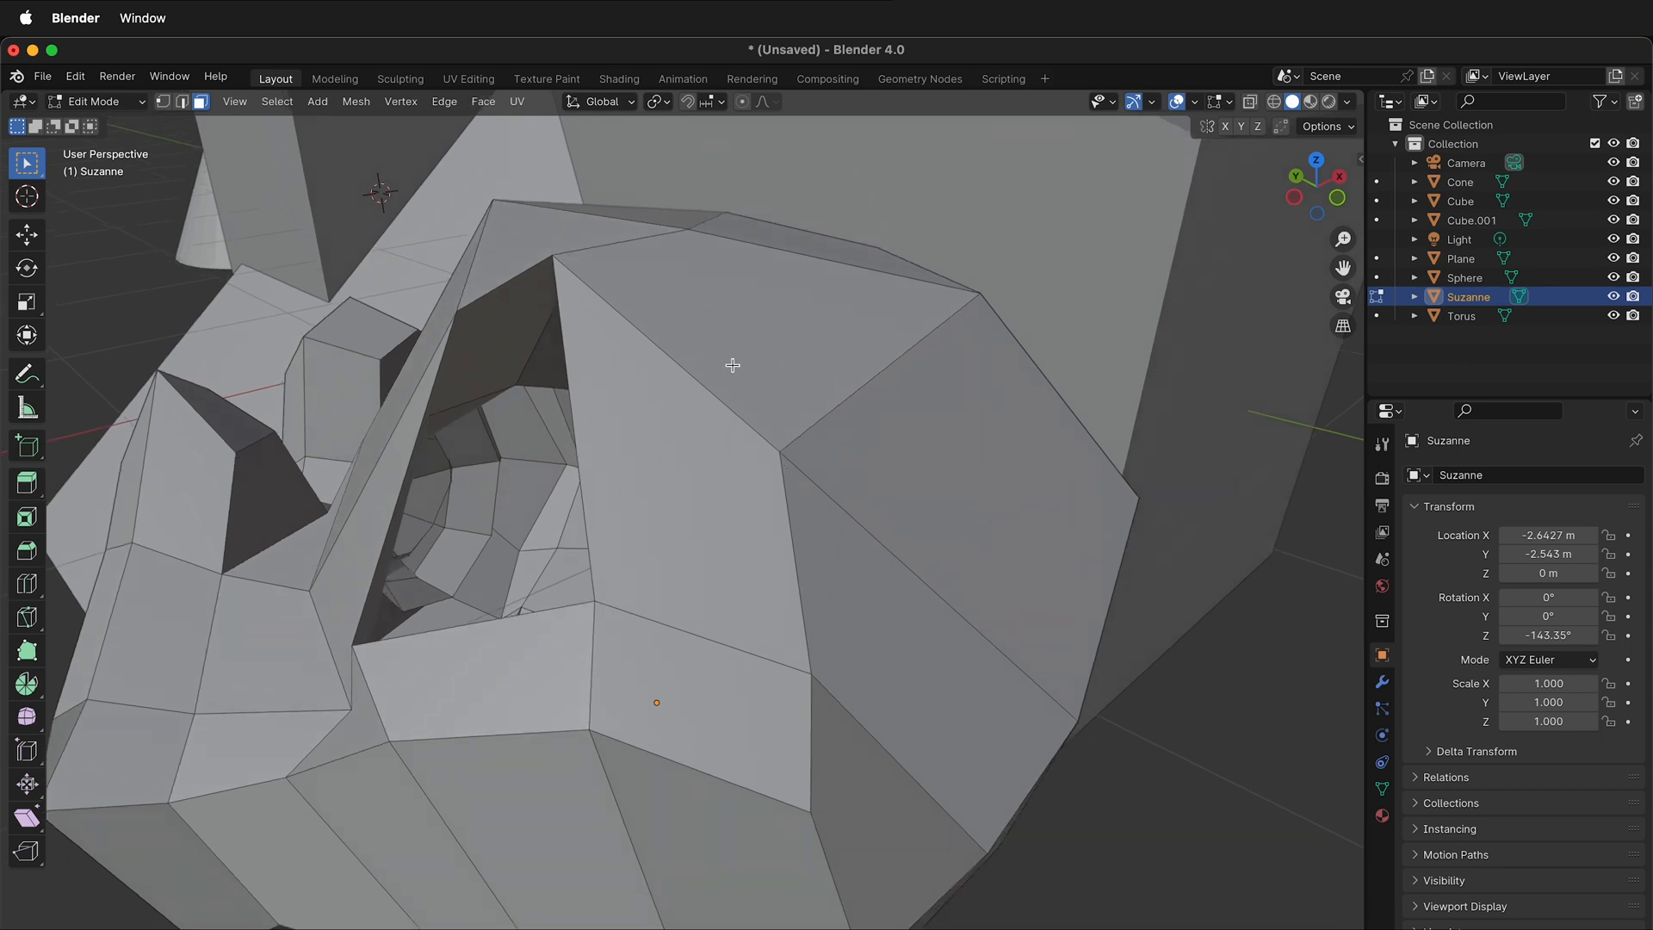
# Switch to edge selection on Suzanne, select the edge above the opening in the head and fill it with a face.
pyautogui.press('2')
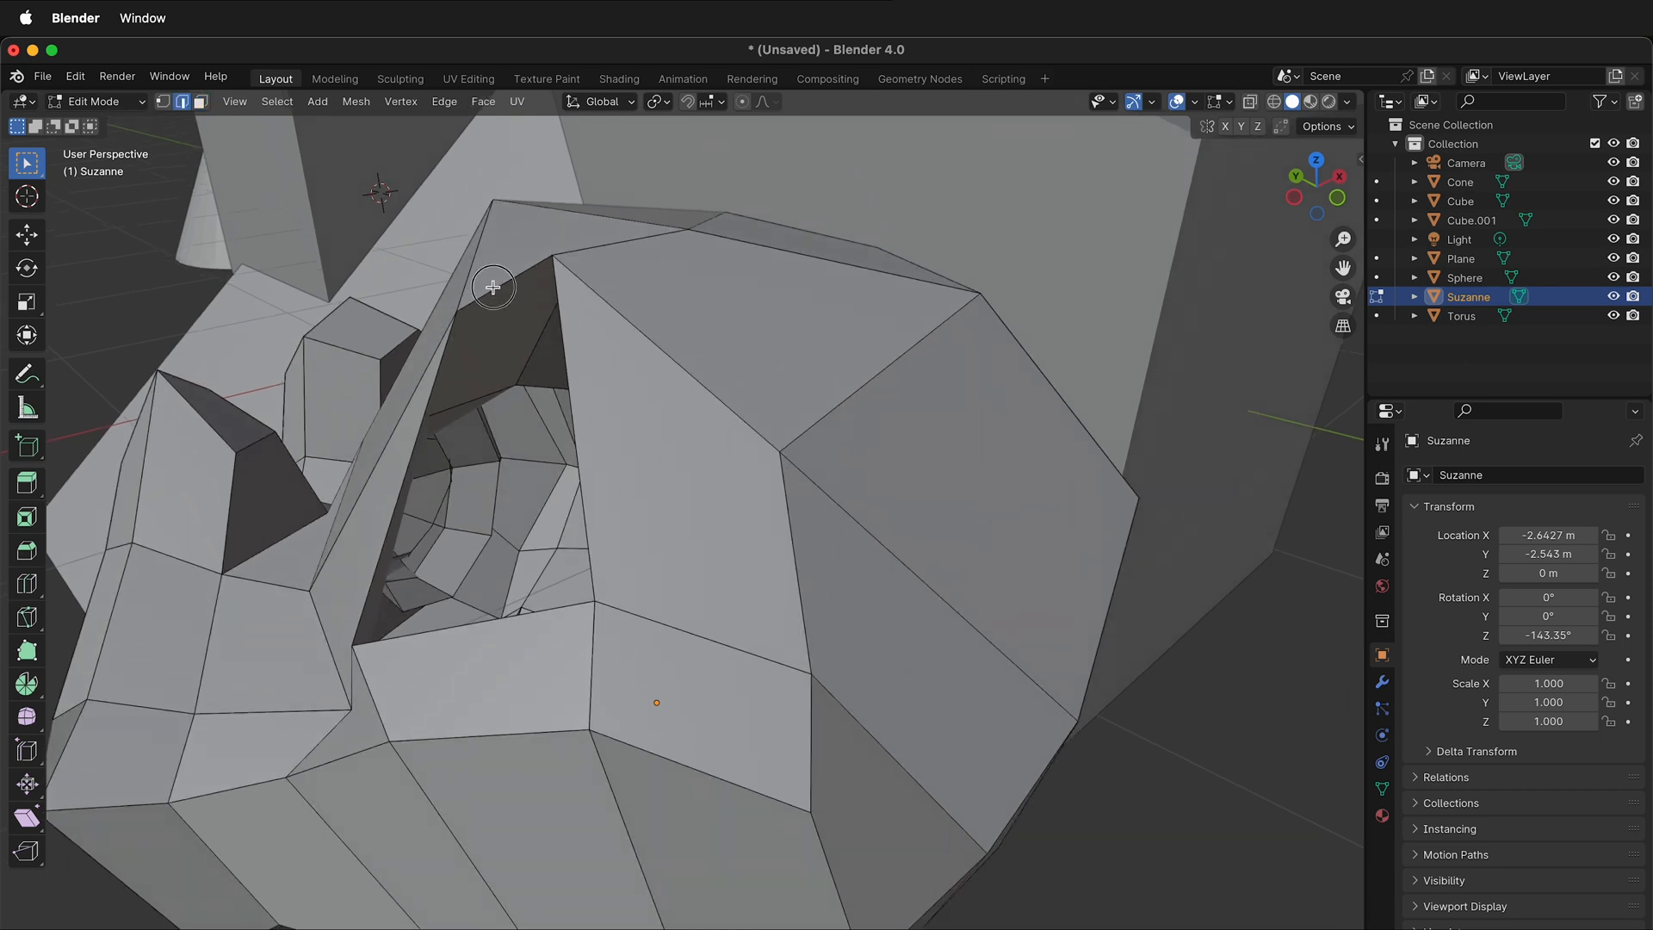
pyautogui.click(493, 287)
pyautogui.press('f')
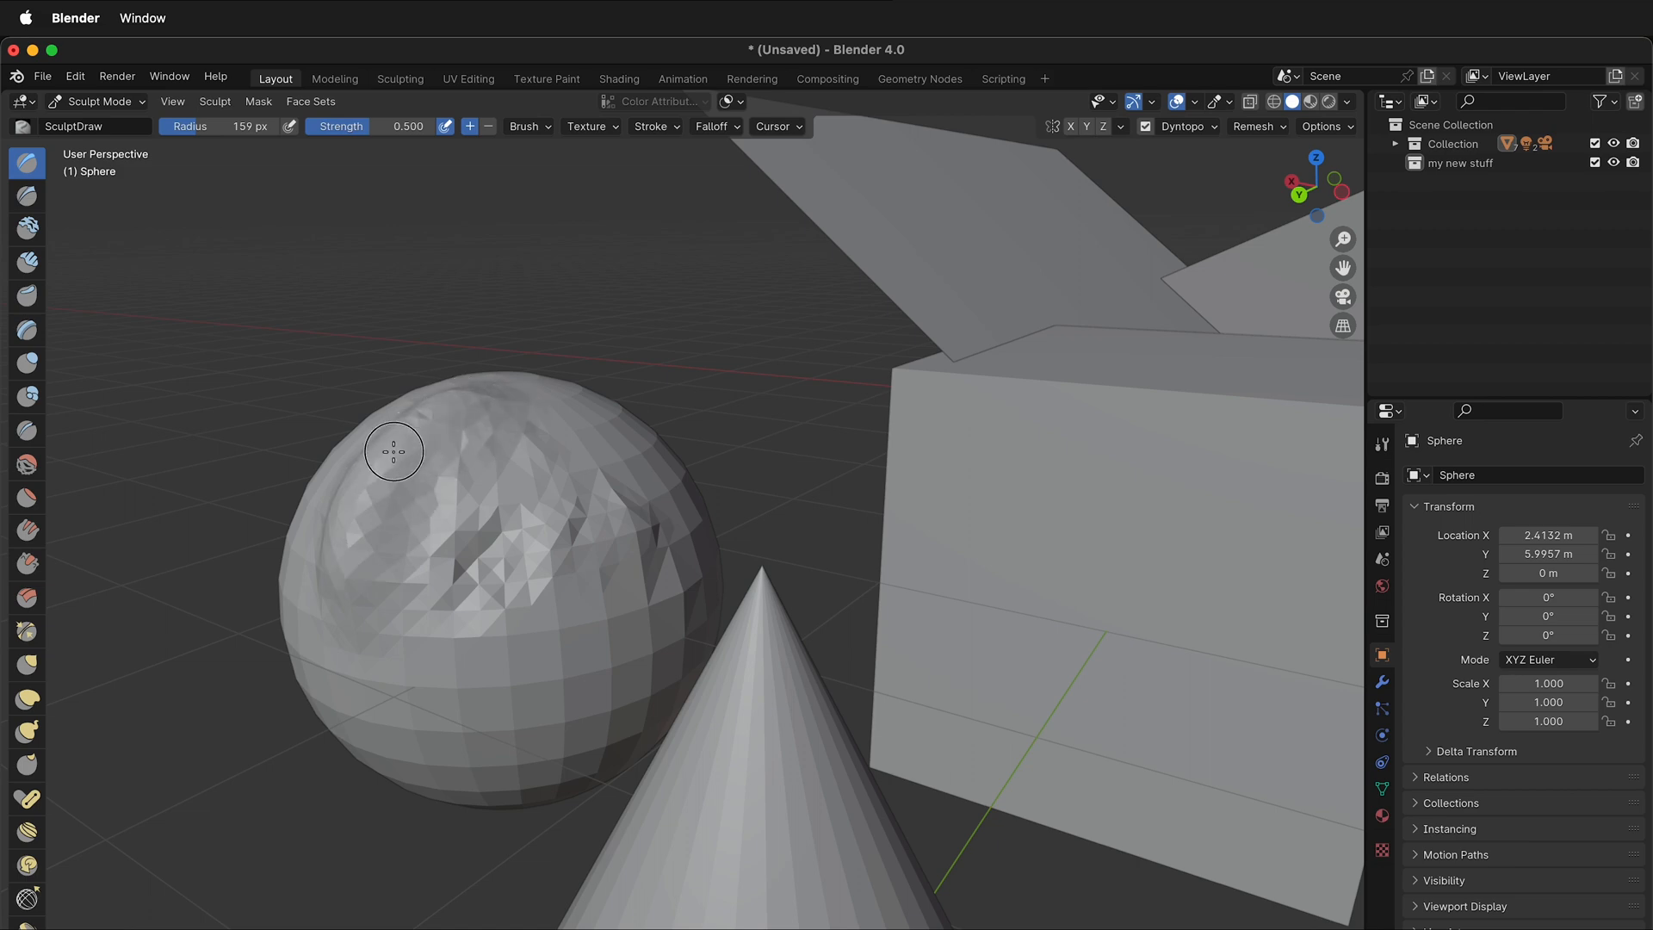
# Sculpt a Draw brush stroke across the upper part of the sphere at strength 0.500.
pyautogui.moveTo(393, 451)
pyautogui.mouseDown()
pyautogui.moveTo(302, 620)
pyautogui.moveTo(325, 597)
pyautogui.moveTo(376, 657)
pyautogui.moveTo(464, 687)
pyautogui.moveTo(546, 653)
pyautogui.moveTo(494, 672)
pyautogui.moveTo(465, 588)
pyautogui.mouseUp()
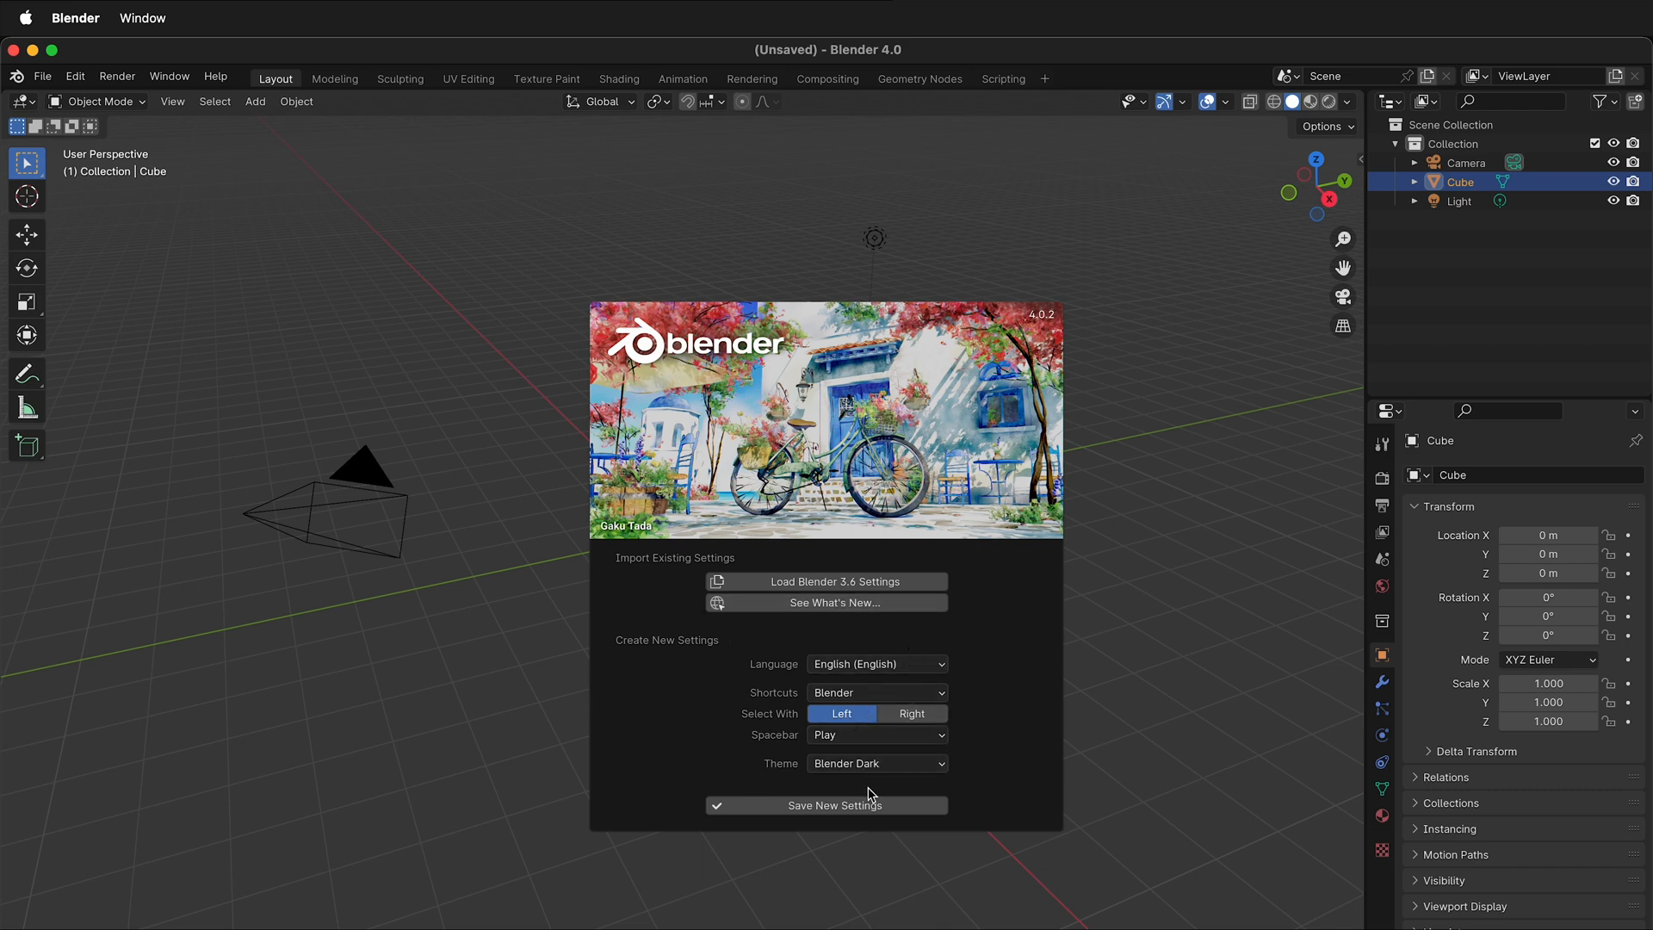
# Save the default startup settings and create a new General file.
pyautogui.click(802, 806)
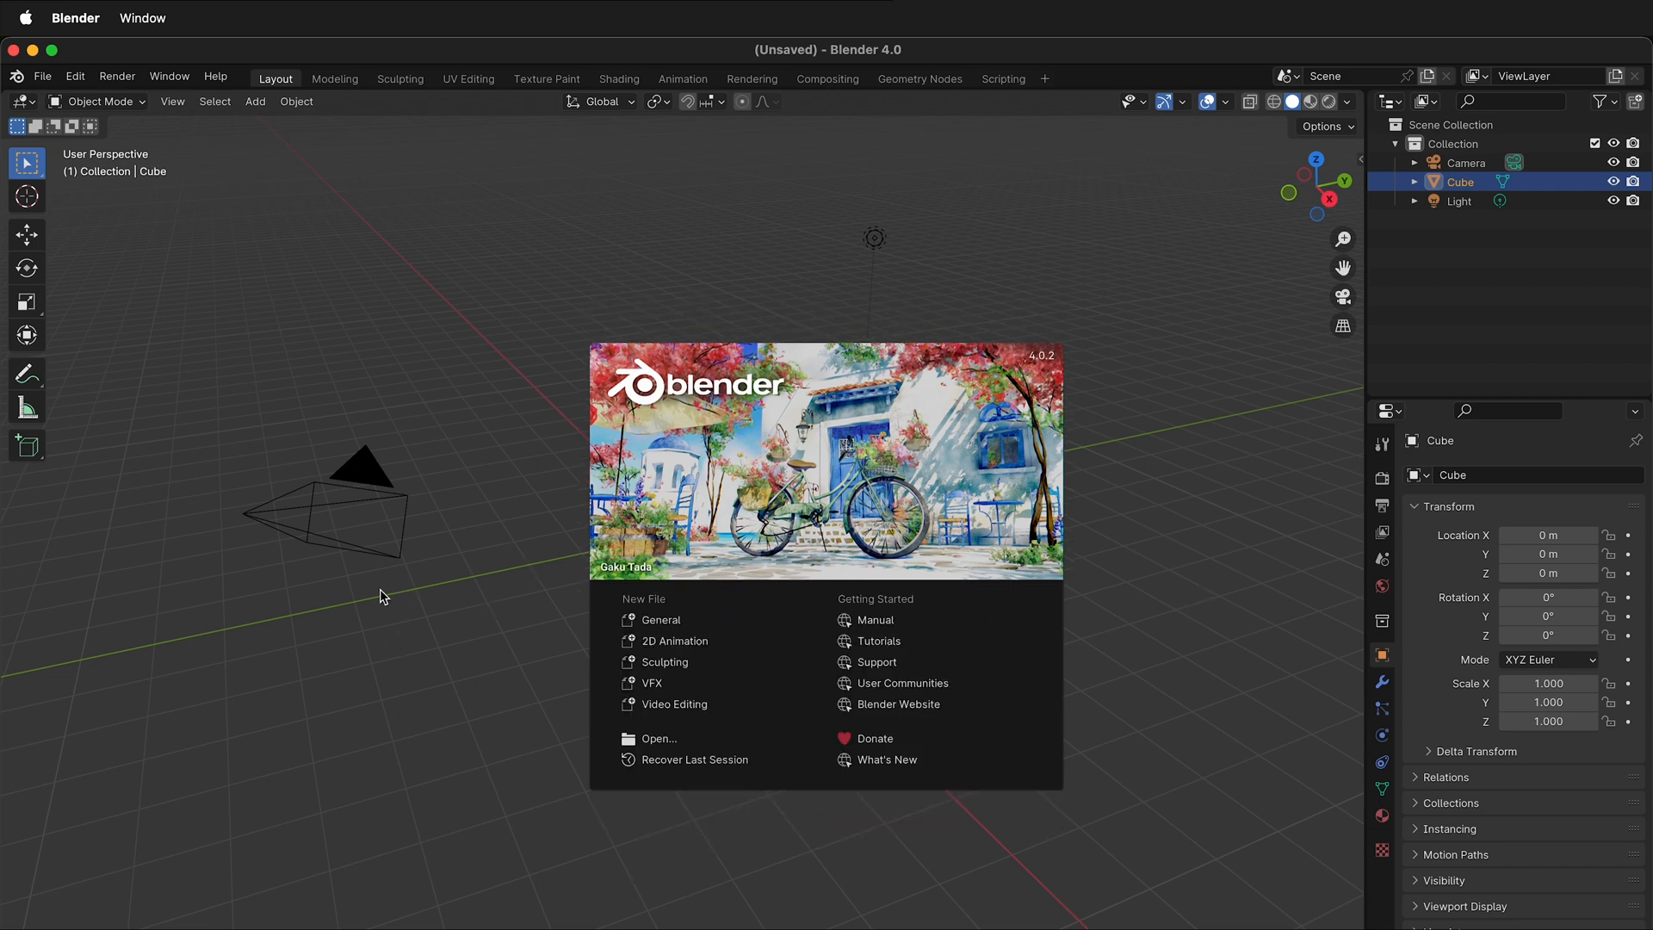
pyautogui.click(656, 620)
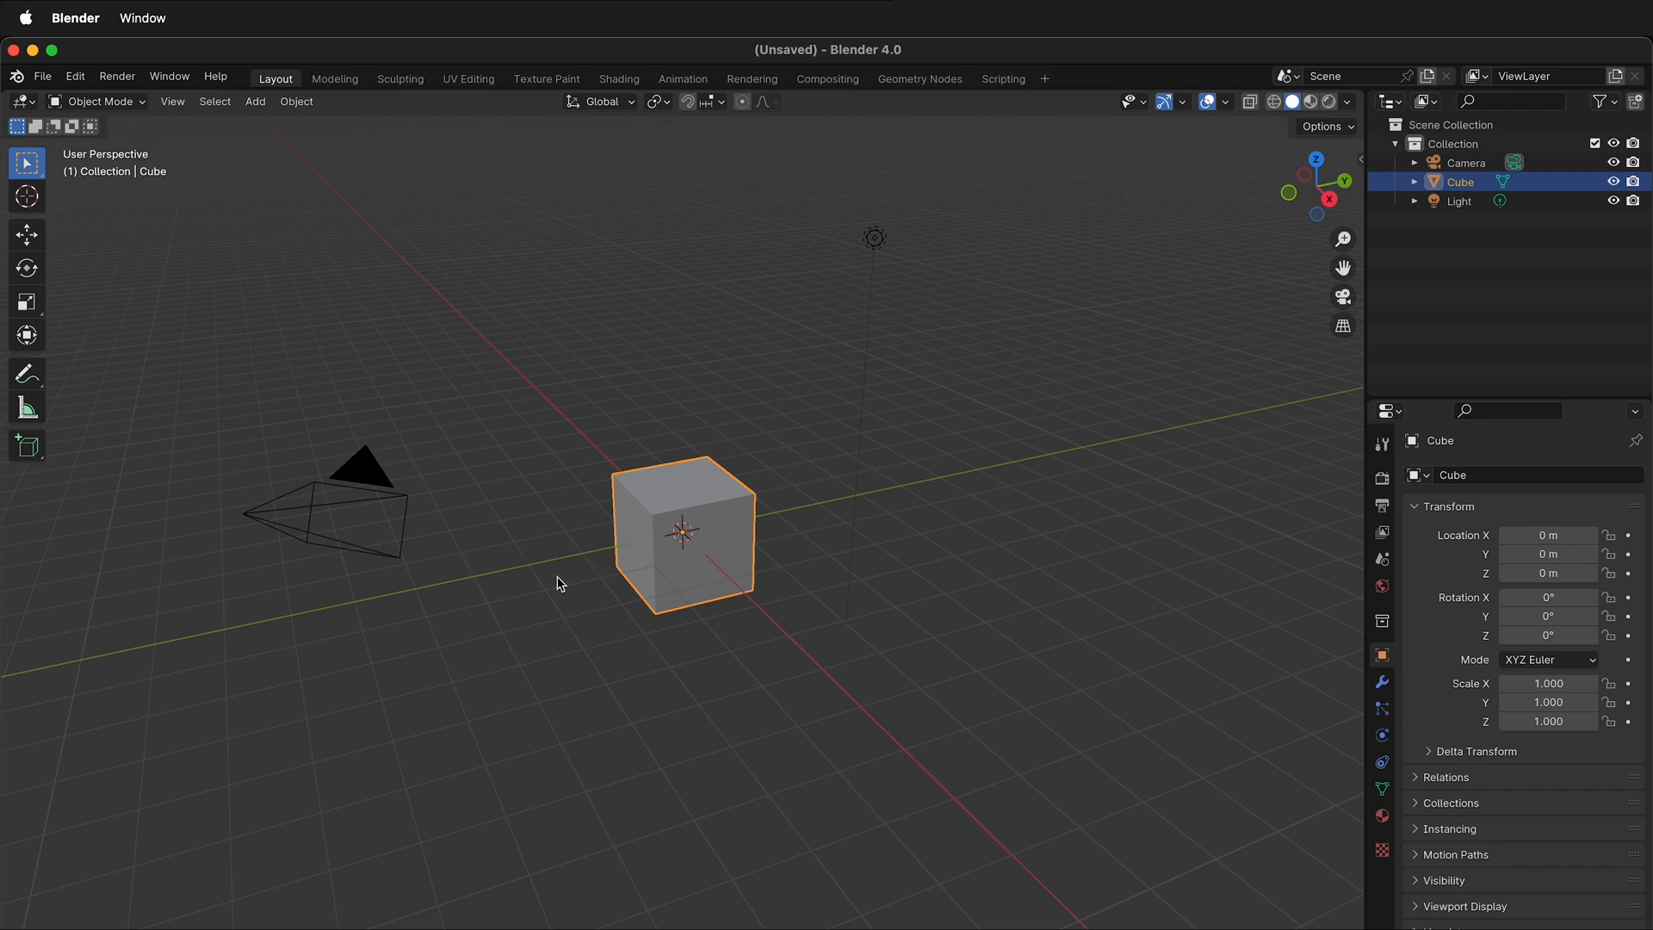
# Examine the default cube by orbiting around it and zooming from a far overview to a close-up.
pyautogui.moveTo(628, 526); pyautogui.dragTo(701, 478)
pyautogui.click(683, 578)
pyautogui.moveTo(673, 586); pyautogui.dragTo(752, 553)
pyautogui.moveTo(320, 252); pyautogui.dragTo(804, 649)
pyautogui.moveTo(755, 598); pyautogui.dragTo(745, 564)
pyautogui.moveTo(588, 408); pyautogui.dragTo(758, 530, button='middle')
pyautogui.scroll(5, 700, 557)
pyautogui.scroll(-5, 699, 556)
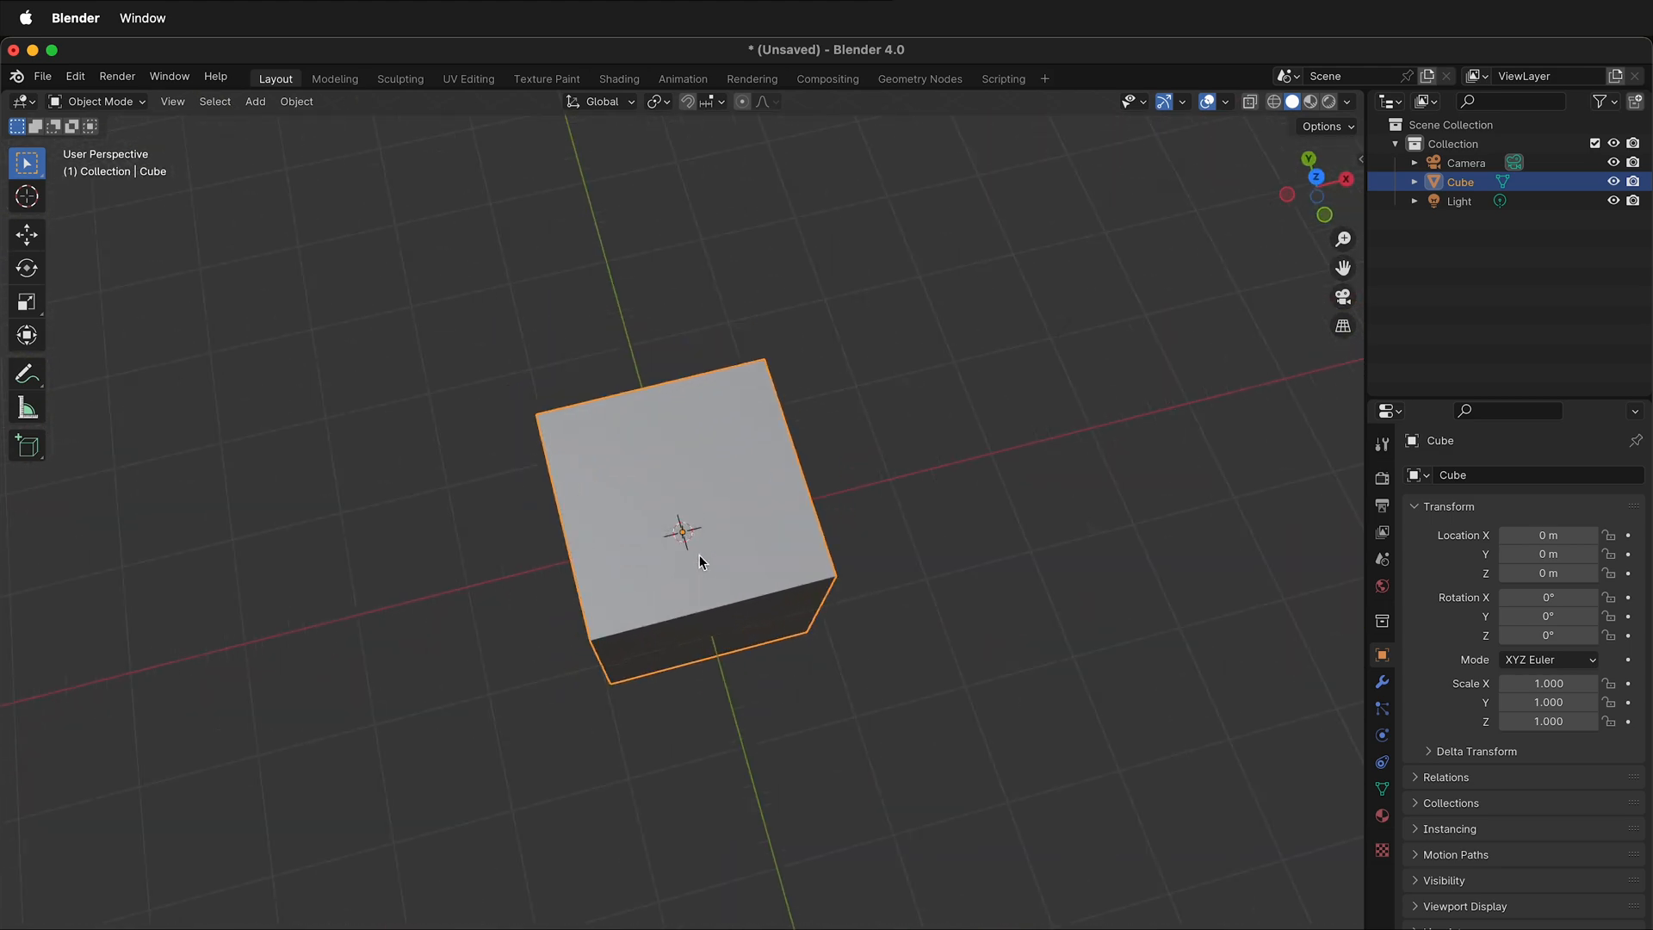
pyautogui.scroll(-5, 710, 561)
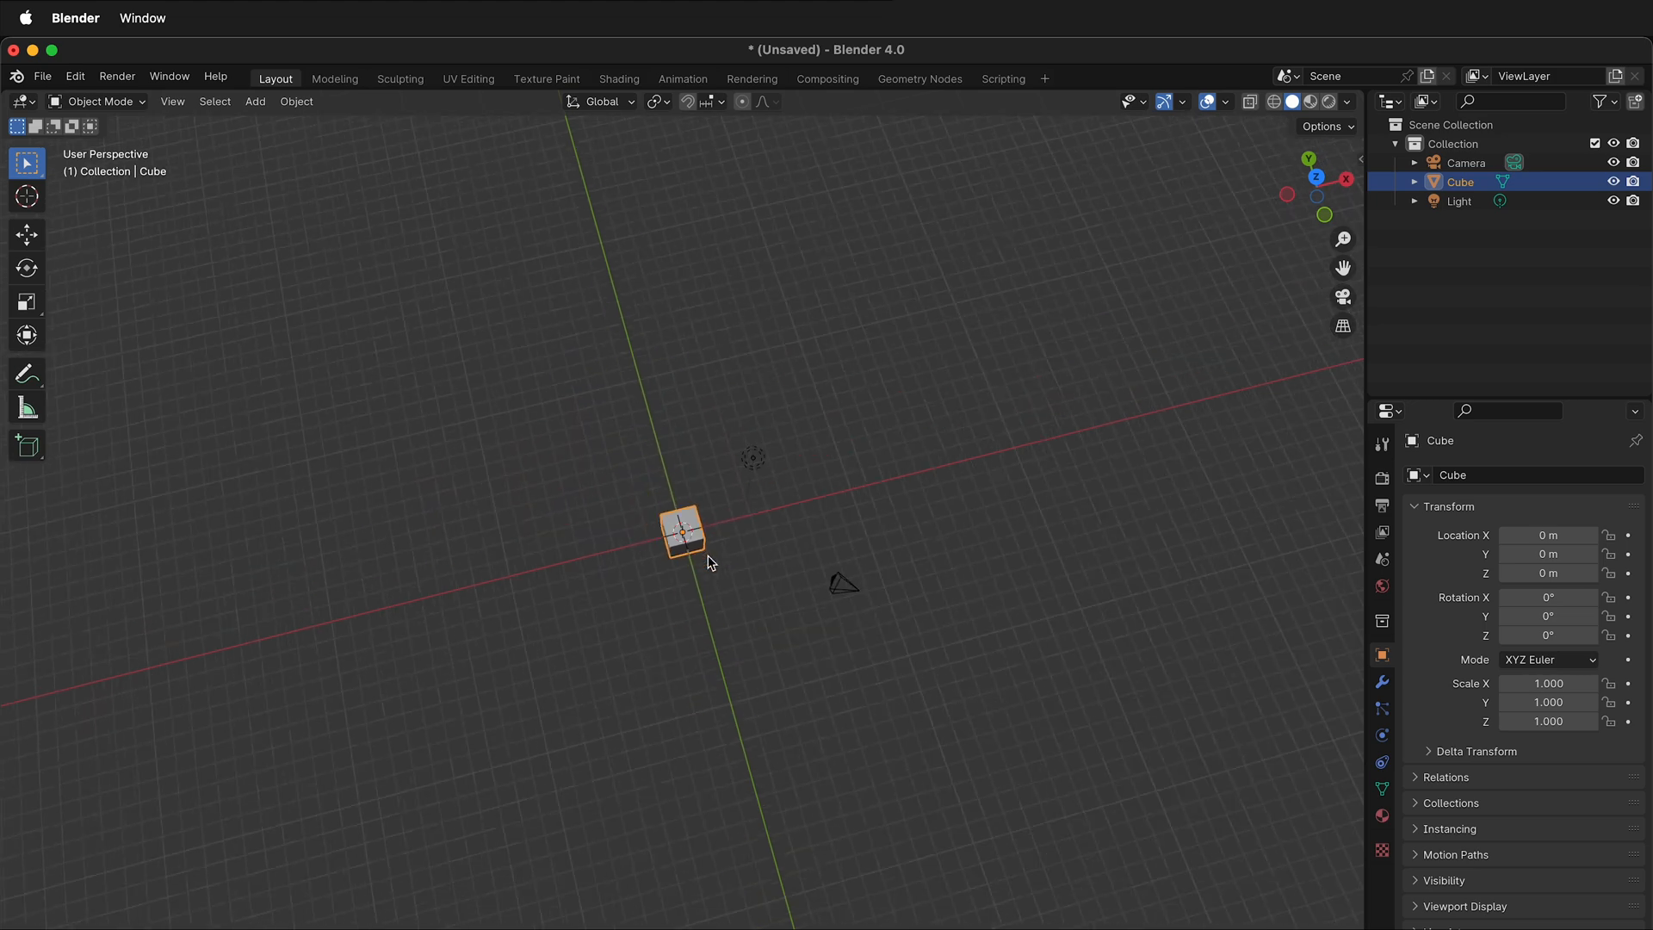
pyautogui.scroll(5, 710, 561)
pyautogui.moveTo(706, 555); pyautogui.dragTo(704, 492, button='middle')
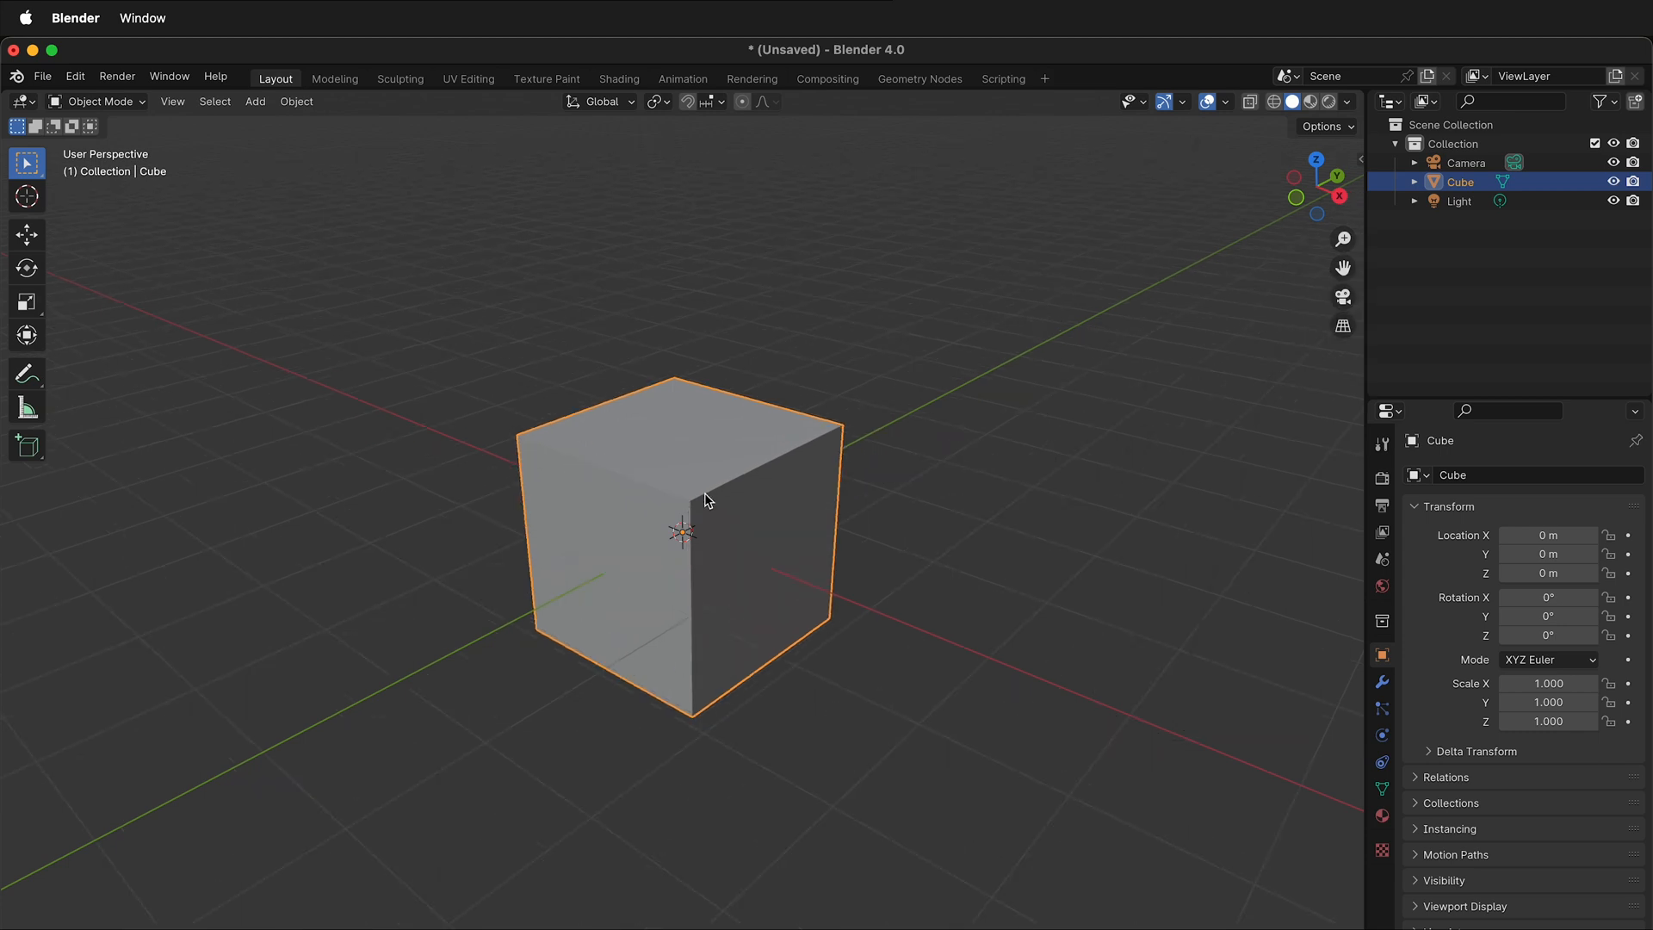
pyautogui.scroll(6, 705, 495)
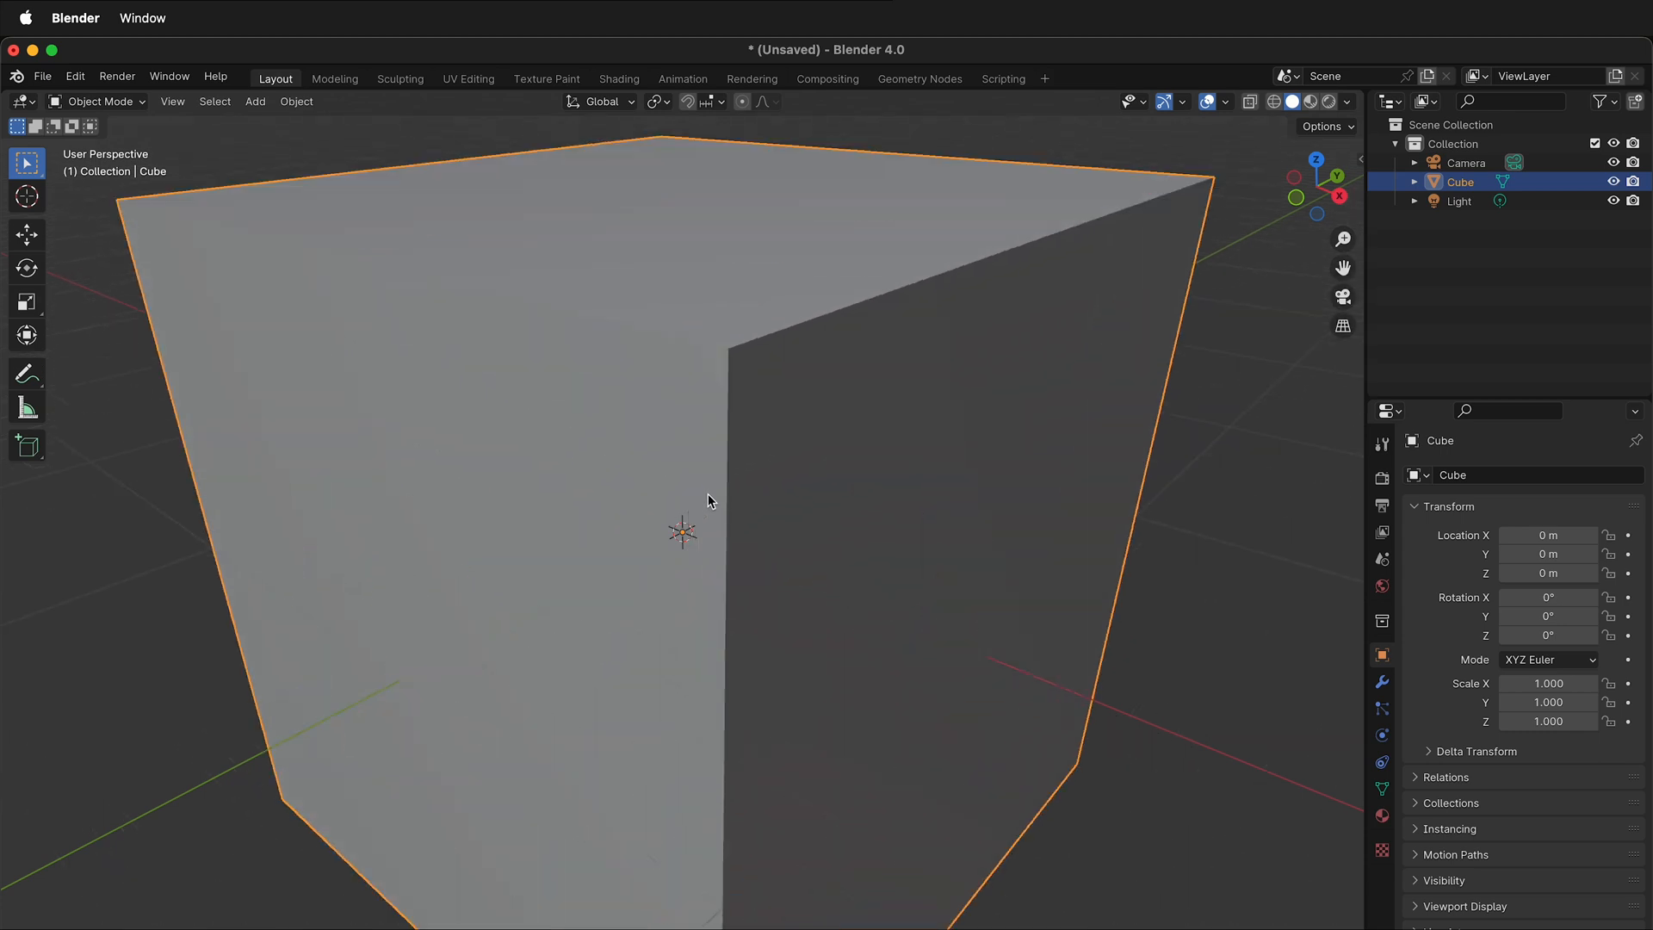
pyautogui.scroll(2, 707, 493)
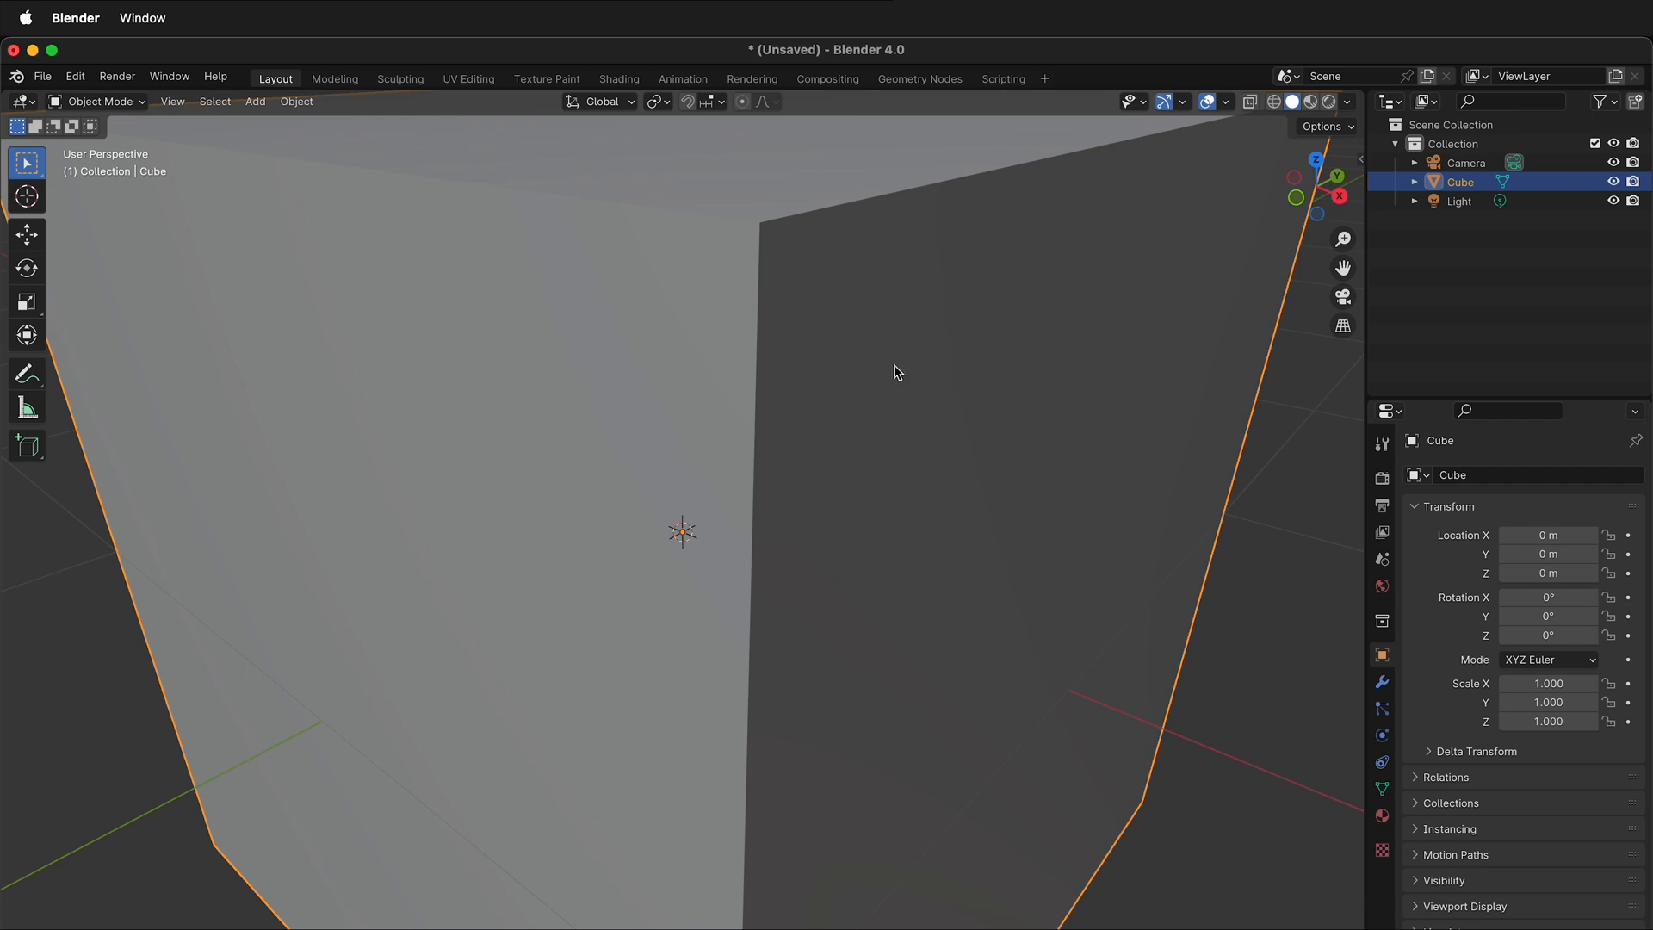
# Inspect the cube's top face and corners by panning across it at varying distances.
pyautogui.keyDown('shift'); pyautogui.moveTo(896, 369); pyautogui.dragTo(993, 540, button='middle'); pyautogui.keyUp('shift')
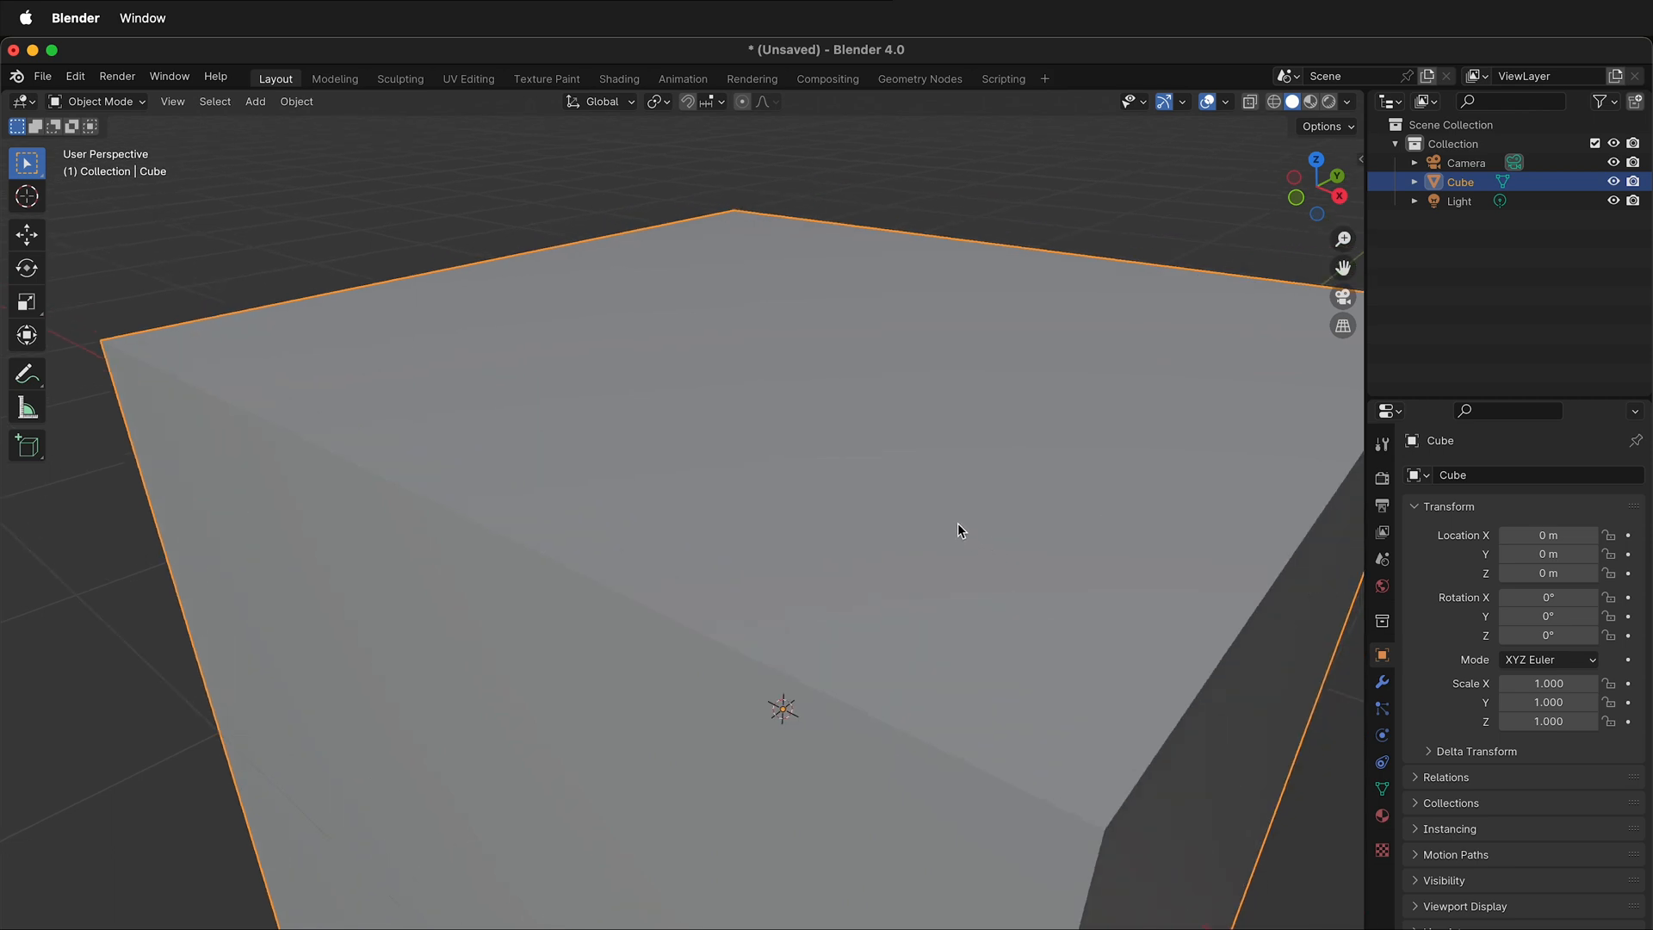
pyautogui.scroll(2, 958, 526)
pyautogui.scroll(-5, 958, 527)
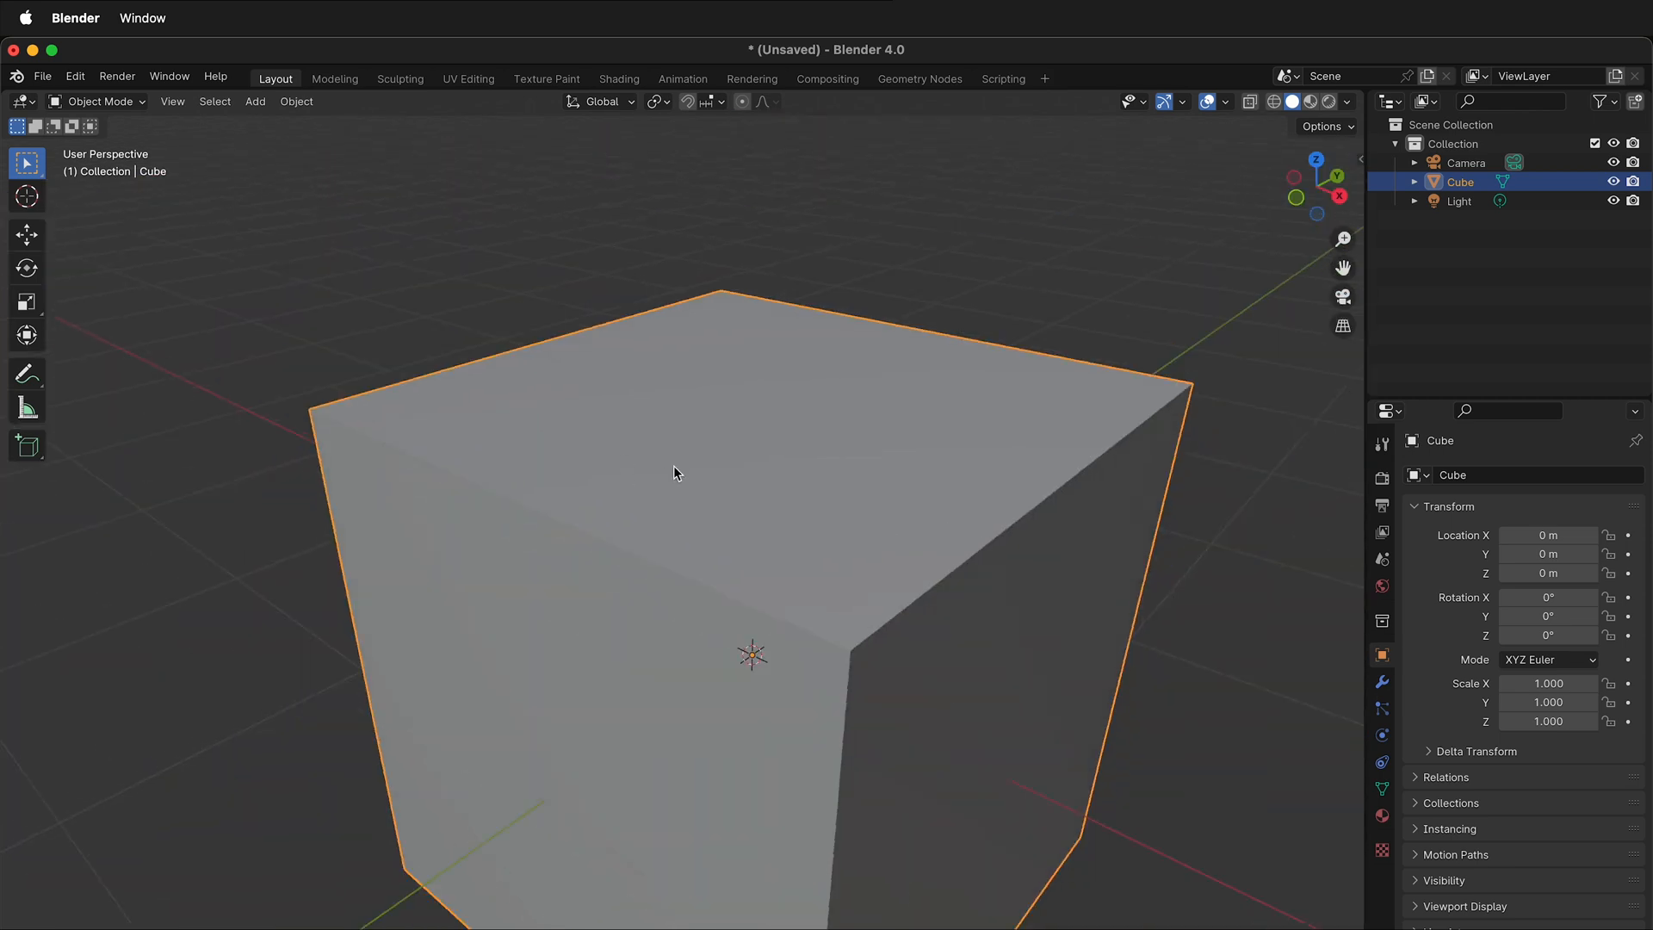
pyautogui.keyDown('shift'); pyautogui.moveTo(572, 478); pyautogui.dragTo(706, 486, button='middle'); pyautogui.keyUp('shift')
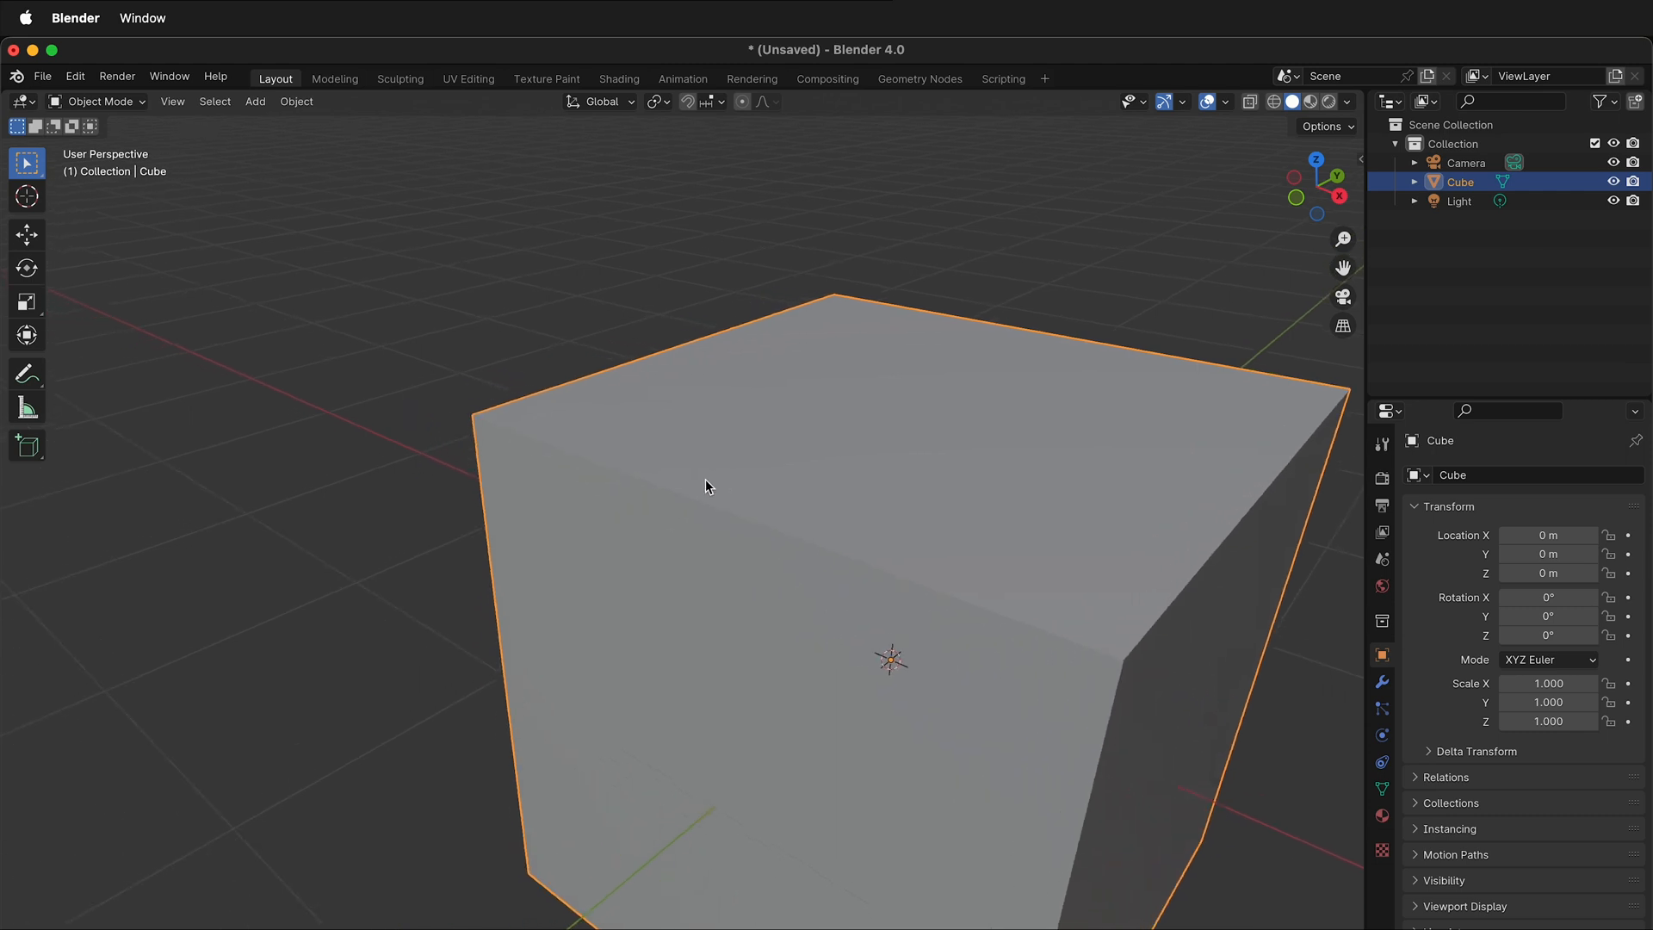
pyautogui.scroll(-3, 699, 430)
pyautogui.moveTo(700, 430); pyautogui.dragTo(653, 447, button='middle')
pyautogui.scroll(3, 782, 478)
pyautogui.scroll(-4, 654, 446)
pyautogui.scroll(4, 651, 437)
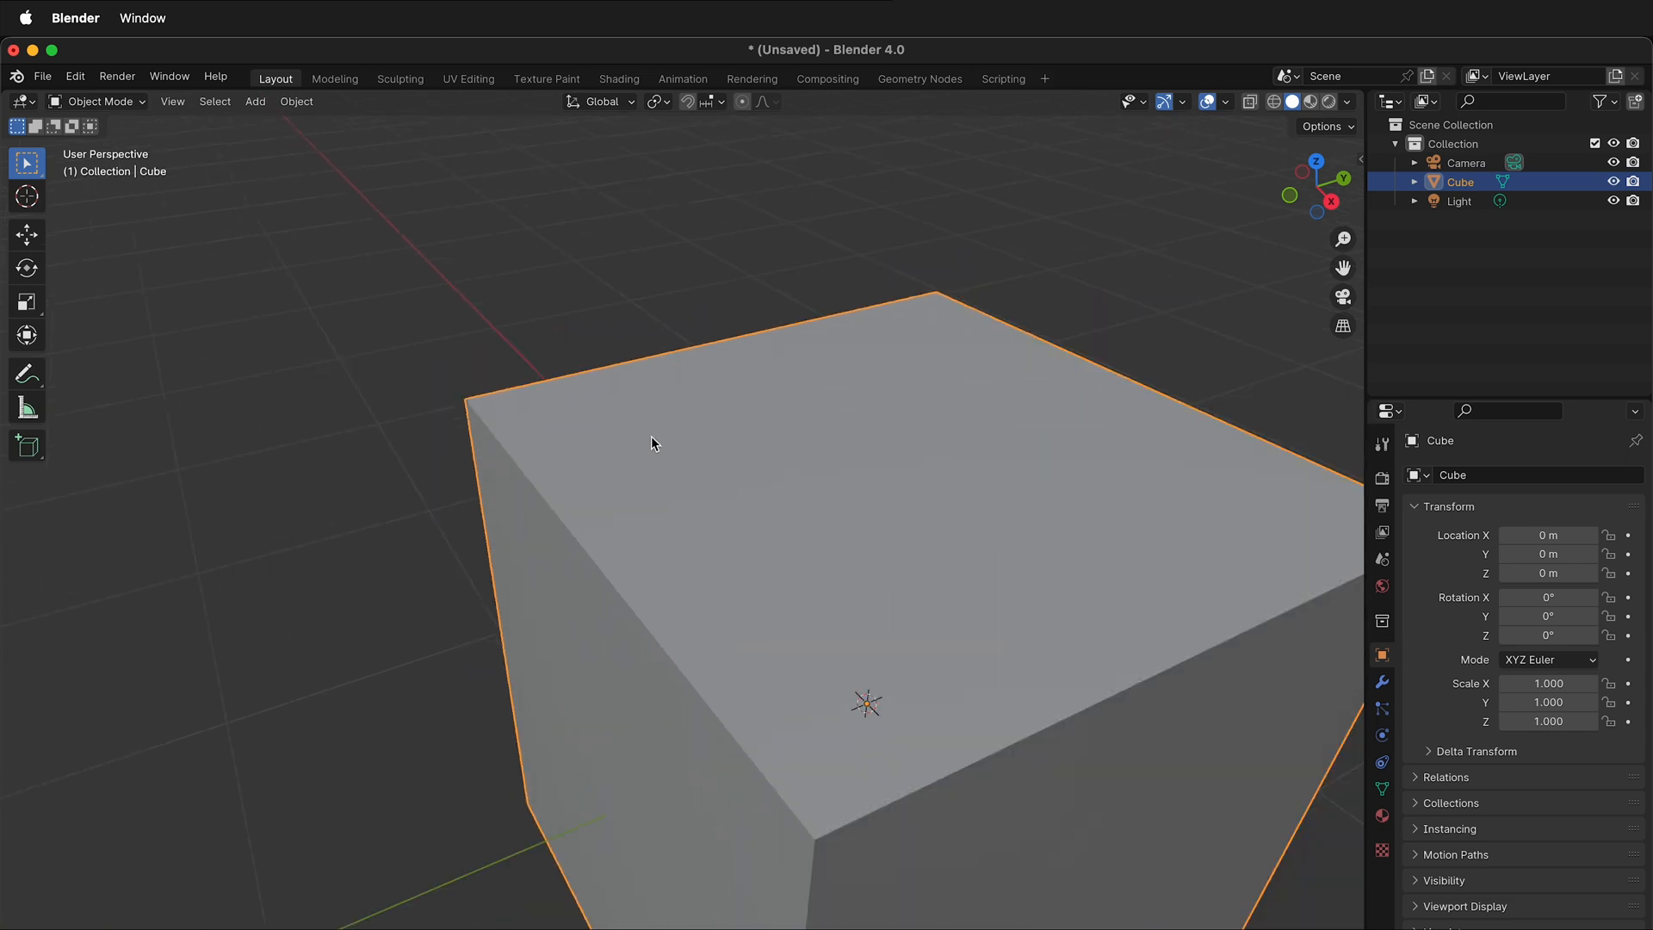
pyautogui.scroll(-4, 650, 435)
pyautogui.scroll(1, 651, 436)
pyautogui.scroll(-1, 652, 437)
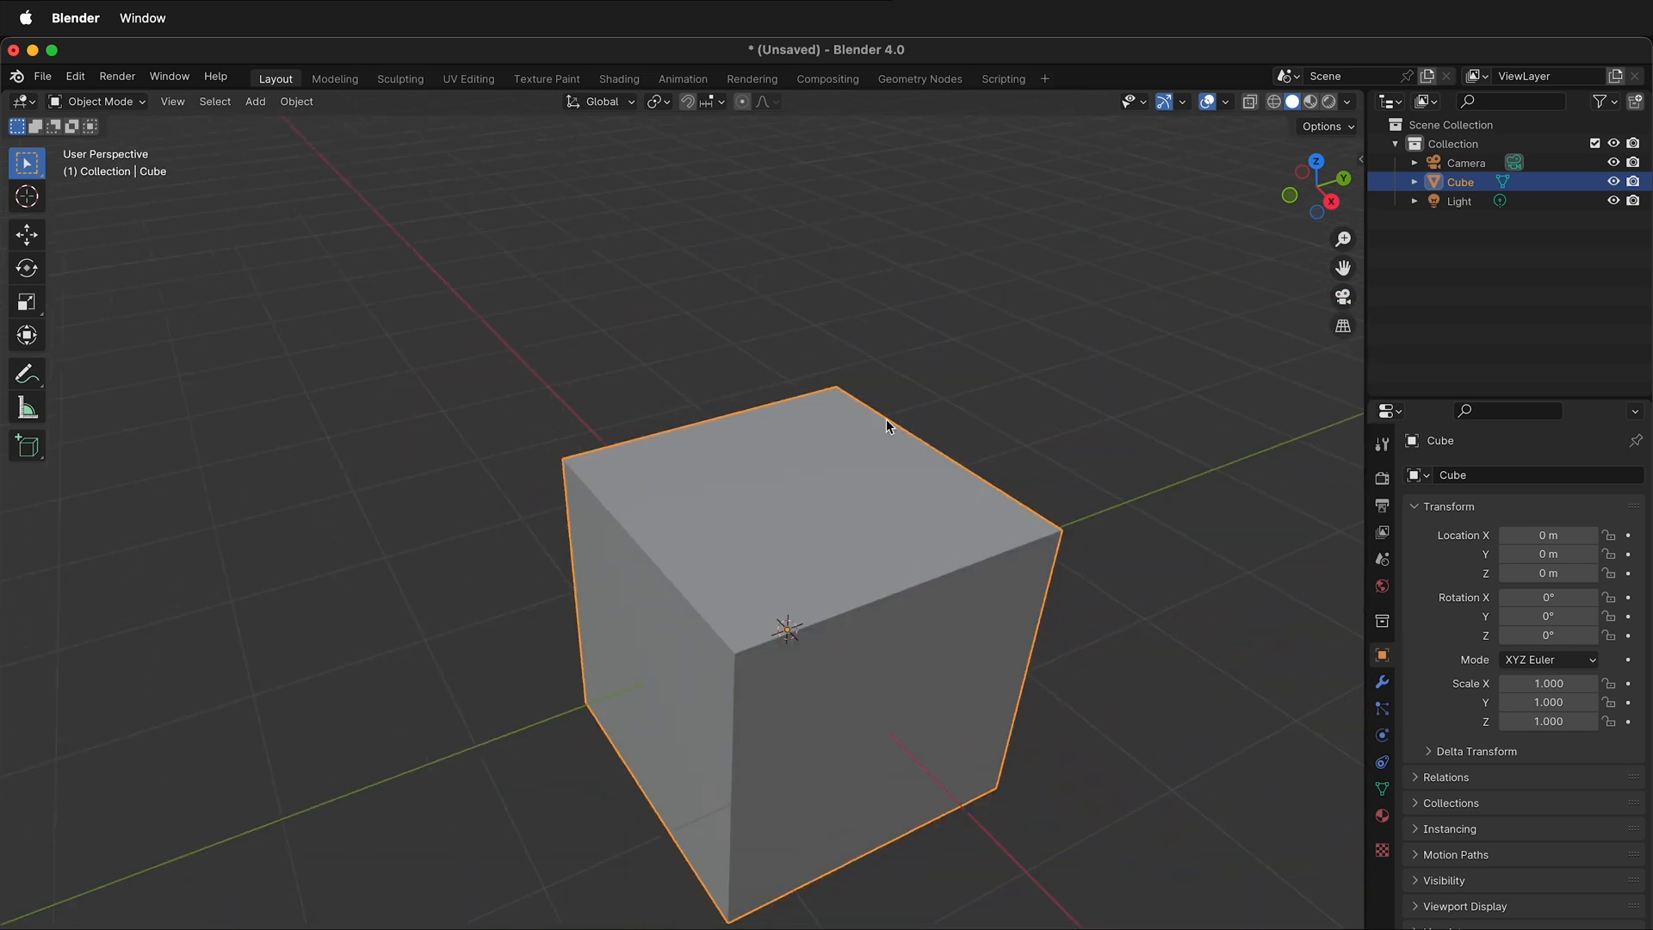
pyautogui.moveTo(950, 433); pyautogui.dragTo(934, 472, button='middle')
pyautogui.scroll(-1, 933, 473)
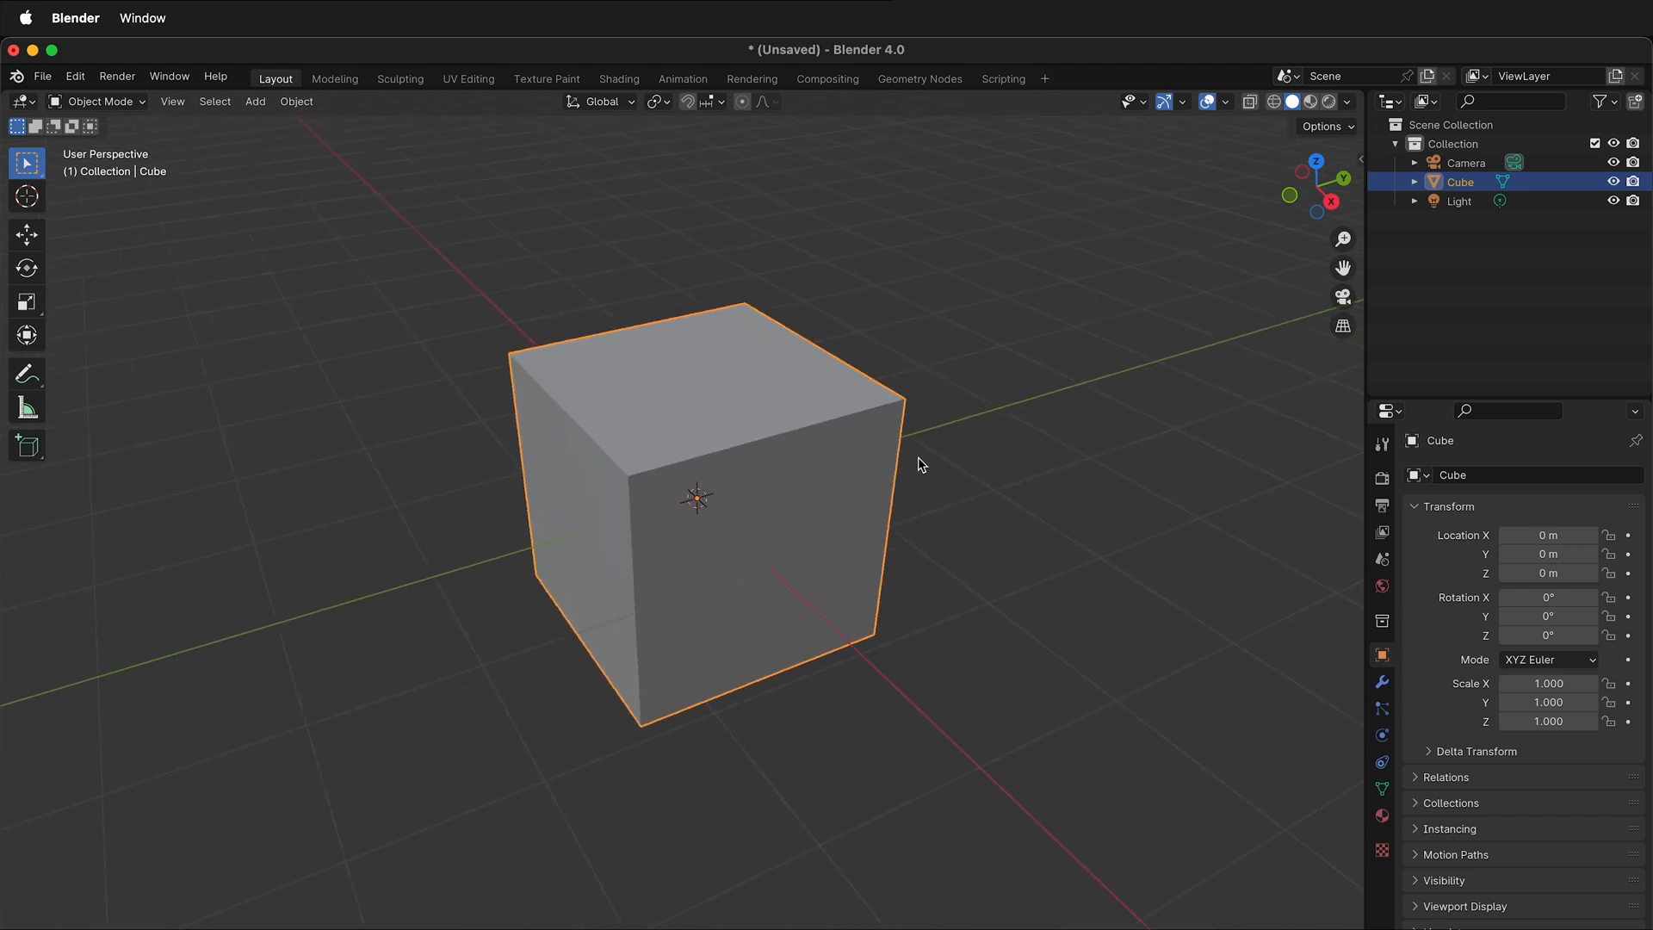
pyautogui.keyDown('shift'); pyautogui.moveTo(1084, 368); pyautogui.dragTo(1197, 365, button='middle'); pyautogui.keyUp('shift')
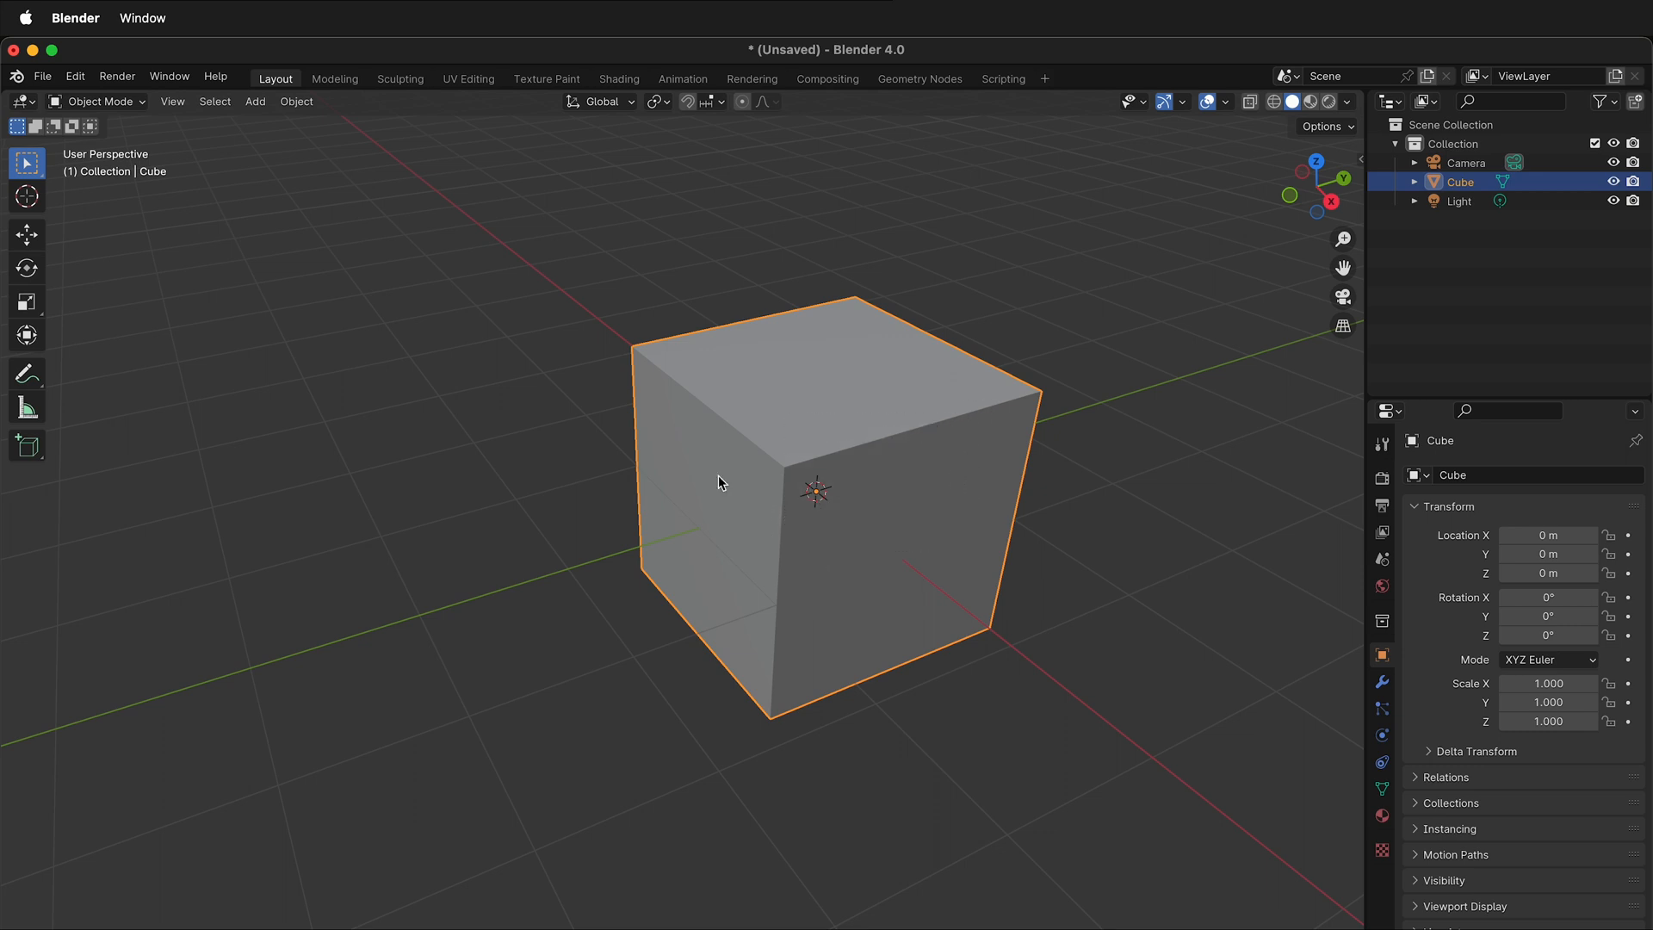
# Move the cube along its individual axes to about X 1.74 m, Y -1.65 m and Z 1.42 m.
pyautogui.click(27, 238)
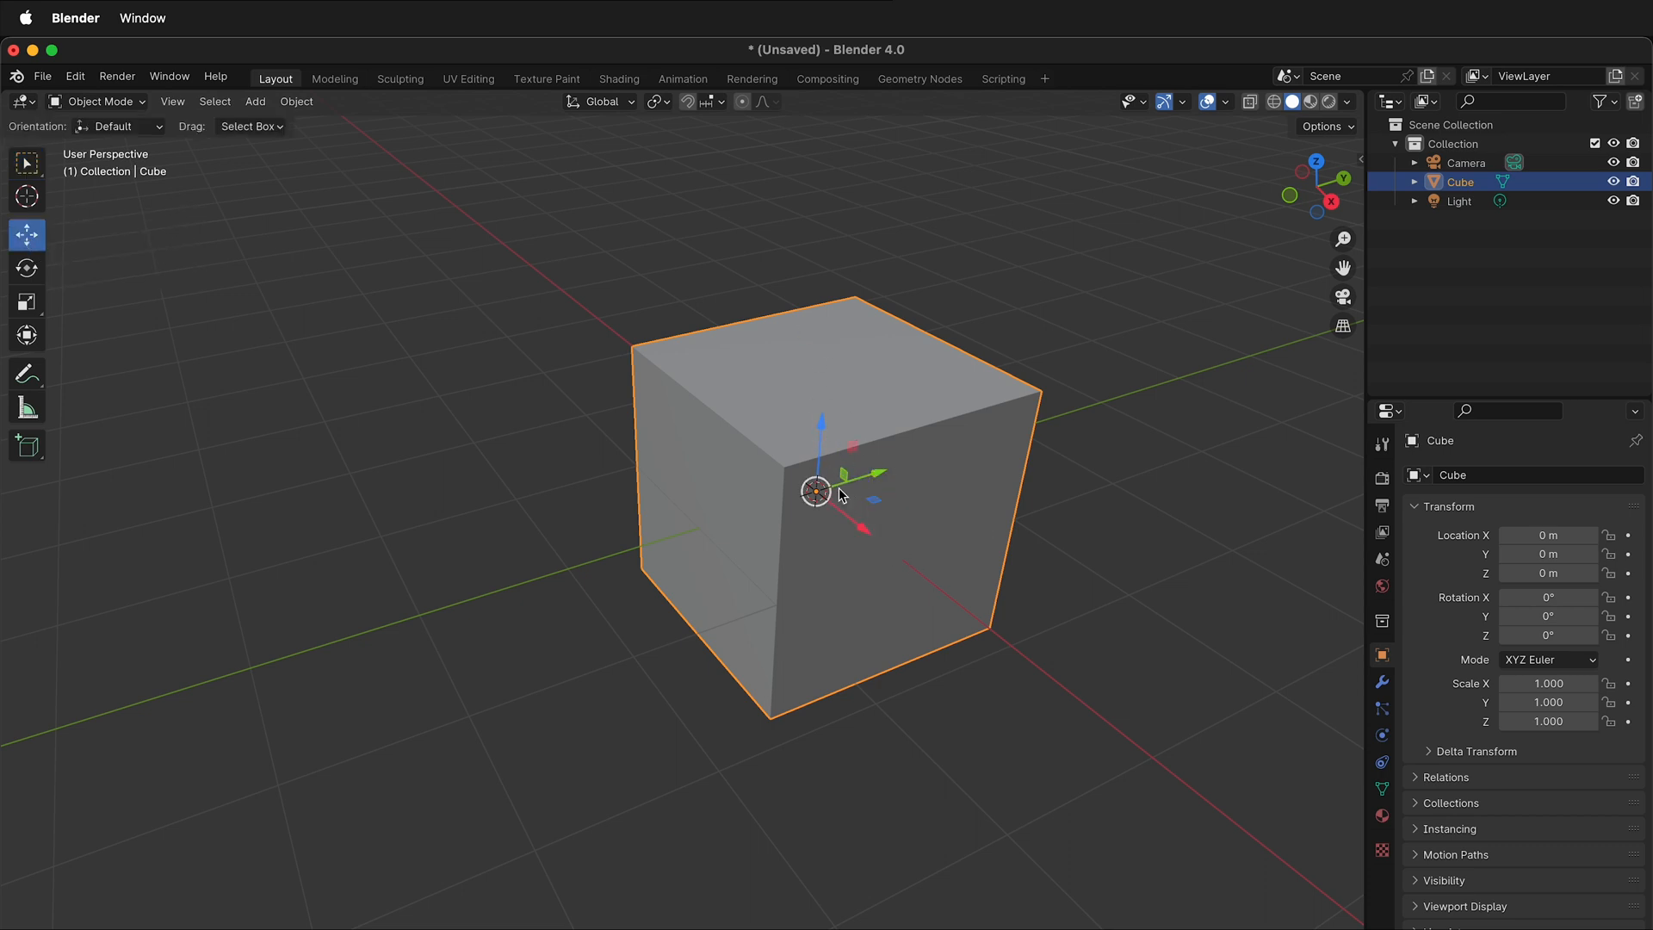
pyautogui.moveTo(820, 423); pyautogui.dragTo(822, 245)
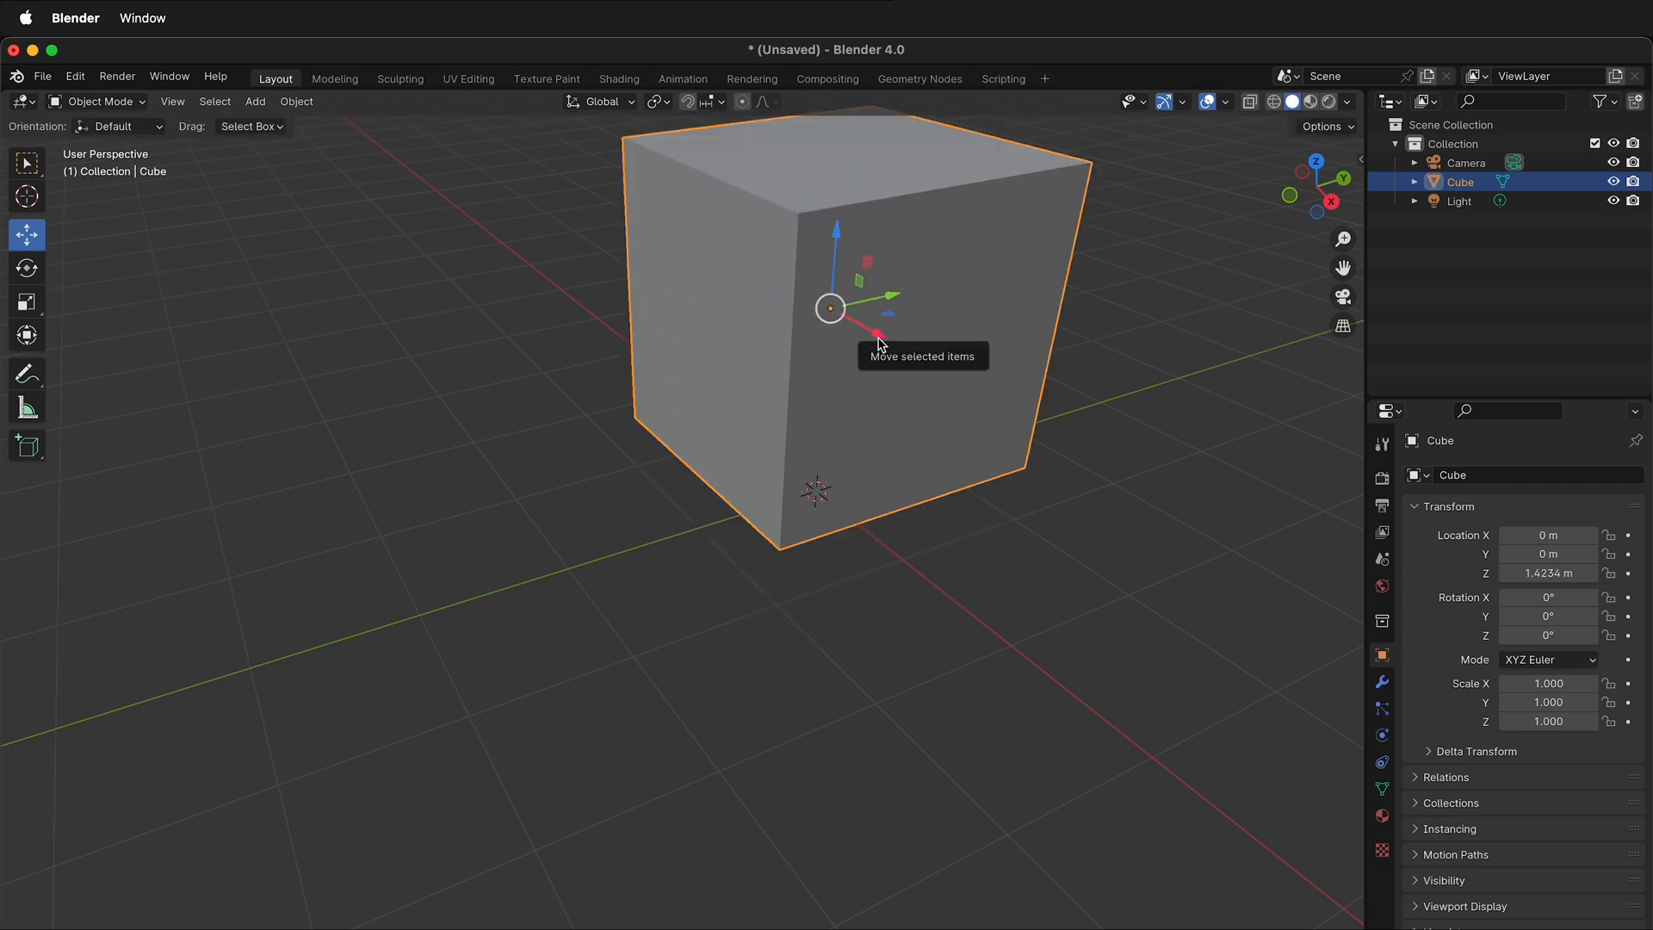
pyautogui.moveTo(878, 336); pyautogui.dragTo(786, 493)
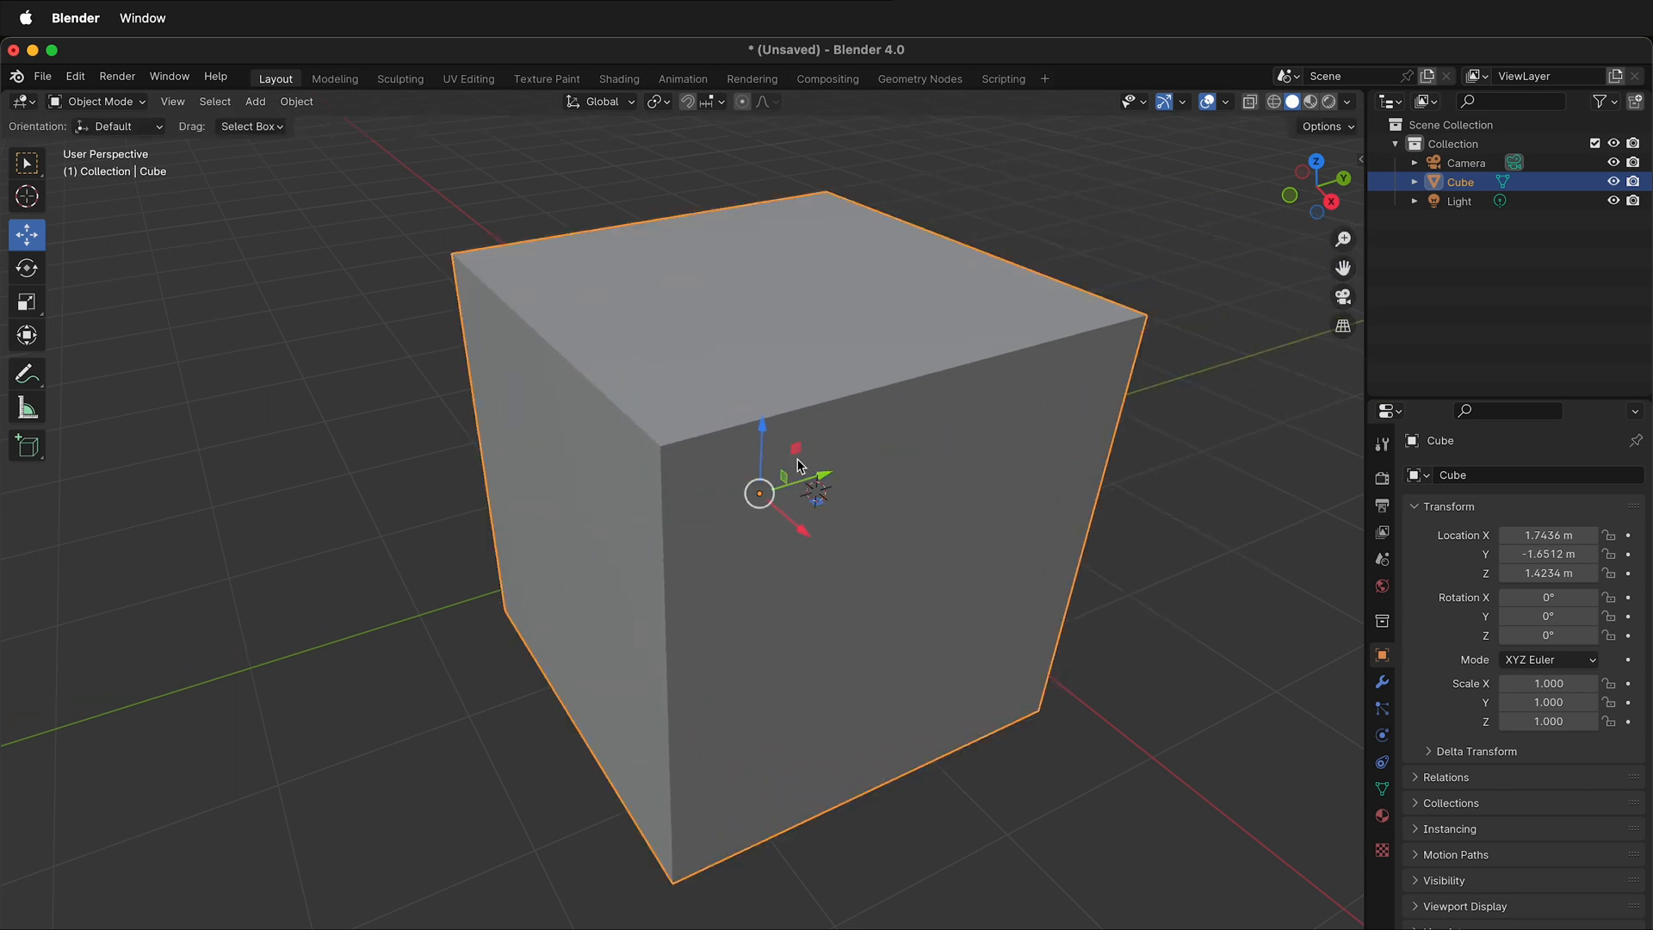
# Move the cube along two-axis planes and freely in the view to about X 1.74 m, Y -1.37 m and Z 1.69 m.
pyautogui.moveTo(782, 478); pyautogui.dragTo(716, 362)
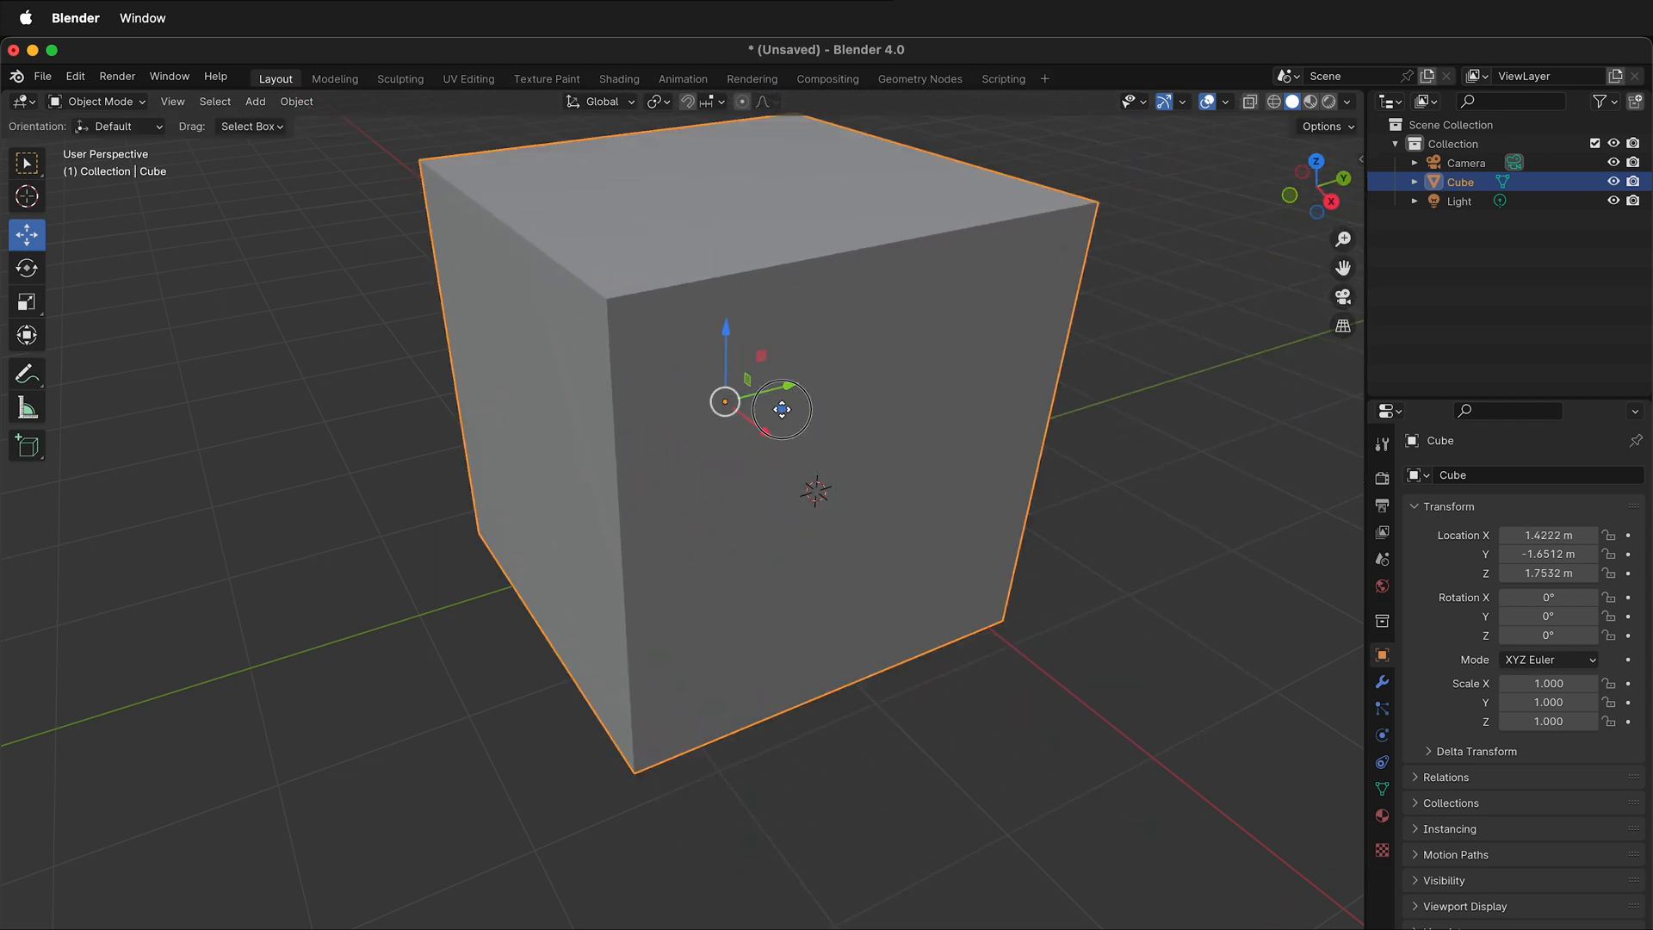
pyautogui.moveTo(782, 409)
pyautogui.mouseDown()
pyautogui.moveTo(534, 456)
pyautogui.moveTo(839, 461)
pyautogui.moveTo(787, 419)
pyautogui.mouseUp()
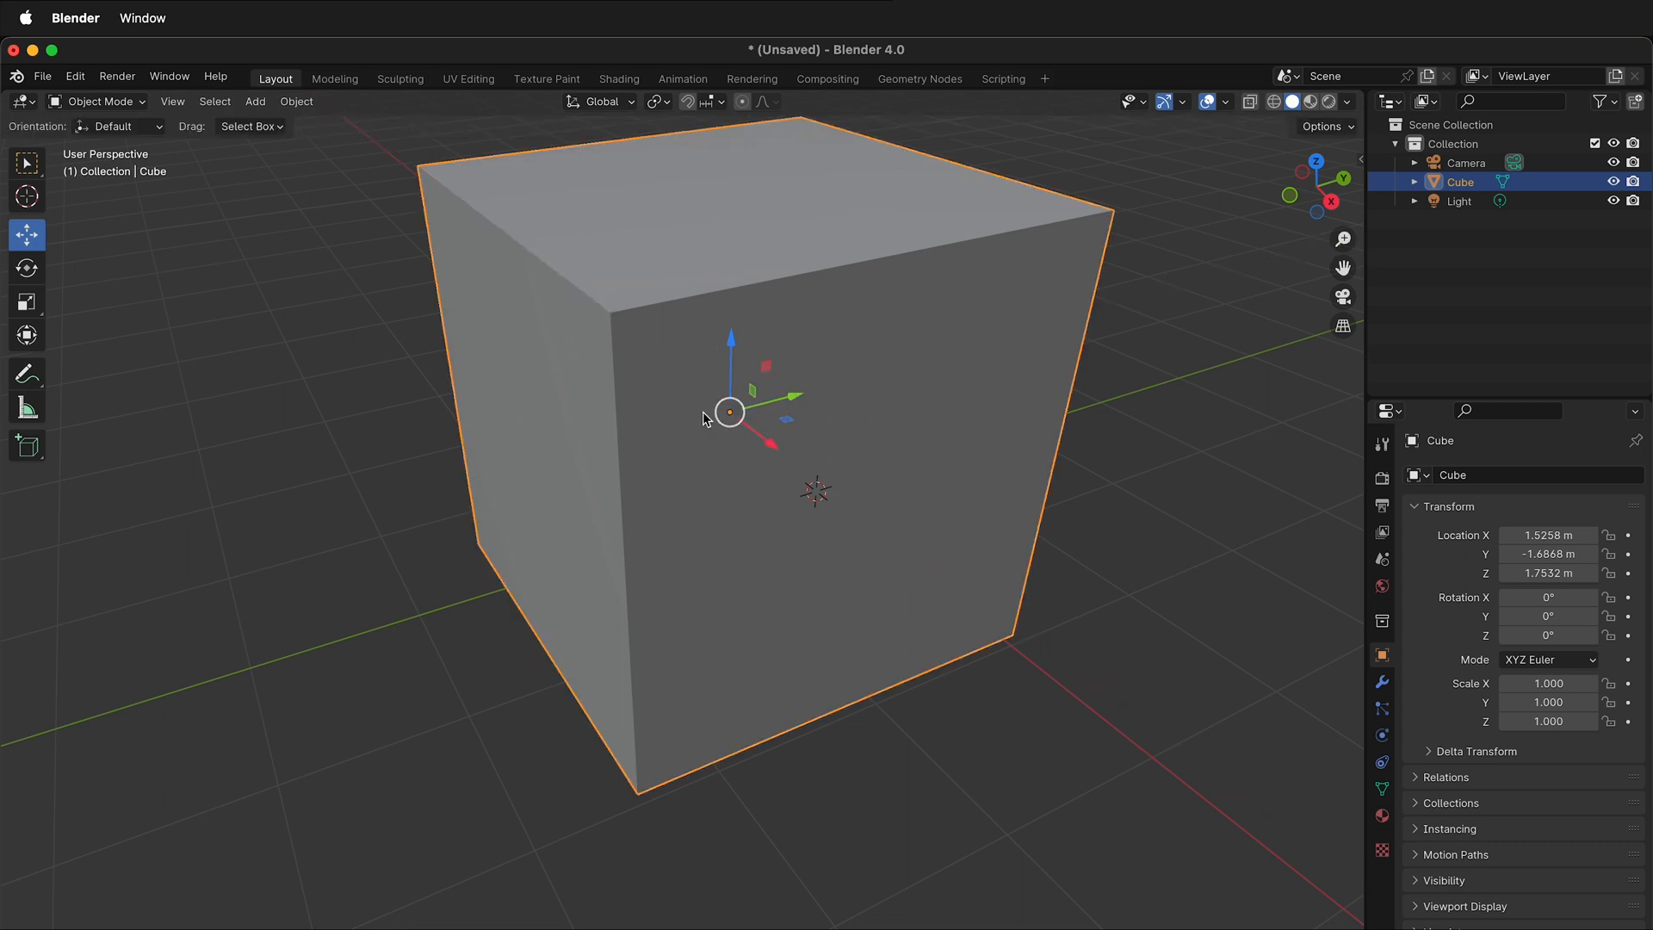
pyautogui.moveTo(730, 412); pyautogui.dragTo(813, 430)
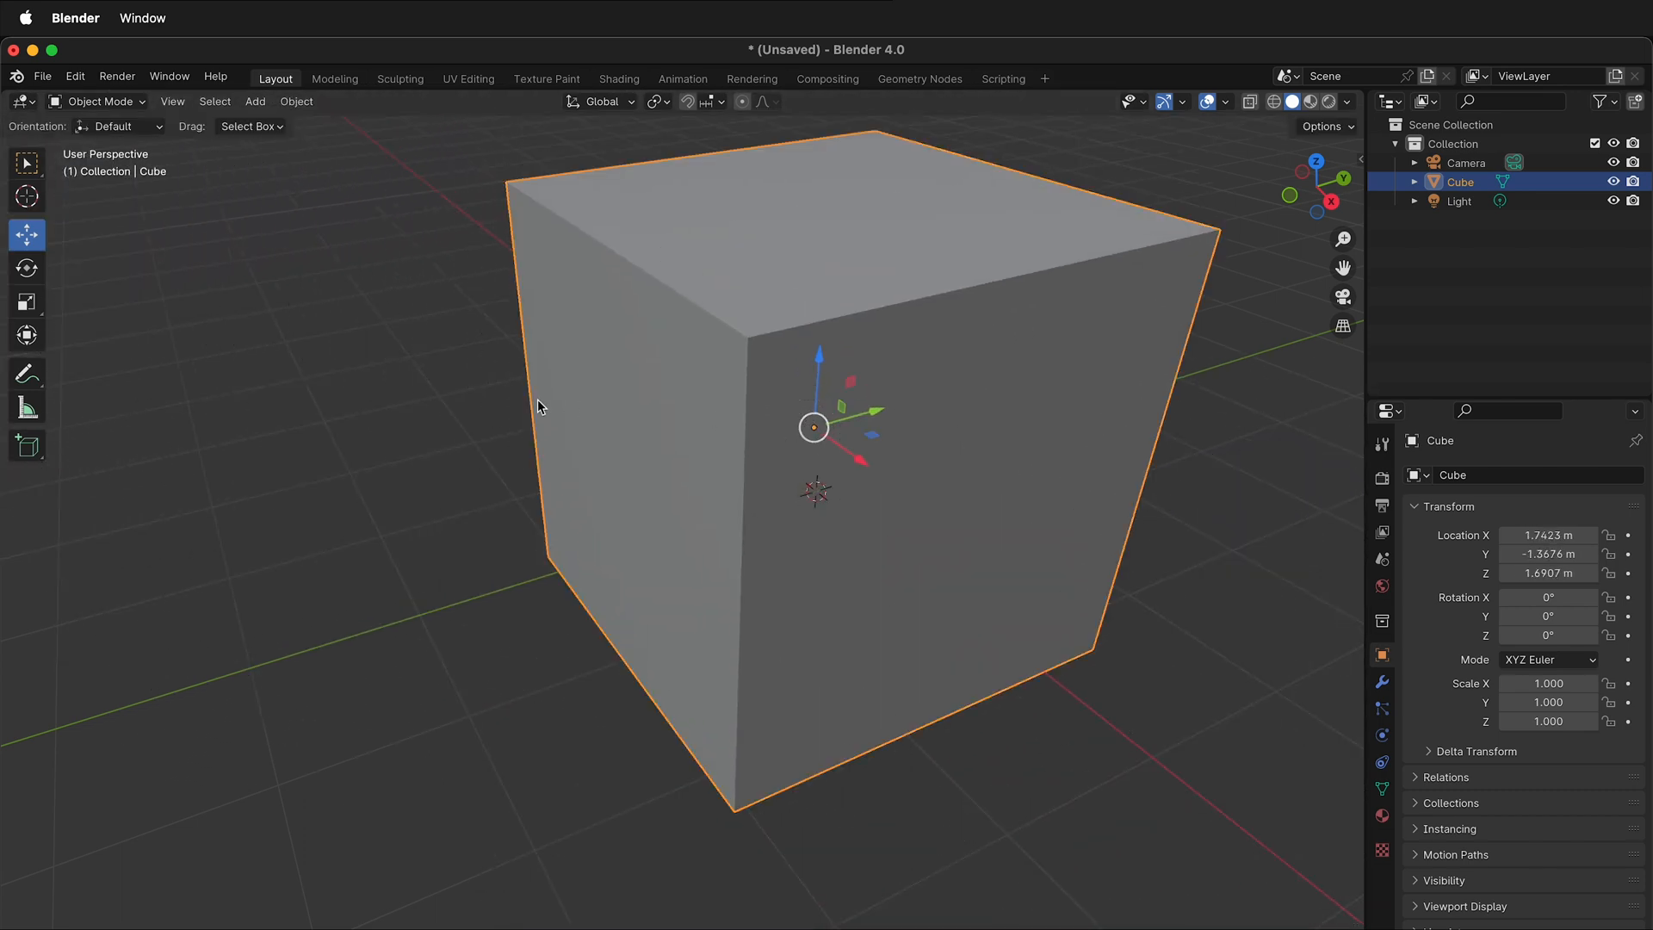
# Rotate the cube around each axis and the view axis to about X -65.8°, Y -46.9° and Z 255.2°.
pyautogui.scroll(-4, 829, 587)
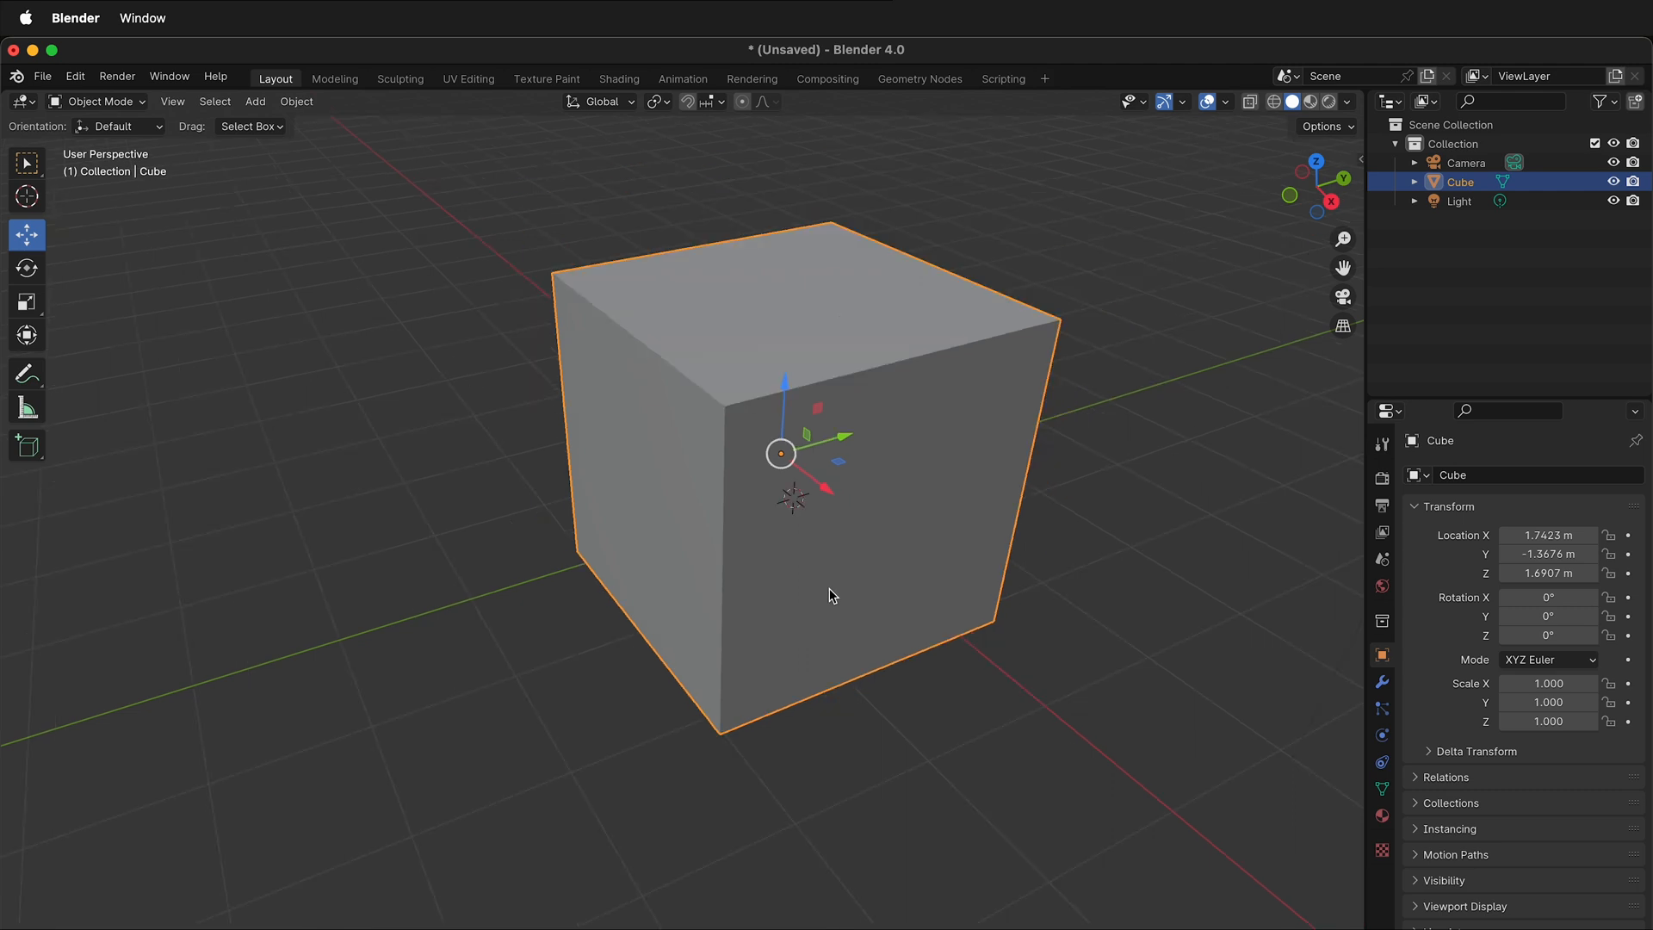
pyautogui.click(31, 270)
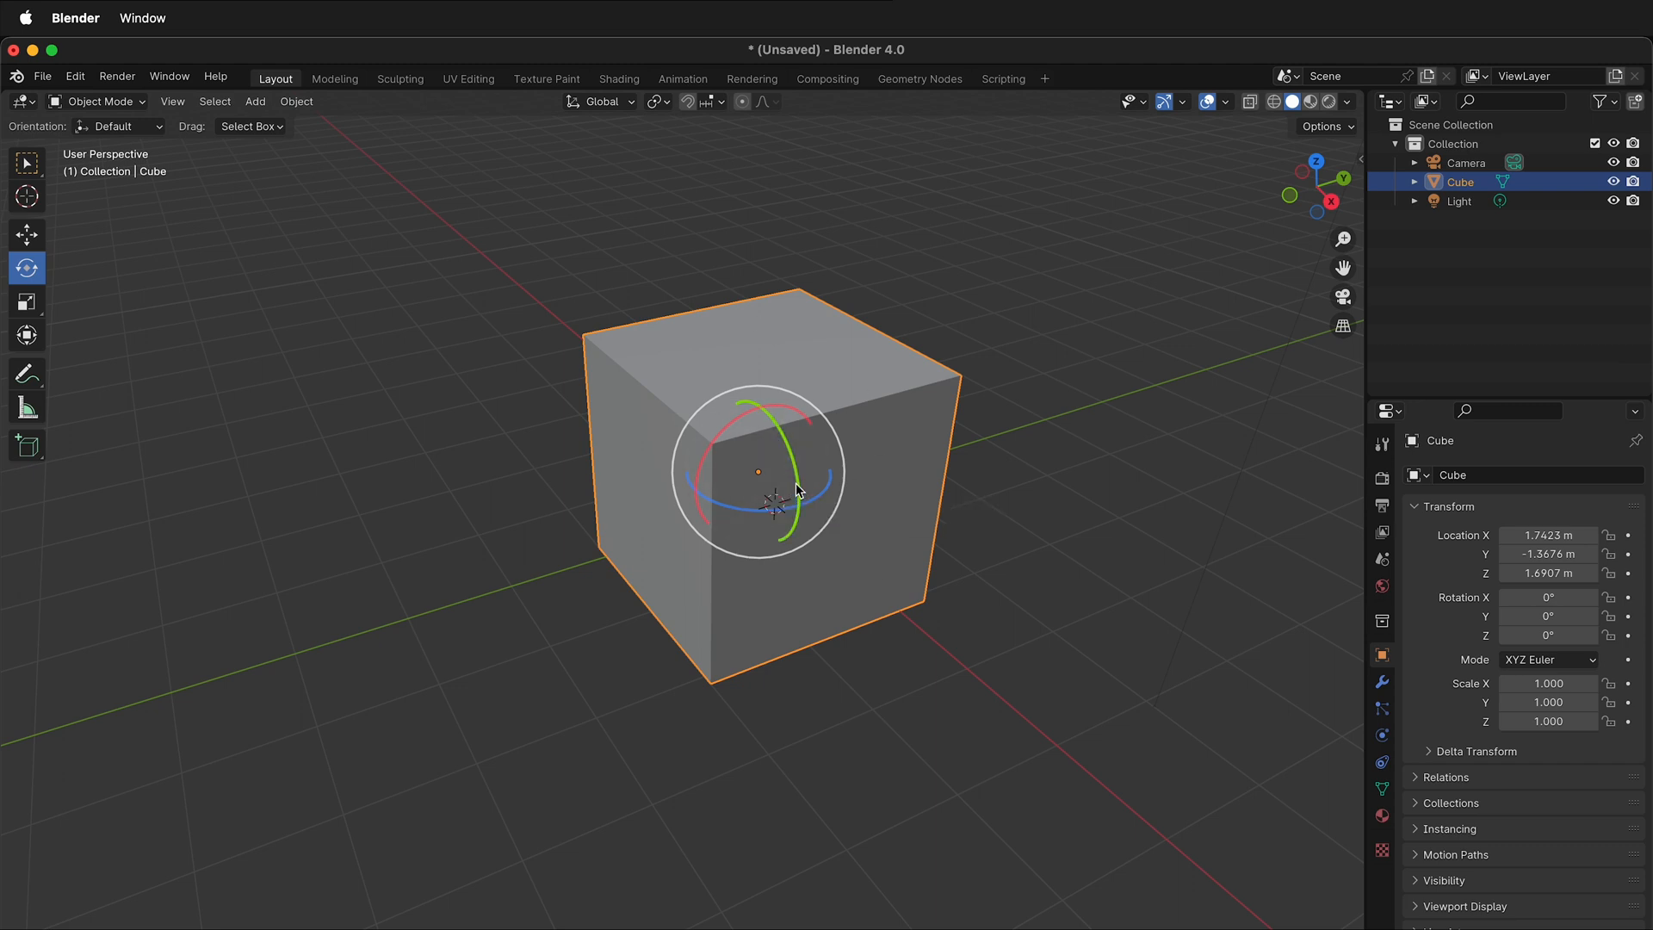
pyautogui.moveTo(797, 484)
pyautogui.mouseDown()
pyautogui.moveTo(788, 456)
pyautogui.moveTo(787, 488)
pyautogui.mouseUp()
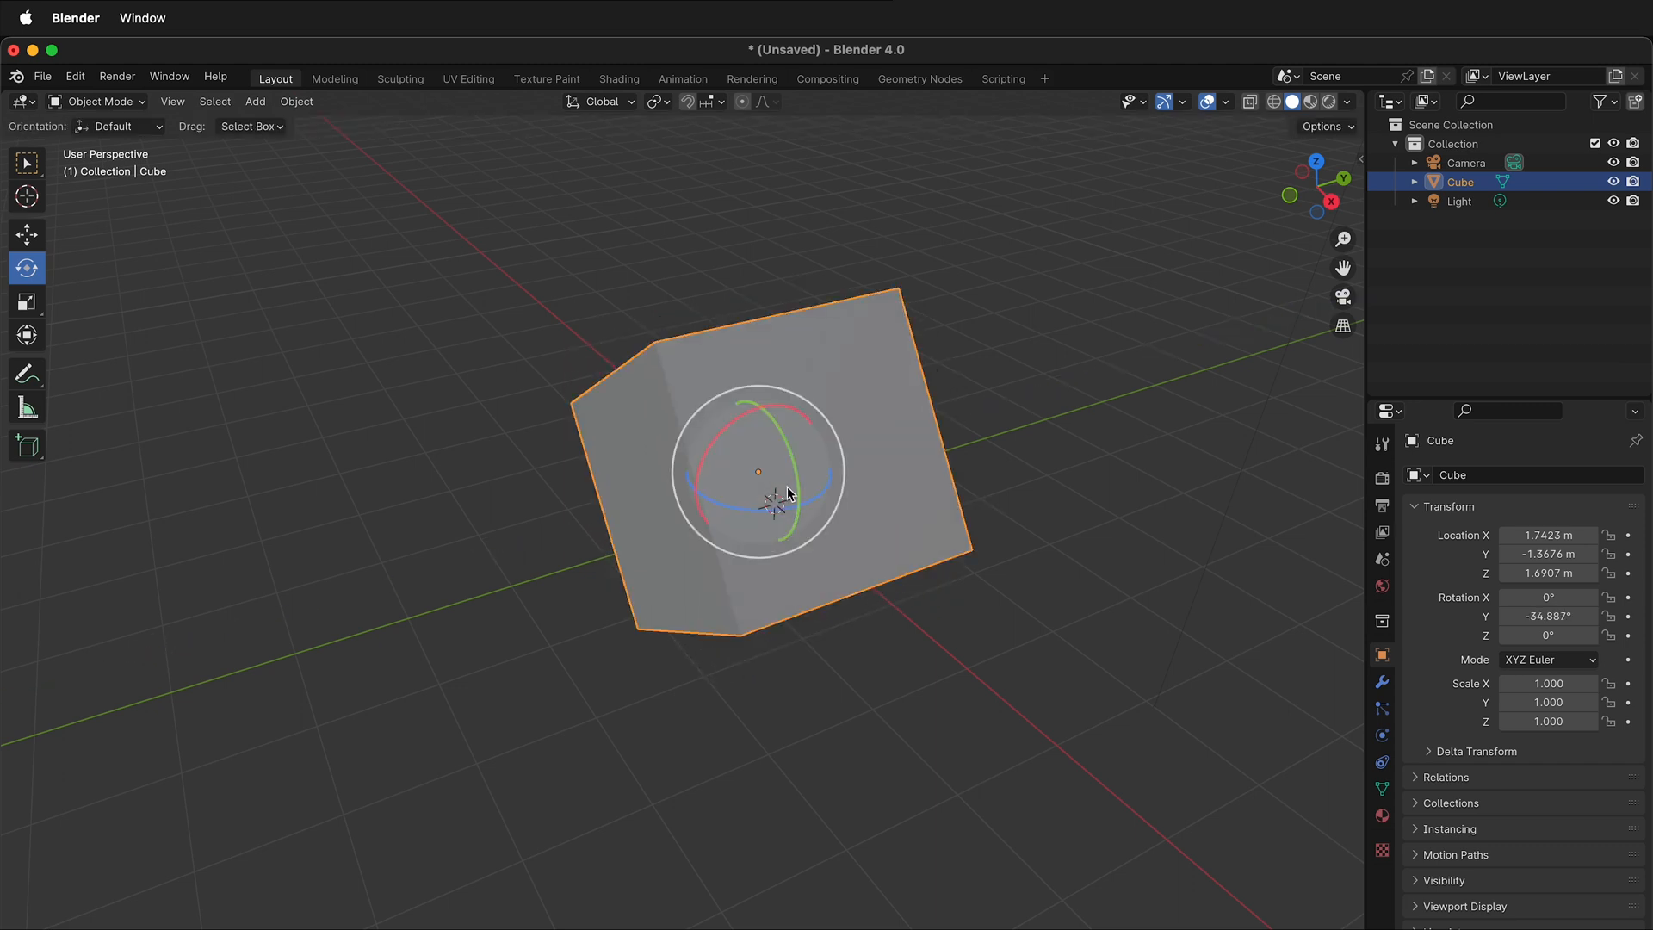
pyautogui.moveTo(706, 448); pyautogui.dragTo(753, 426)
pyautogui.moveTo(824, 497); pyautogui.dragTo(751, 502)
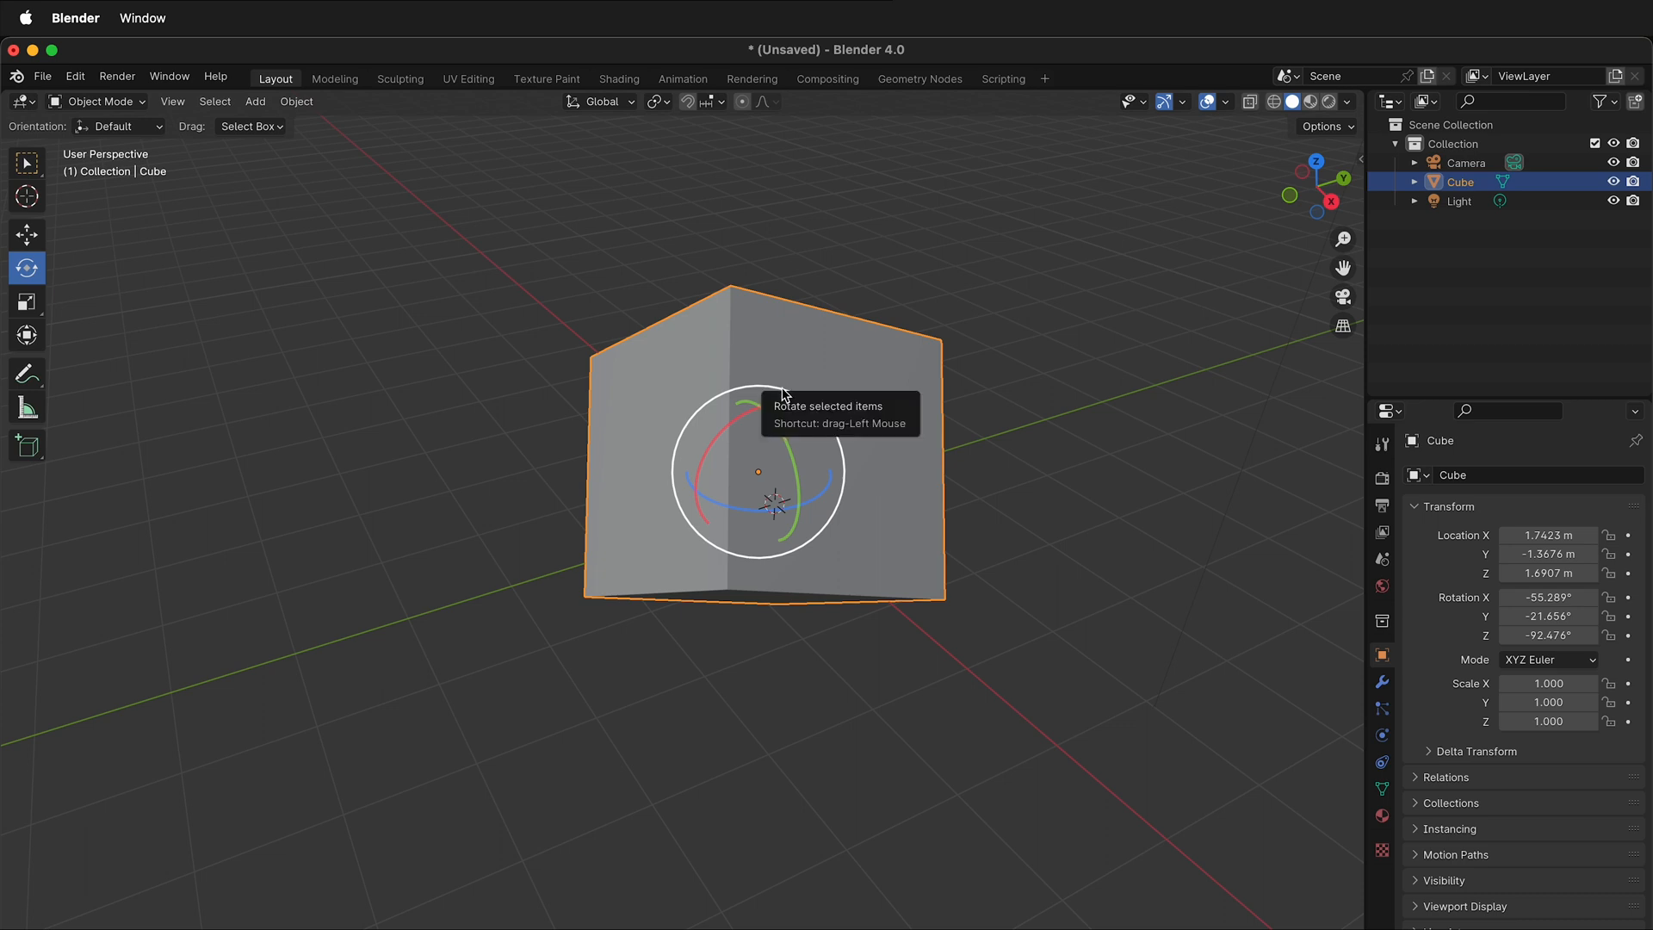
pyautogui.moveTo(779, 387)
pyautogui.mouseDown()
pyautogui.moveTo(728, 383)
pyautogui.moveTo(701, 469)
pyautogui.moveTo(860, 494)
pyautogui.moveTo(798, 403)
pyautogui.mouseUp()
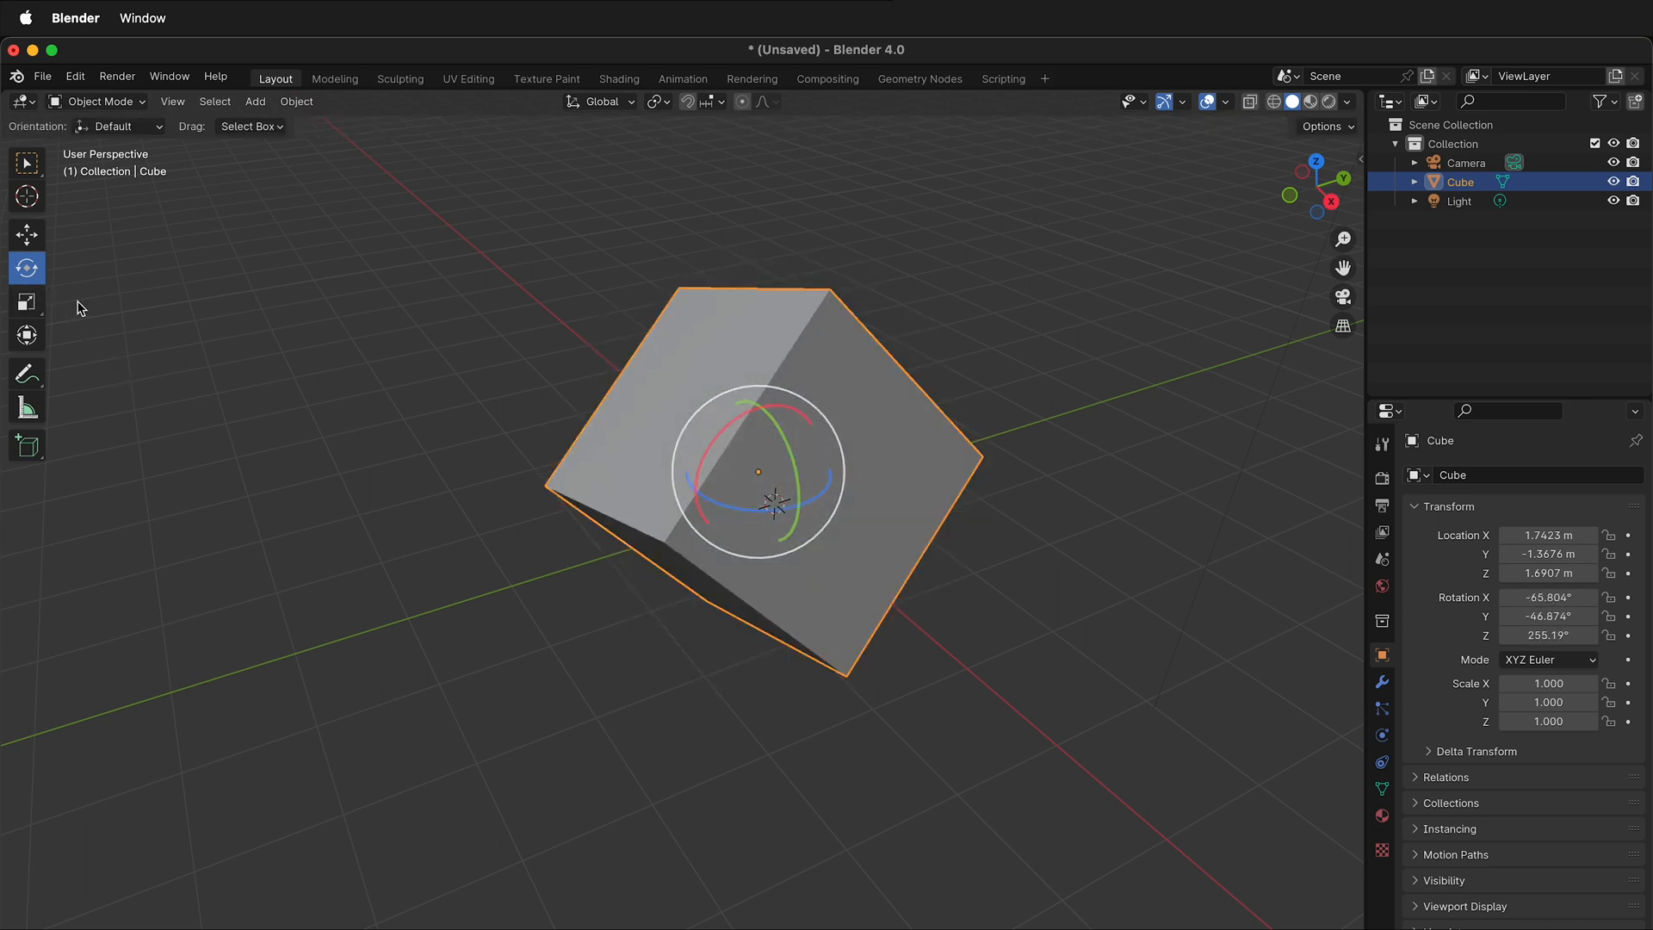
# Scale the cube down along its axes and overall to about X 0.602, Y 0.603 and Z 0.580.
pyautogui.click(25, 301)
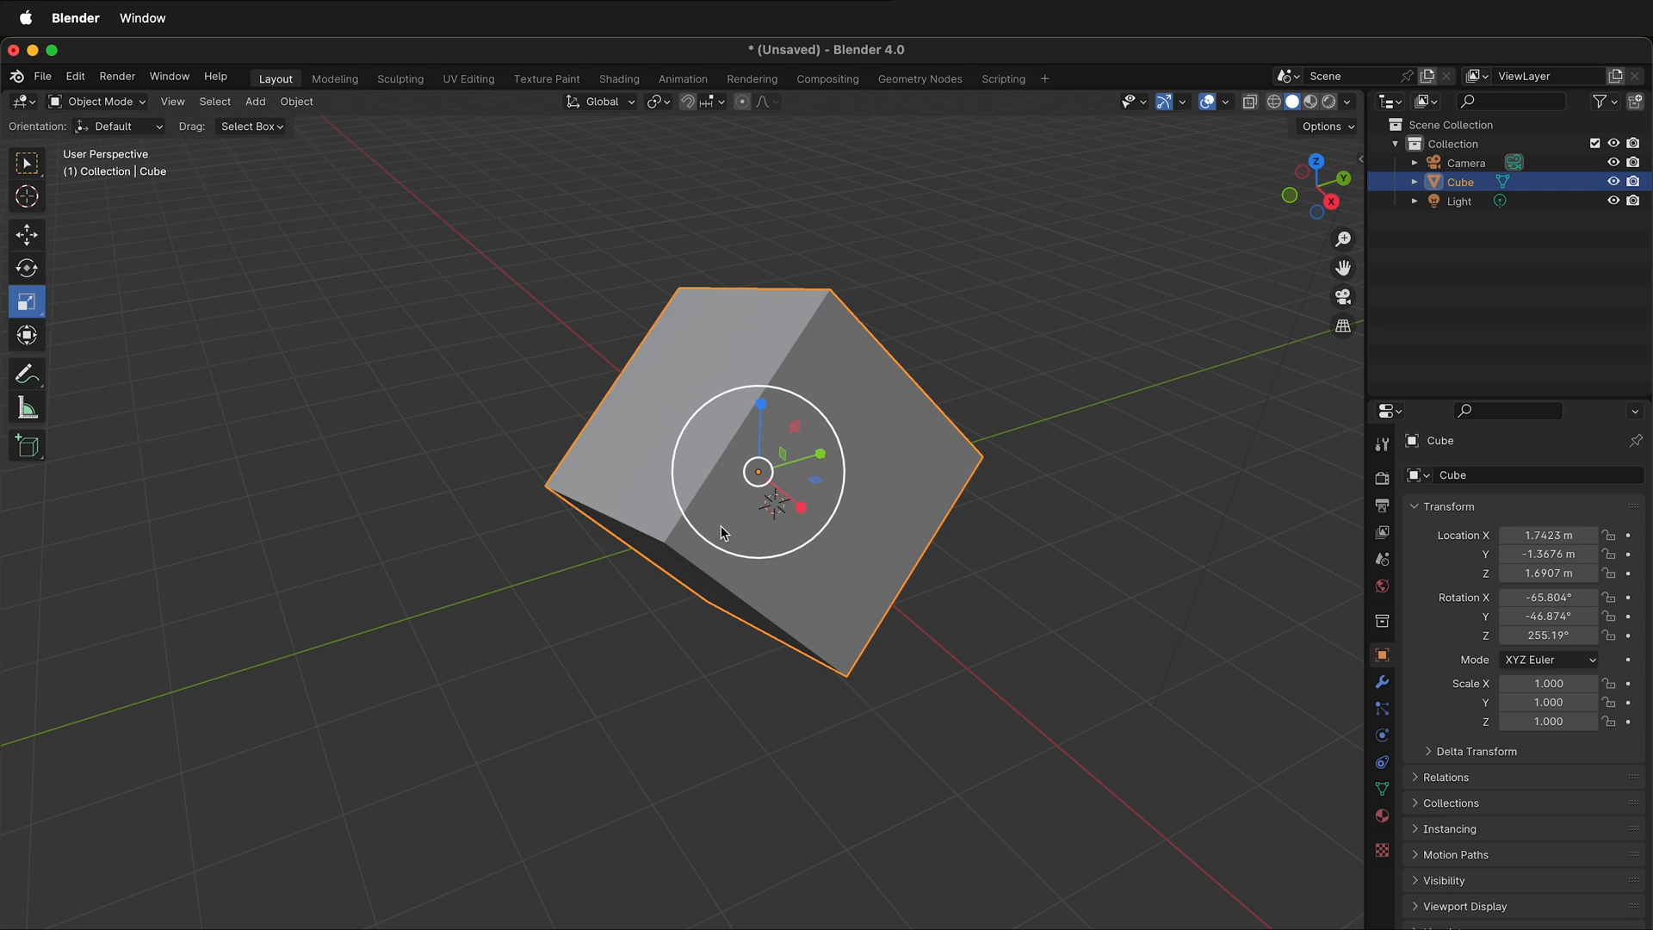
pyautogui.moveTo(617, 587); pyautogui.dragTo(770, 639, button='middle')
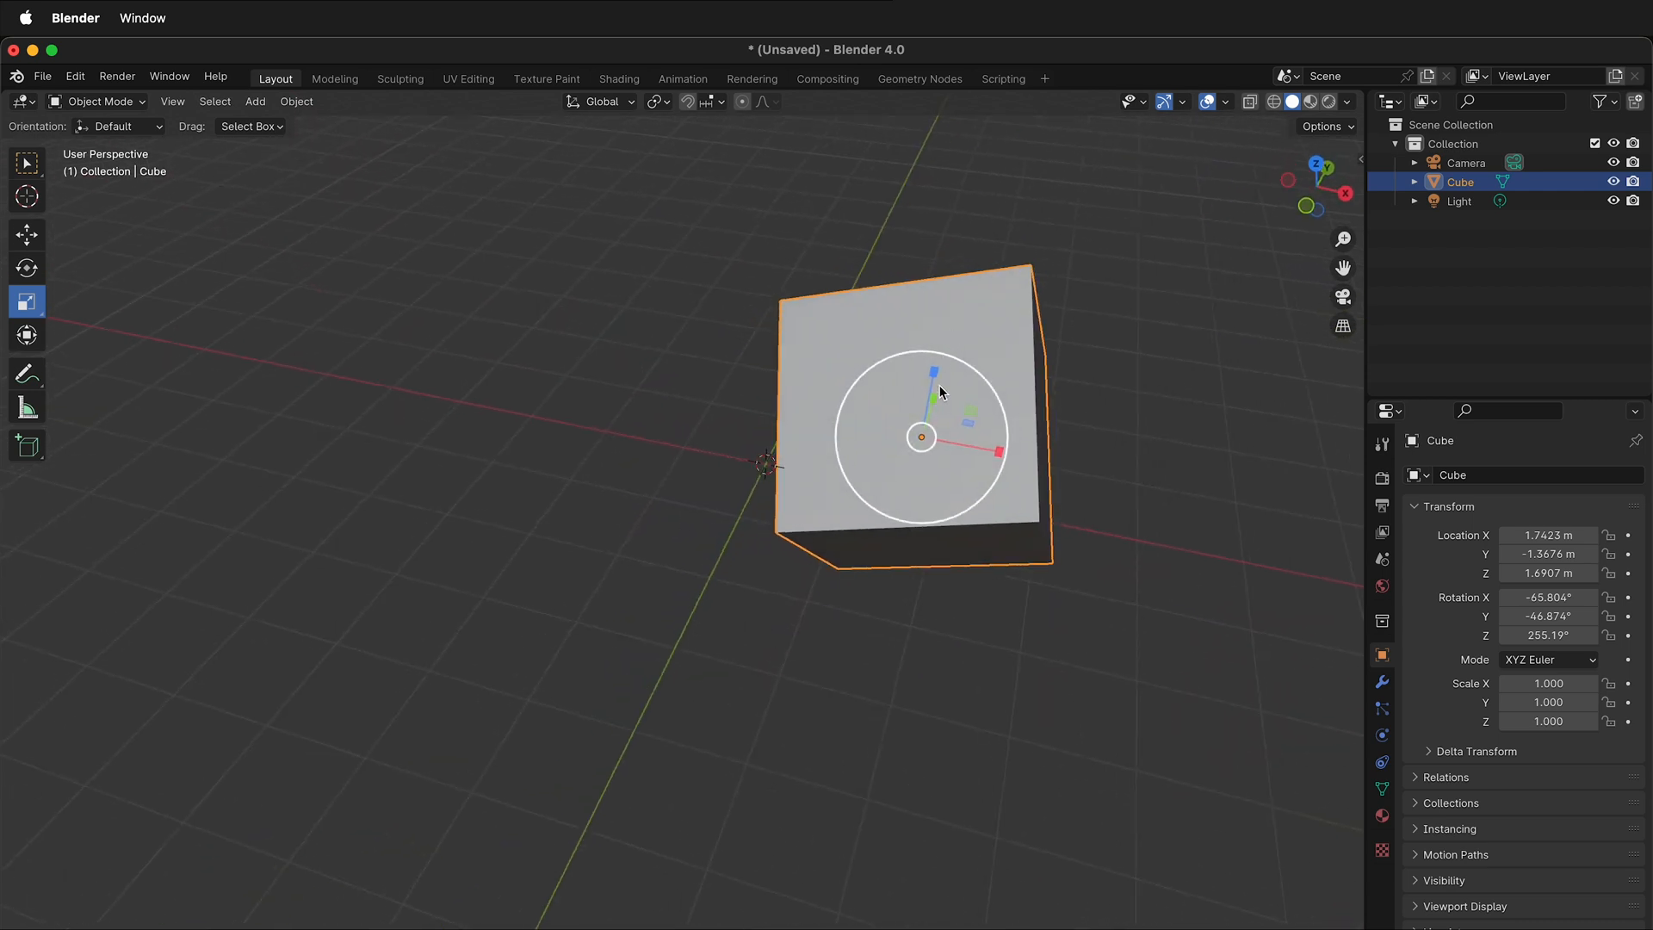
pyautogui.moveTo(934, 377)
pyautogui.mouseDown()
pyautogui.moveTo(959, 332)
pyautogui.moveTo(938, 378)
pyautogui.mouseUp()
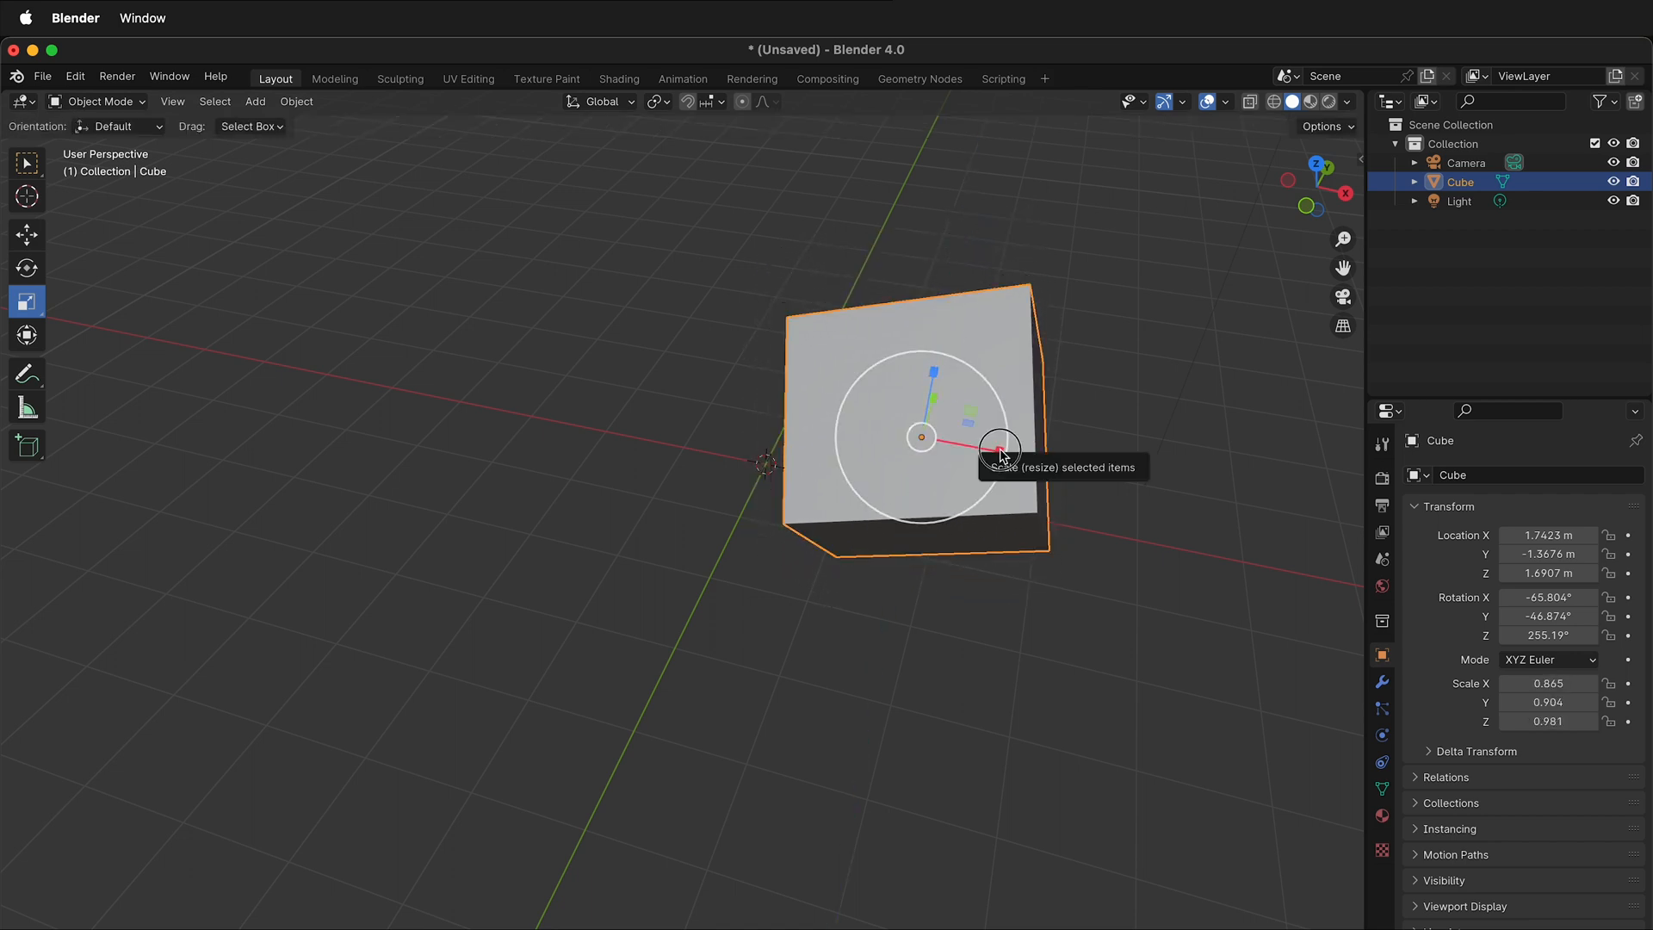
pyautogui.moveTo(1001, 454)
pyautogui.mouseDown()
pyautogui.moveTo(1022, 457)
pyautogui.moveTo(990, 448)
pyautogui.moveTo(1013, 393)
pyautogui.moveTo(961, 430)
pyautogui.moveTo(899, 442)
pyautogui.moveTo(1216, 372)
pyautogui.moveTo(1012, 415)
pyautogui.moveTo(1206, 377)
pyautogui.moveTo(1016, 428)
pyautogui.mouseUp()
pyautogui.moveTo(1309, 668); pyautogui.dragTo(834, 578, button='middle')
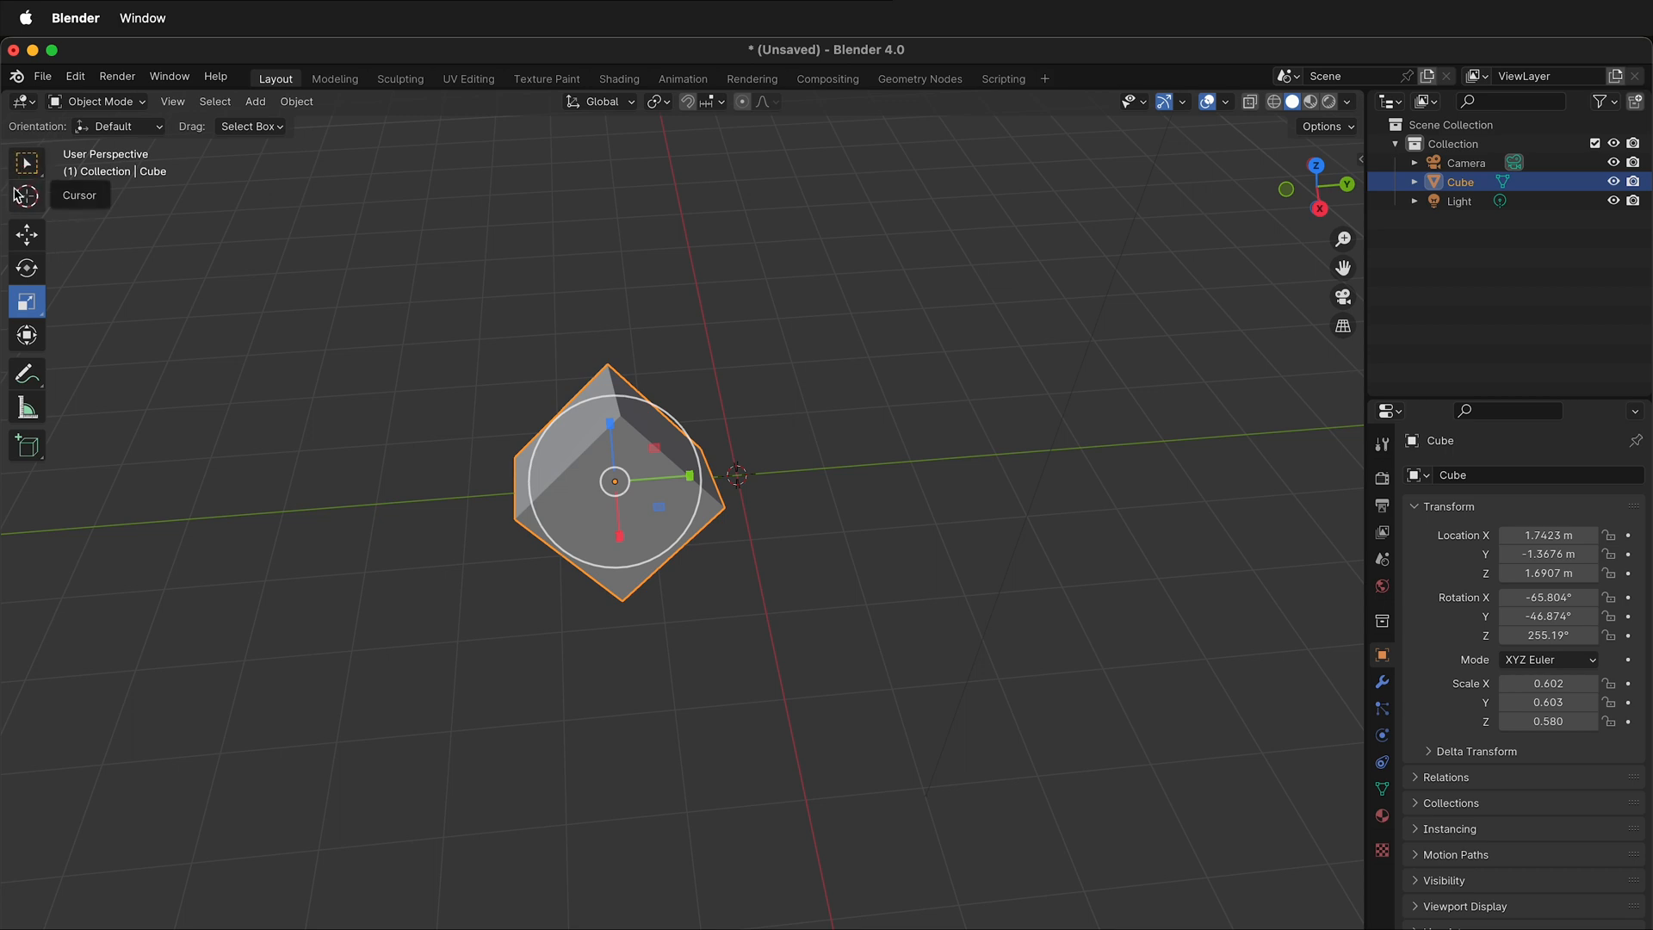
# Deselect the cube and view the scene with its camera and light from the opposite side.
pyautogui.click(860, 393)
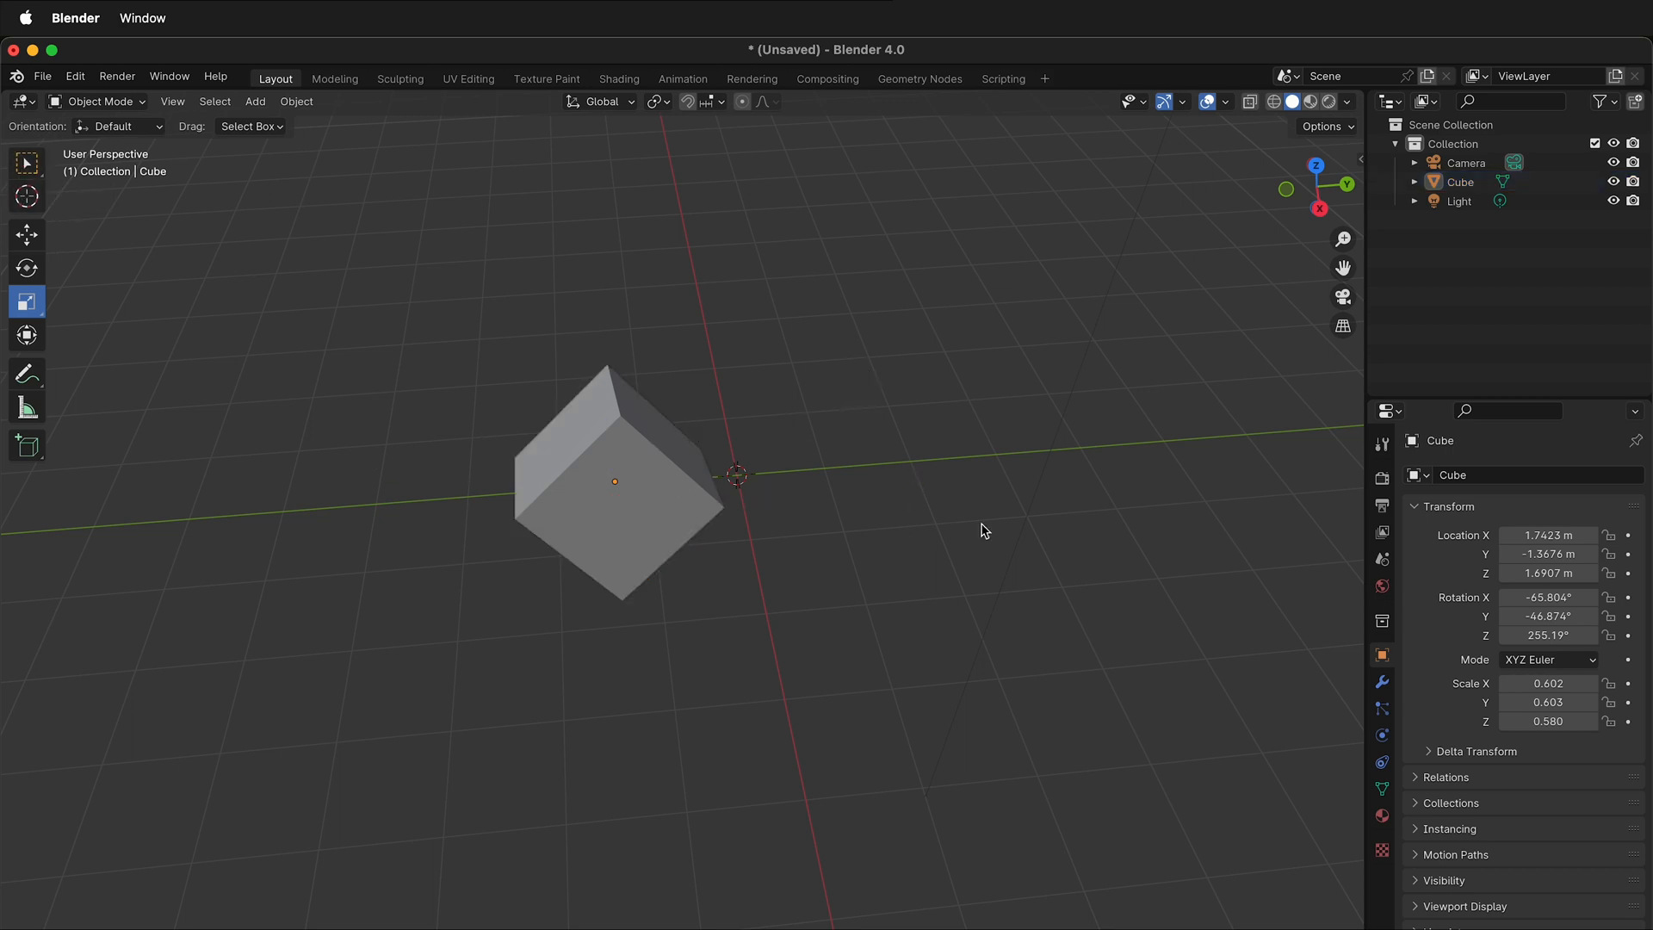
pyautogui.moveTo(982, 531); pyautogui.dragTo(1140, 520, button='middle')
pyautogui.moveTo(820, 582); pyautogui.dragTo(1173, 541, button='middle')
pyautogui.scroll(-3, 658, 336)
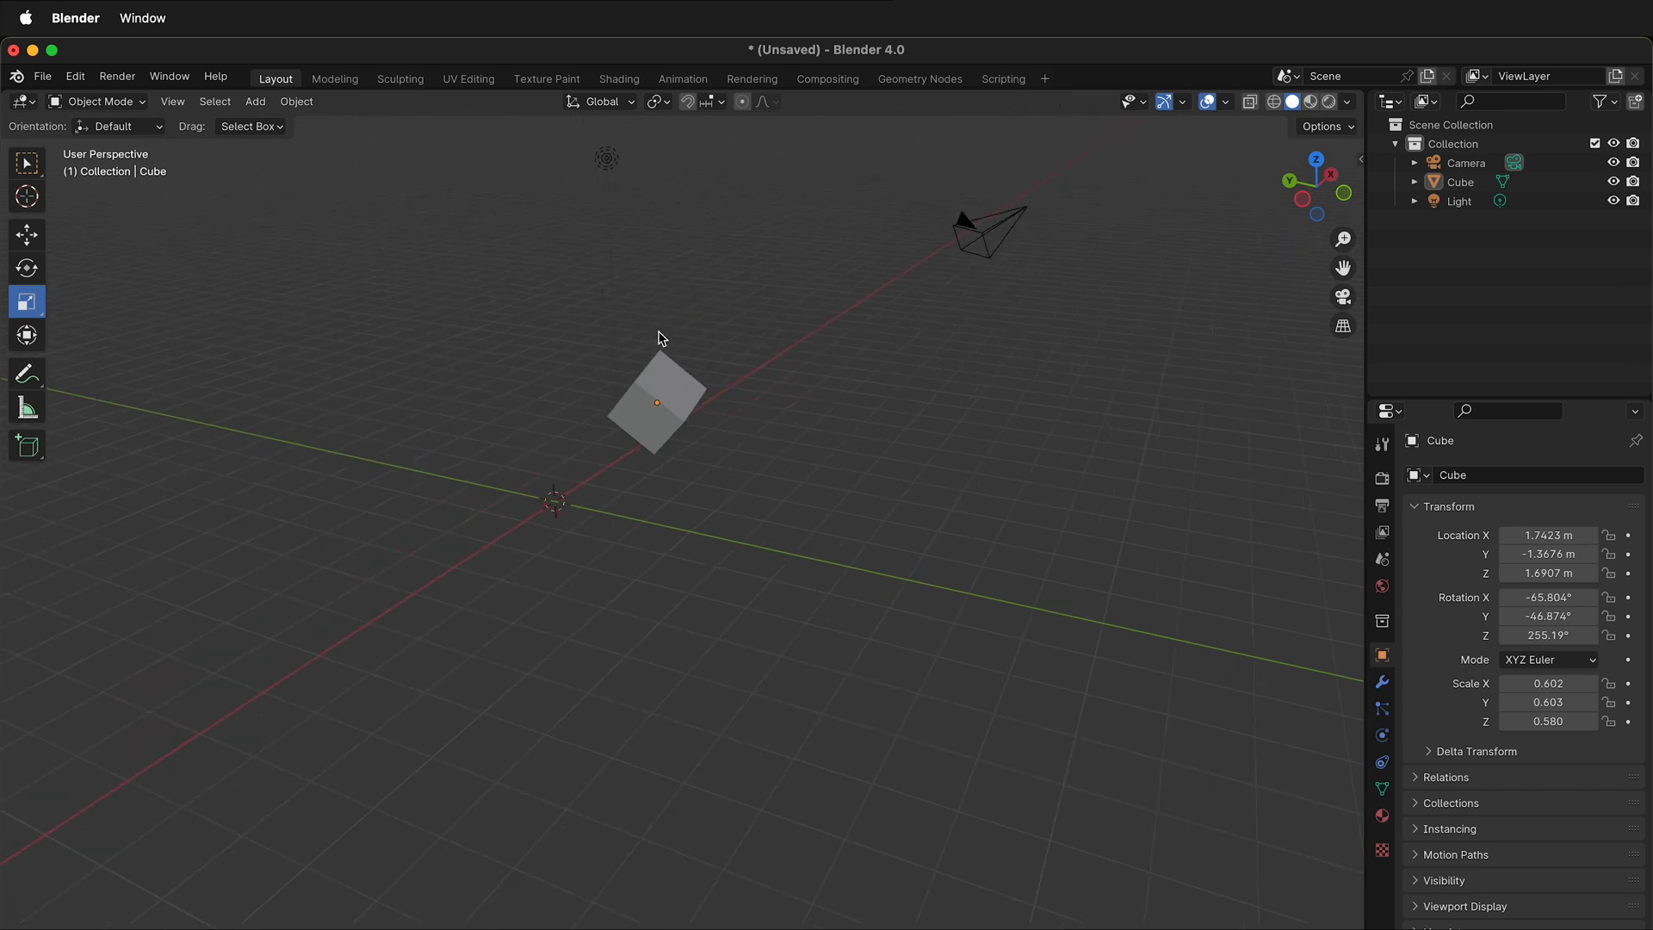
pyautogui.scroll(3, 662, 308)
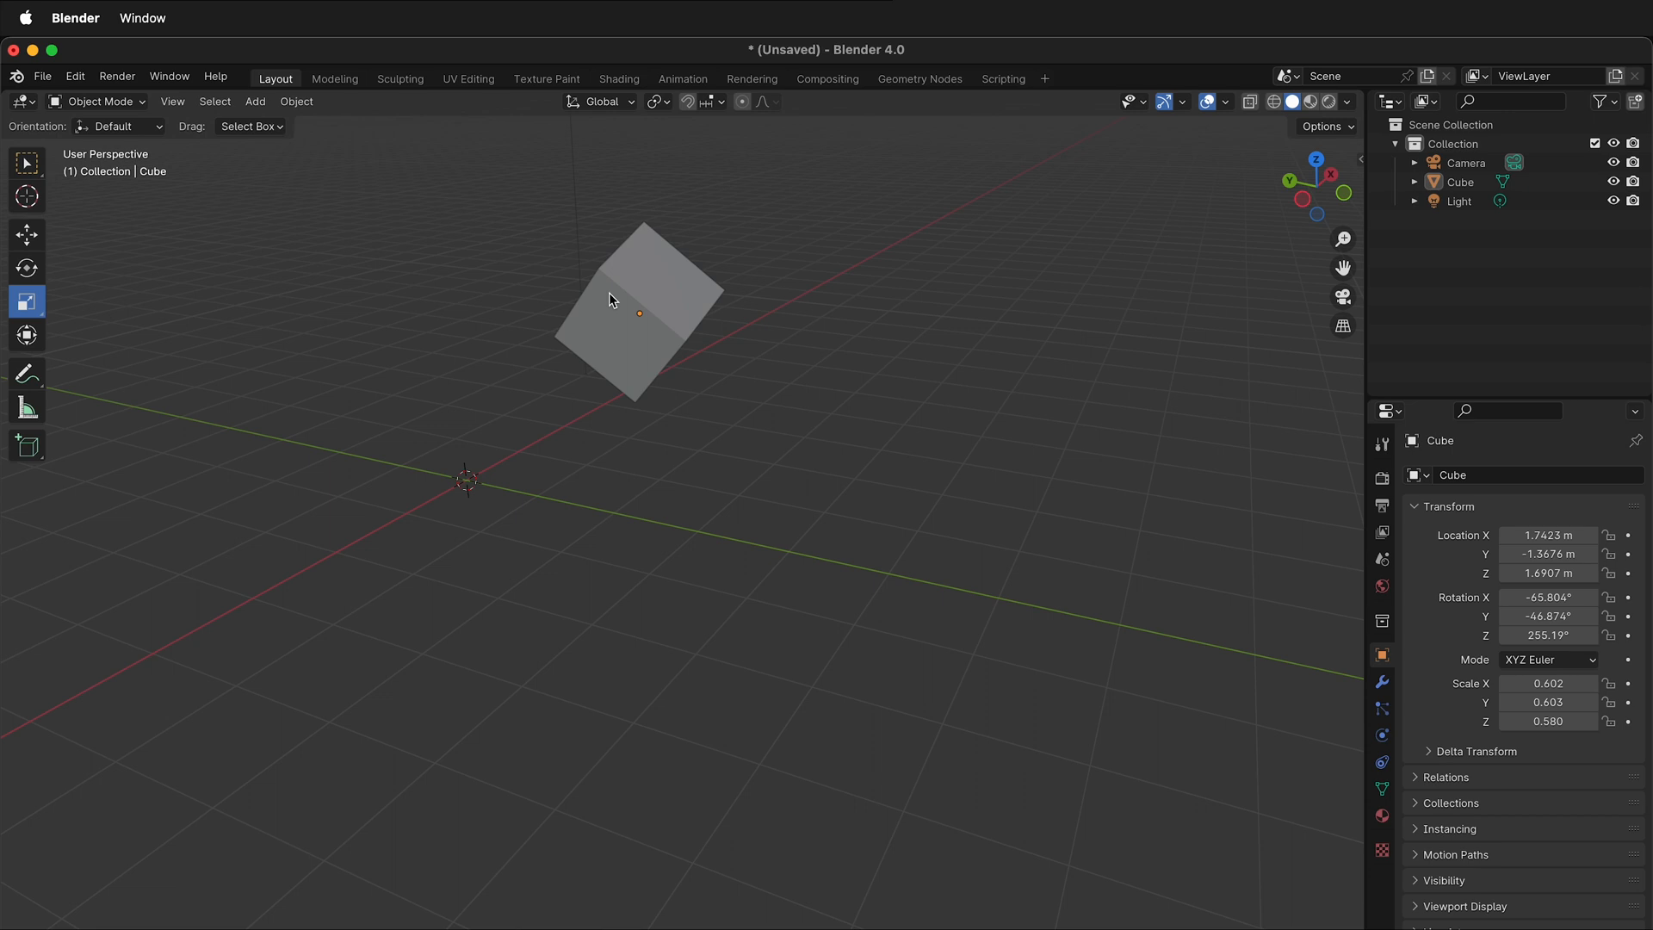
# Select the cube and move it freely in the view to about X 1.49 m, Y -2.41 m and Z 0.27 m.
pyautogui.click(646, 317)
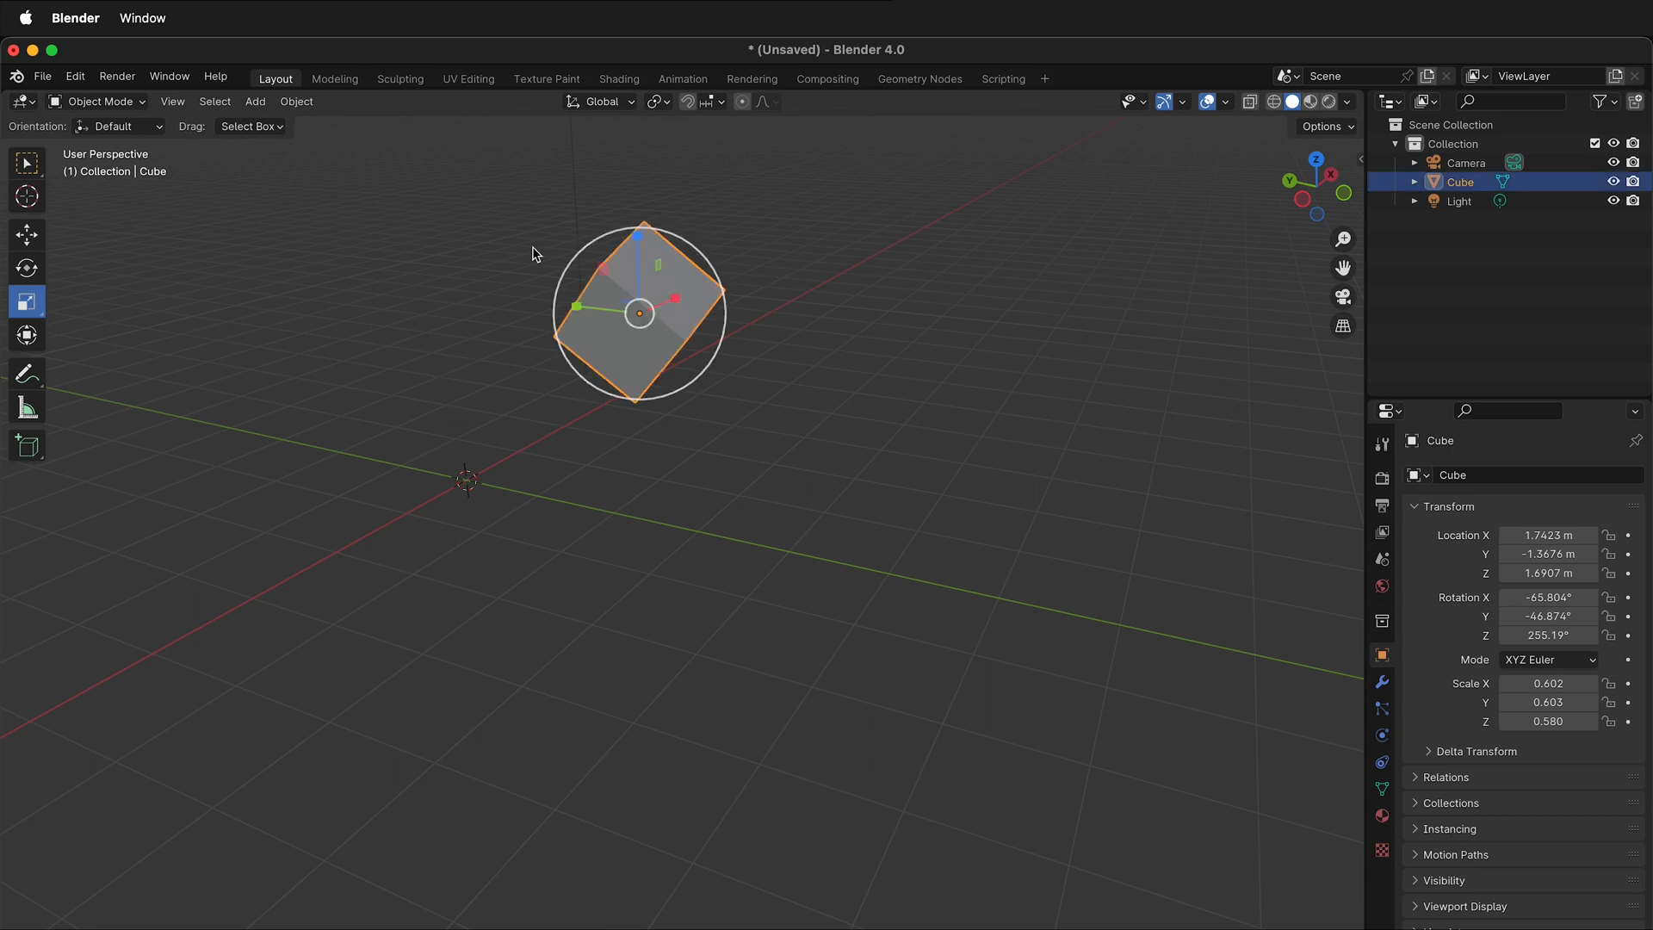
pyautogui.press('g')
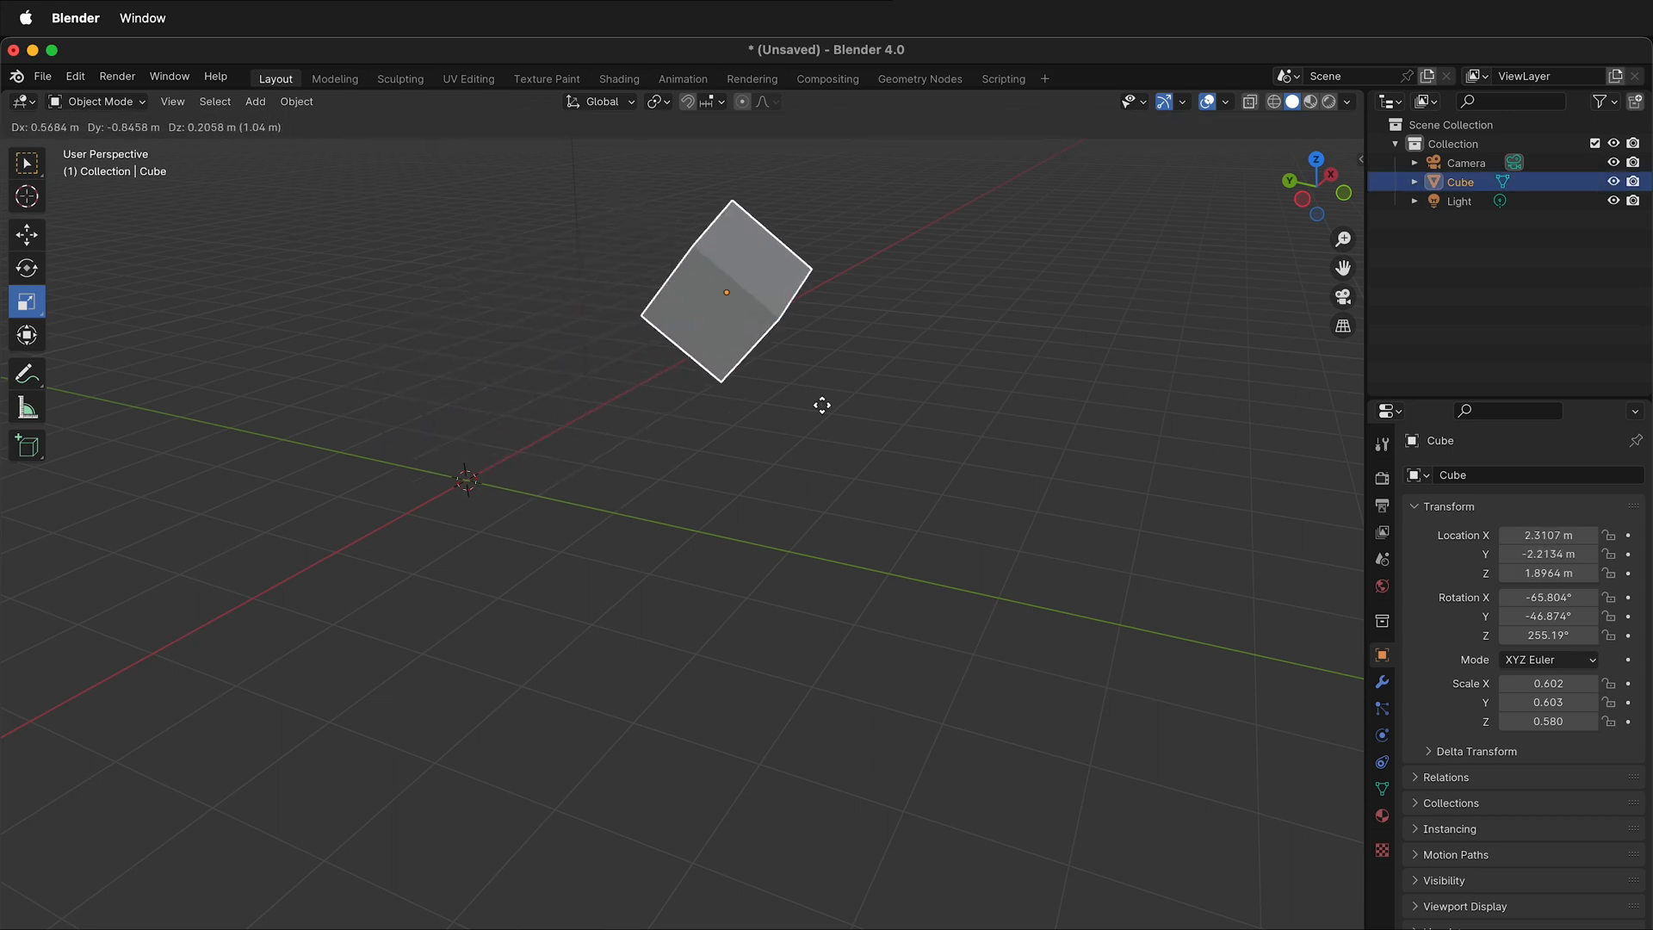
pyautogui.click(637, 499)
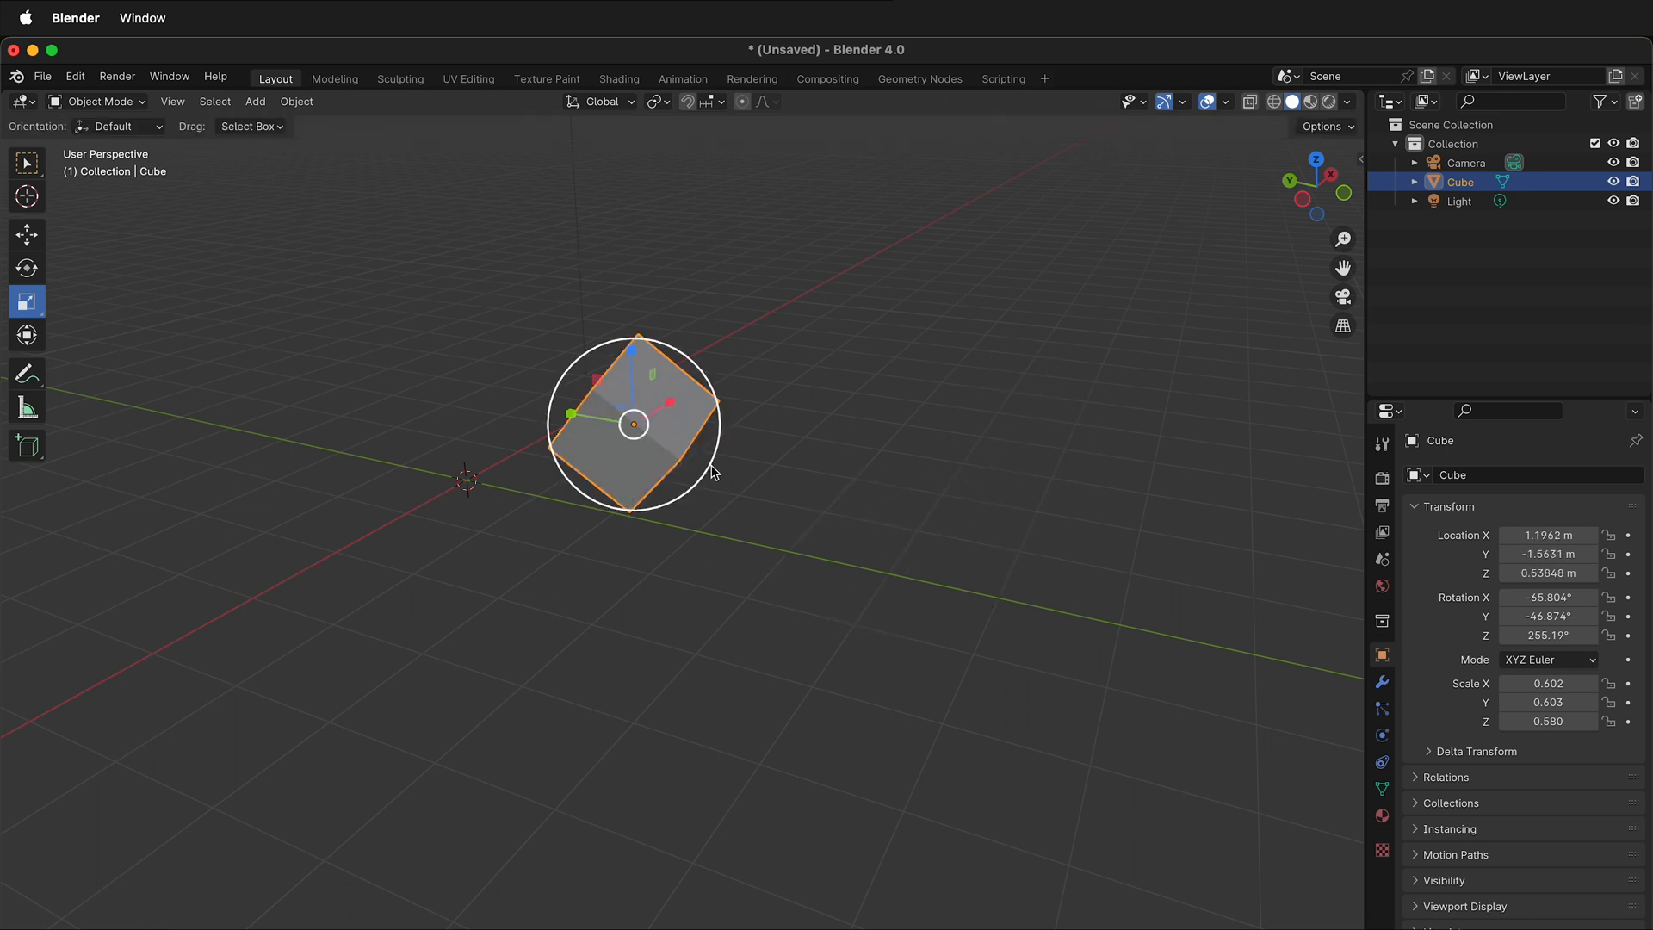
pyautogui.press('g')
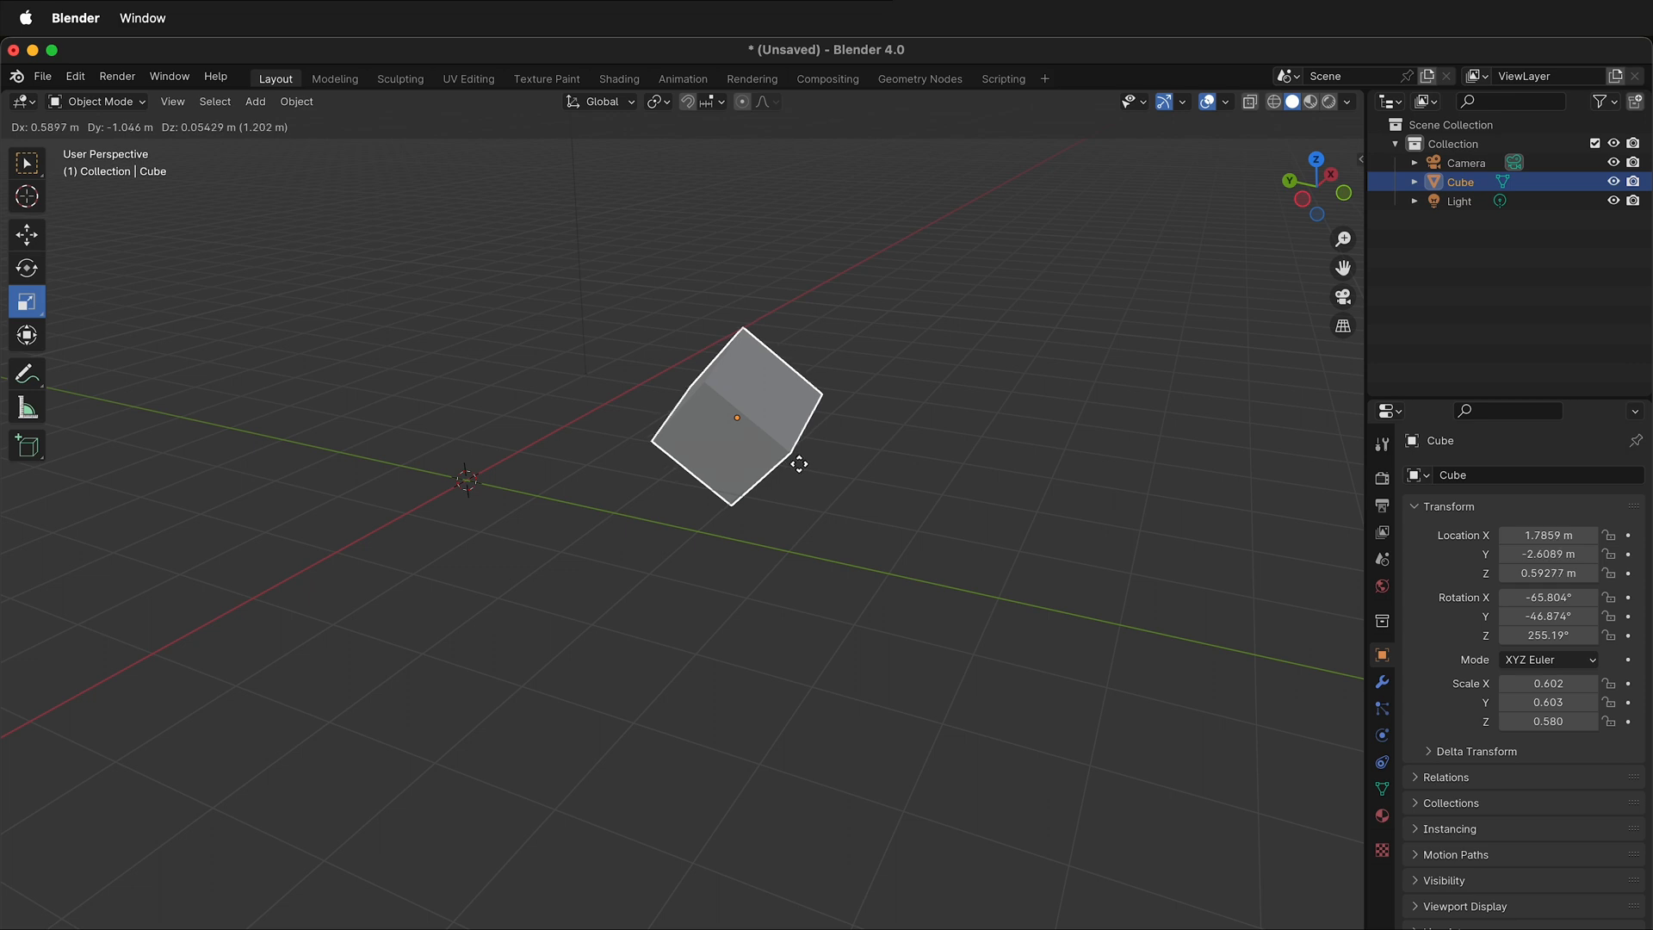
pyautogui.click(773, 495)
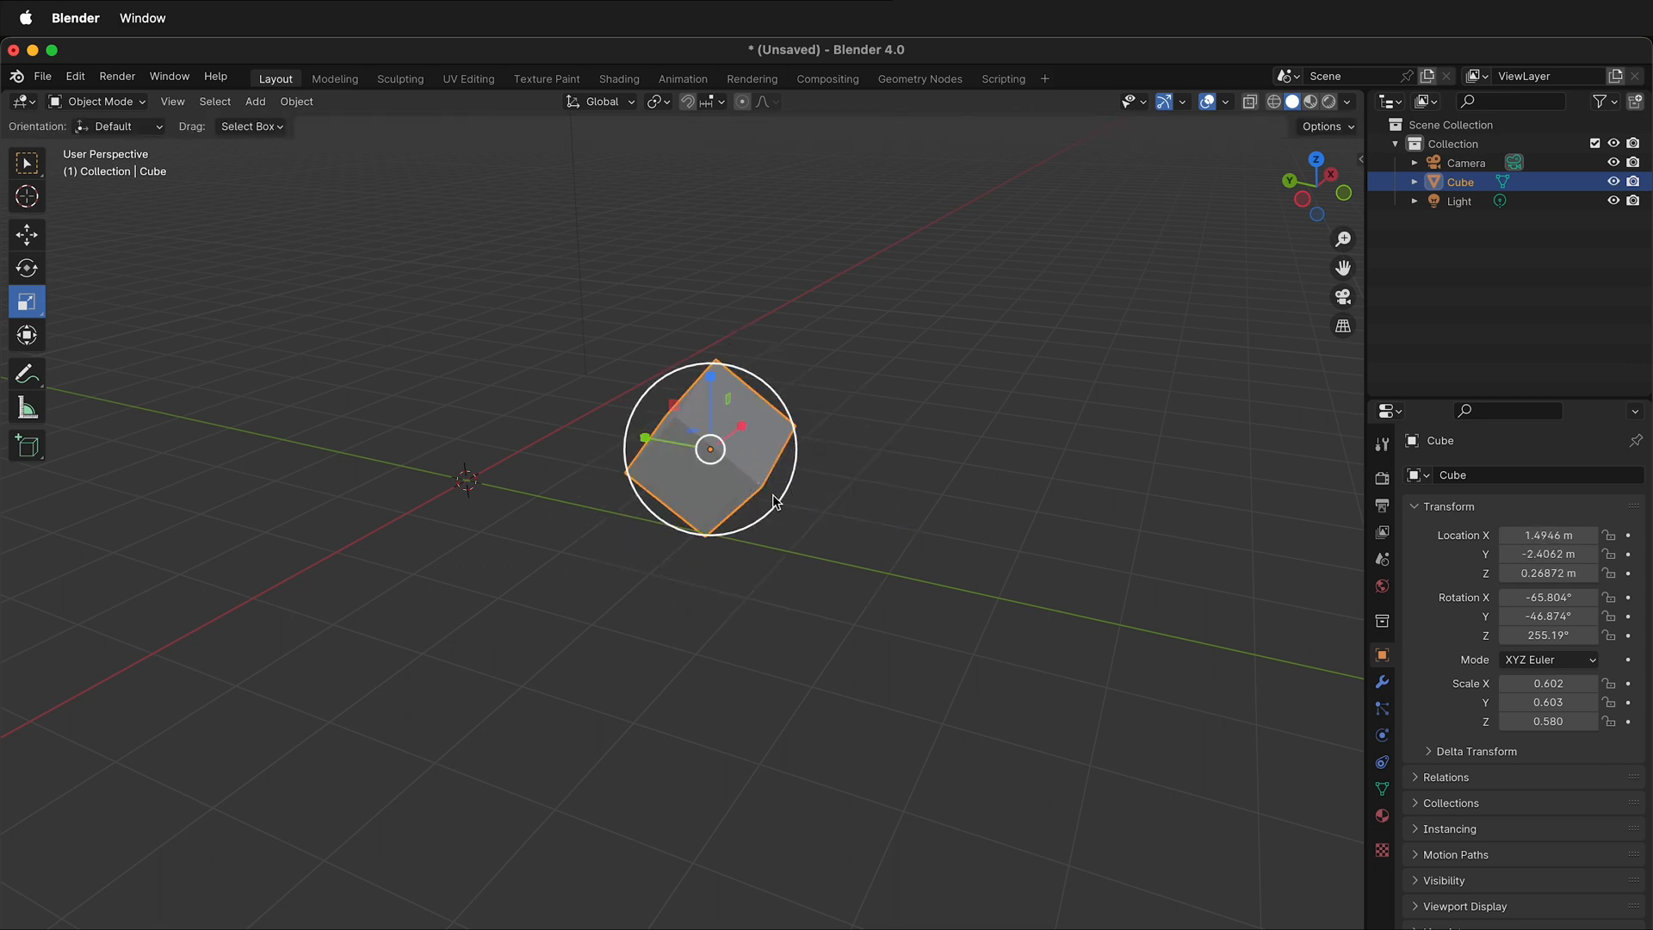
# Move the cube along the global Z, X and Y axes one at a time to about Z 0.63 m, X 1.85 m and Y 0.34 m.
pyautogui.press('g')
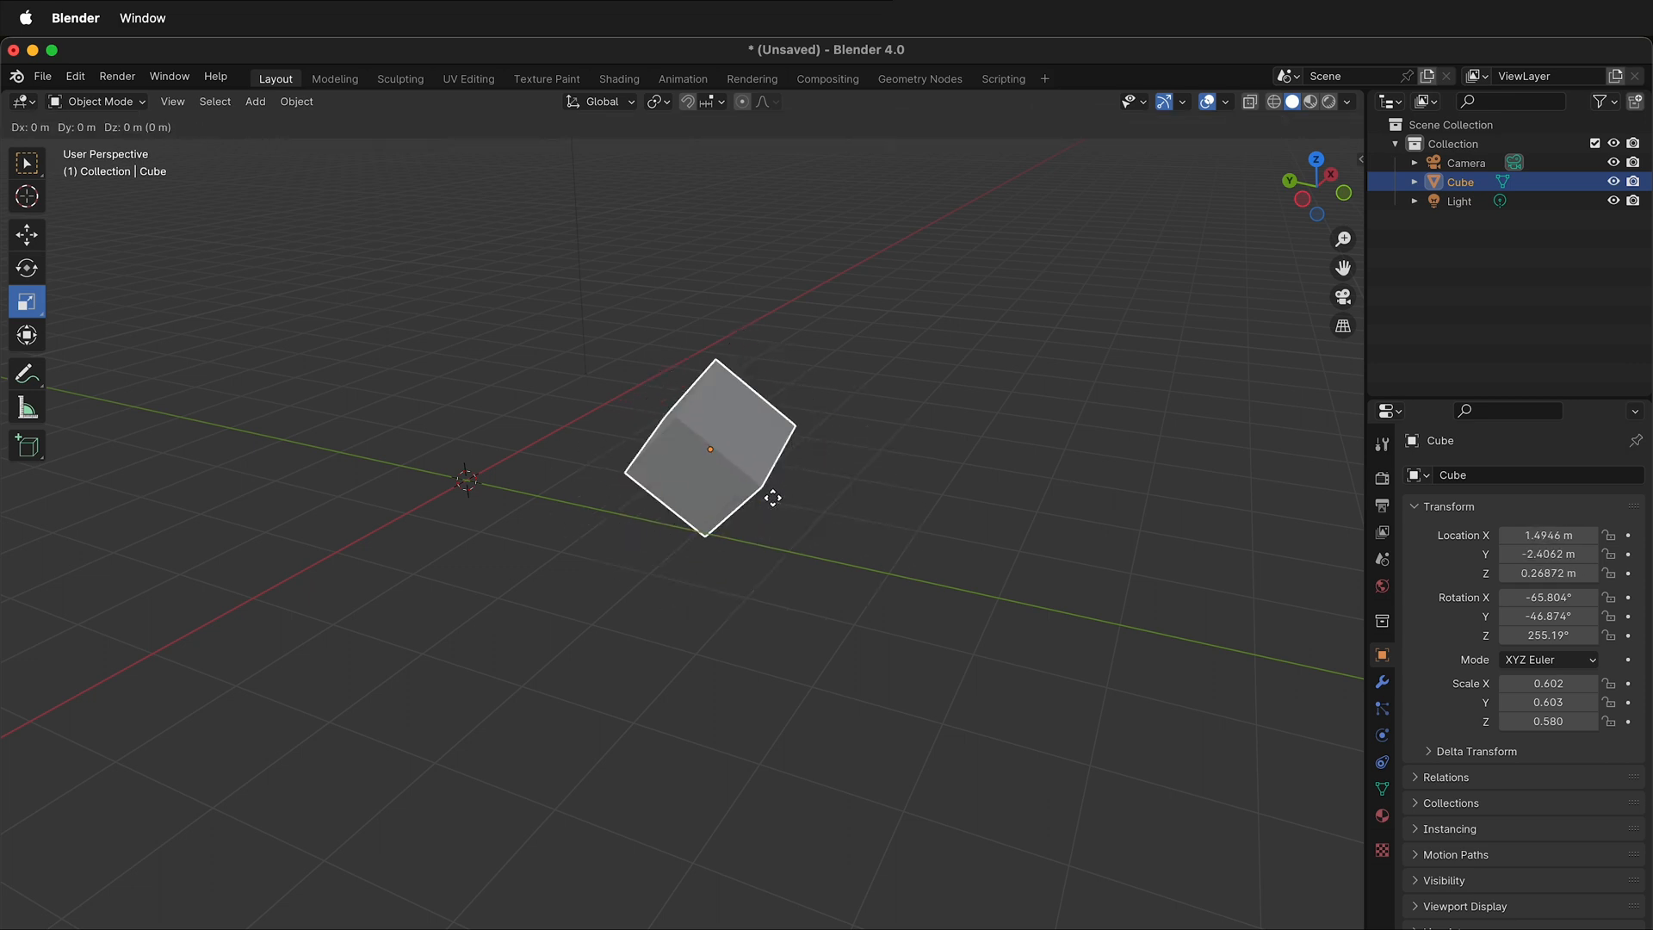
pyautogui.press('z')
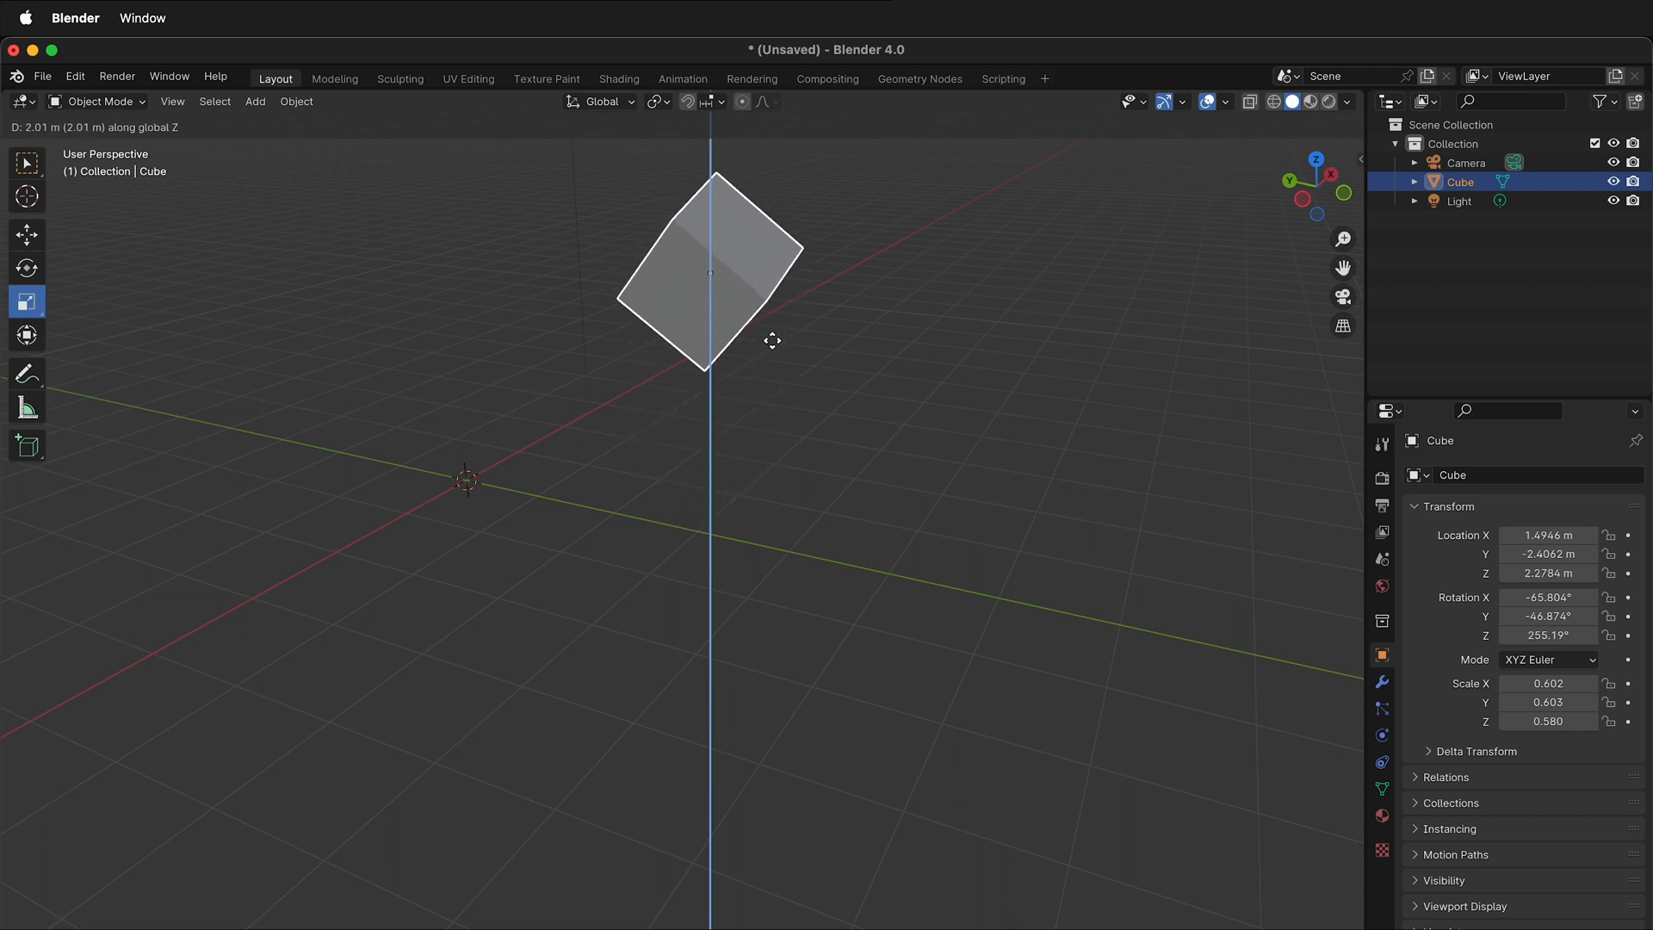
pyautogui.click(756, 476)
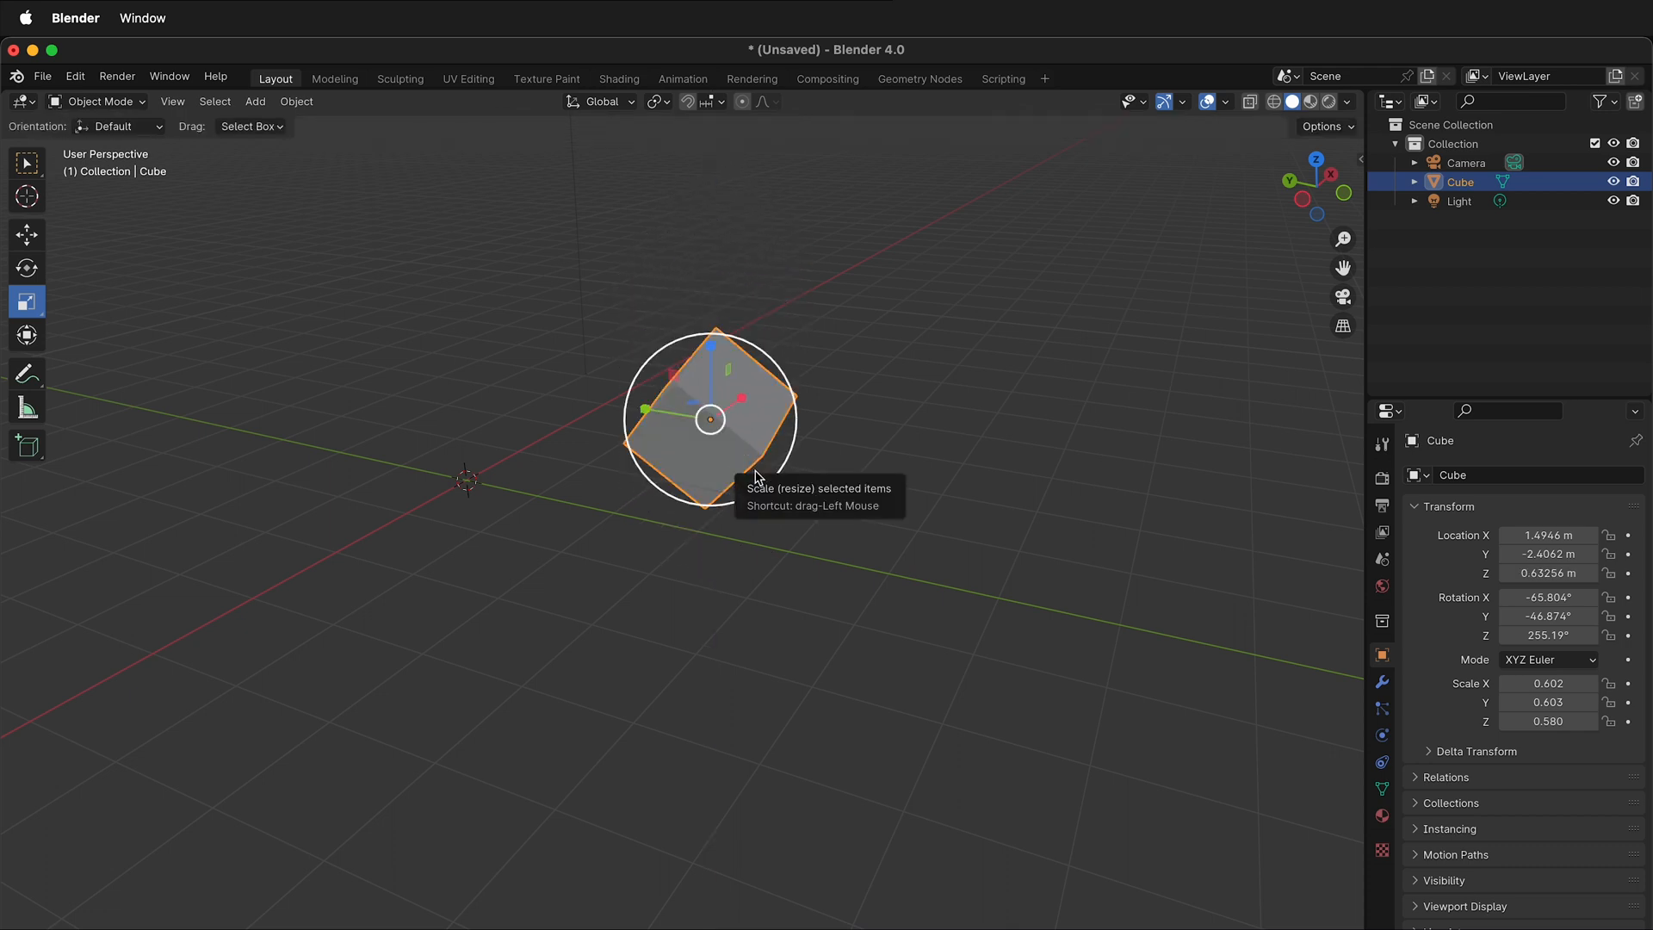
pyautogui.press('g')
pyautogui.press('x')
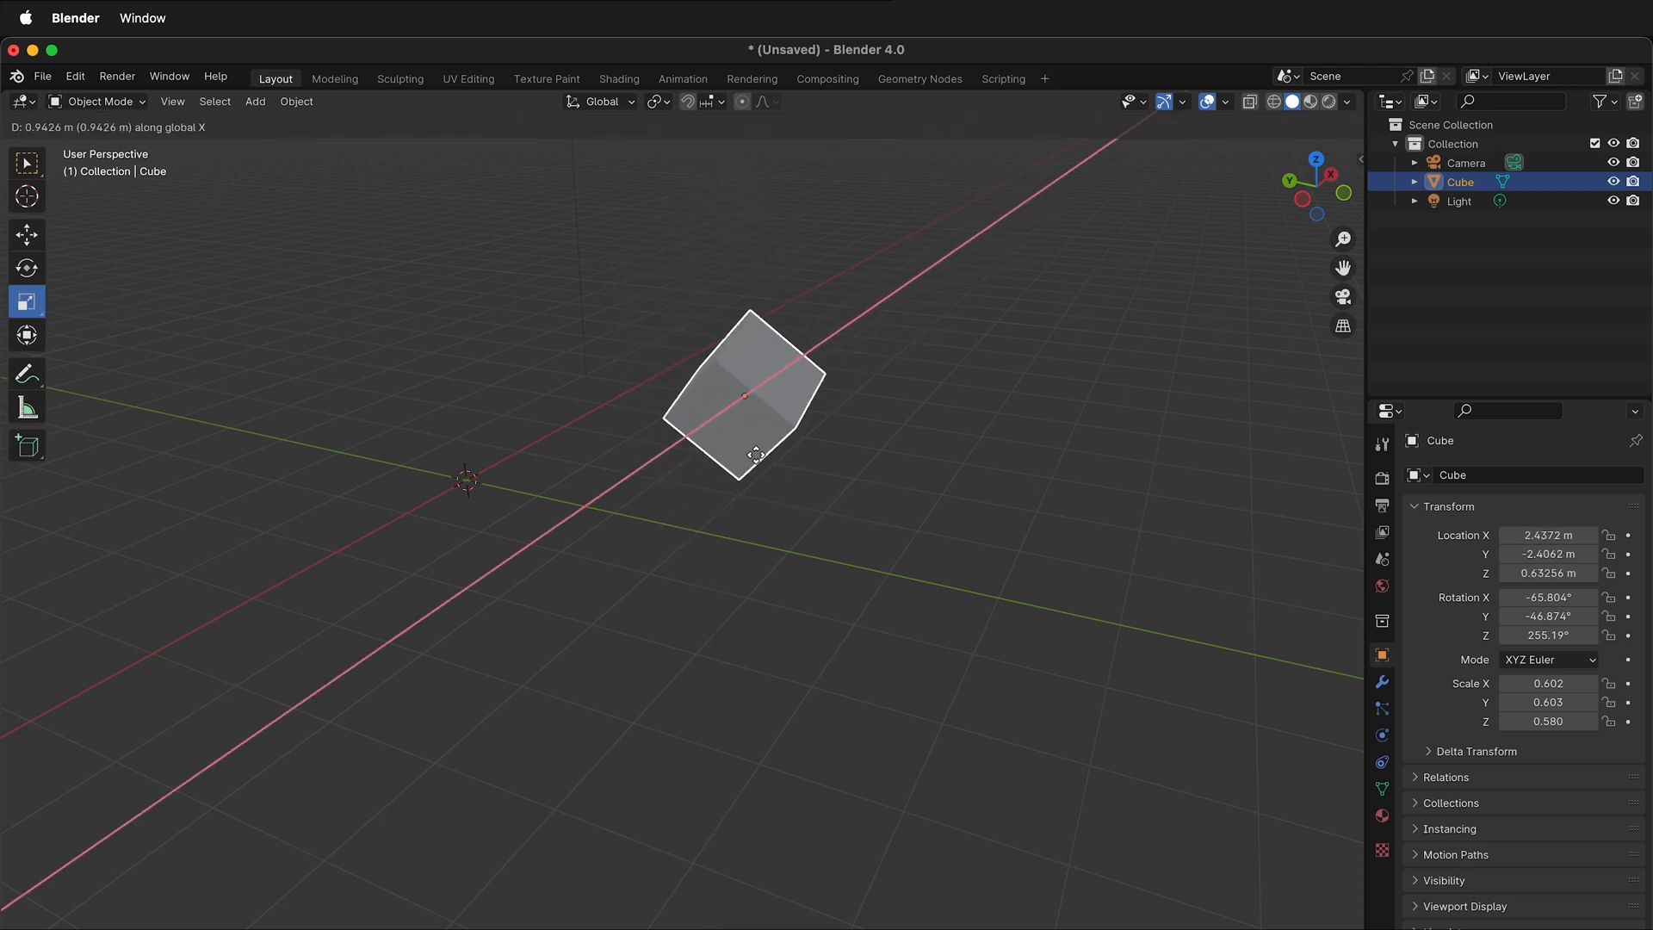
pyautogui.click(766, 467)
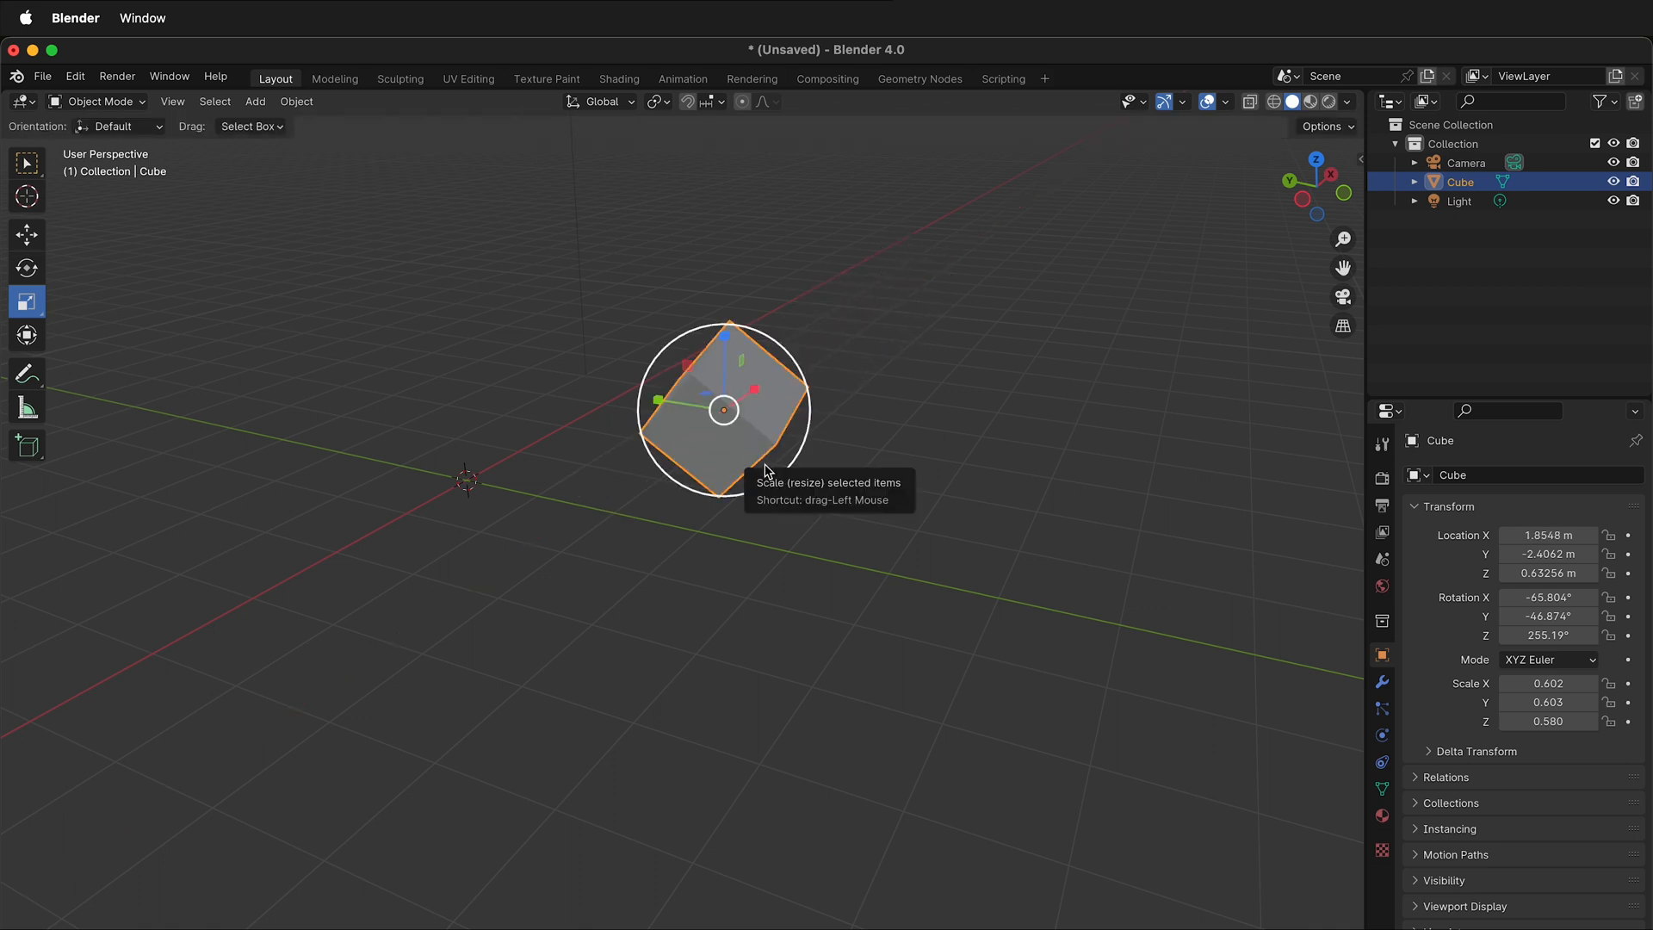
pyautogui.press('g')
pyautogui.press('y')
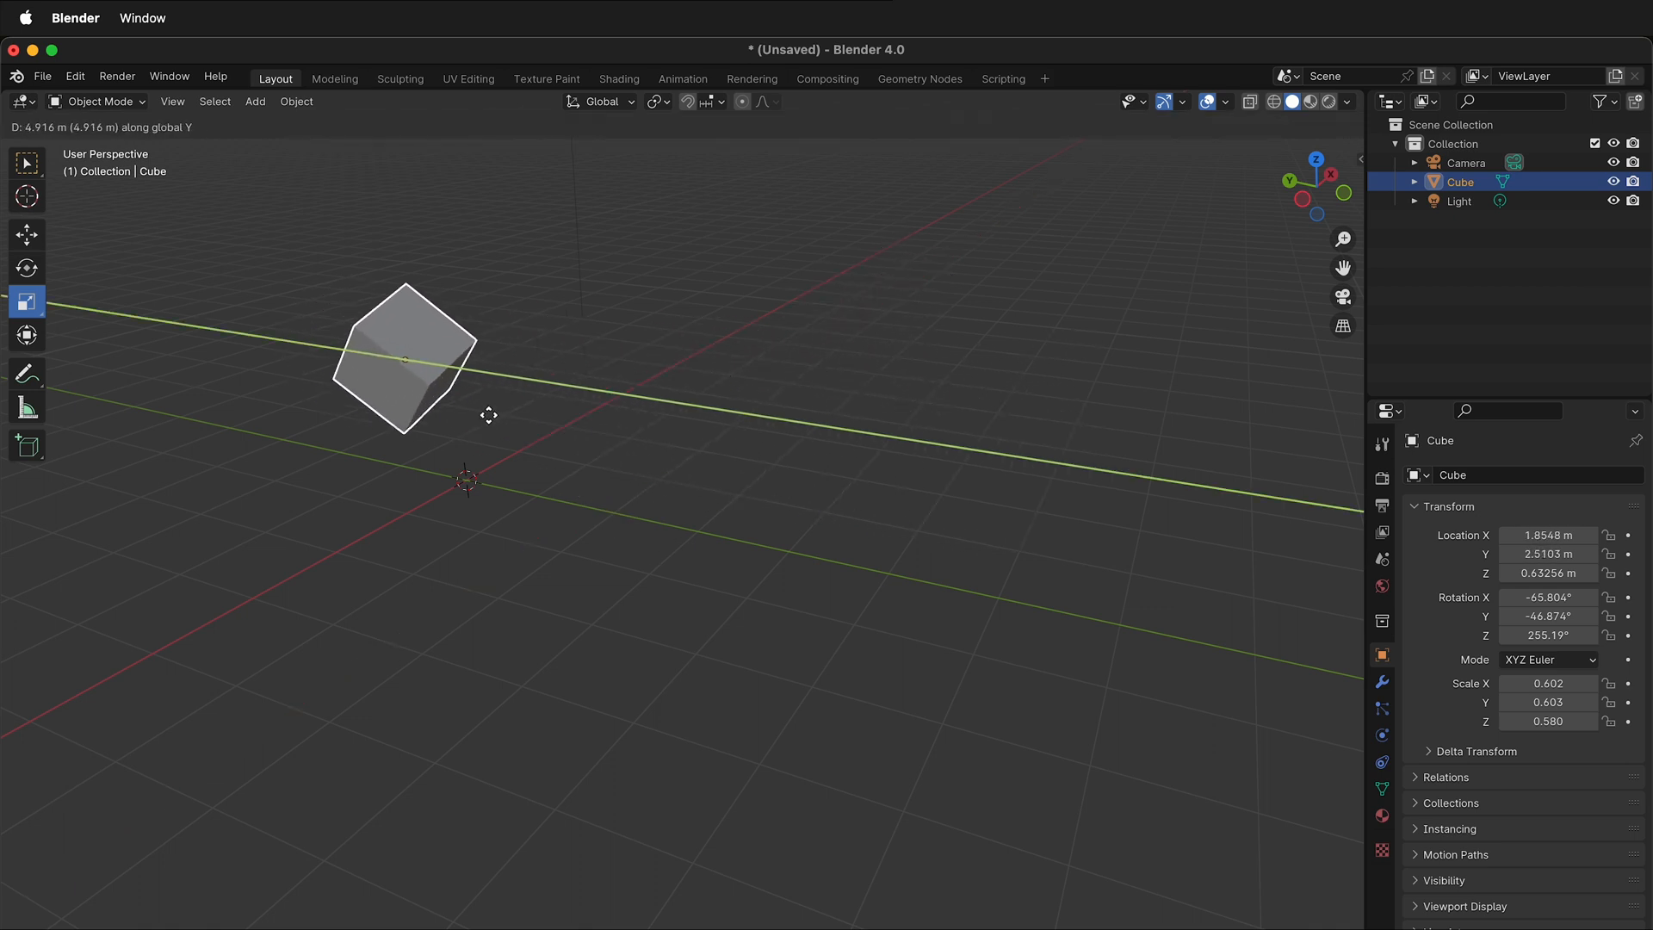
pyautogui.click(575, 440)
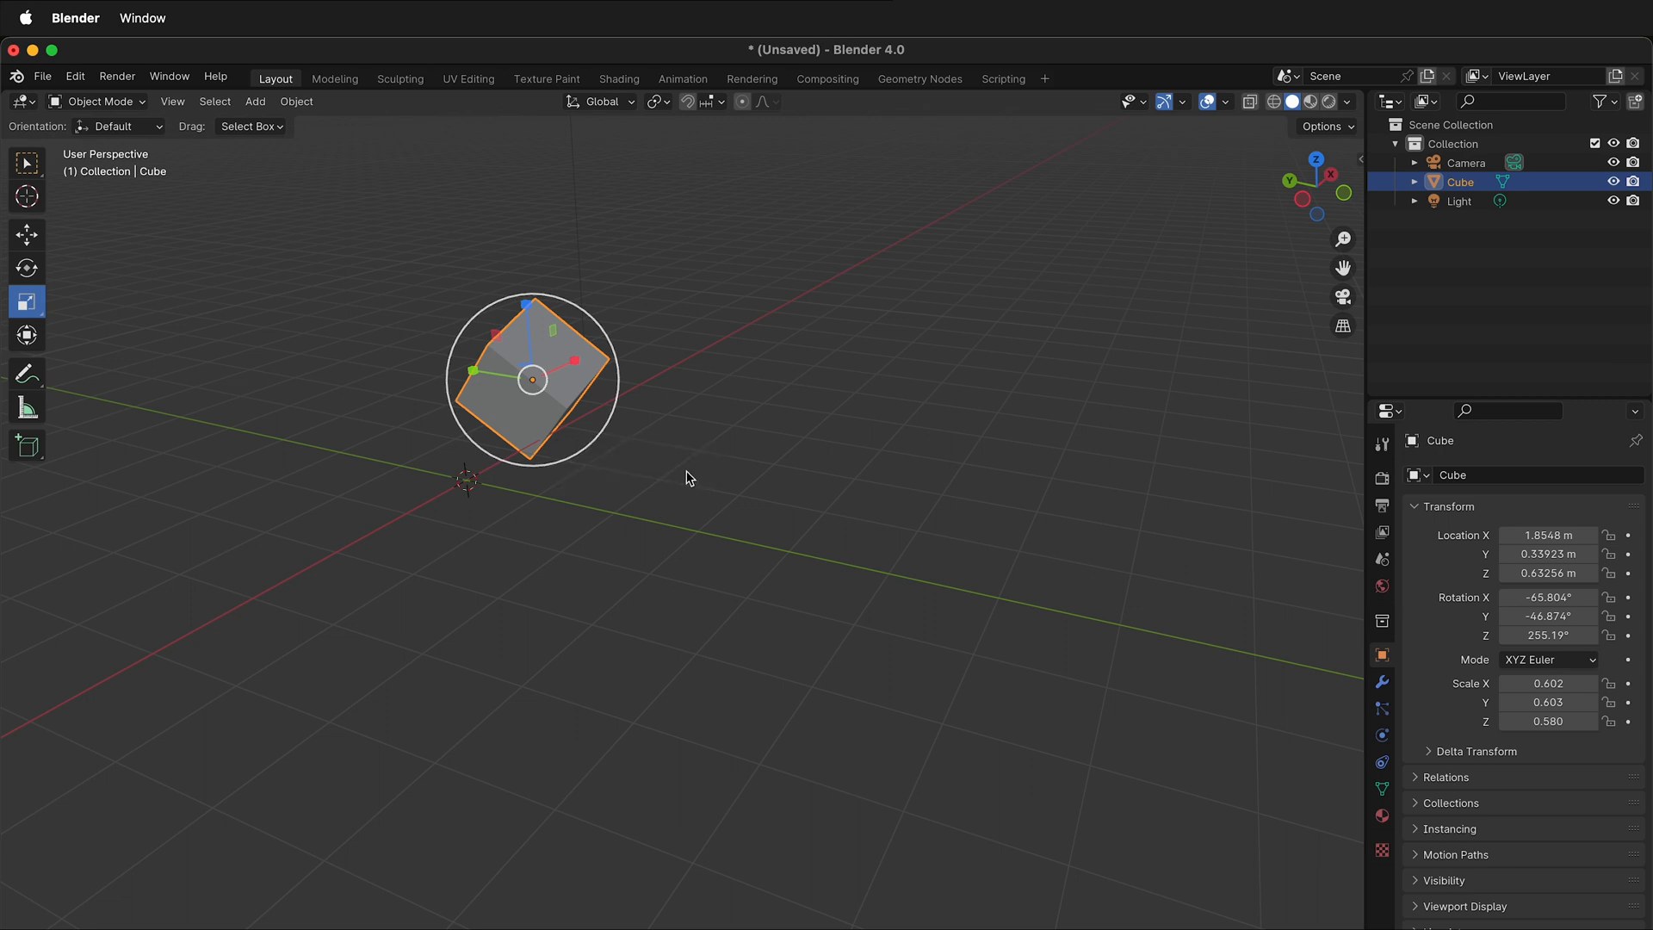
# Move the cube with Z locked, and again with X locked, to about X 1.12 m, Y -0.89 m and Z -0.05 m.
pyautogui.press('g')
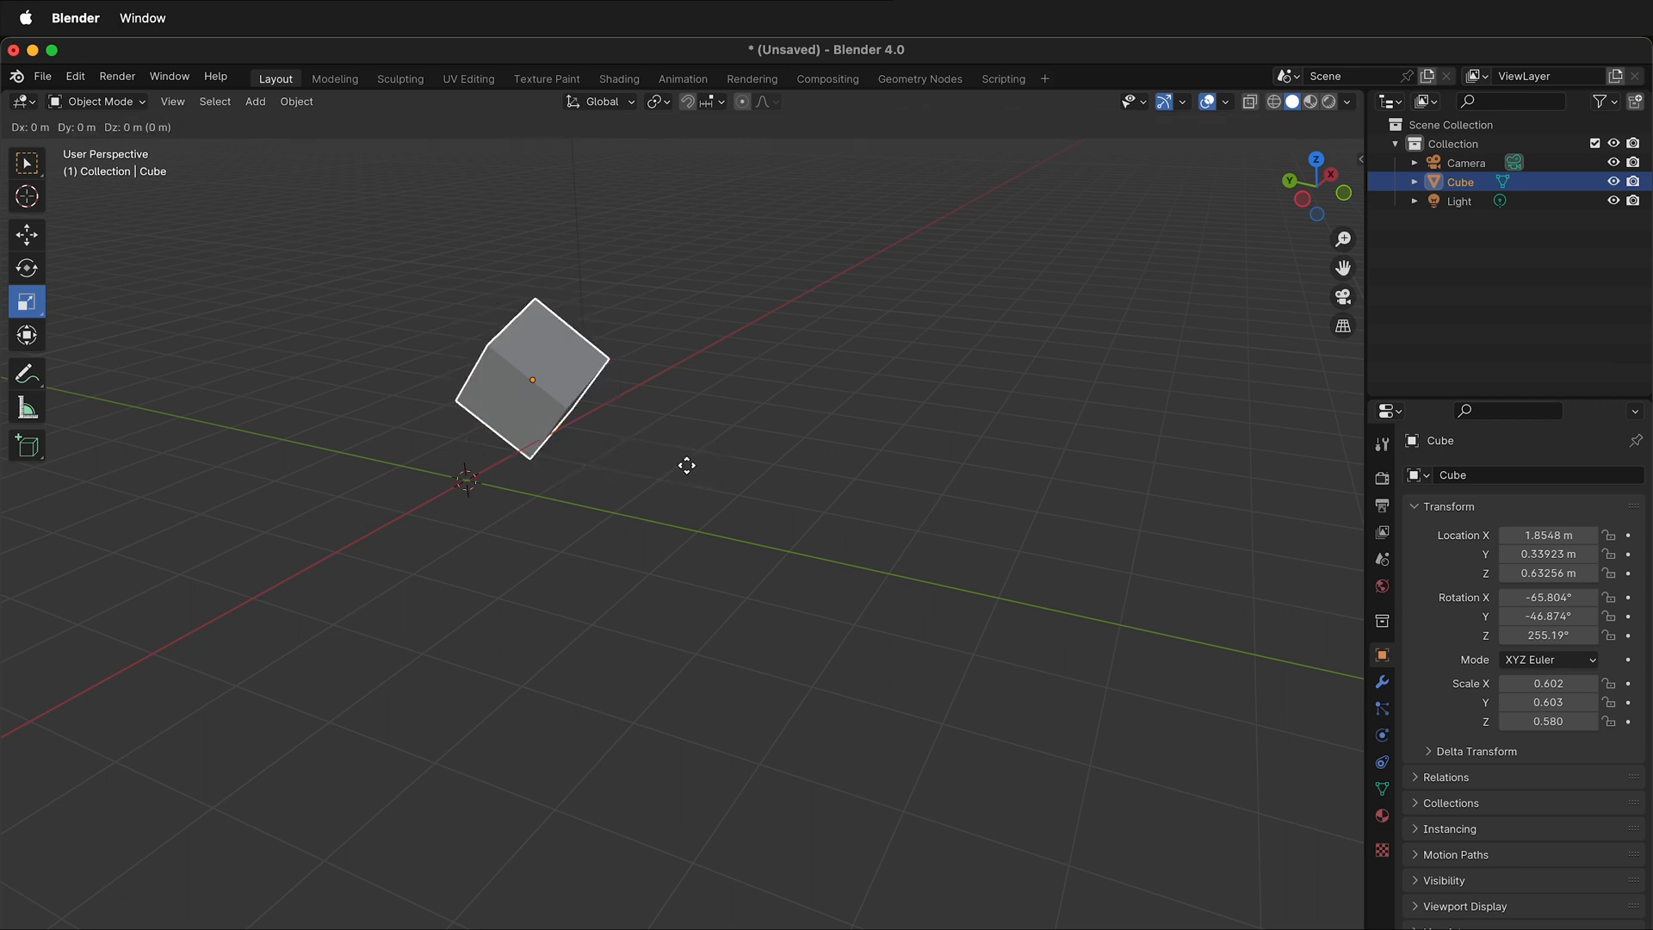
pyautogui.hotkey('shift', 'z')
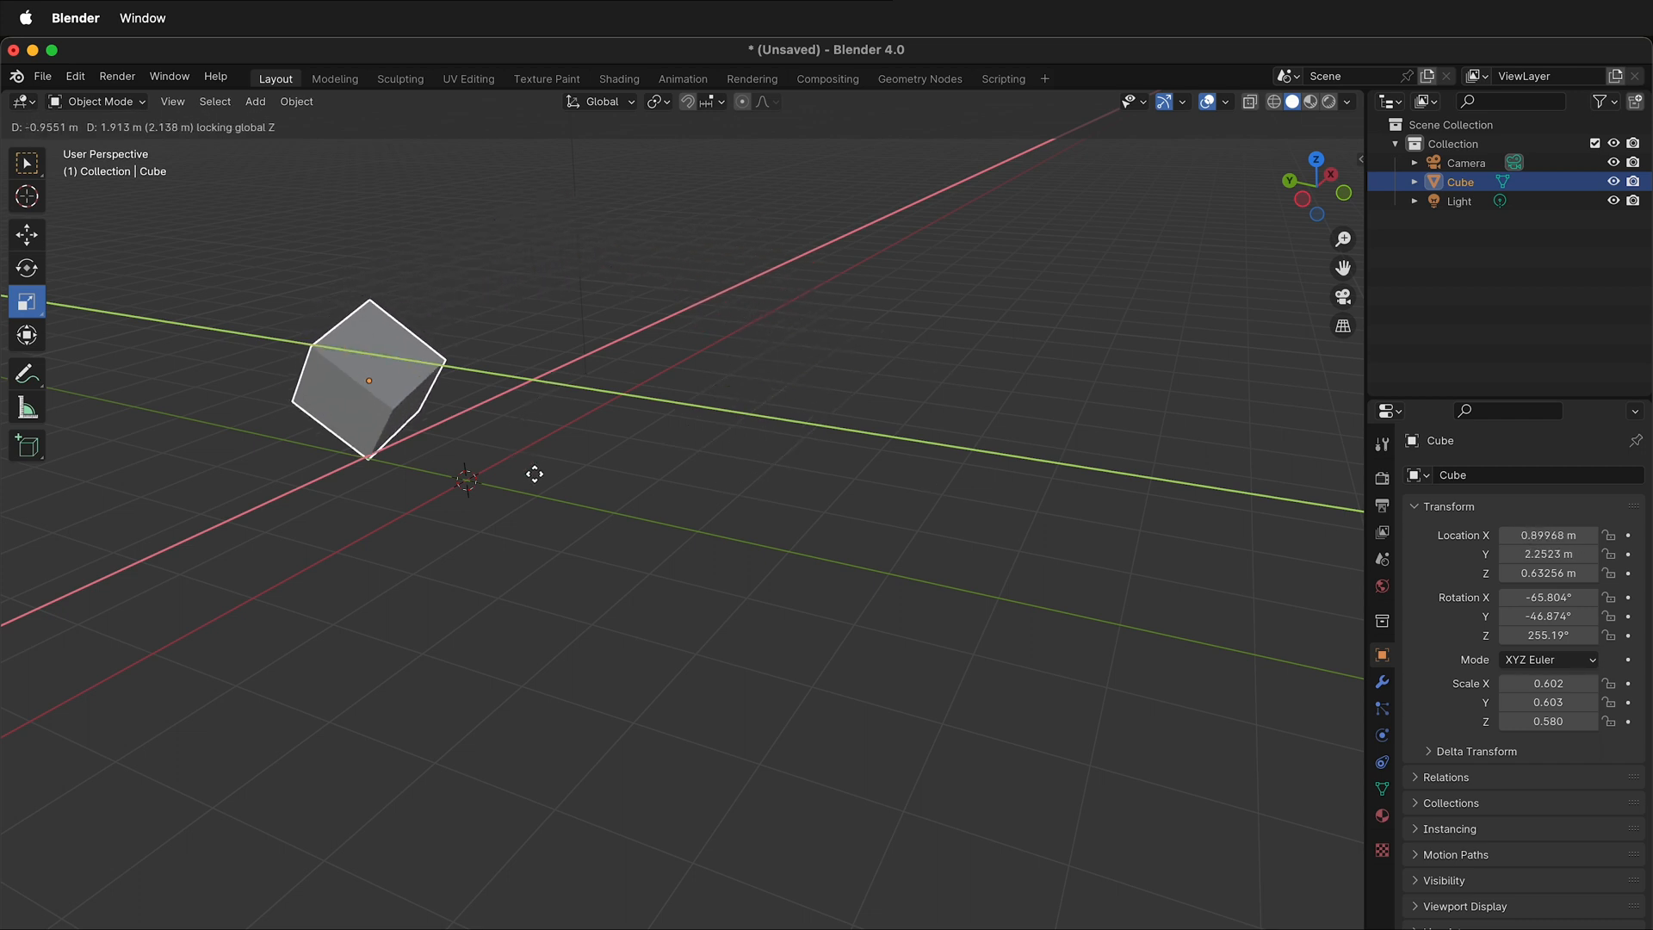
pyautogui.click(721, 499)
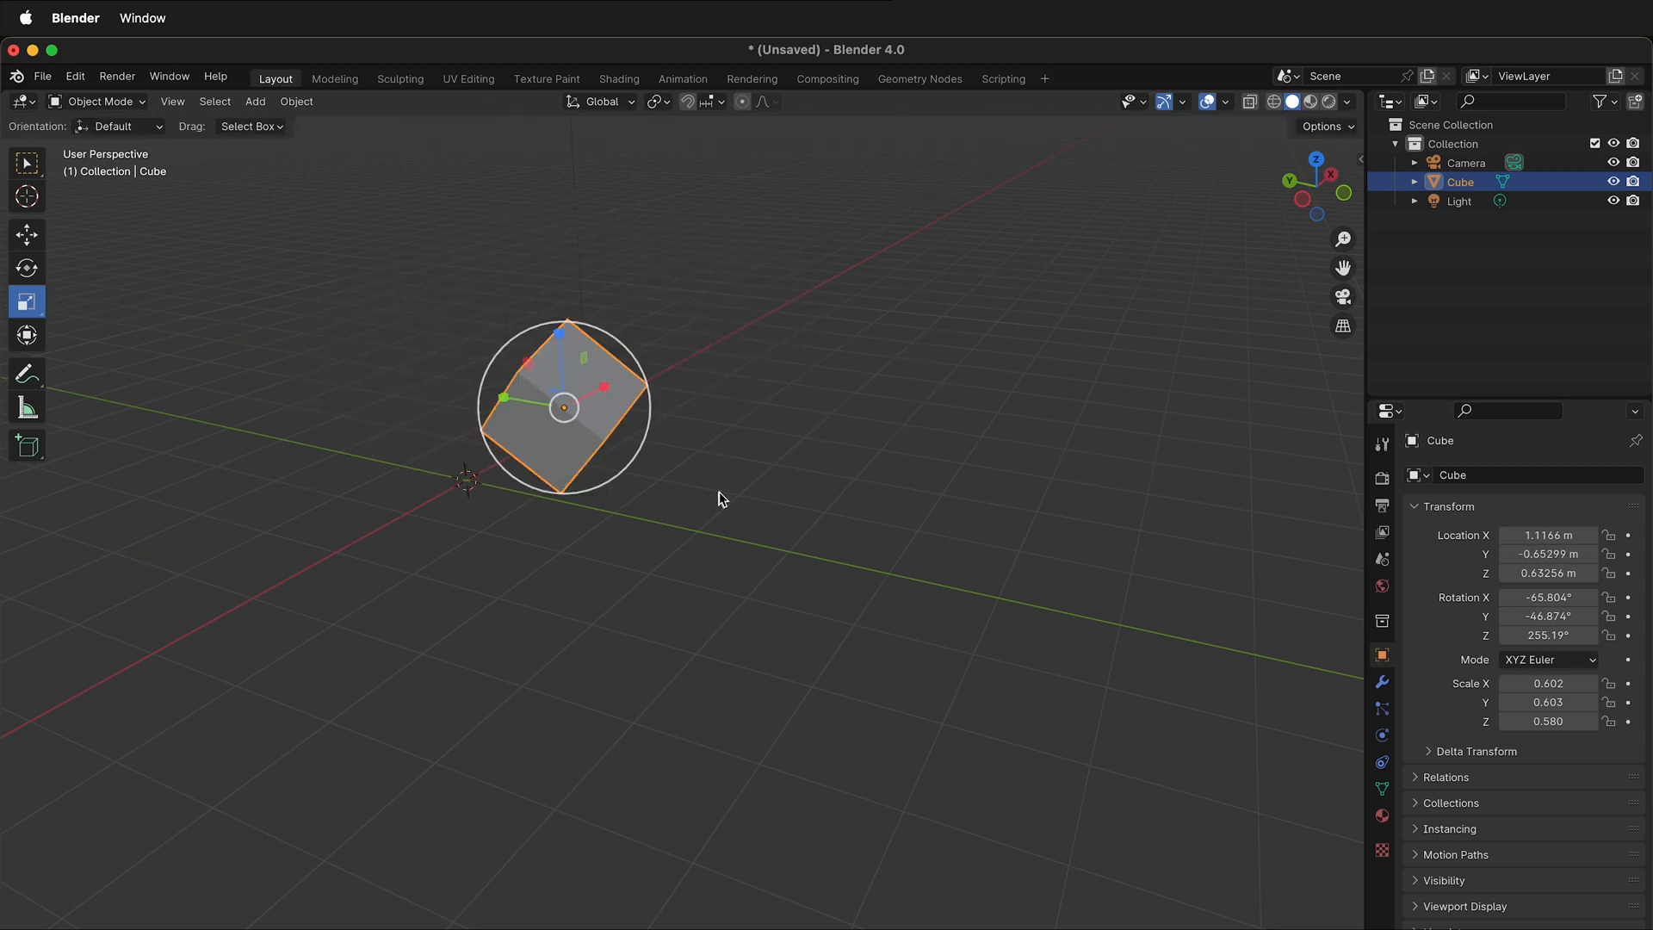
pyautogui.press('g')
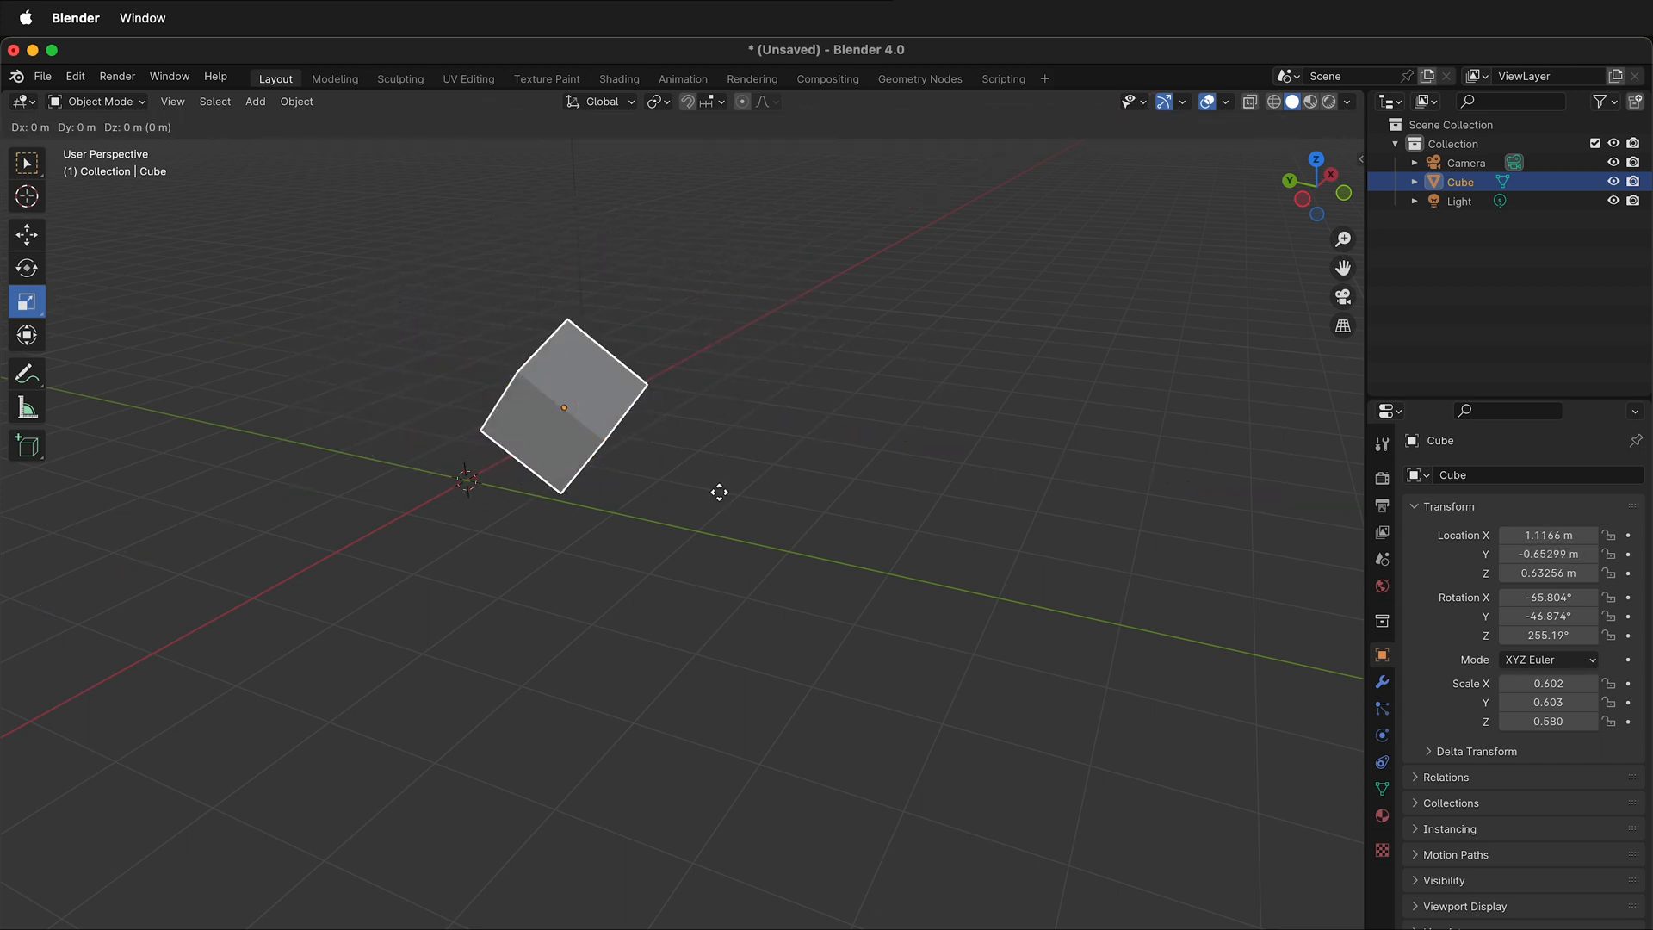
pyautogui.hotkey('shift', 'x')
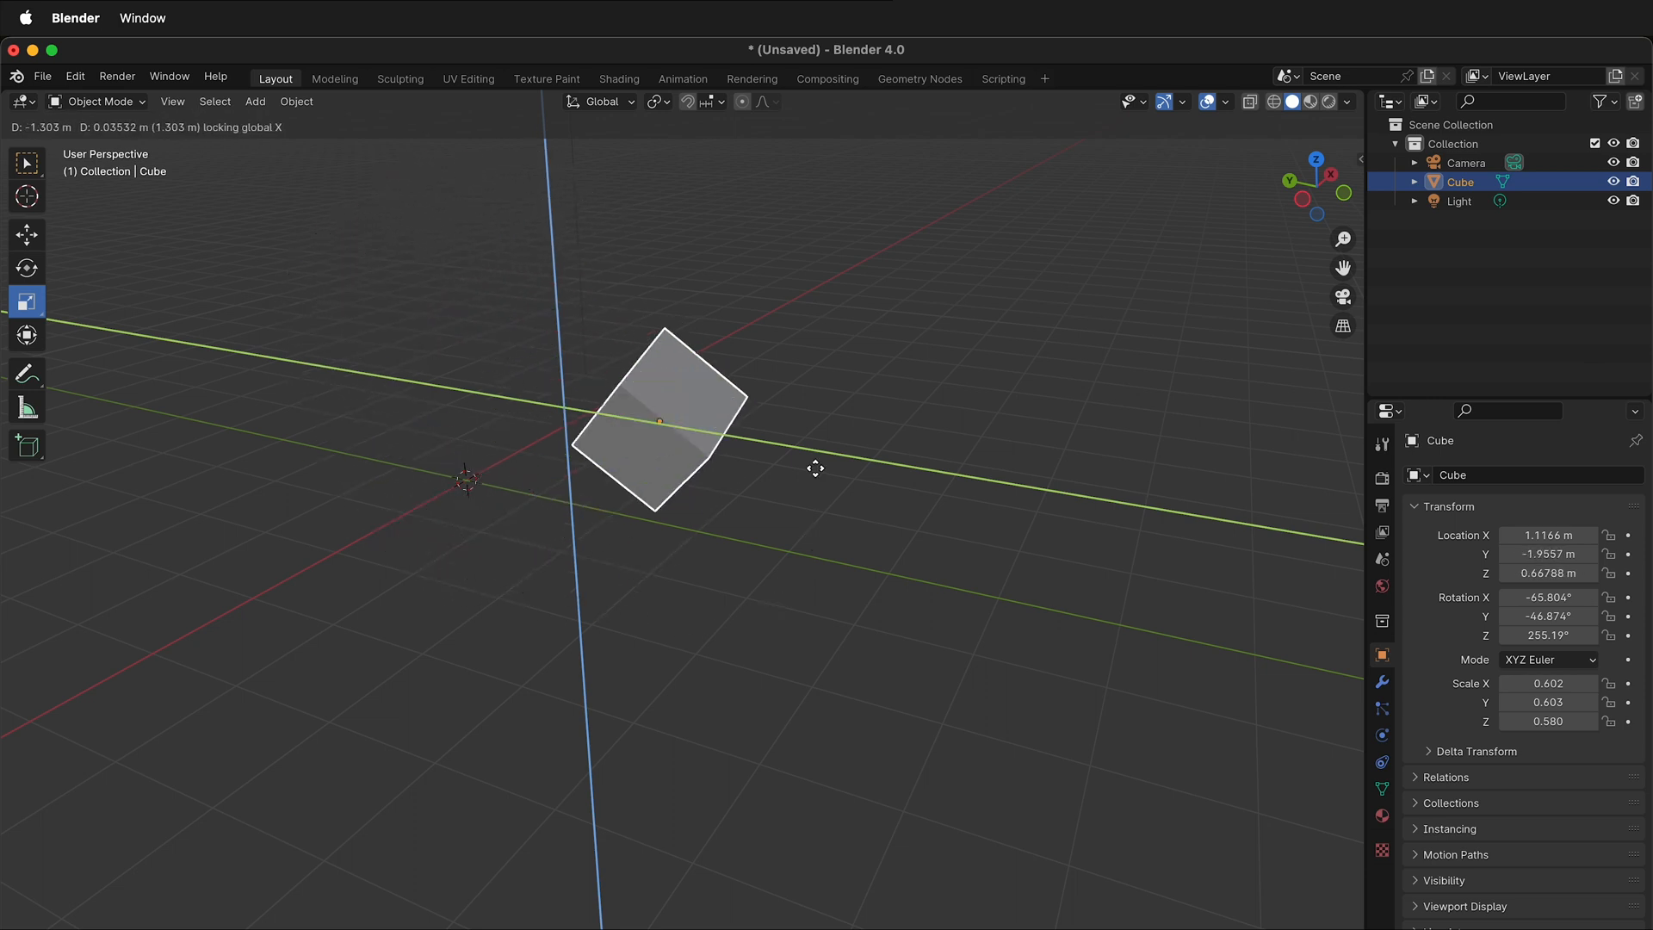
pyautogui.click(739, 547)
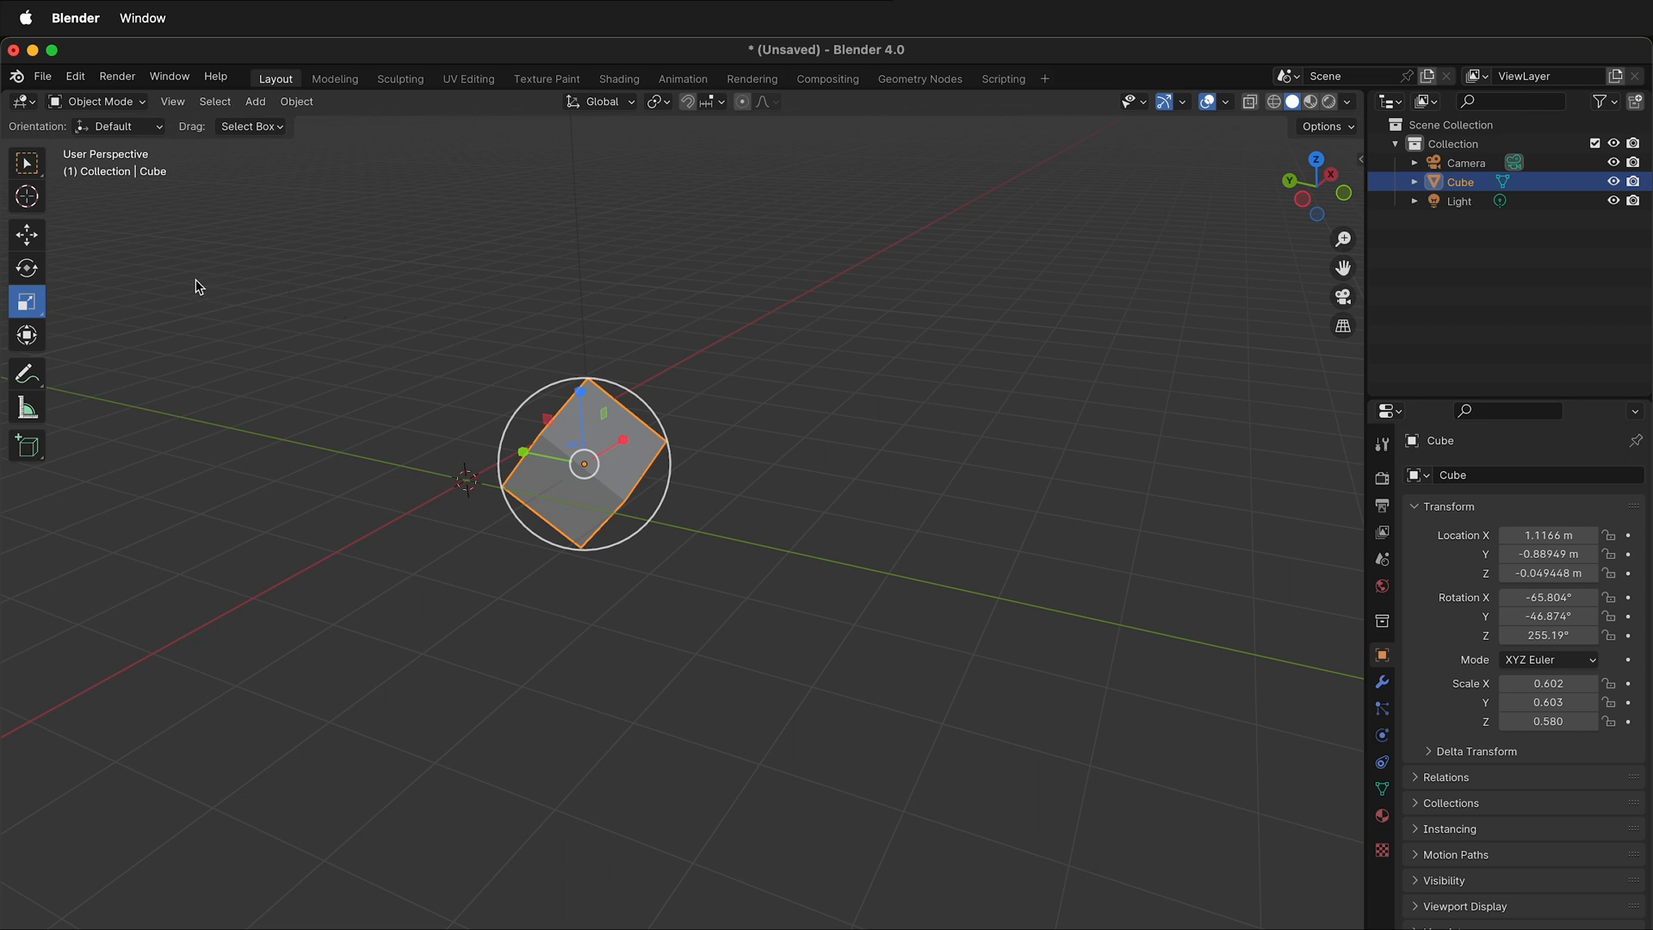
# Switch to the selection tool and rotate the cube around global Z, global Y and the view axis to about X -867.6°, Y -366.2° and Z 118.1°.
pyautogui.press('w')
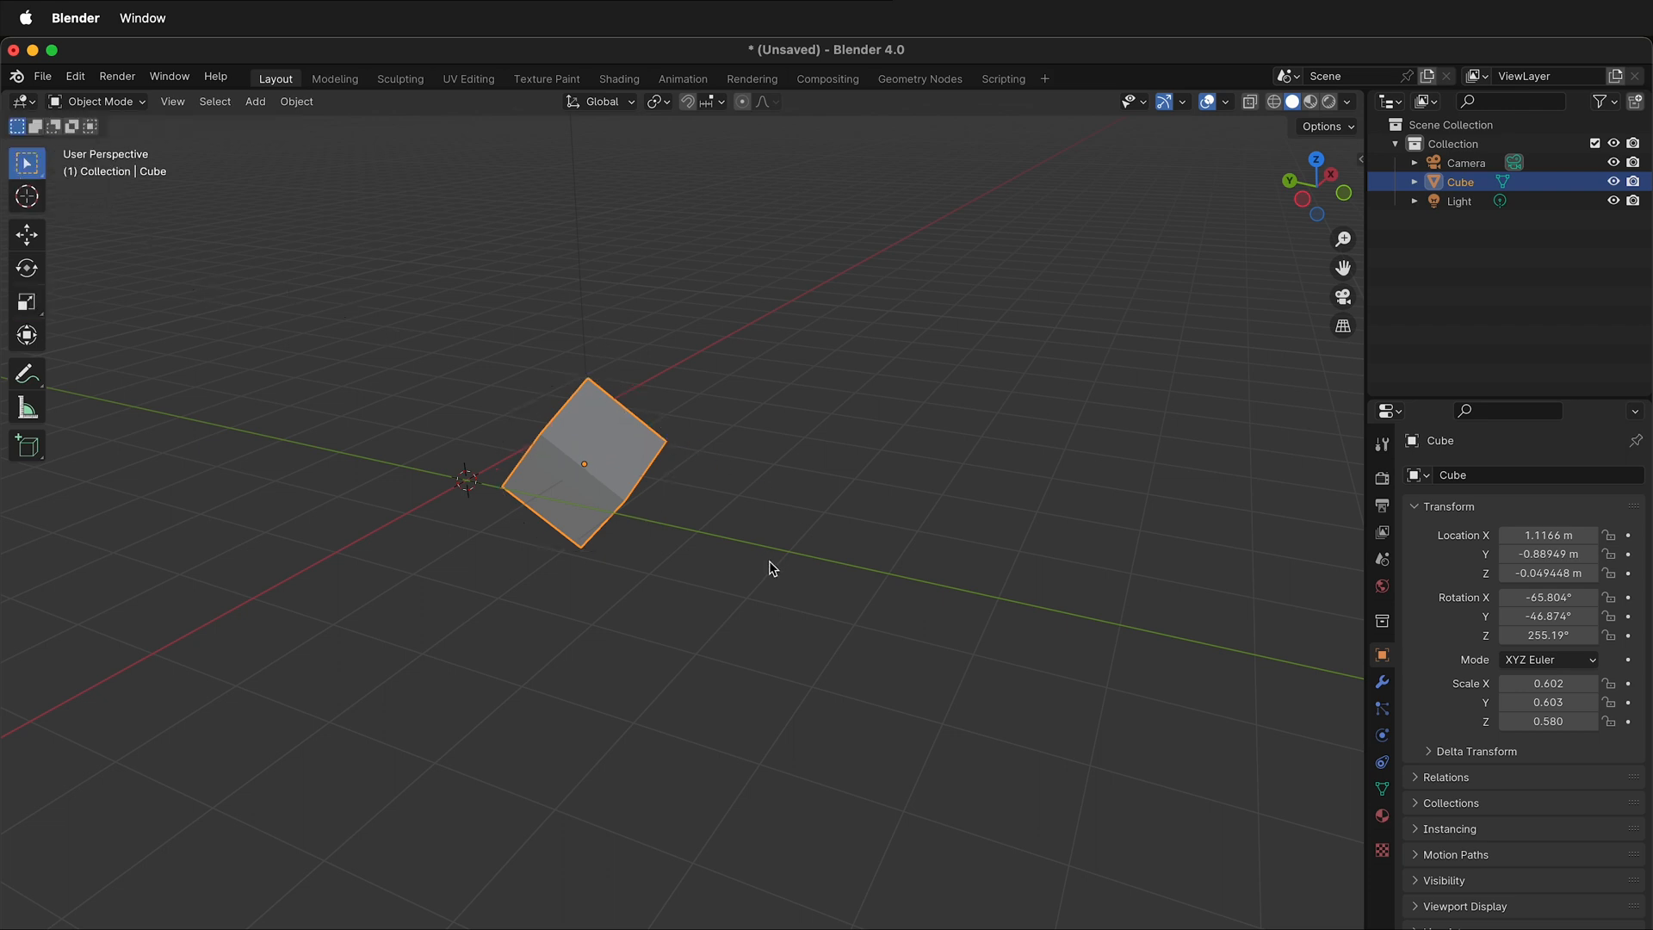
pyautogui.press('r')
pyautogui.press('z')
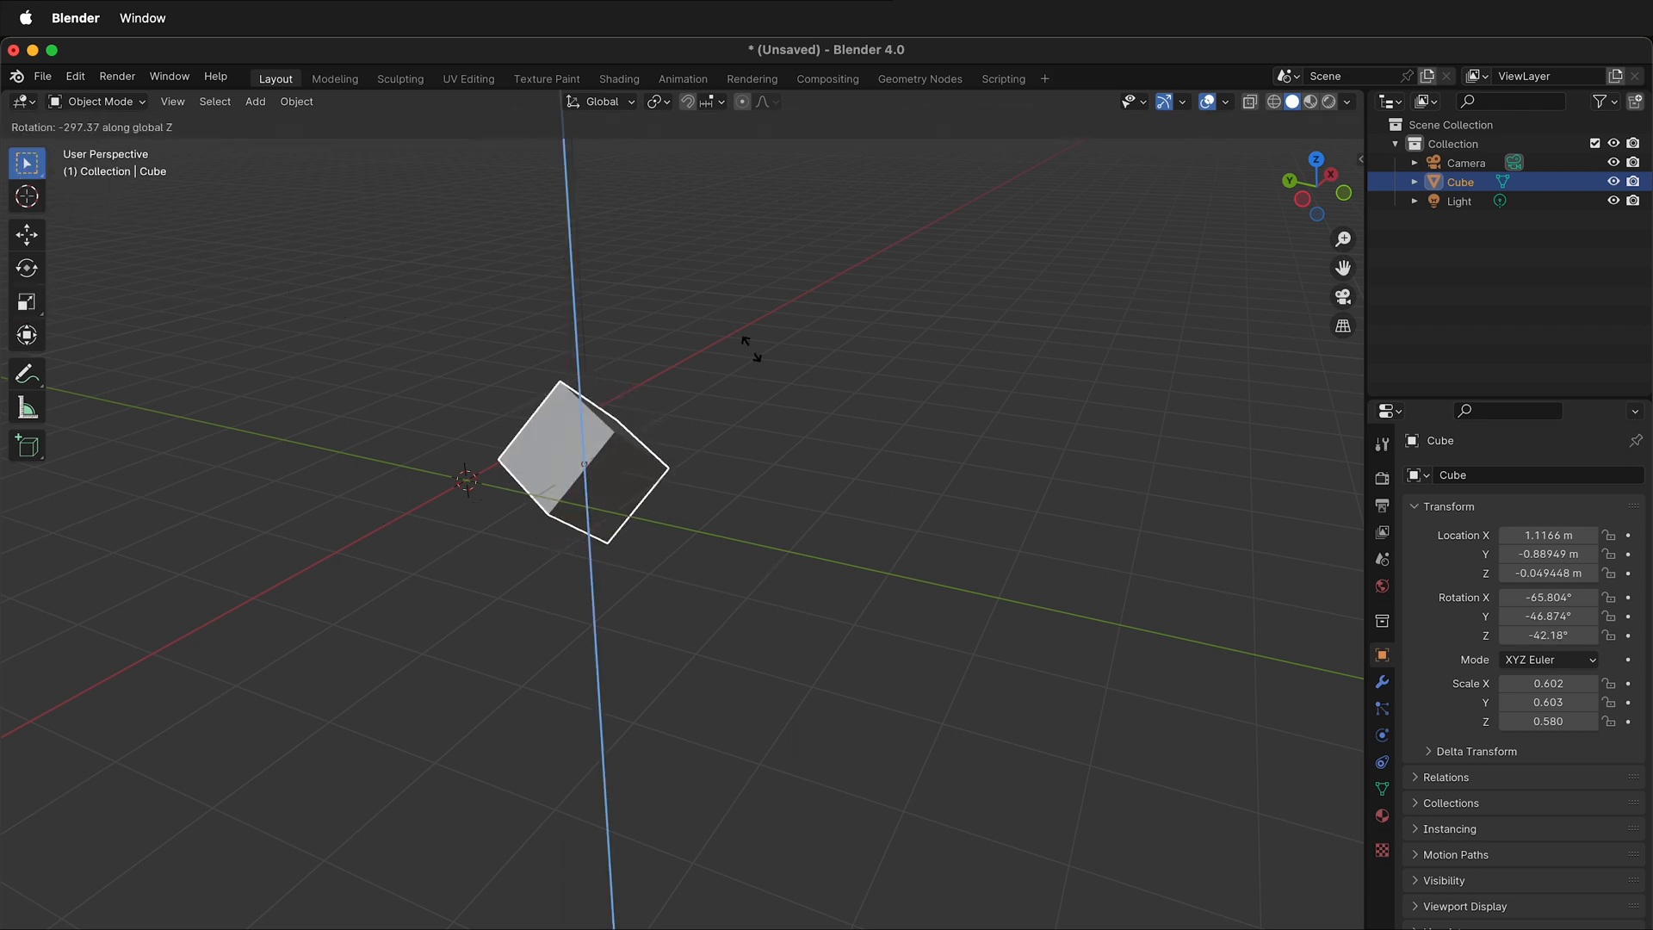
pyautogui.click(592, 368)
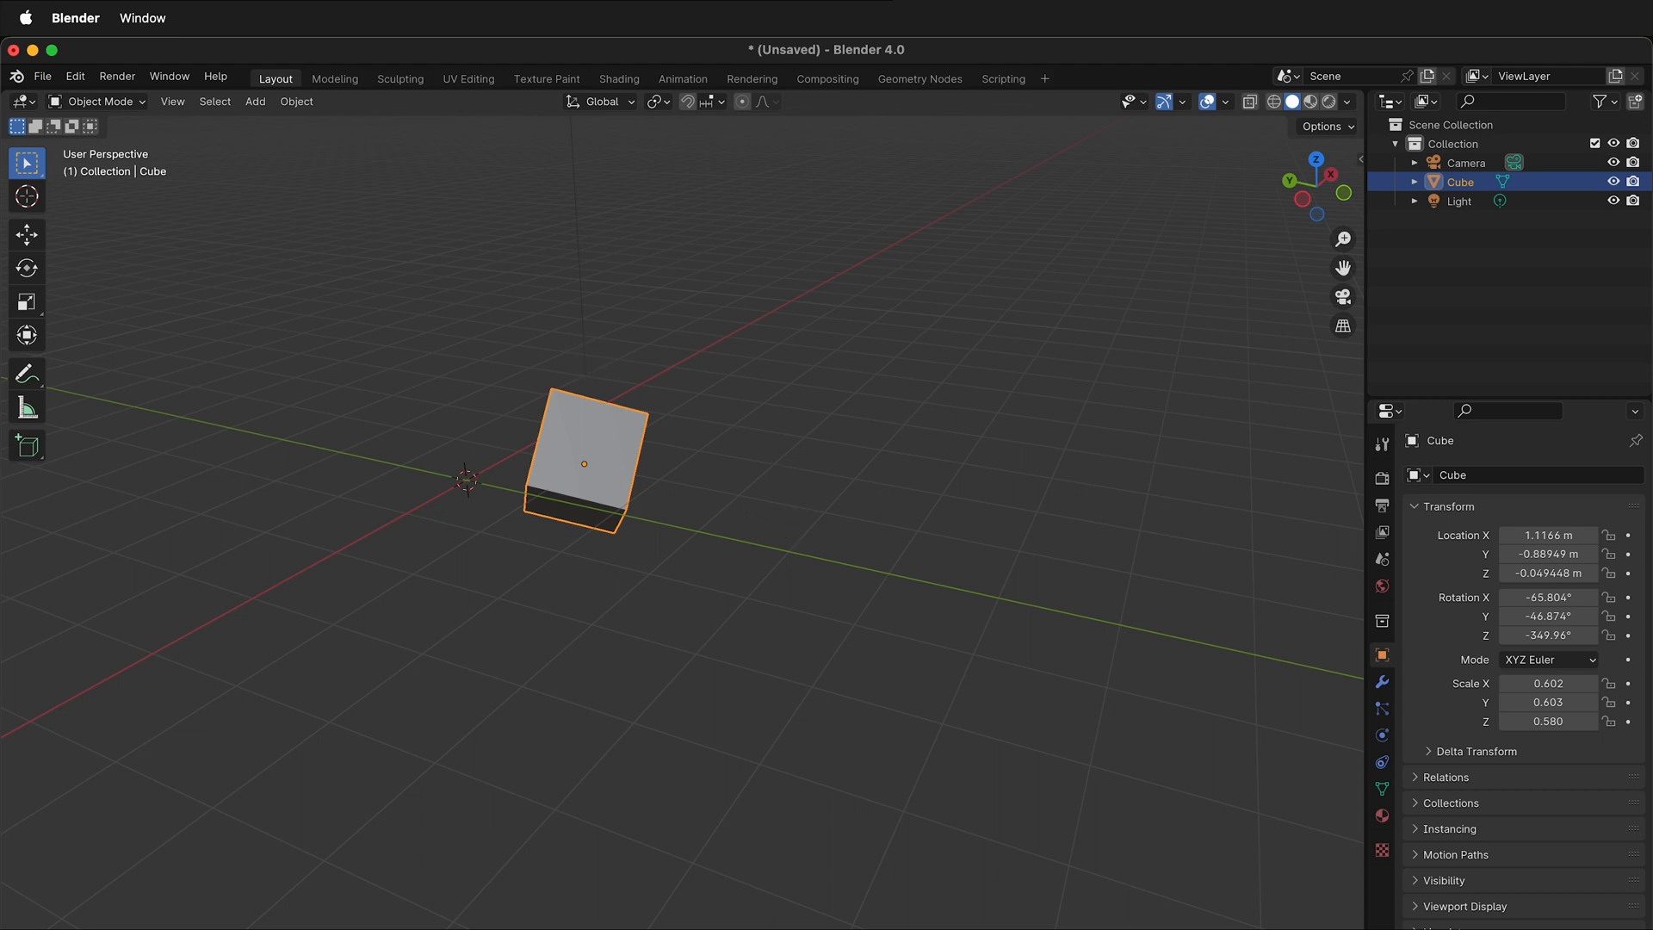
pyautogui.press('r')
pyautogui.press('y')
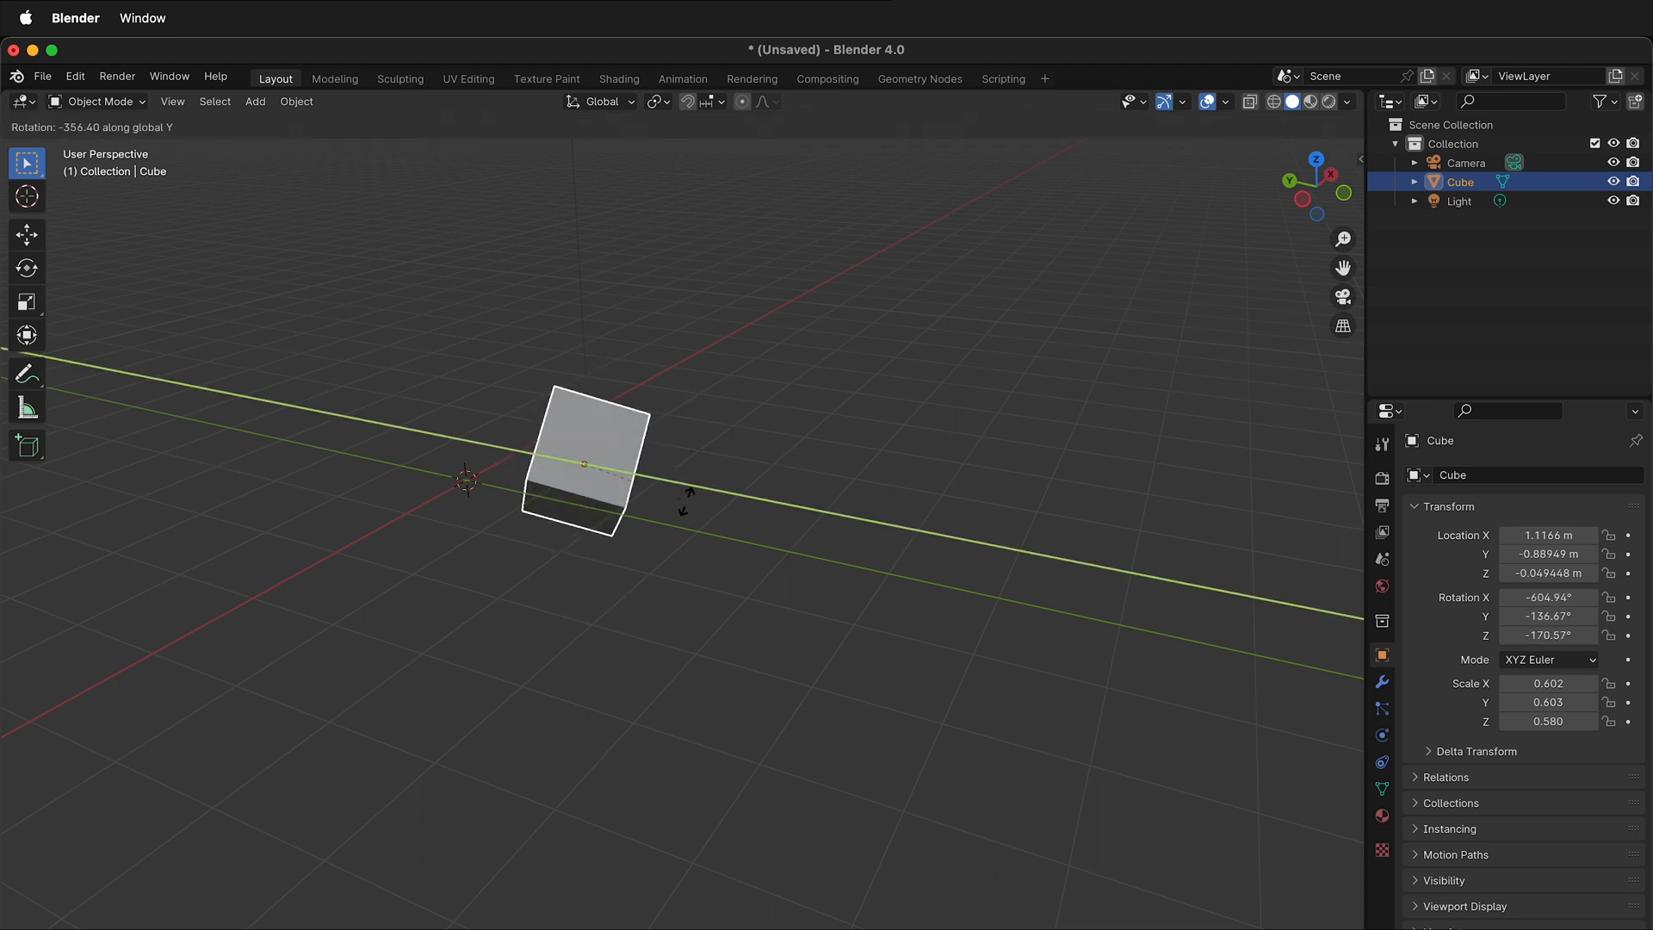
pyautogui.click(659, 466)
pyautogui.press('r')
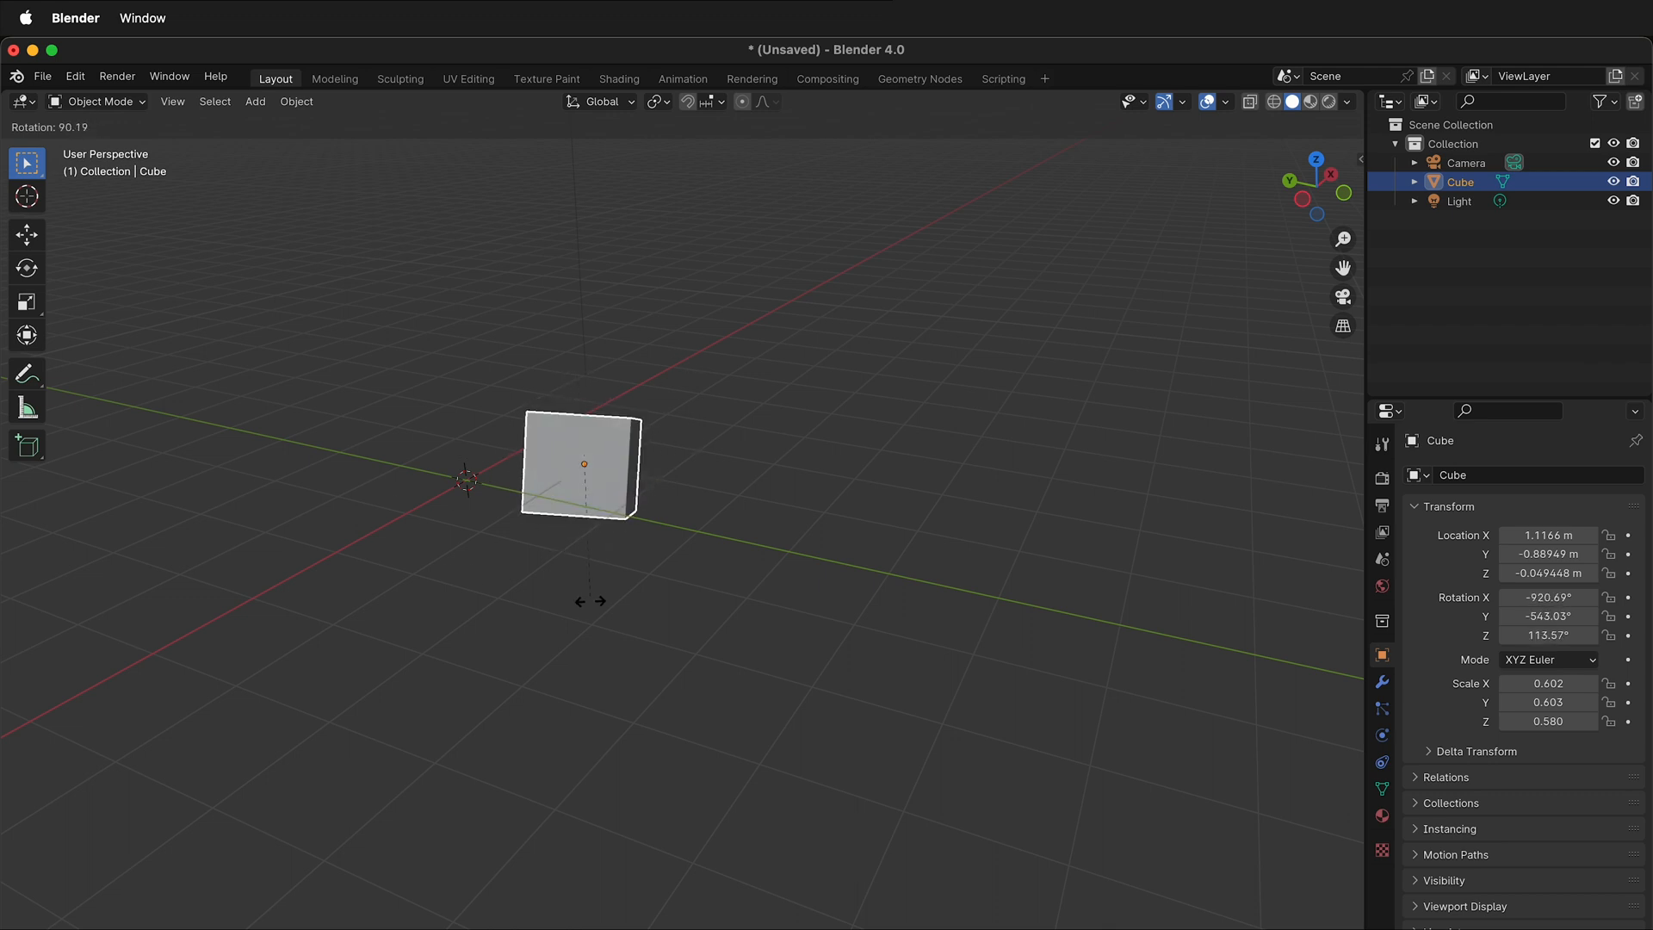
pyautogui.click(534, 401)
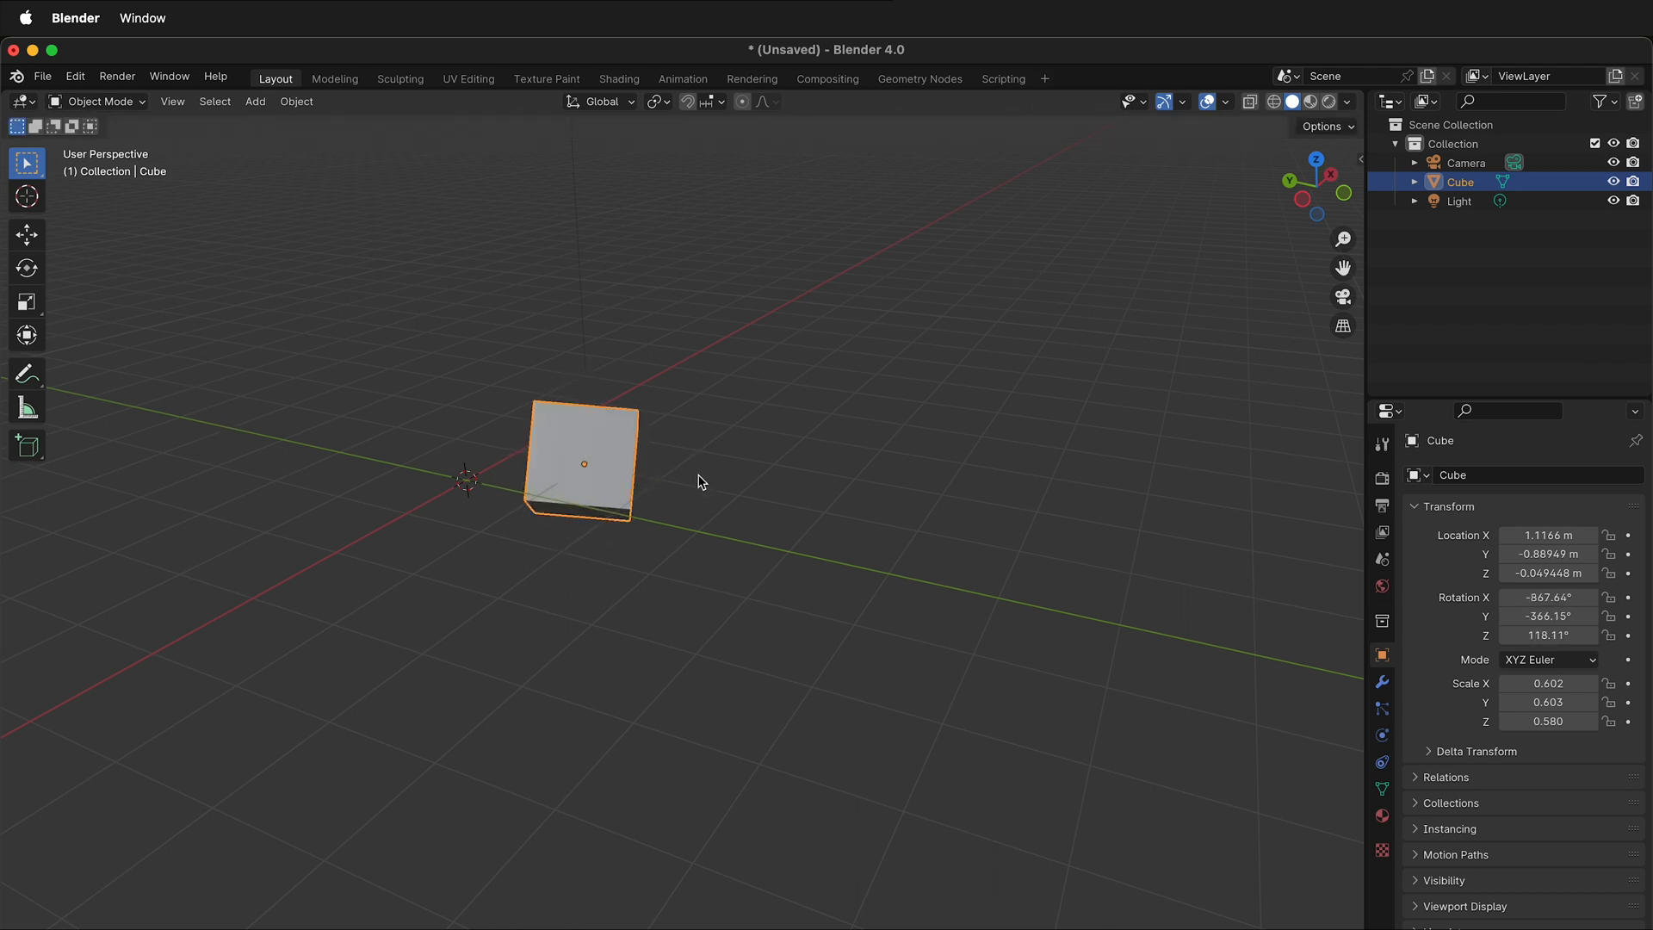
# Scale the cube along global Z, overall, and with Z locked to about X 1.822, Y 3.144 and Z 2.640.
pyautogui.press('s')
pyautogui.press('z')
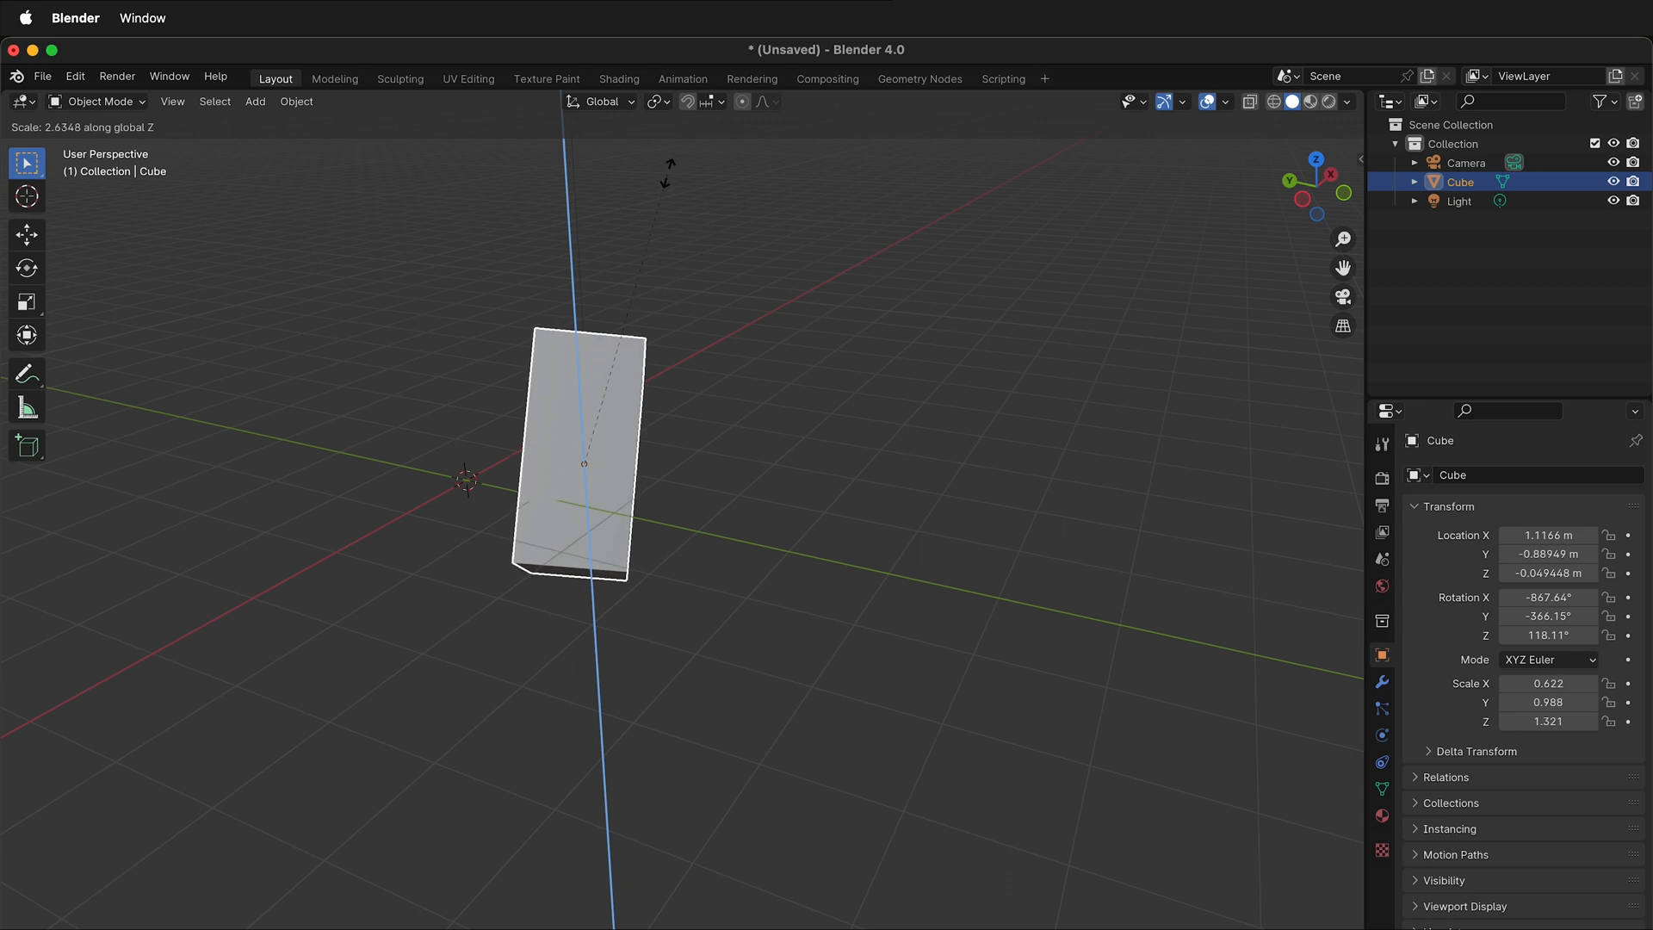
pyautogui.click(670, 178)
pyautogui.press('s')
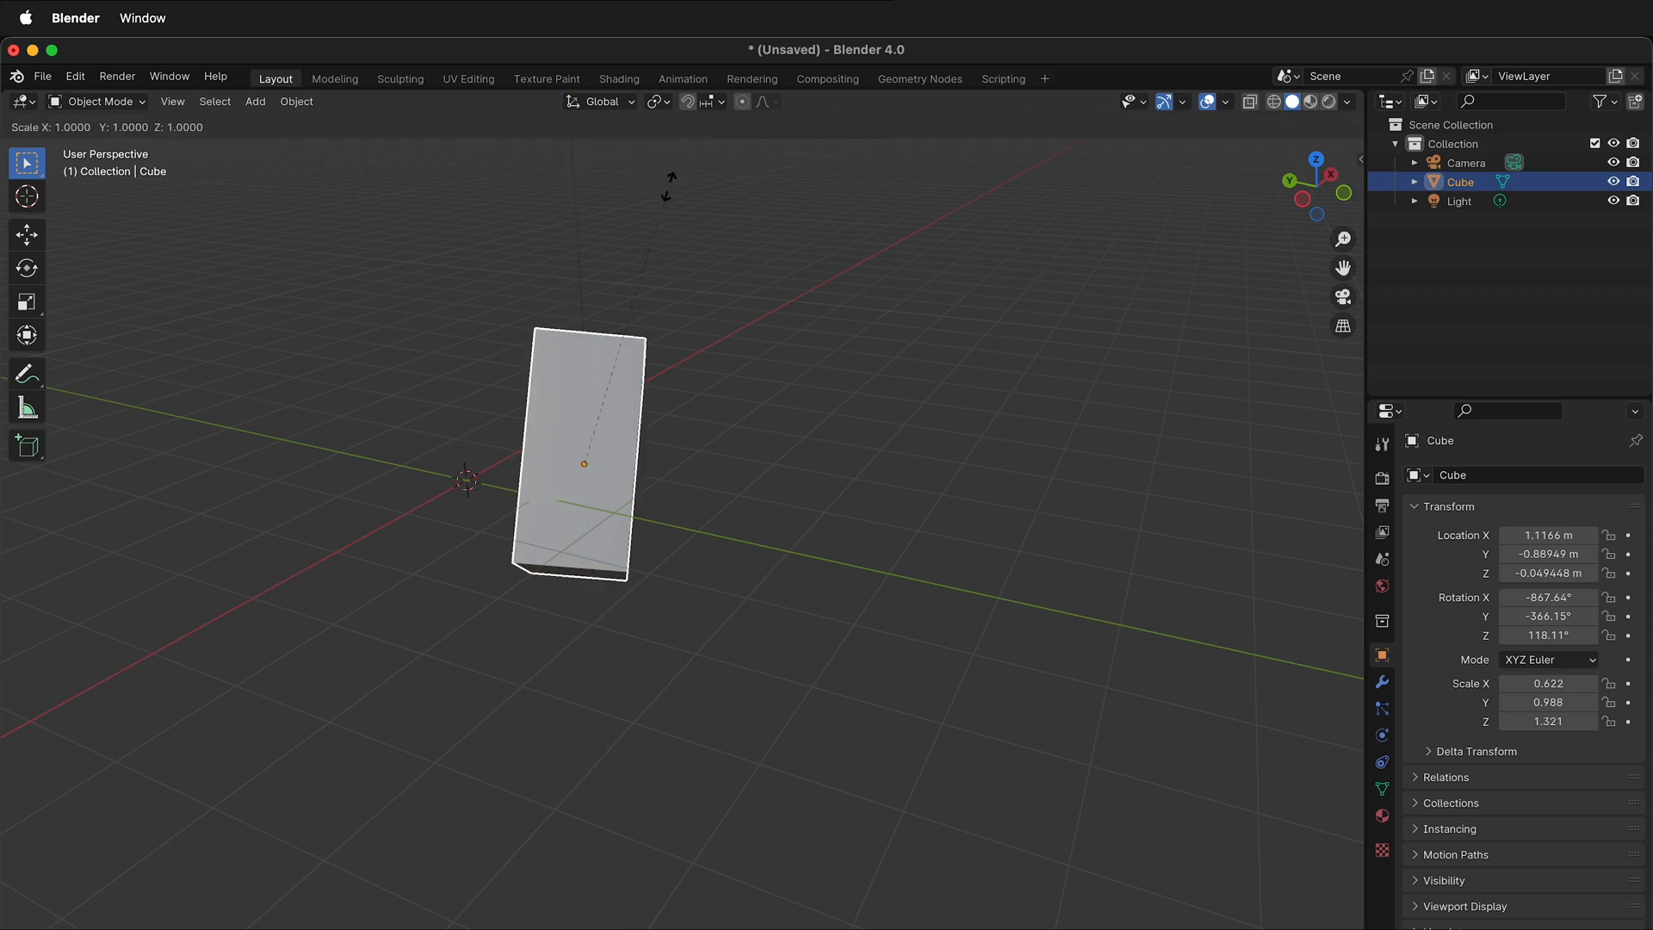
pyautogui.click(1168, 458)
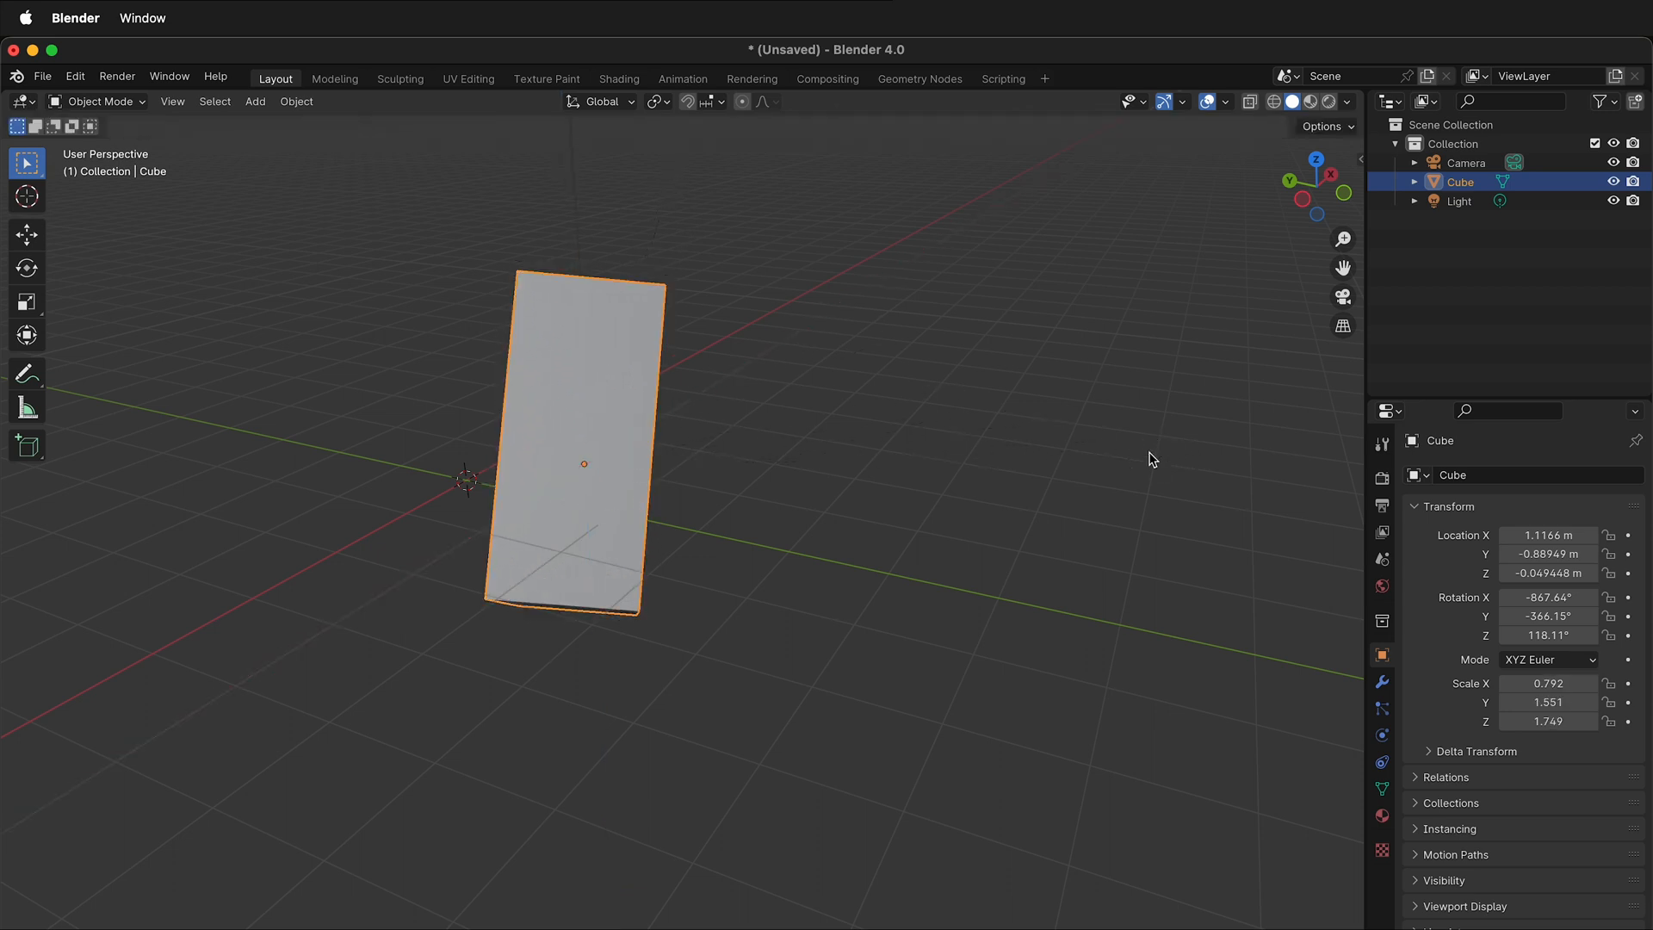
pyautogui.press('s')
pyautogui.hotkey('shift', 'z')
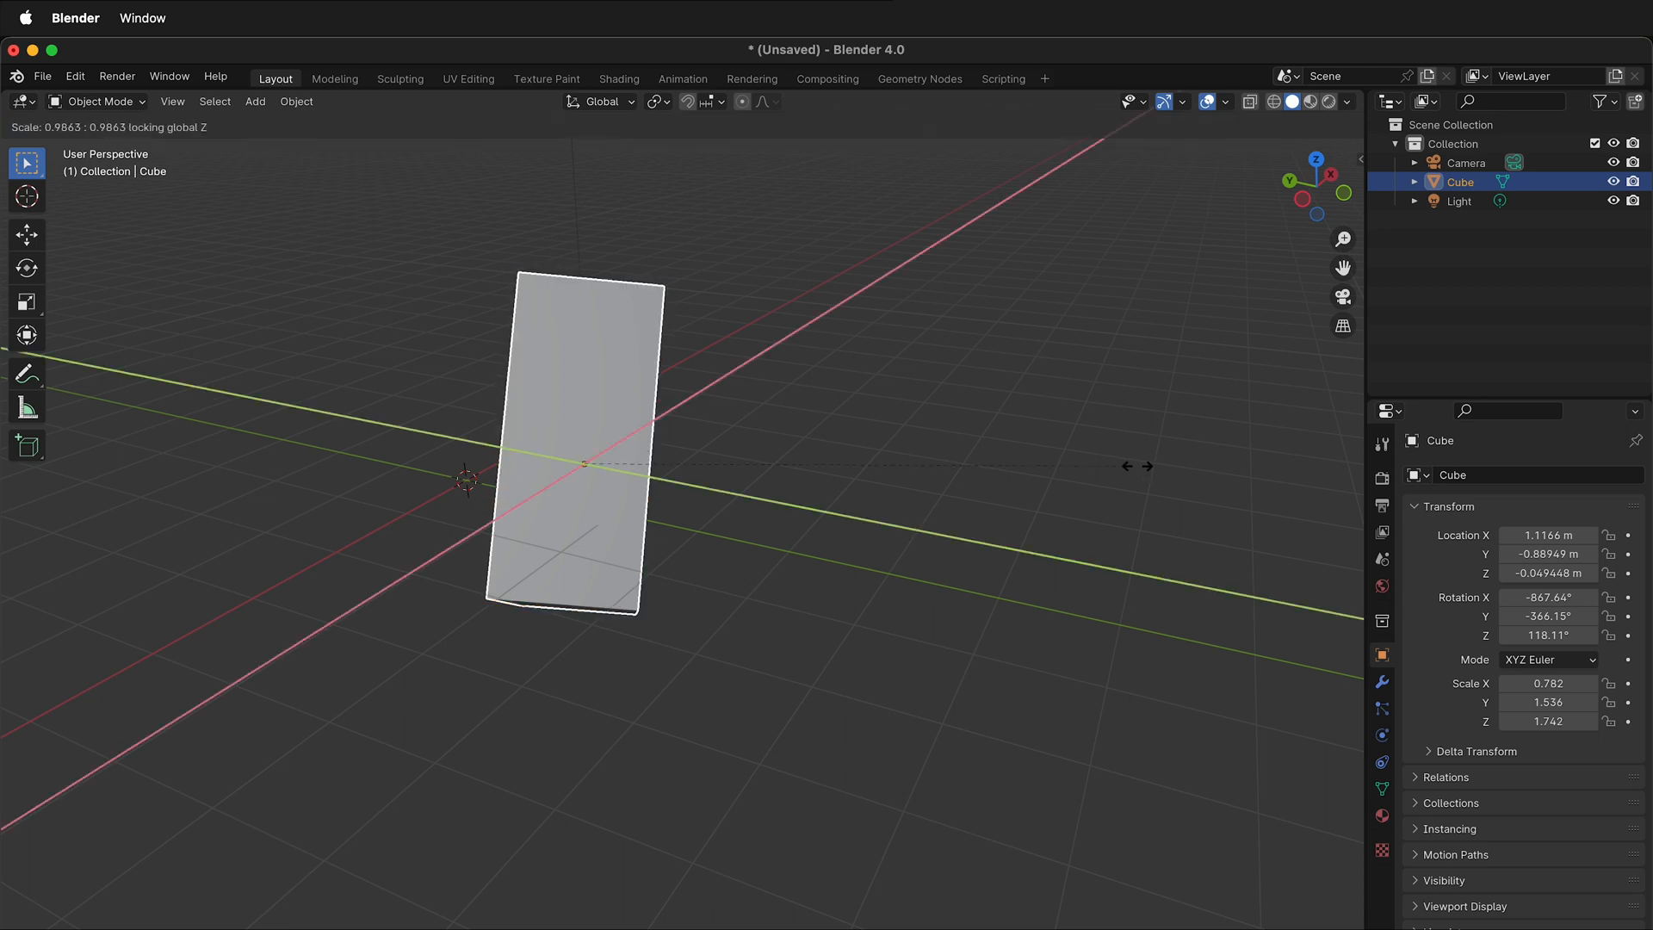
pyautogui.rightClick(706, 458)
# Delete the transformed cube from the scene.
pyautogui.moveTo(680, 540); pyautogui.dragTo(632, 539, button='middle')
pyautogui.scroll(-3, 632, 540)
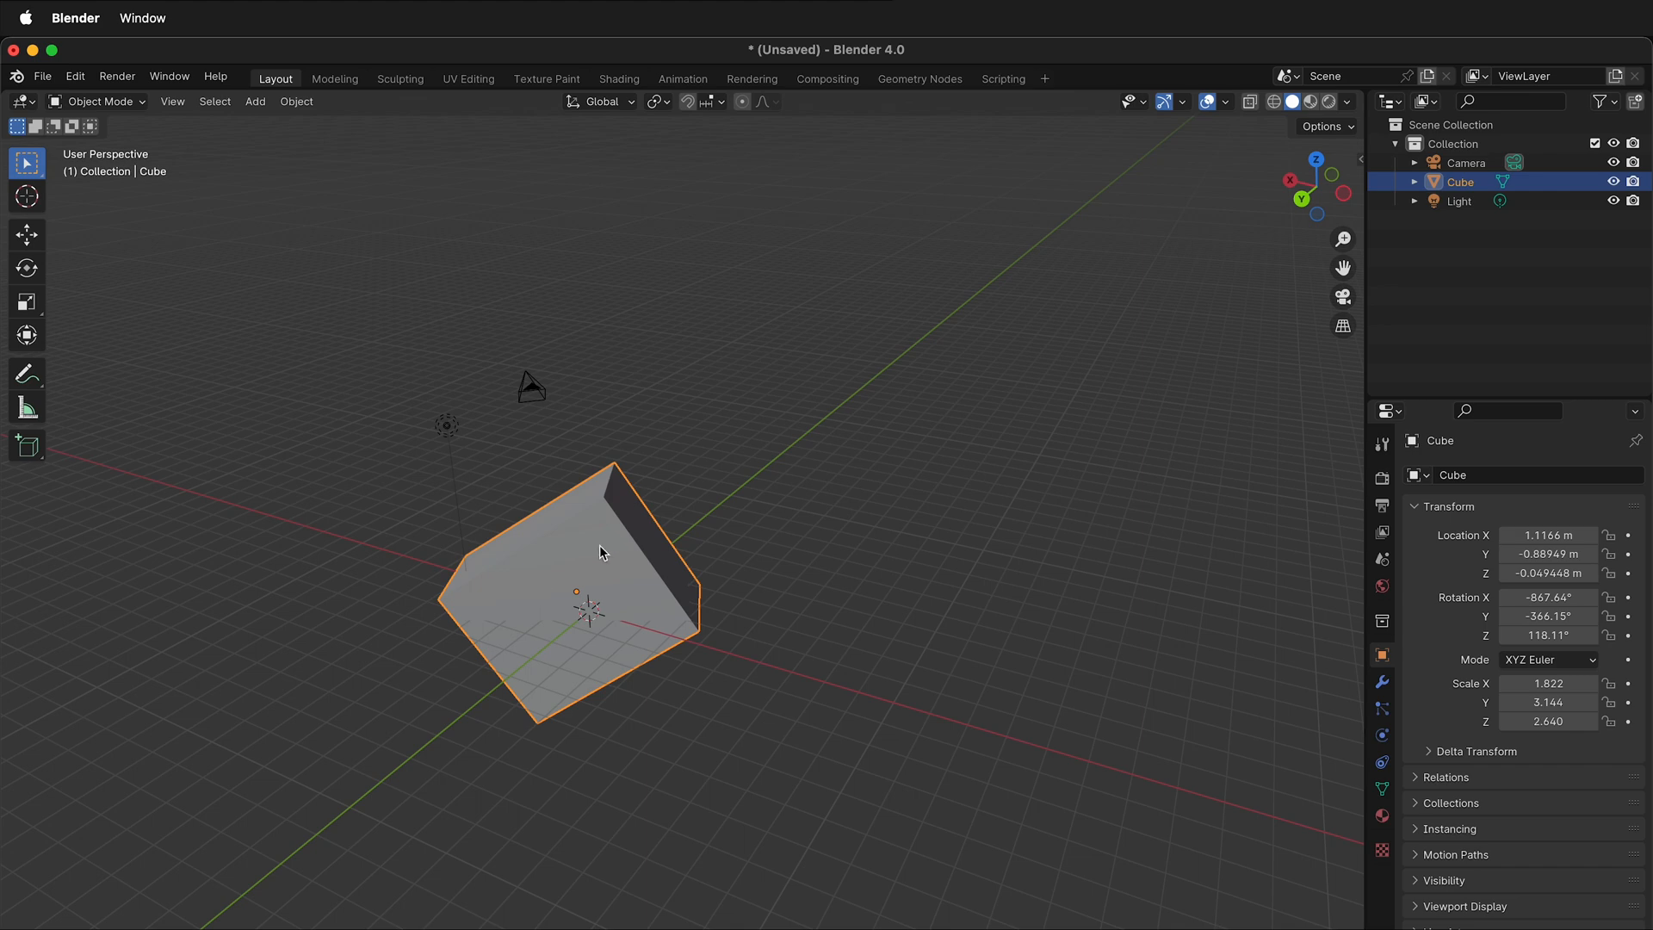
pyautogui.press('x')
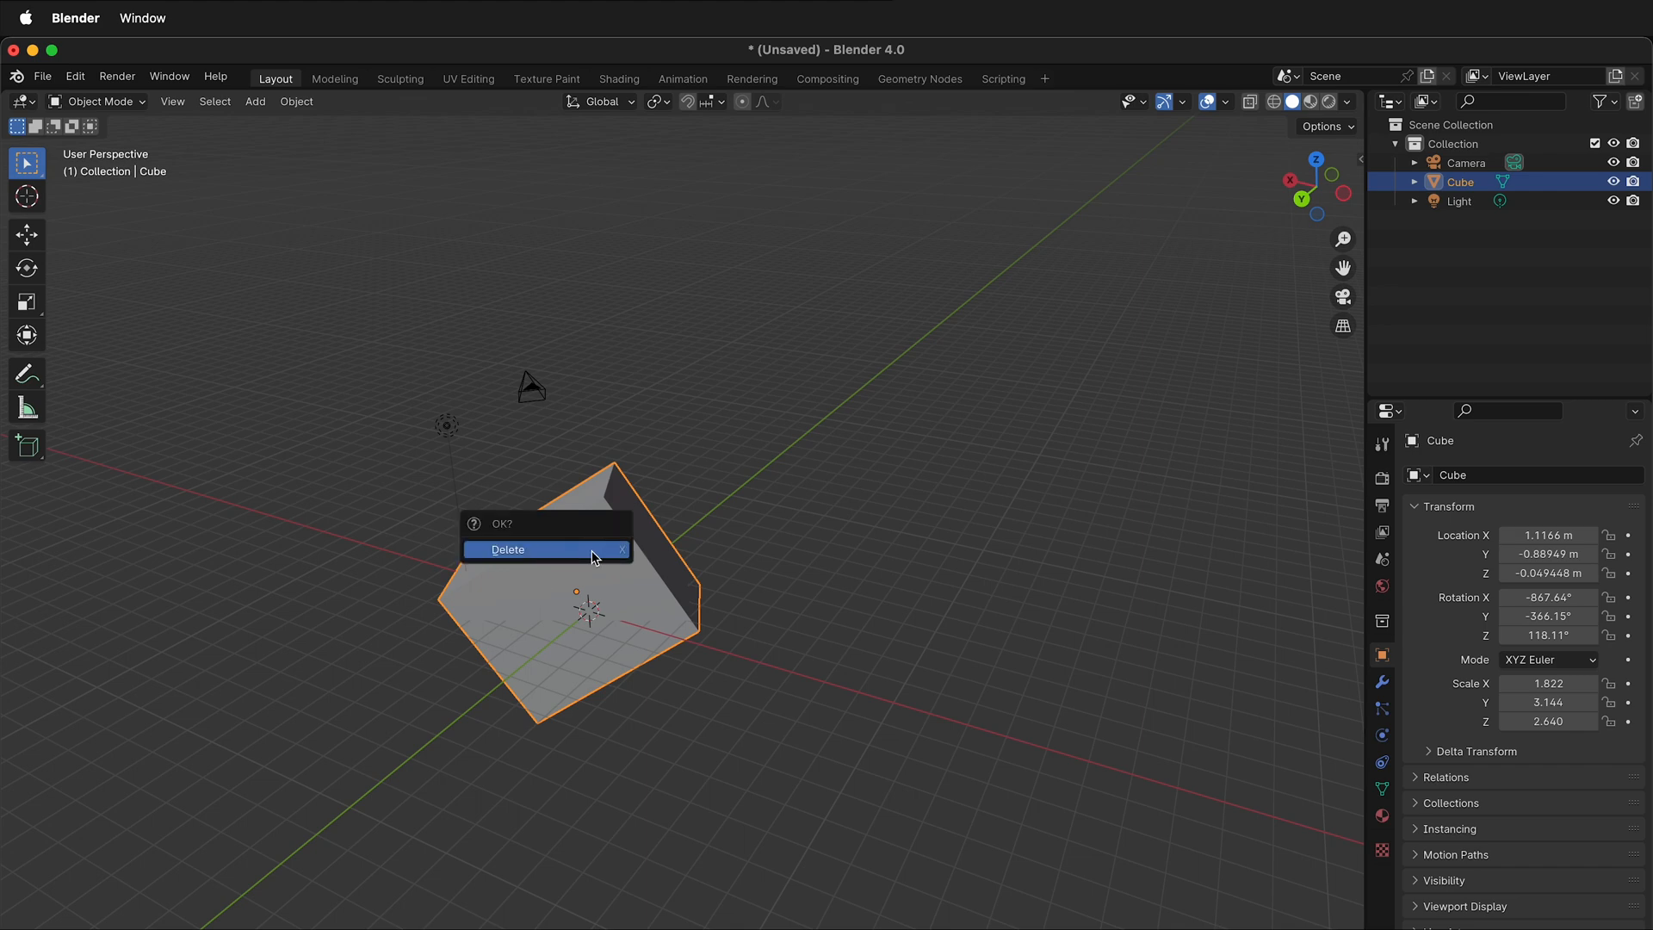
pyautogui.click(591, 550)
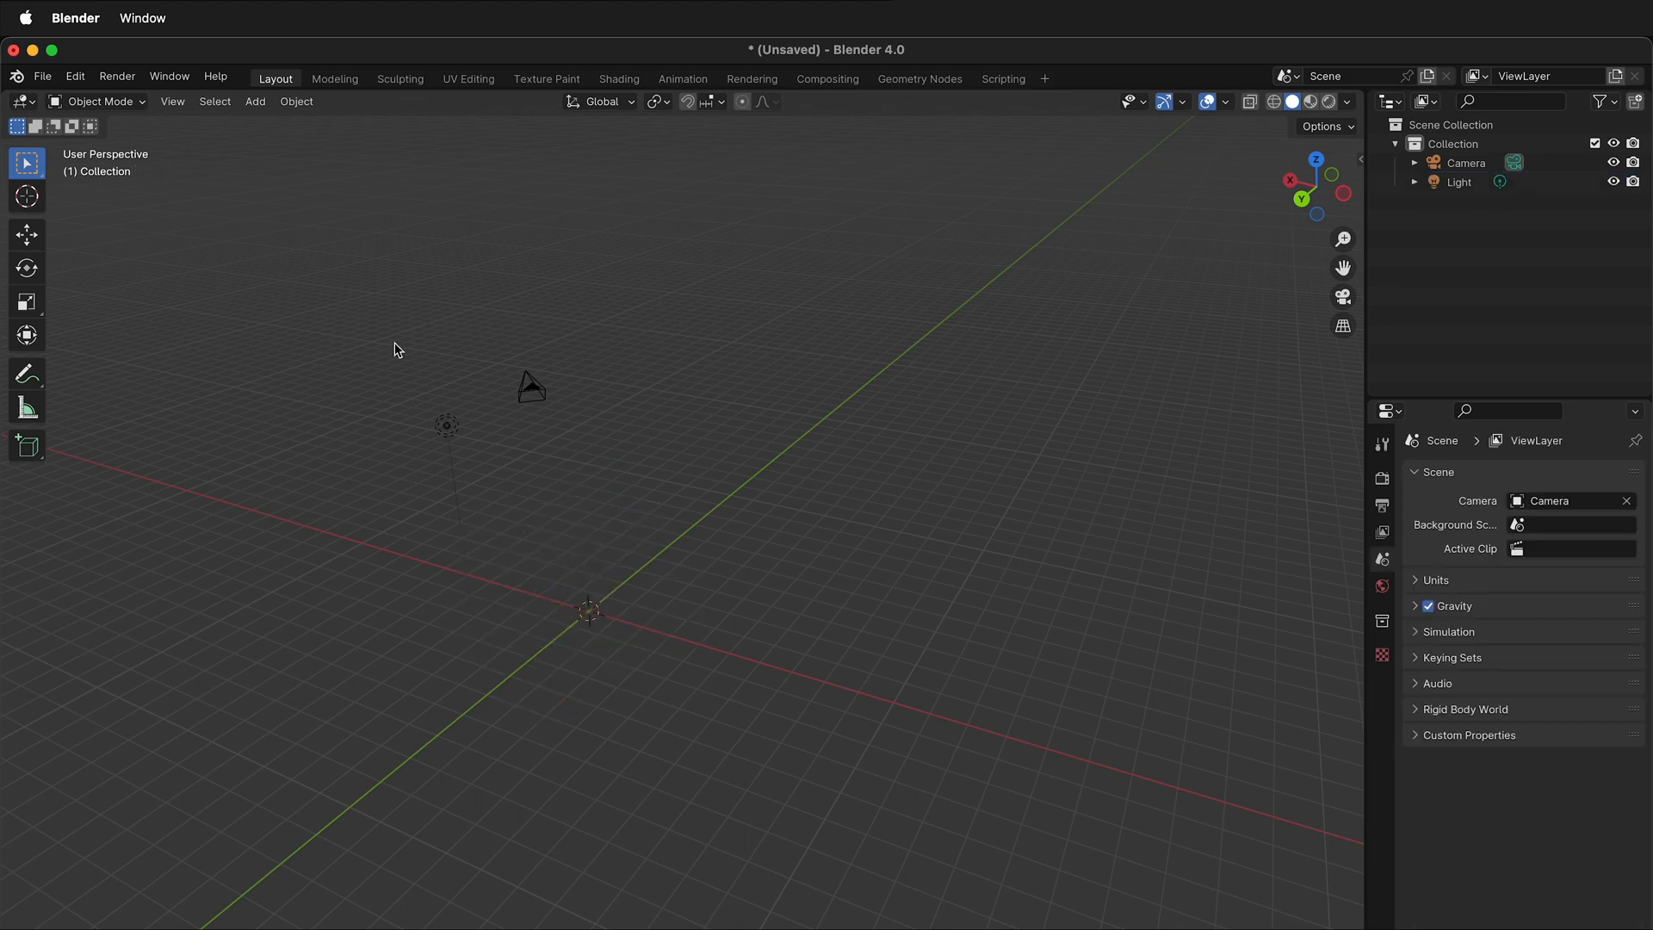
# Add a new mesh cube at the world origin and bring it up close in the view.
pyautogui.hotkey('shift', 'a')
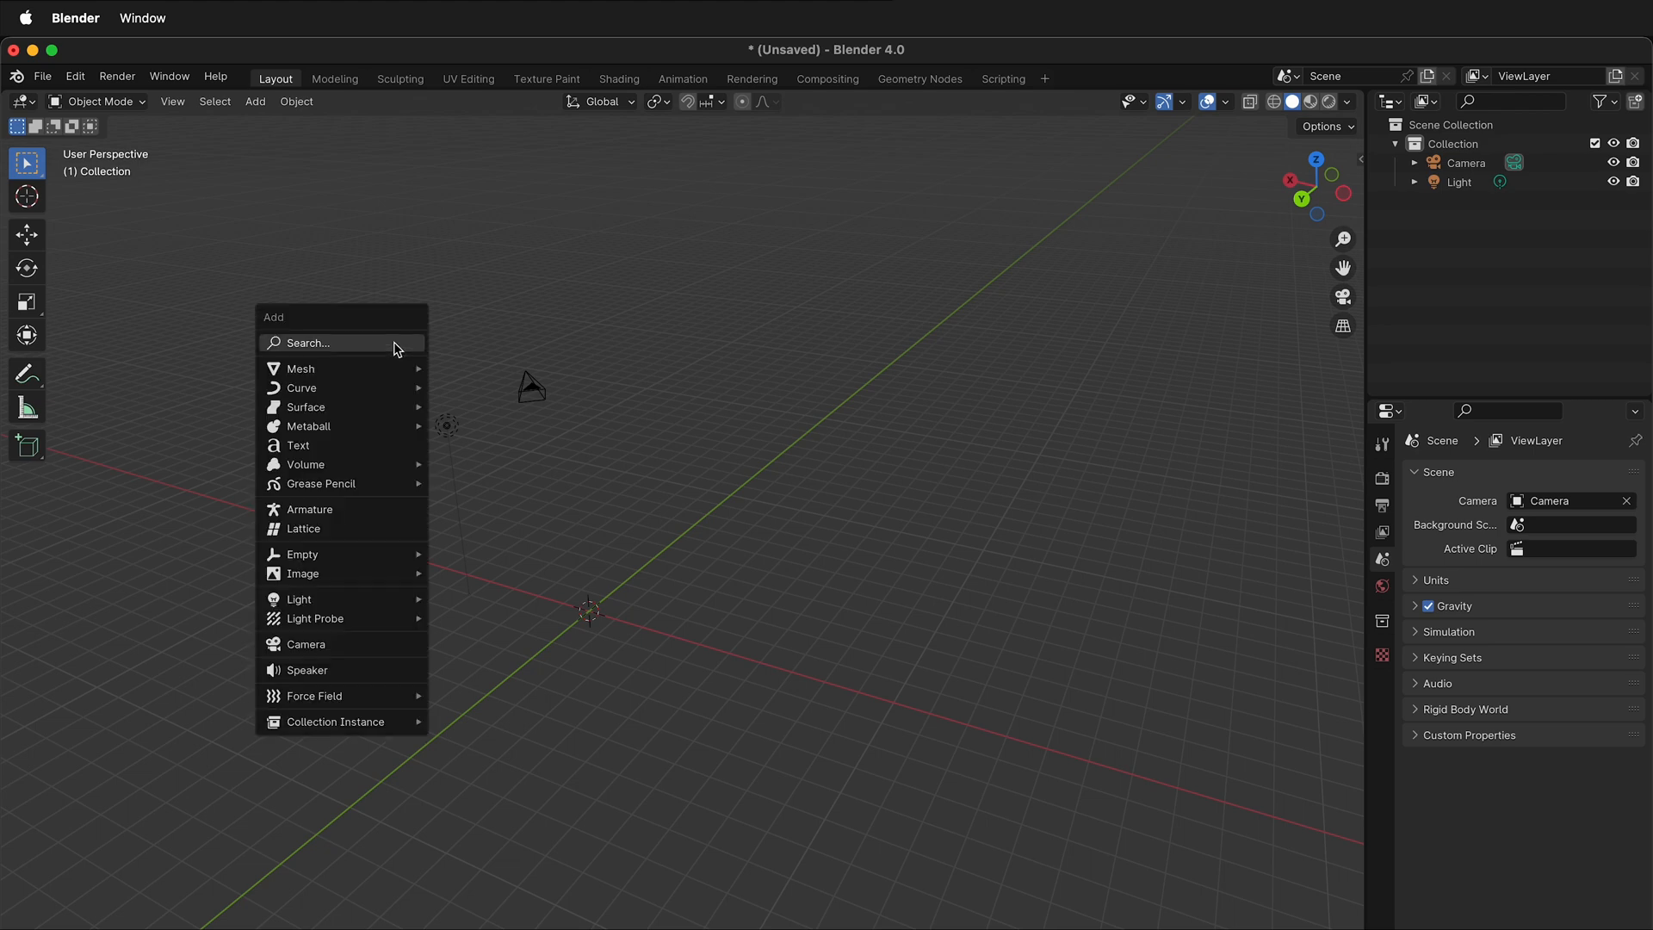
pyautogui.moveTo(396, 370)
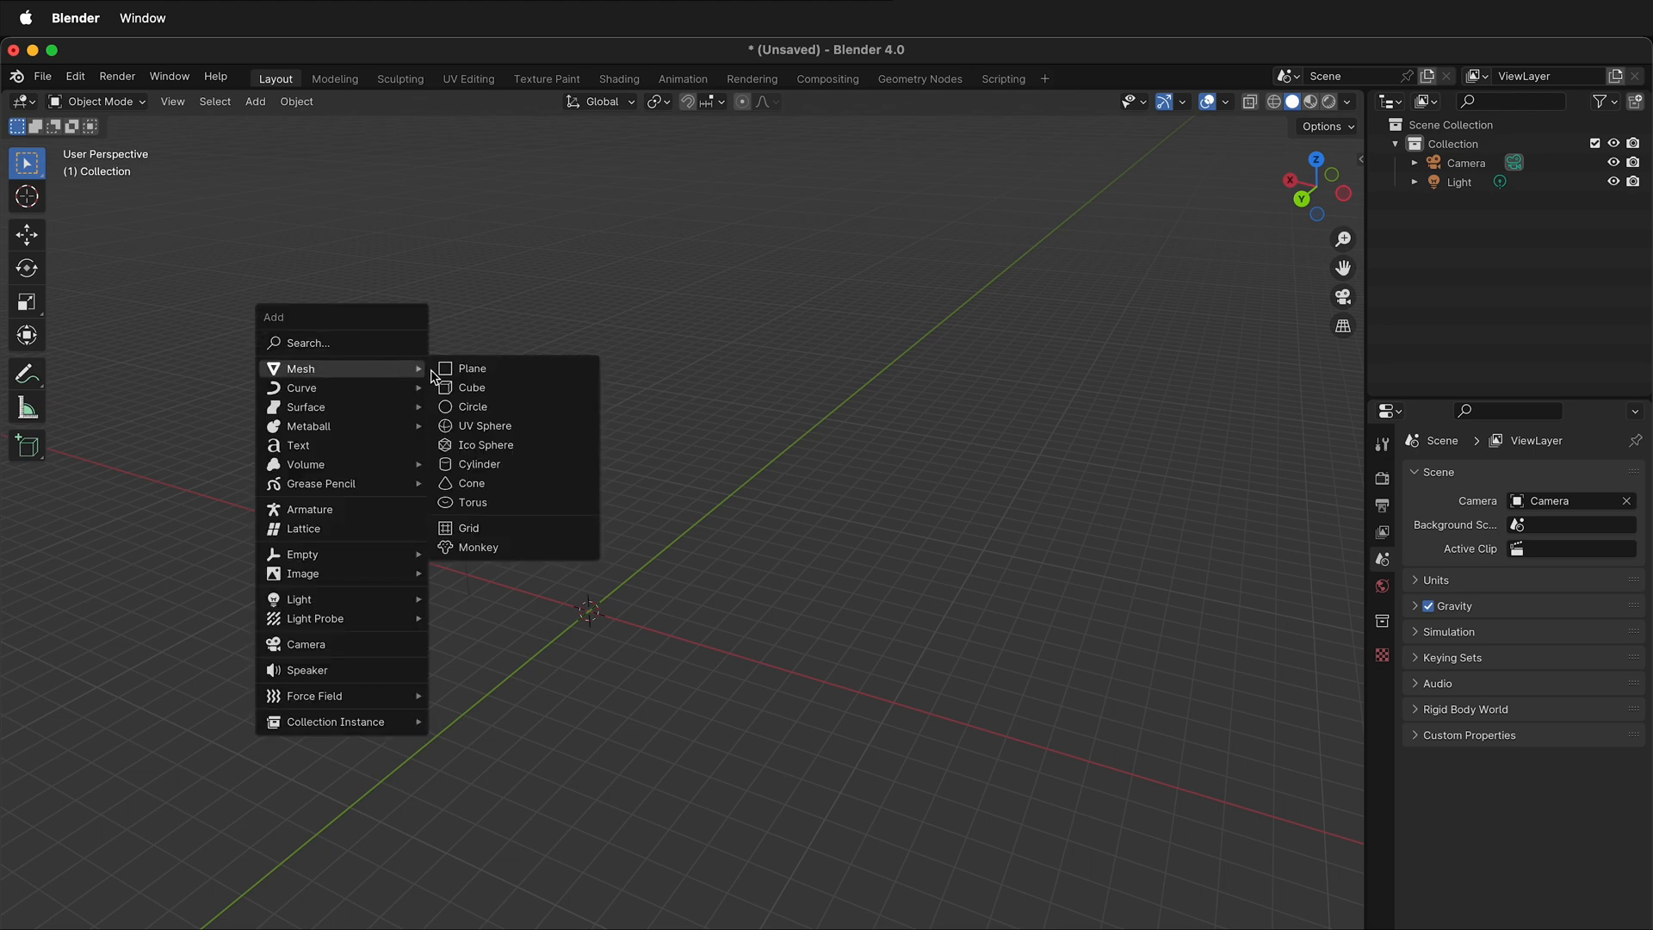
pyautogui.click(487, 392)
pyautogui.scroll(3, 571, 632)
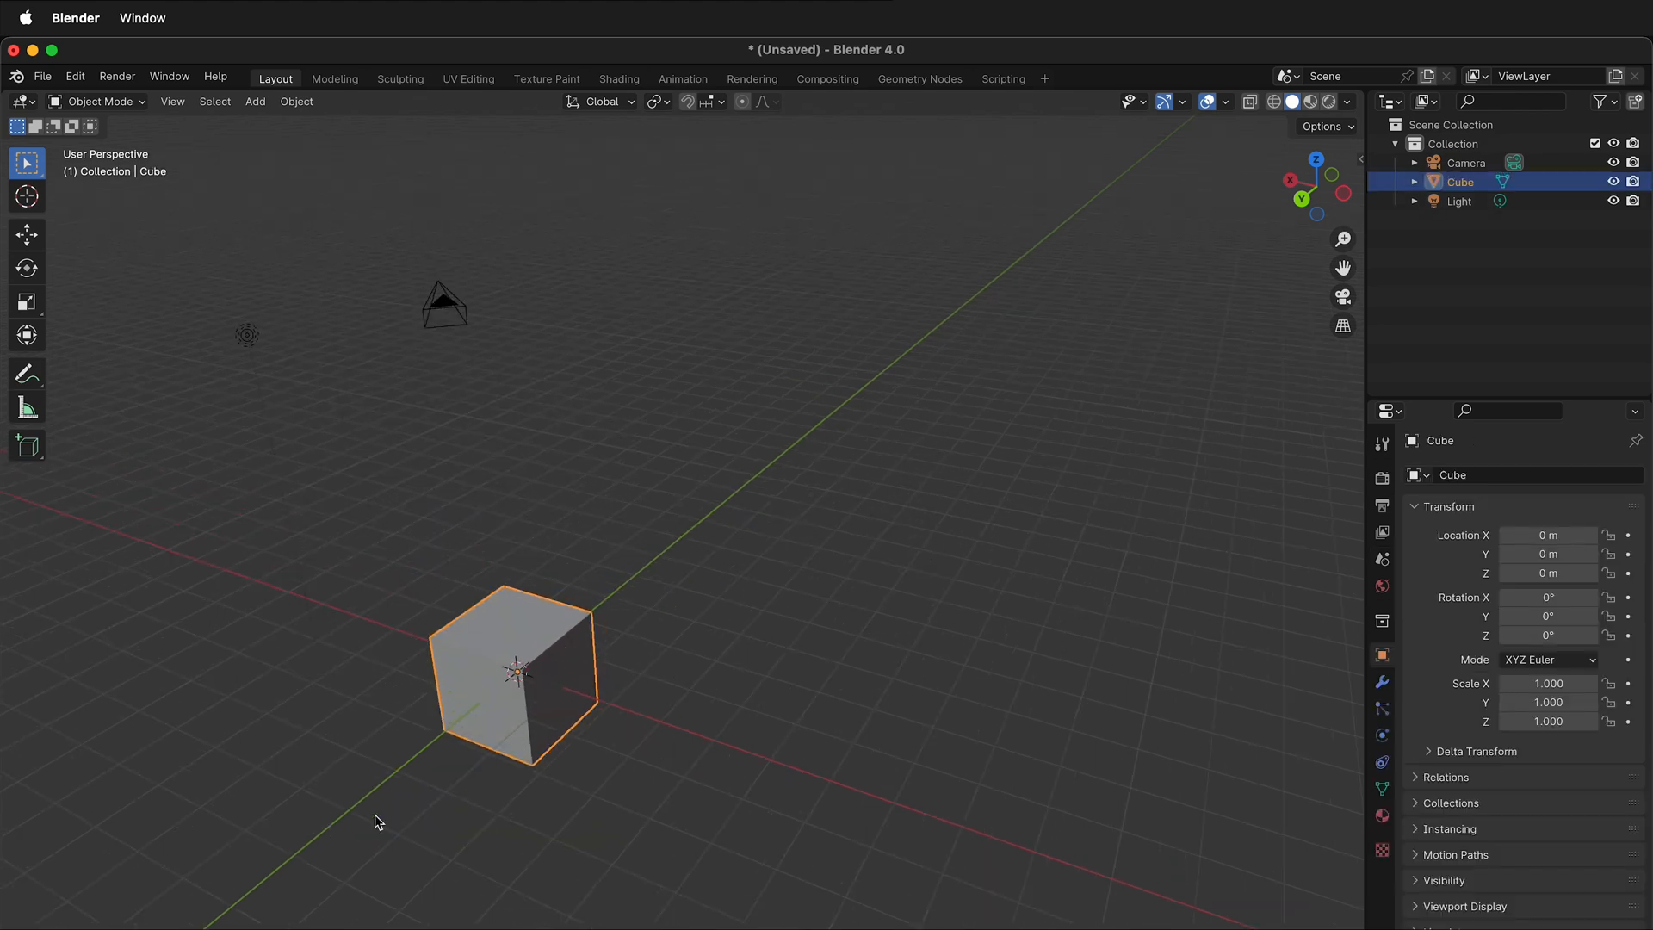
pyautogui.keyDown('shift'); pyautogui.moveTo(528, 842); pyautogui.dragTo(809, 530, button='middle'); pyautogui.keyUp('shift')
pyautogui.scroll(3, 804, 436)
pyautogui.keyDown('shift'); pyautogui.moveTo(922, 358); pyautogui.dragTo(787, 474, button='middle'); pyautogui.keyUp('shift')
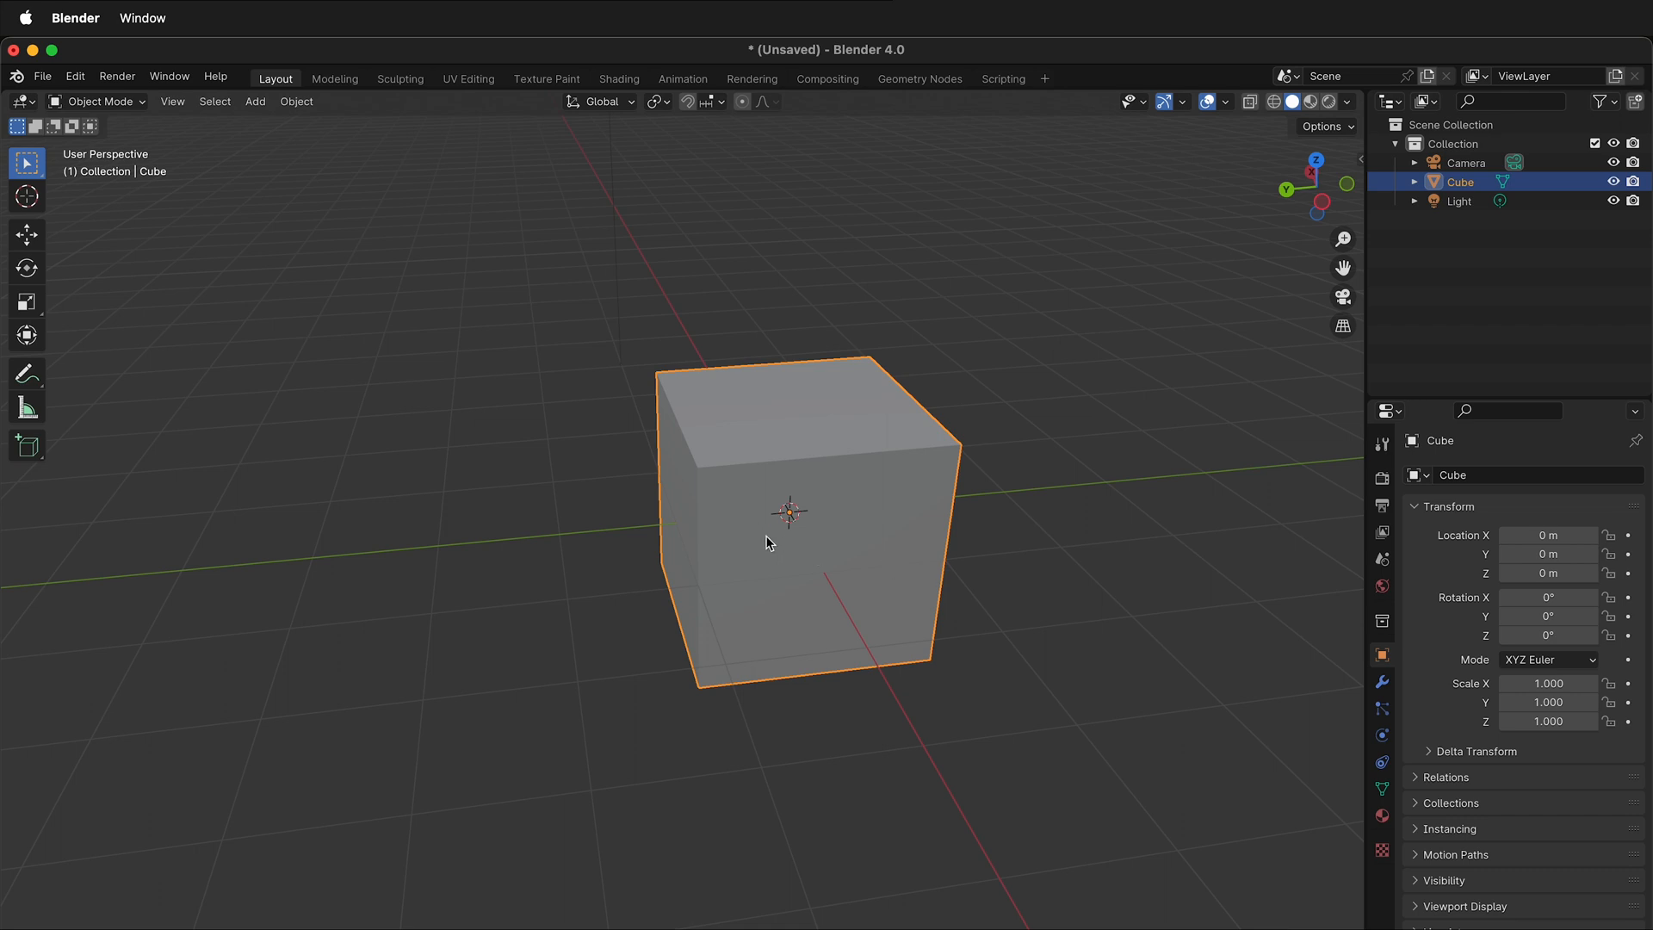
# Snap the 3D cursor to the selected cube and move the cube along global Y to about 3.989 m.
pyautogui.hotkey('shift', 's')
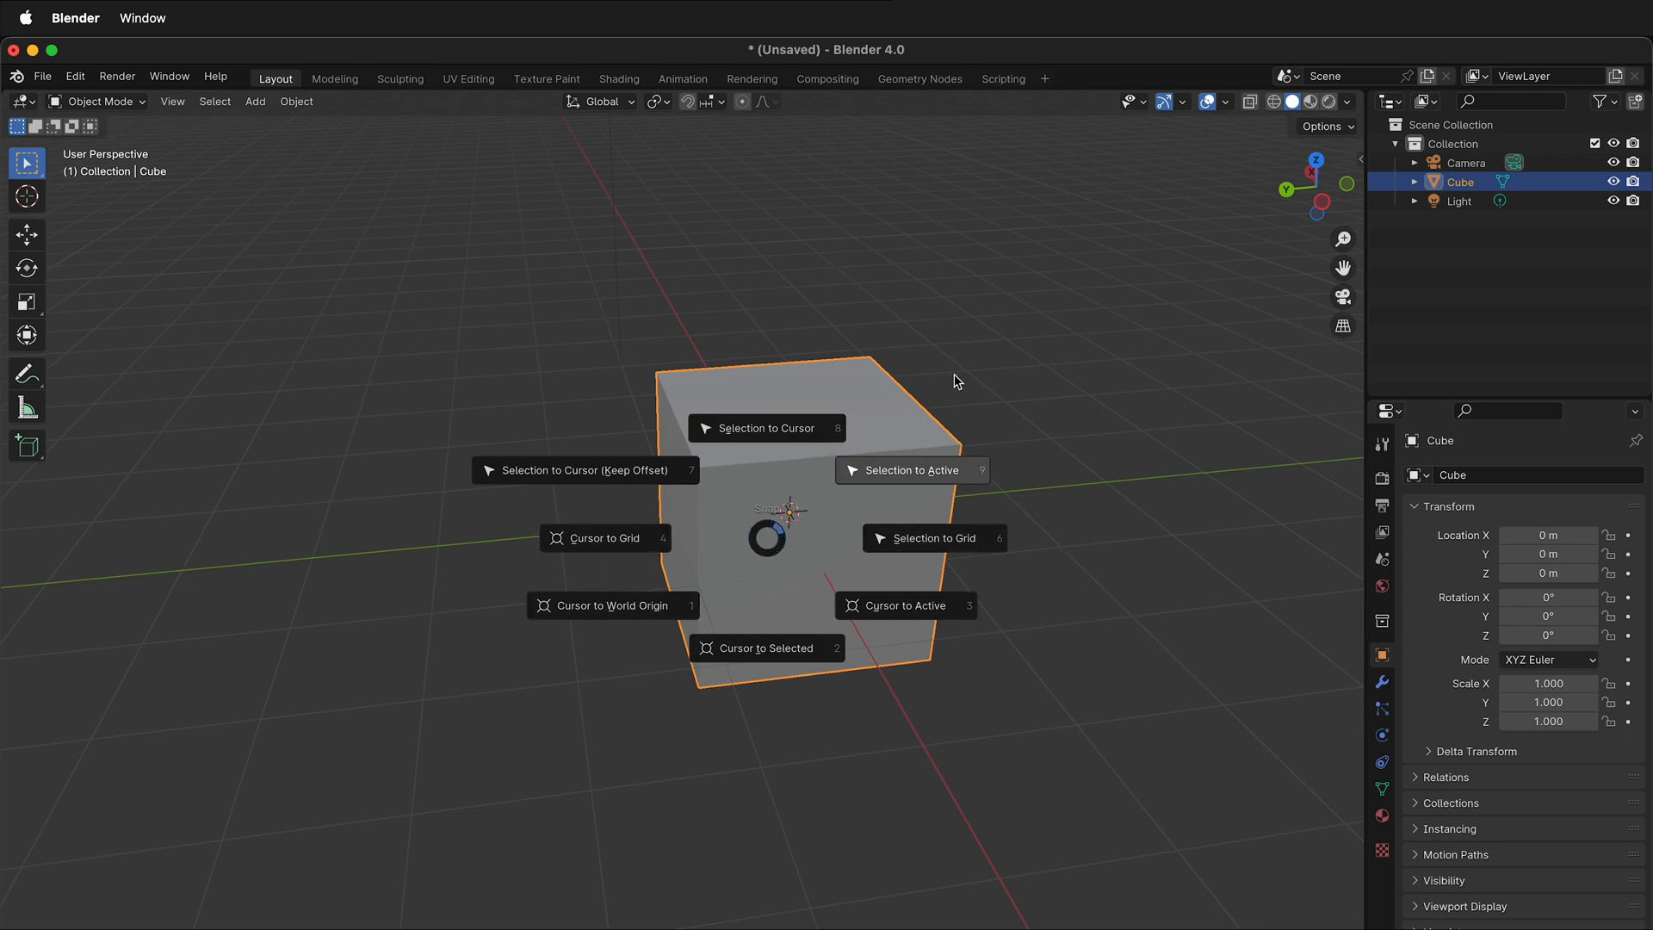
pyautogui.click(789, 654)
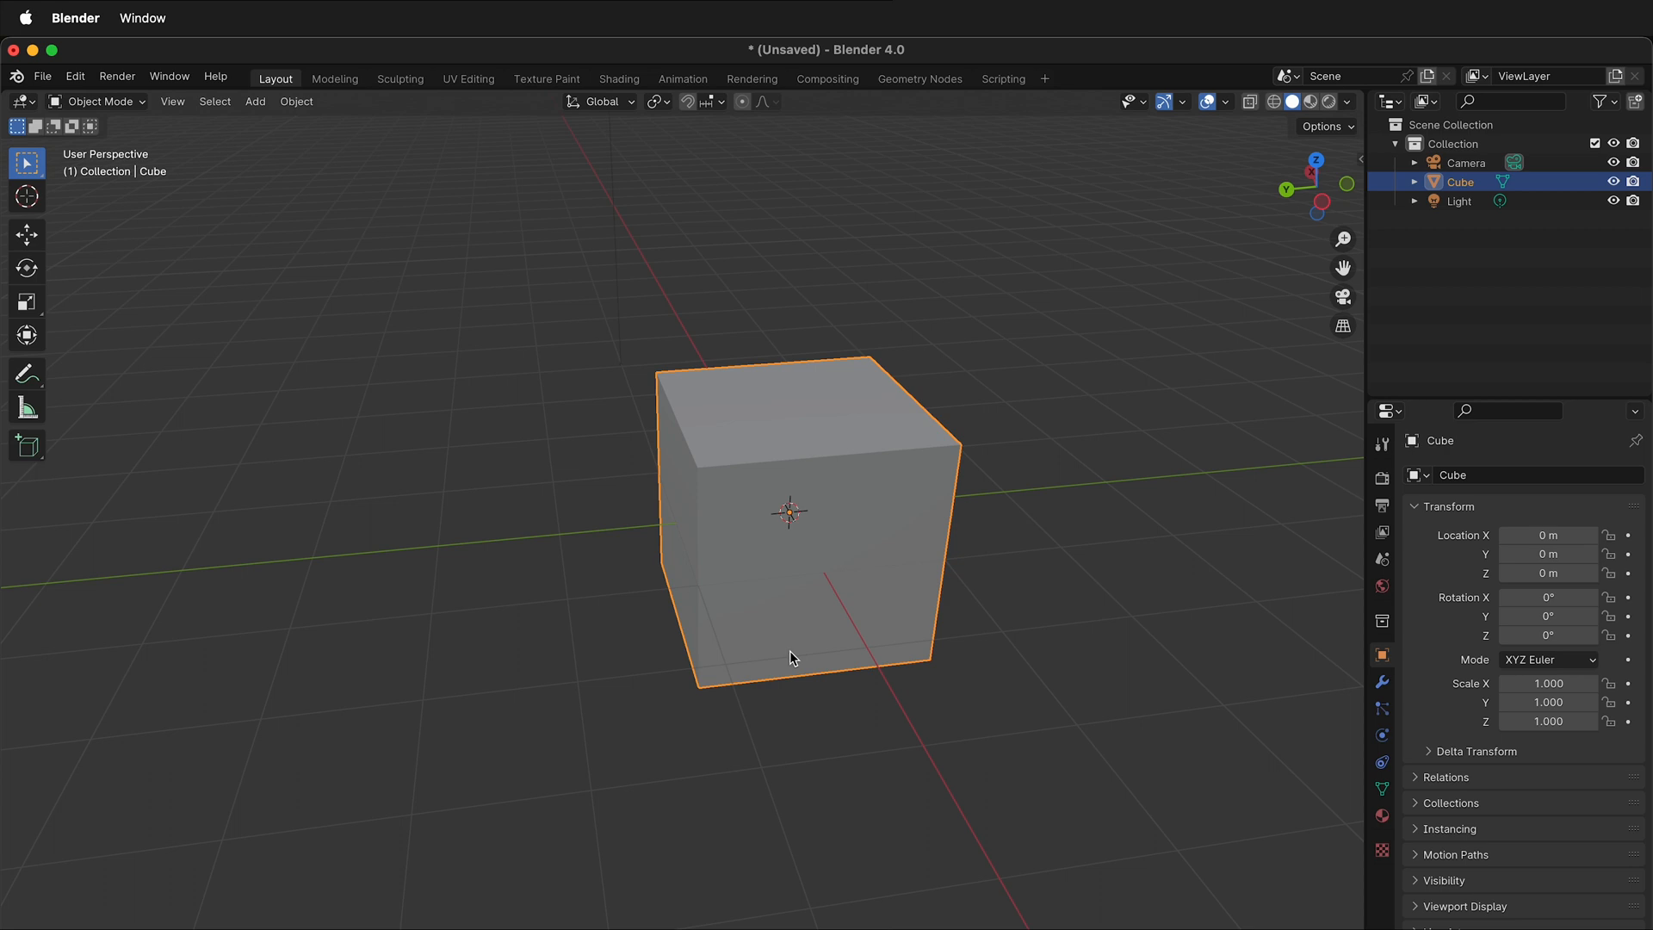
pyautogui.scroll(-1, 1037, 517)
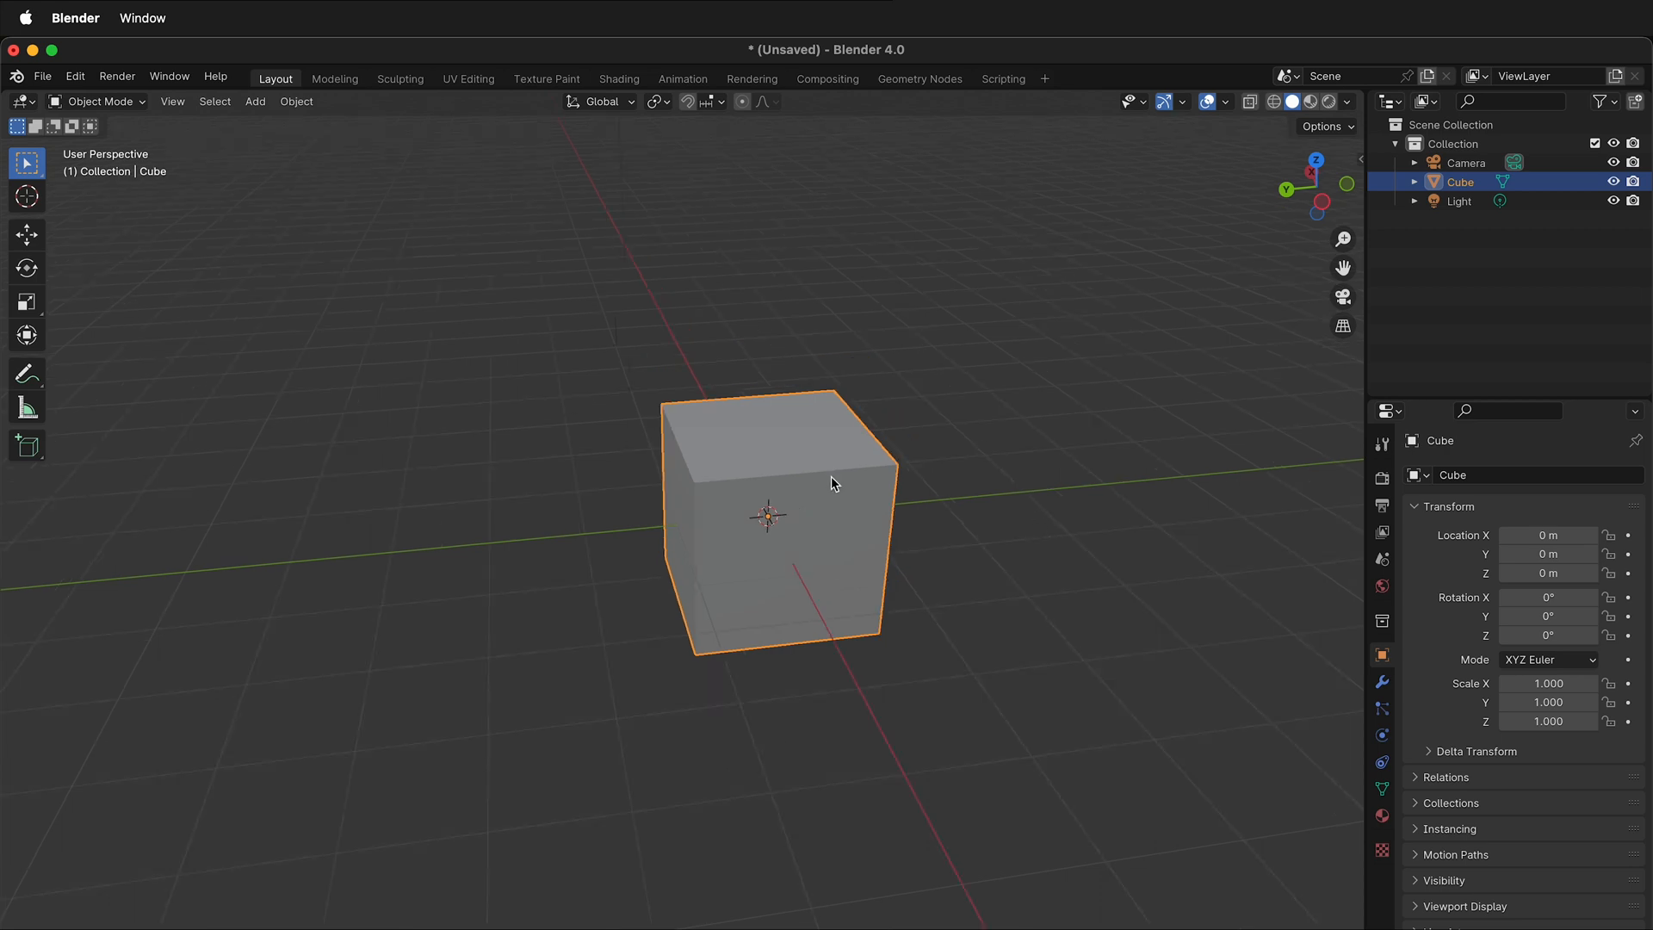
pyautogui.press('g')
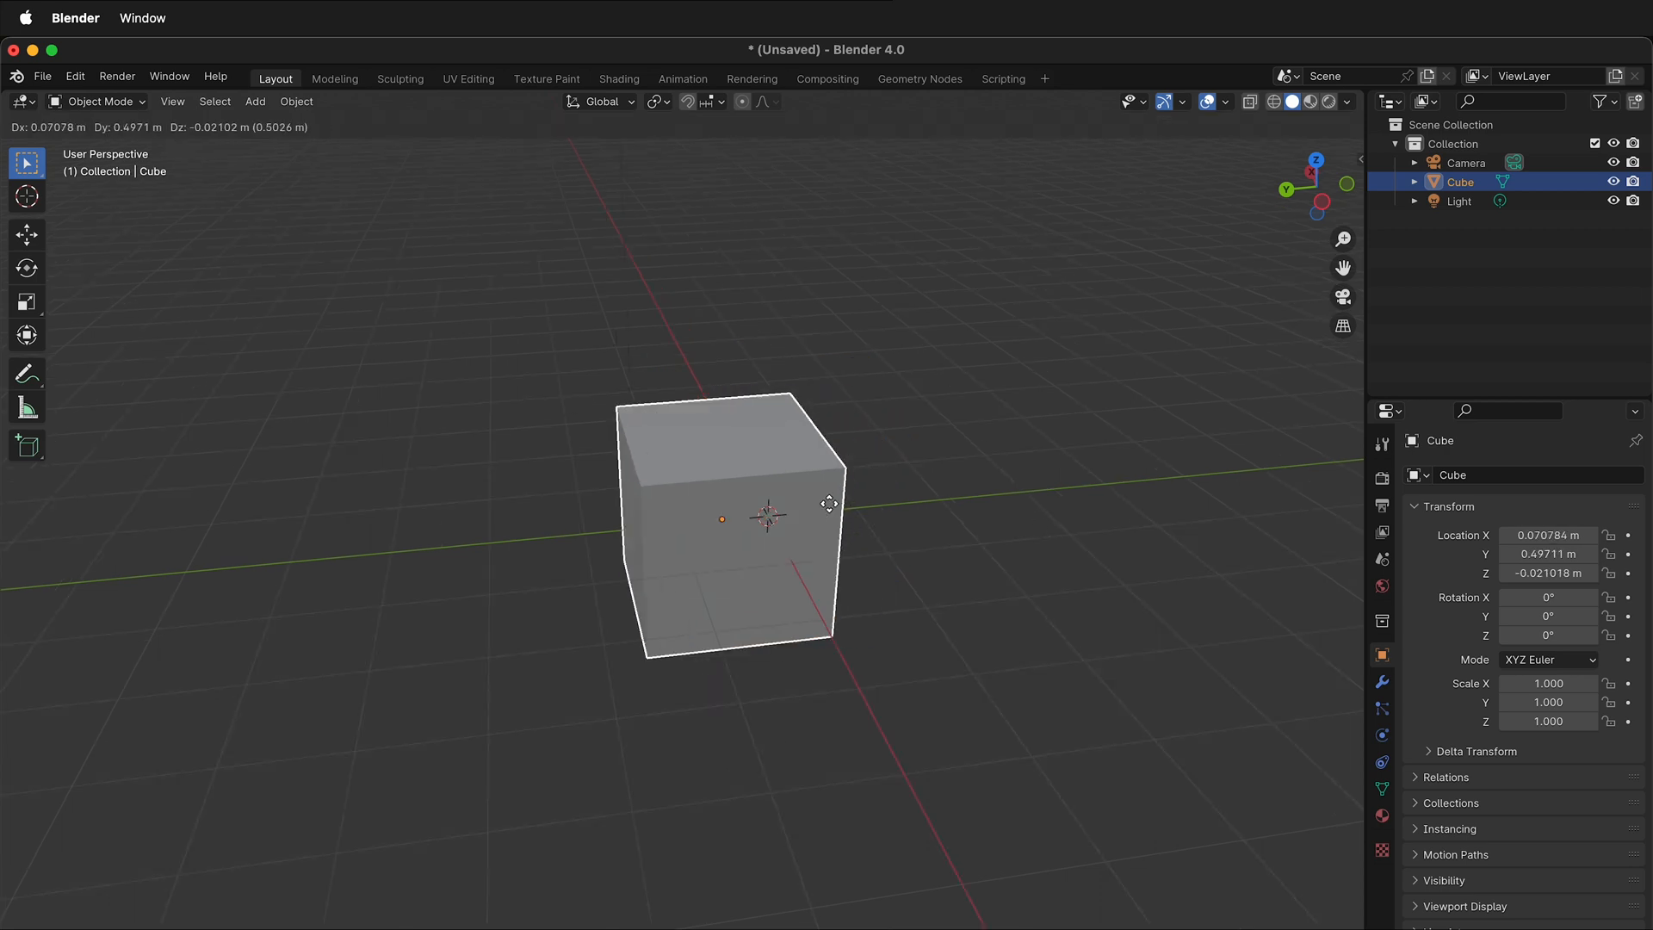
pyautogui.press('y')
pyautogui.click(512, 530)
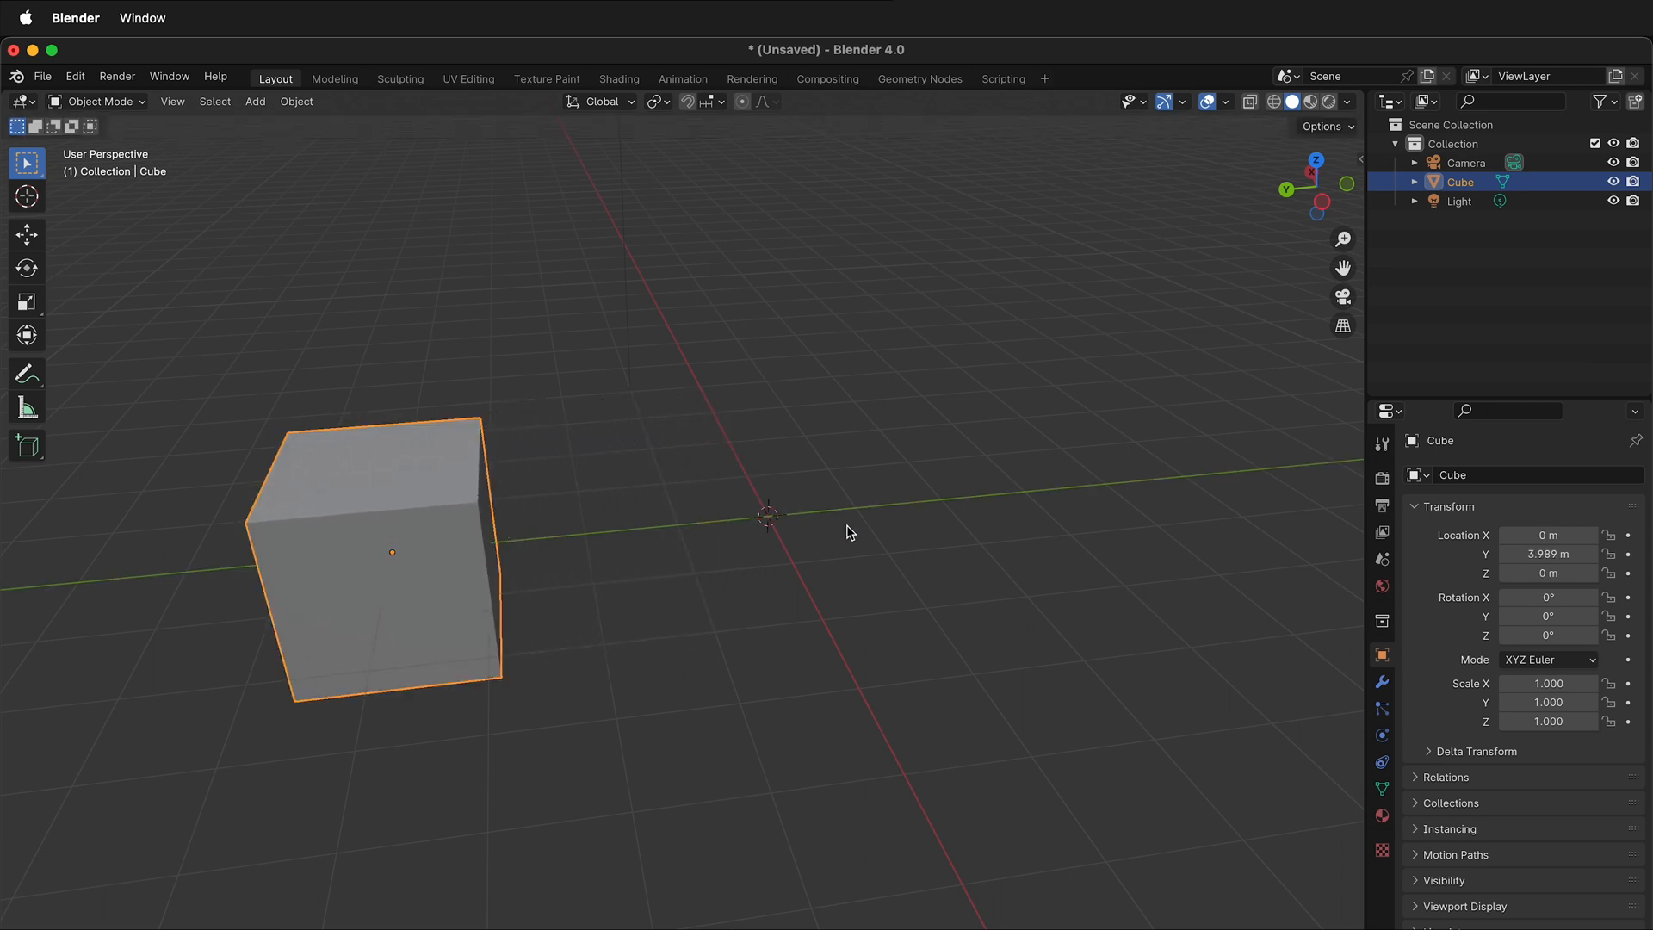
# Snap the 3D cursor to the moved cube, and shift the cube along global Y to about -1.759 m.
pyautogui.hotkey('shift', 's')
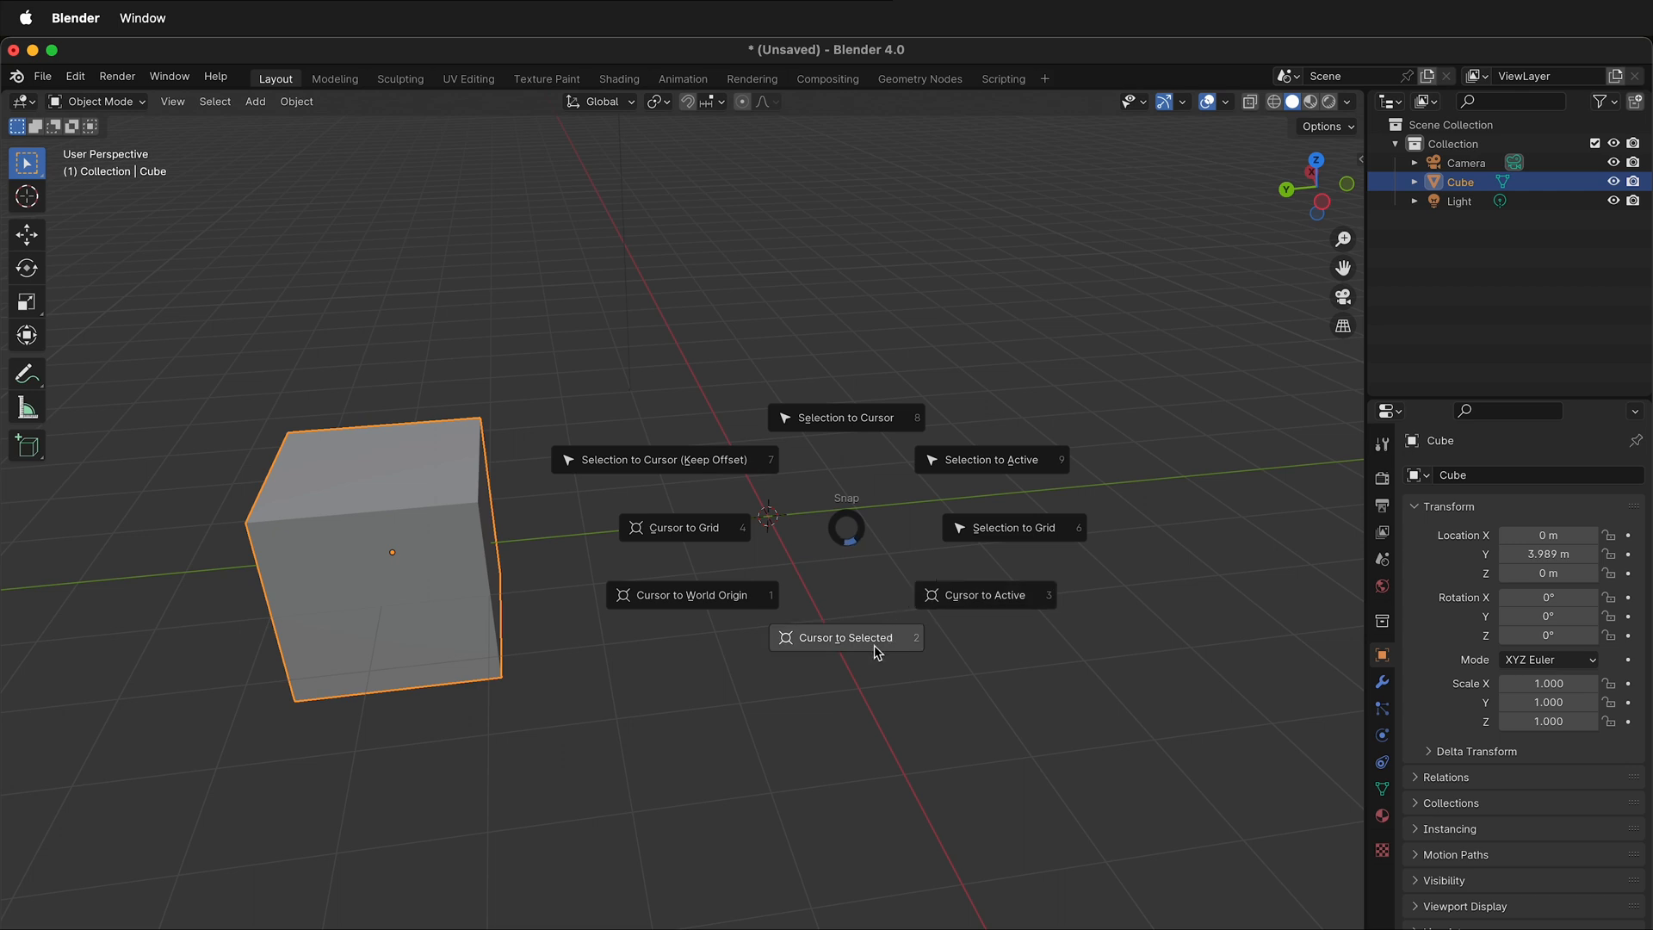
pyautogui.click(875, 651)
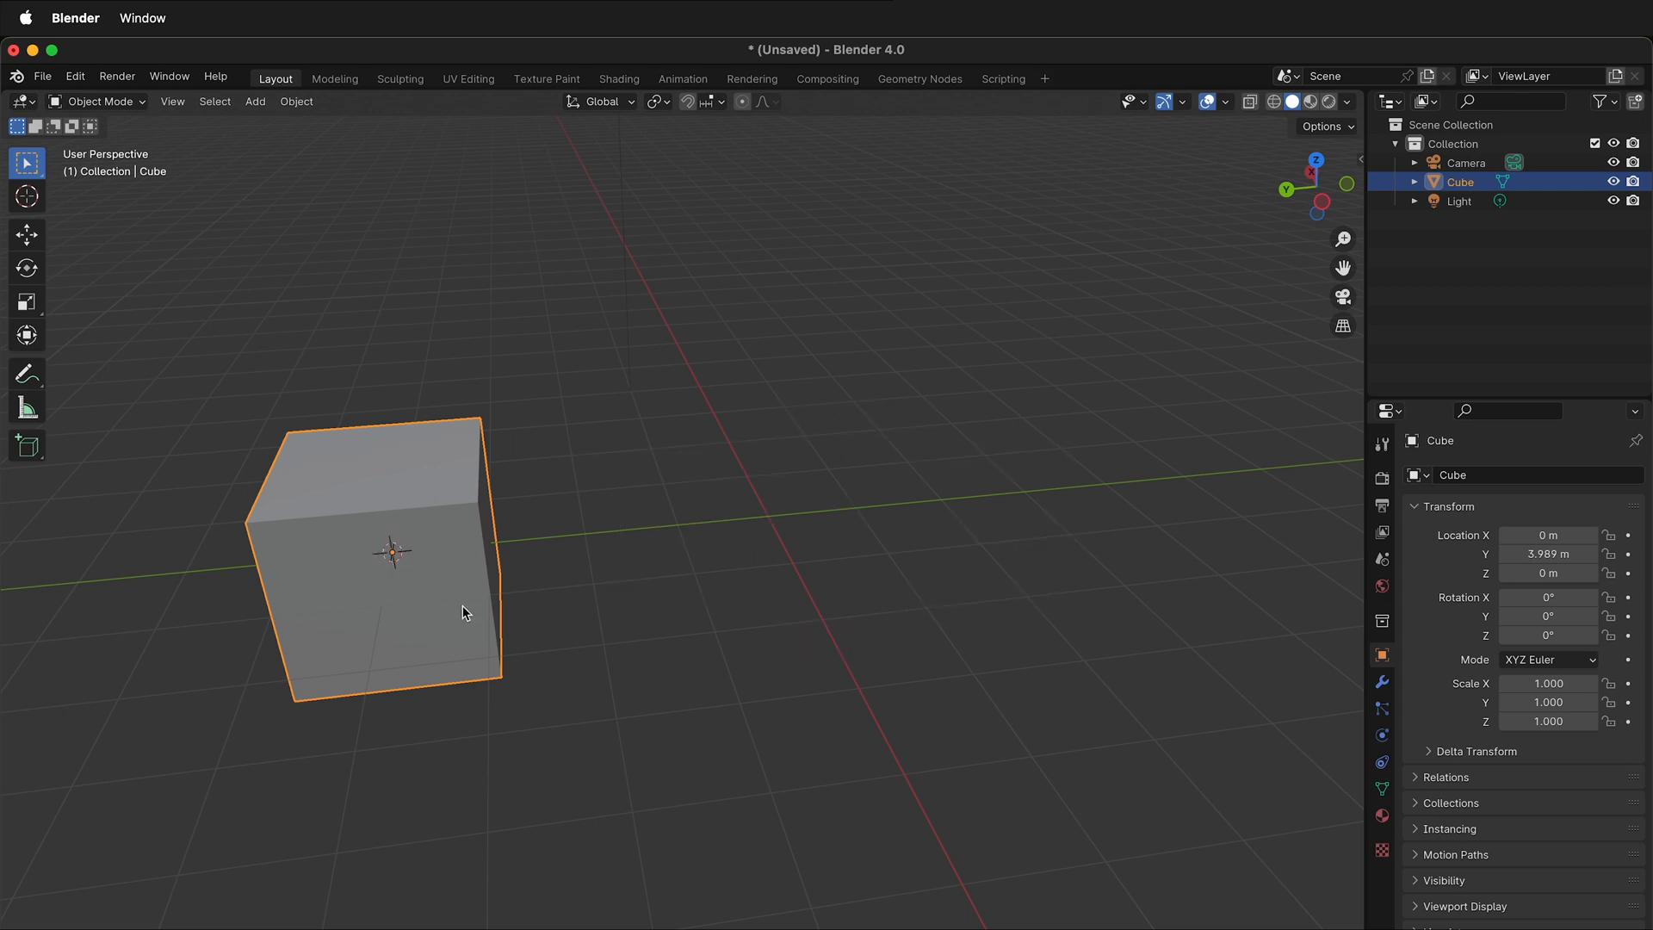
pyautogui.press('g')
pyautogui.press('y')
pyautogui.click(993, 566)
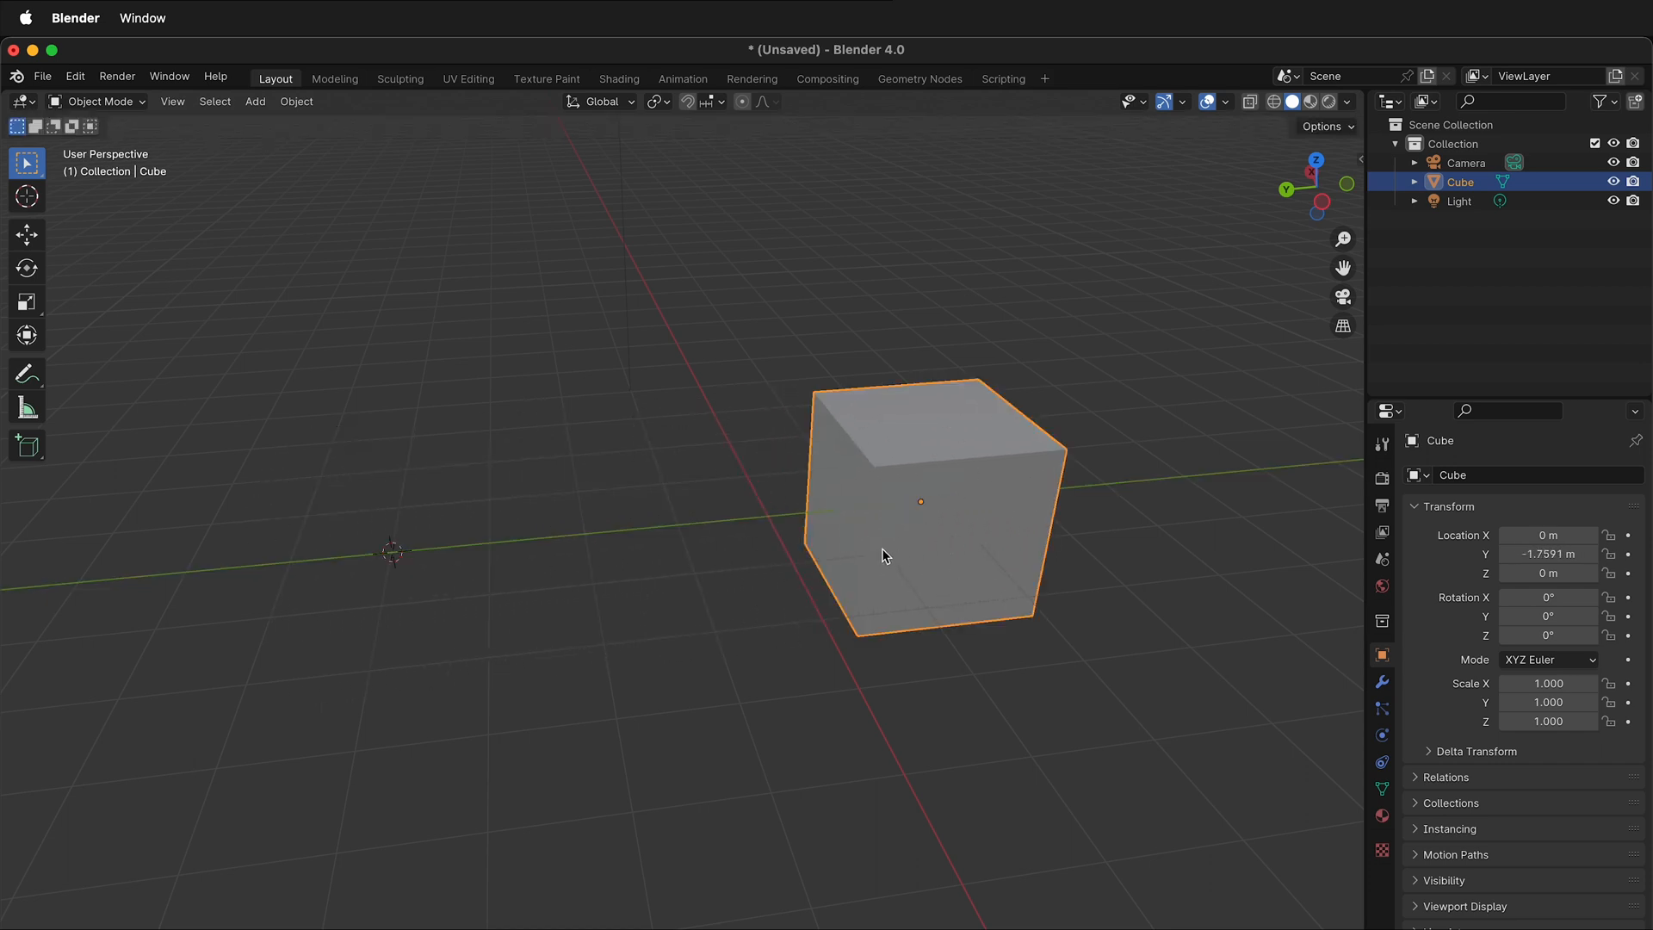
# Add a second mesh cube at the 3D cursor.
pyautogui.hotkey('shift', 'a')
pyautogui.moveTo(885, 552)
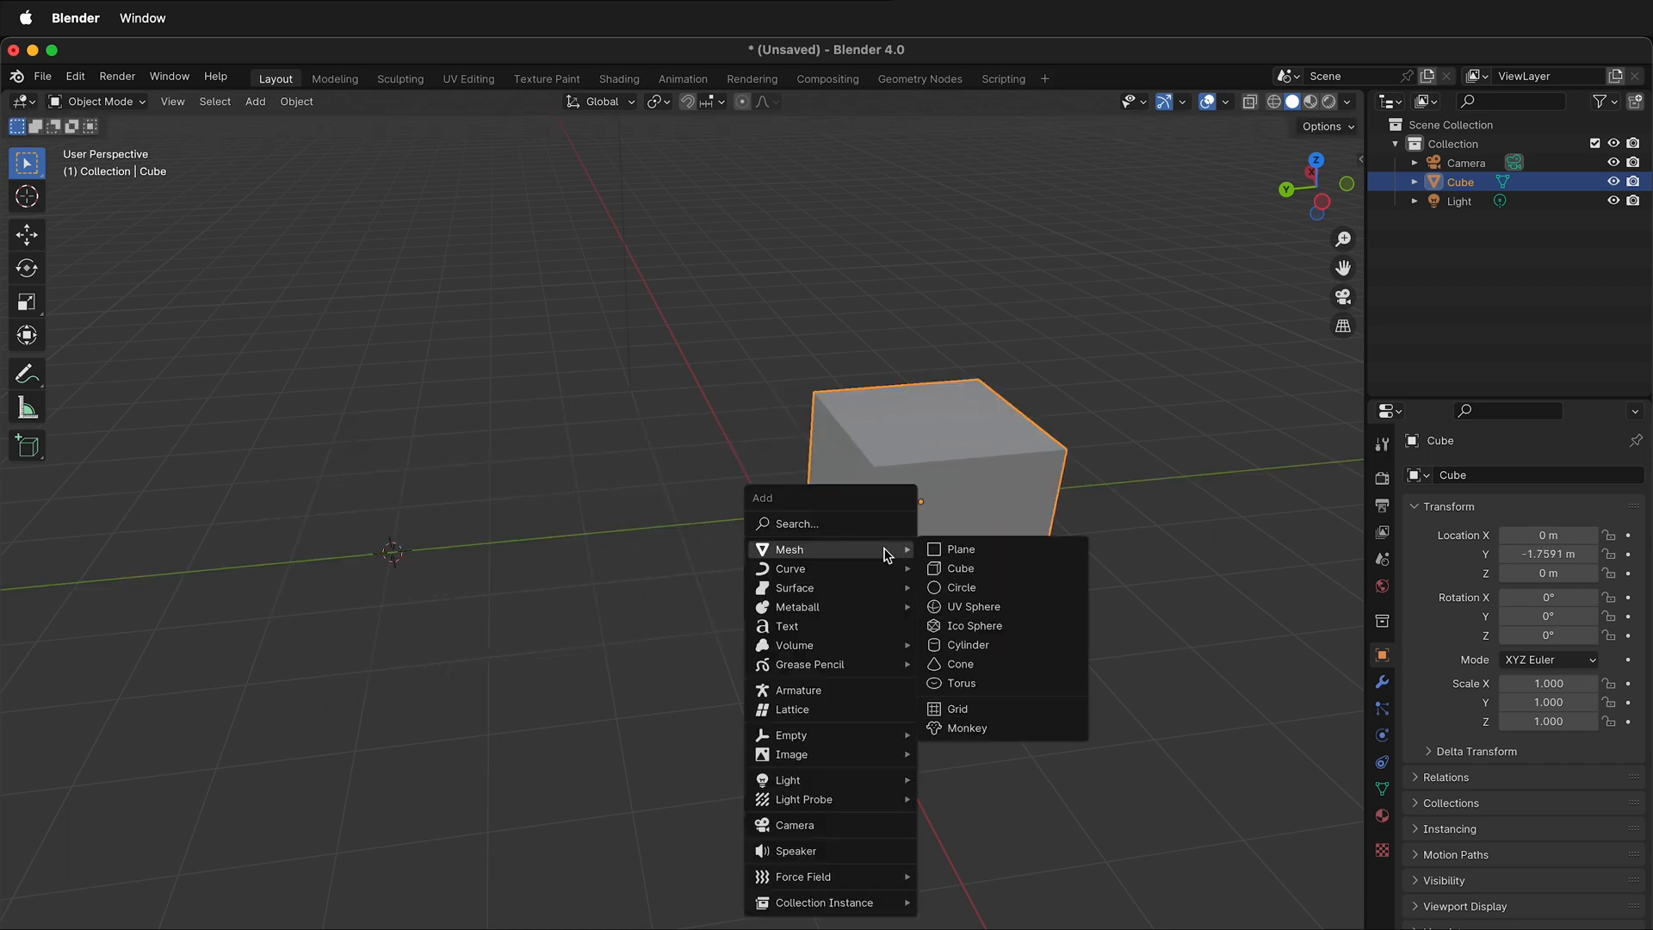
pyautogui.click(966, 566)
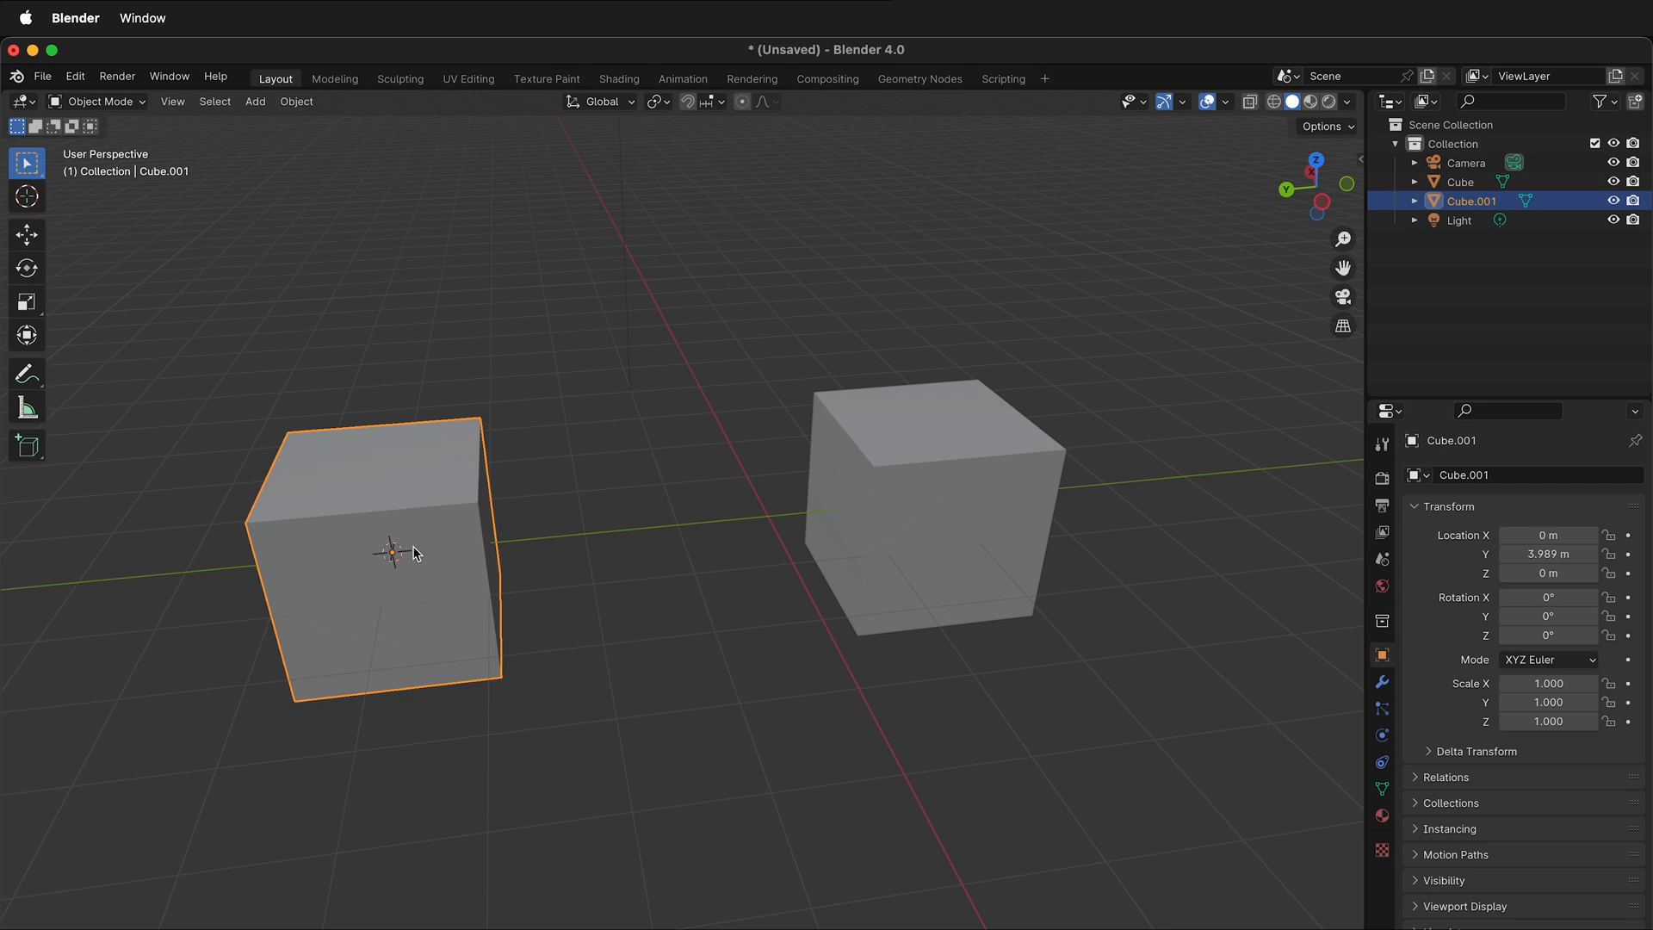
# Add a mesh plane and move it with Z locked between the two cubes, to about X -0.368 m, Y 1.158 m.
pyautogui.scroll(-3, 728, 594)
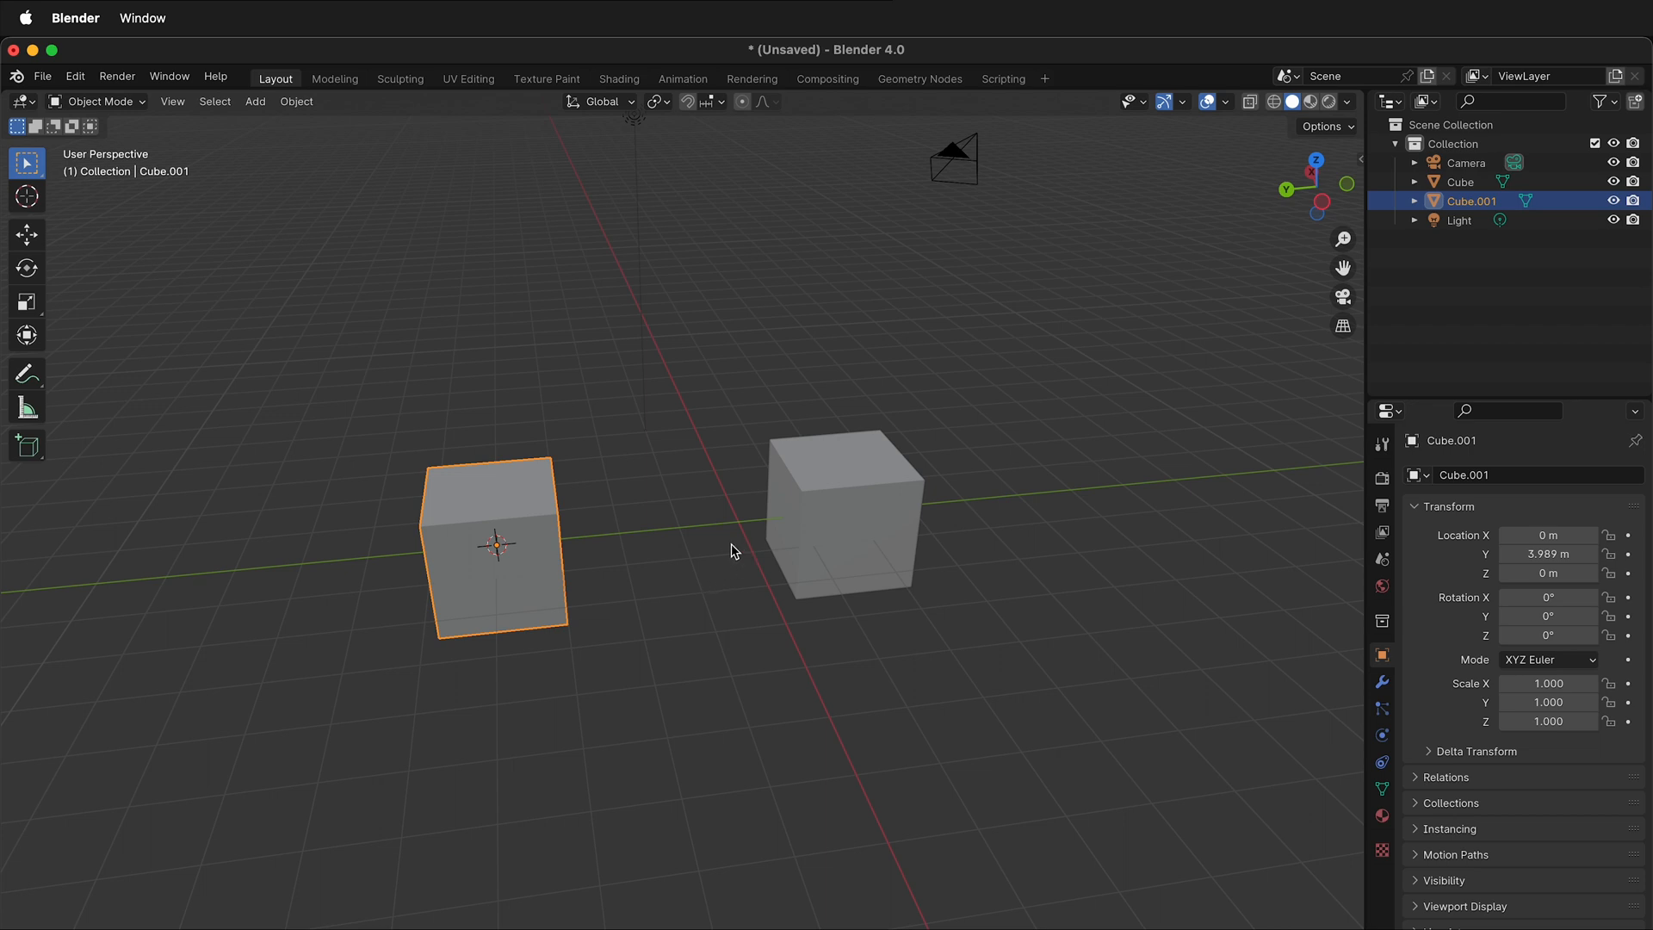
pyautogui.hotkey('shift', 'a')
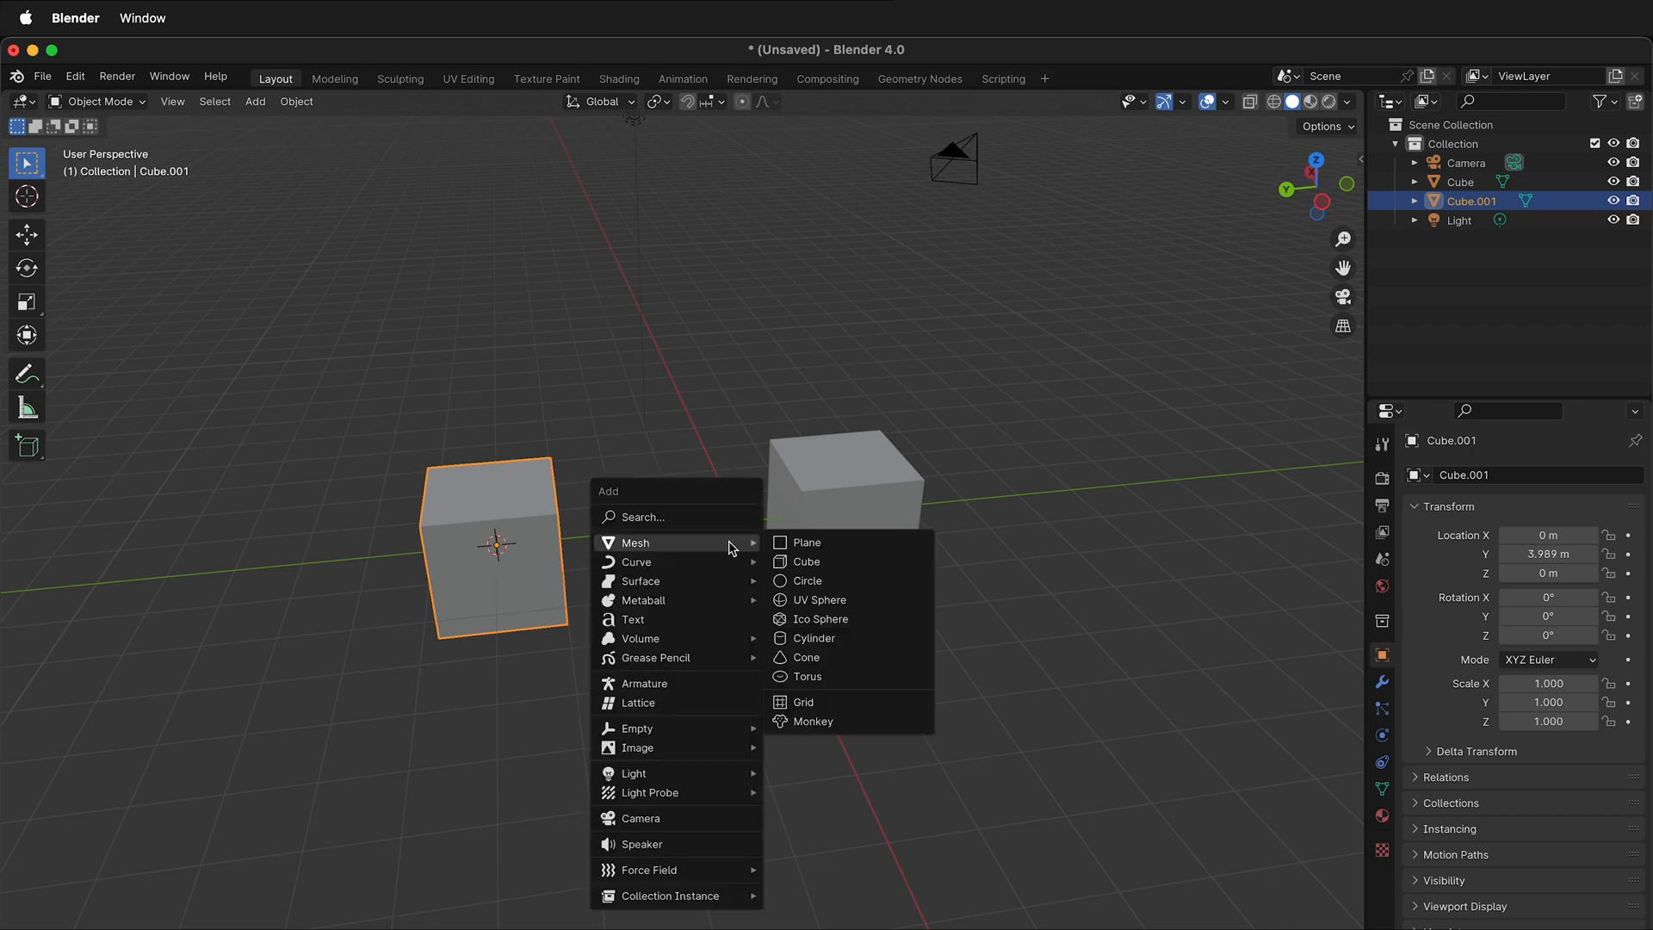
pyautogui.click(822, 549)
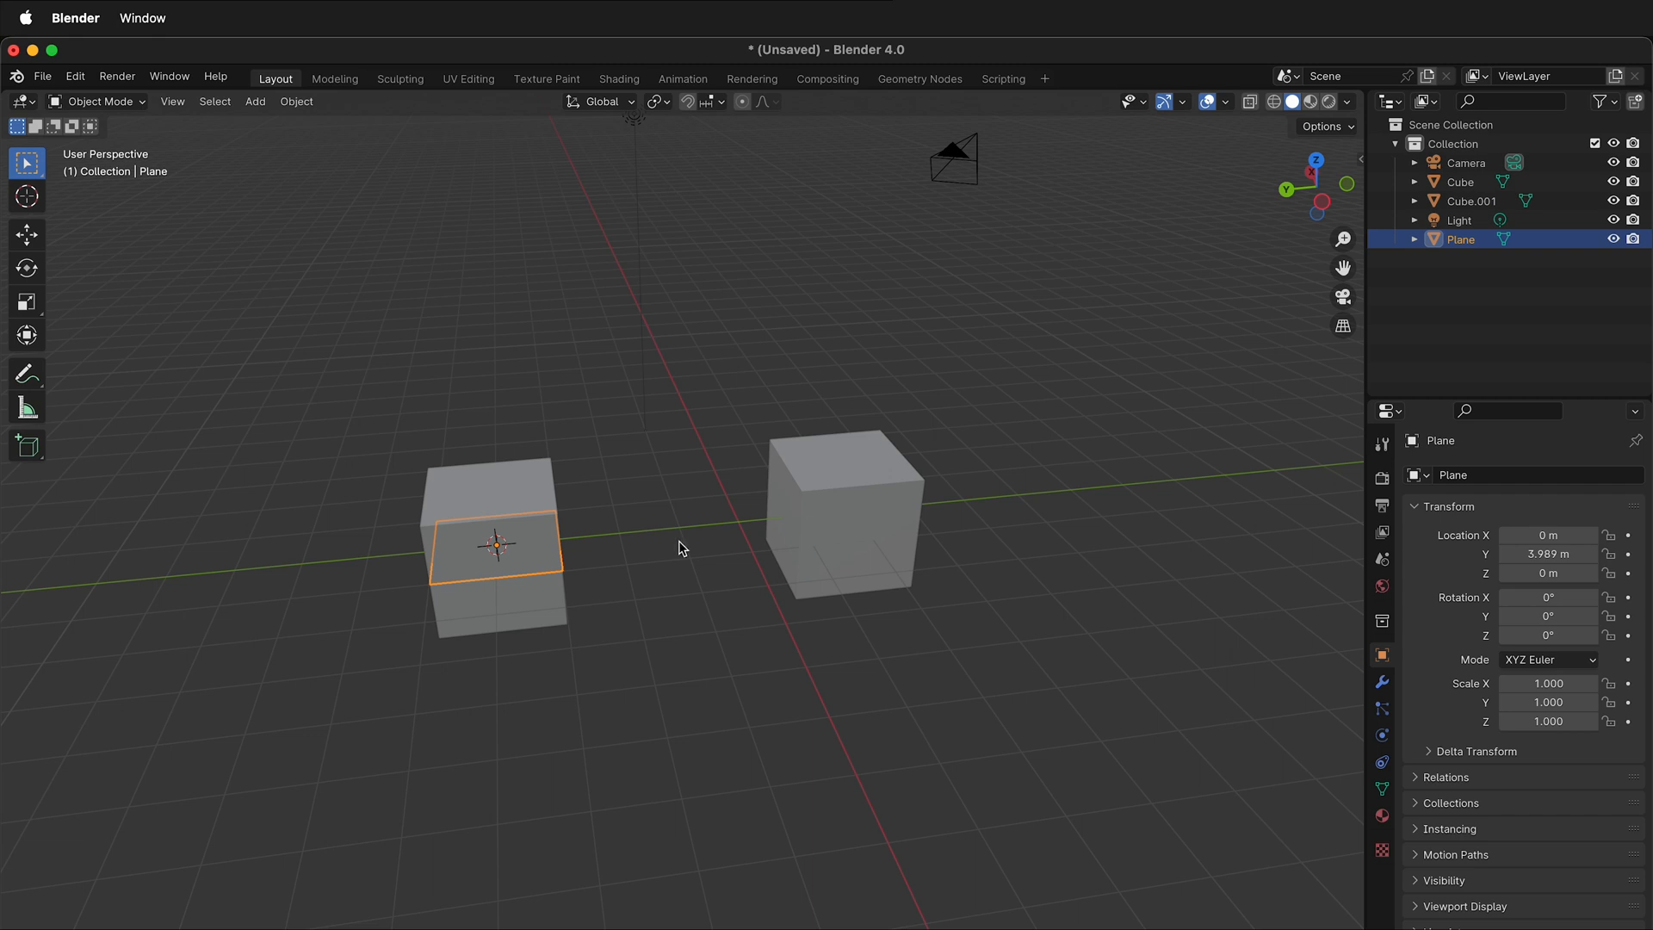
pyautogui.press('g')
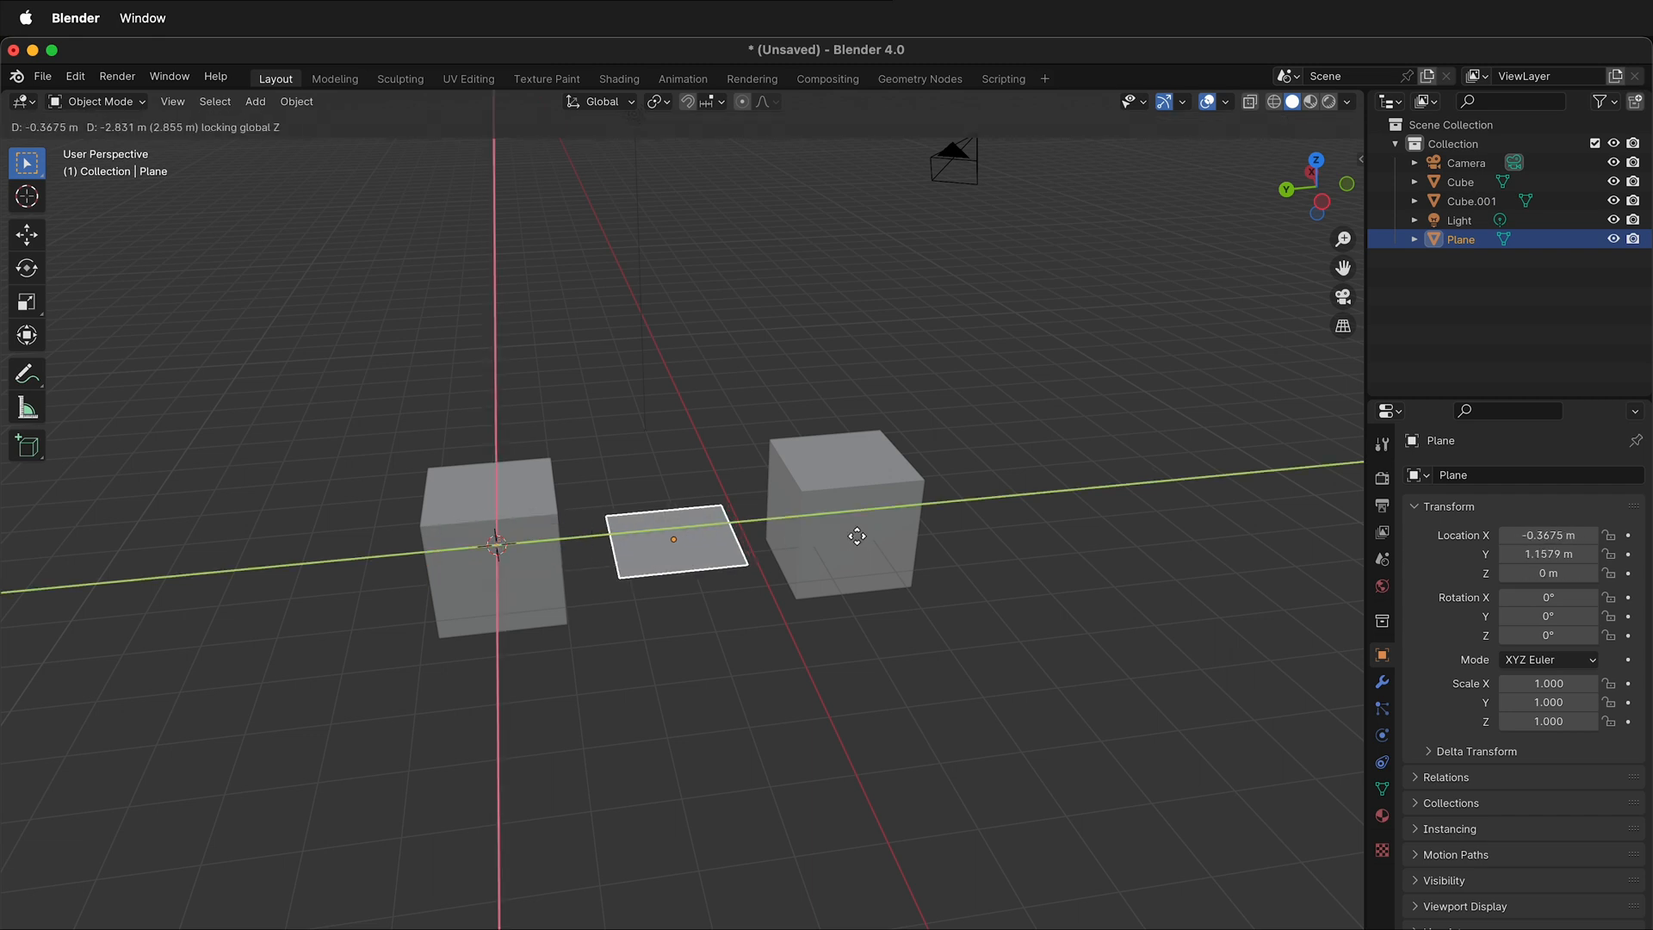
pyautogui.click(858, 540)
# Scale the plane uniformly to about 3.534 and tilt it around global Y to about -39.8°.
pyautogui.press('s')
pyautogui.click(1316, 565)
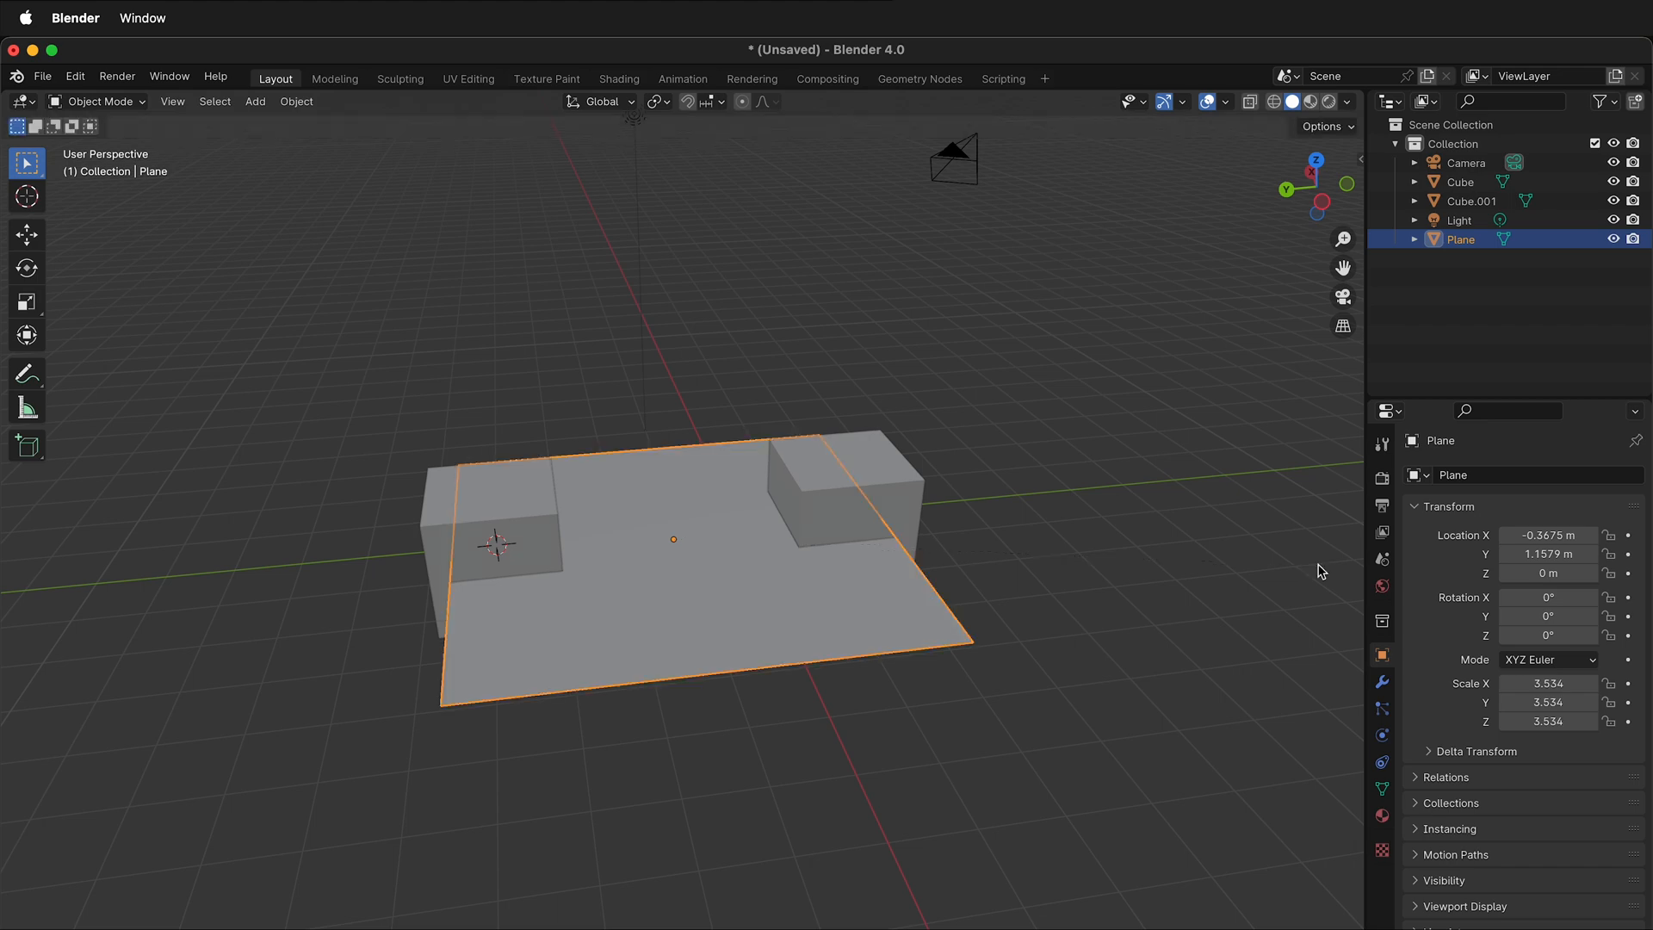
pyautogui.press('r')
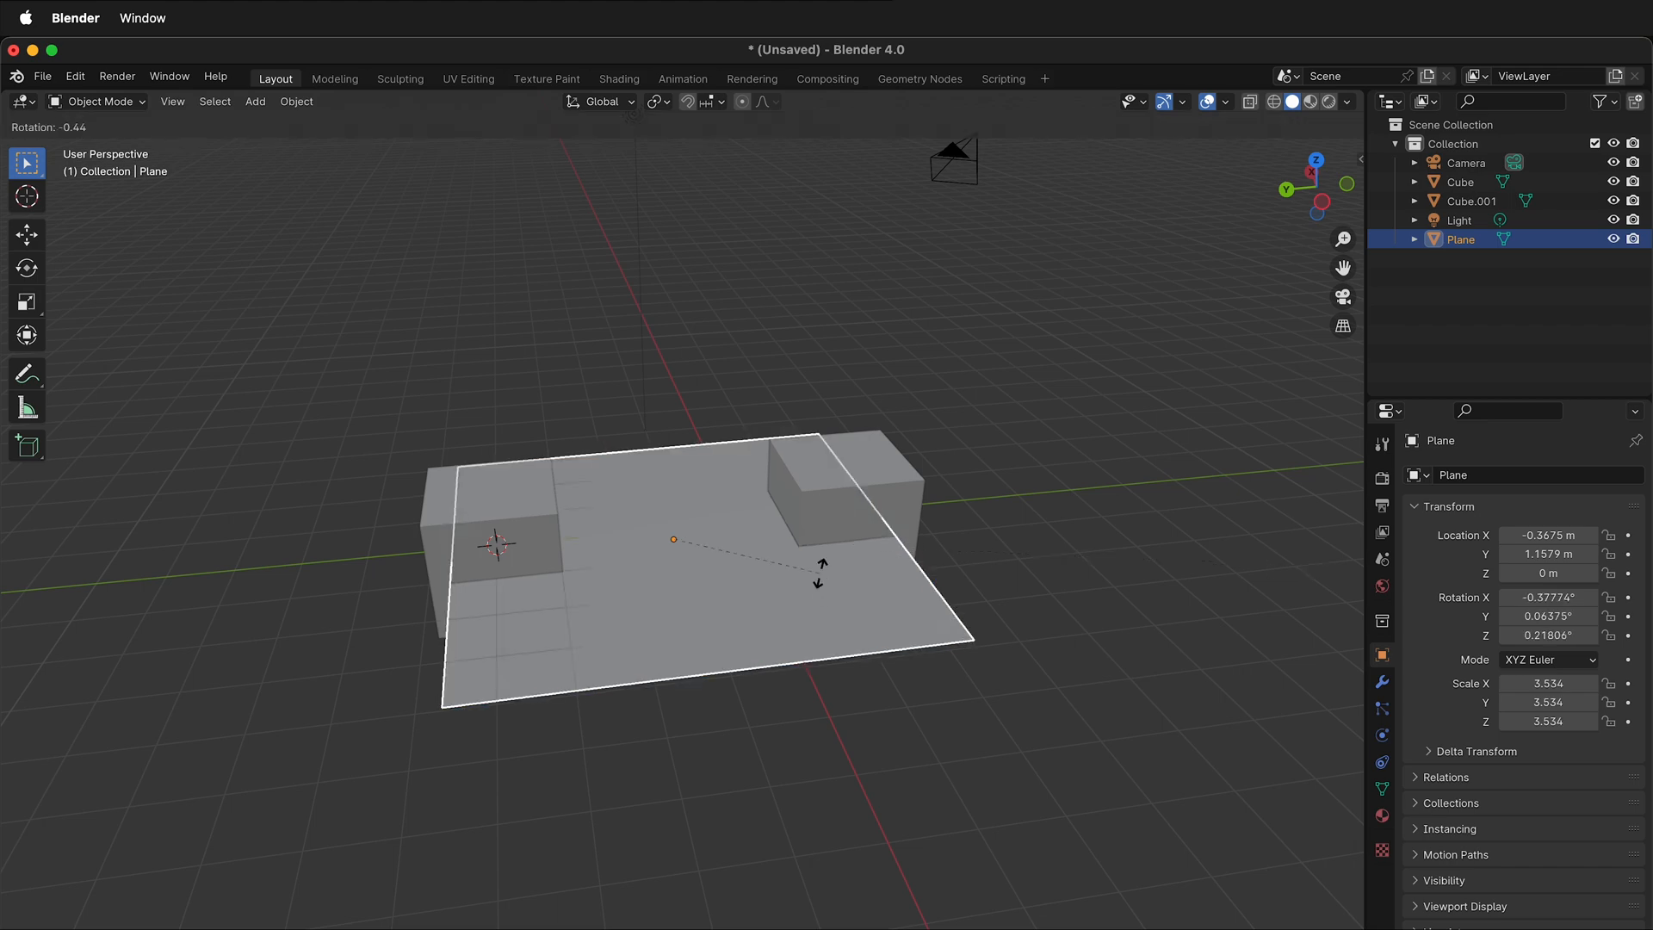
pyautogui.press('y')
pyautogui.click(891, 831)
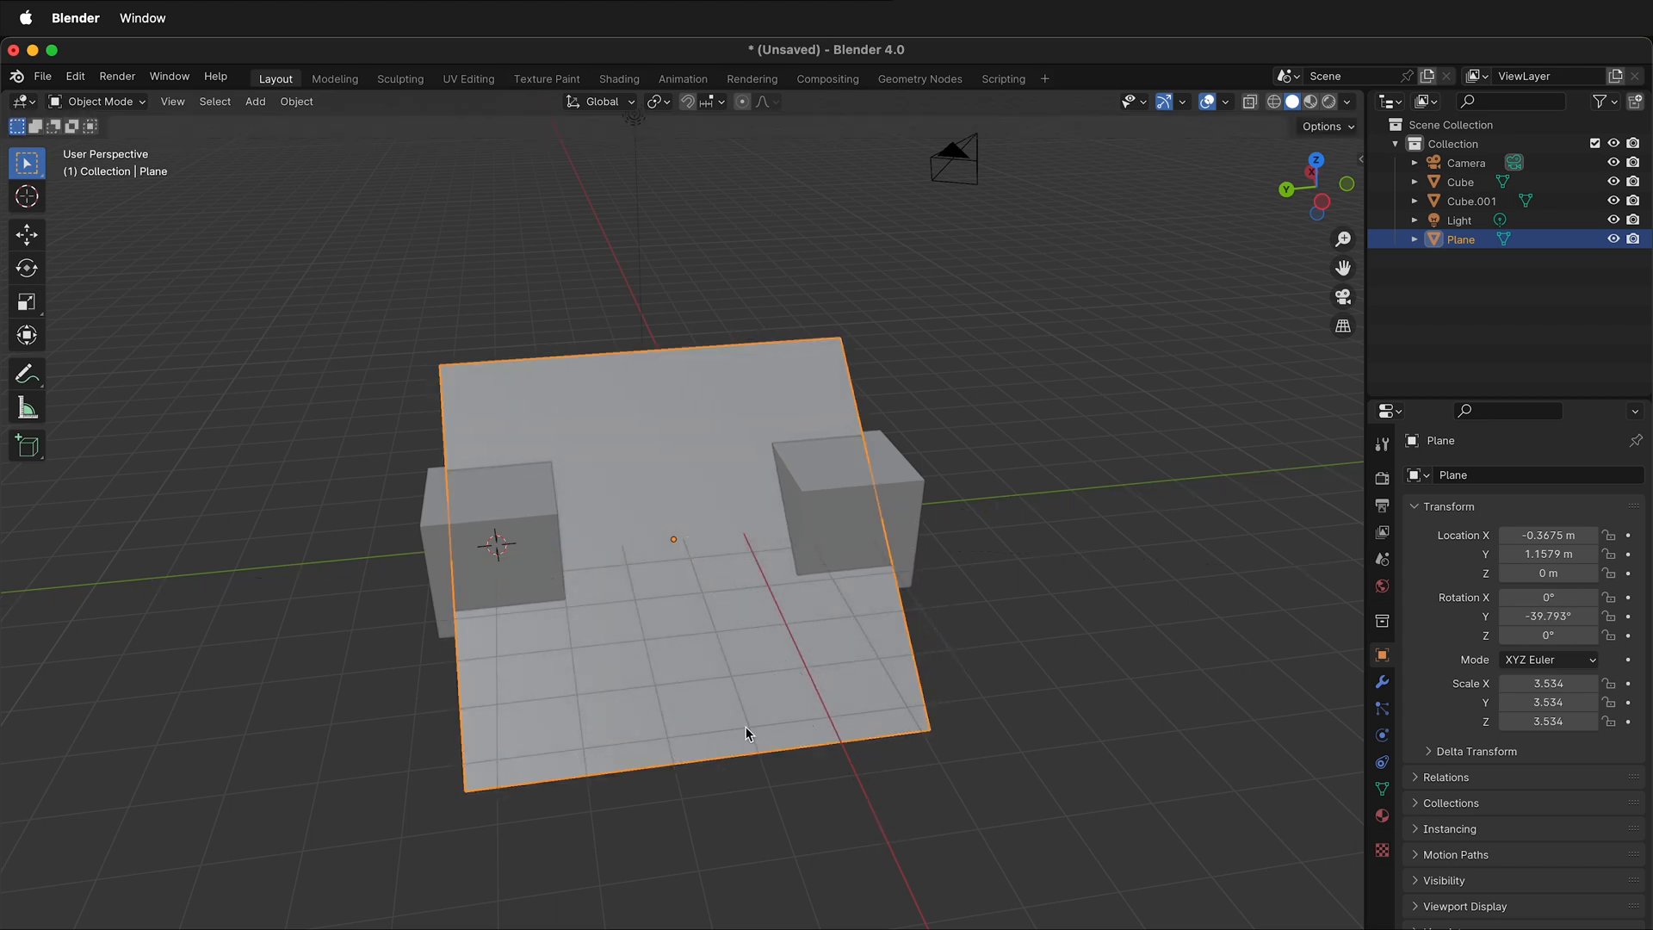
# Add a UV sphere and move it with Z locked to about X 2.413 m, Y 5.996 m.
pyautogui.moveTo(741, 730); pyautogui.dragTo(844, 712, button='middle')
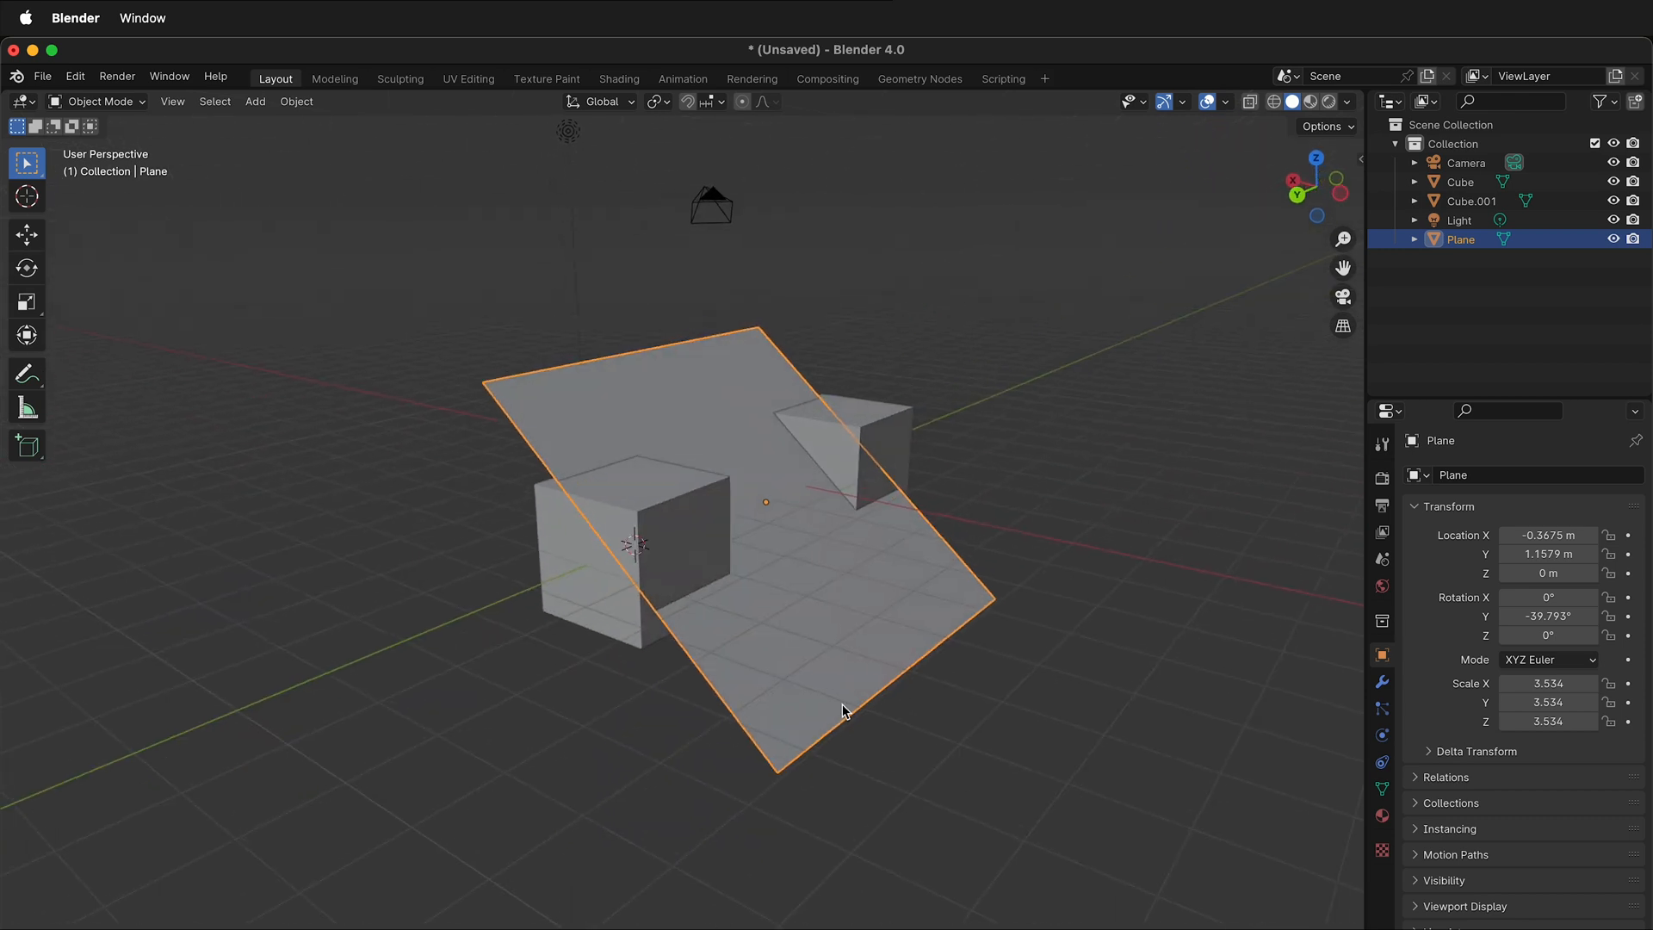
pyautogui.hotkey('shift', 'a')
pyautogui.moveTo(749, 410)
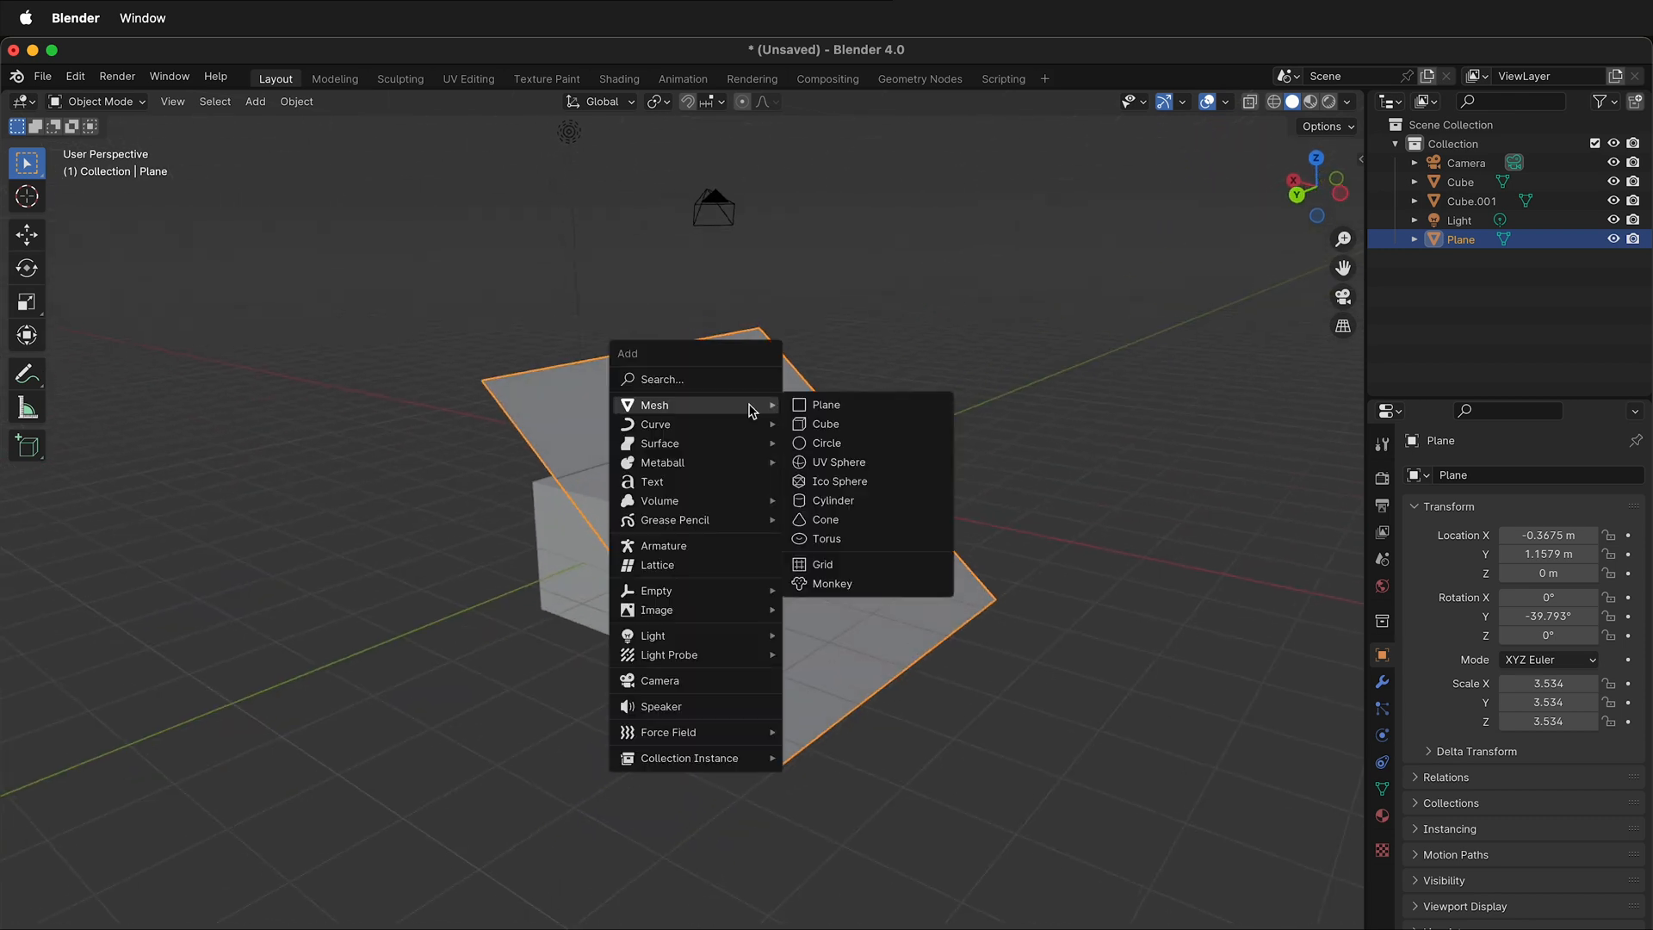
pyautogui.click(842, 470)
pyautogui.press('g')
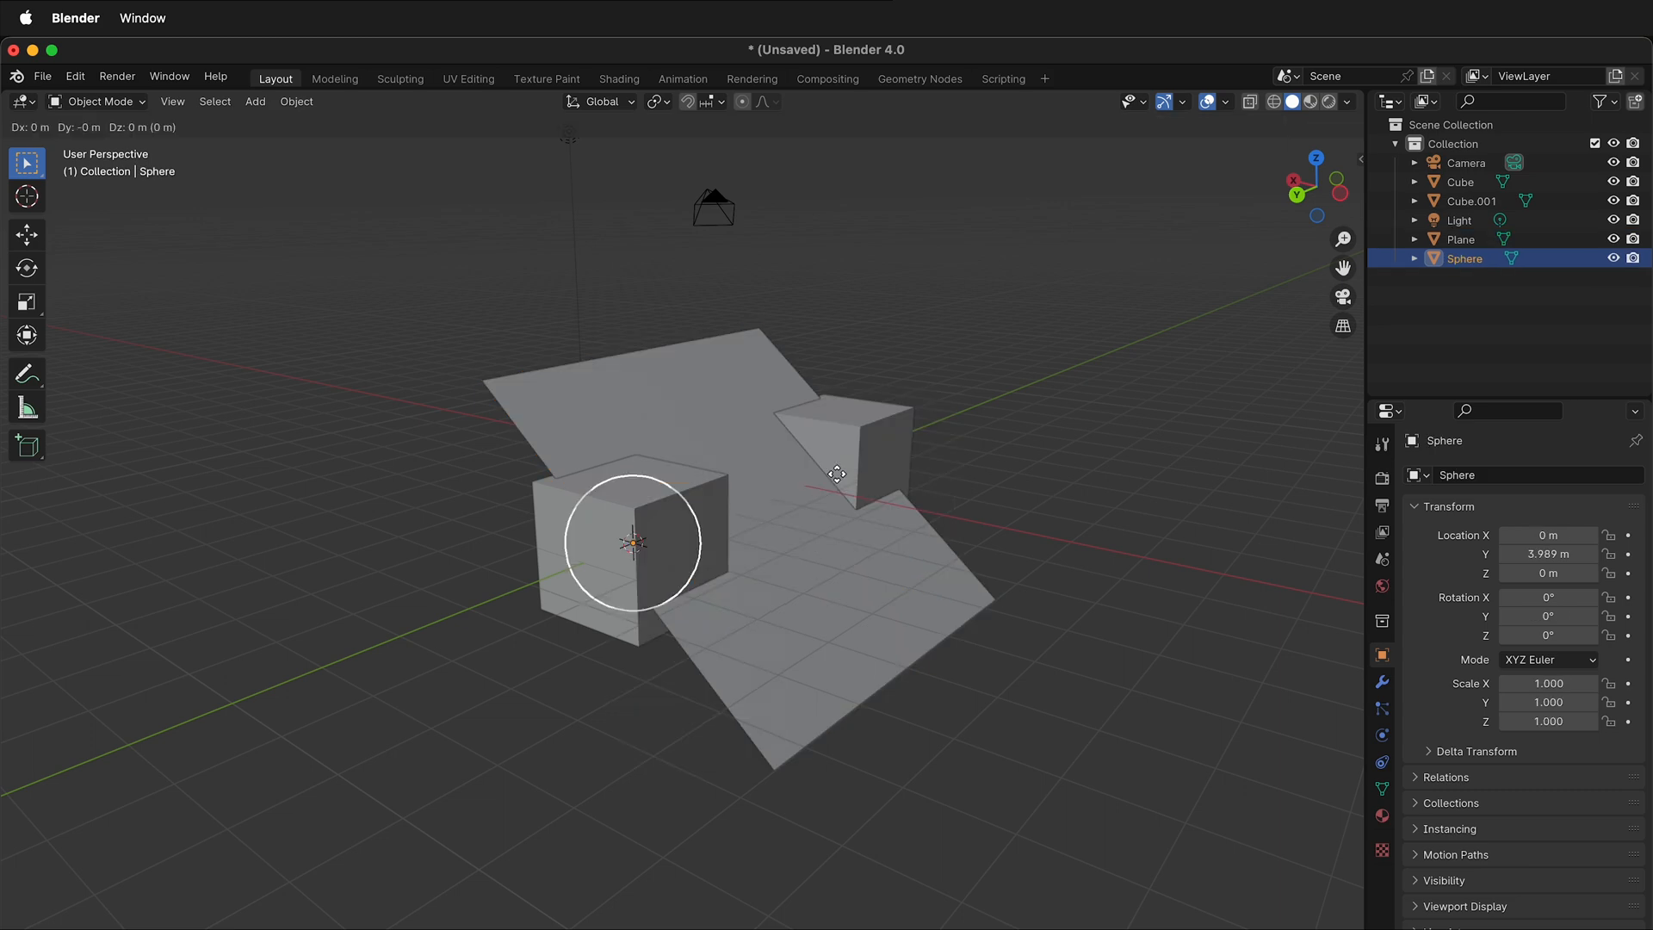
pyautogui.hotkey('shift', 'z')
pyautogui.click(624, 477)
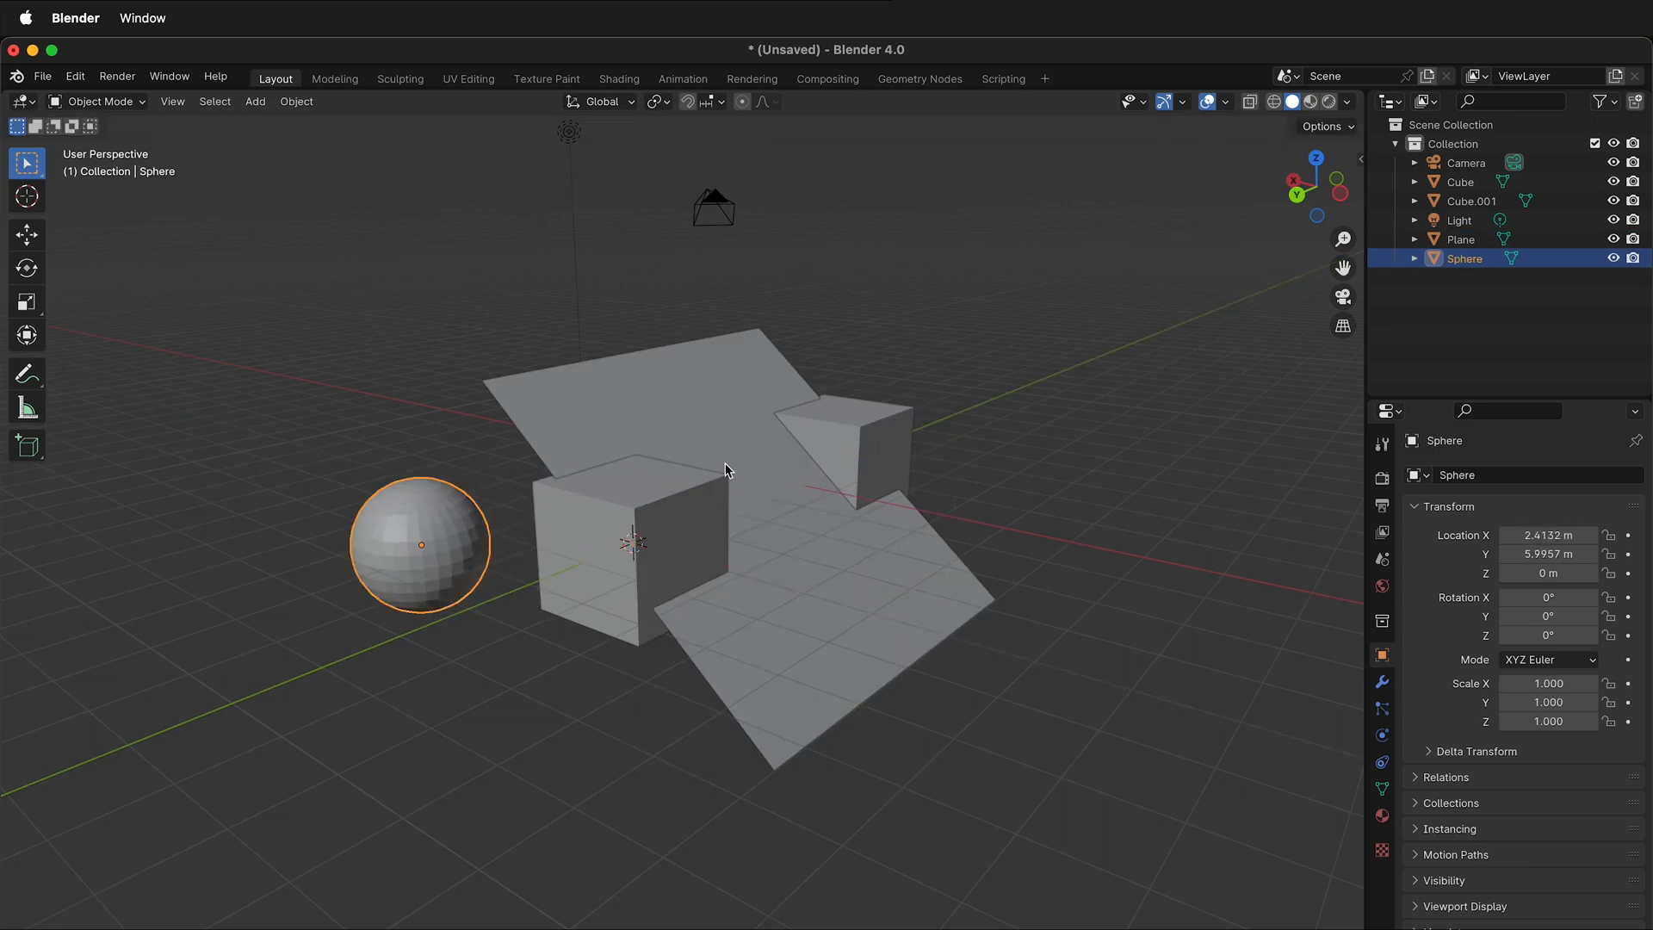
# Add a cone and move it with Z locked near the sphere, to about X 0.228 m, Y 7.410 m.
pyautogui.hotkey('shift', 'a')
pyautogui.moveTo(728, 446)
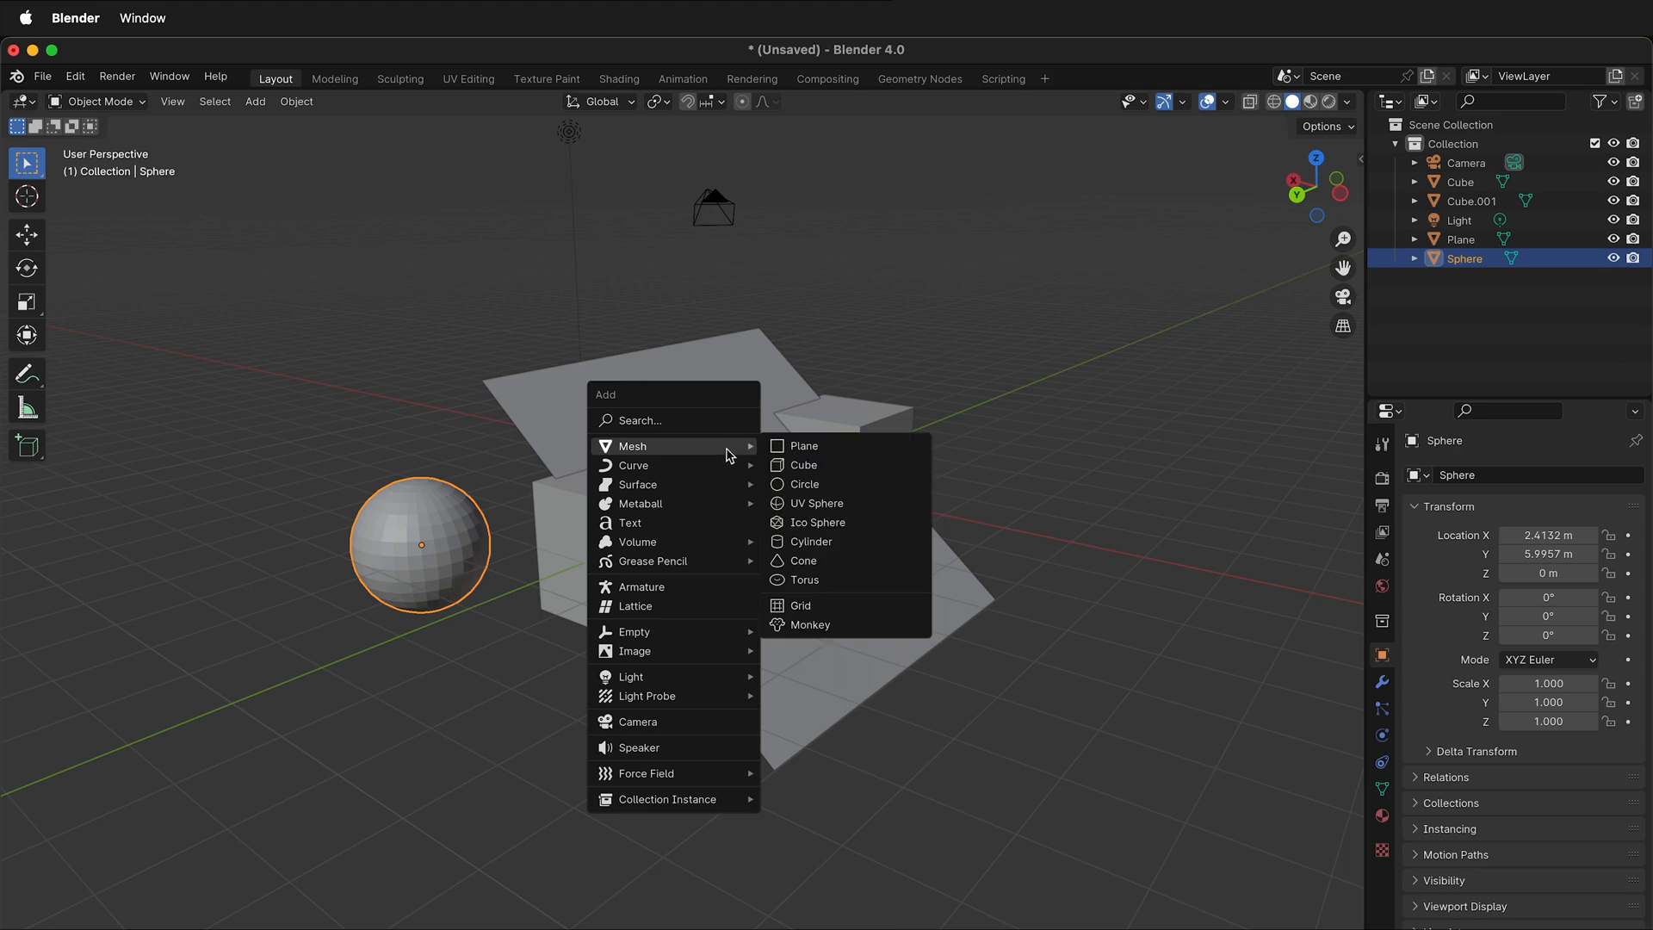
pyautogui.click(820, 560)
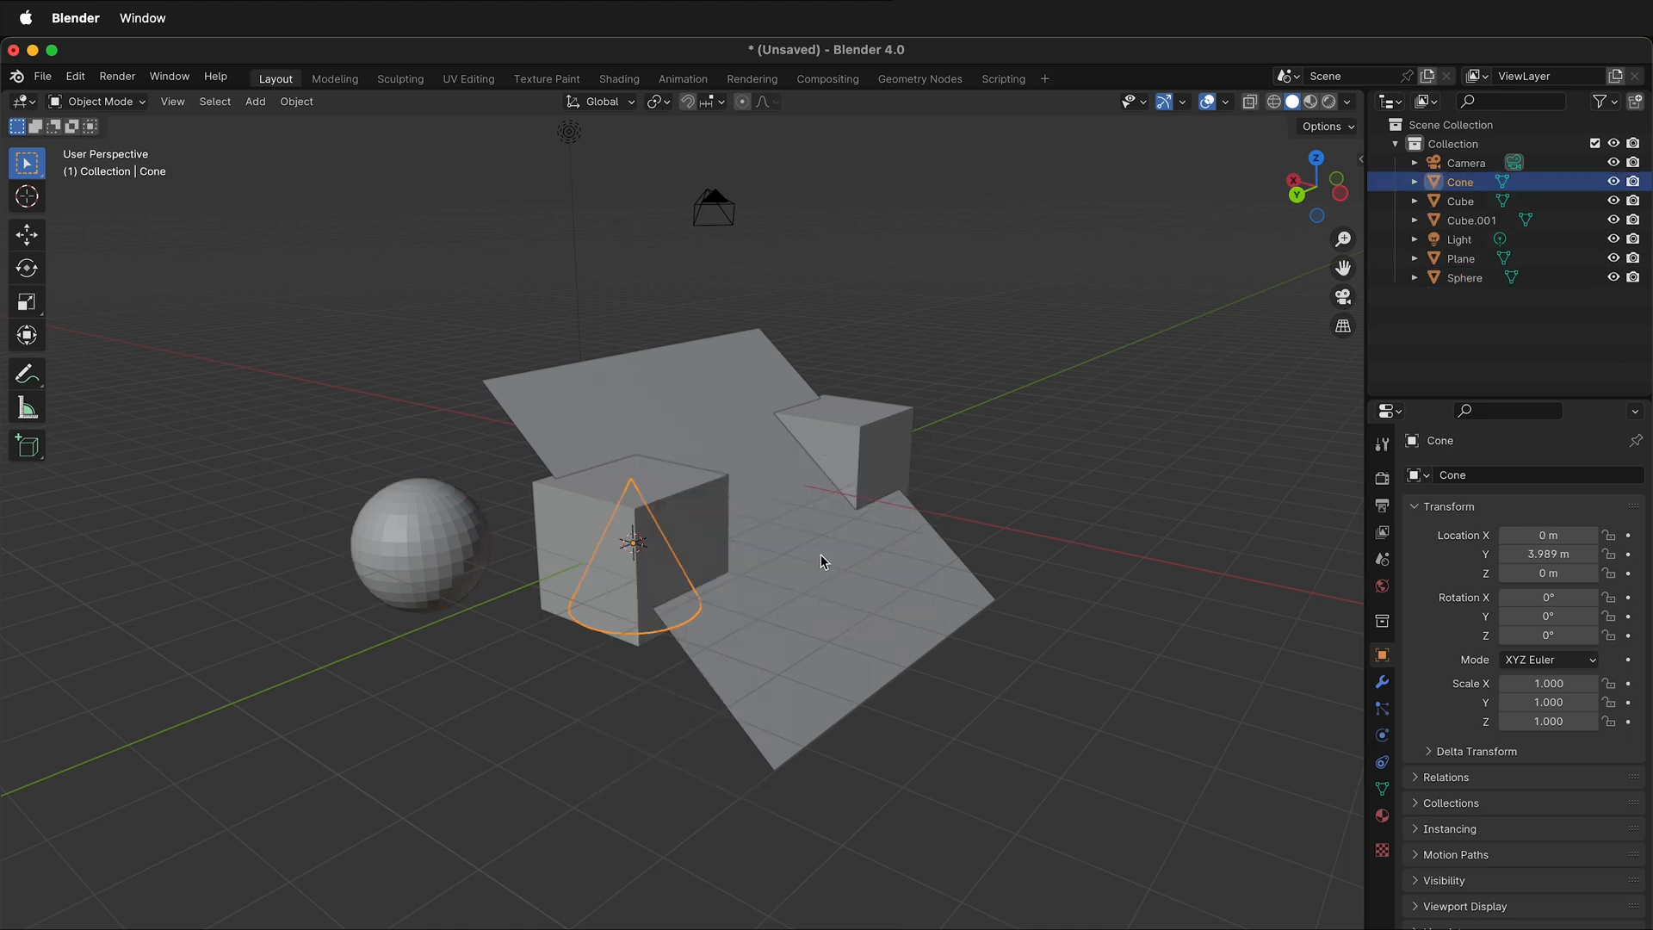
pyautogui.press('g')
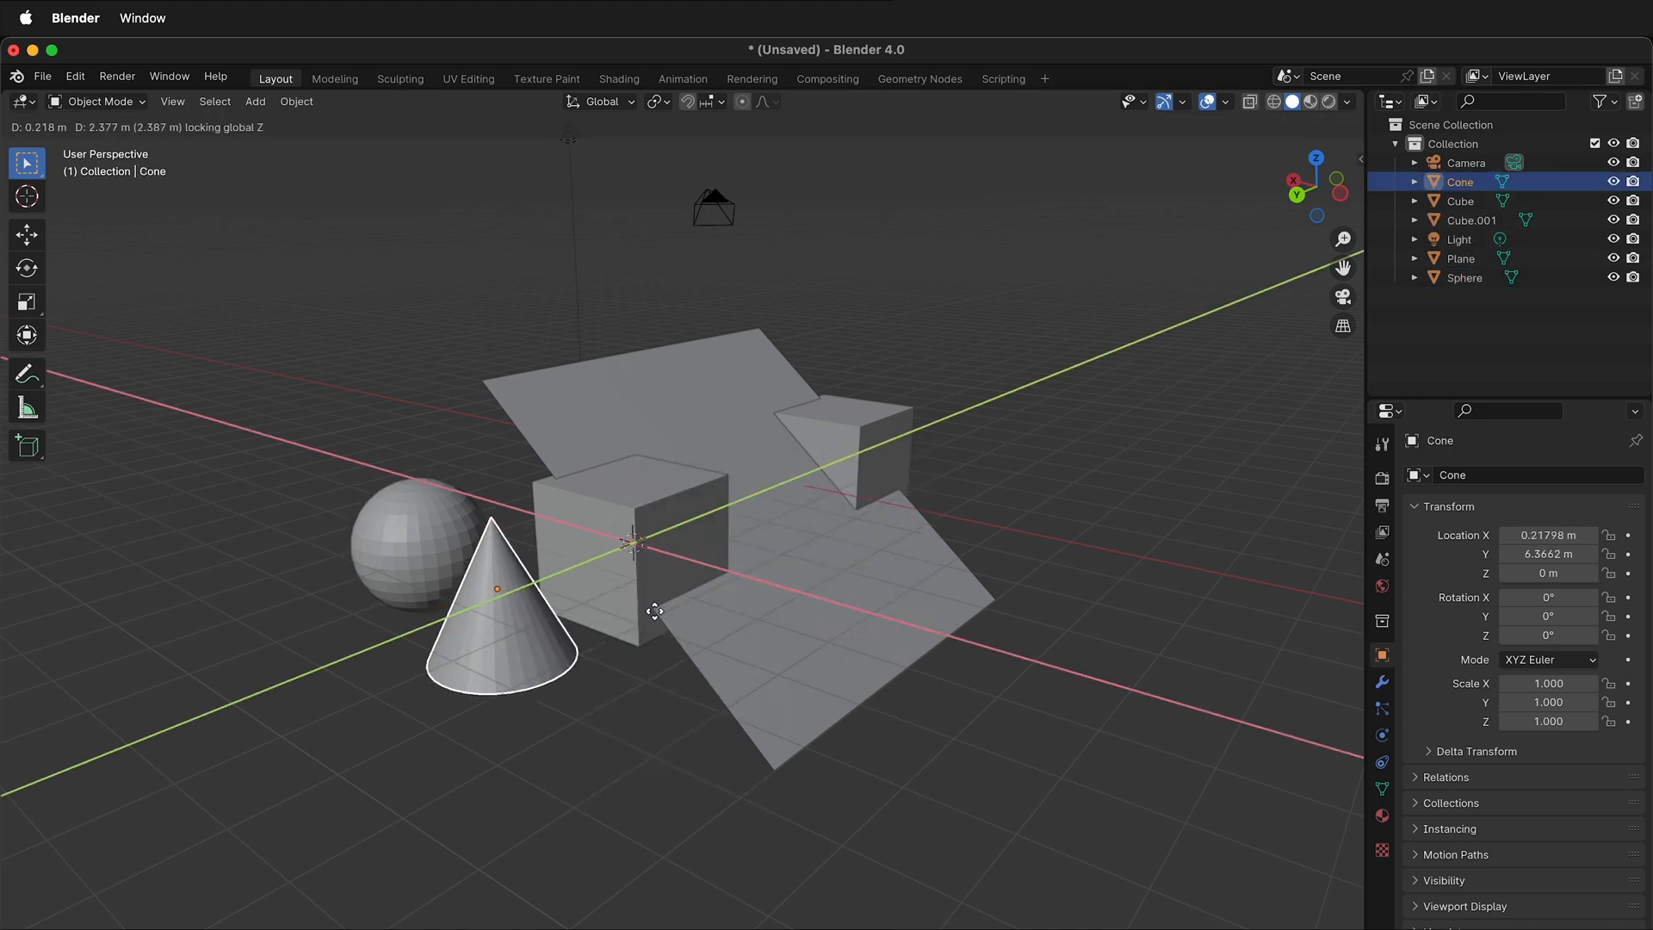
pyautogui.click(613, 631)
# Add a torus and move it with Z locked beyond the first cube, to about X -0.624 m, Y -5.429 m.
pyautogui.moveTo(745, 607); pyautogui.dragTo(575, 601, button='middle')
pyautogui.moveTo(626, 497); pyautogui.dragTo(723, 551, button='middle')
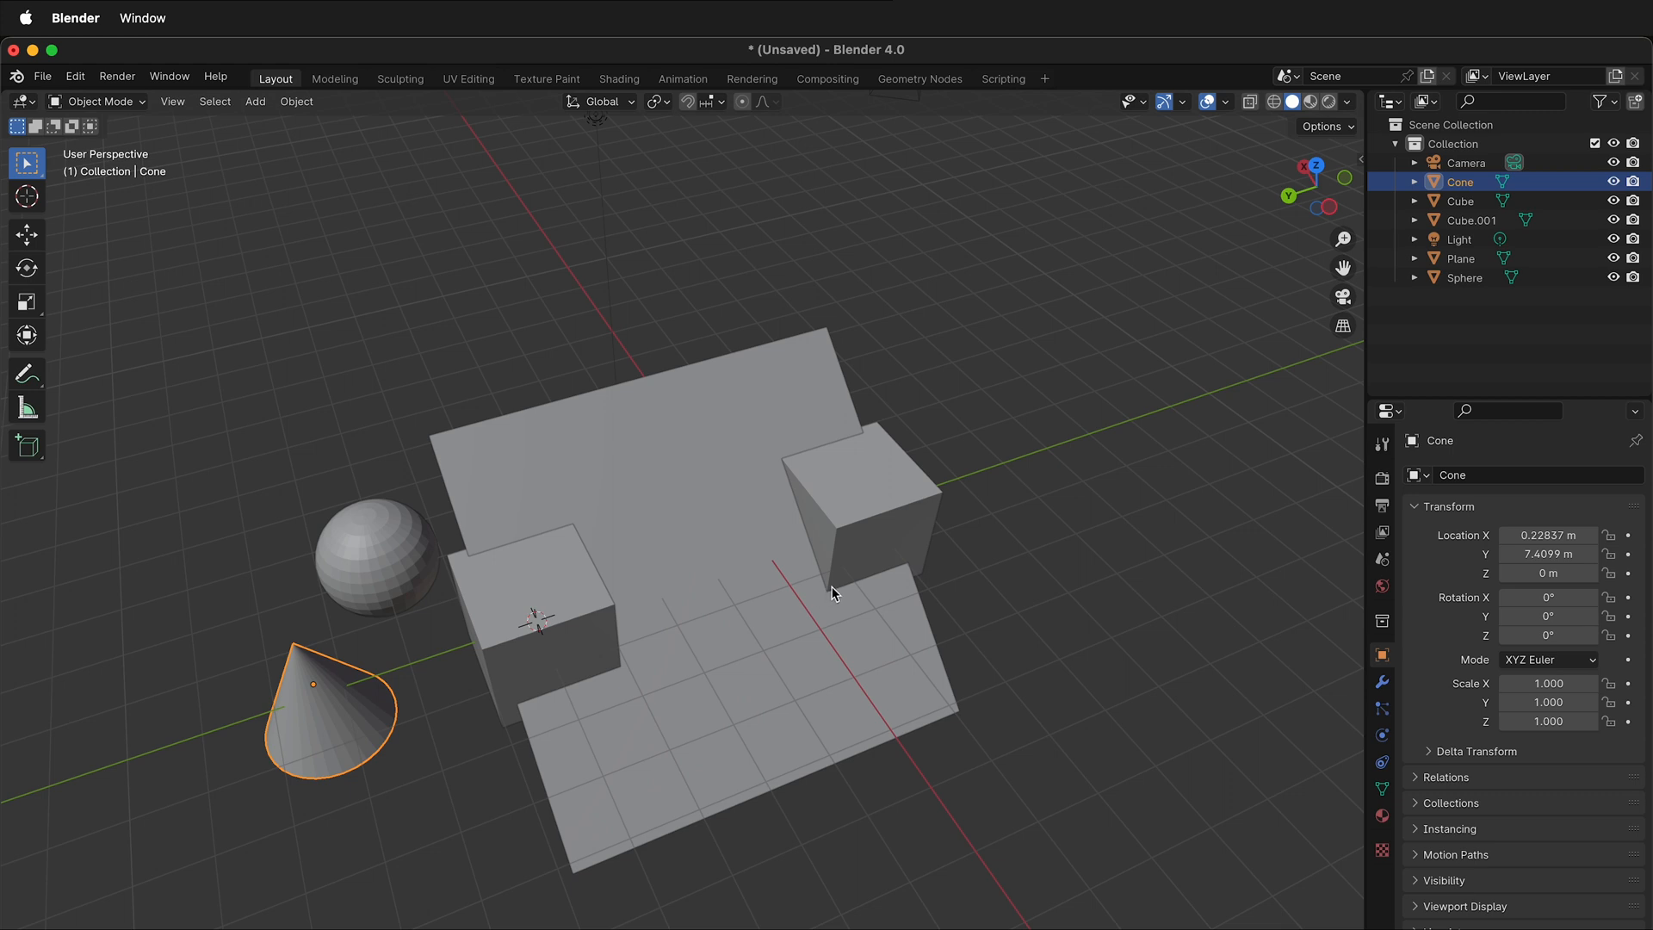
pyautogui.hotkey('shift', 'a')
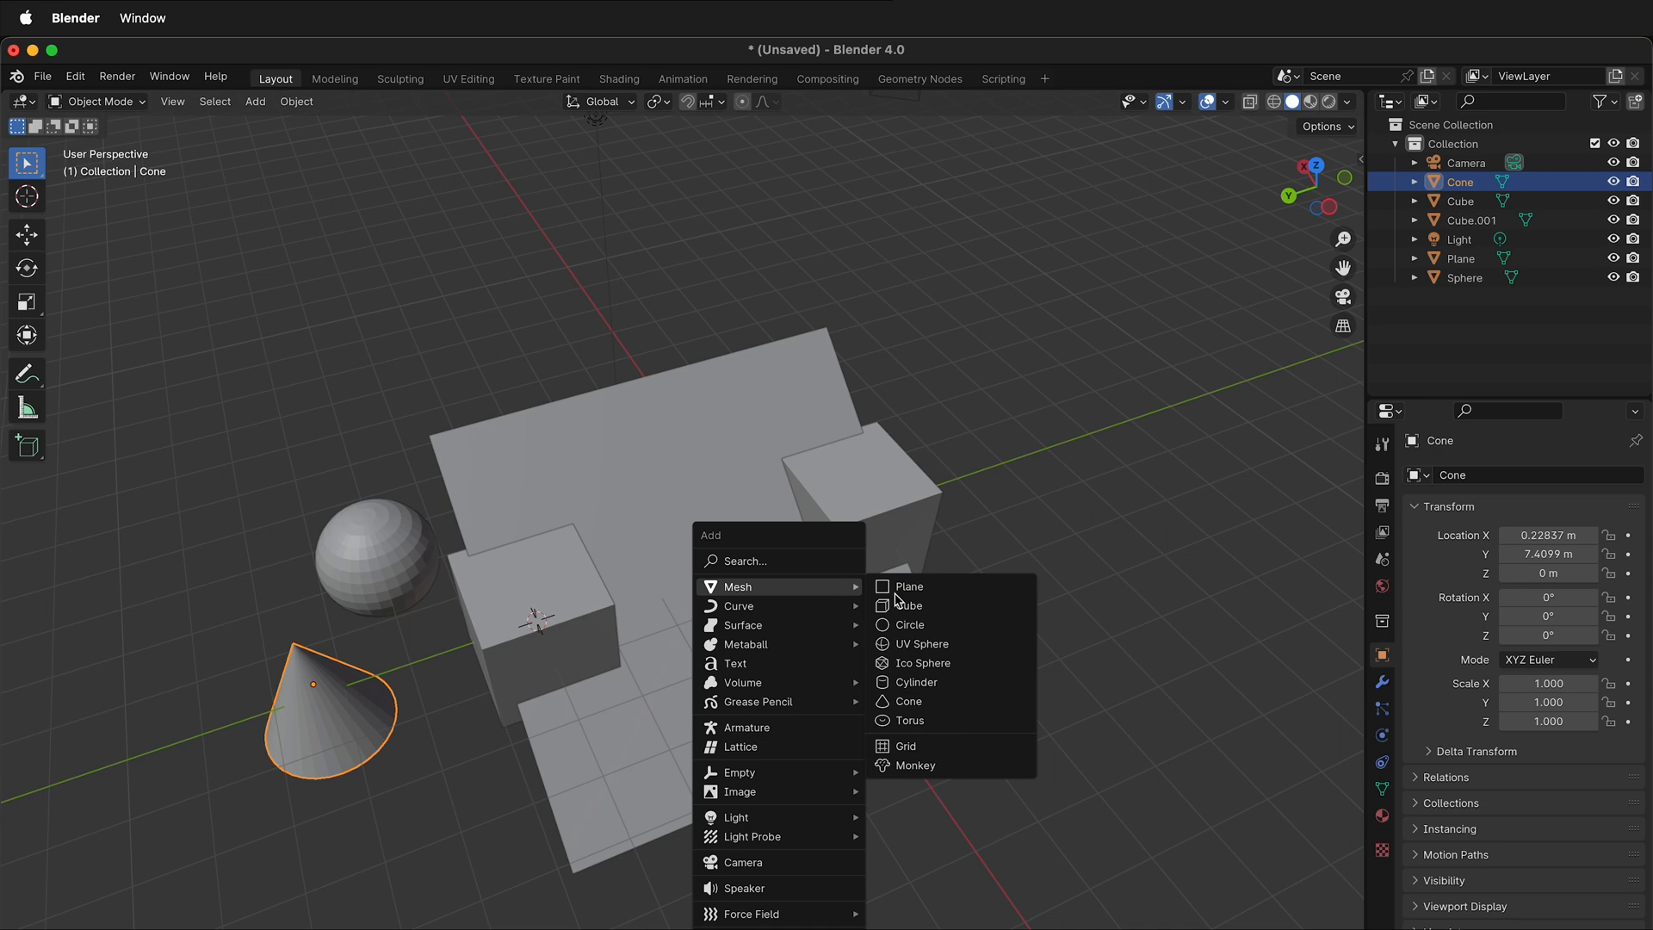
pyautogui.click(904, 720)
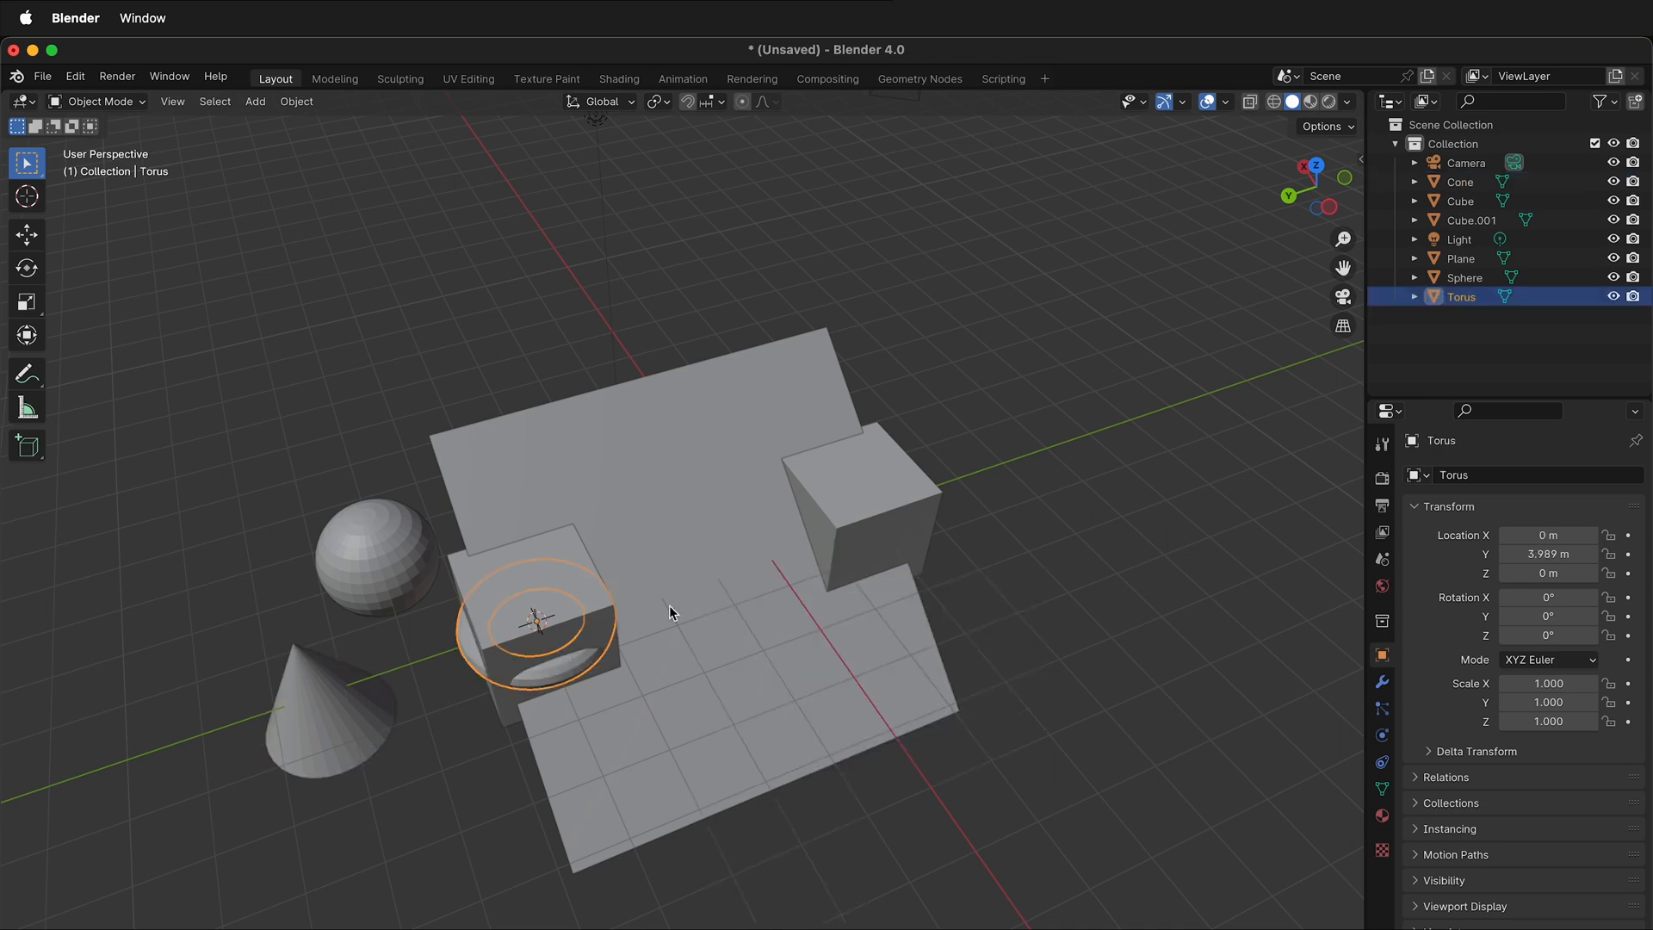
pyautogui.press('g')
pyautogui.click(1244, 436)
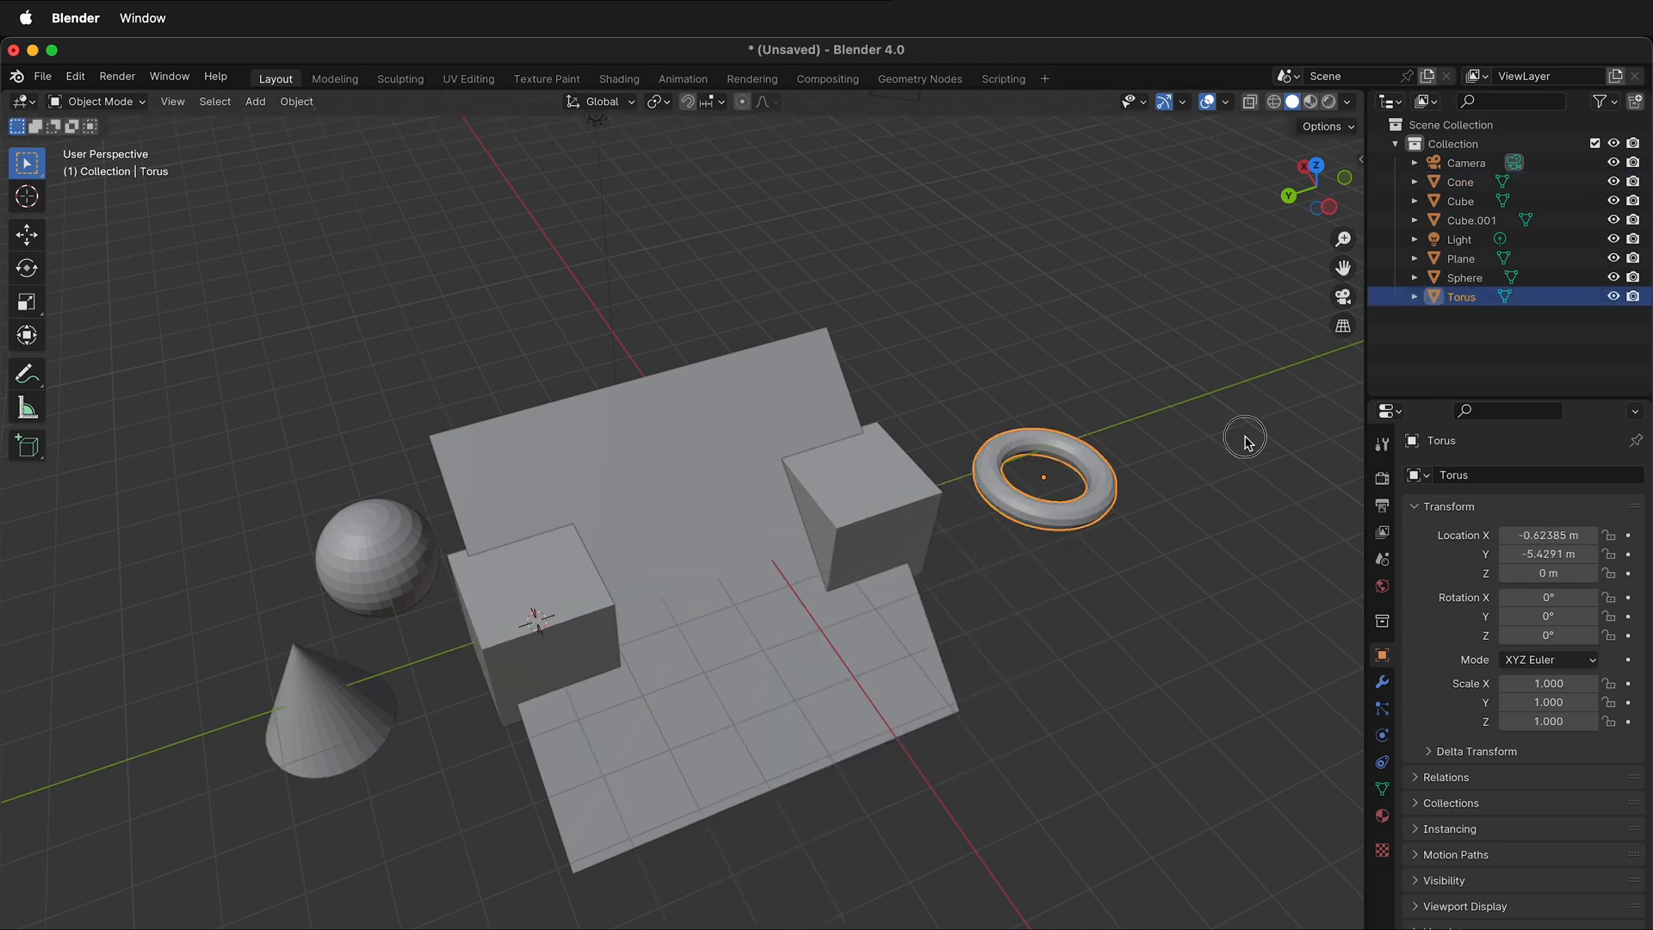
# Add a monkey mesh and move it with Z locked in front of the torus, to about X -2.643 m, Y -2.543 m.
pyautogui.moveTo(907, 505); pyautogui.dragTo(590, 647, button='middle')
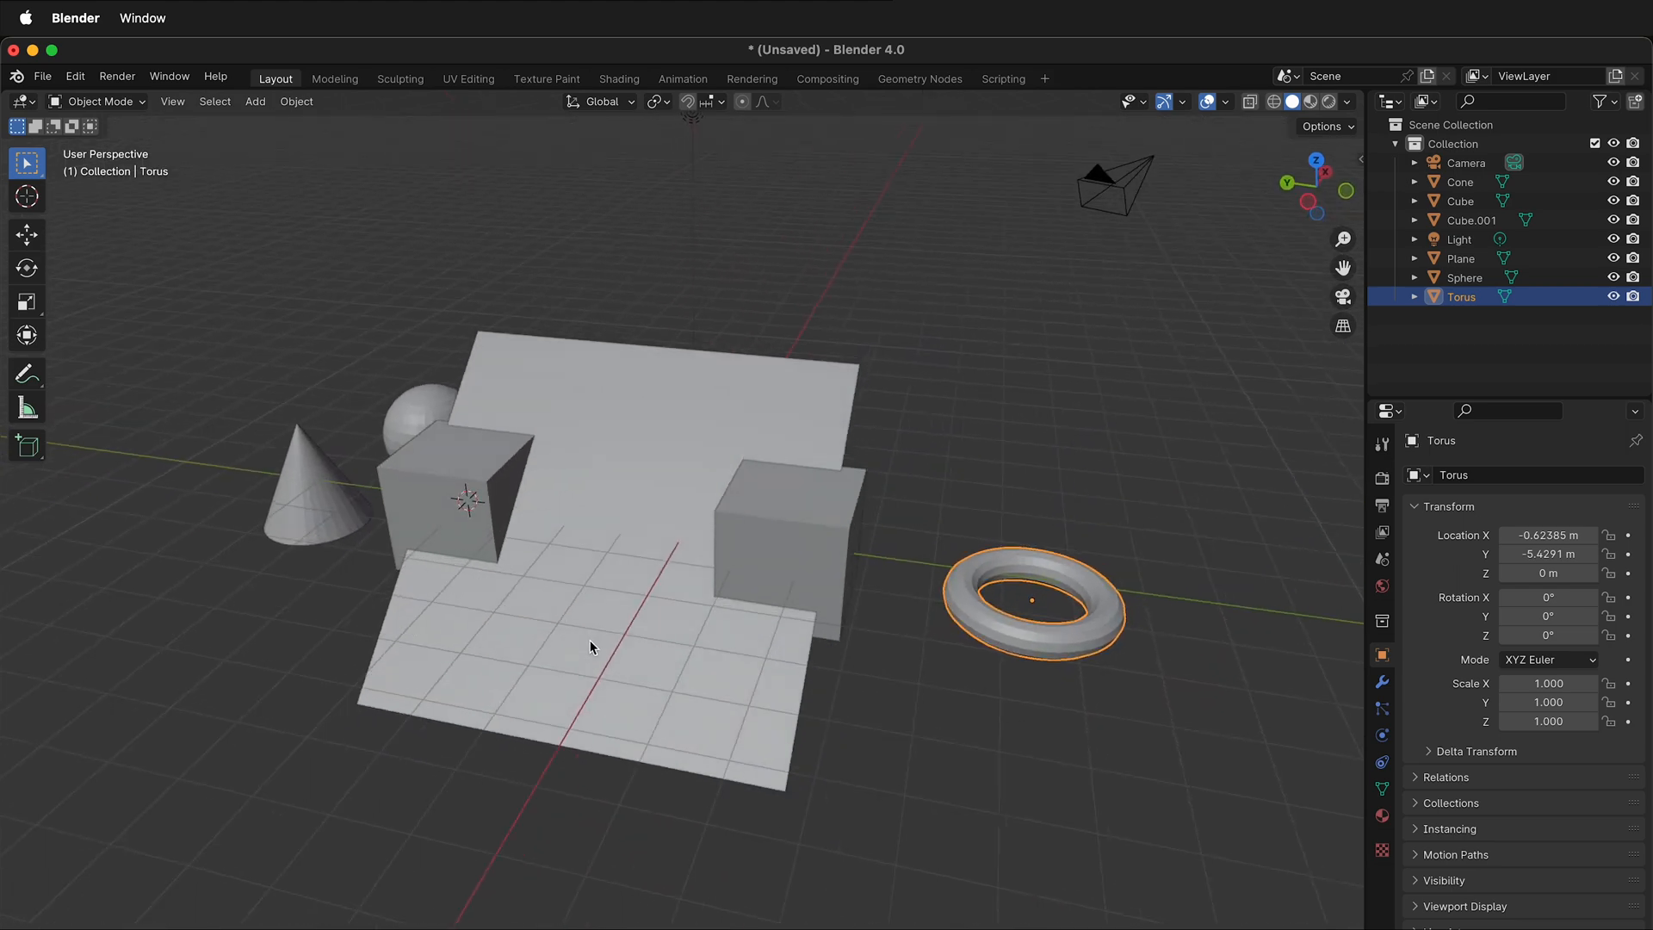
pyautogui.hotkey('shift', 'a')
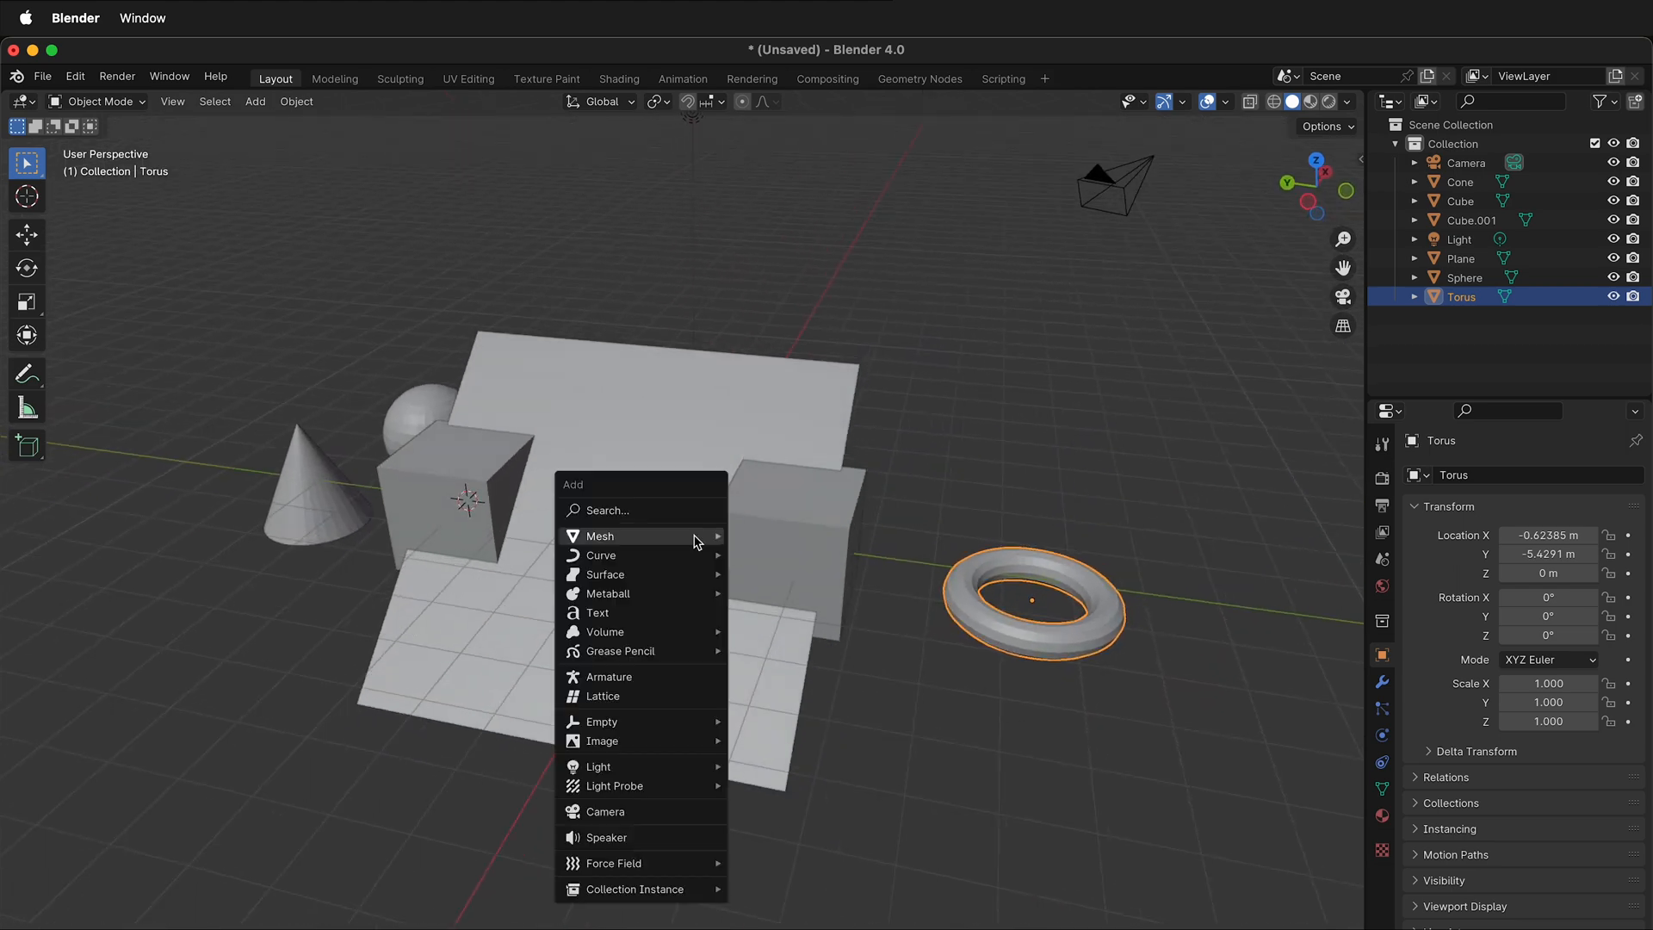
pyautogui.moveTo(694, 535)
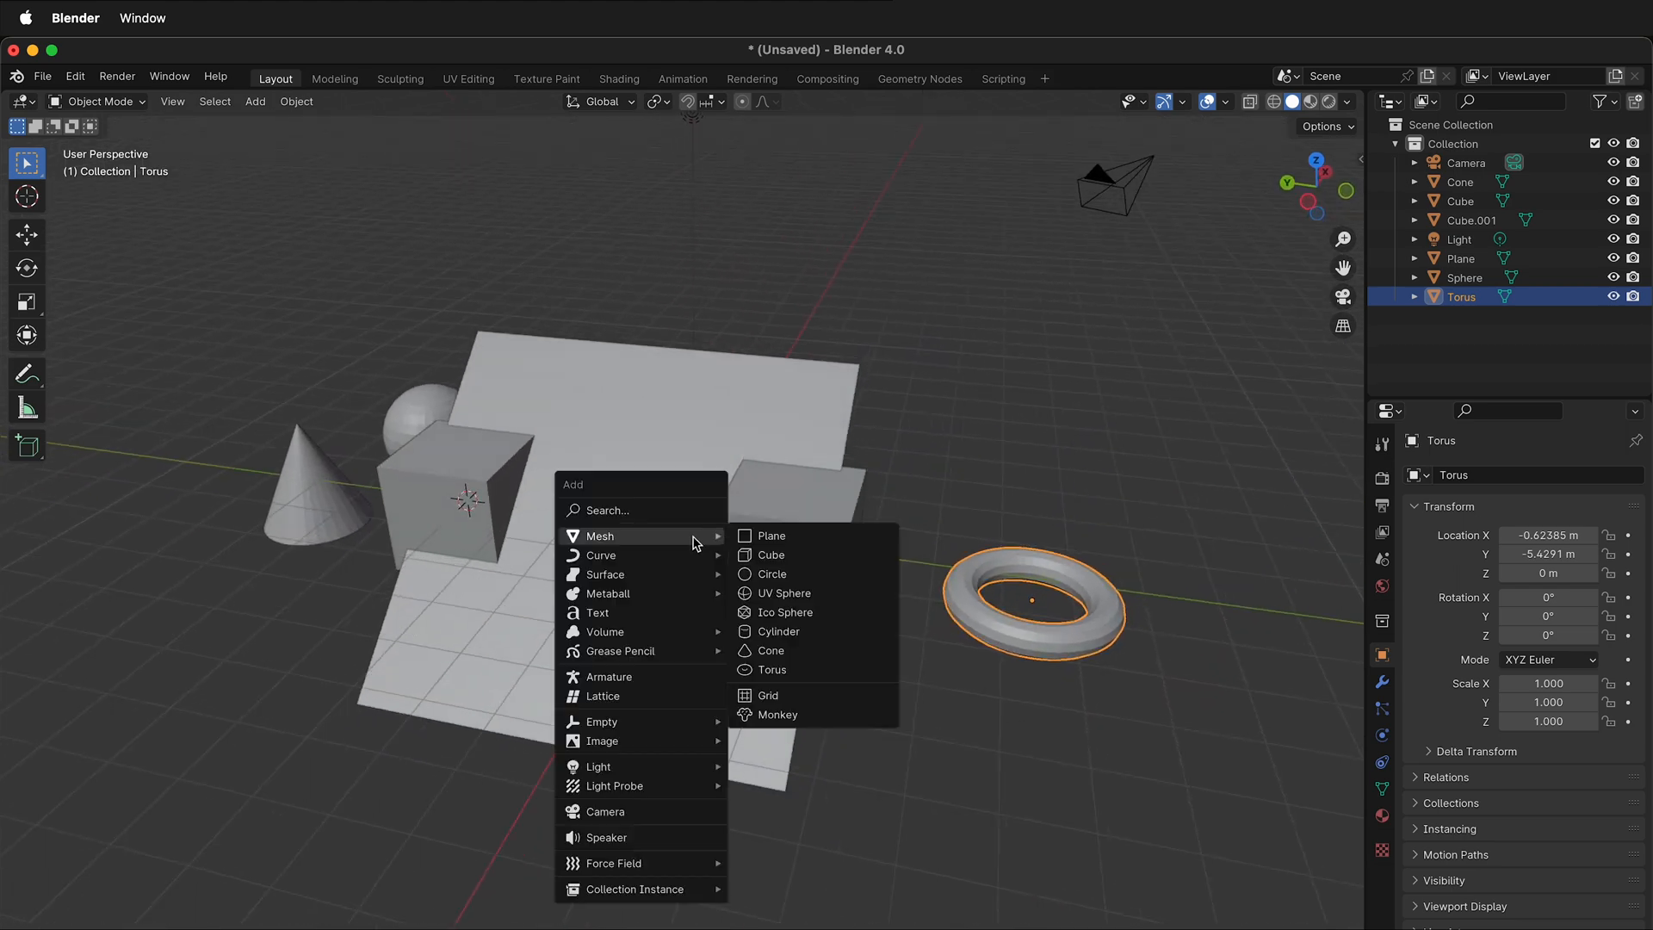
pyautogui.click(791, 714)
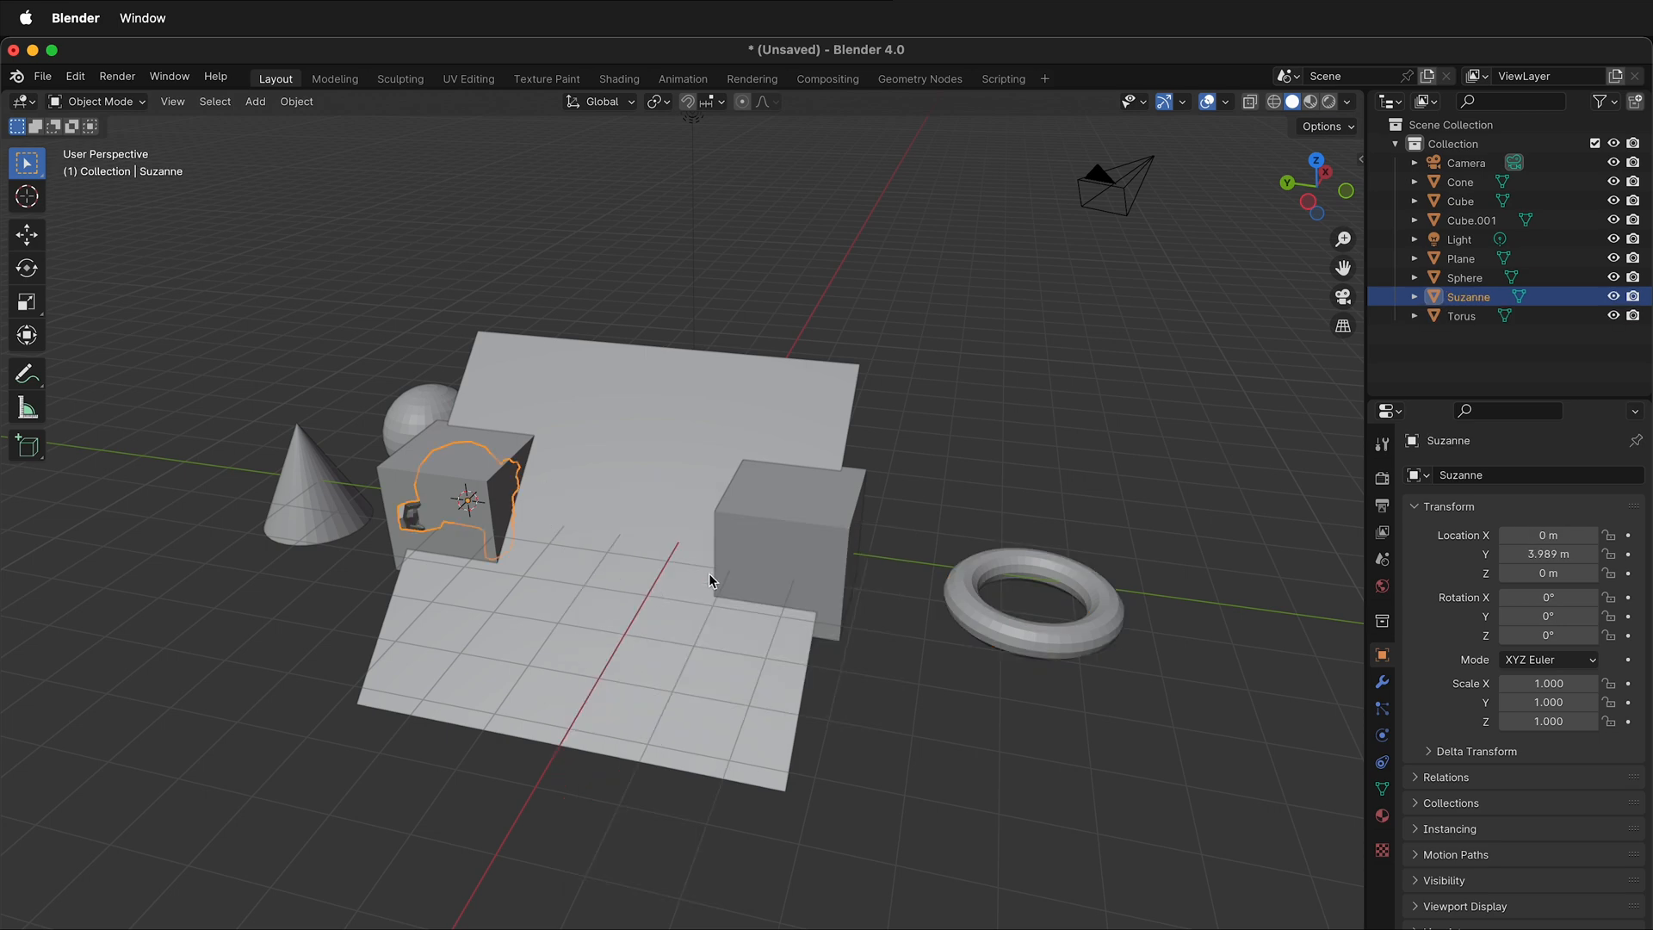
pyautogui.moveTo(715, 582); pyautogui.dragTo(814, 570, button='middle')
pyautogui.press('g')
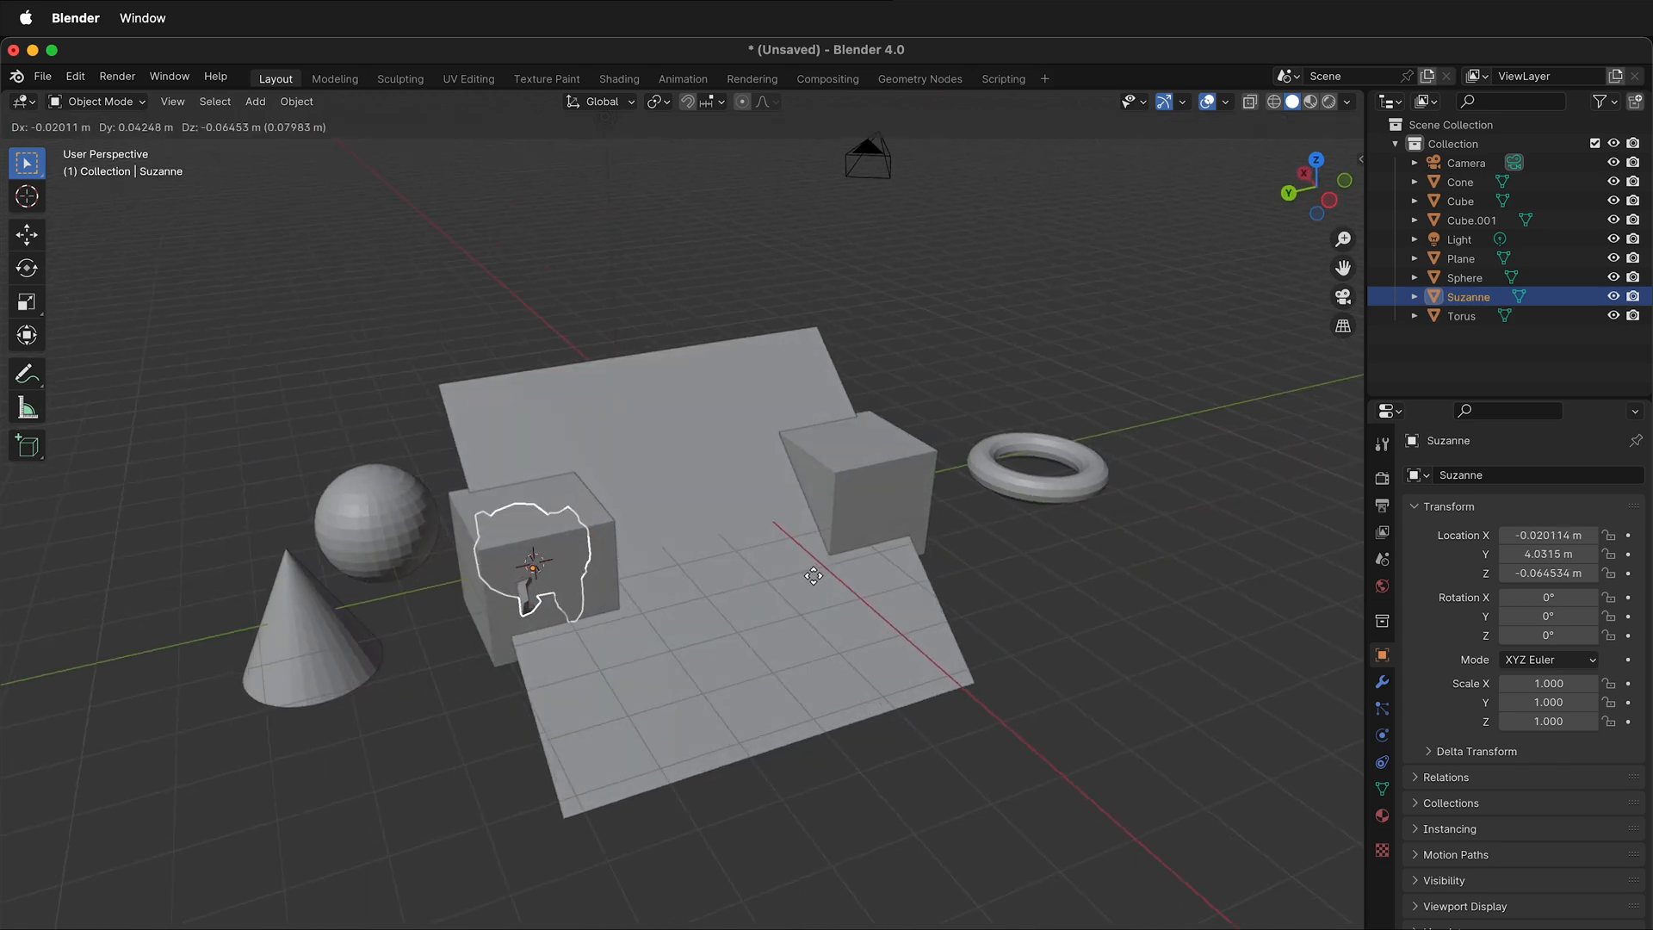
pyautogui.click(1266, 558)
# Rotate the monkey about the global Z axis to about -143.35°.
pyautogui.press('r')
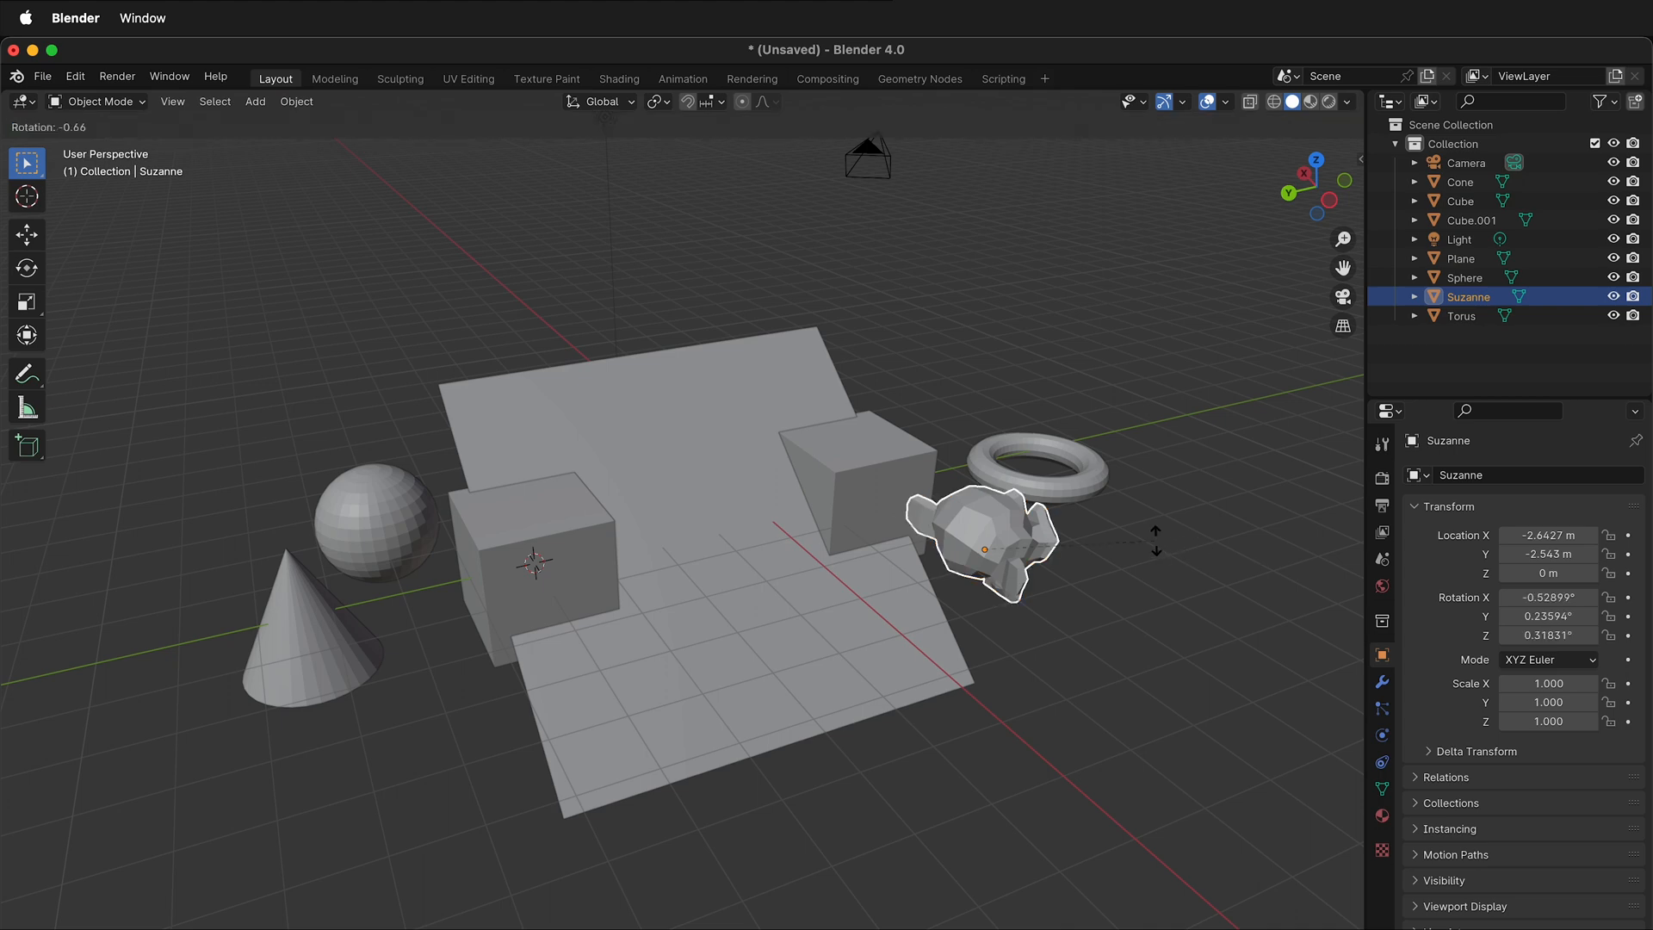
pyautogui.press('z')
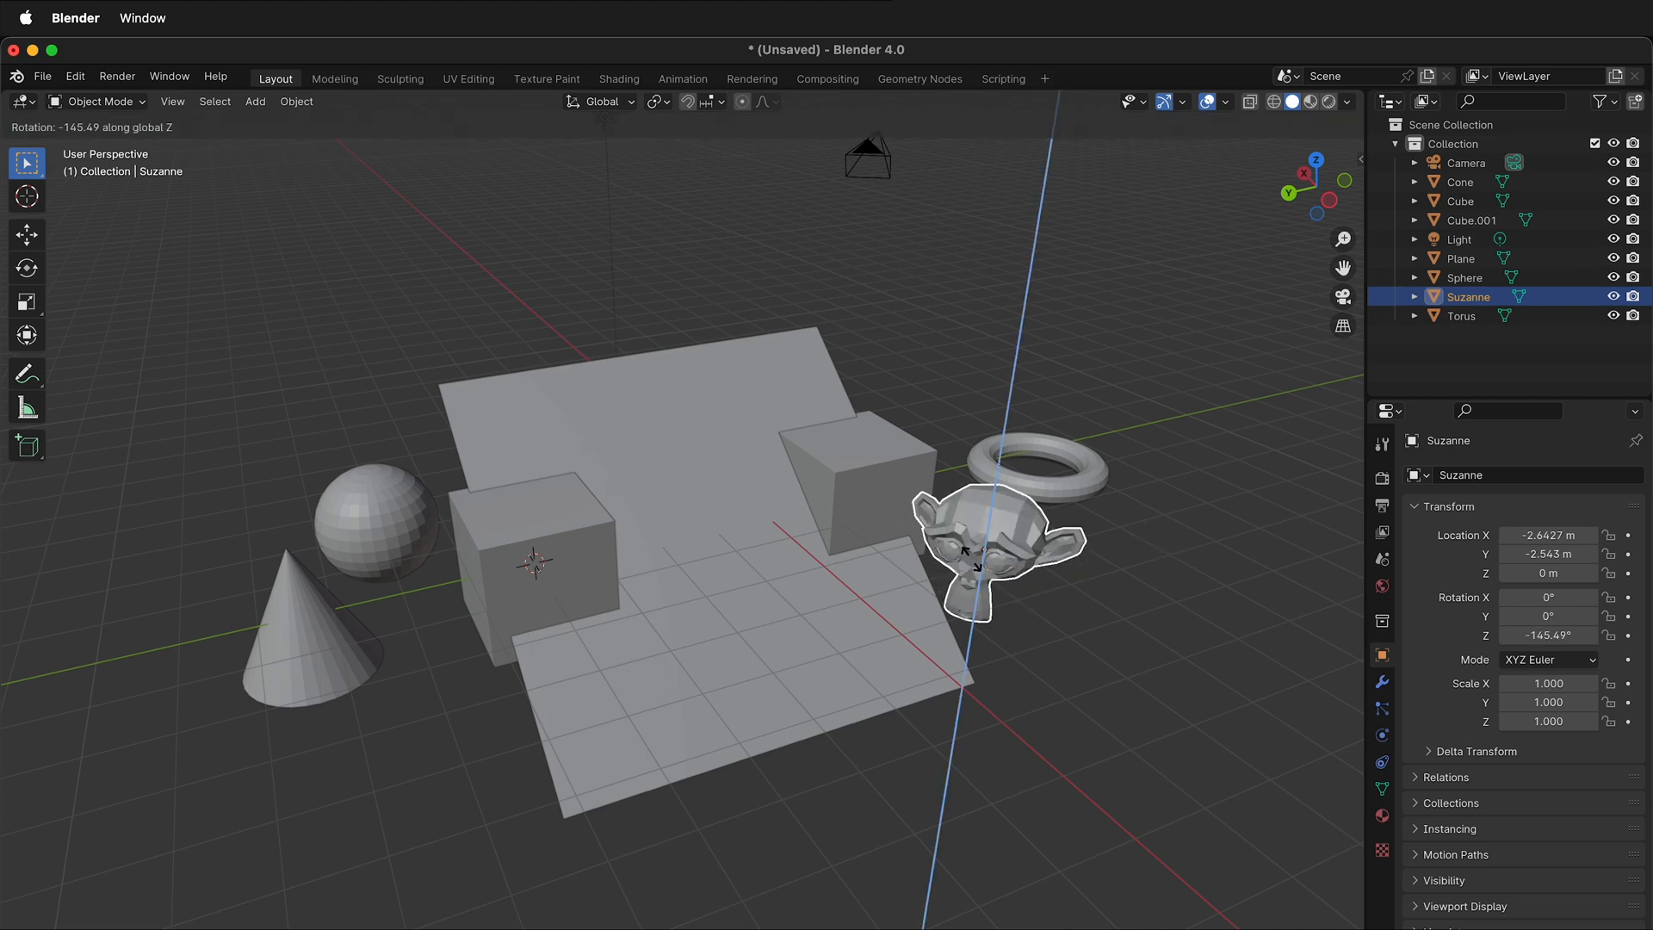
pyautogui.click(1042, 570)
# Apply Shade Smooth to the monkey.
pyautogui.scroll(6, 1042, 569)
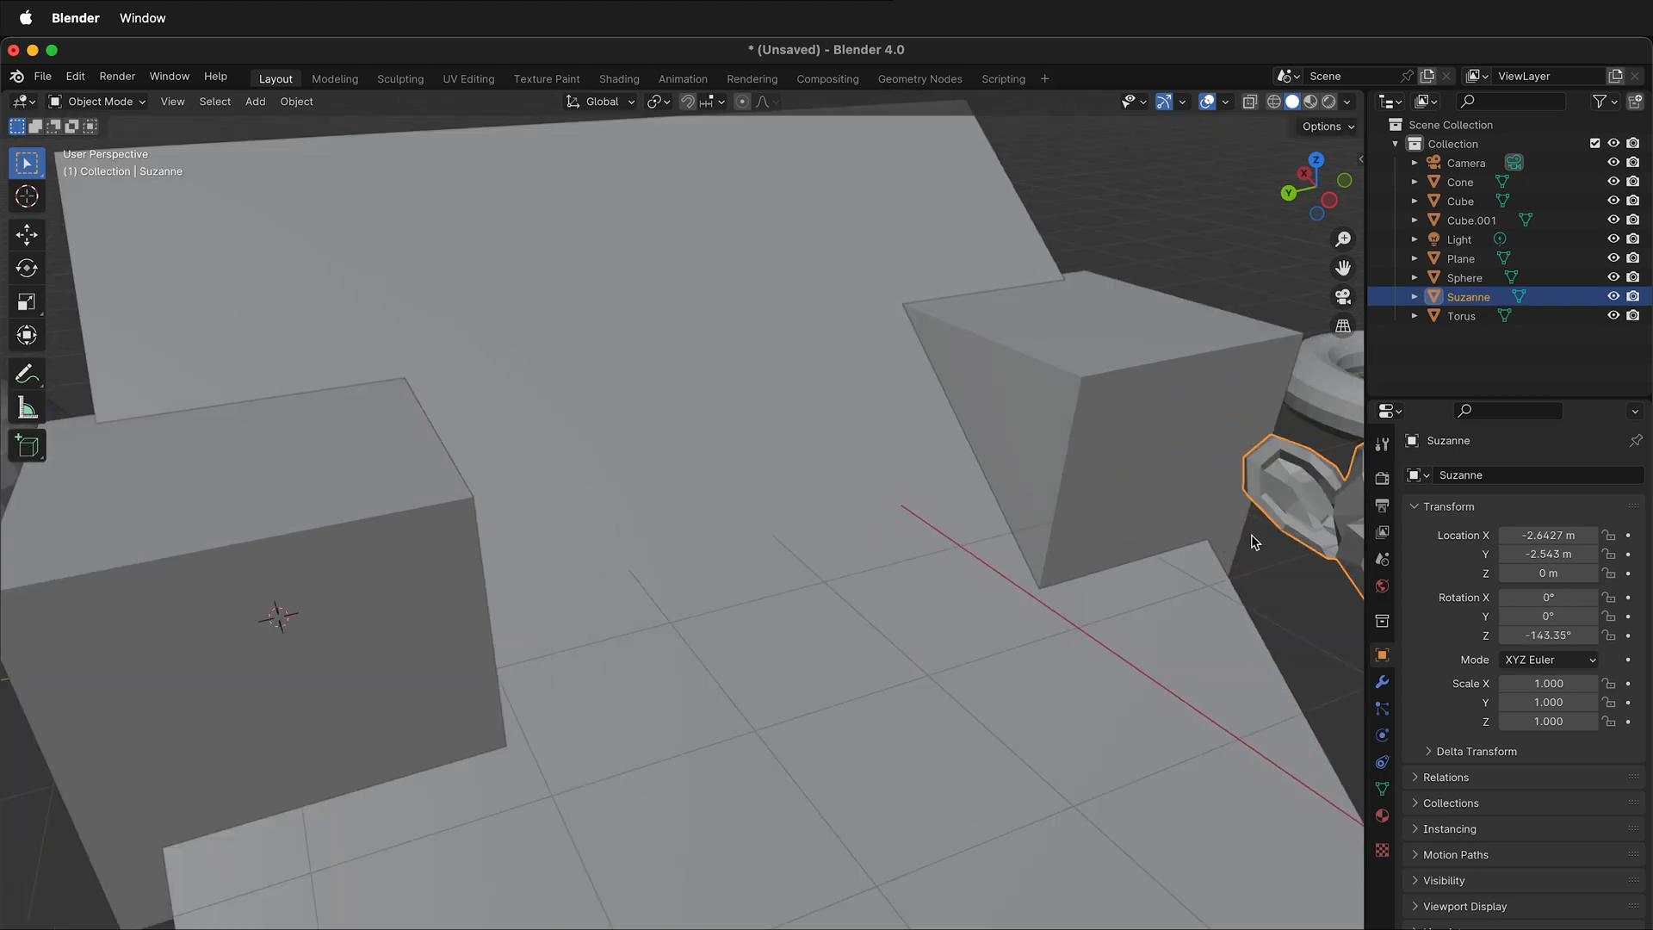
pyautogui.moveTo(1251, 536); pyautogui.dragTo(1142, 500, button='middle')
pyautogui.scroll(-5, 1138, 501)
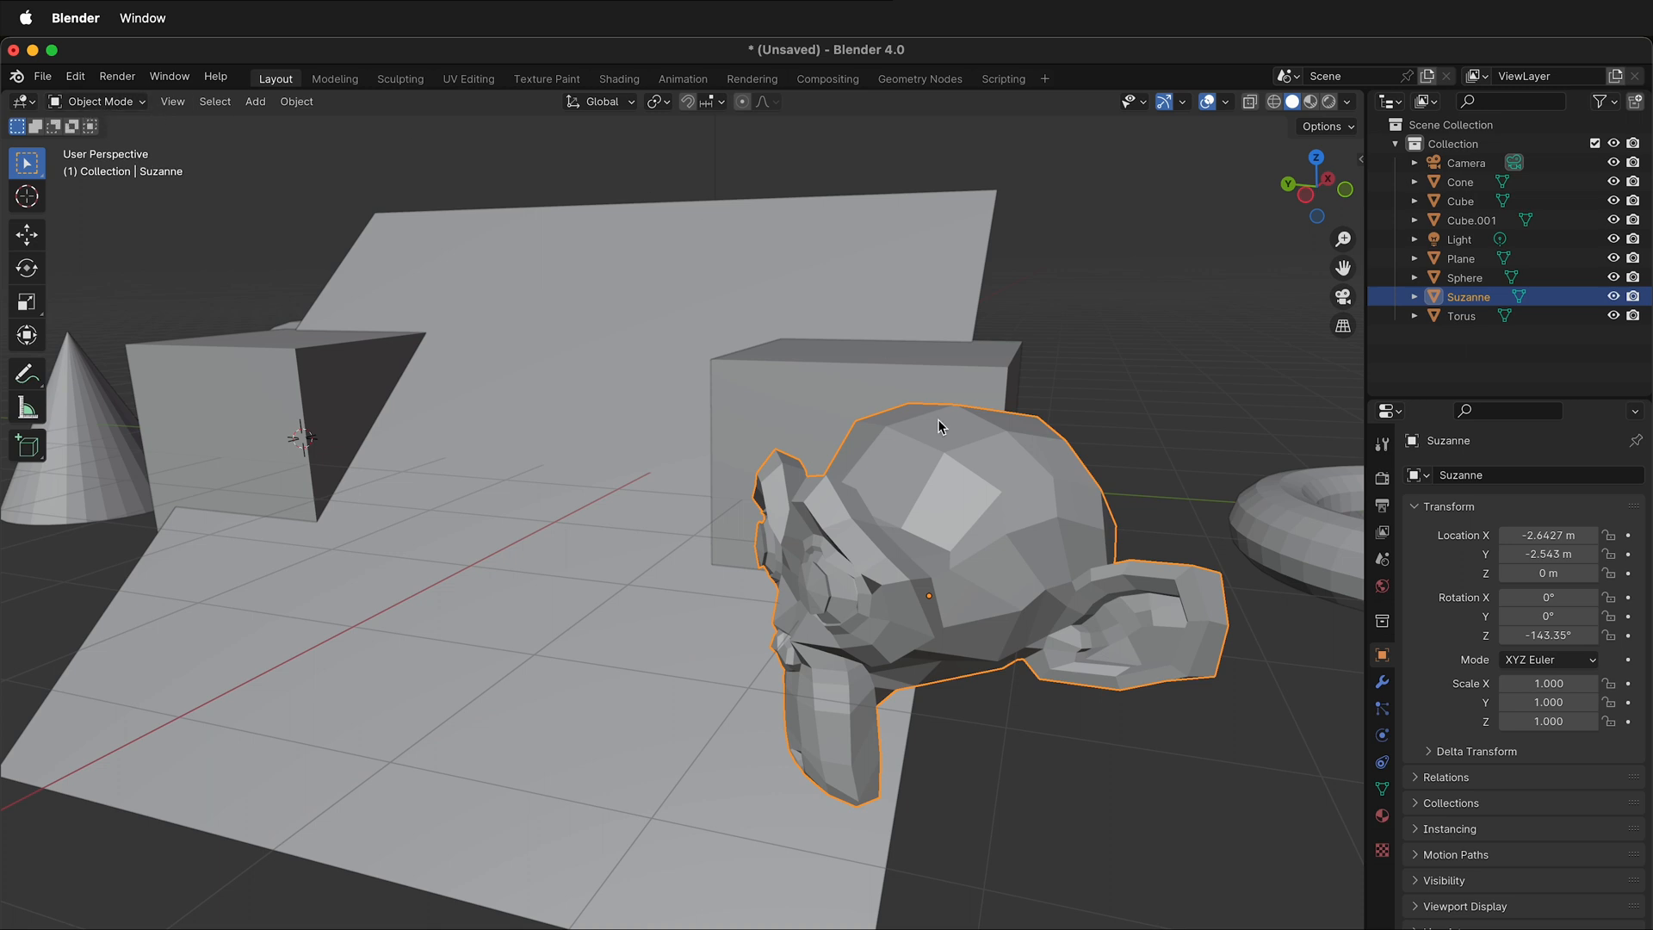
pyautogui.rightClick(904, 487)
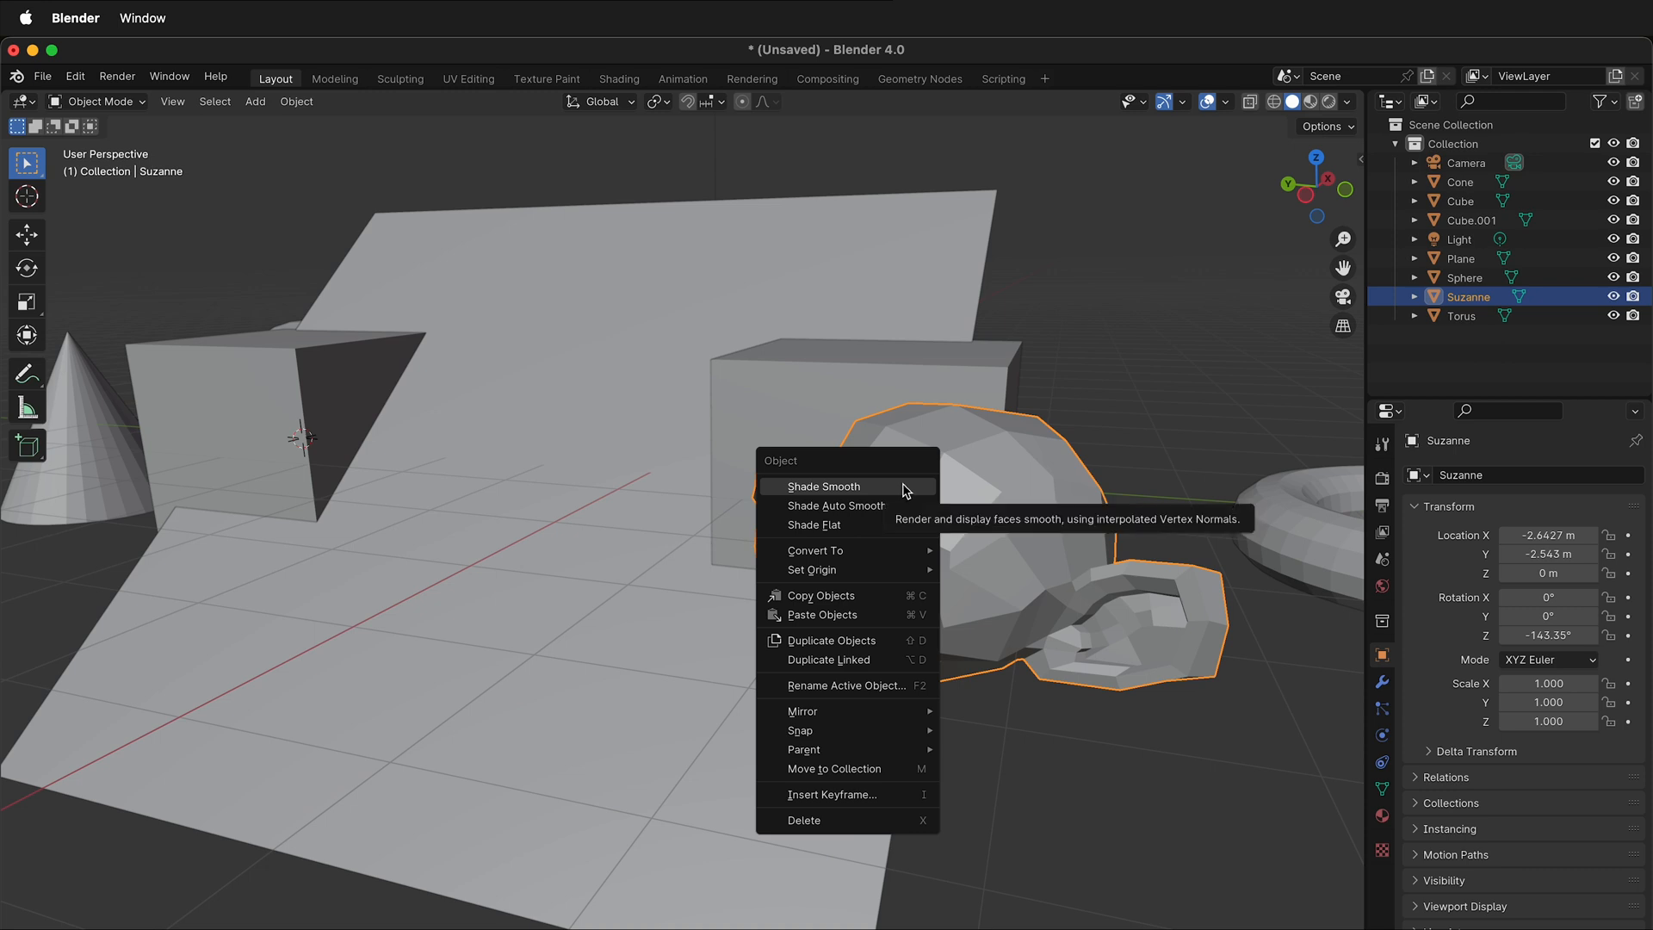
pyautogui.click(904, 487)
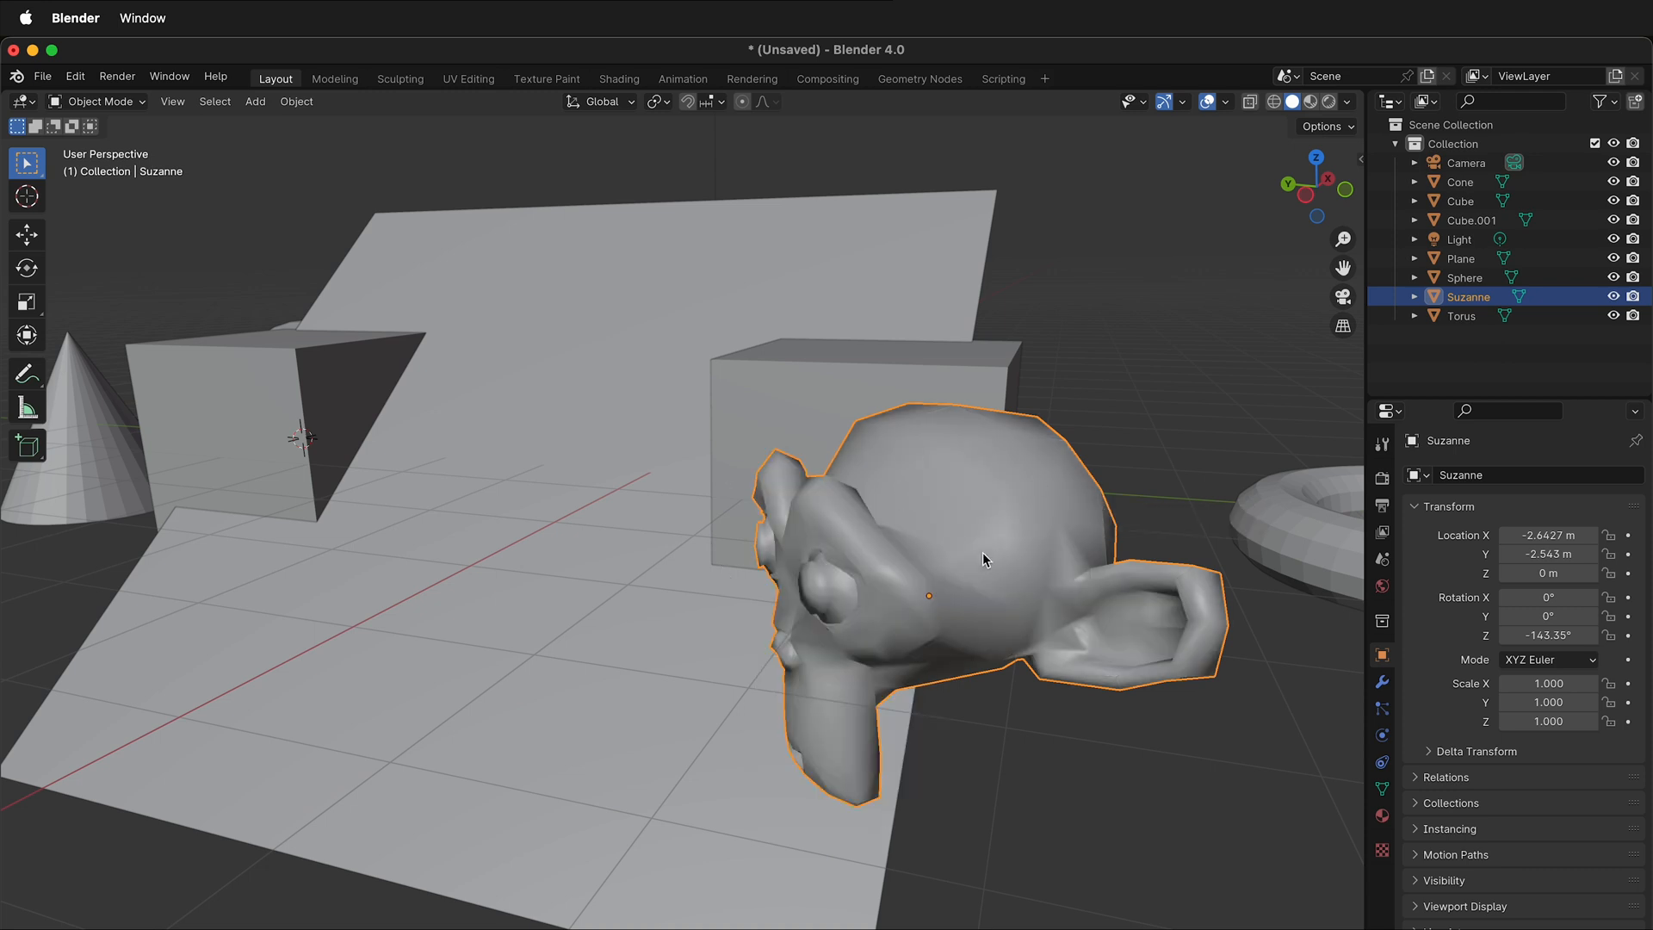
# Apply Shade Auto Smooth to the monkey for comparison, and return it to Shade Flat.
pyautogui.rightClick(927, 508)
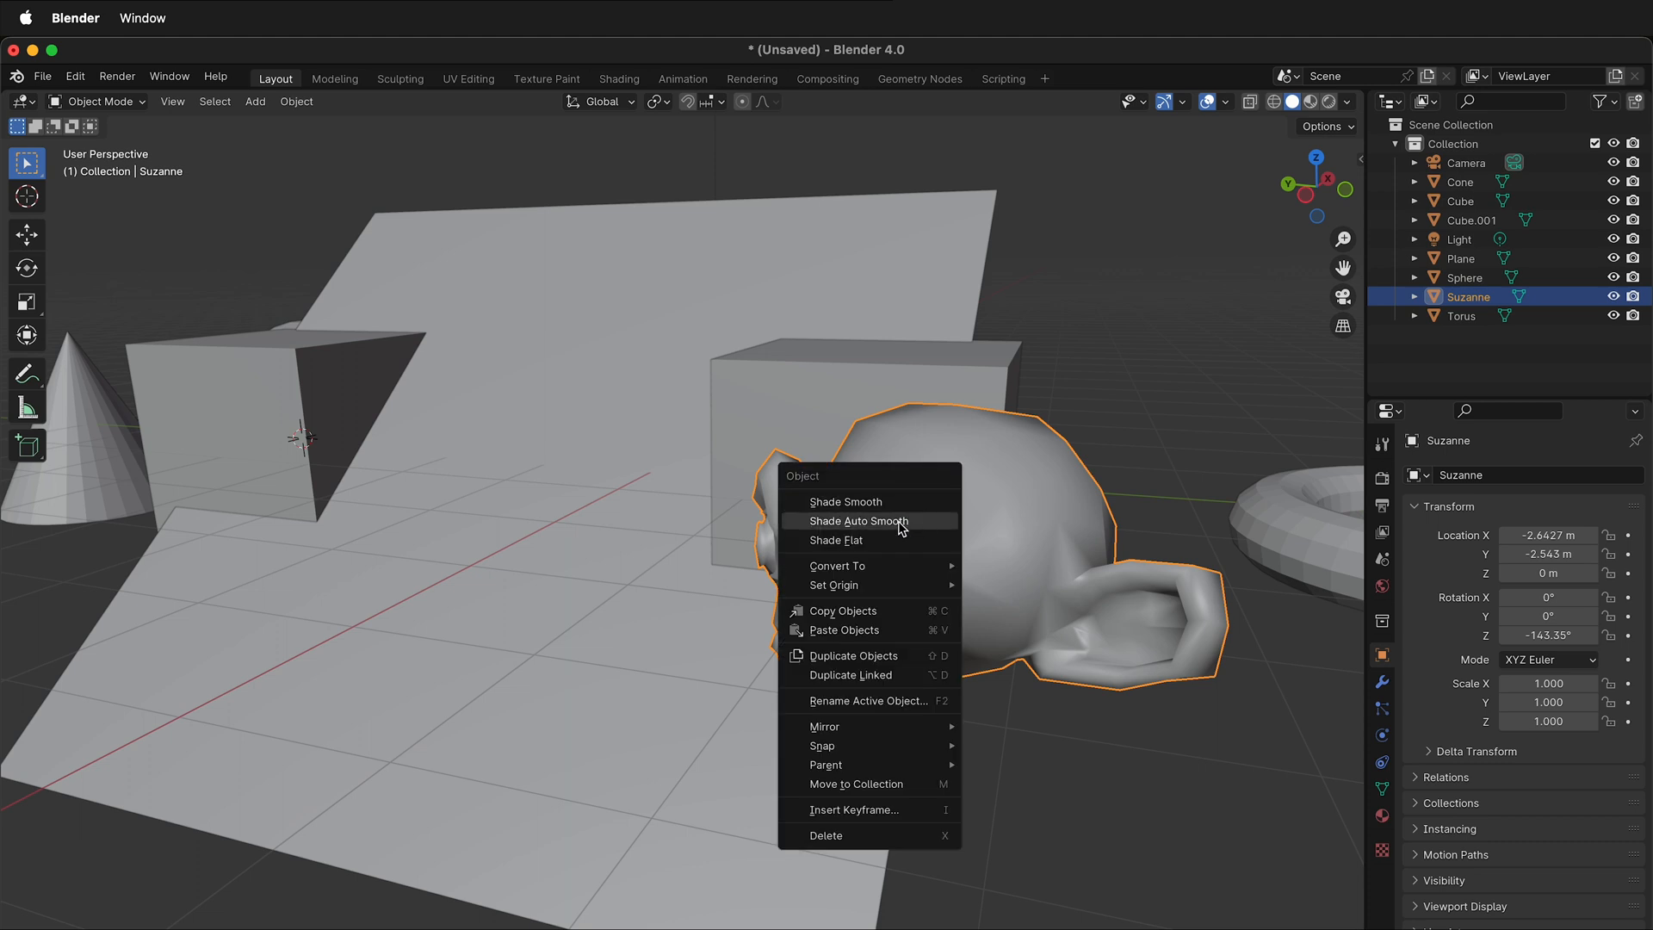
pyautogui.click(898, 524)
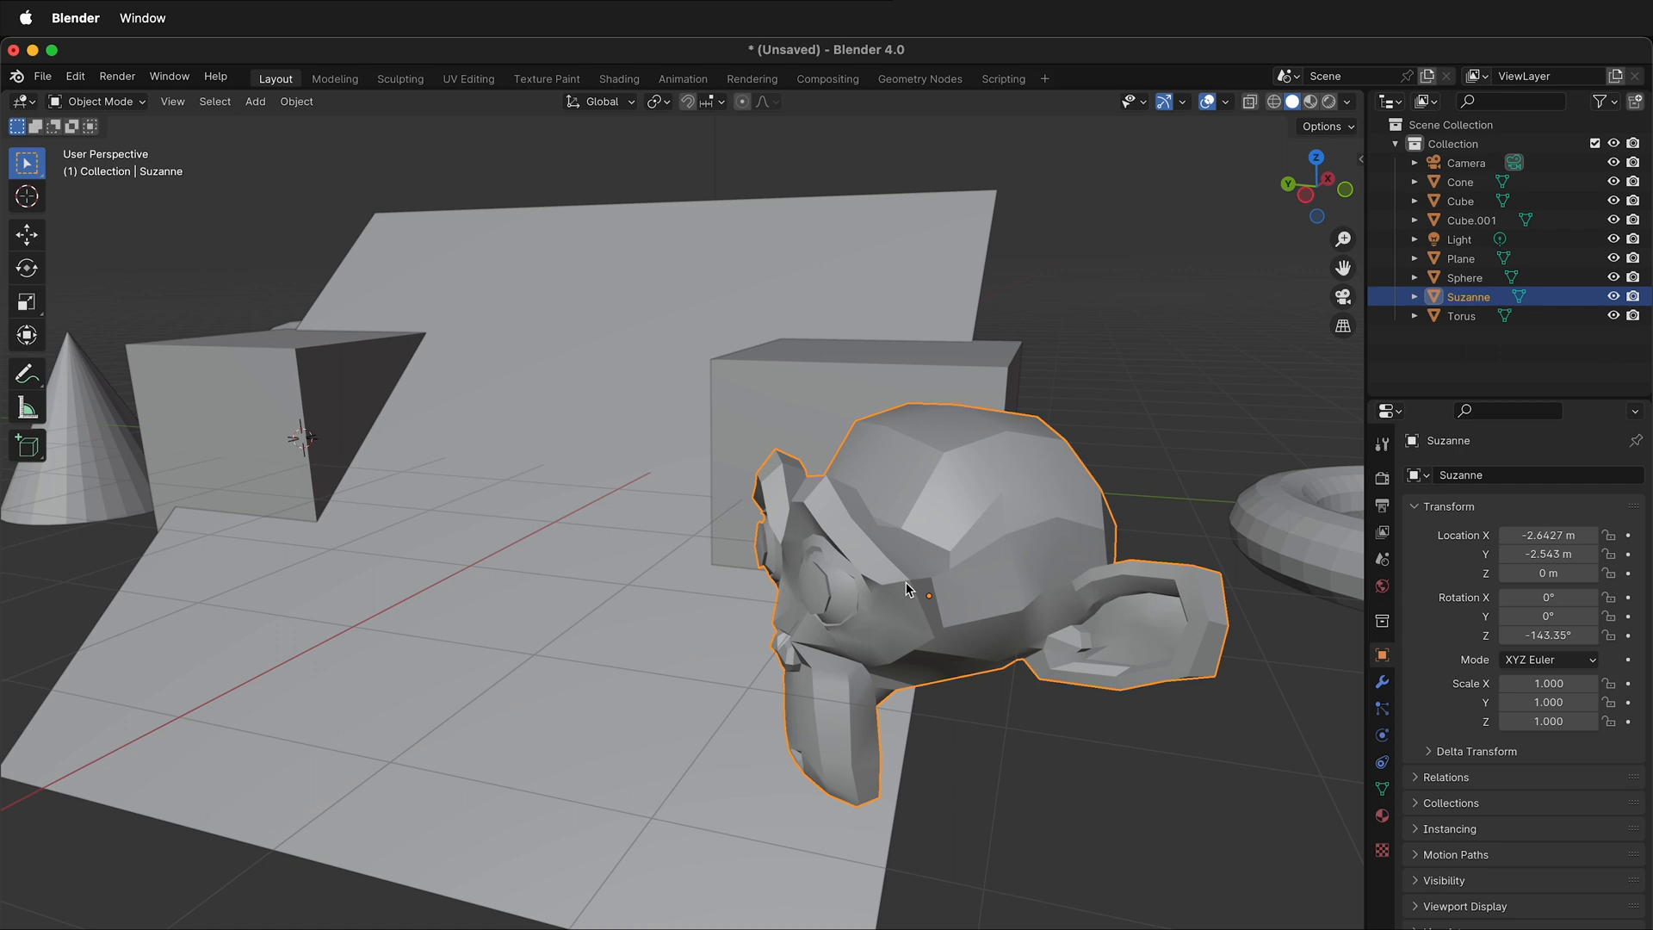
pyautogui.rightClick(902, 518)
pyautogui.click(947, 517)
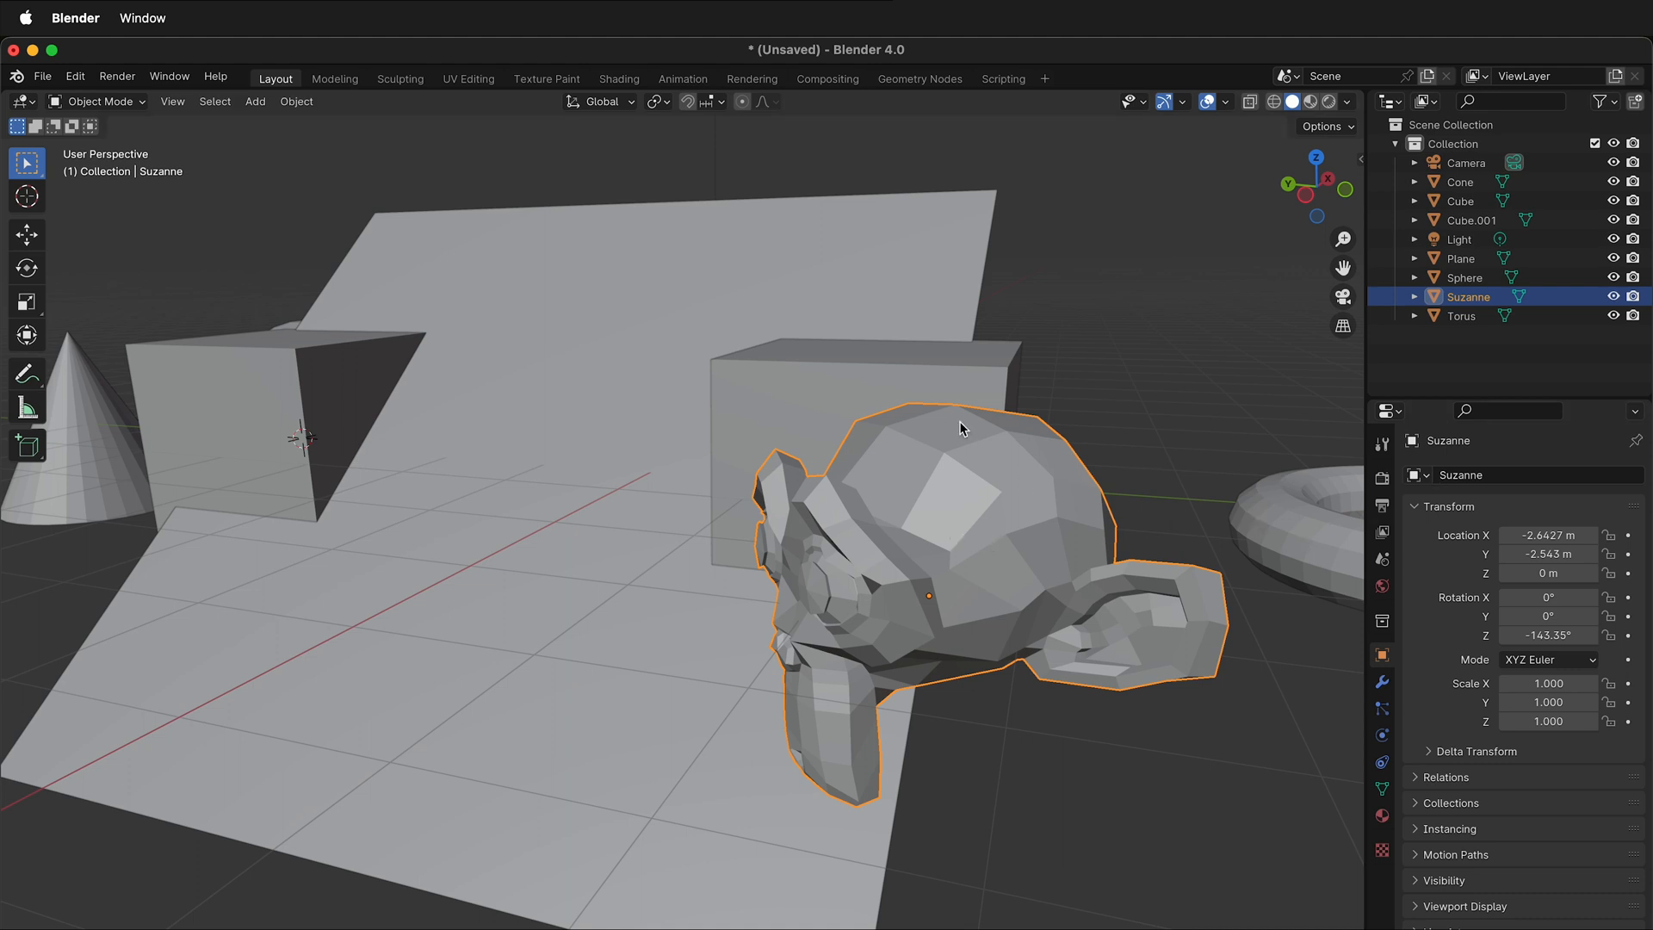
# Select the torus and apply Shade Smooth to it.
pyautogui.click(1308, 551)
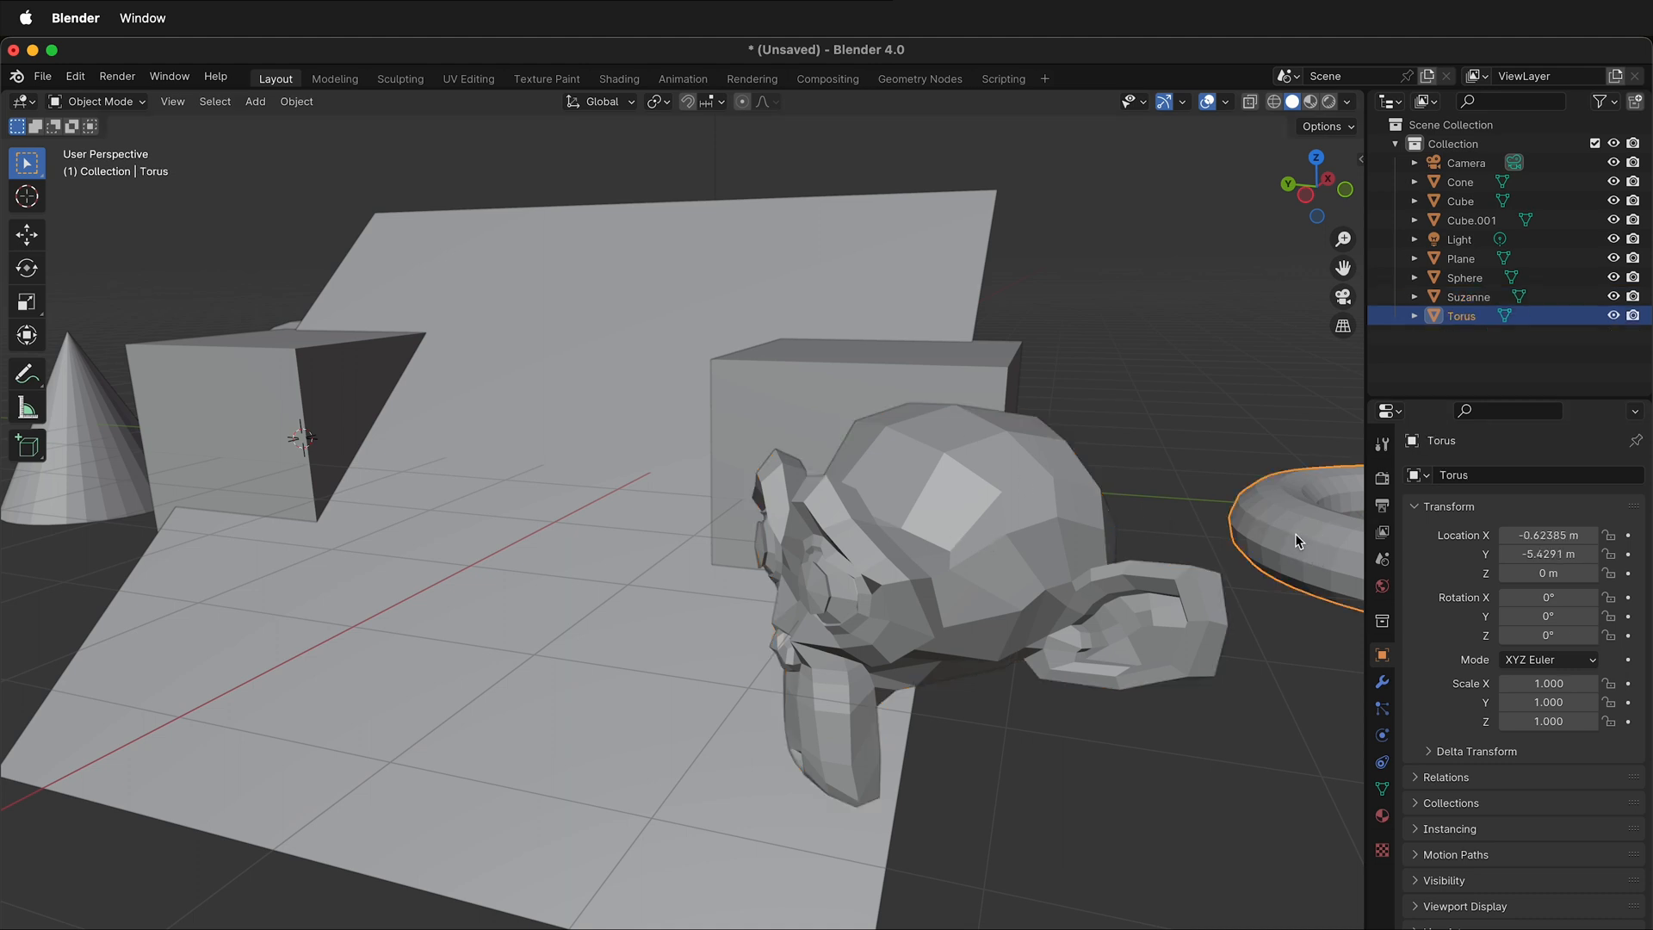
pyautogui.keyDown('shift'); pyautogui.moveTo(1298, 520); pyautogui.dragTo(1000, 529, button='middle'); pyautogui.keyUp('shift')
pyautogui.rightClick(1035, 633)
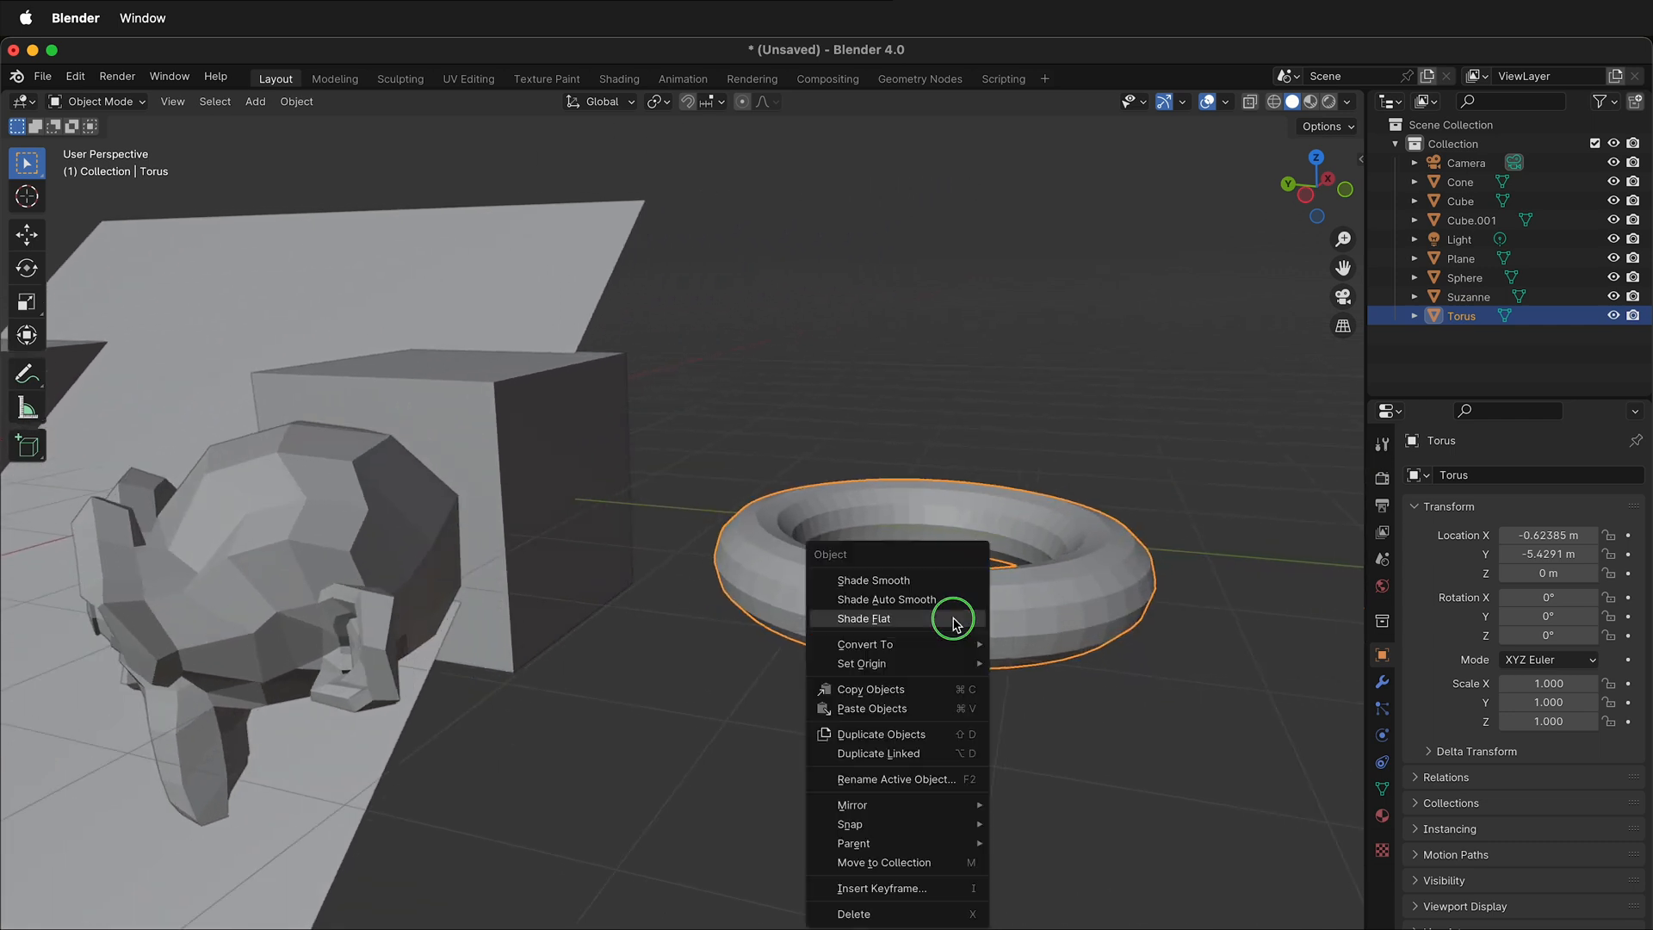
pyautogui.click(929, 577)
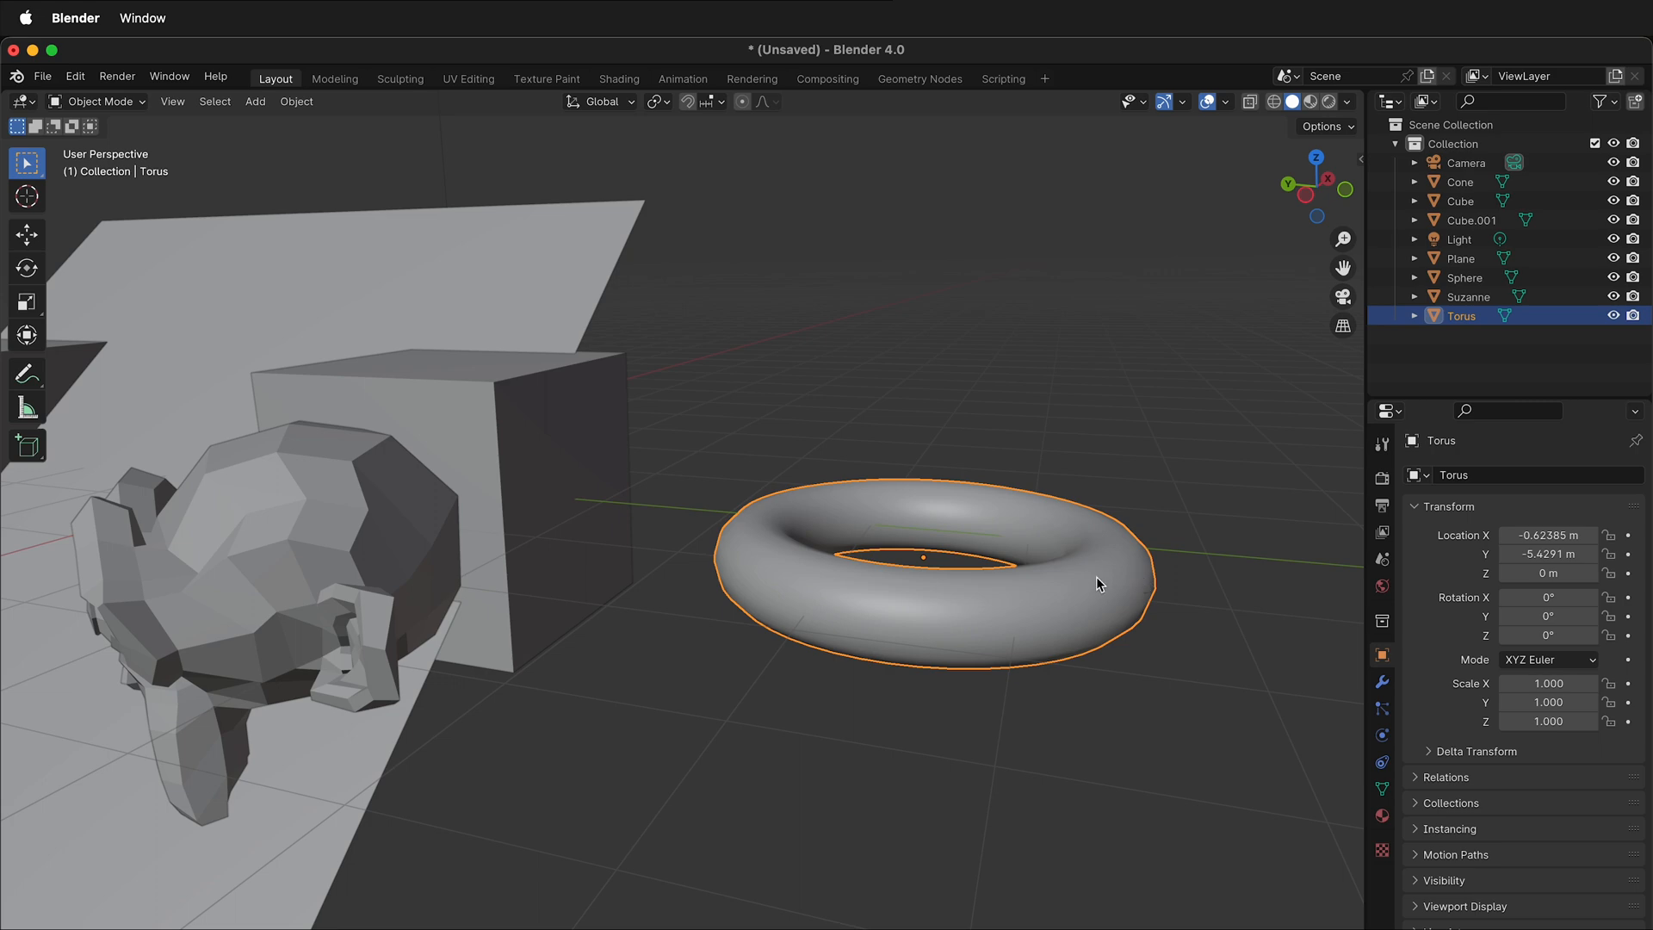
# Select the cube next to the monkey and apply Shade Smooth to it.
pyautogui.scroll(5, 1094, 585)
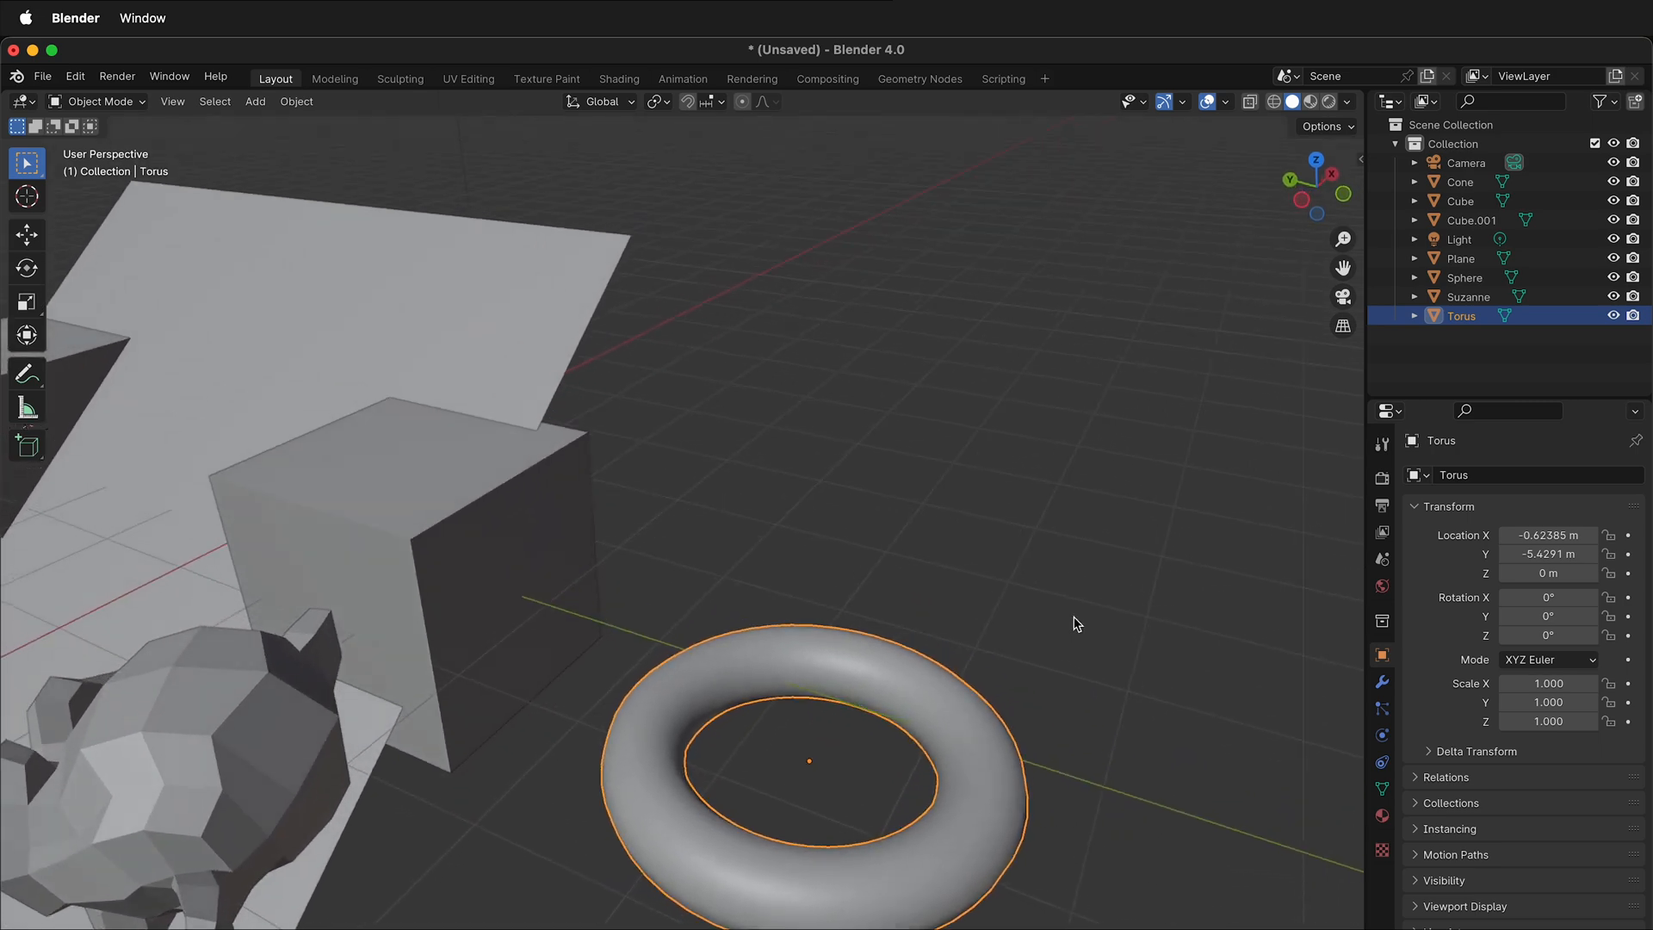
pyautogui.scroll(-6, 900, 706)
pyautogui.scroll(4, 888, 701)
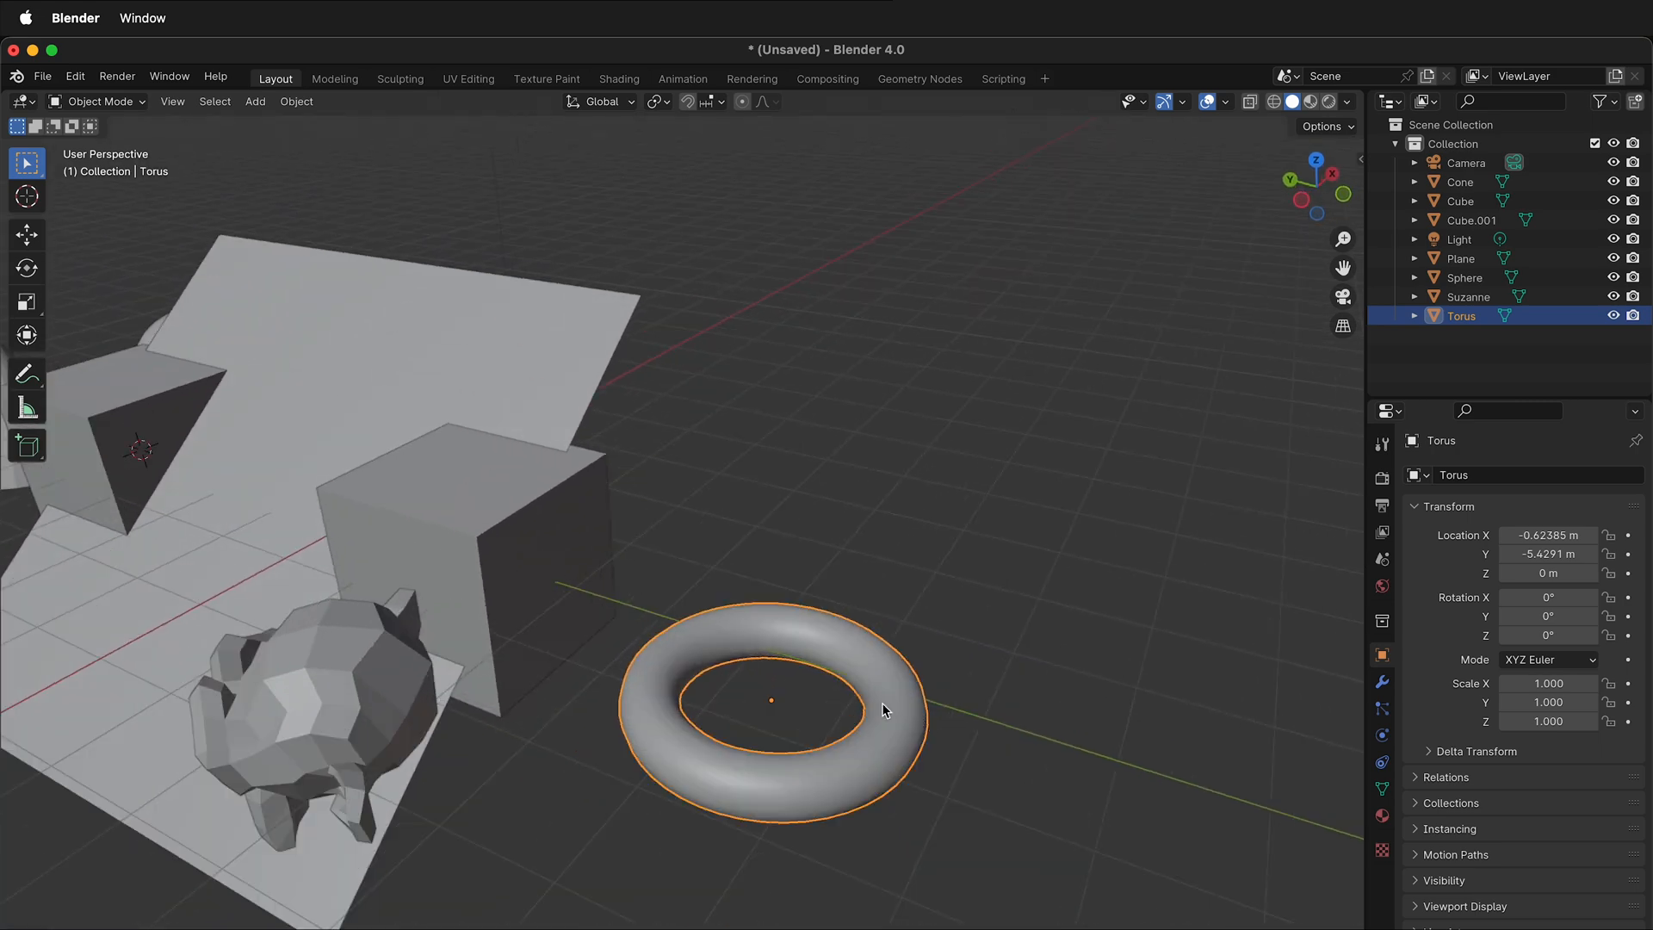
pyautogui.moveTo(777, 618); pyautogui.dragTo(1140, 618, button='middle')
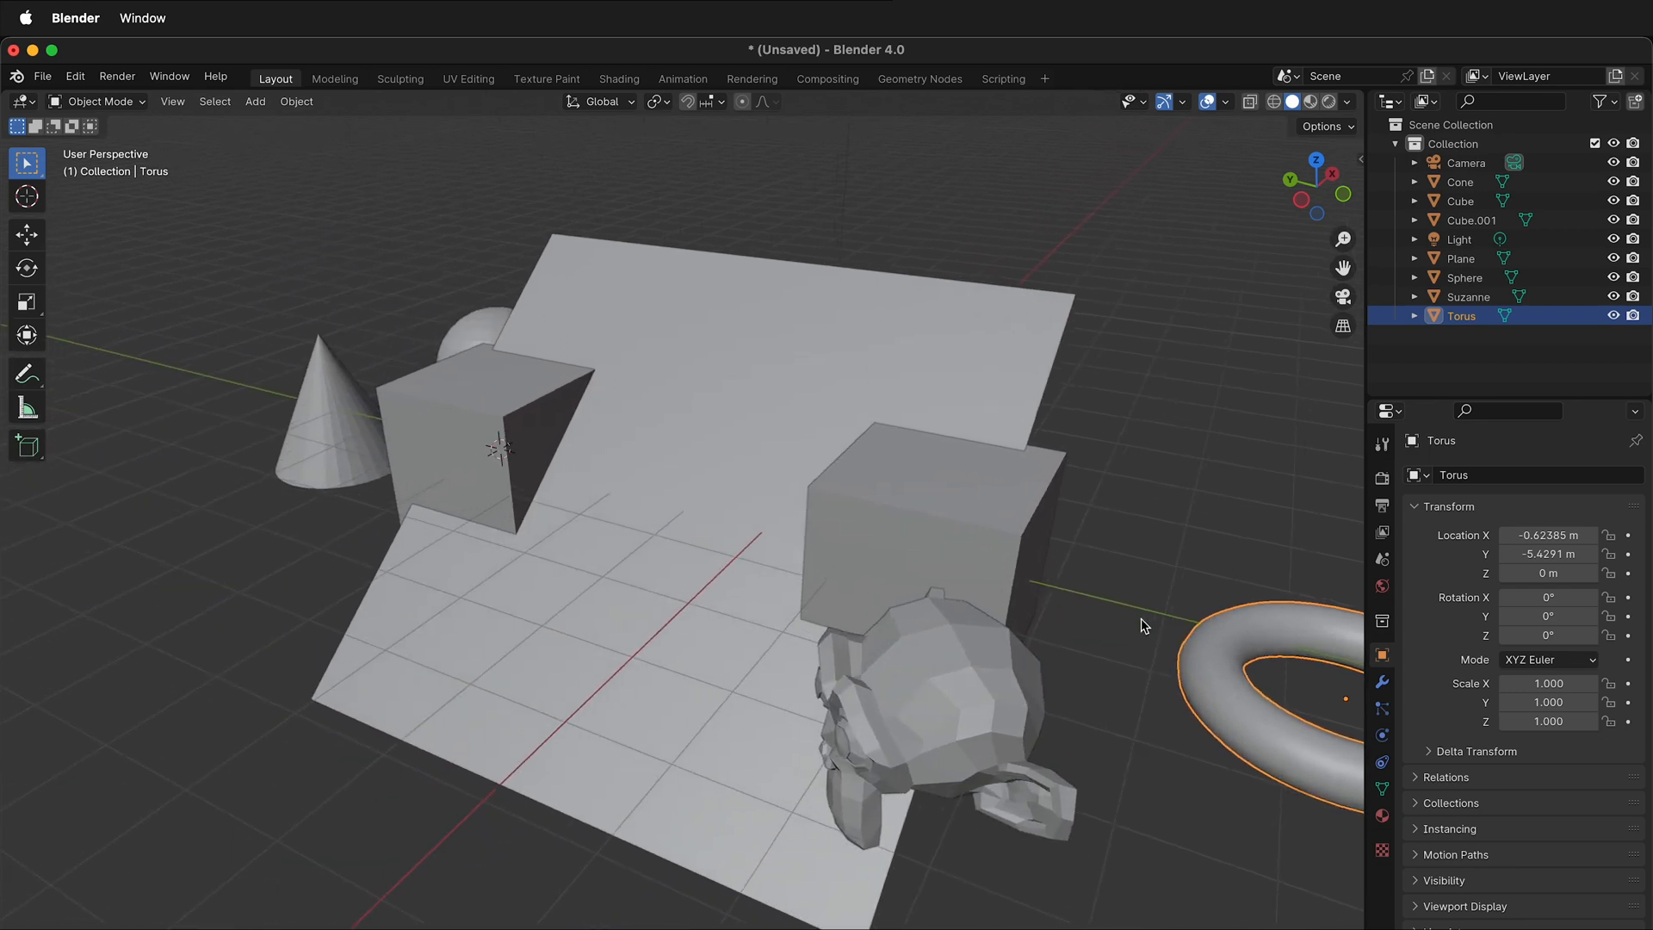
pyautogui.click(961, 490)
pyautogui.scroll(3, 1015, 508)
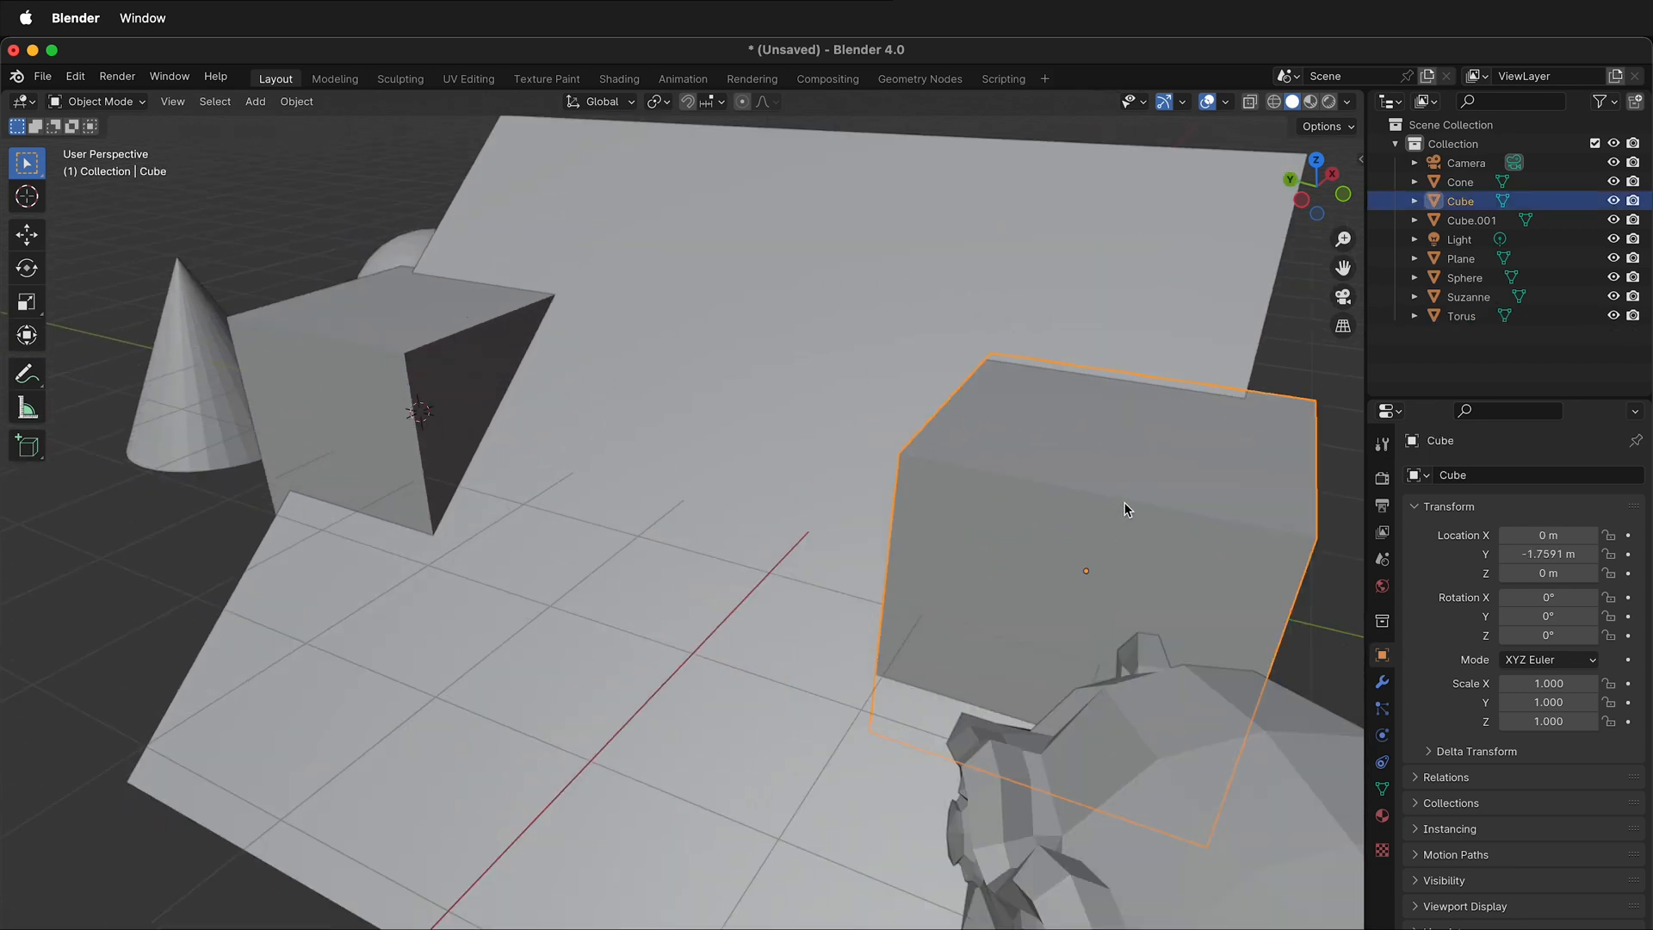
pyautogui.rightClick(1063, 513)
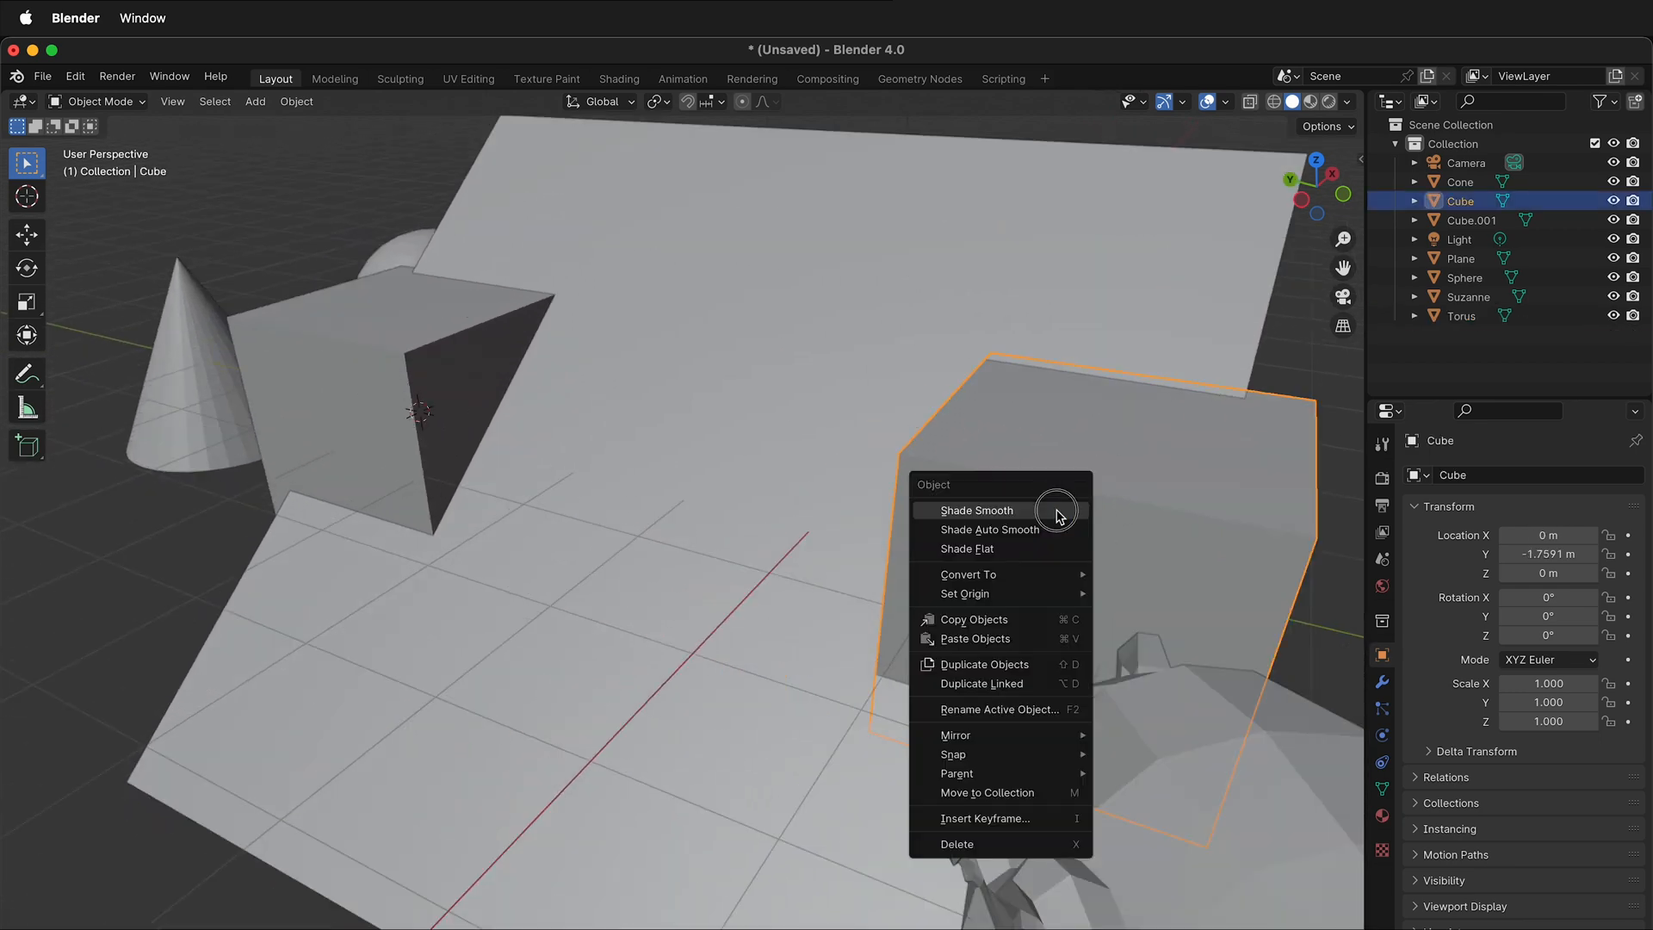
pyautogui.click(1059, 512)
# Return the cube next to the monkey to Shade Flat.
pyautogui.scroll(-2, 1053, 531)
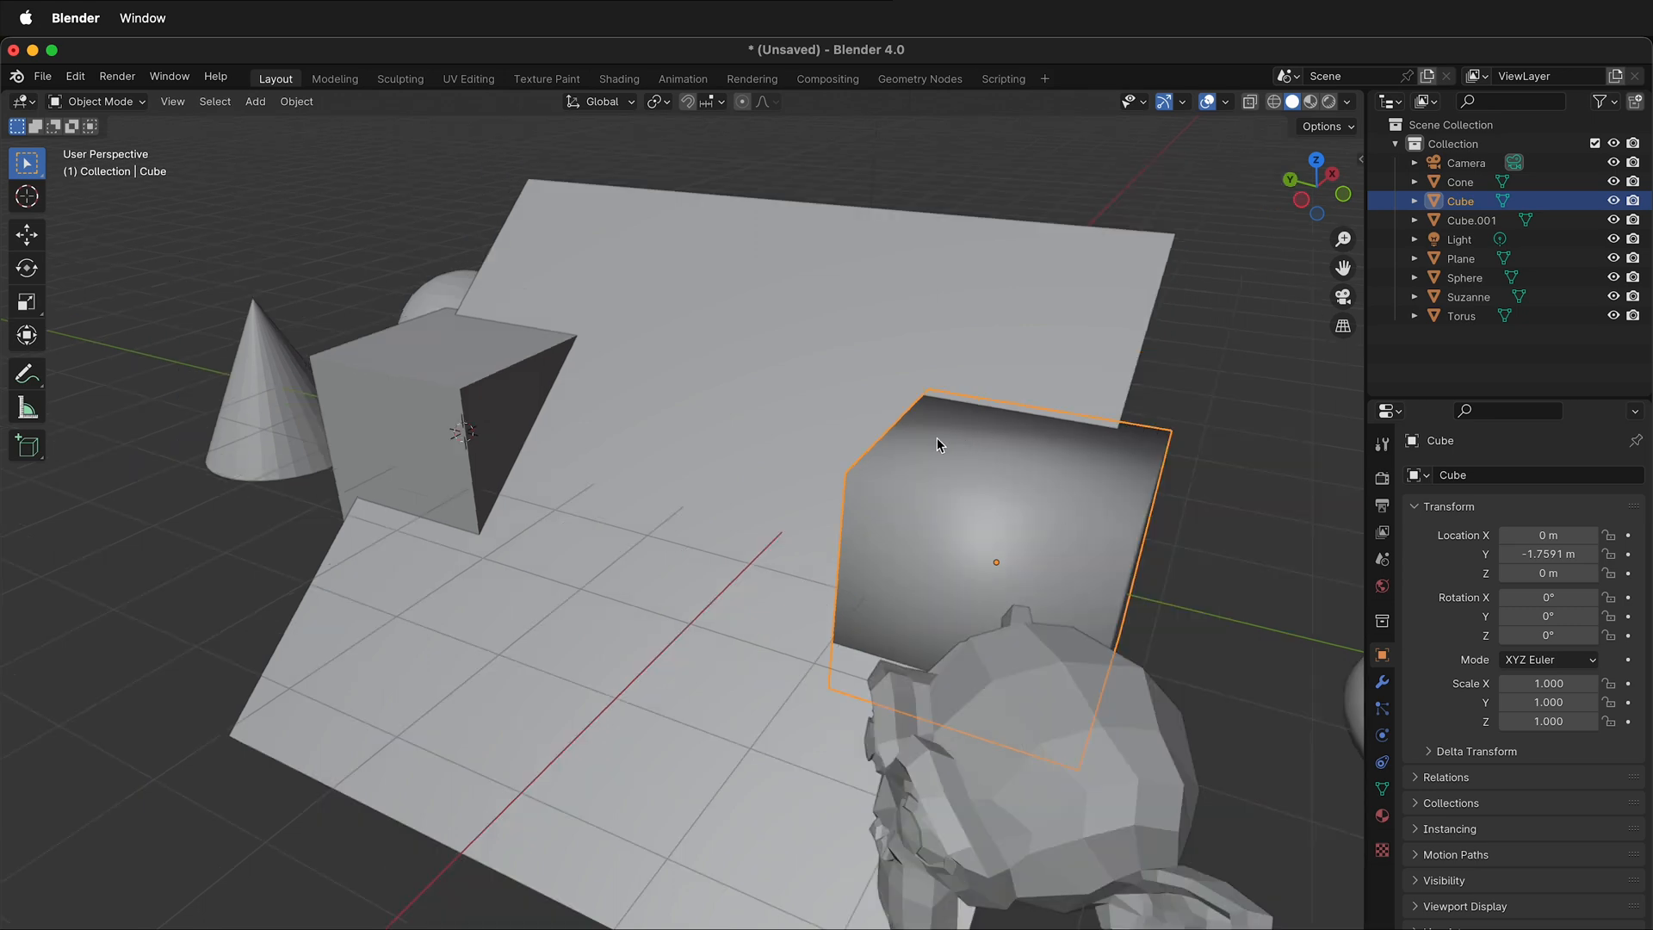
pyautogui.keyDown('shift'); pyautogui.moveTo(1083, 606); pyautogui.dragTo(956, 550, button='middle'); pyautogui.keyUp('shift')
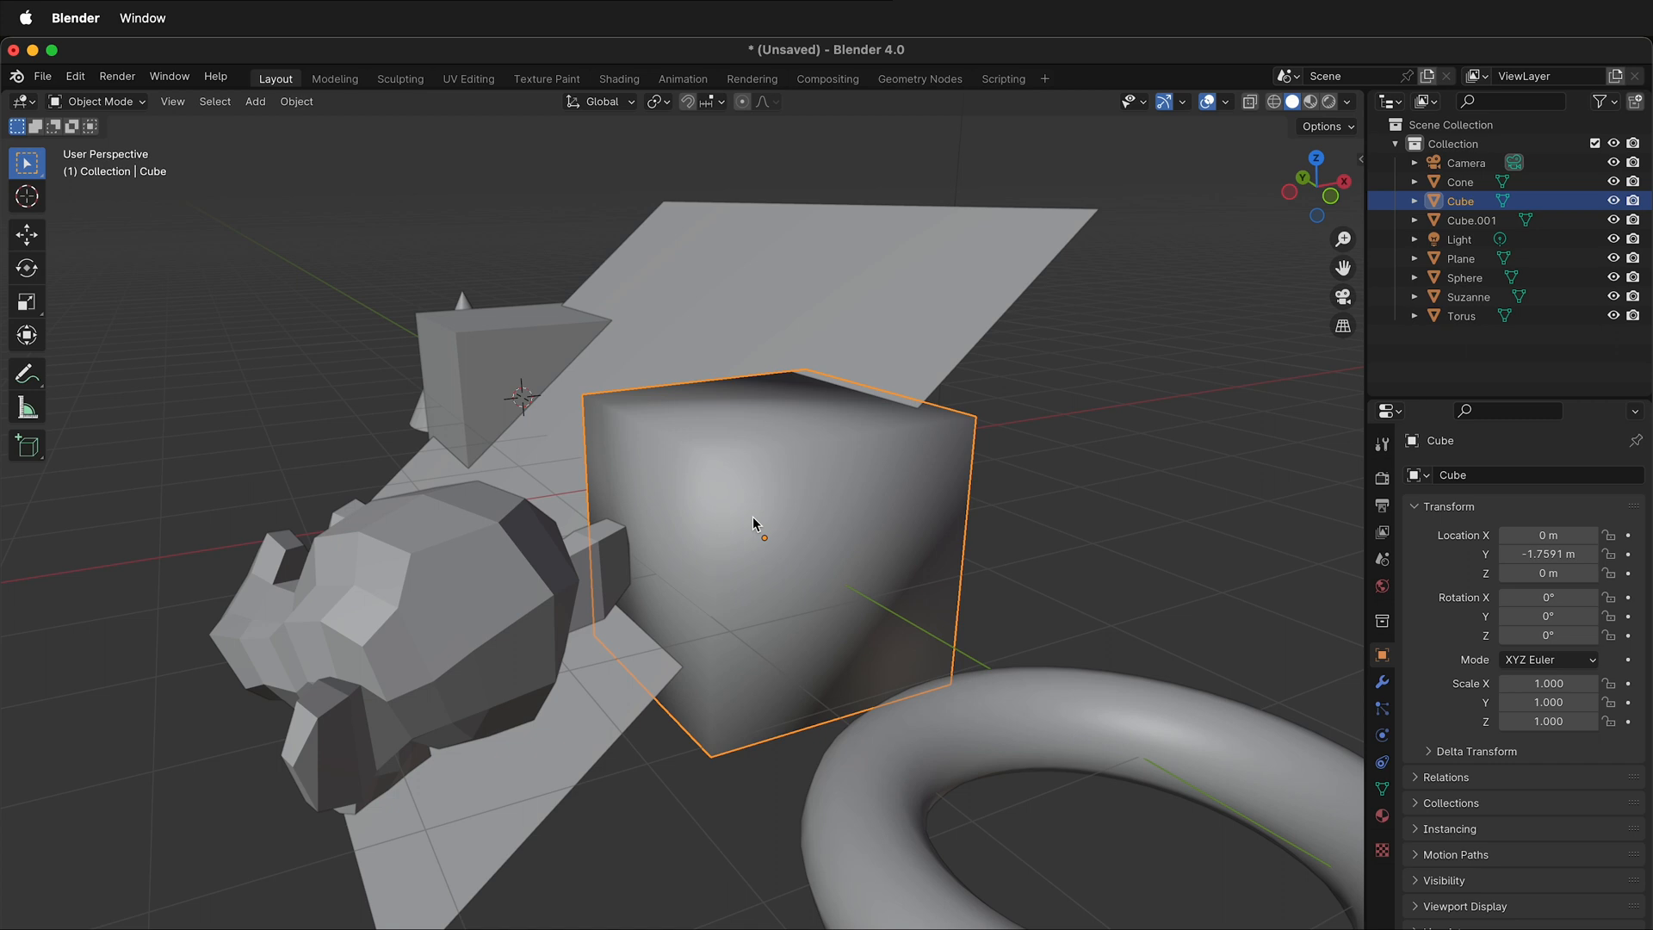
pyautogui.rightClick(816, 540)
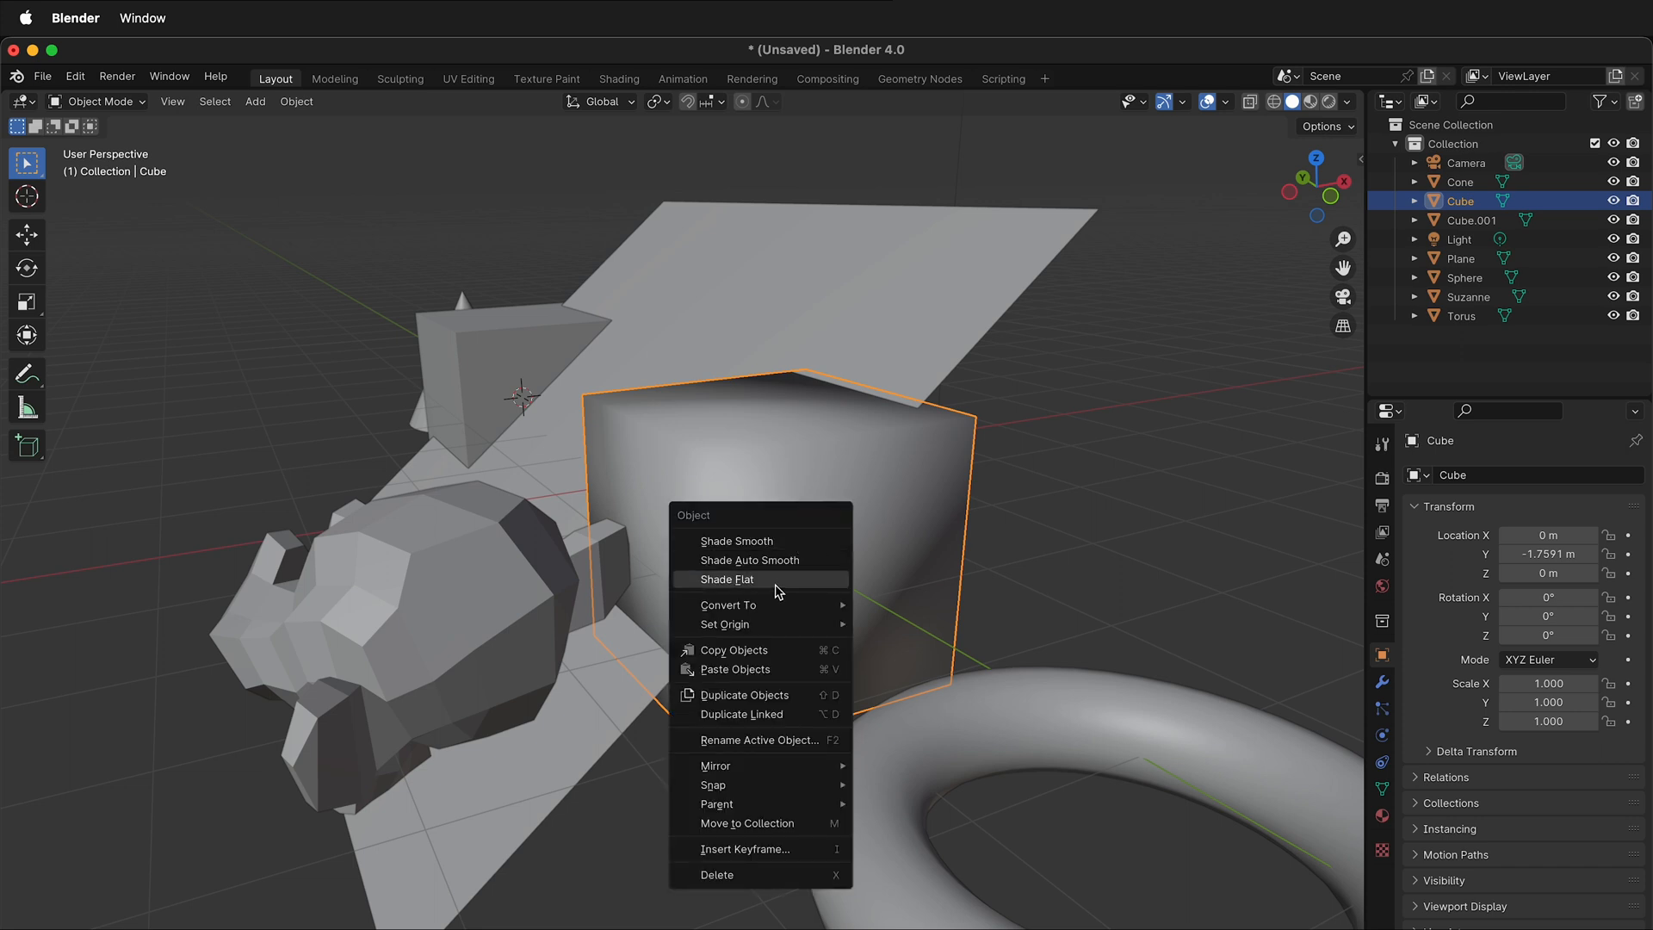
pyautogui.click(727, 580)
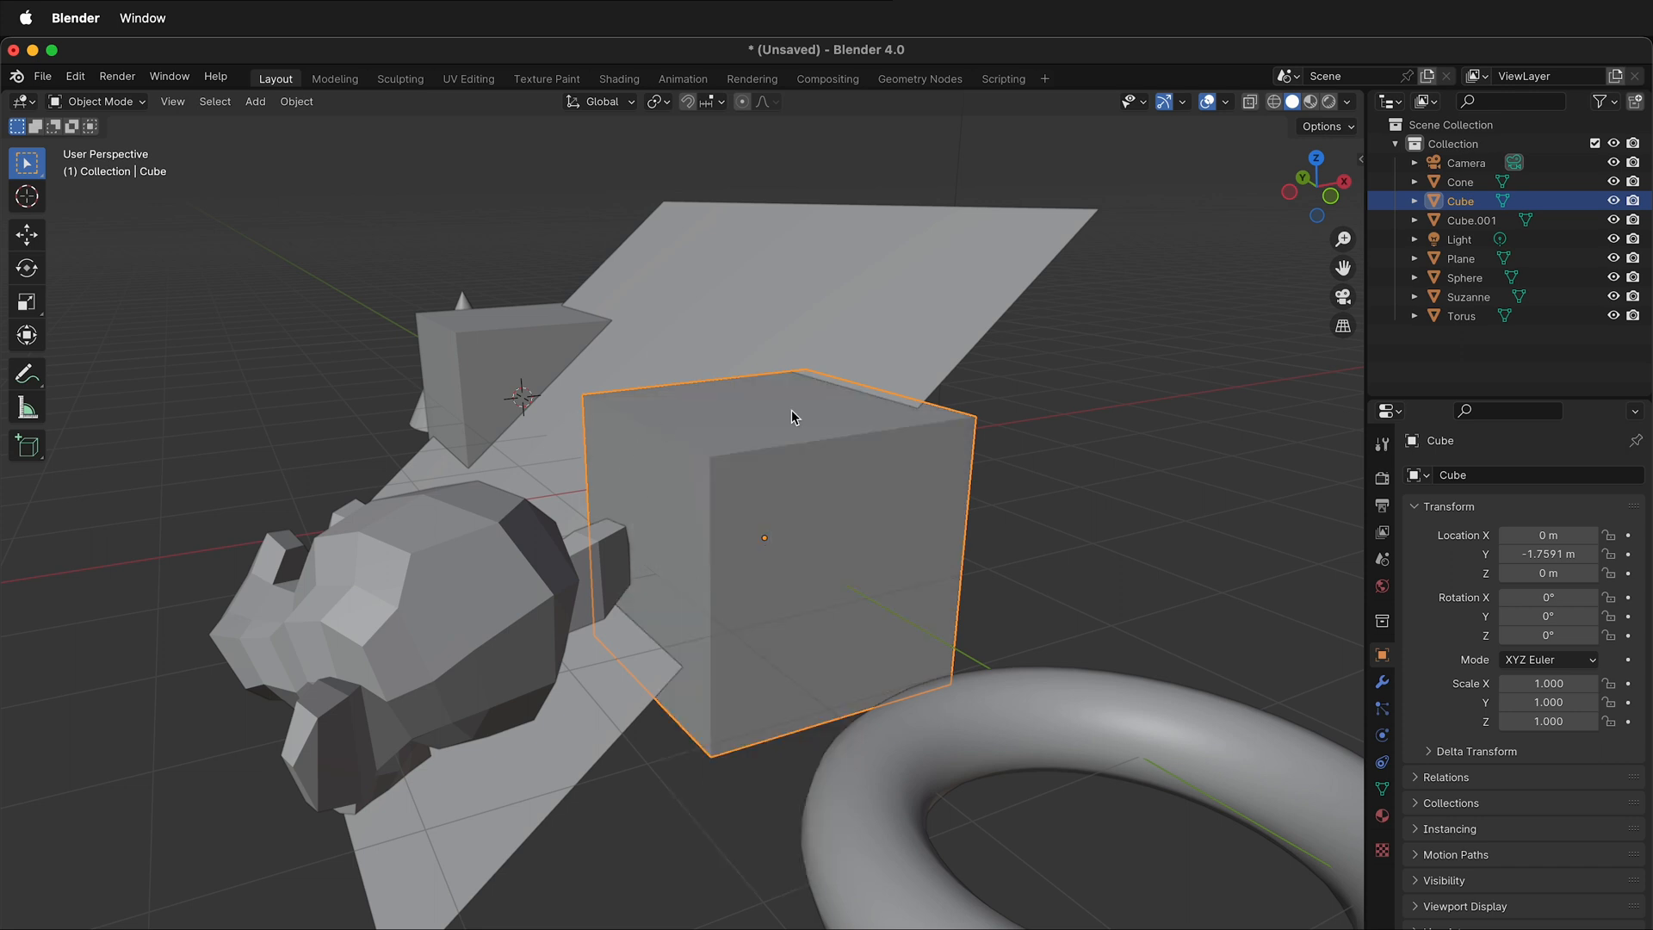
# Enter Edit Mode on the cube next to the monkey and deselect all of its geometry.
pyautogui.keyDown('shift'); pyautogui.moveTo(793, 413); pyautogui.dragTo(929, 429, button='middle'); pyautogui.keyUp('shift')
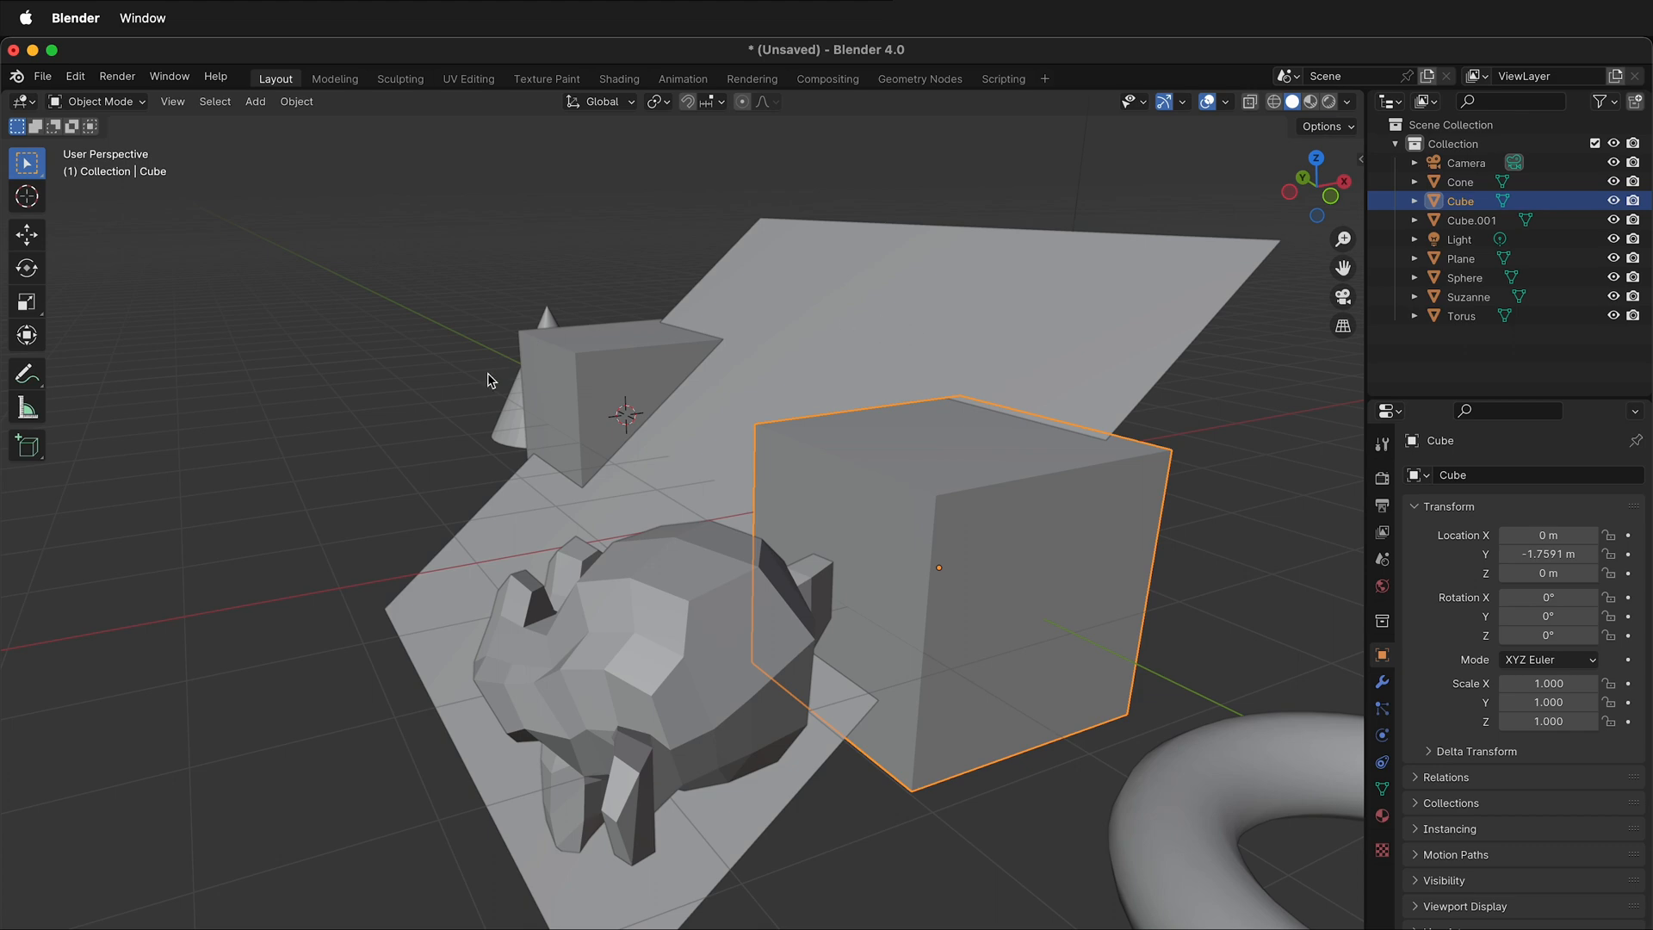
pyautogui.moveTo(198, 379); pyautogui.dragTo(247, 258, button='middle')
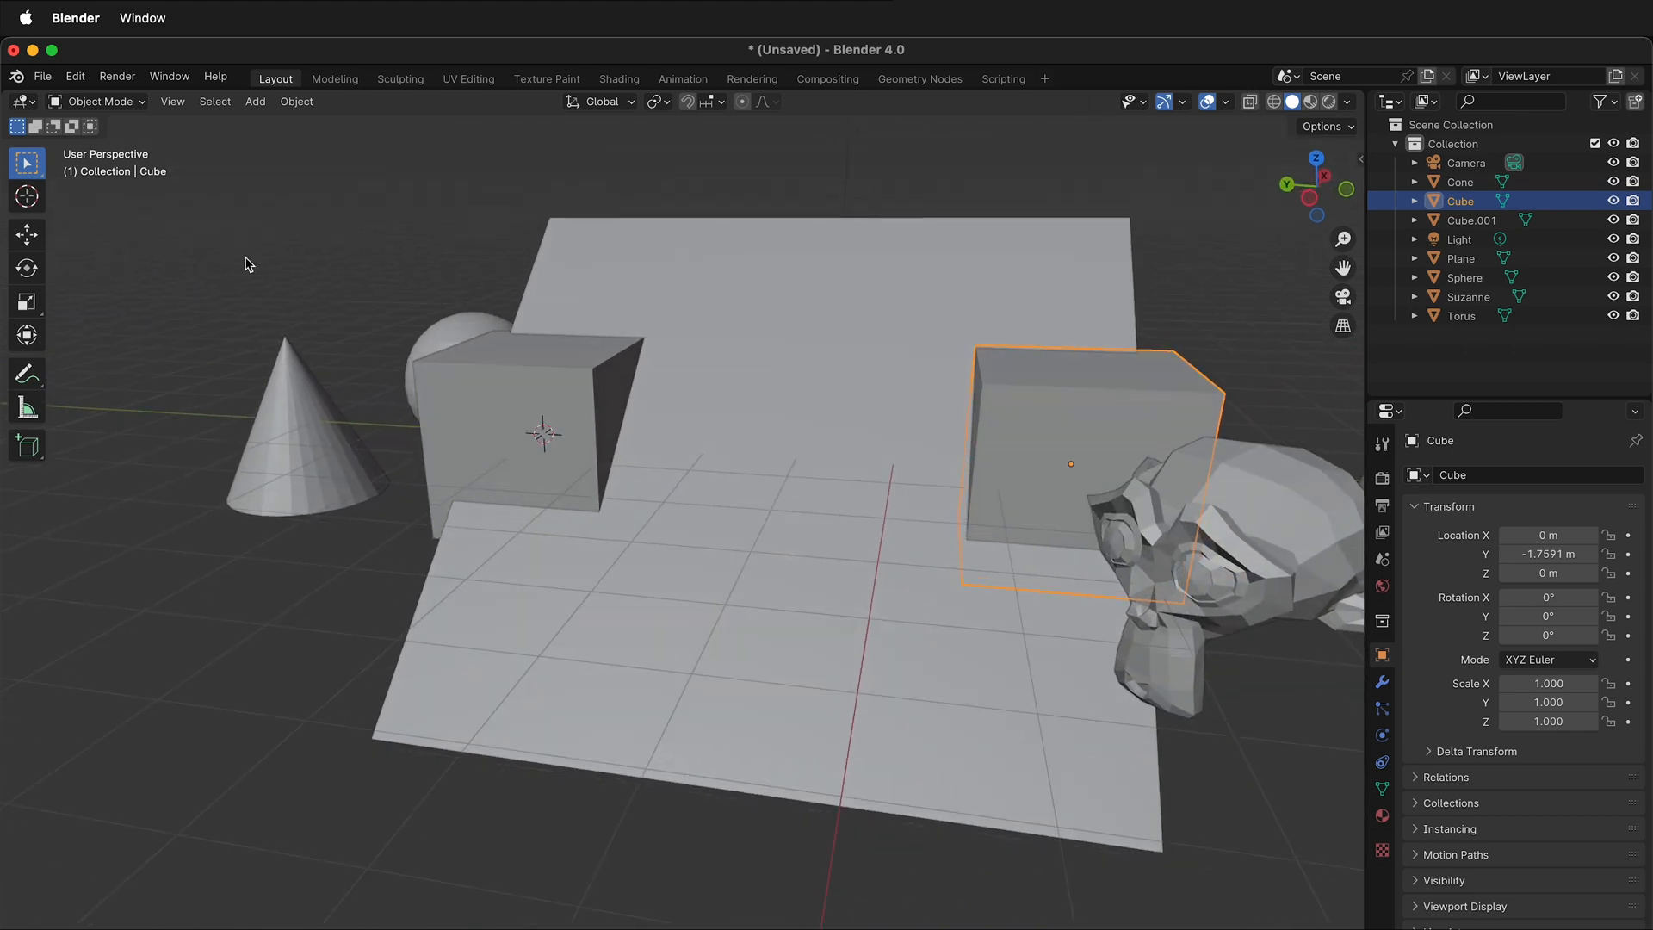
pyautogui.click(105, 102)
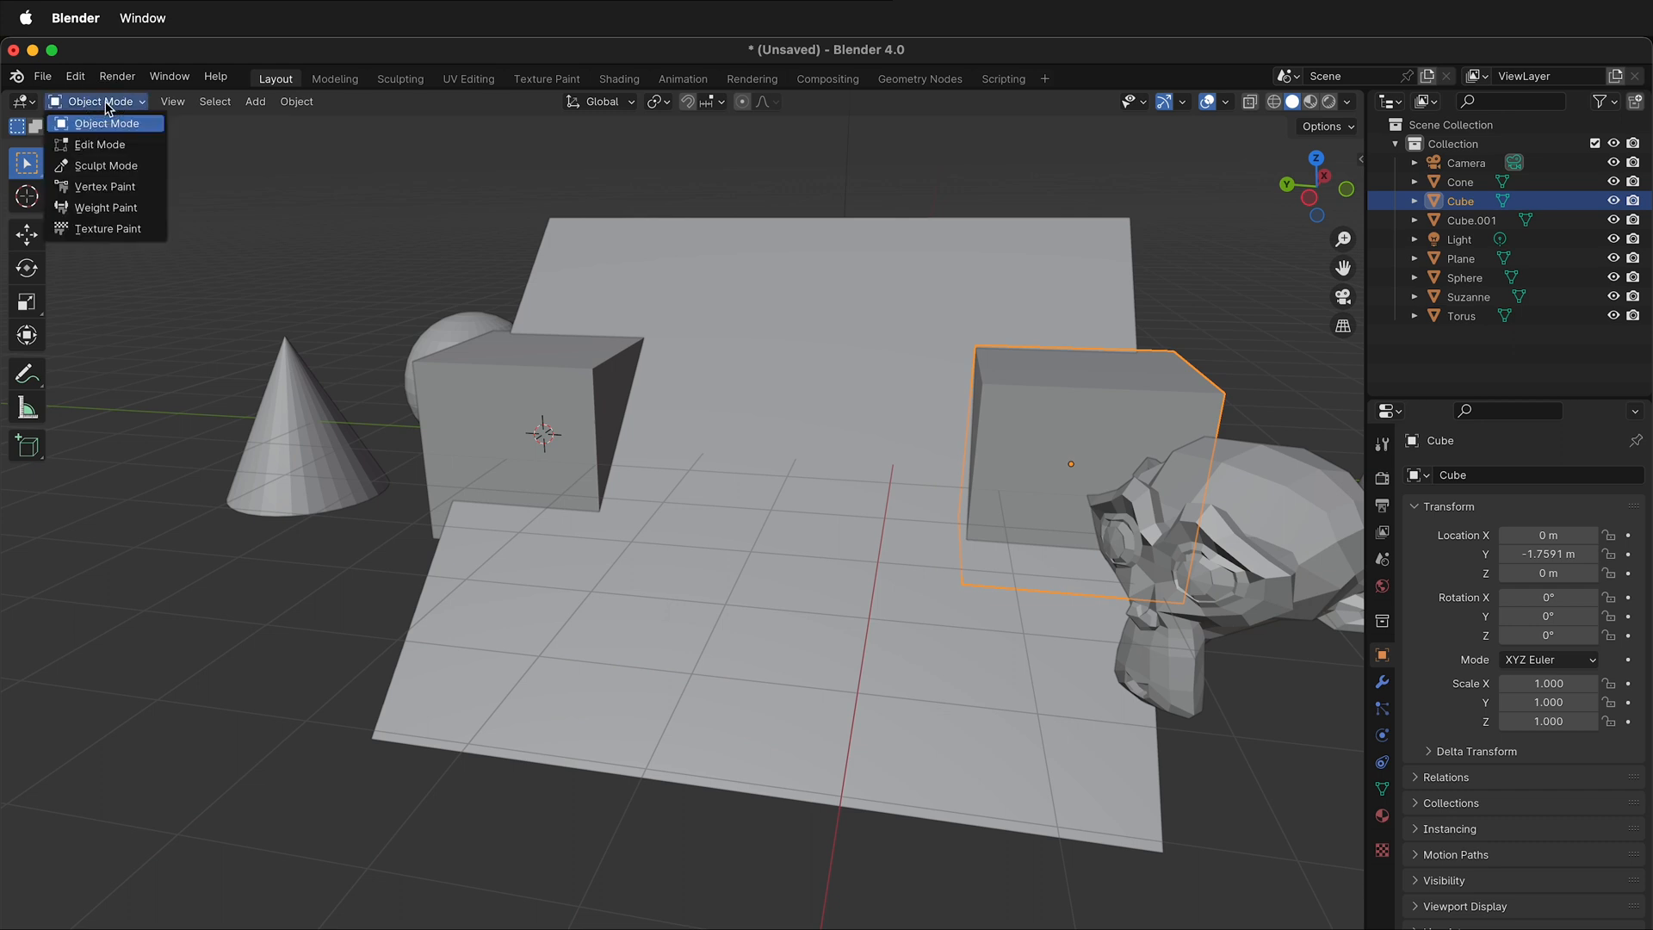
pyautogui.click(117, 151)
pyautogui.hotkey('alt', 'a')
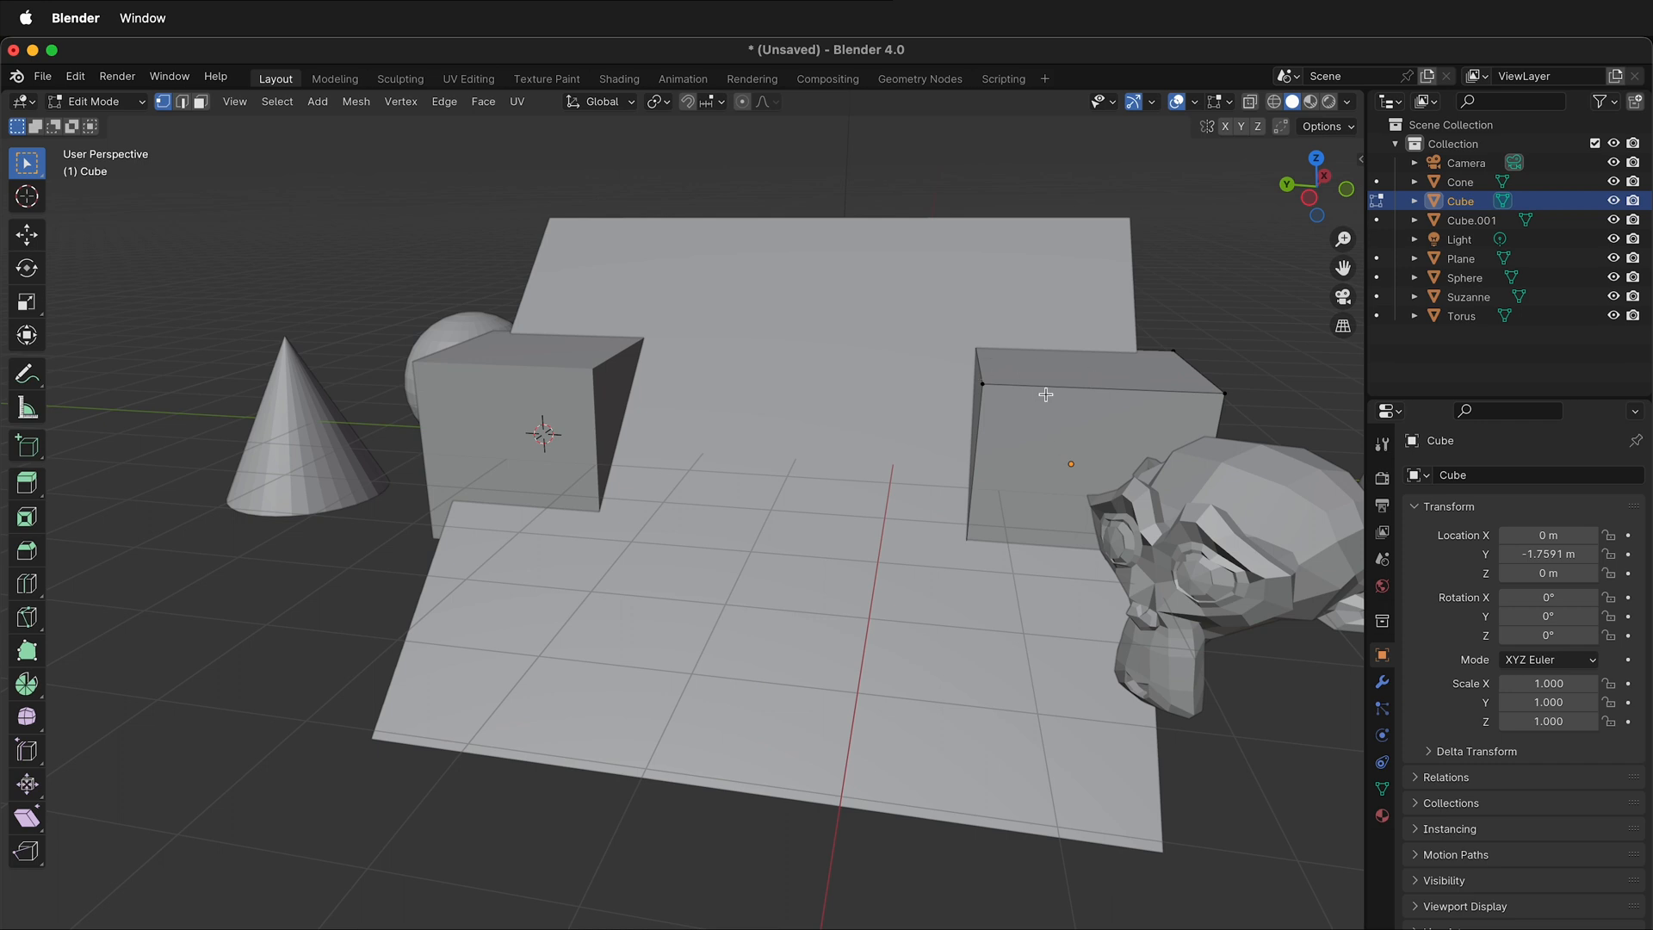
# Cycle through the edge, face and vertex selection modes, finishing in vertex selection.
pyautogui.click(180, 108)
pyautogui.click(200, 103)
pyautogui.press('1')
pyautogui.press('2')
pyautogui.press('3')
pyautogui.press('1')
# Move the cube's upper front corner vertex freely toward the other cube, and raise it further along global Z.
pyautogui.click(983, 383)
pyautogui.scroll(4, 1009, 387)
pyautogui.moveTo(1117, 370); pyautogui.dragTo(841, 479, button='middle')
pyautogui.press('g')
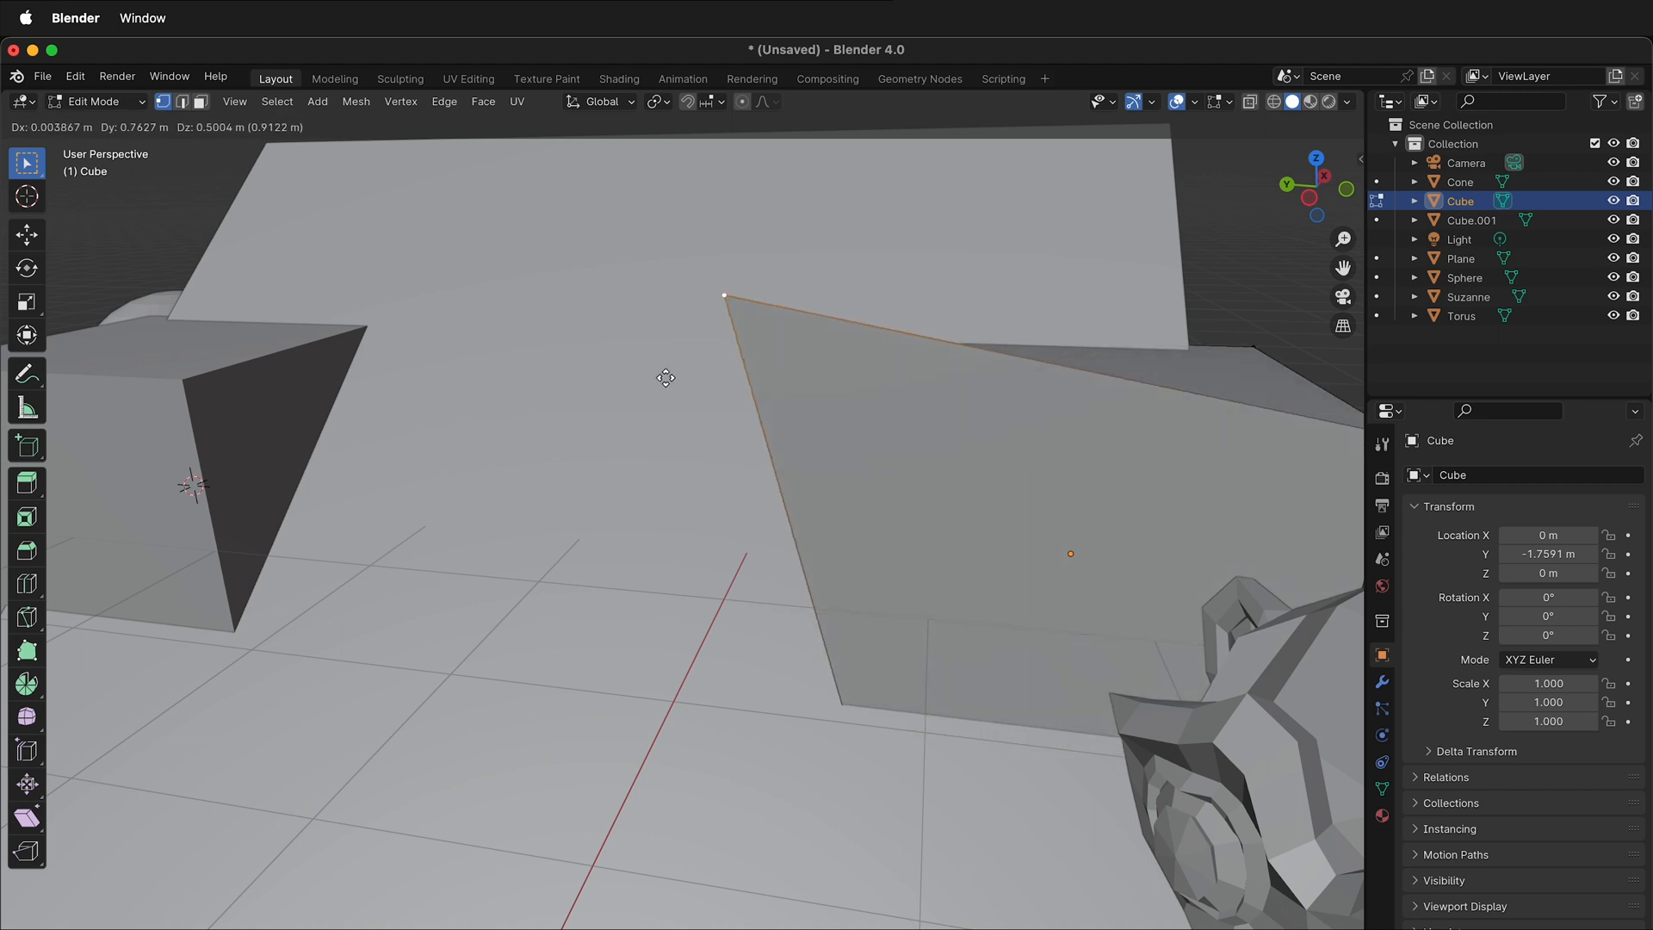
pyautogui.click(631, 460)
pyautogui.press('g')
pyautogui.press('z')
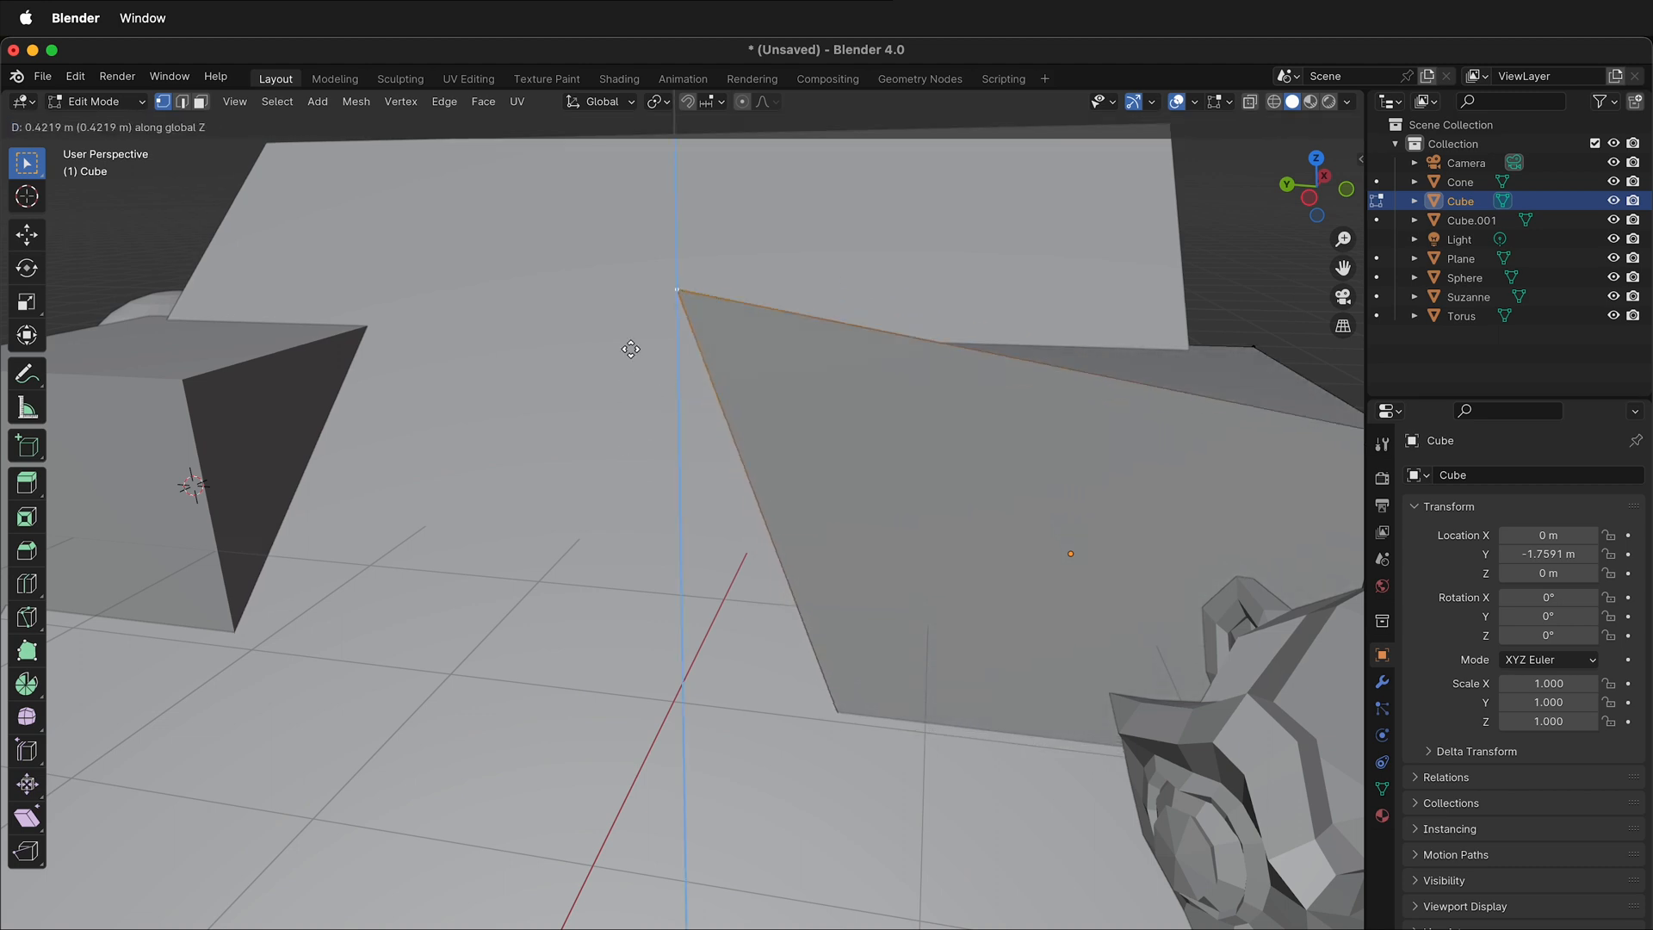
pyautogui.click(638, 227)
# Try to select the monkey and the other cube while still in Edit Mode, and return to Object Mode.
pyautogui.scroll(-3, 808, 520)
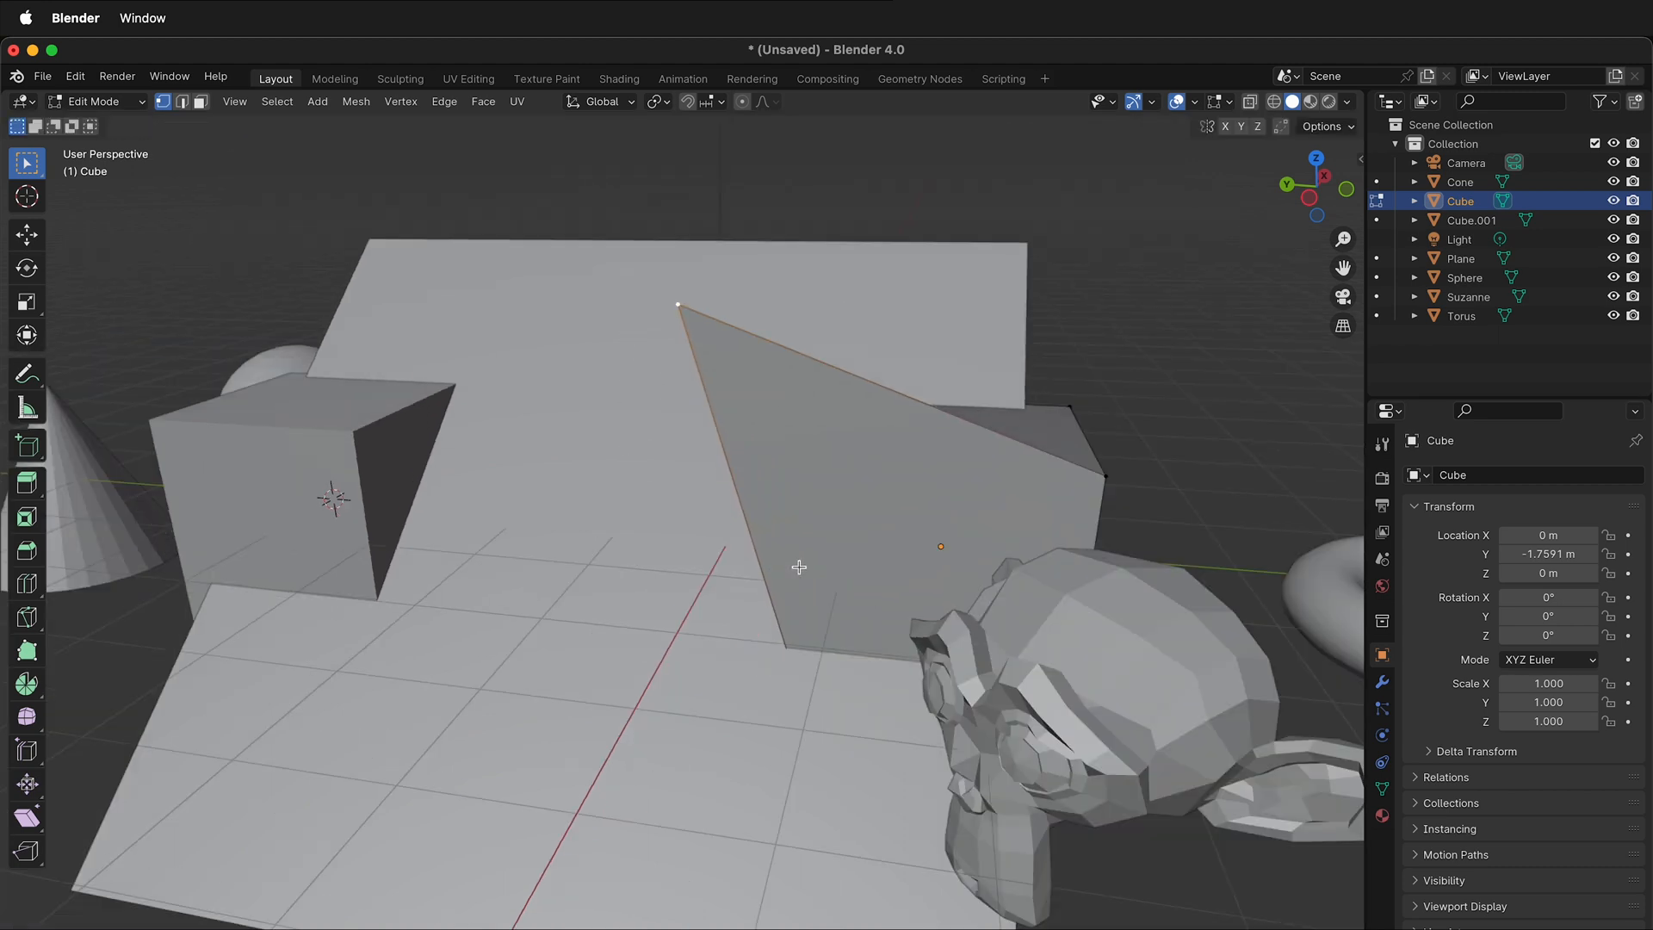
pyautogui.moveTo(822, 513); pyautogui.dragTo(876, 655, button='middle')
pyautogui.click(724, 806)
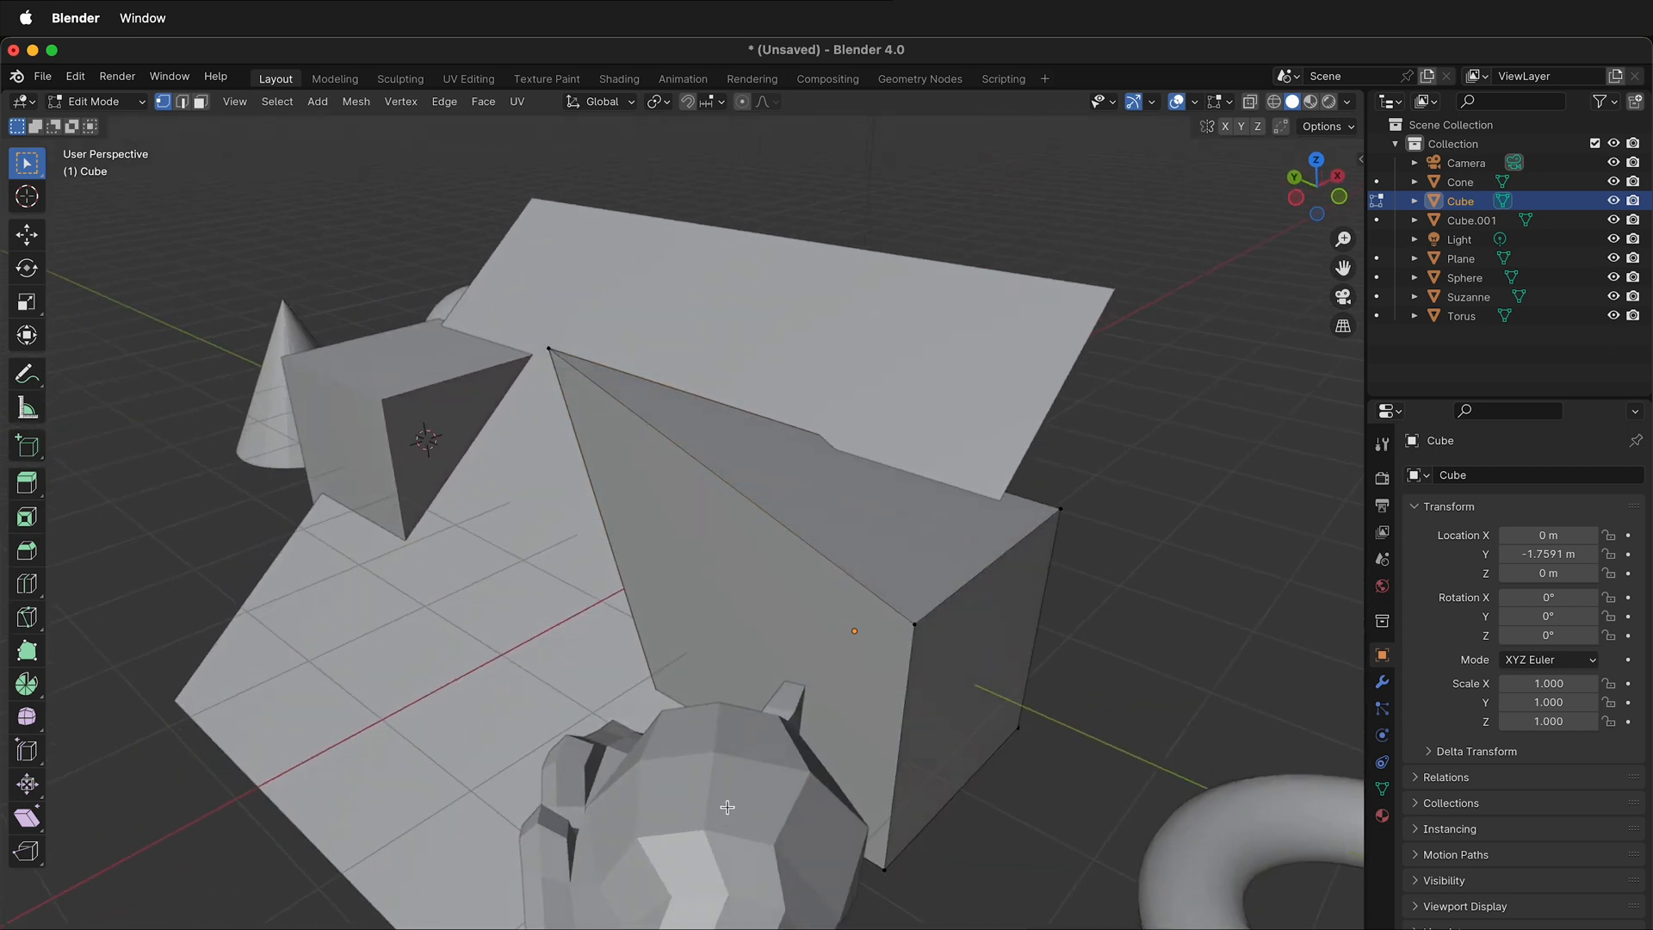
pyautogui.click(421, 406)
pyautogui.click(798, 559)
pyautogui.click(129, 105)
pyautogui.click(111, 123)
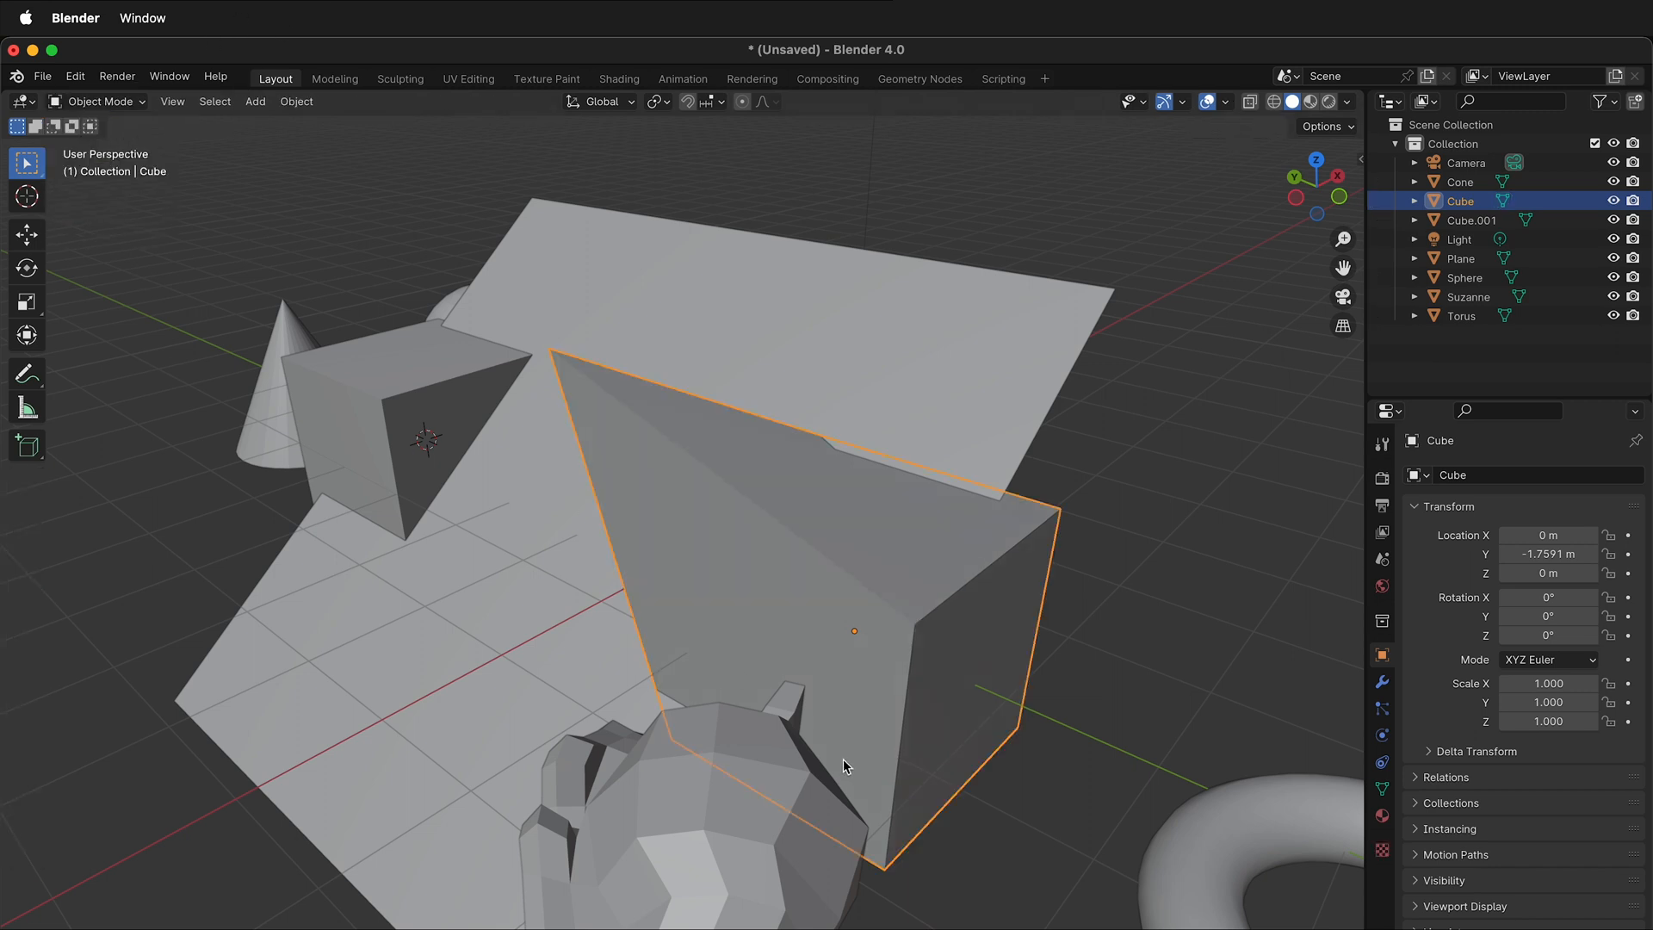
# Select the monkey and enter Edit Mode on its mesh.
pyautogui.click(680, 830)
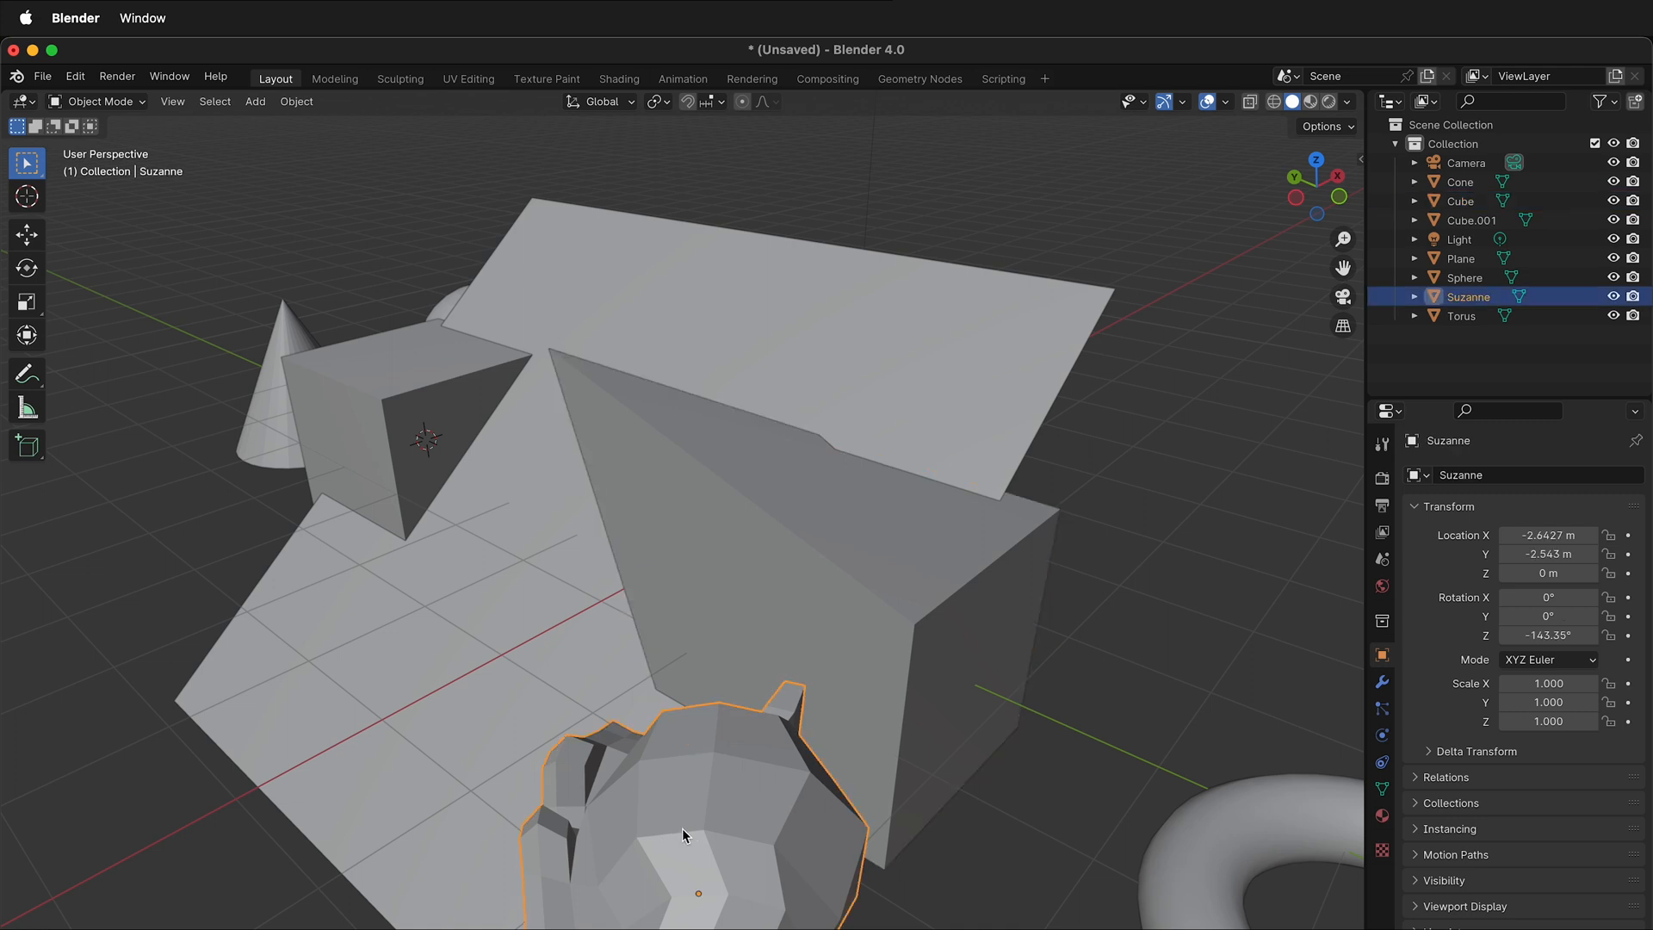
pyautogui.click(112, 102)
pyautogui.click(101, 144)
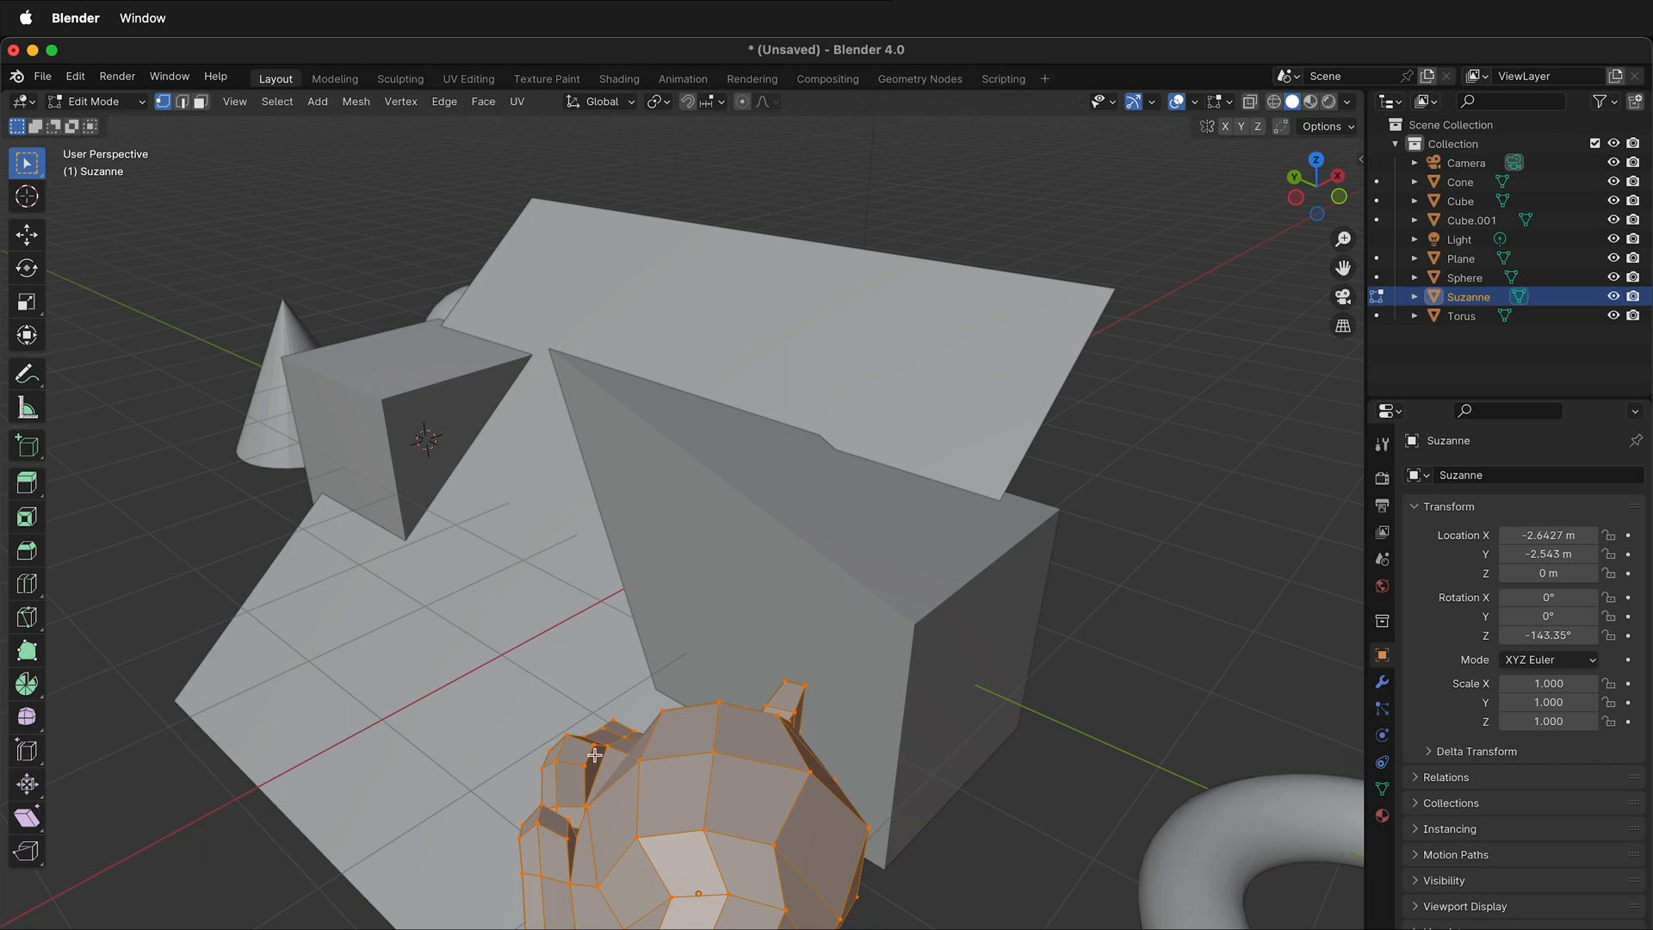
# Toggle the monkey repeatedly between Object Mode and Edit Mode, finishing in Object Mode.
pyautogui.press('Tab')
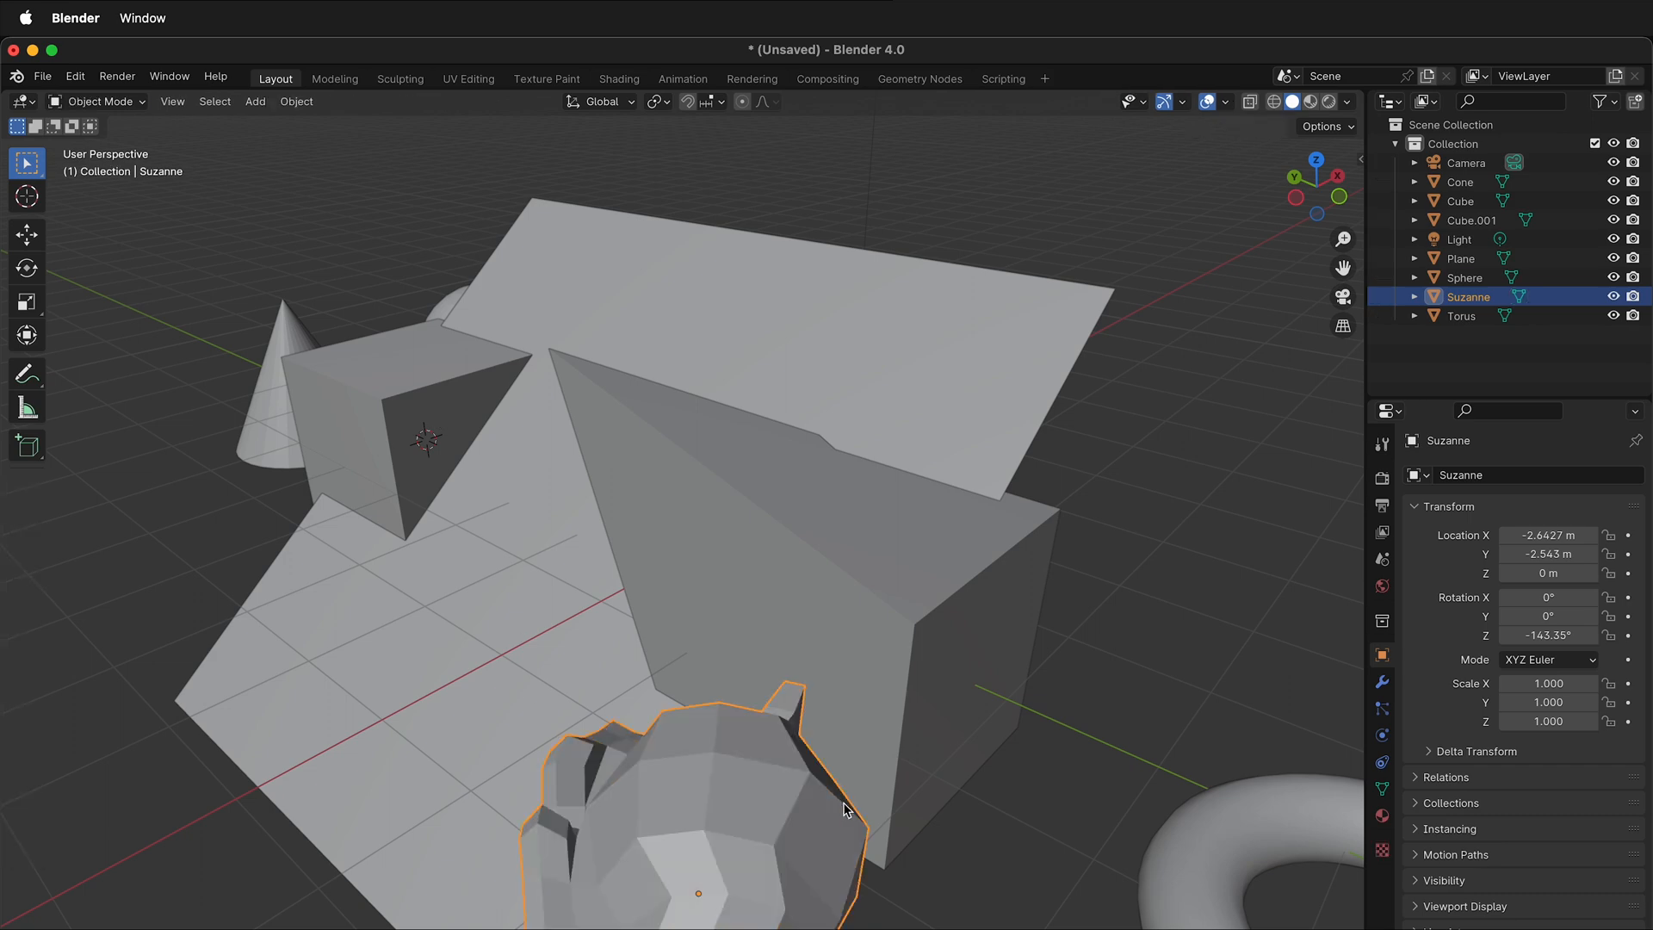
pyautogui.press('Tab')
pyautogui.press('Tab')
pyautogui.press('Tab')
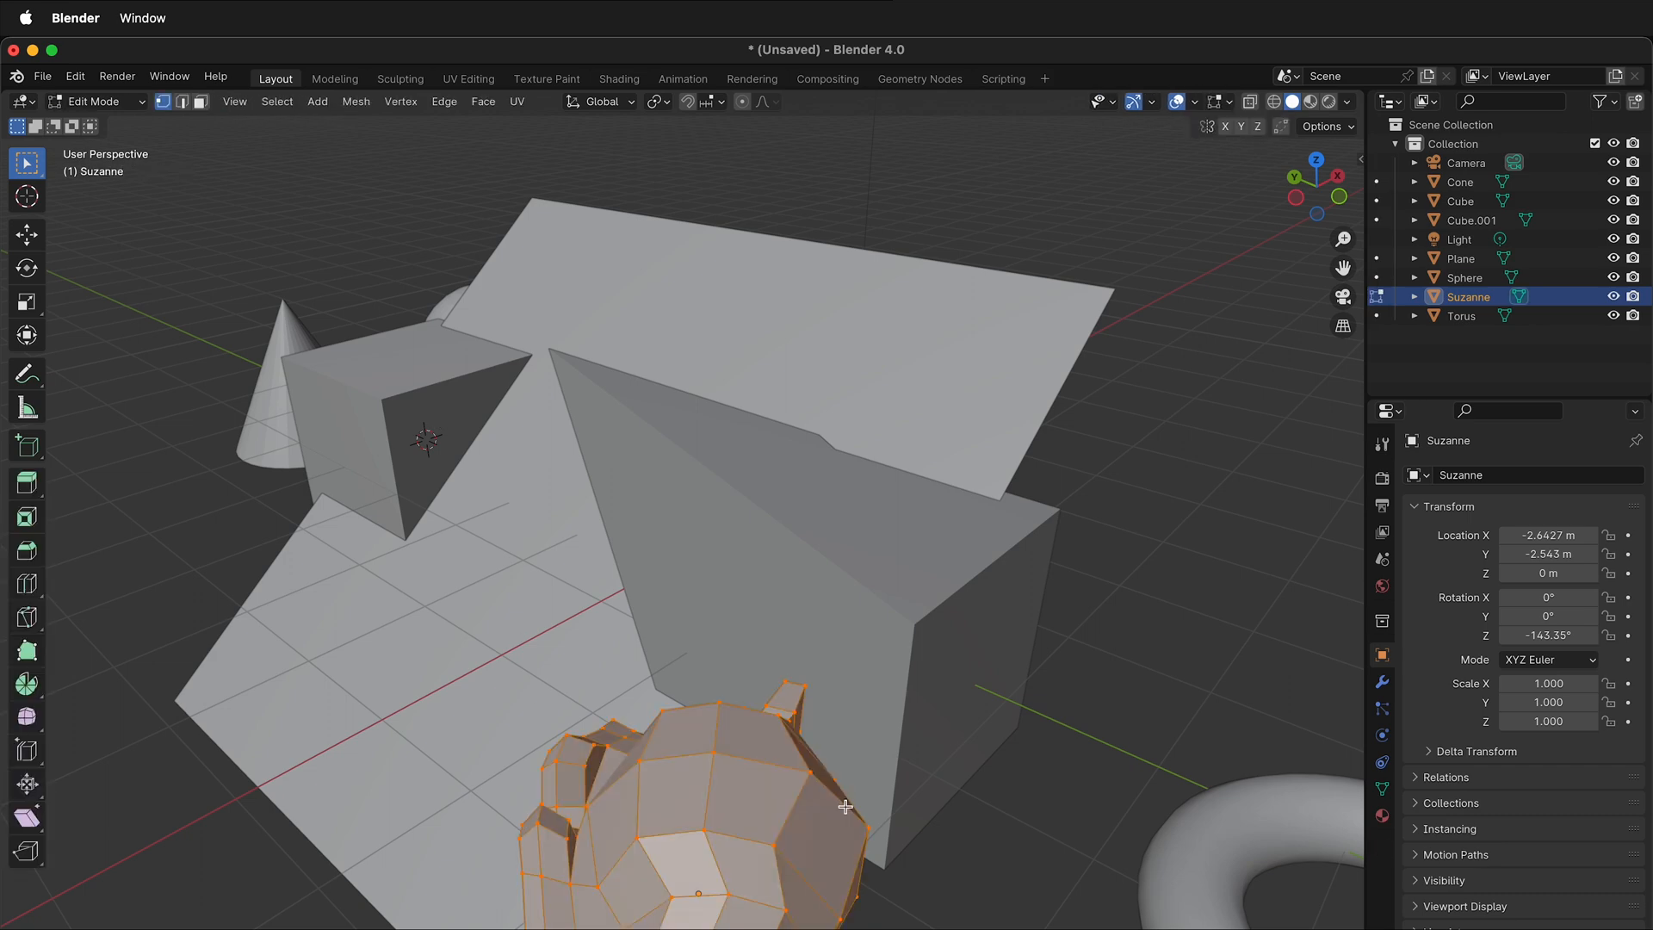
pyautogui.press('Tab')
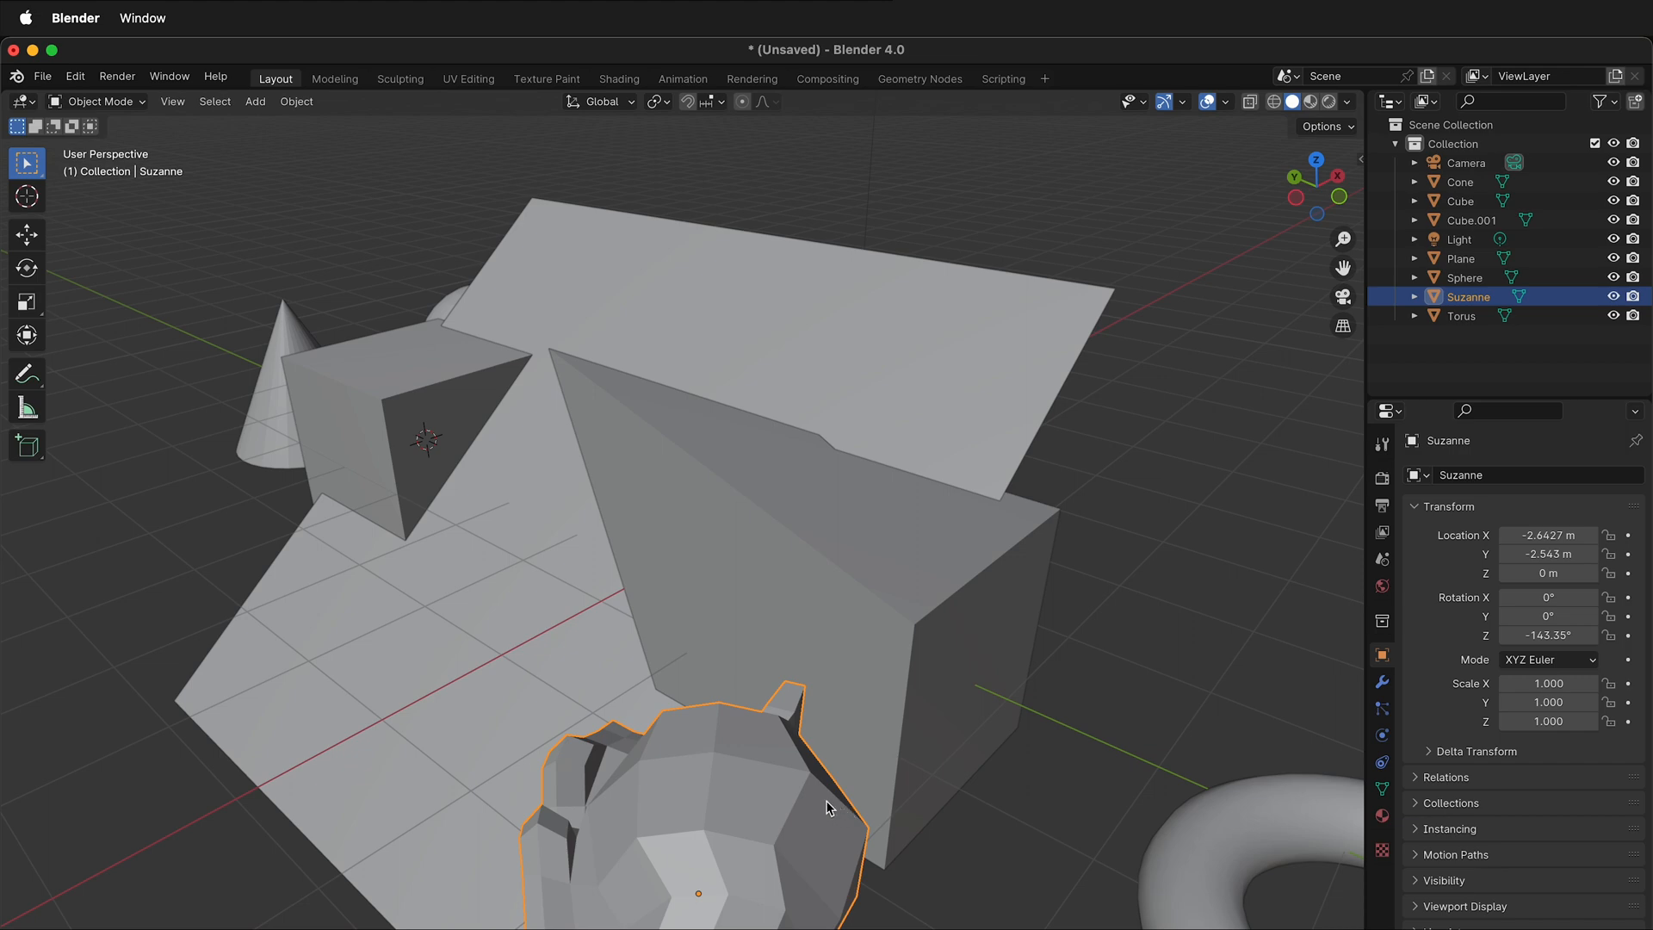
# Enter Edit Mode on the monkey and move a single vertex on the back of its head upward.
pyautogui.moveTo(818, 787); pyautogui.dragTo(856, 594, button='middle')
pyautogui.press('Tab')
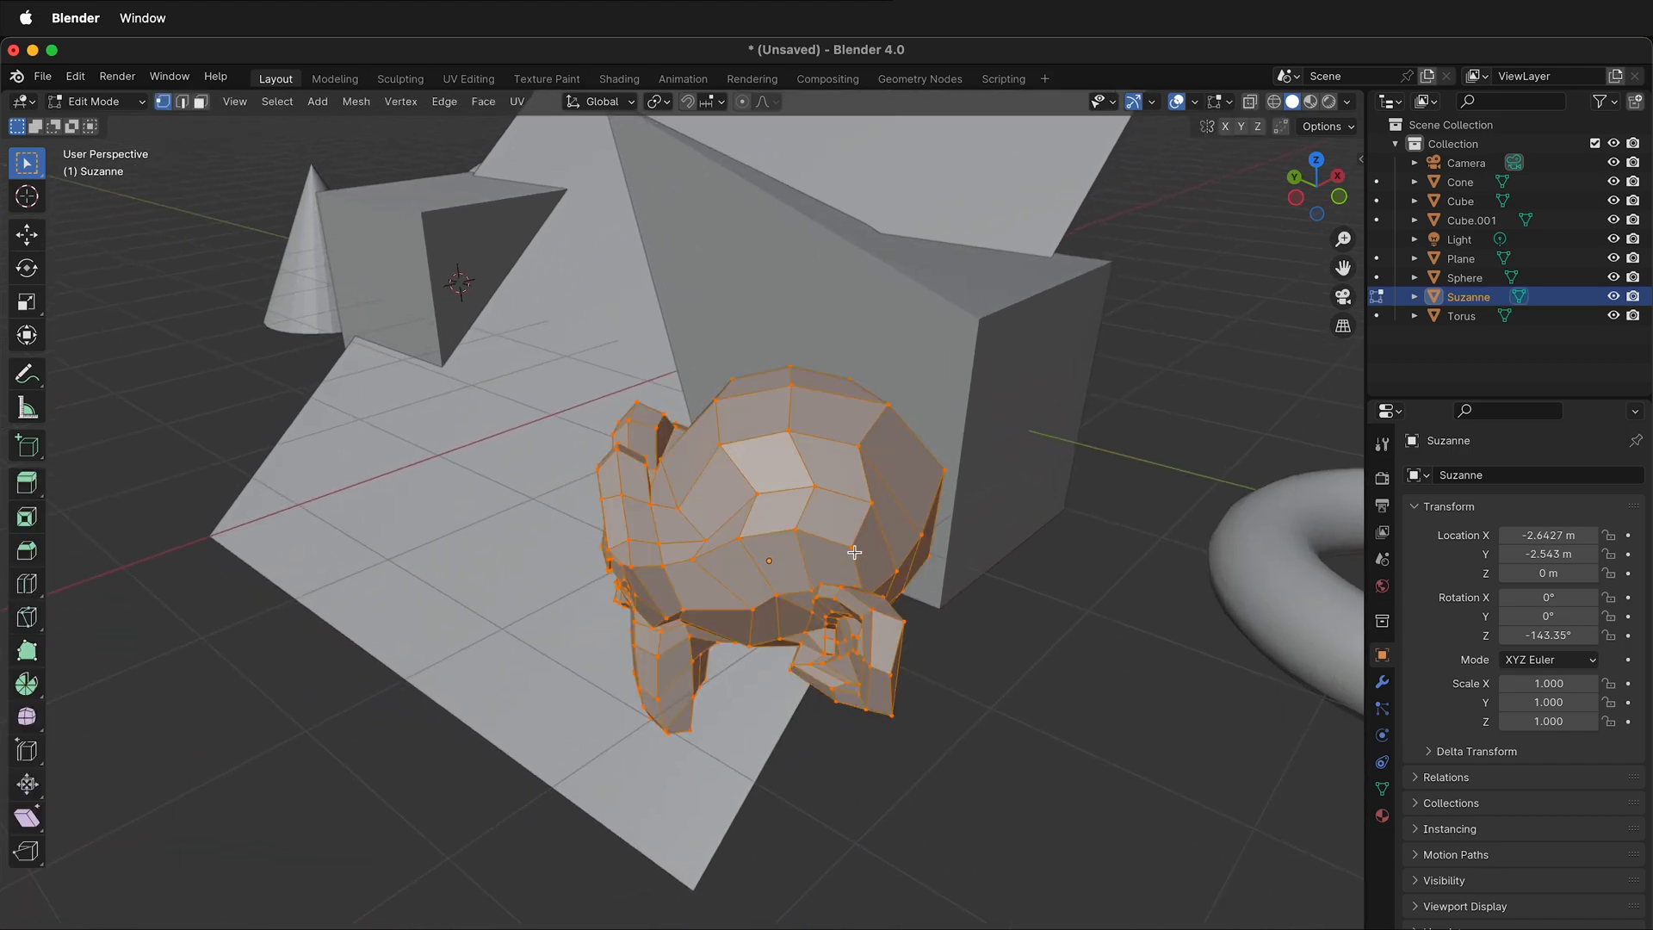
pyautogui.keyDown('alt'); pyautogui.click(786, 434); pyautogui.keyUp('alt')
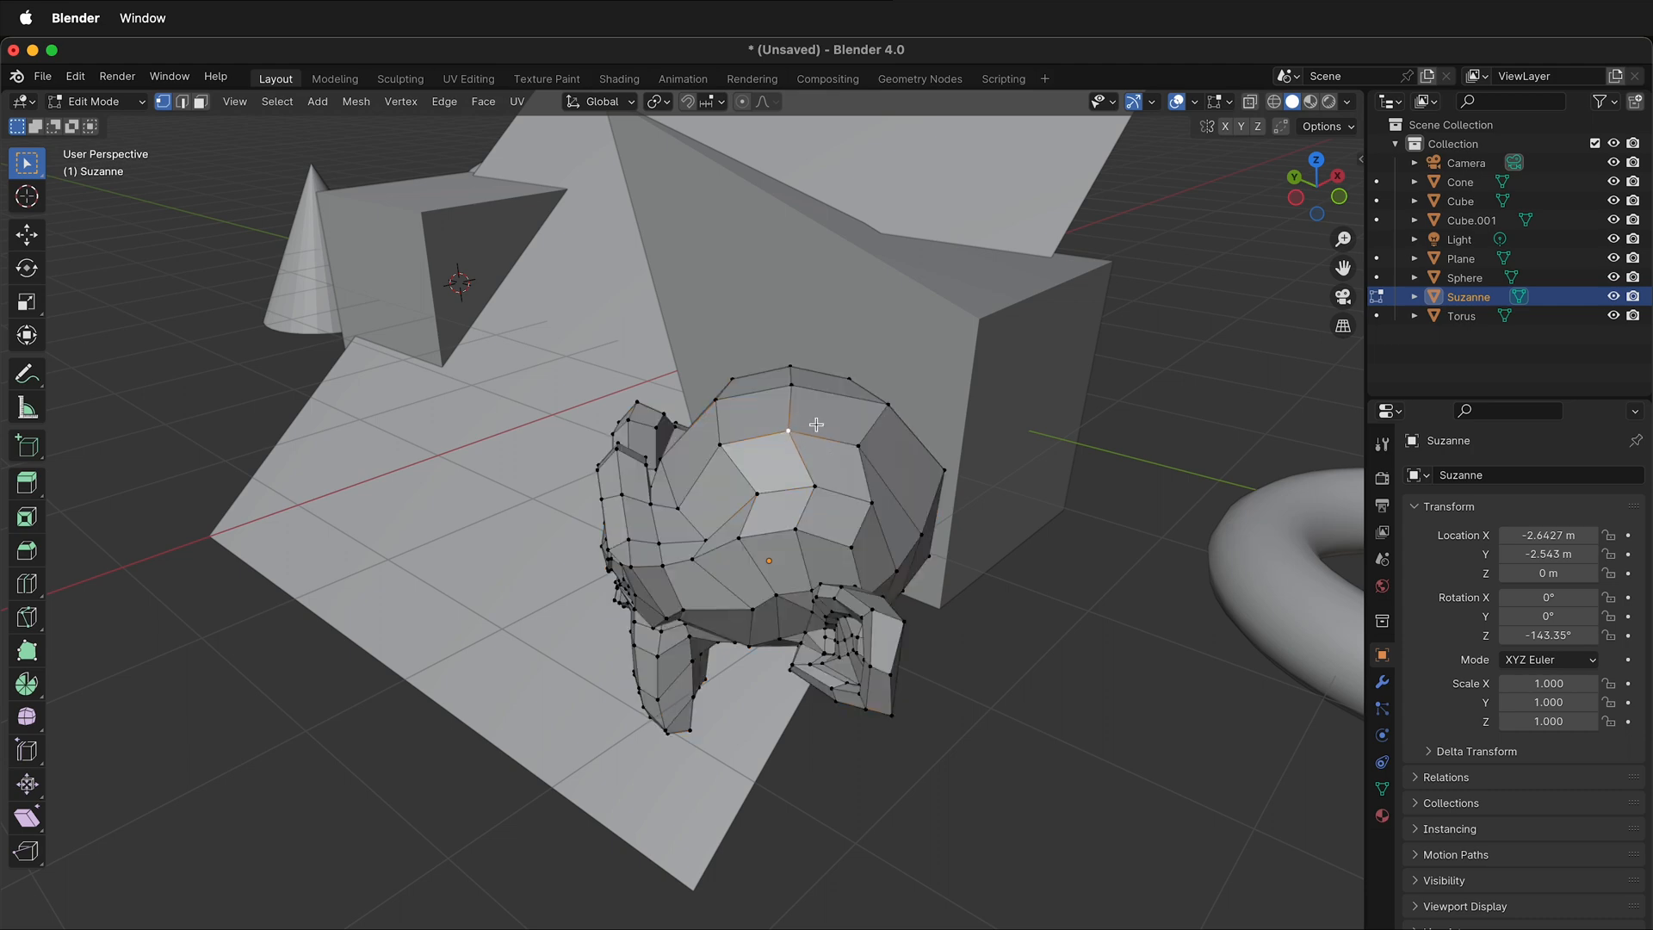
pyautogui.press('g')
pyautogui.click(820, 384)
pyautogui.scroll(2, 737, 538)
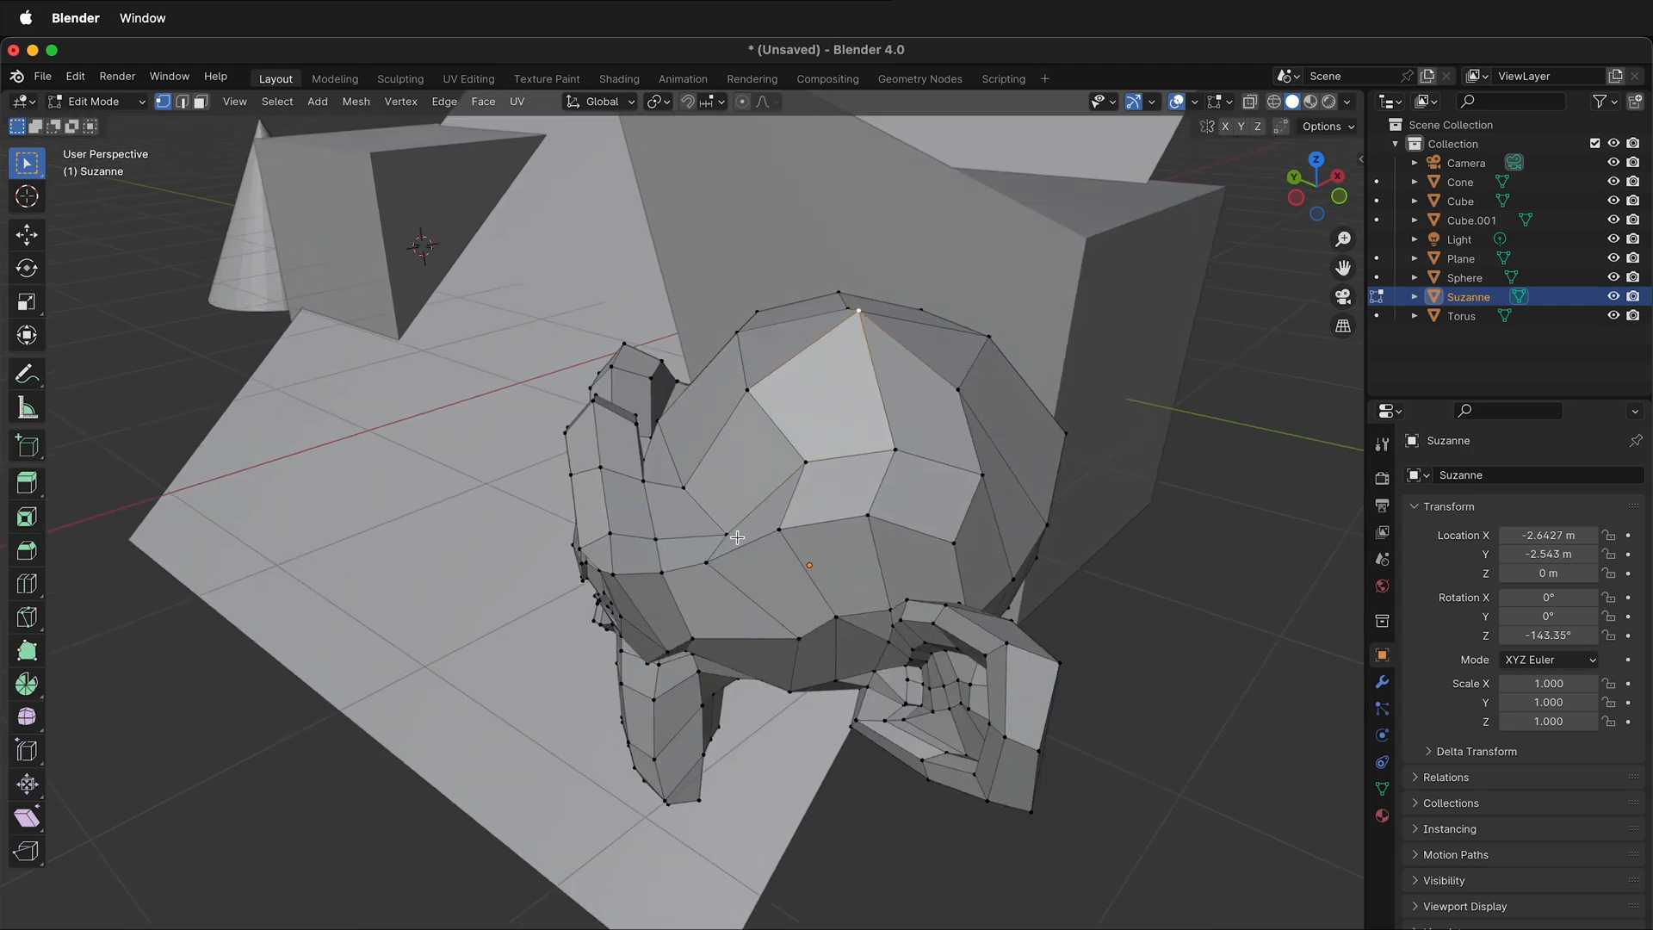
# Shift another vertex on the side of the monkey's head slightly toward the face, then leave circle selection.
pyautogui.moveTo(737, 537); pyautogui.dragTo(816, 531, button='middle')
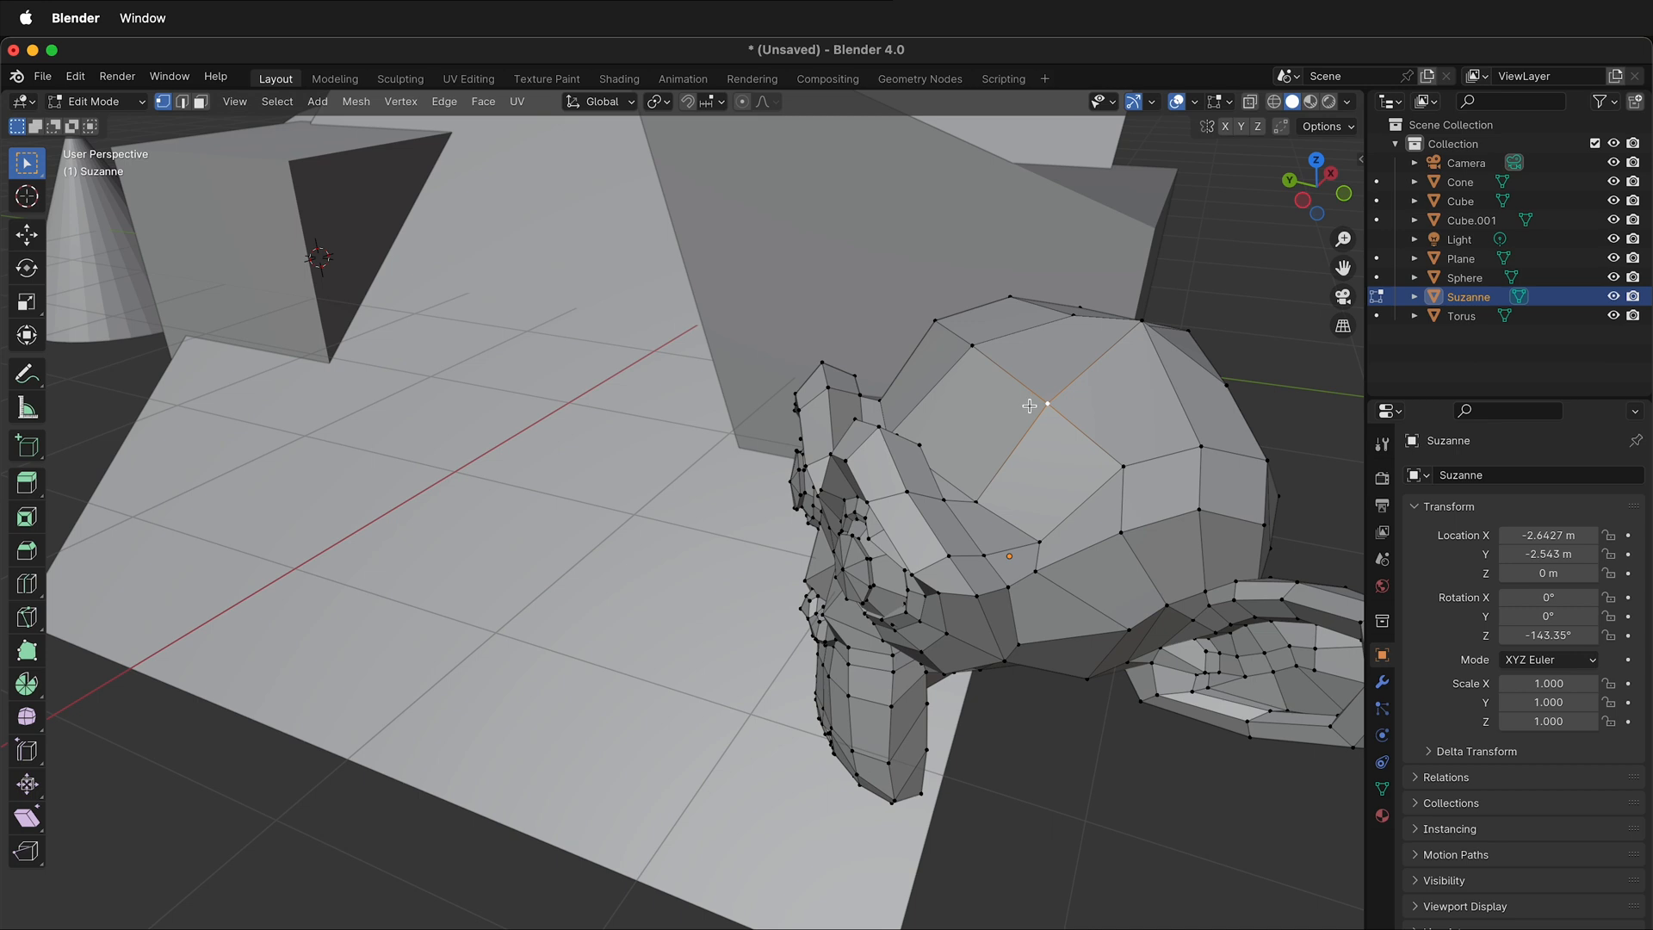
pyautogui.press('g')
pyautogui.click(1006, 401)
pyautogui.press('c')
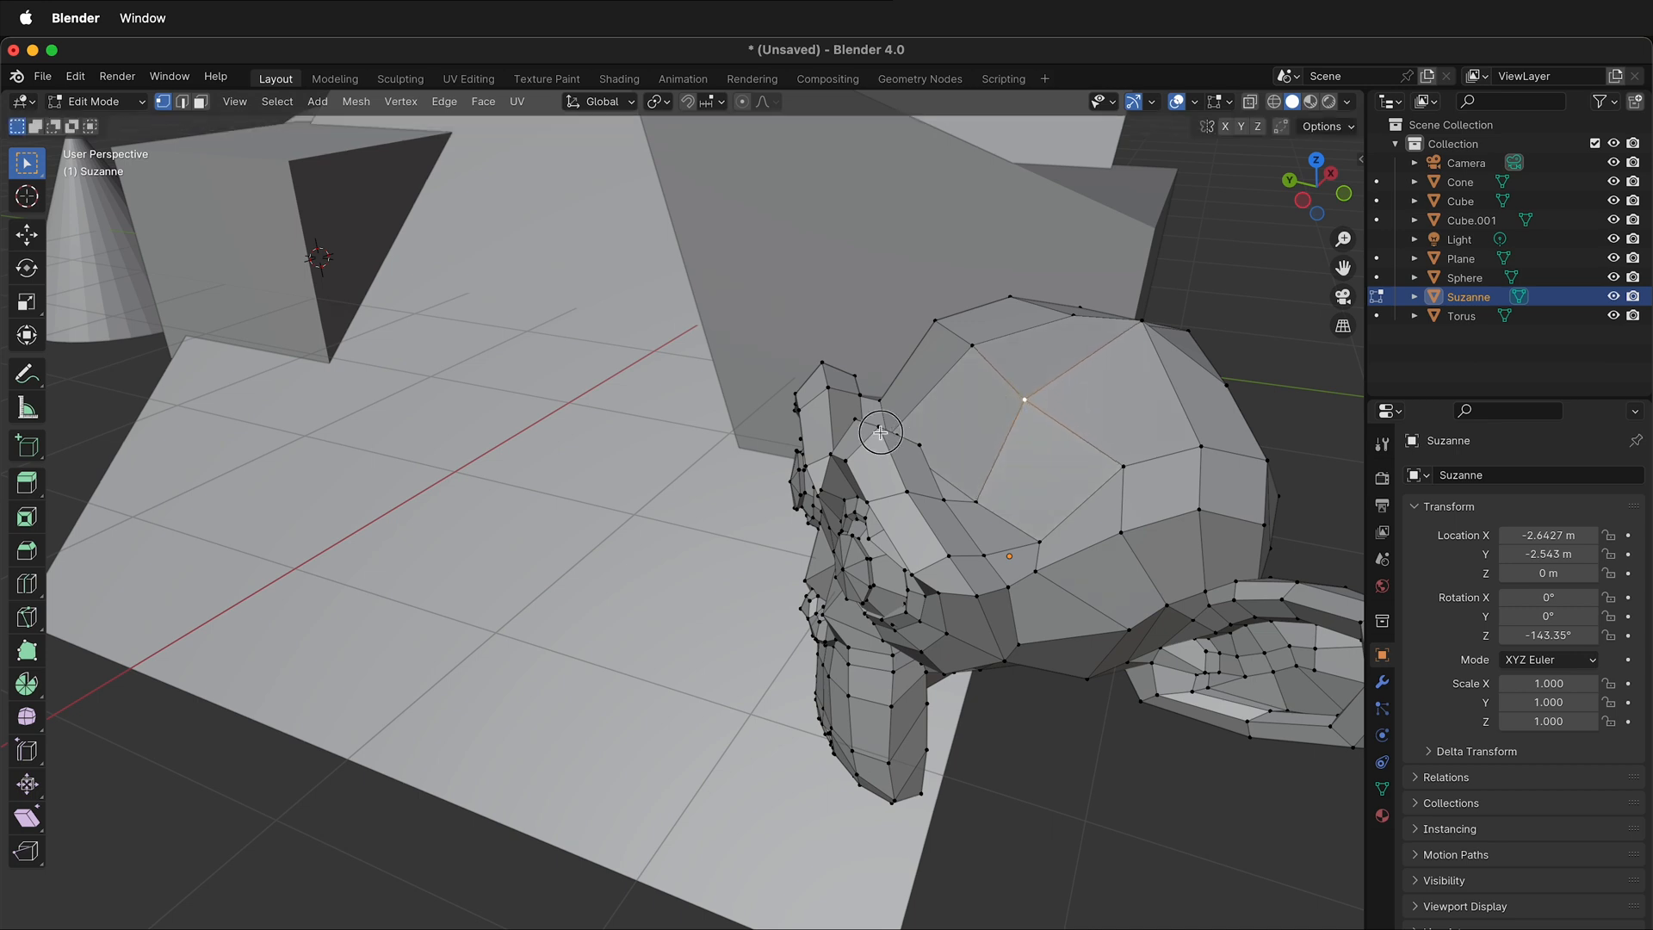
pyautogui.press('Escape')
# Box-select two neighbouring vertices on the upper side of the monkey's head and move them up about 0.13 m.
pyautogui.click(878, 409)
pyautogui.moveTo(952, 327); pyautogui.dragTo(1060, 430)
pyautogui.press('g')
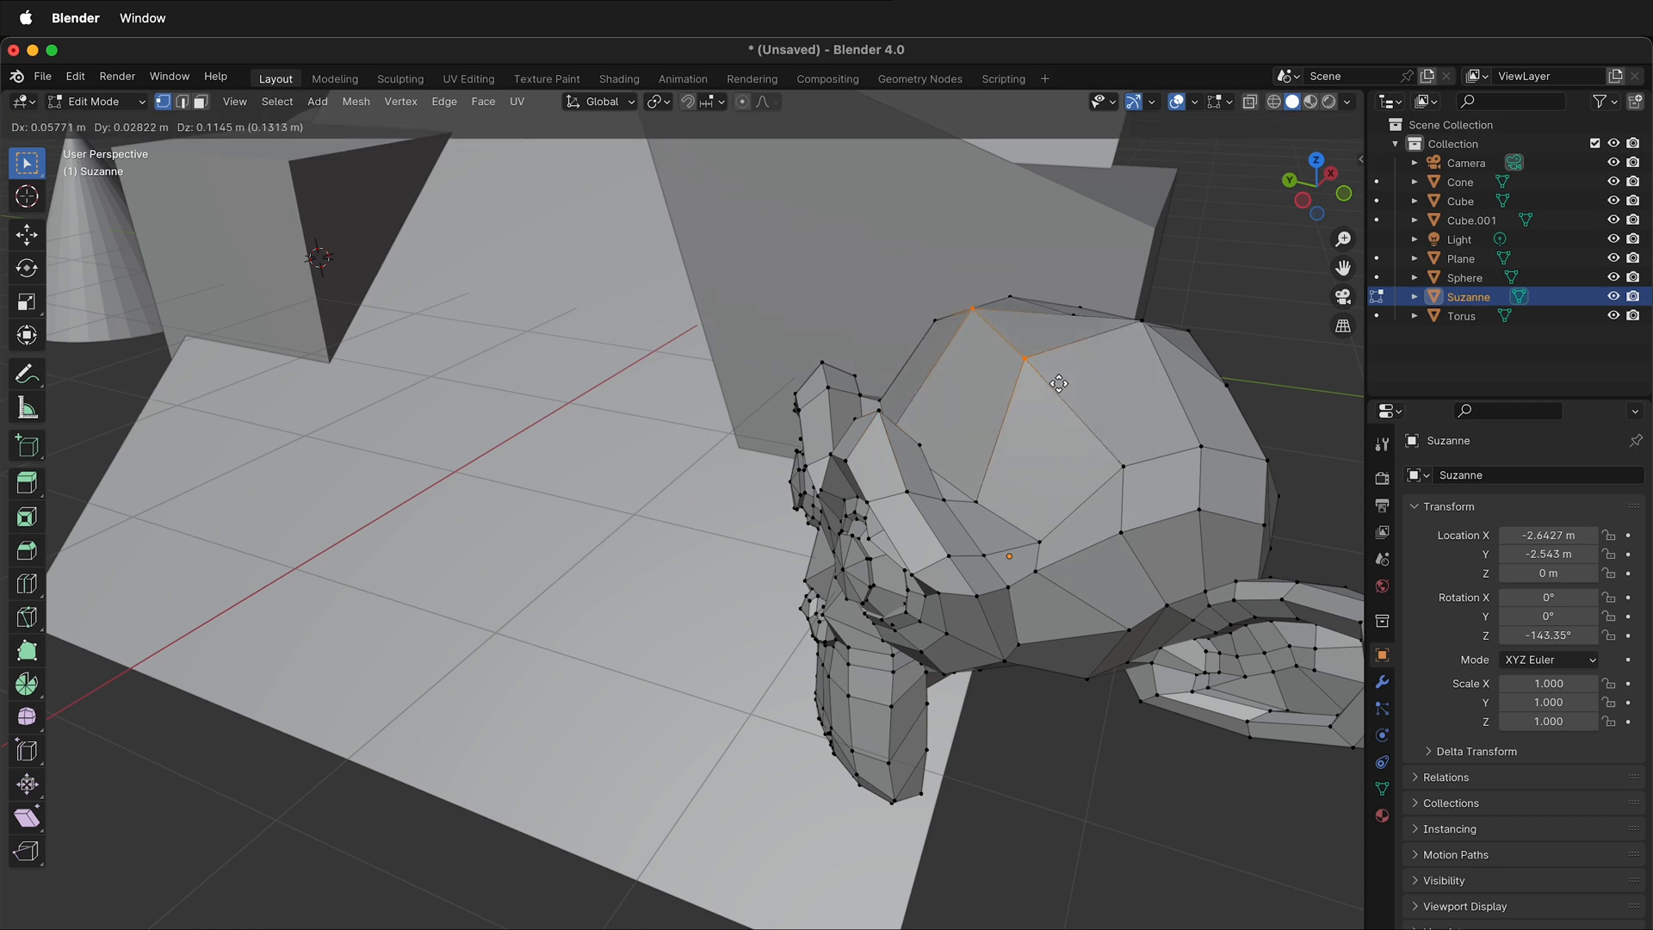
pyautogui.click(1058, 383)
# In edge select mode, move an edge on the side of the monkey's head slightly down and rotate it nearly upright.
pyautogui.press('2')
pyautogui.click(1065, 397)
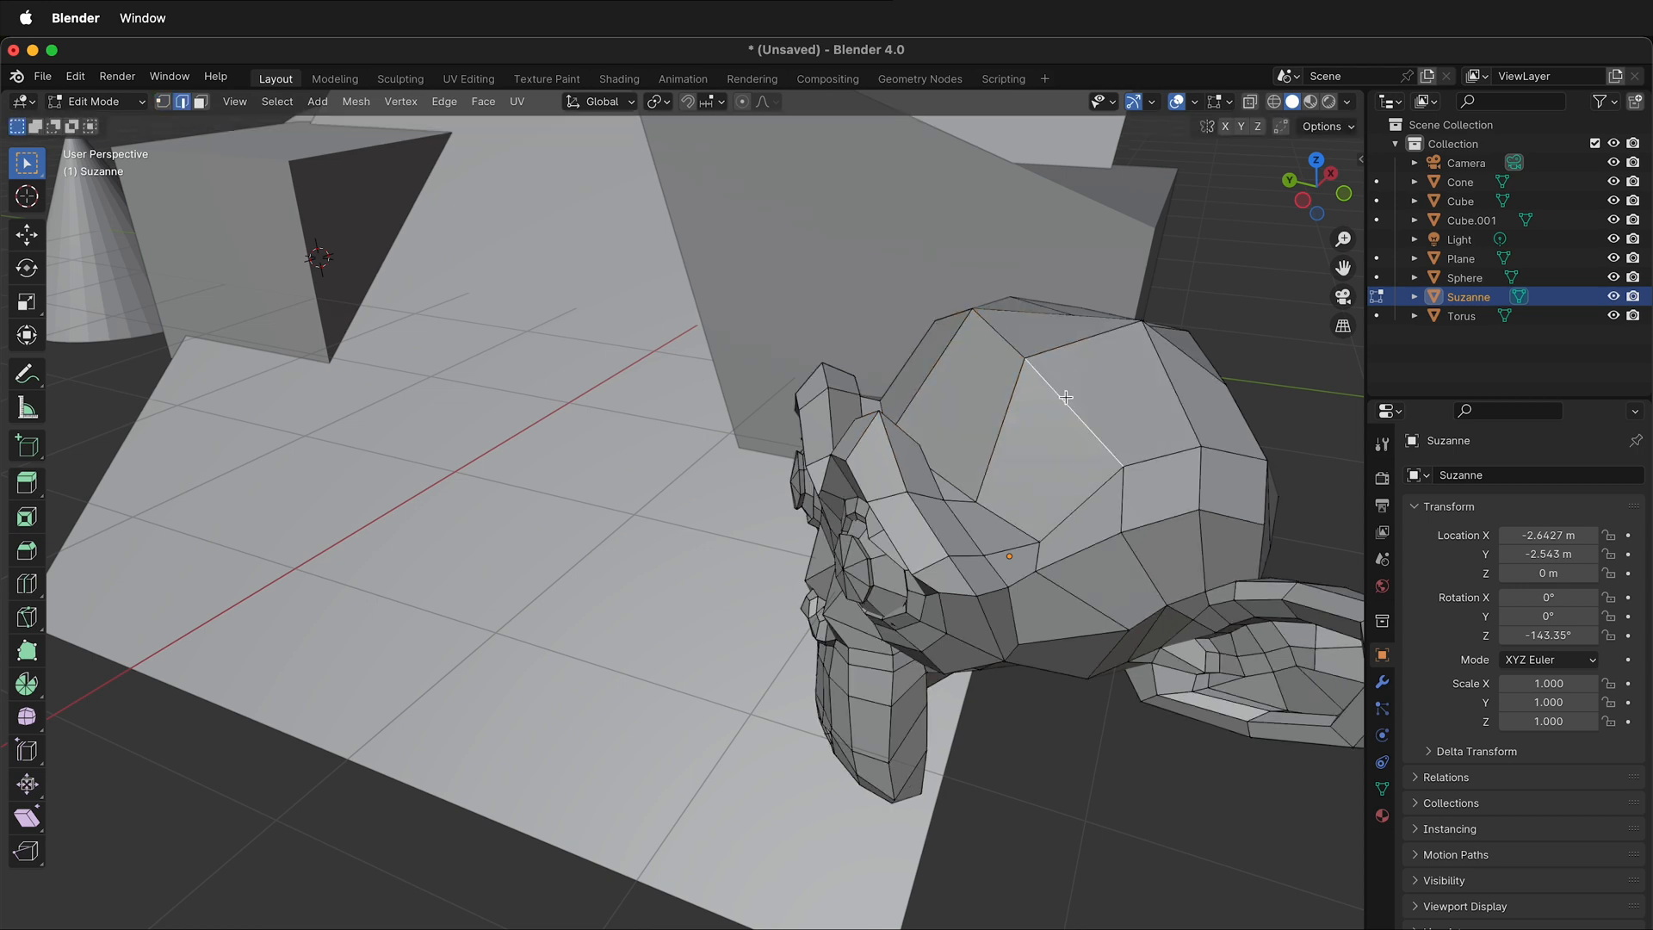
pyautogui.press('g')
pyautogui.click(1061, 435)
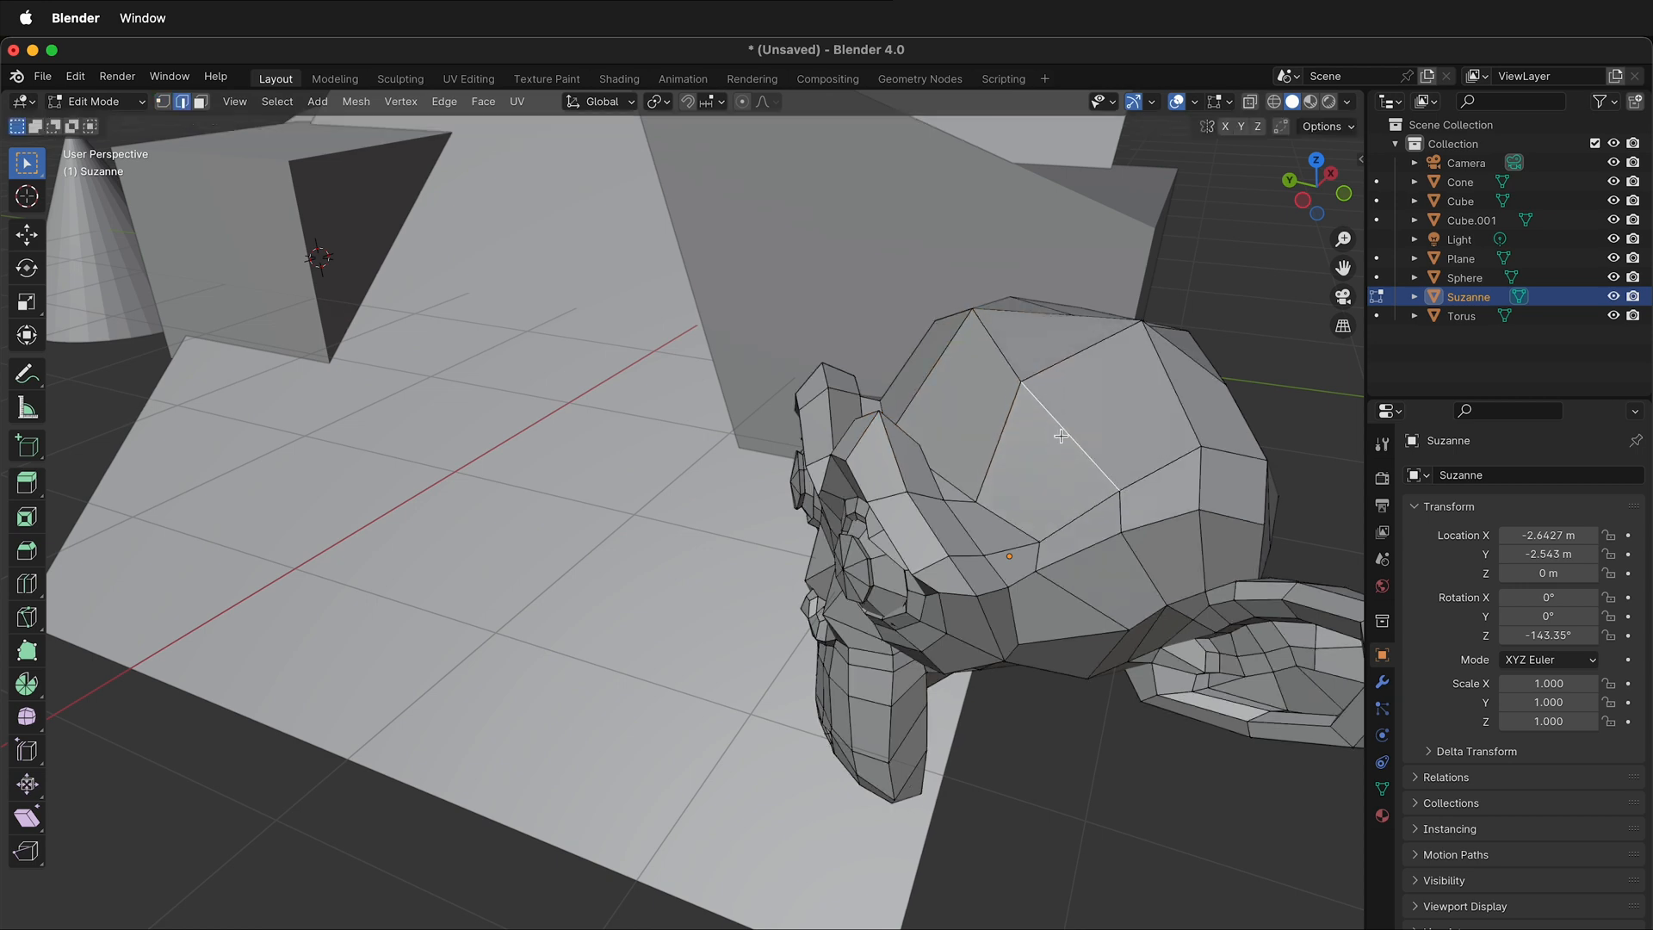
pyautogui.press('r')
pyautogui.click(1065, 431)
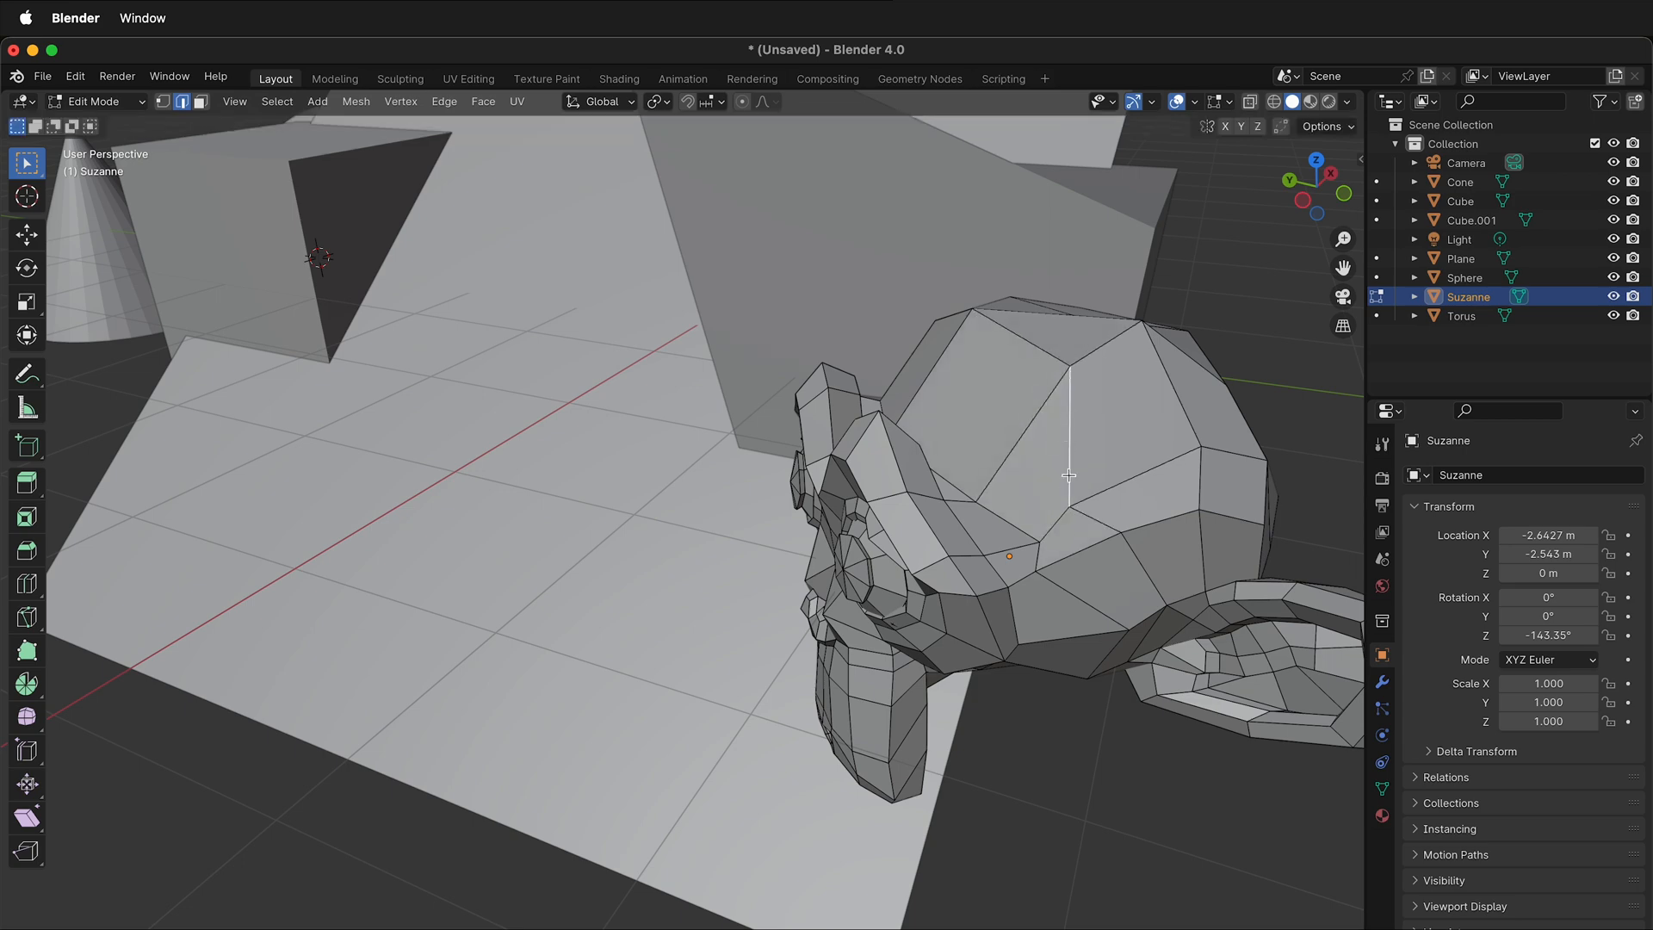
# Switch to face select mode and select individual faces on the back of the monkey's head.
pyautogui.moveTo(1065, 430); pyautogui.dragTo(1009, 490, button='middle')
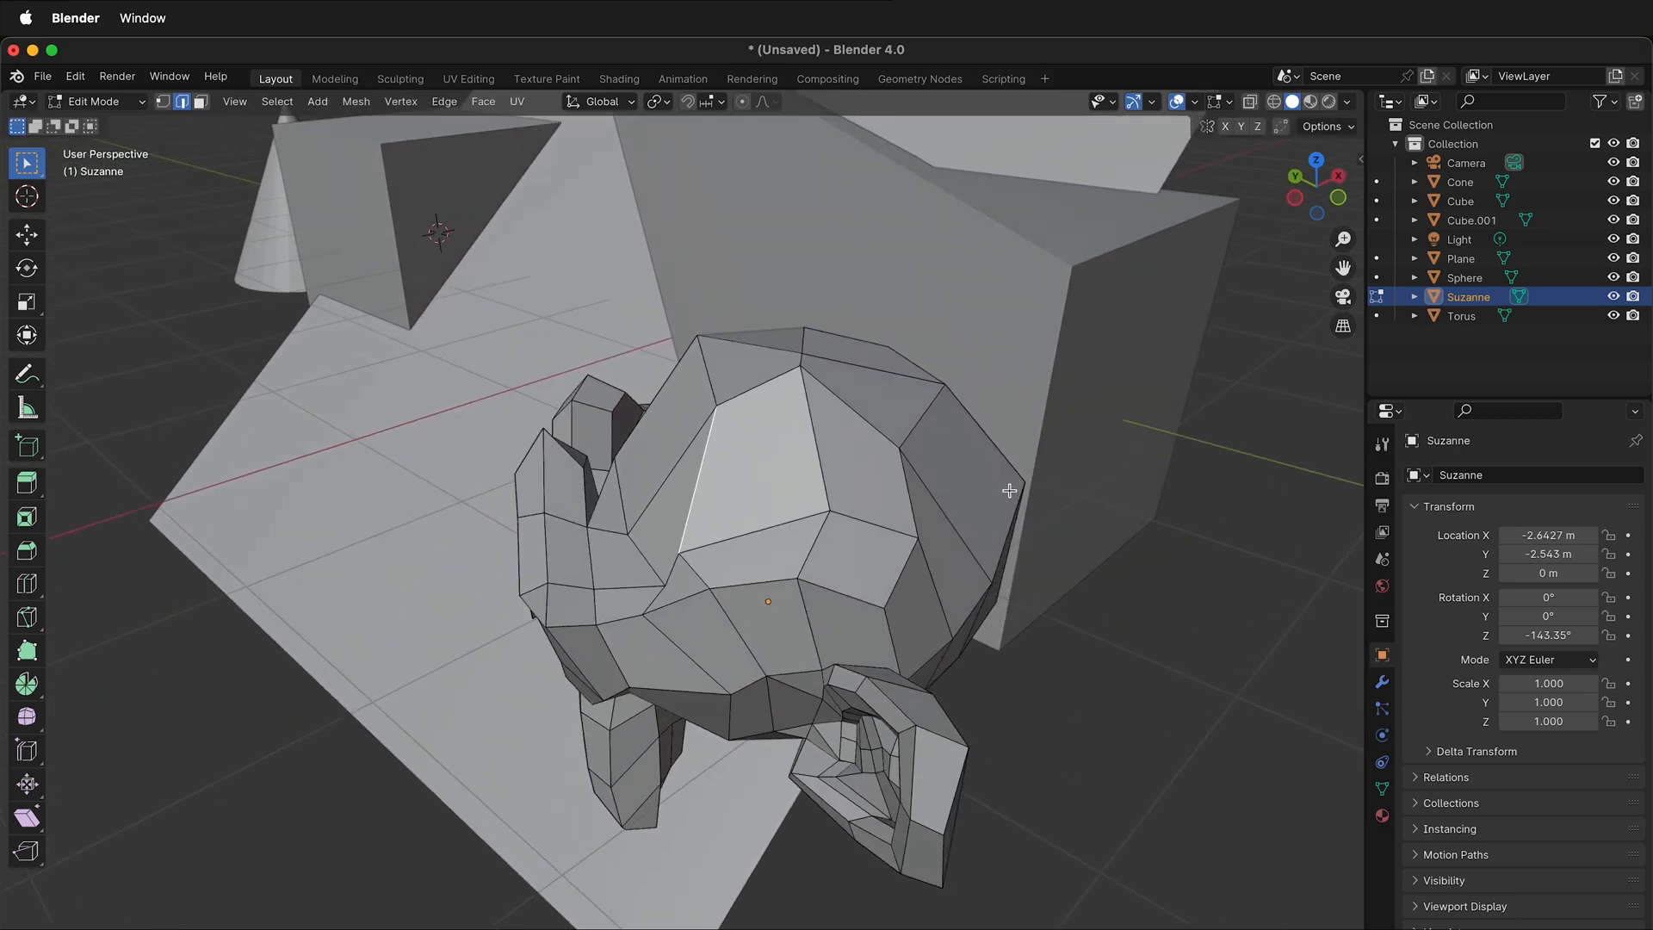
pyautogui.press('3')
pyautogui.click(875, 476)
pyautogui.moveTo(891, 657); pyautogui.dragTo(848, 608, button='middle')
pyautogui.click(736, 477)
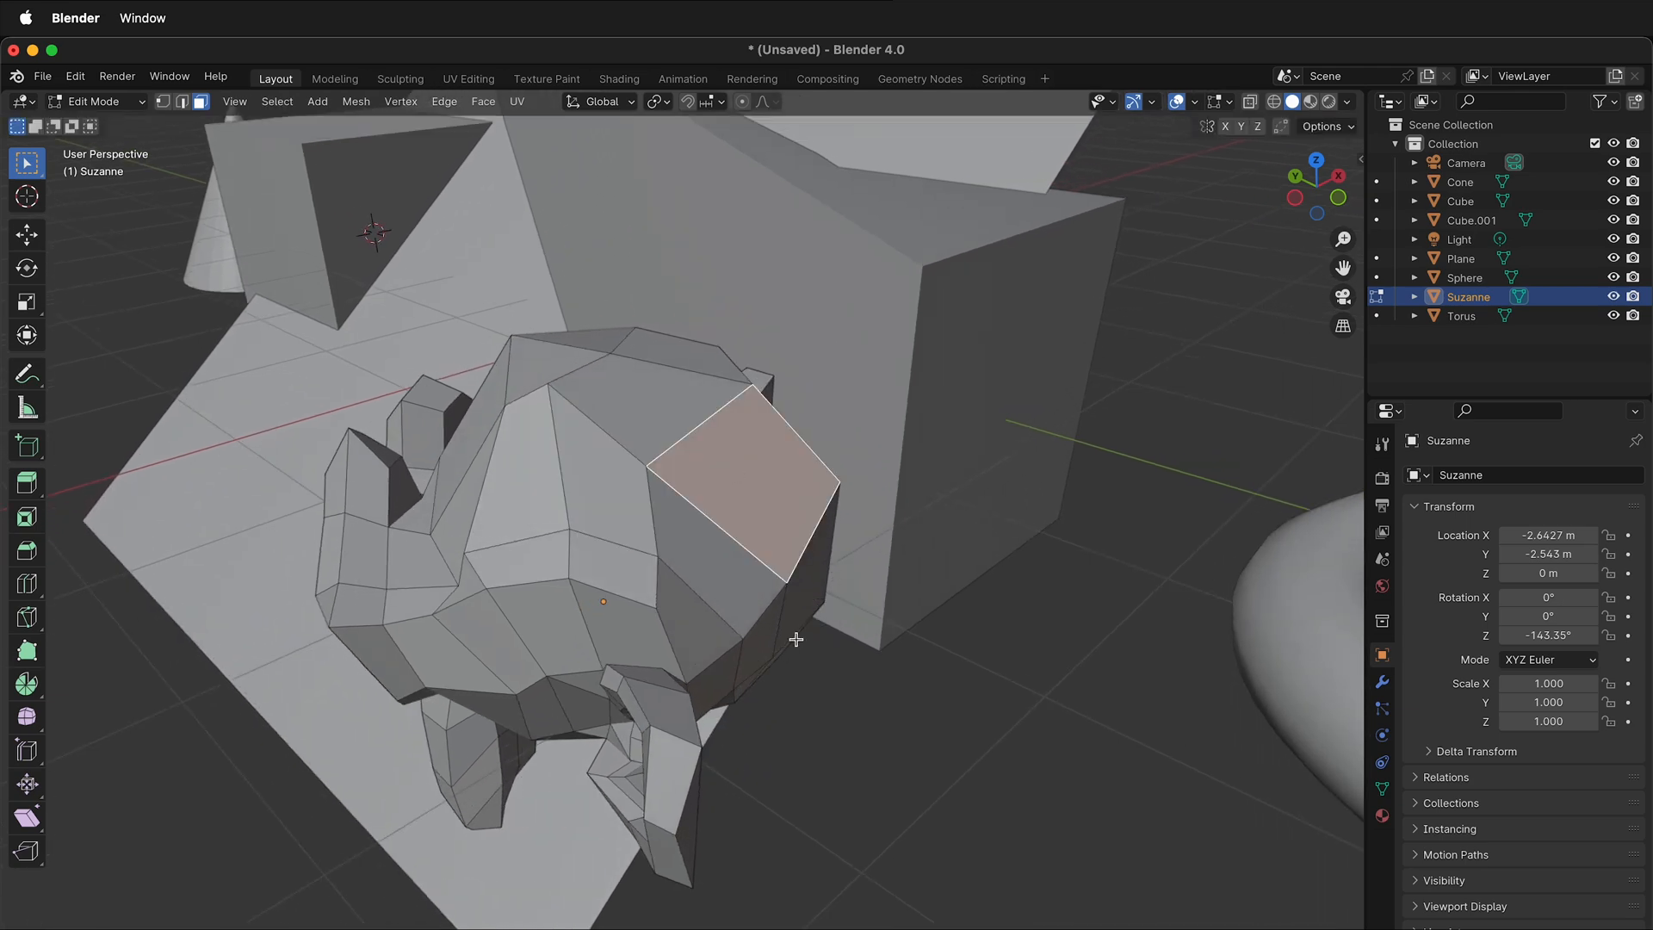
pyautogui.moveTo(736, 477); pyautogui.dragTo(858, 583, button='middle')
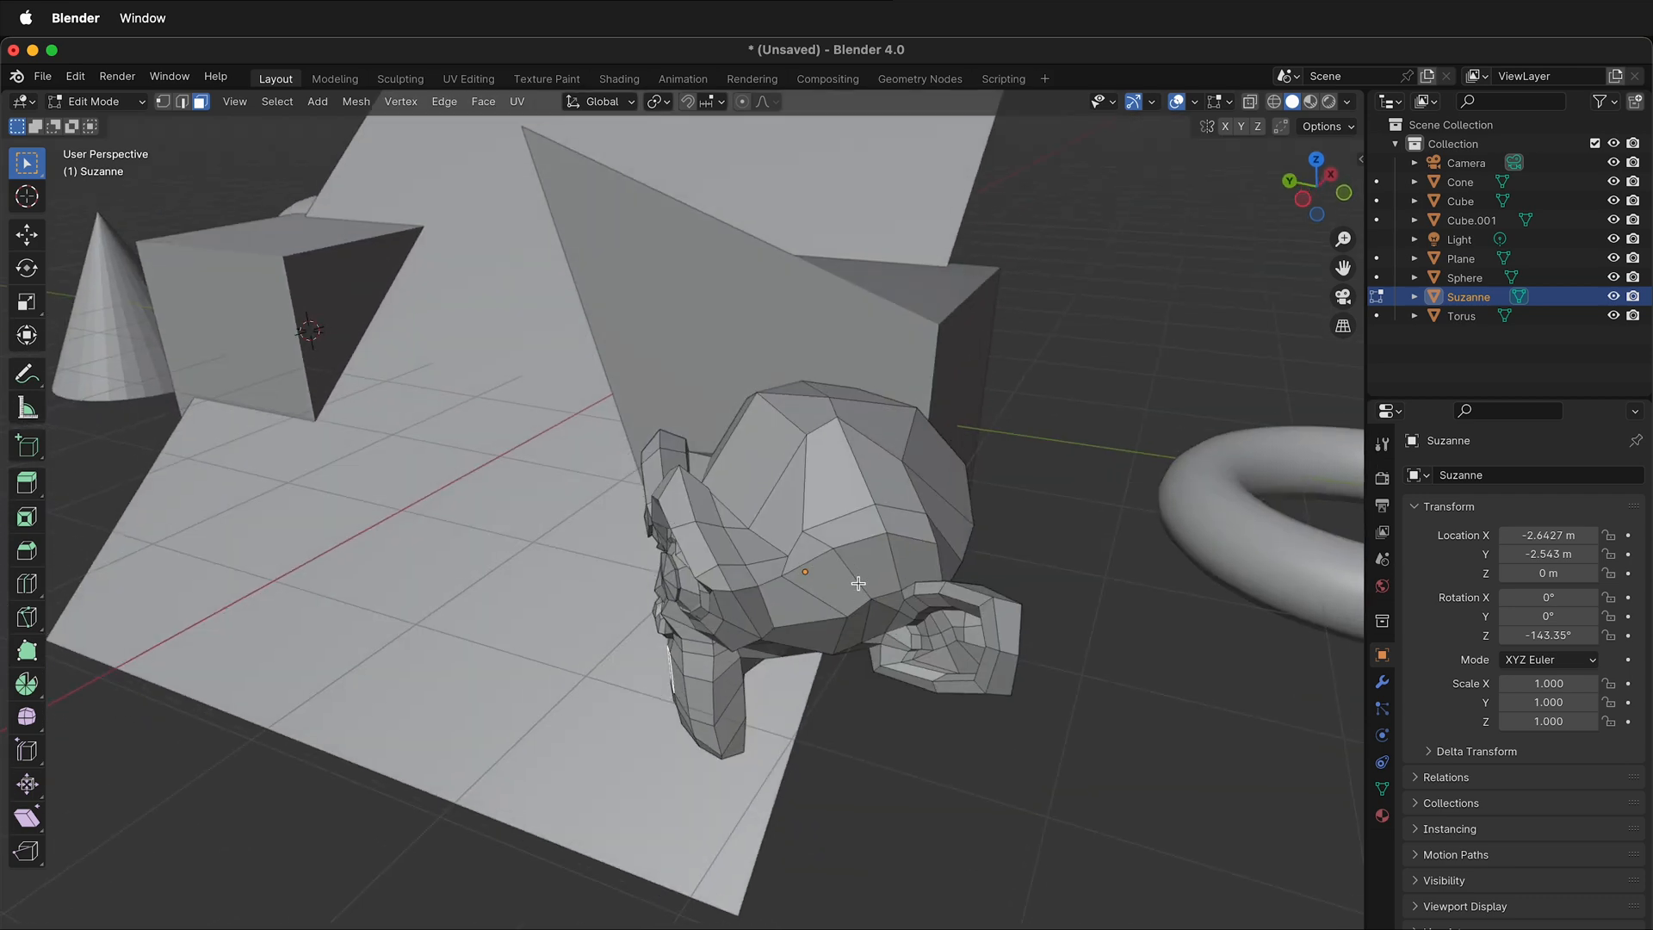
# Delete the narrow four-sided face on the side of the monkey's head using the Faces option.
pyautogui.click(845, 473)
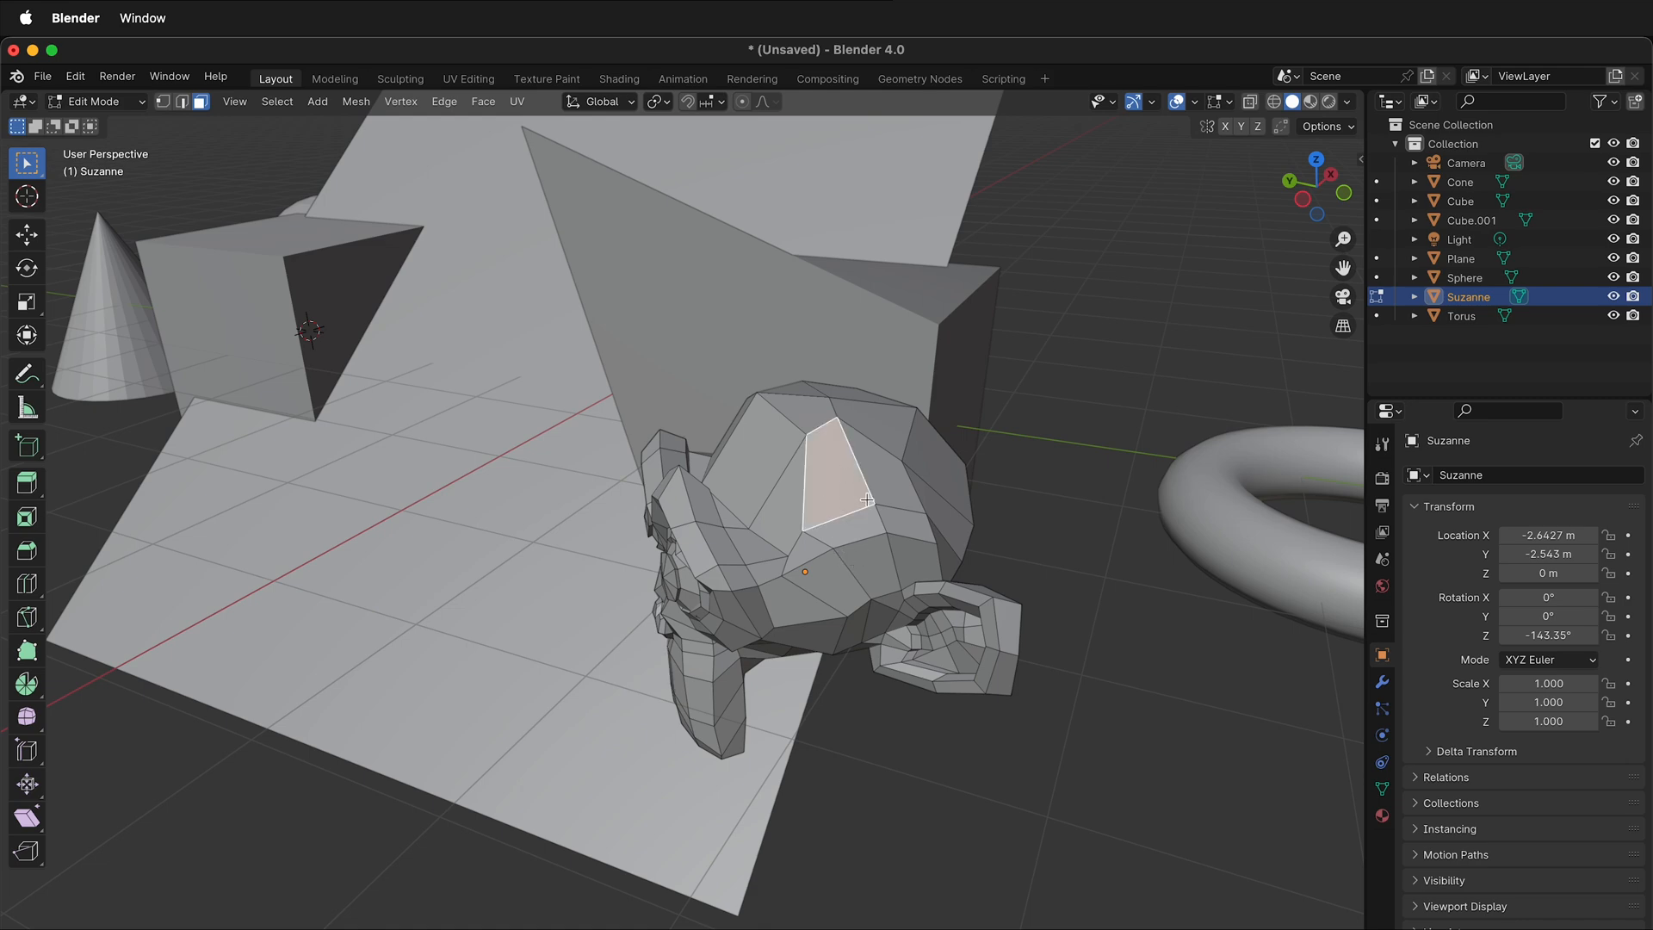
pyautogui.press('x')
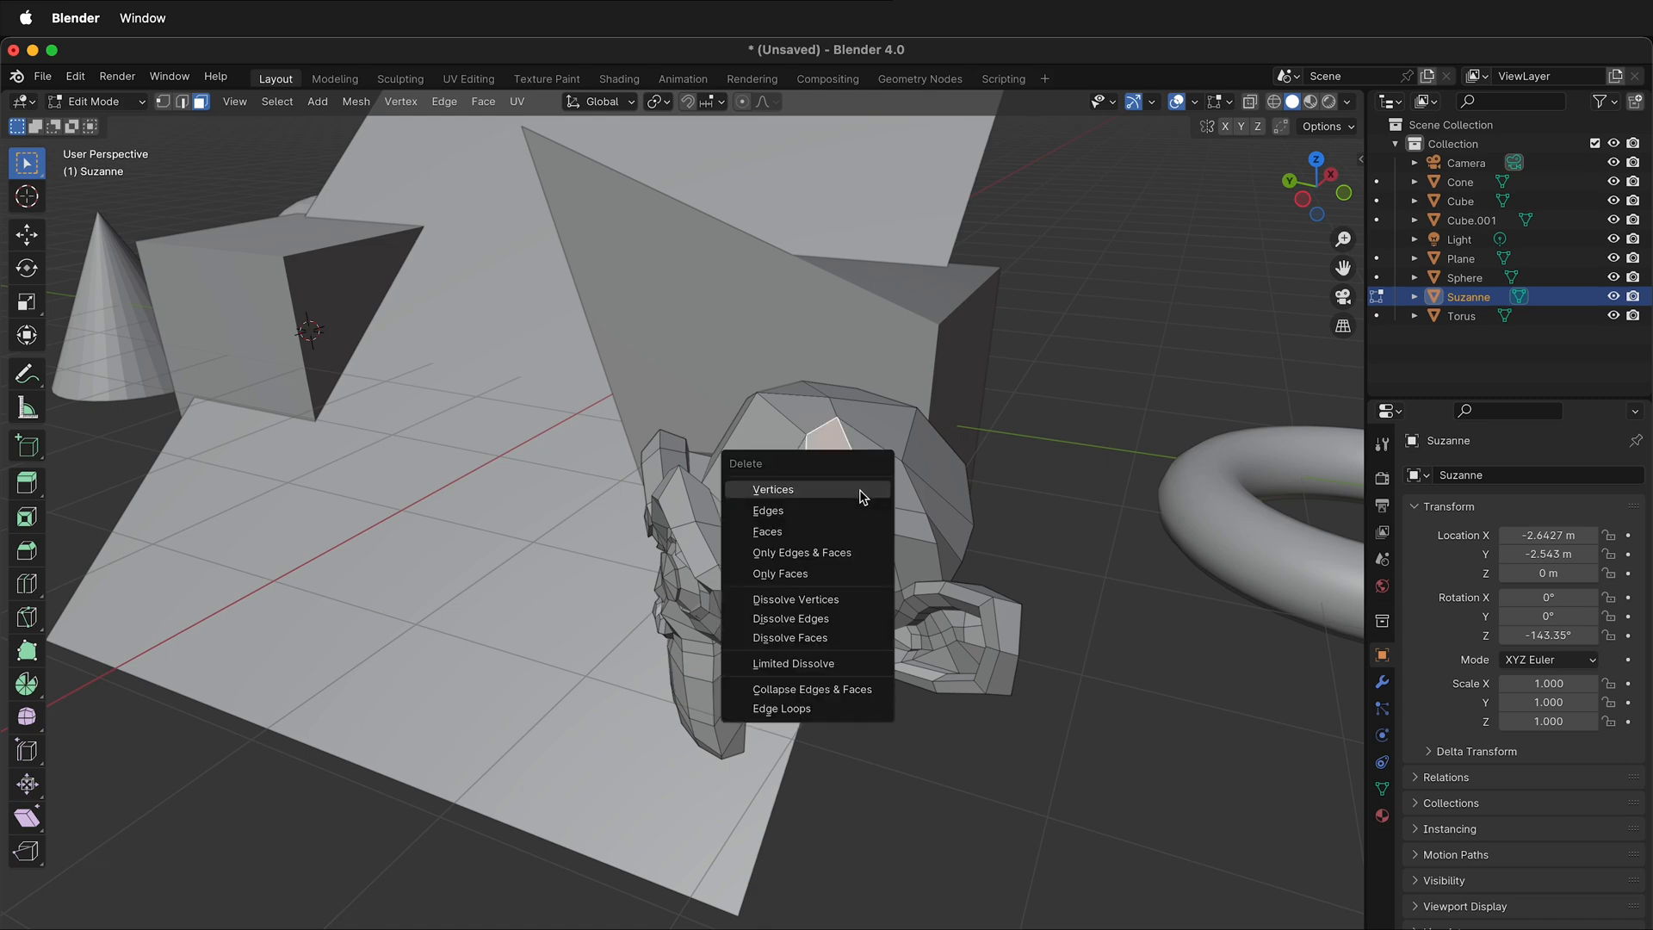
pyautogui.click(826, 531)
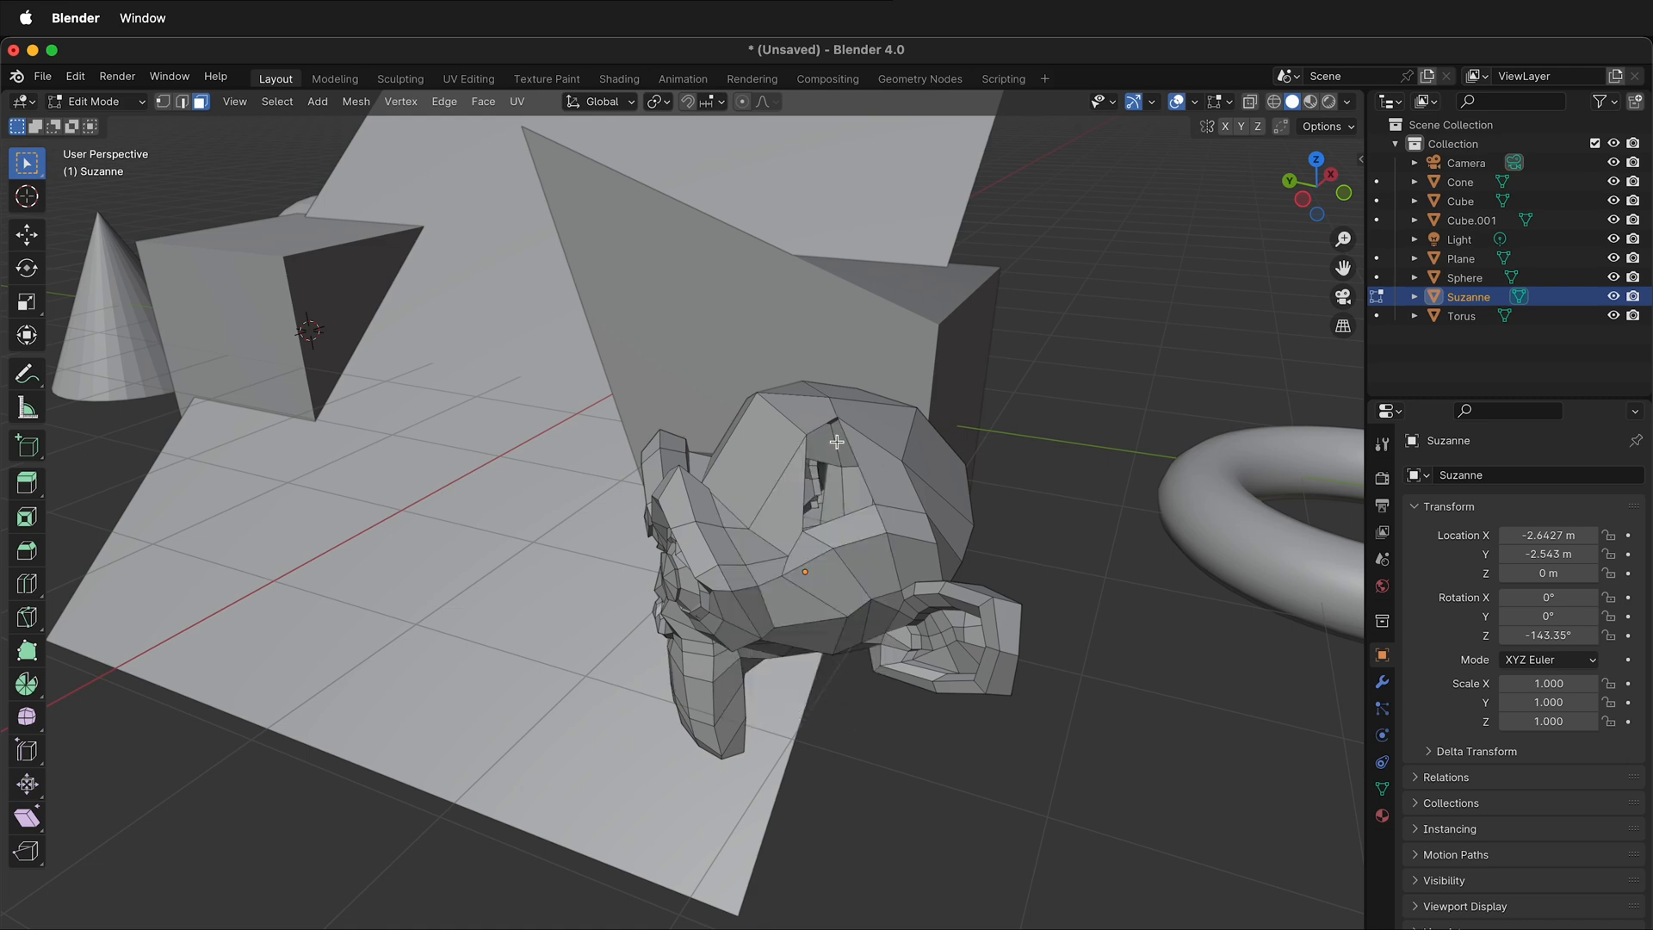
# In edge select mode, select the upper edge of the hole in the monkey's head and fill it with a face.
pyautogui.scroll(5, 848, 461)
pyautogui.moveTo(1206, 390); pyautogui.dragTo(1151, 392, button='middle')
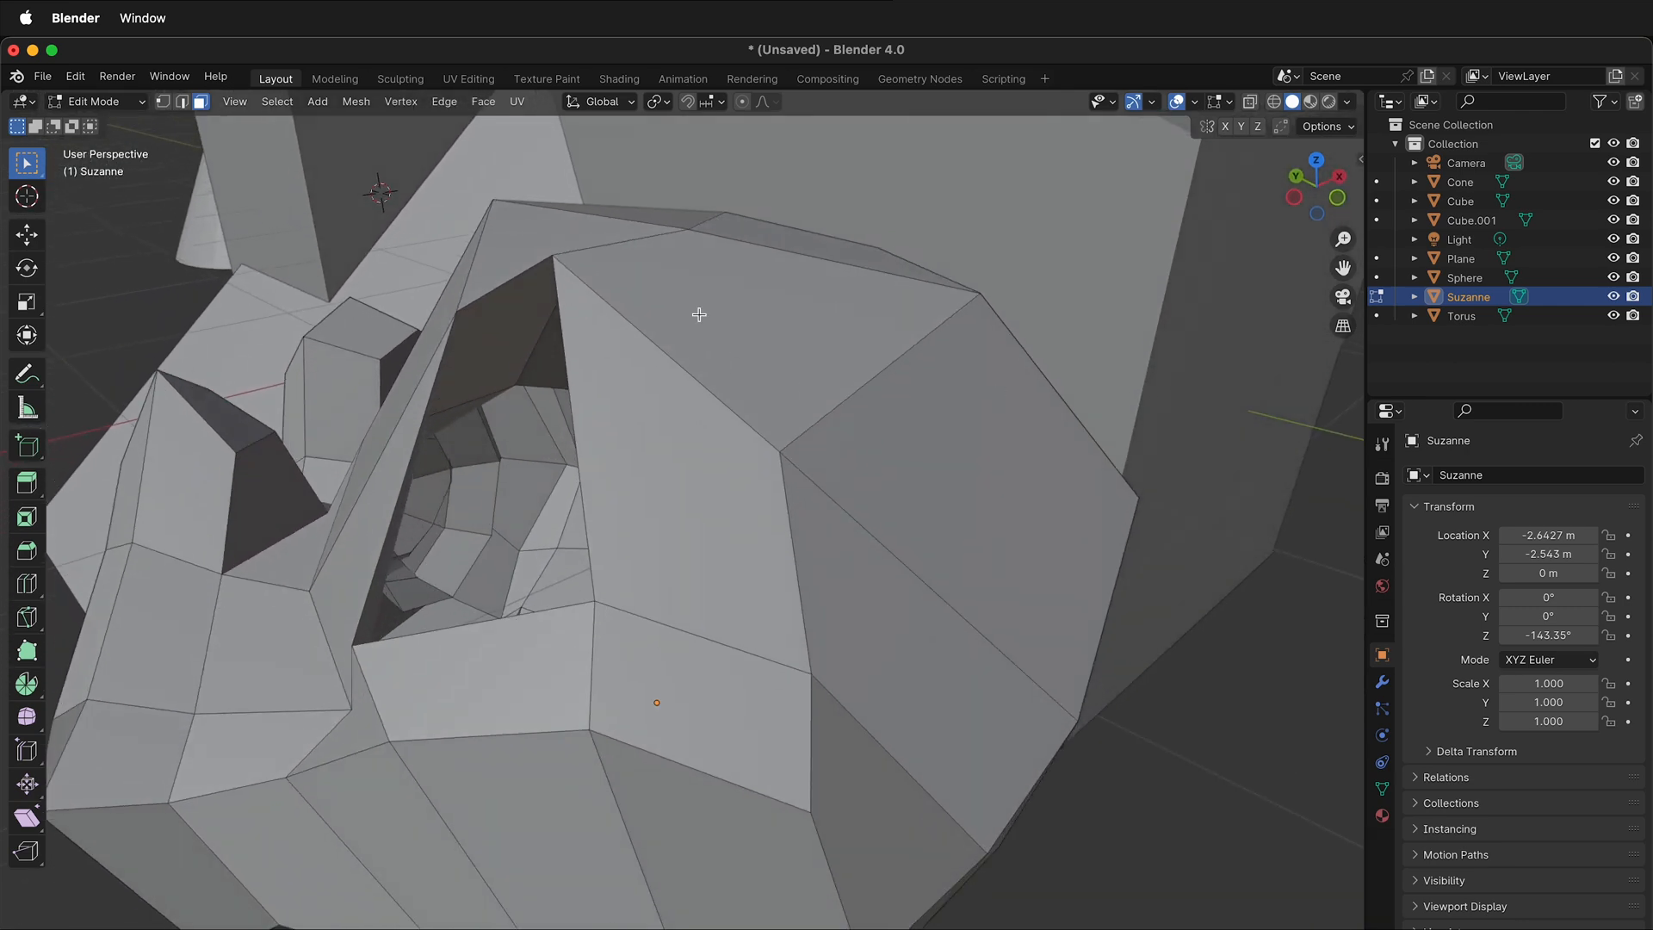
pyautogui.press('2')
pyautogui.click(494, 286)
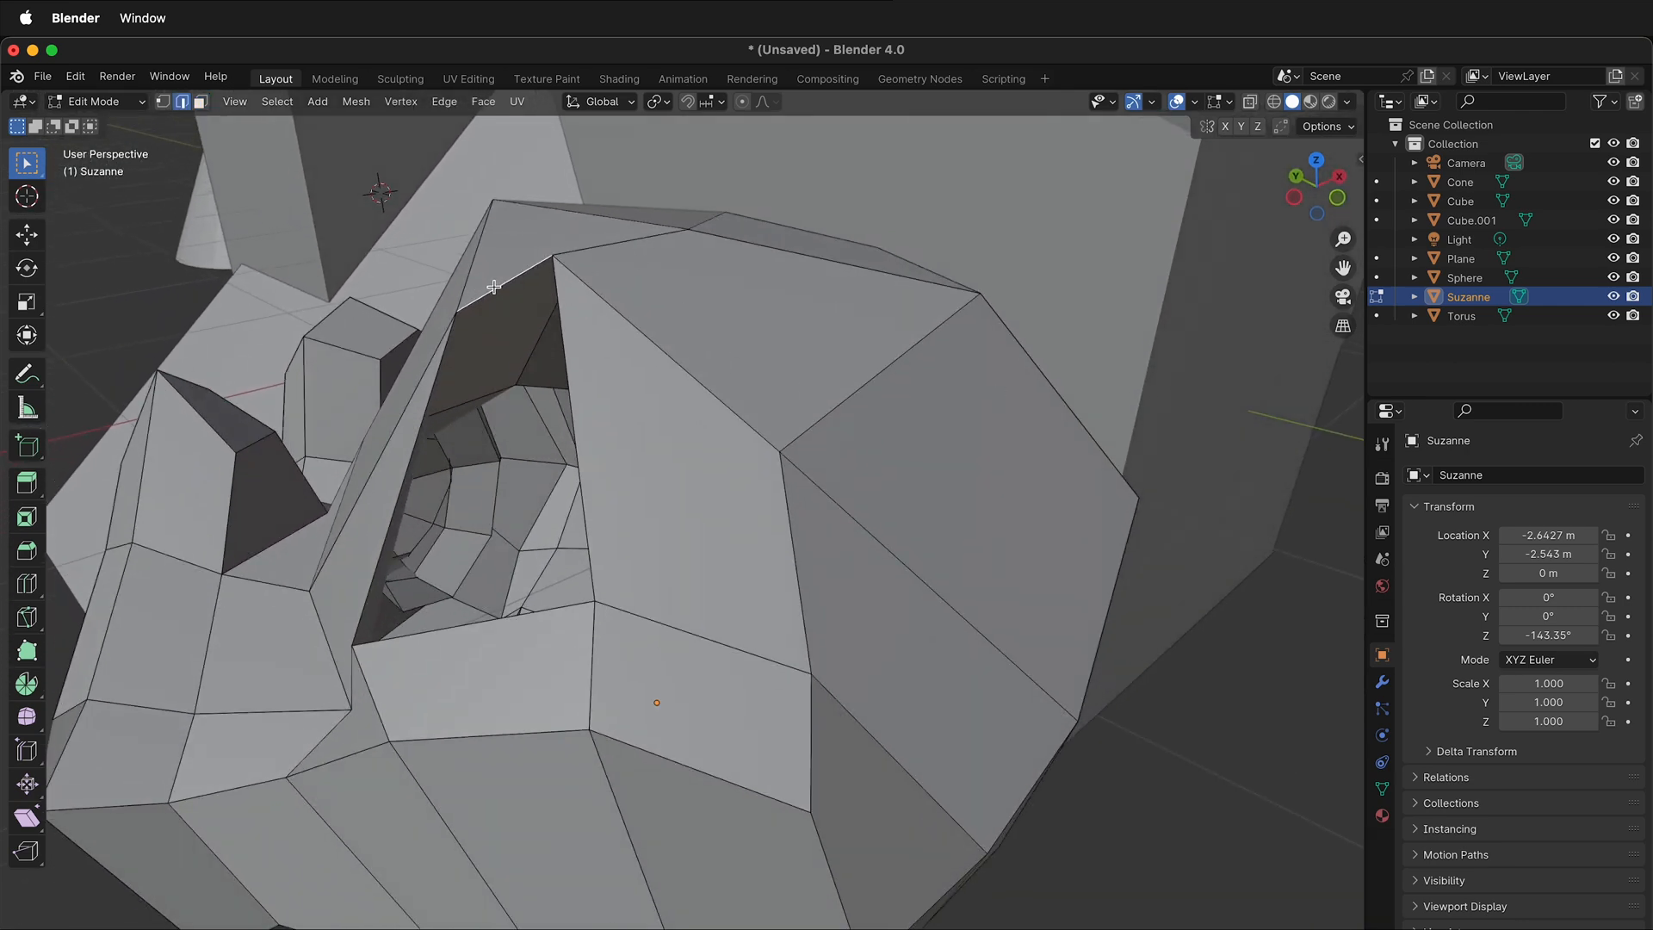
pyautogui.press('f')
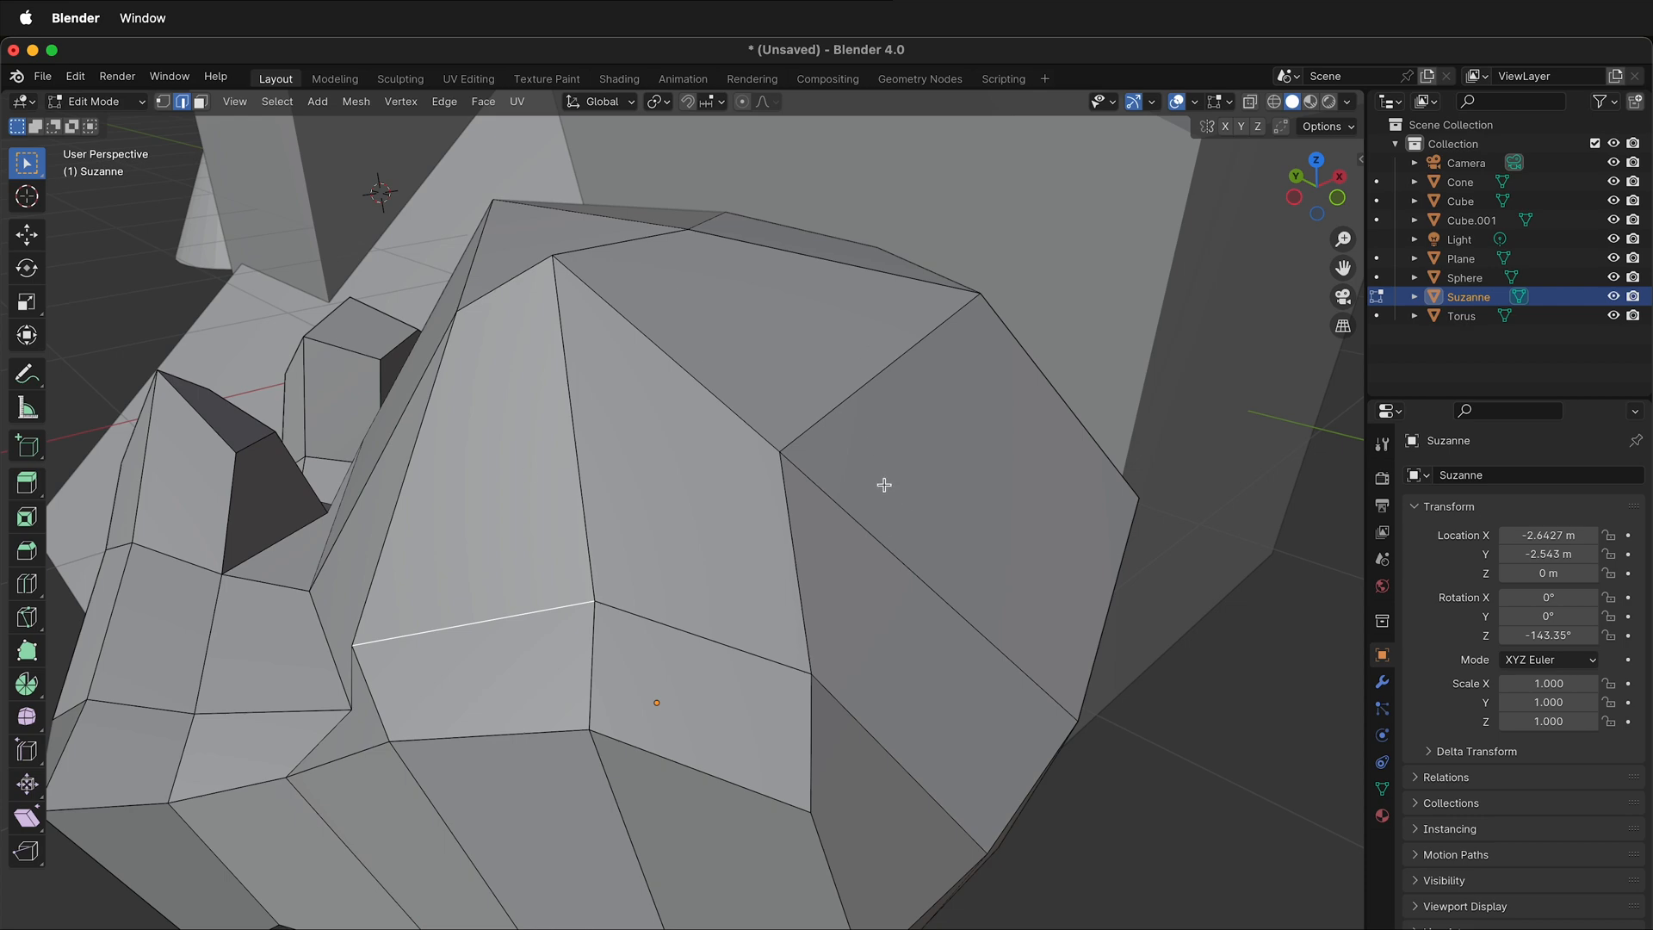
# Check the filled head from the front and return the monkey to Object Mode.
pyautogui.scroll(-6, 884, 485)
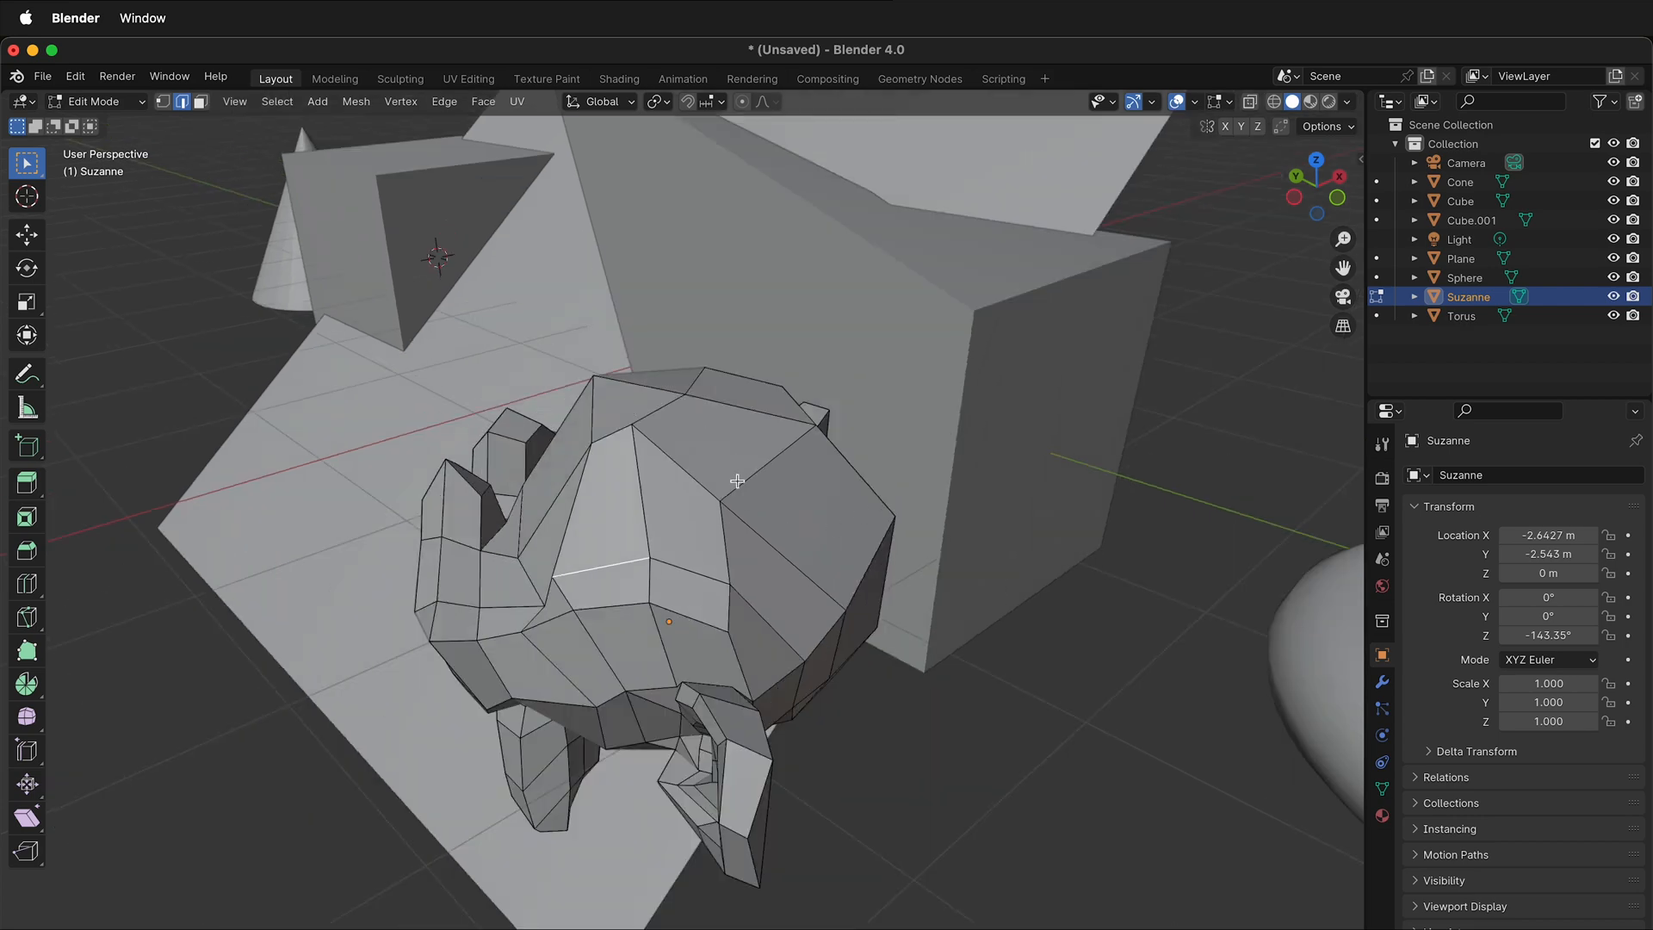
pyautogui.moveTo(558, 509); pyautogui.dragTo(796, 521, button='middle')
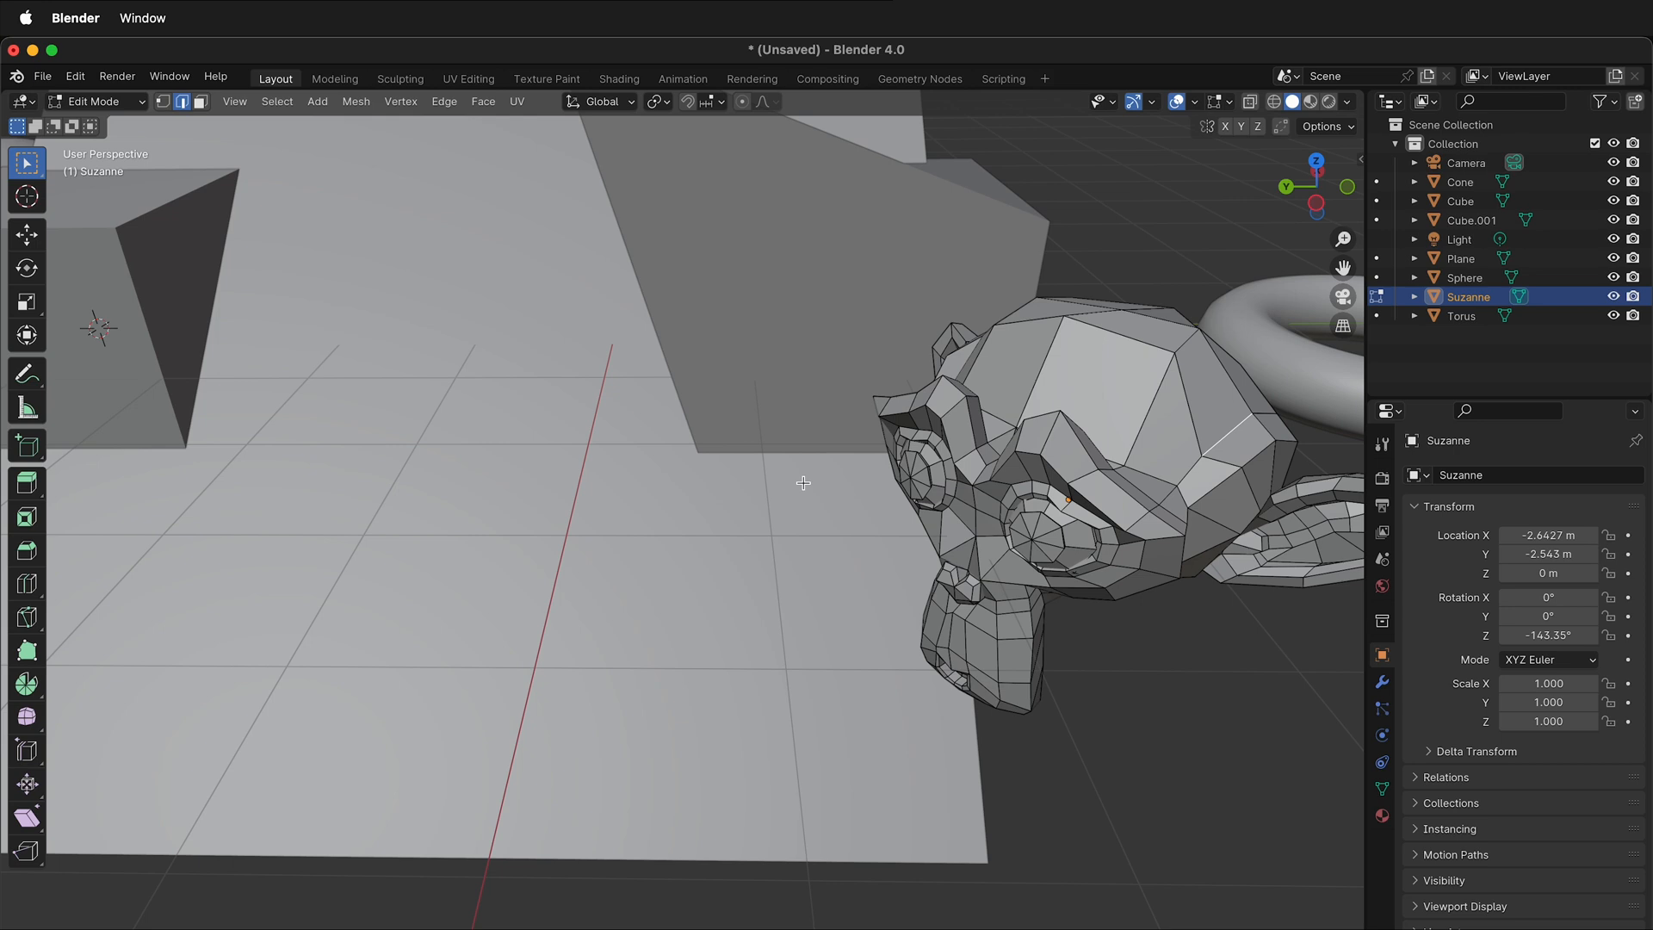
pyautogui.press('Tab')
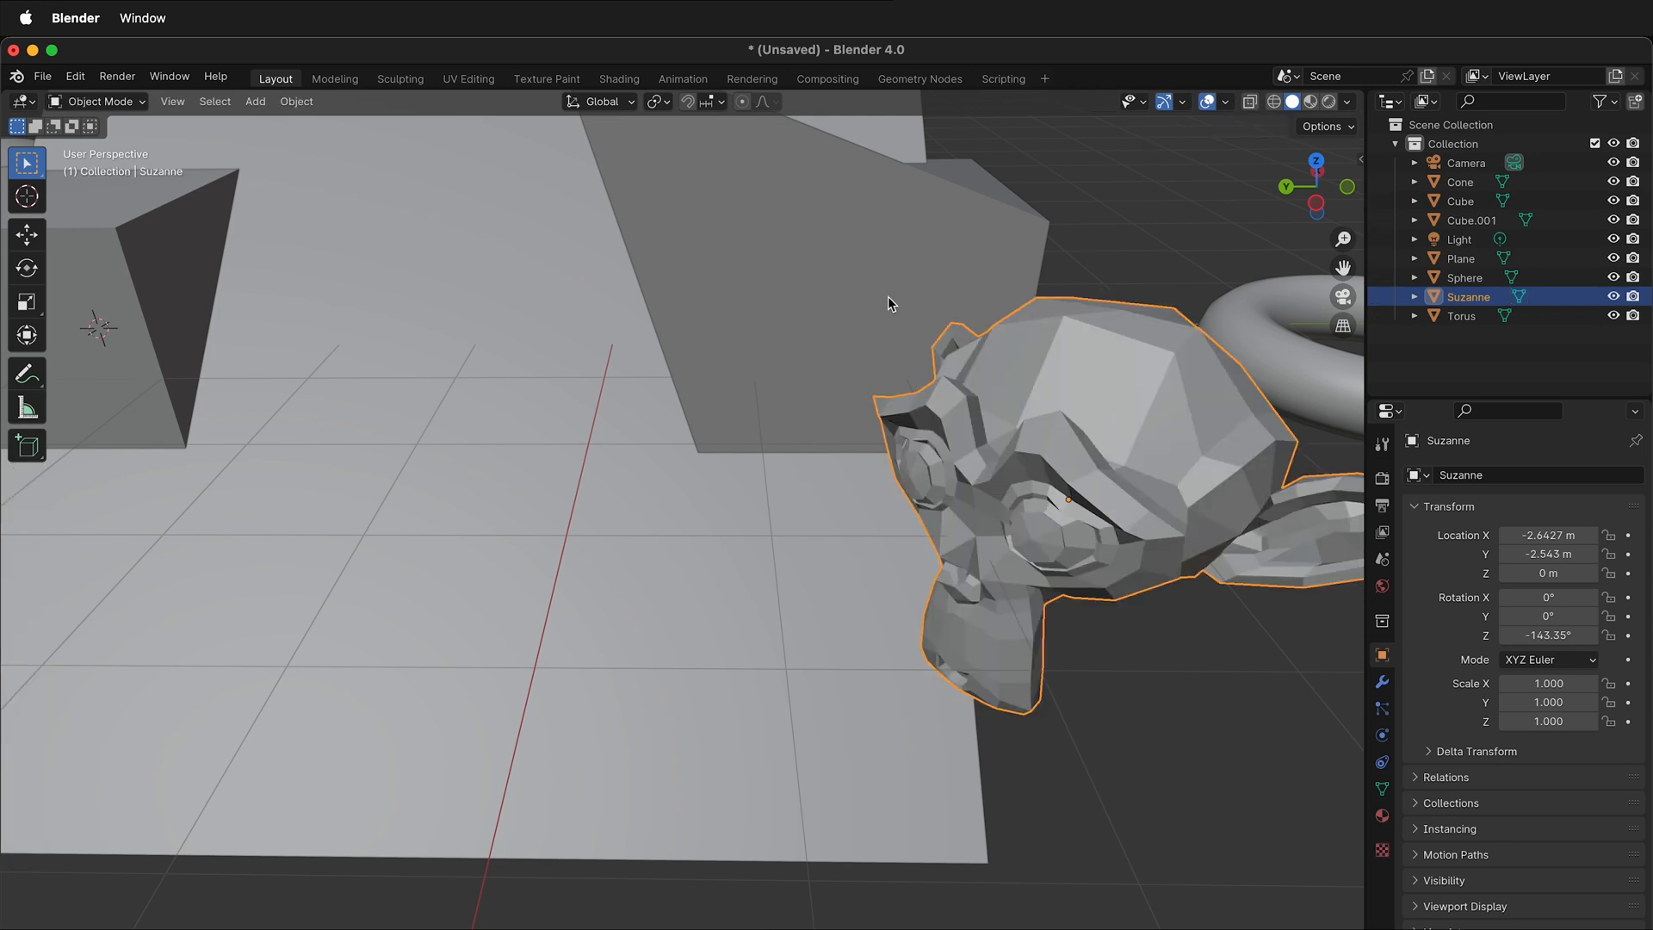
pyautogui.scroll(-1, 537, 458)
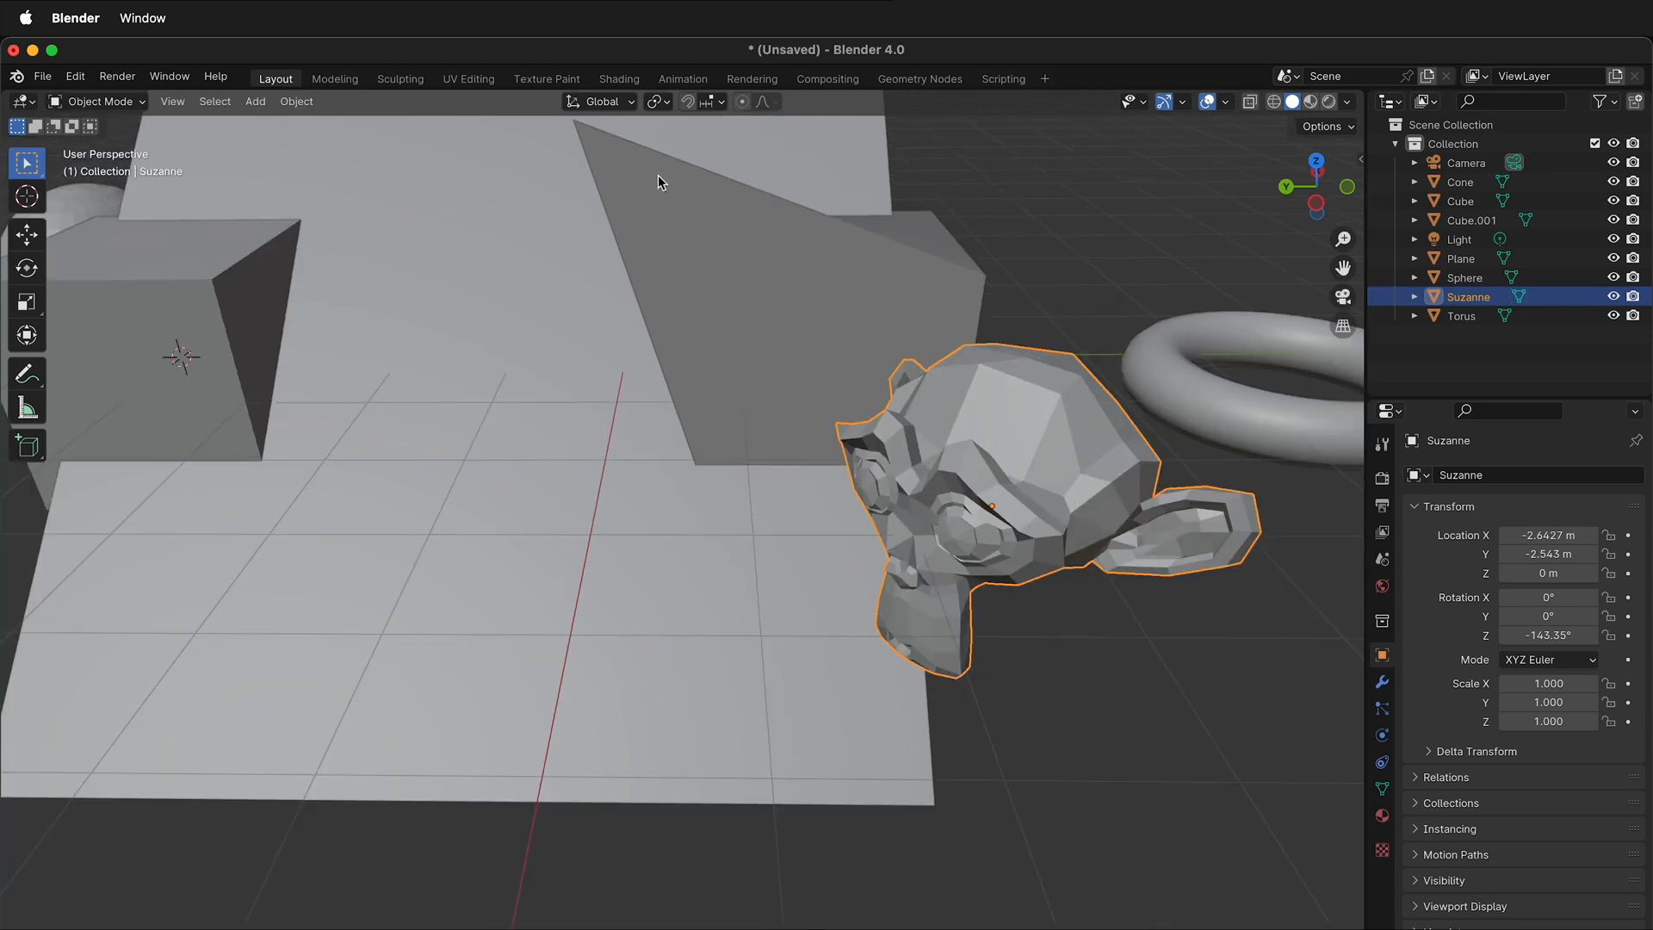
# Compare the Wireframe, Solid and Material Preview viewport shading modes on the scene.
pyautogui.click(1274, 103)
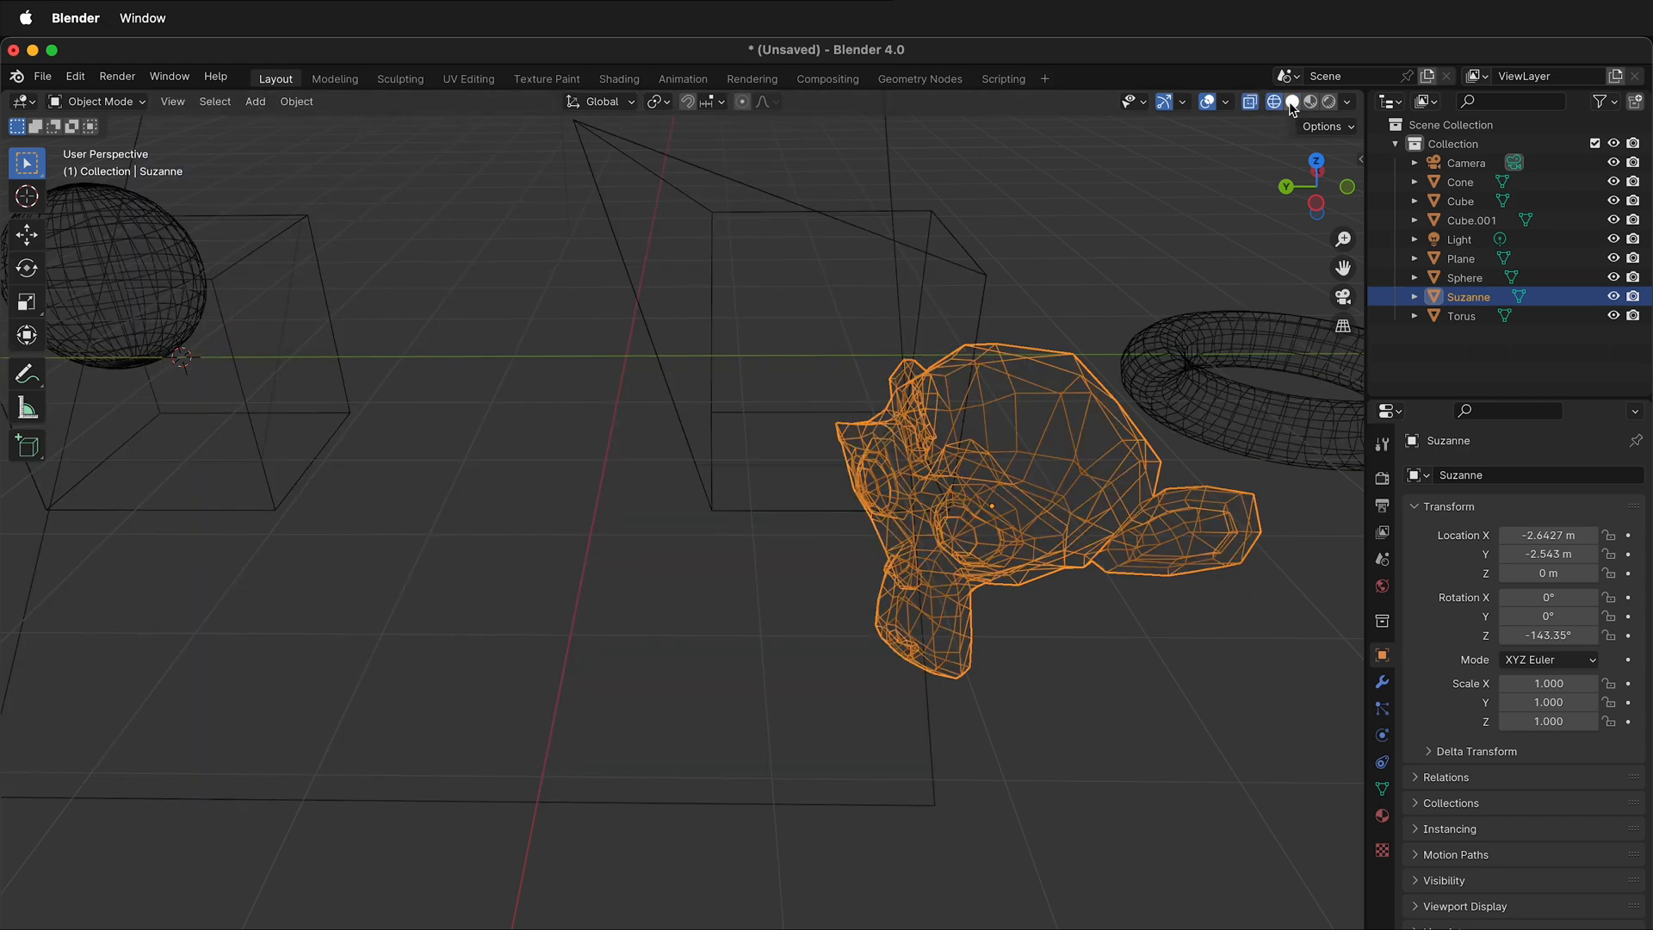
pyautogui.click(1292, 103)
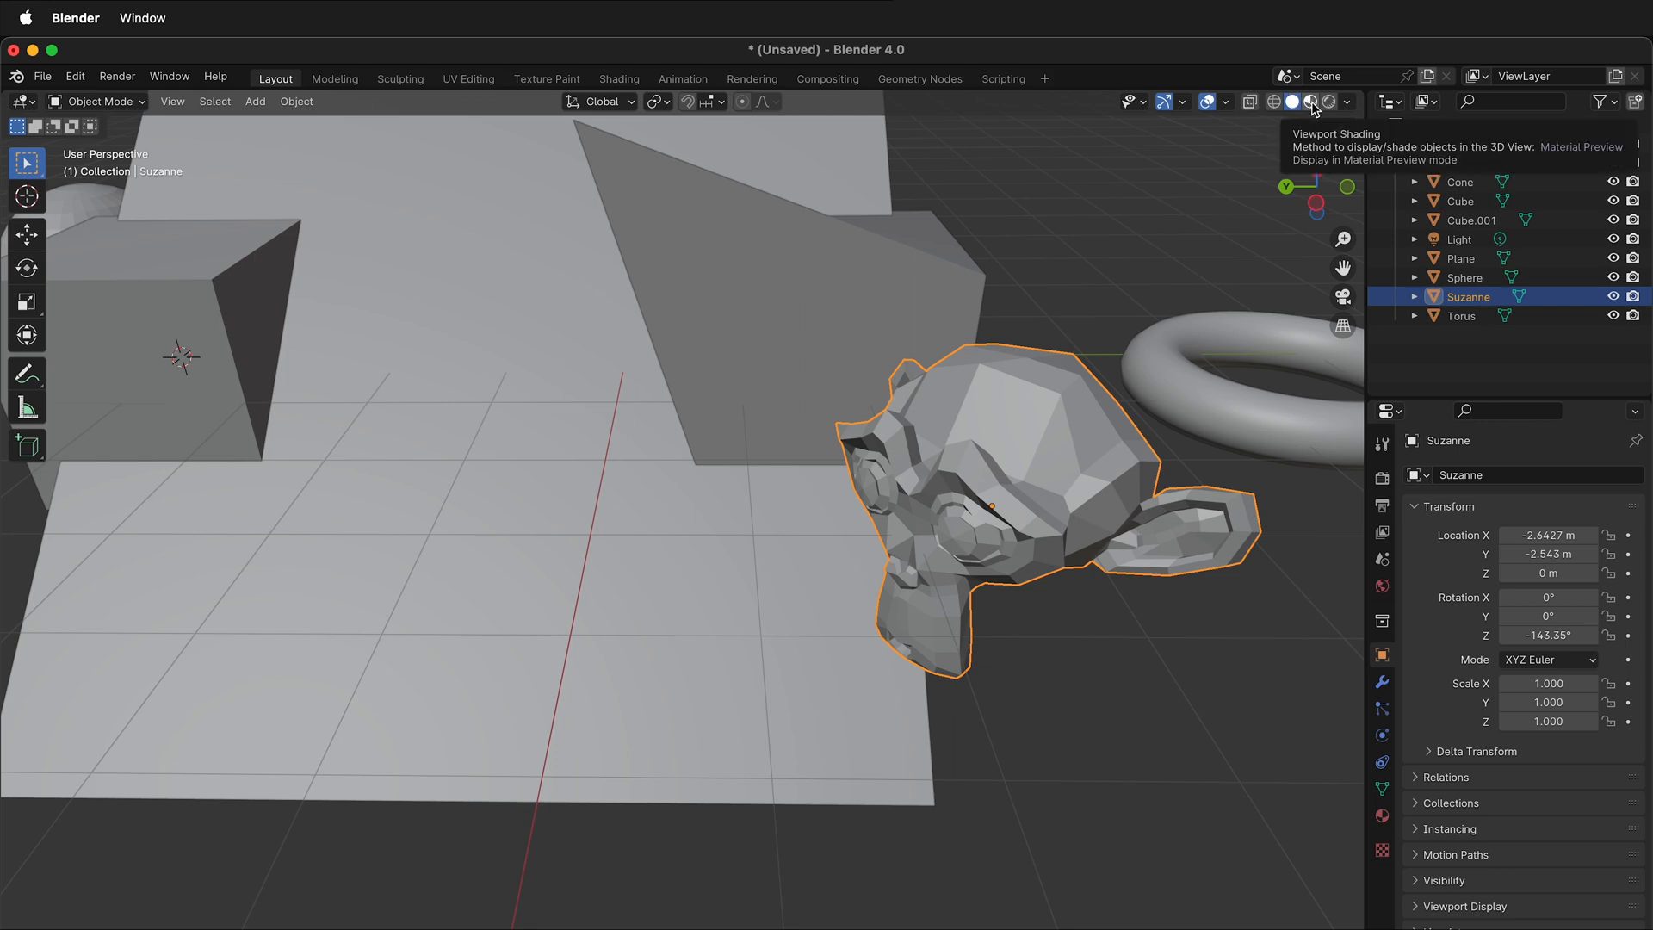
pyautogui.click(1310, 102)
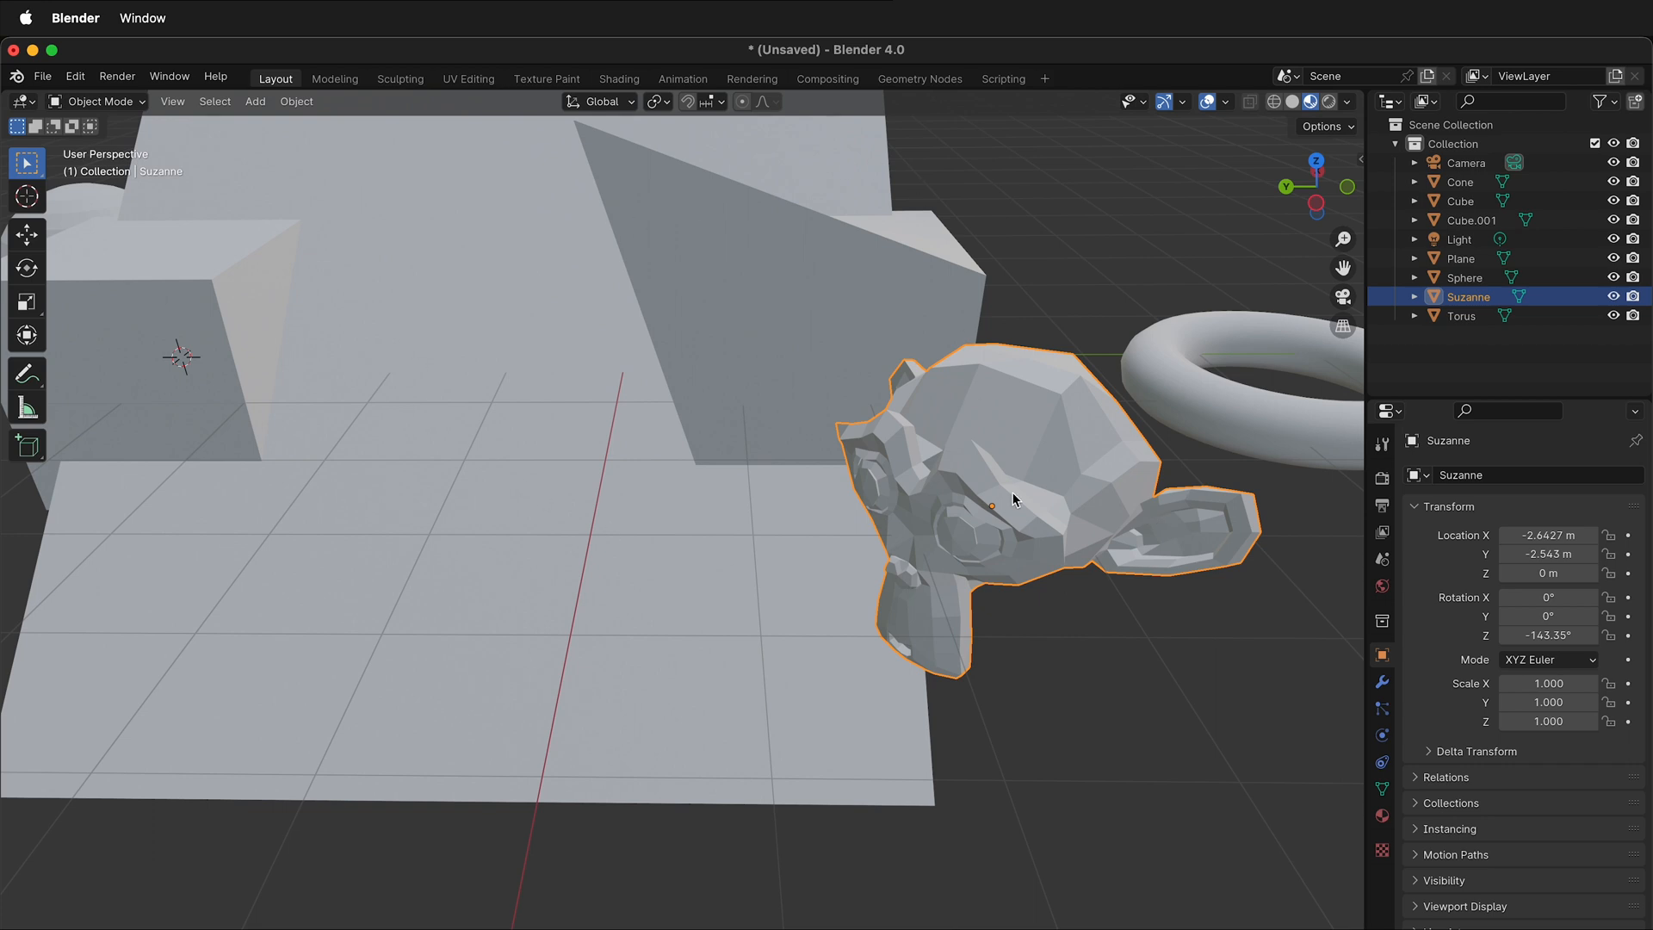
pyautogui.scroll(-8, 1013, 500)
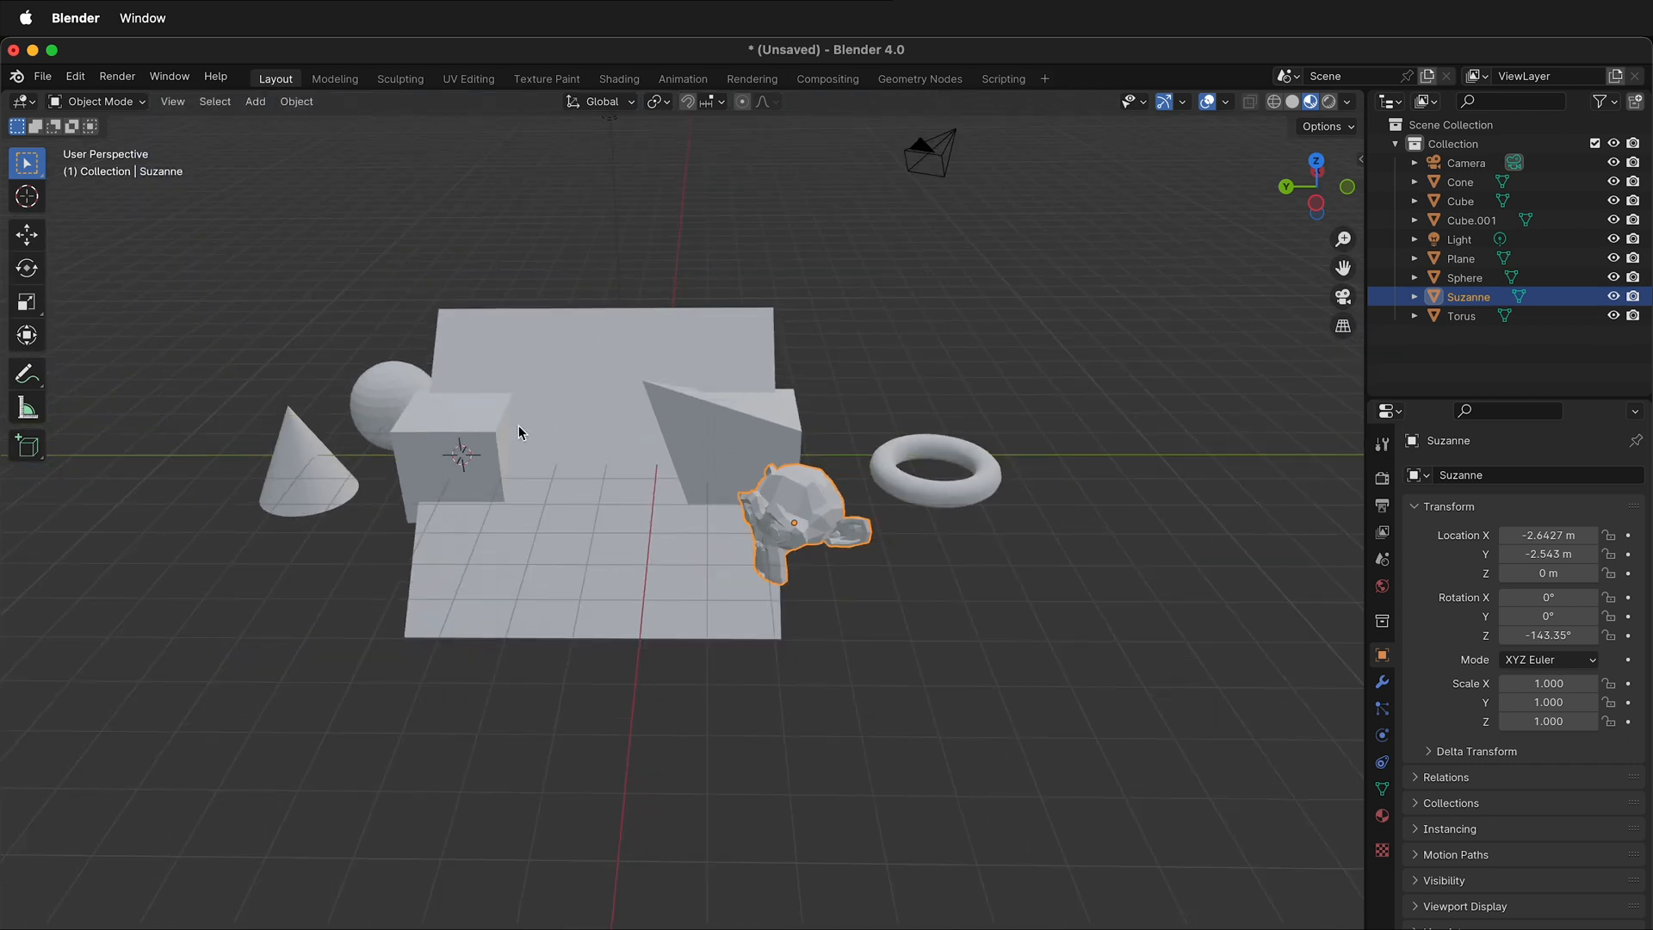
pyautogui.scroll(3, 722, 351)
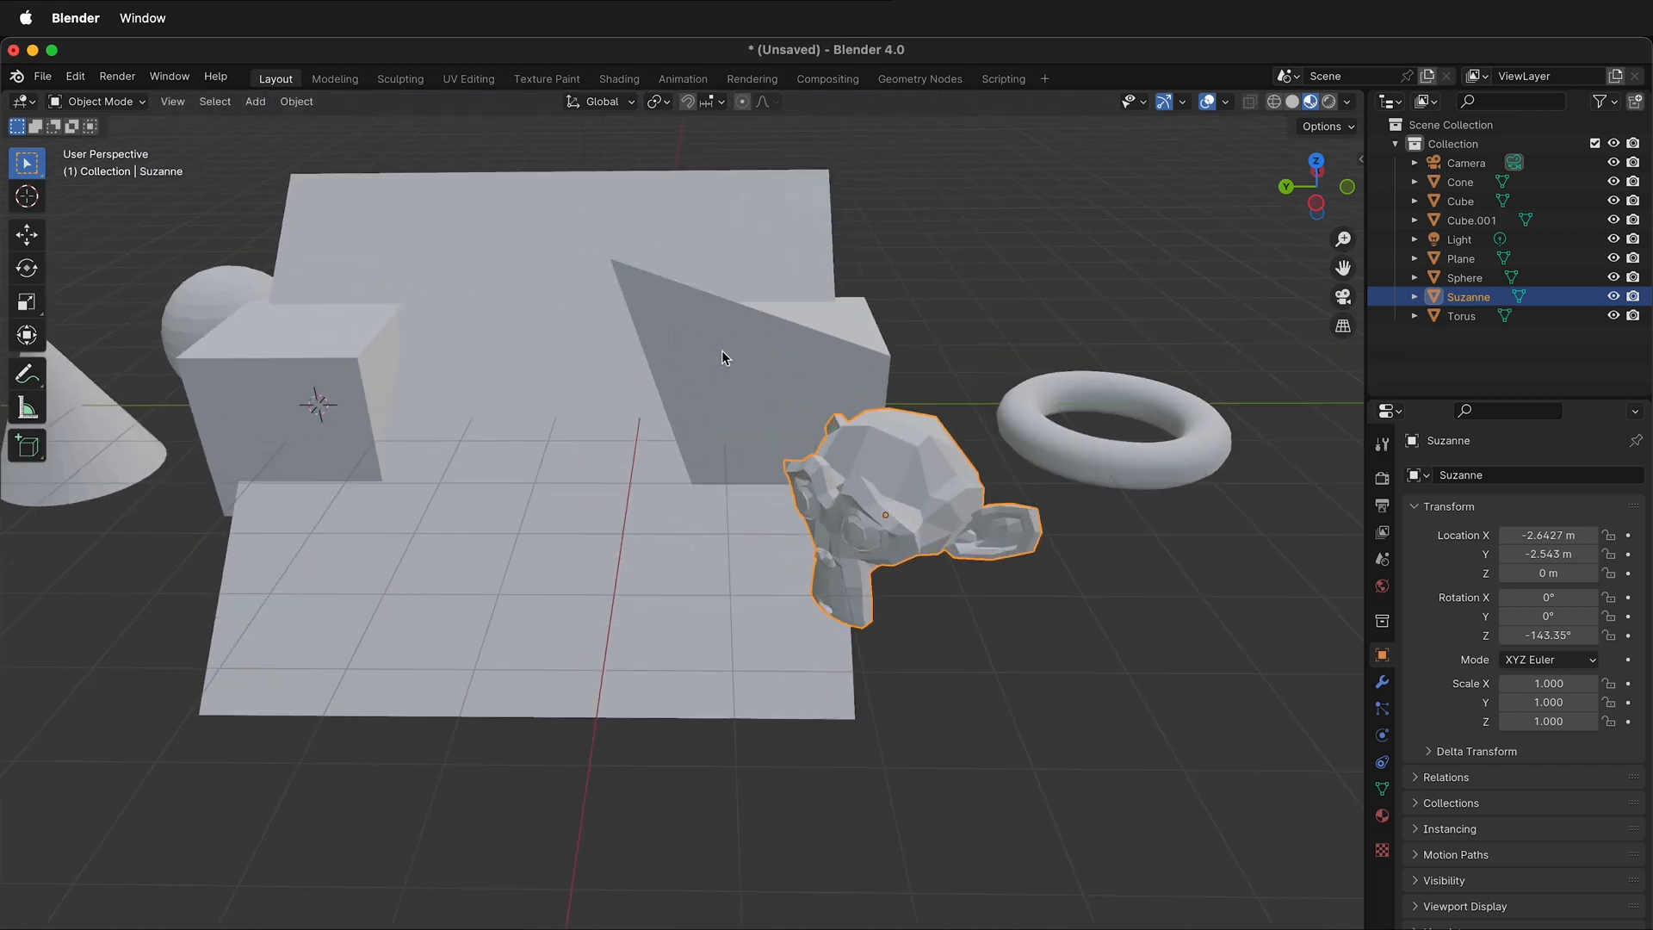
# Switch the viewport to Rendered shading and view the whole scene with its light.
pyautogui.click(1330, 102)
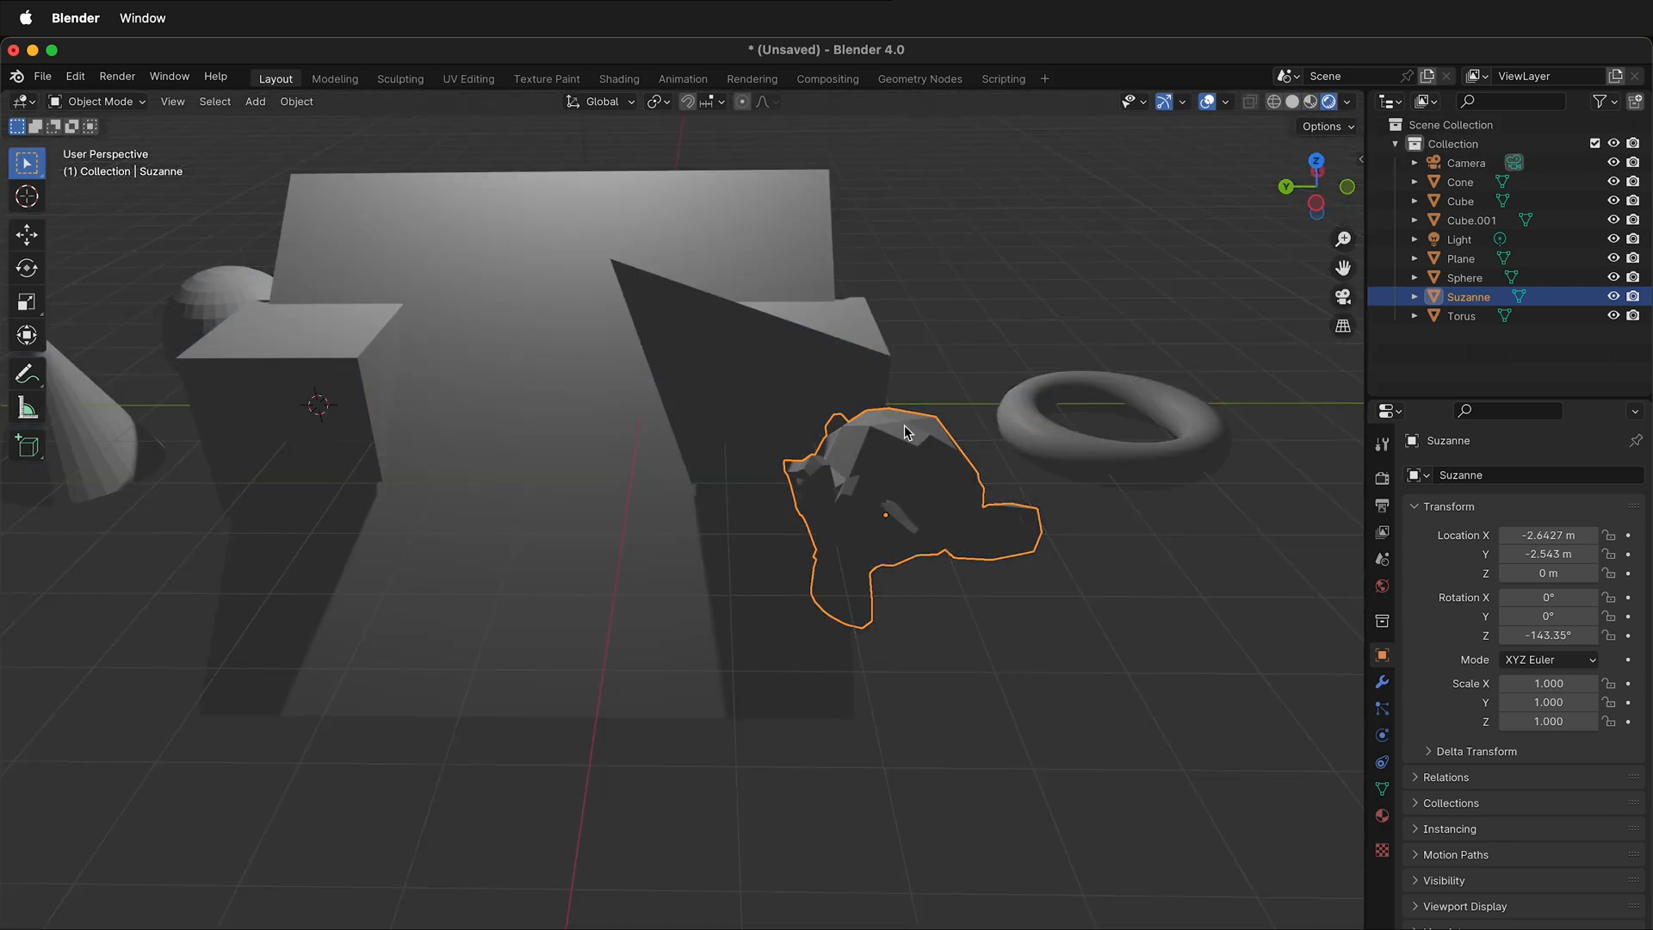
pyautogui.moveTo(719, 478); pyautogui.dragTo(761, 454, button='middle')
pyautogui.scroll(-3, 761, 454)
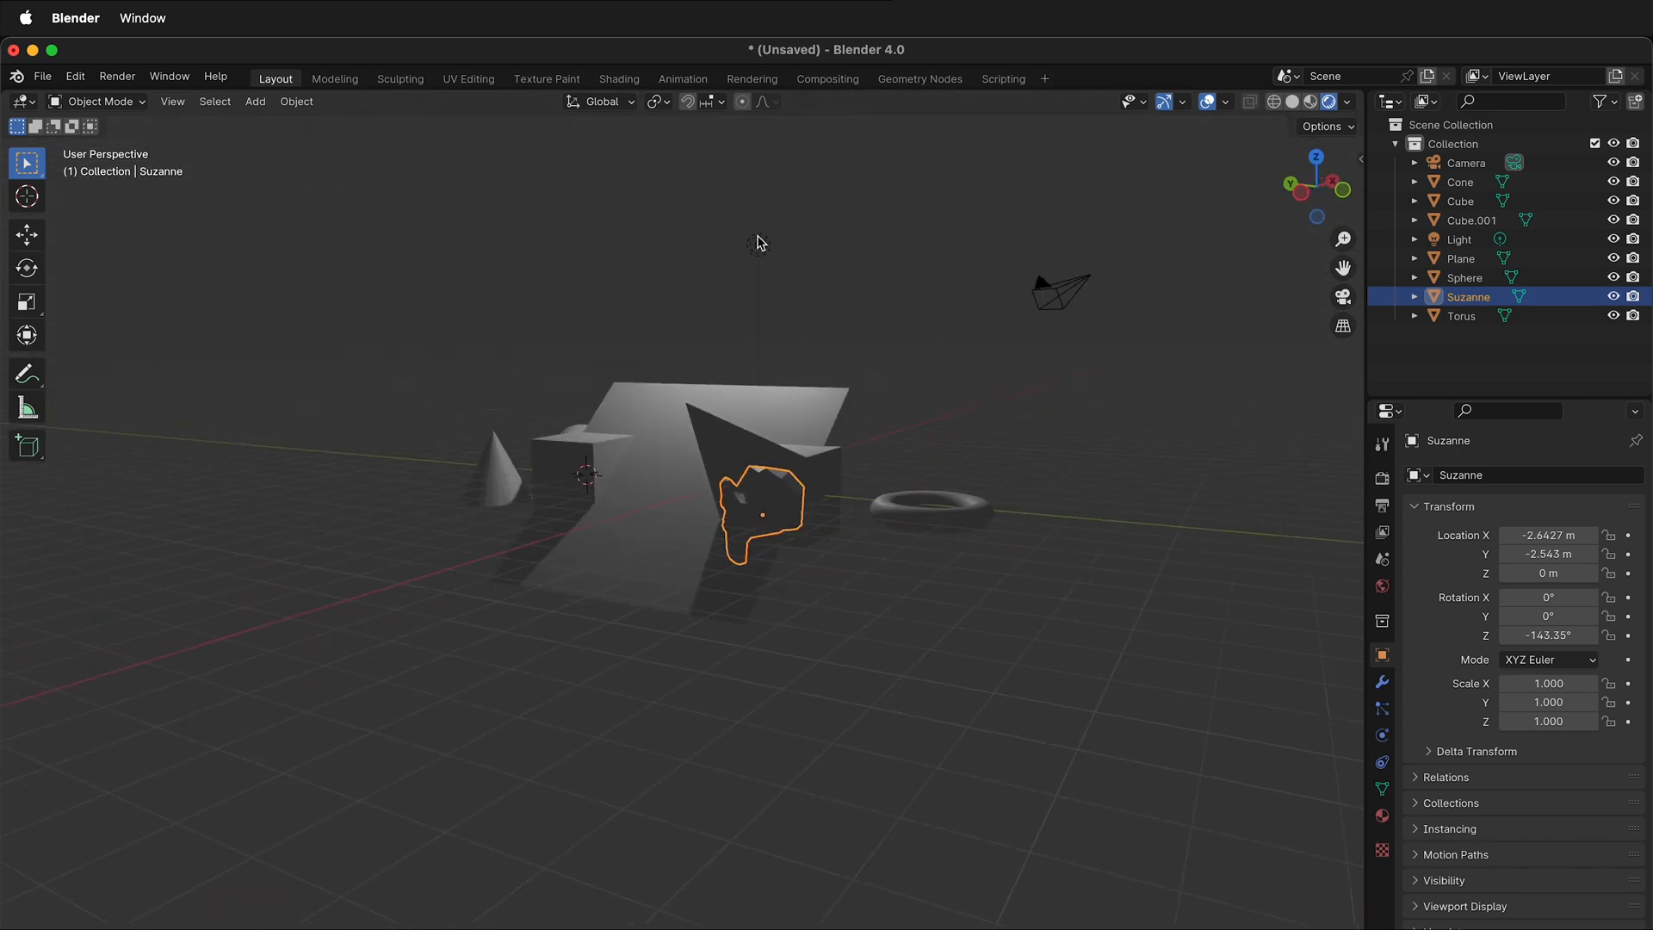
# Move the light horizontally with global Z locked to about X -9.21 m, Y 5.93 m, in front of the objects.
pyautogui.click(757, 242)
pyautogui.moveTo(715, 296); pyautogui.dragTo(921, 500, button='middle')
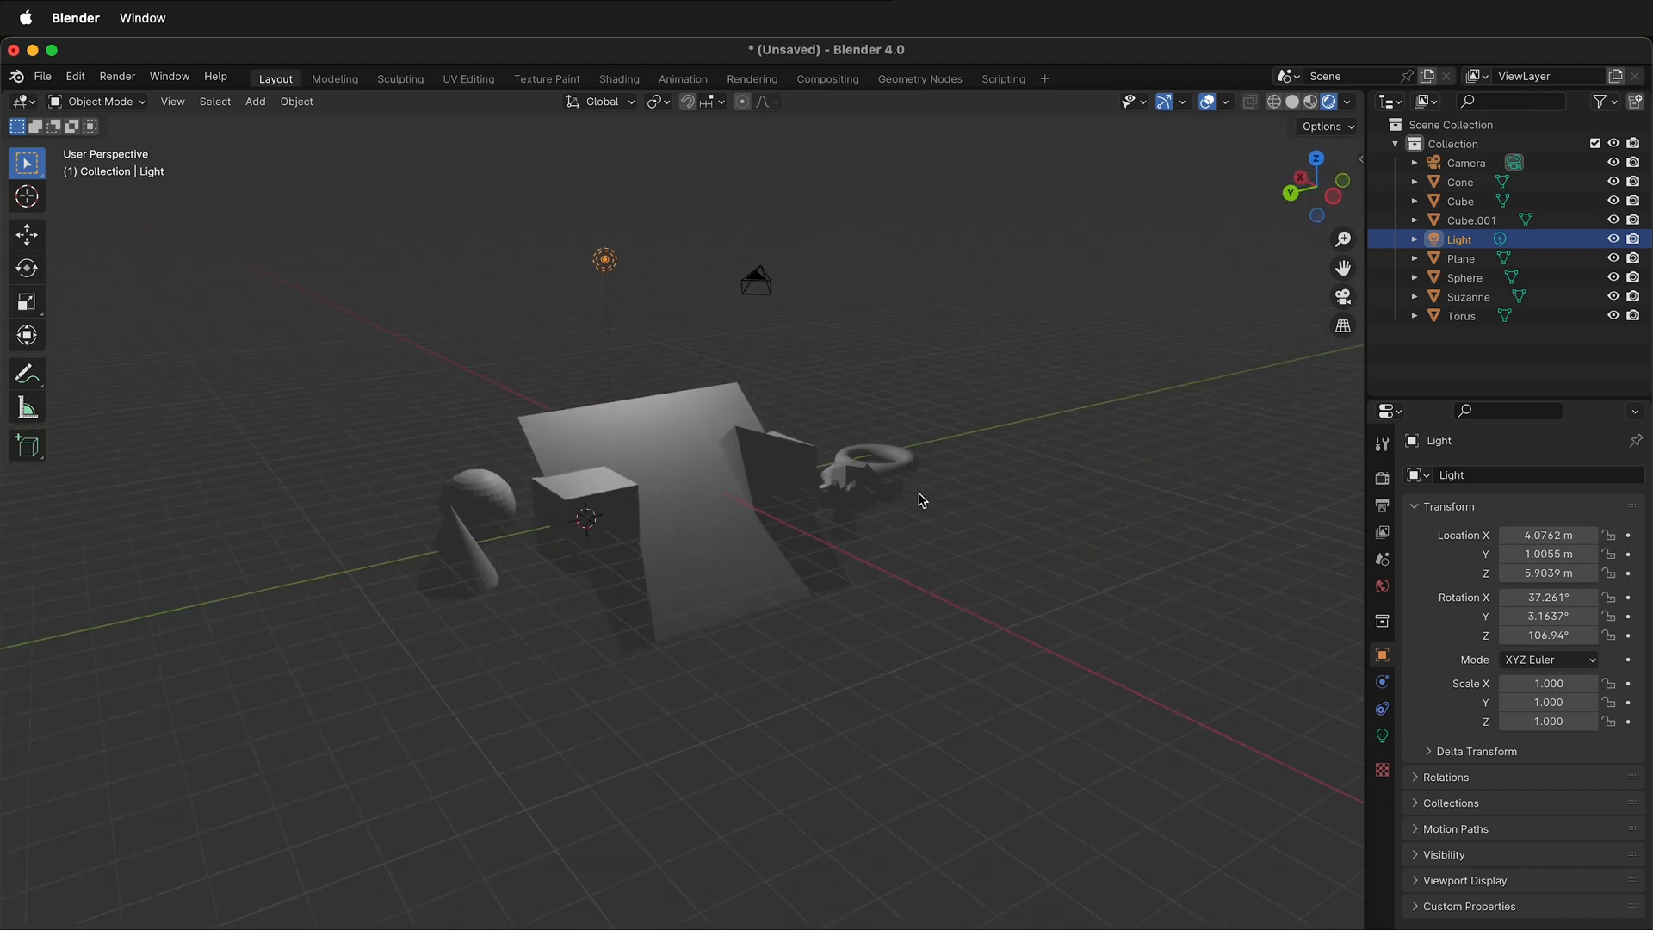
pyautogui.press('g')
pyautogui.hotkey('shift', 'z')
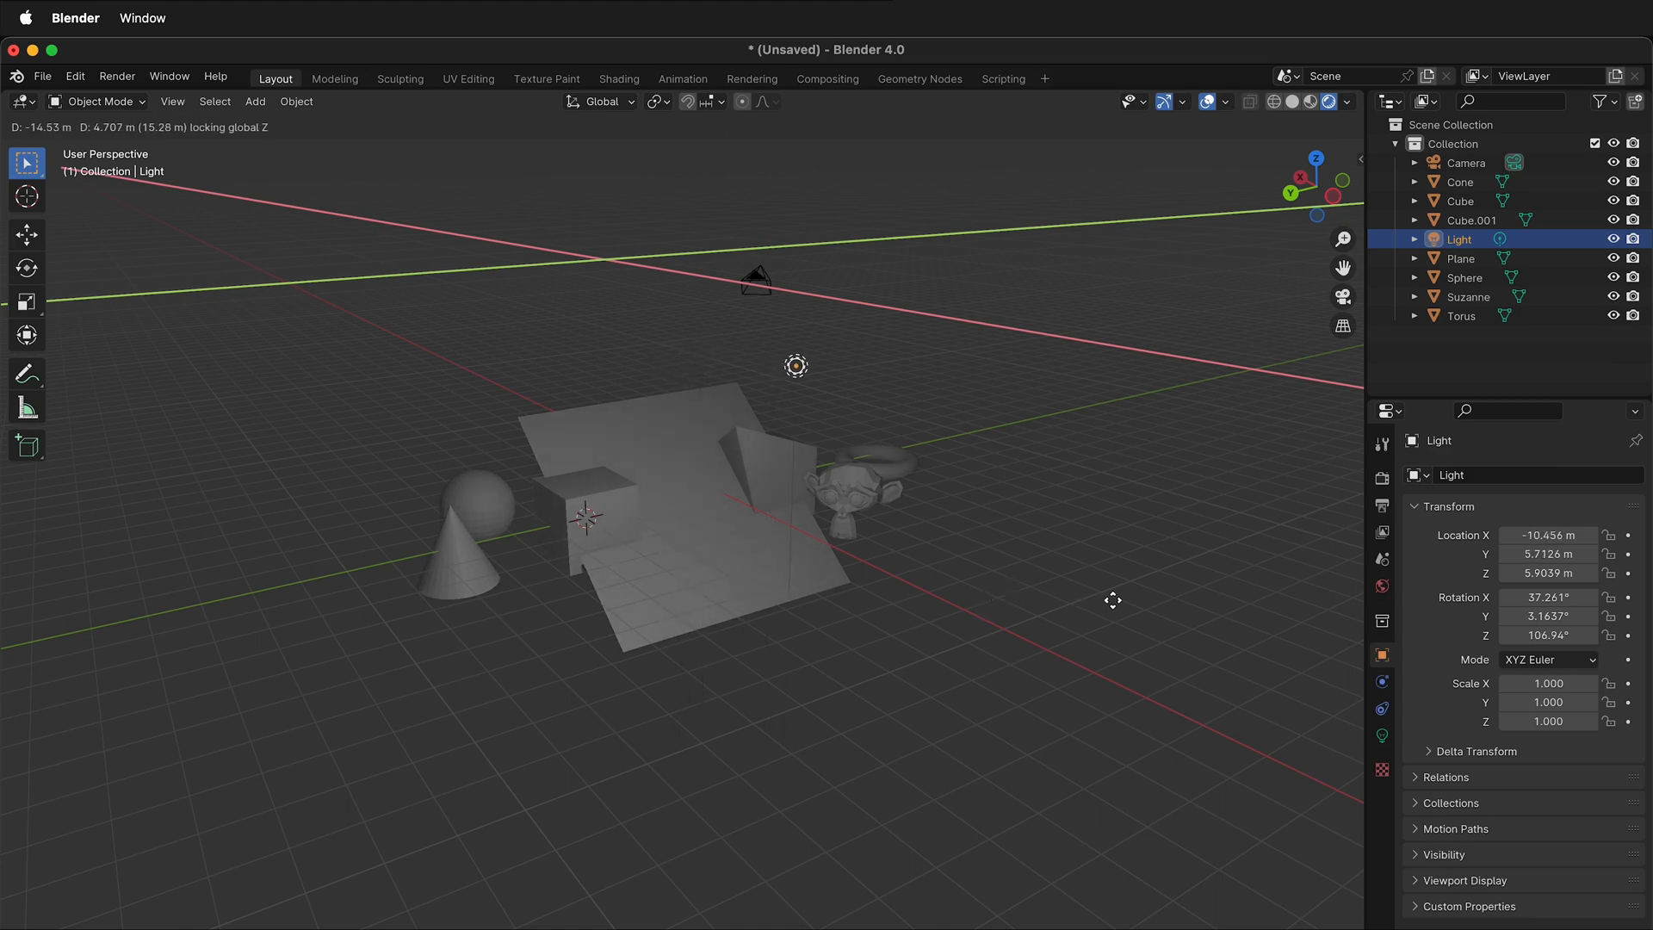
pyautogui.click(1047, 593)
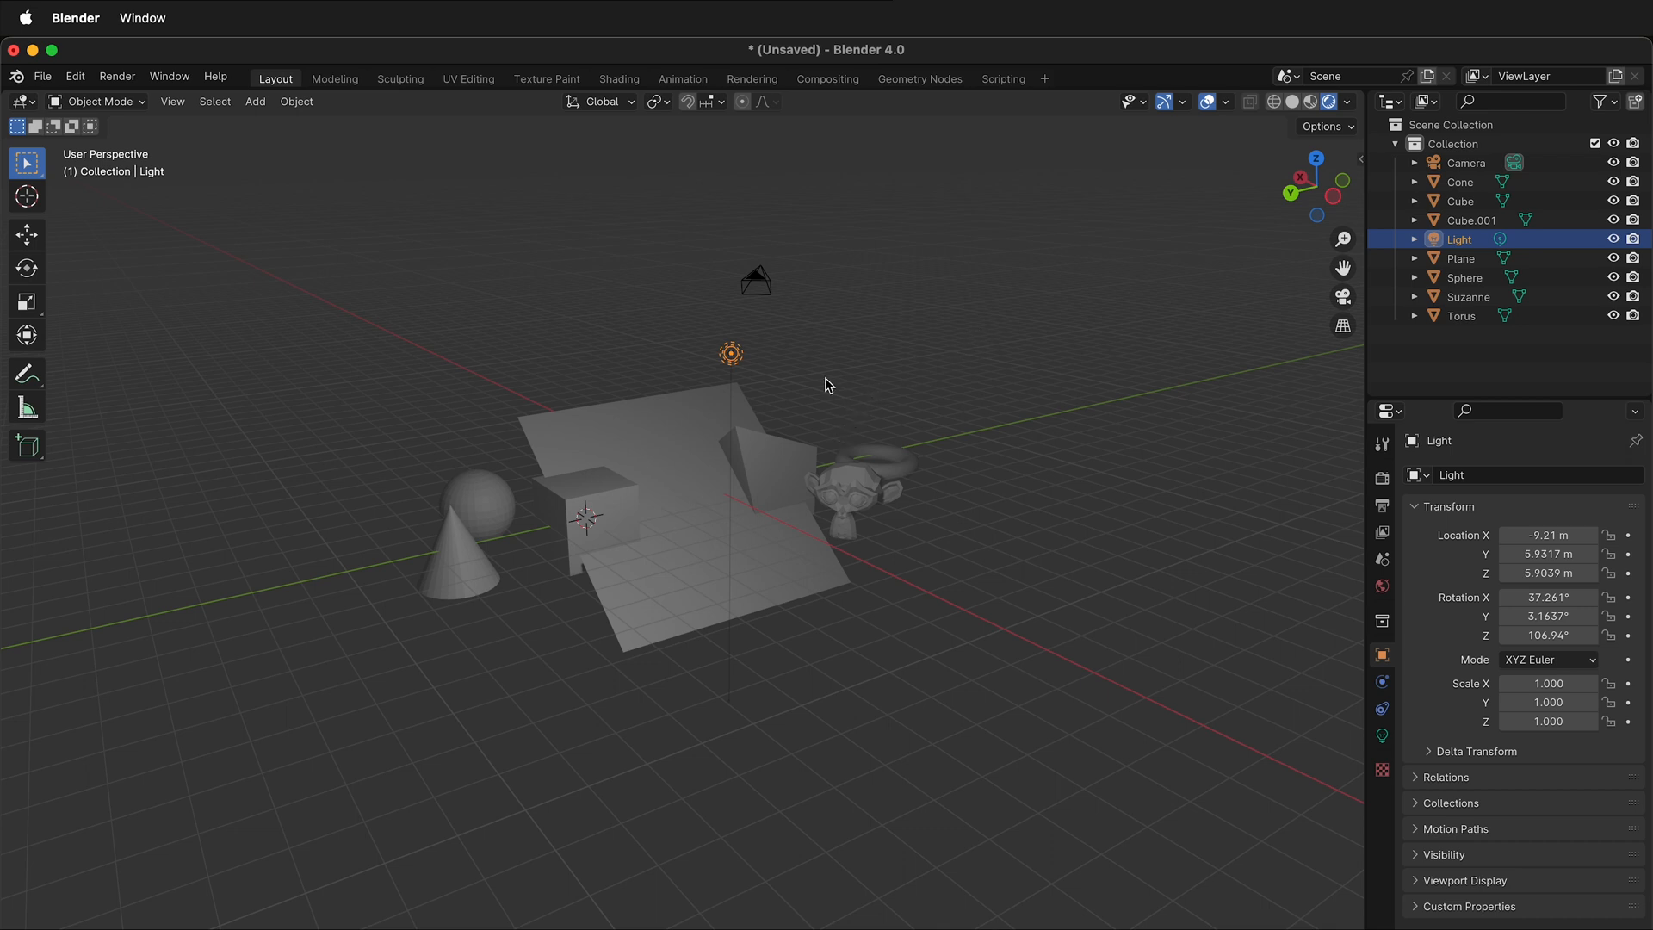
# Duplicate the light and place the copy at the same height at about X -13.79 m, Y 4.33 m.
pyautogui.hotkey('shift', 'd')
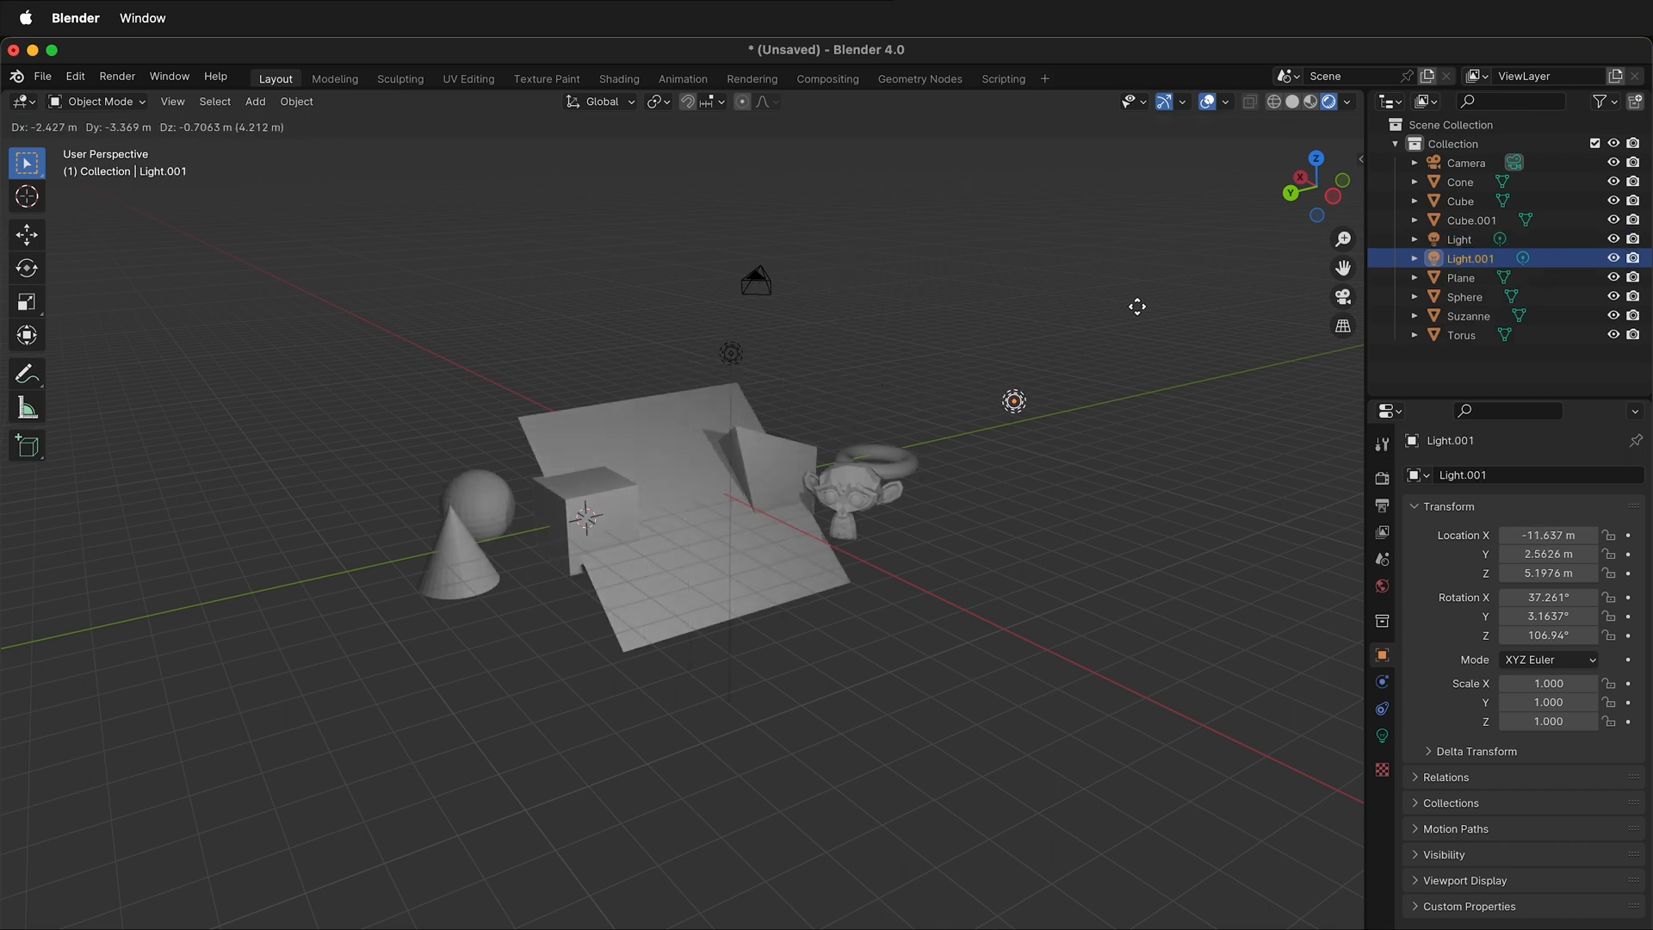
pyautogui.hotkey('shift', 'z')
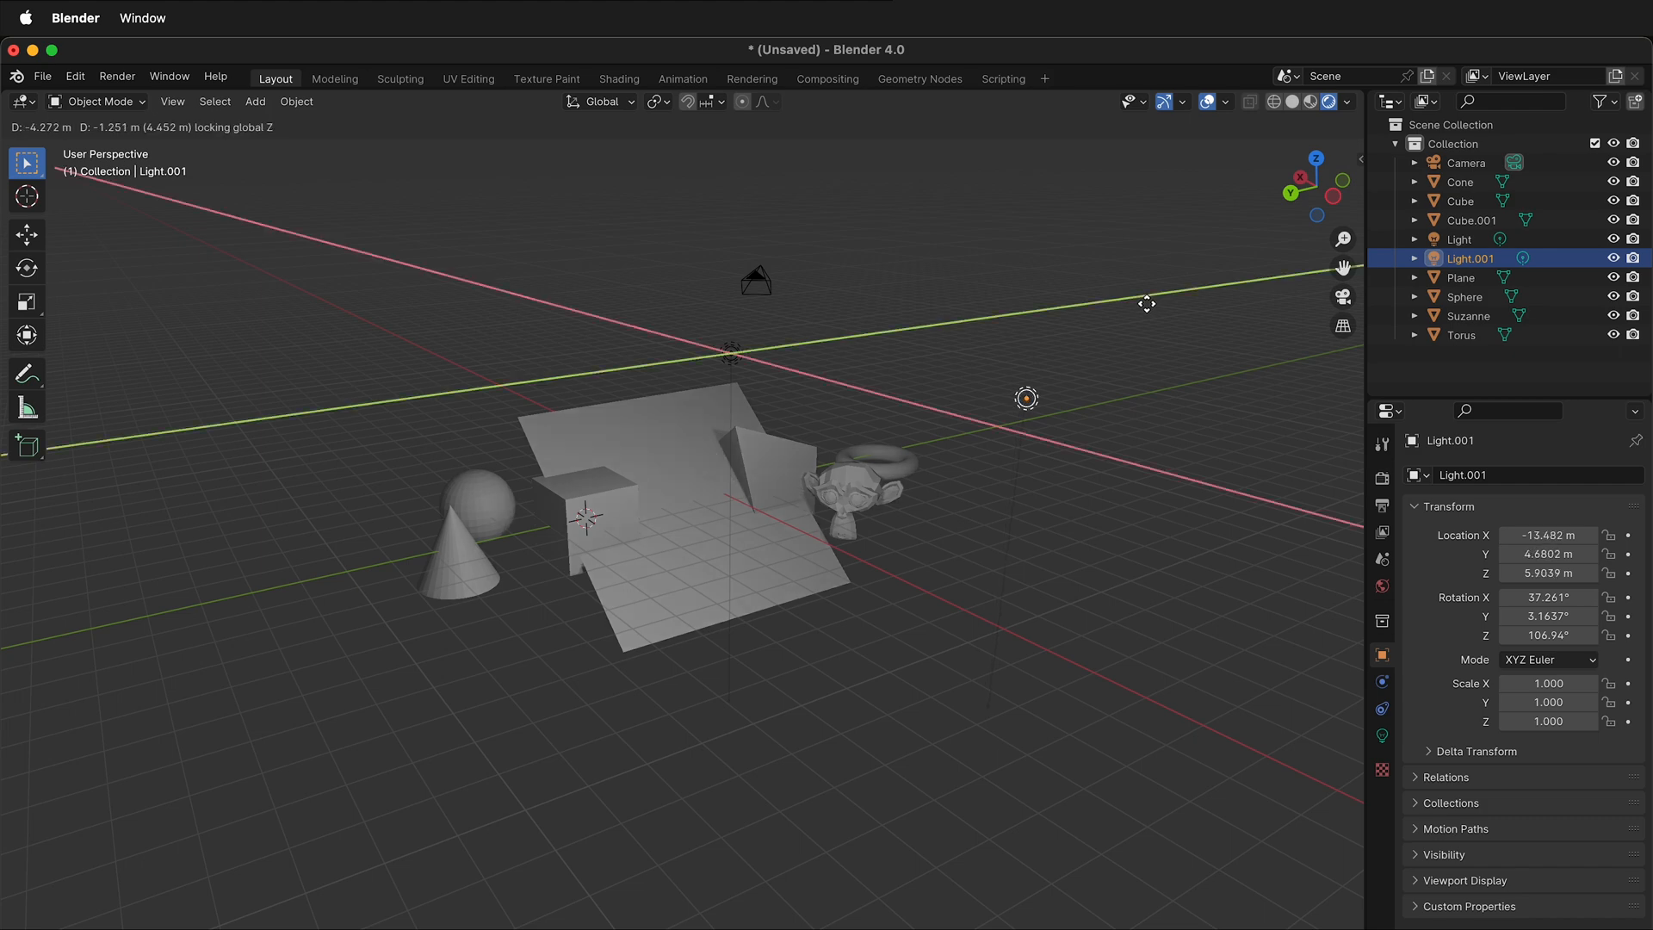
pyautogui.click(1188, 305)
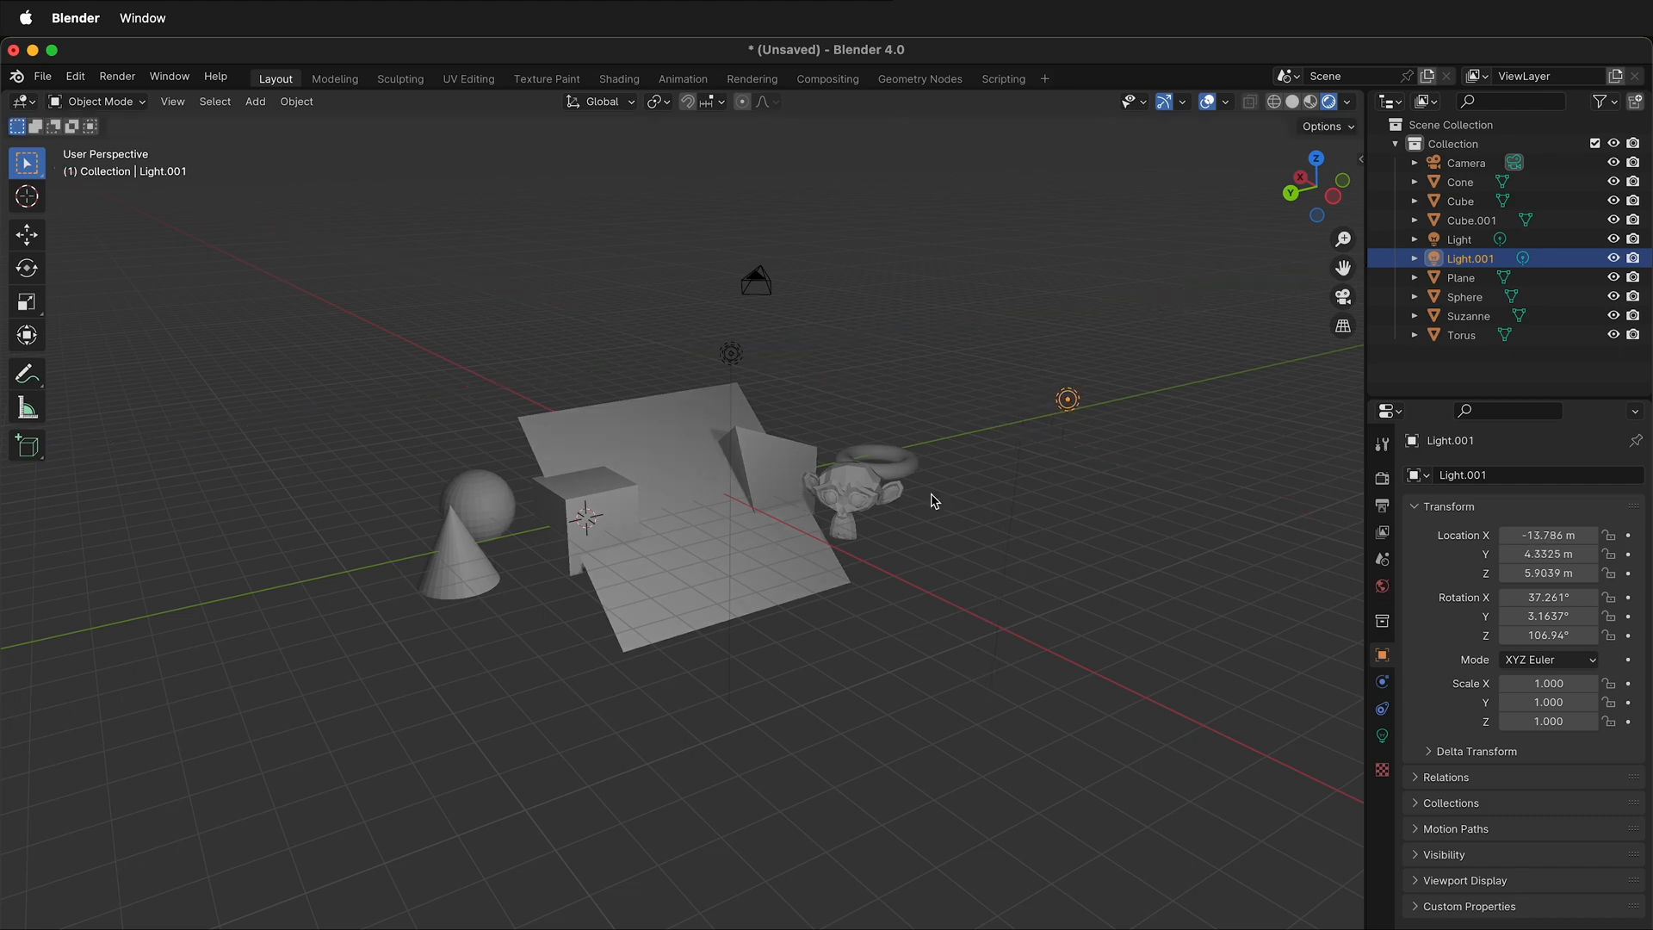
# Move the copied light with global Z locked to about X -8.89 m, Y -5.03 m, and return to Solid shading.
pyautogui.moveTo(933, 499); pyautogui.dragTo(664, 581, button='middle')
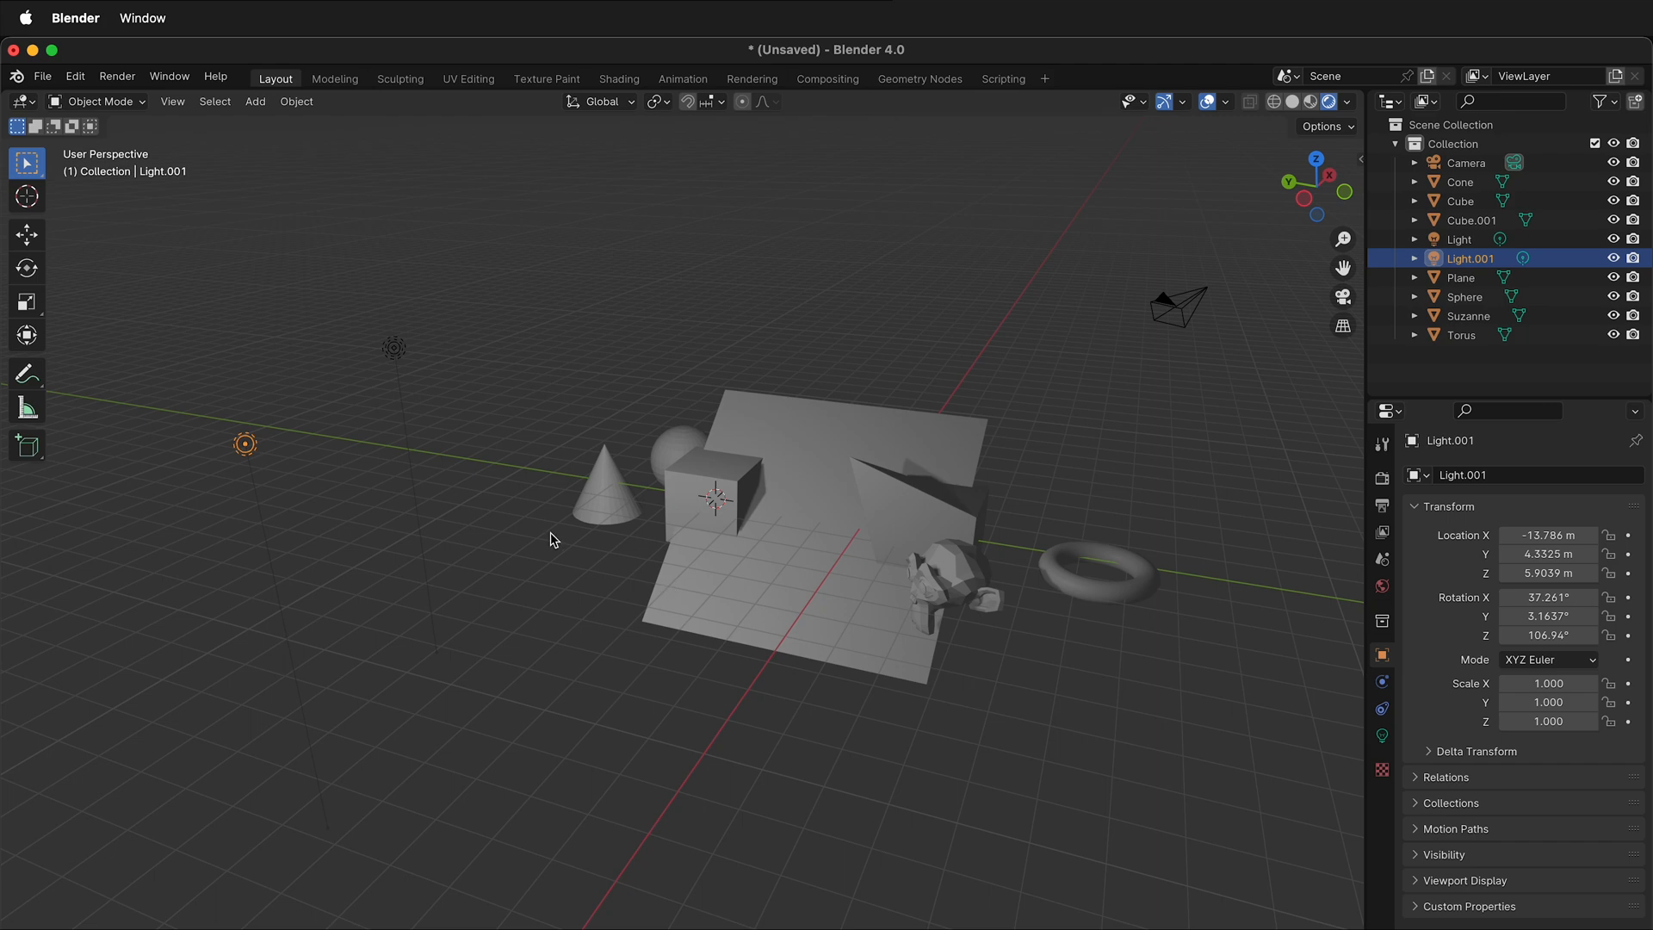
pyautogui.press('g')
pyautogui.hotkey('shift', 'z')
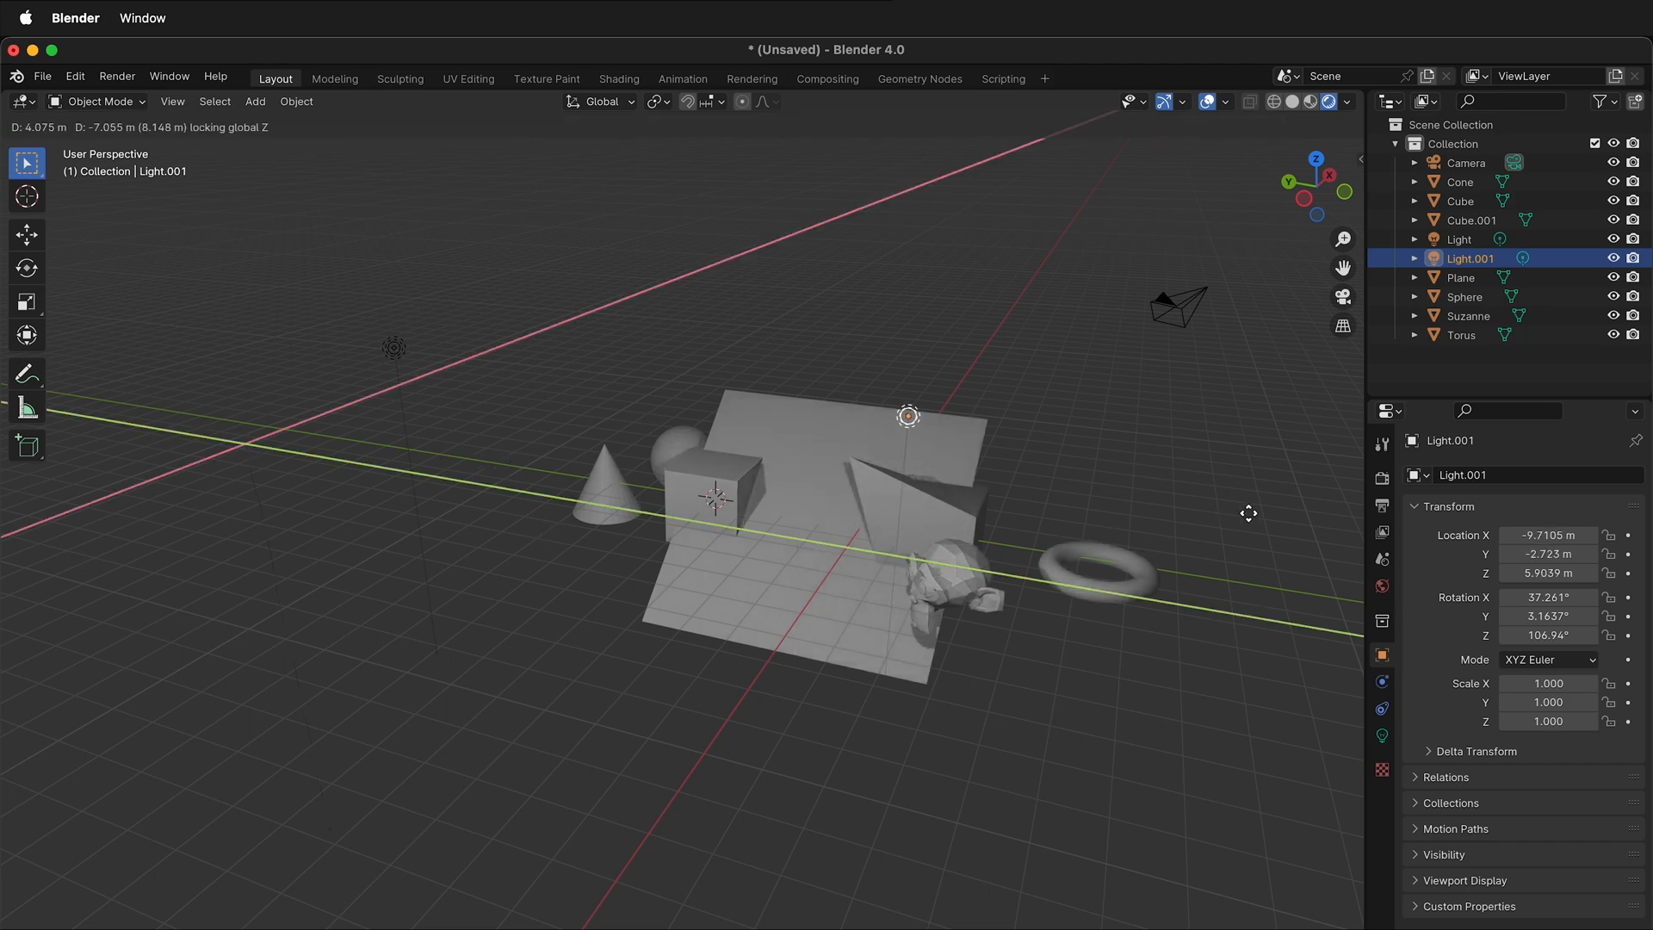
pyautogui.click(75, 514)
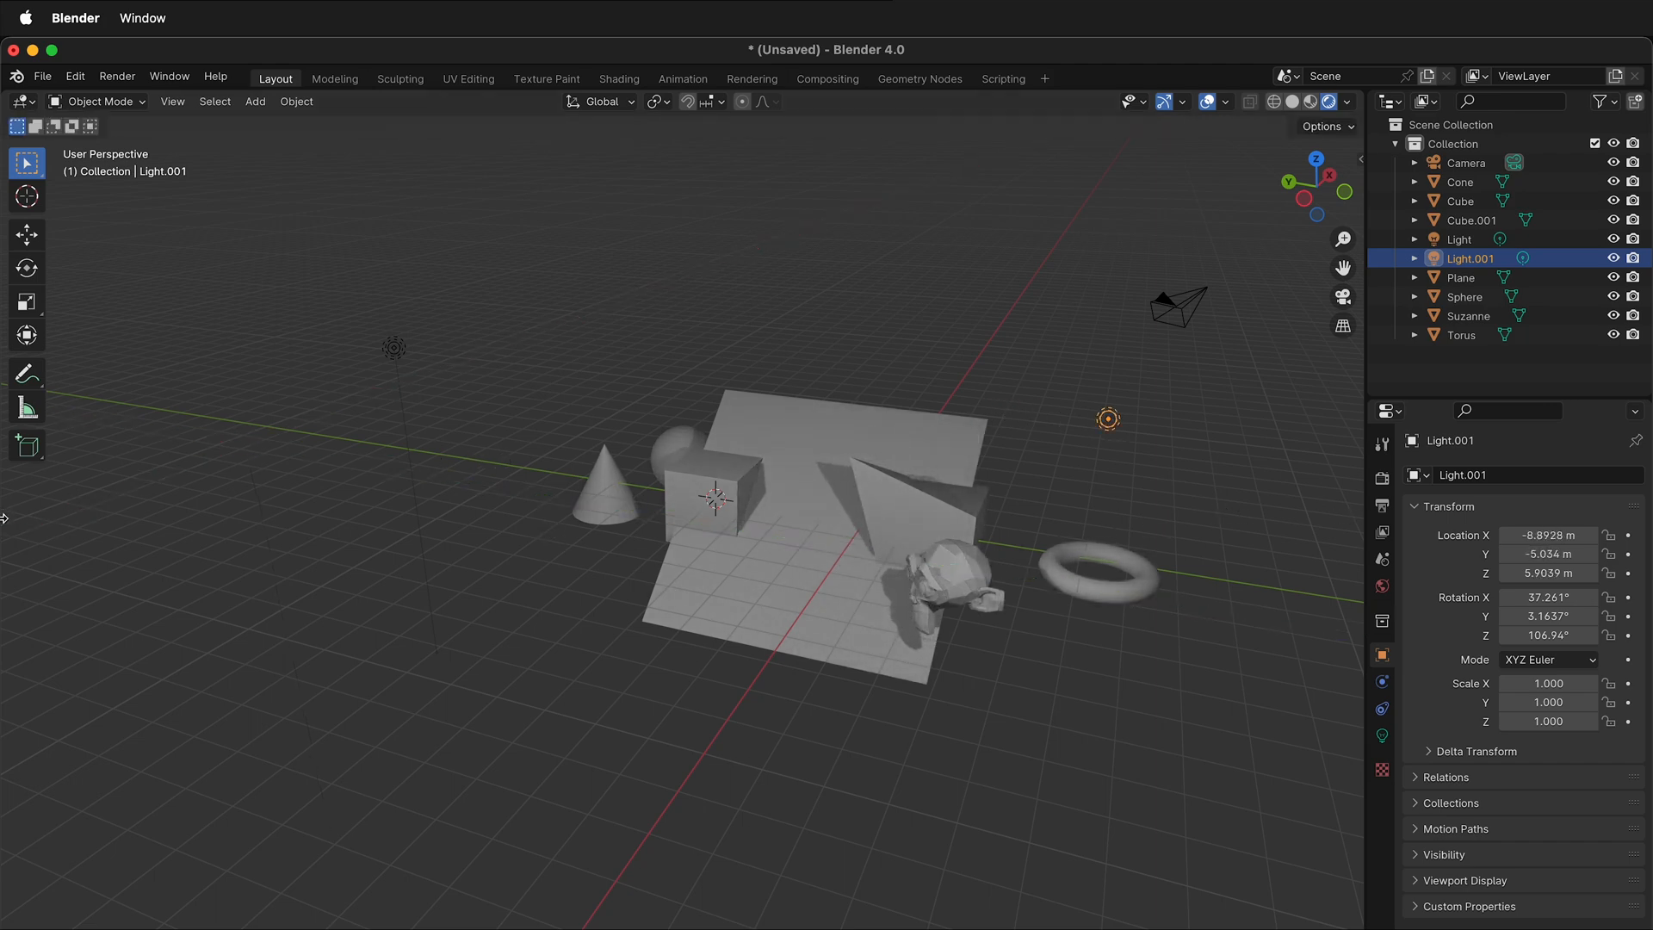
pyautogui.moveTo(102, 476); pyautogui.dragTo(159, 468, button='middle')
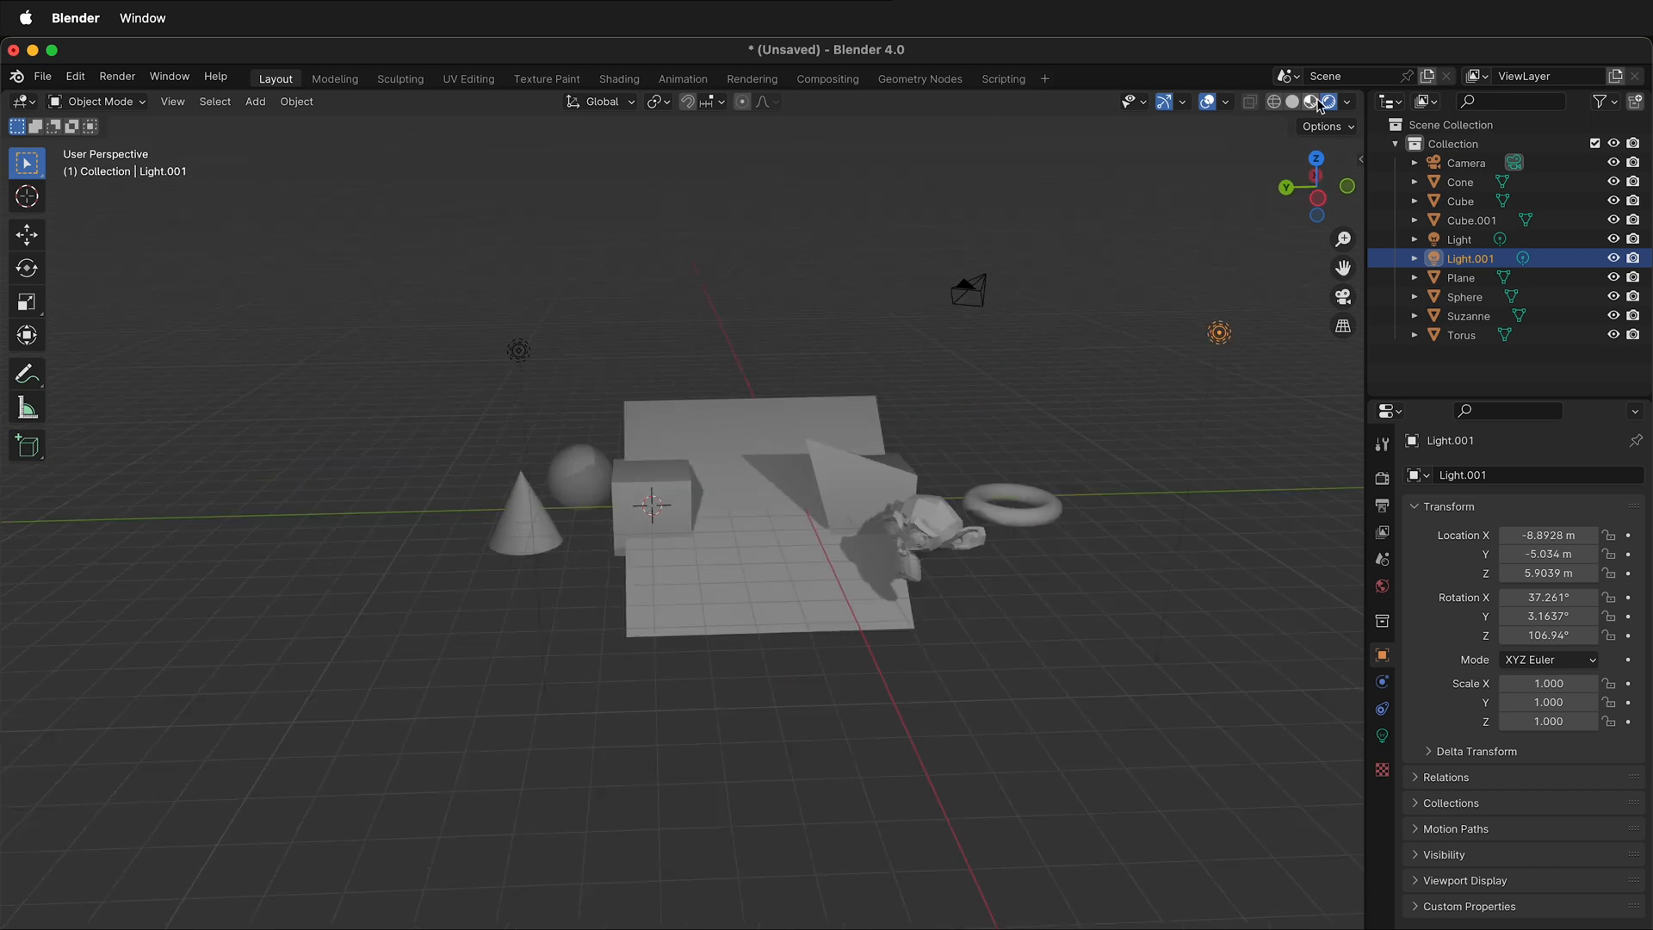
pyautogui.click(1292, 102)
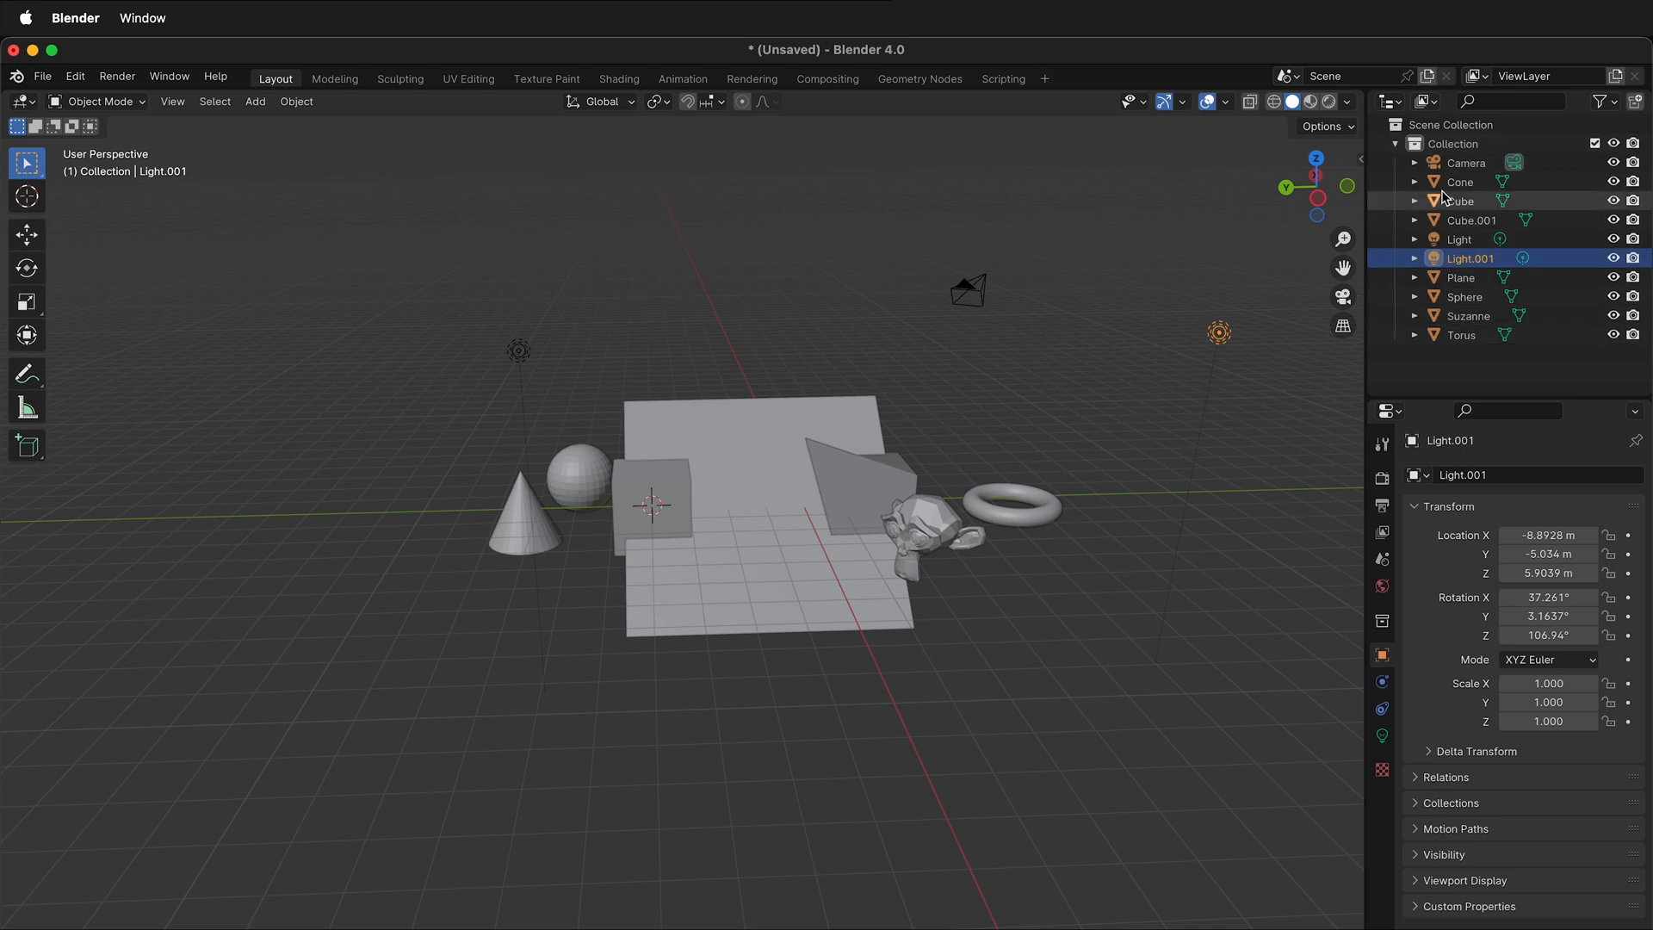
# Create a second collection in the scene and rename it "my new stuff".
pyautogui.click(1395, 144)
pyautogui.click(1635, 100)
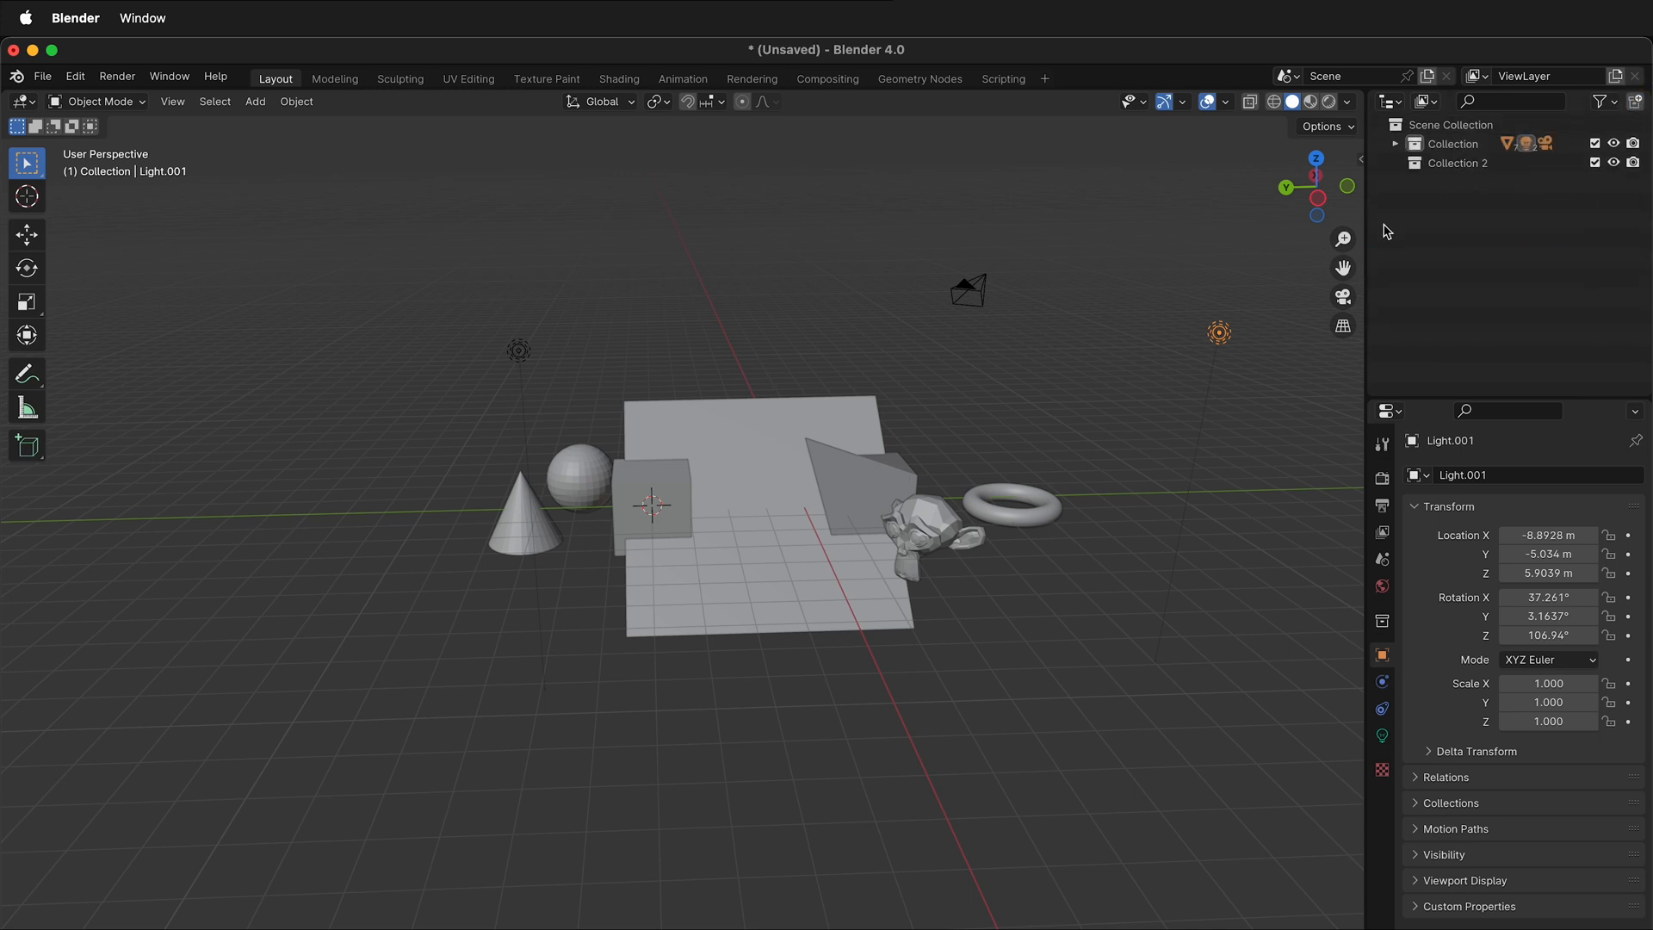
pyautogui.doubleClick(1458, 163)
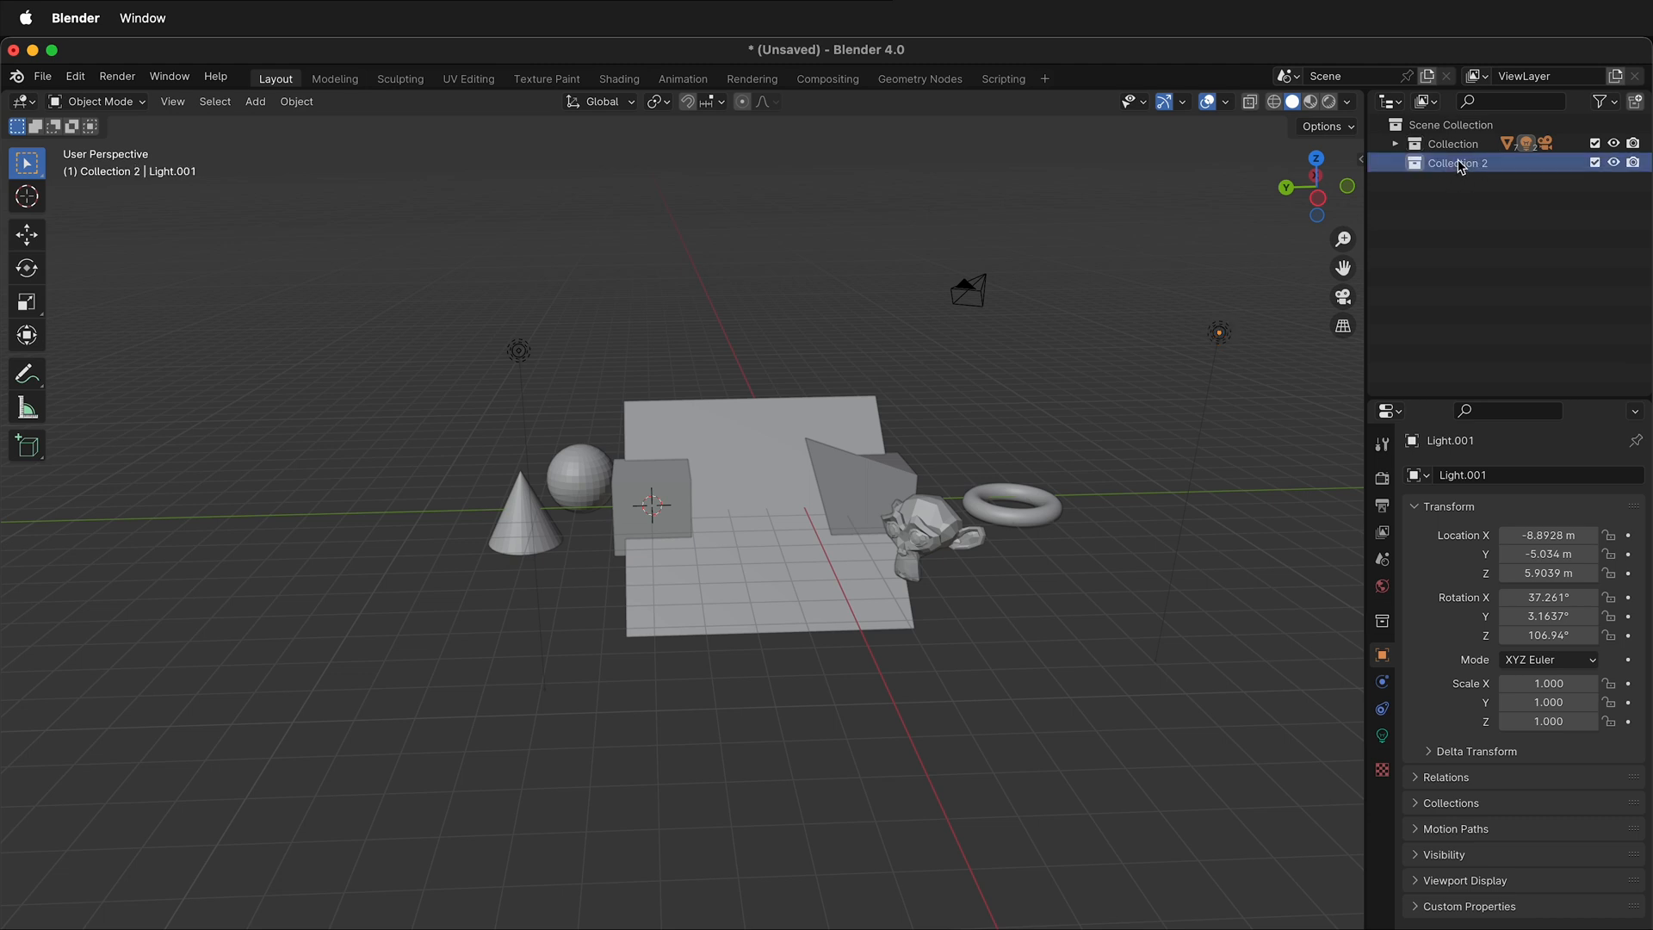
pyautogui.write('my new stuff')
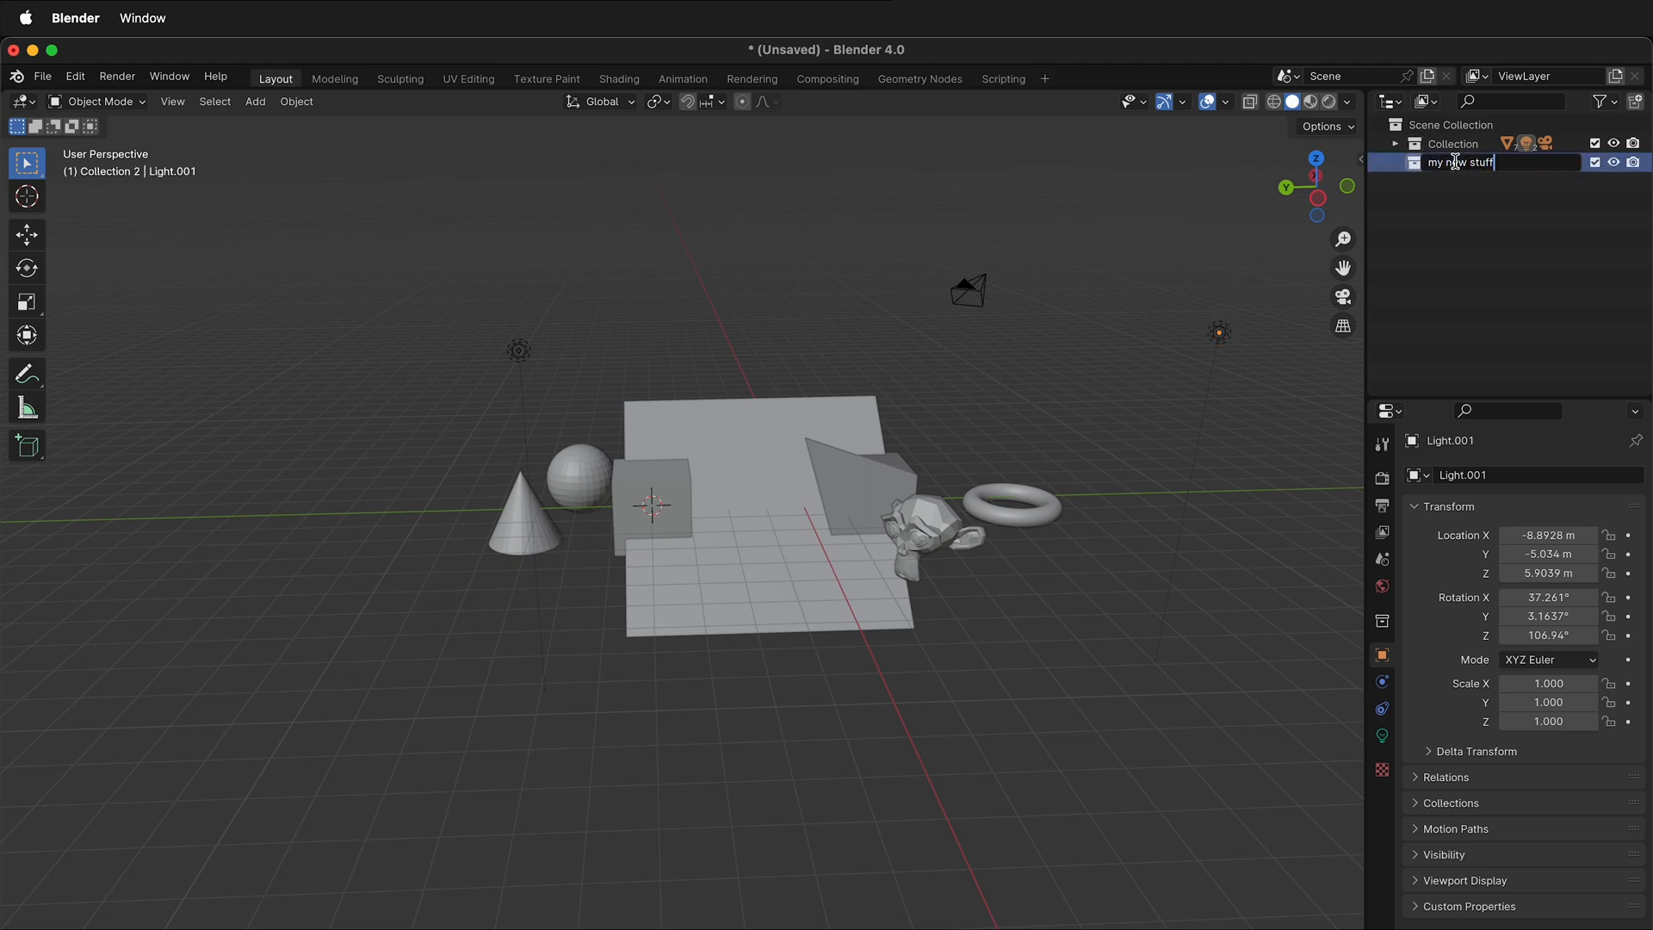
pyautogui.press('Return')
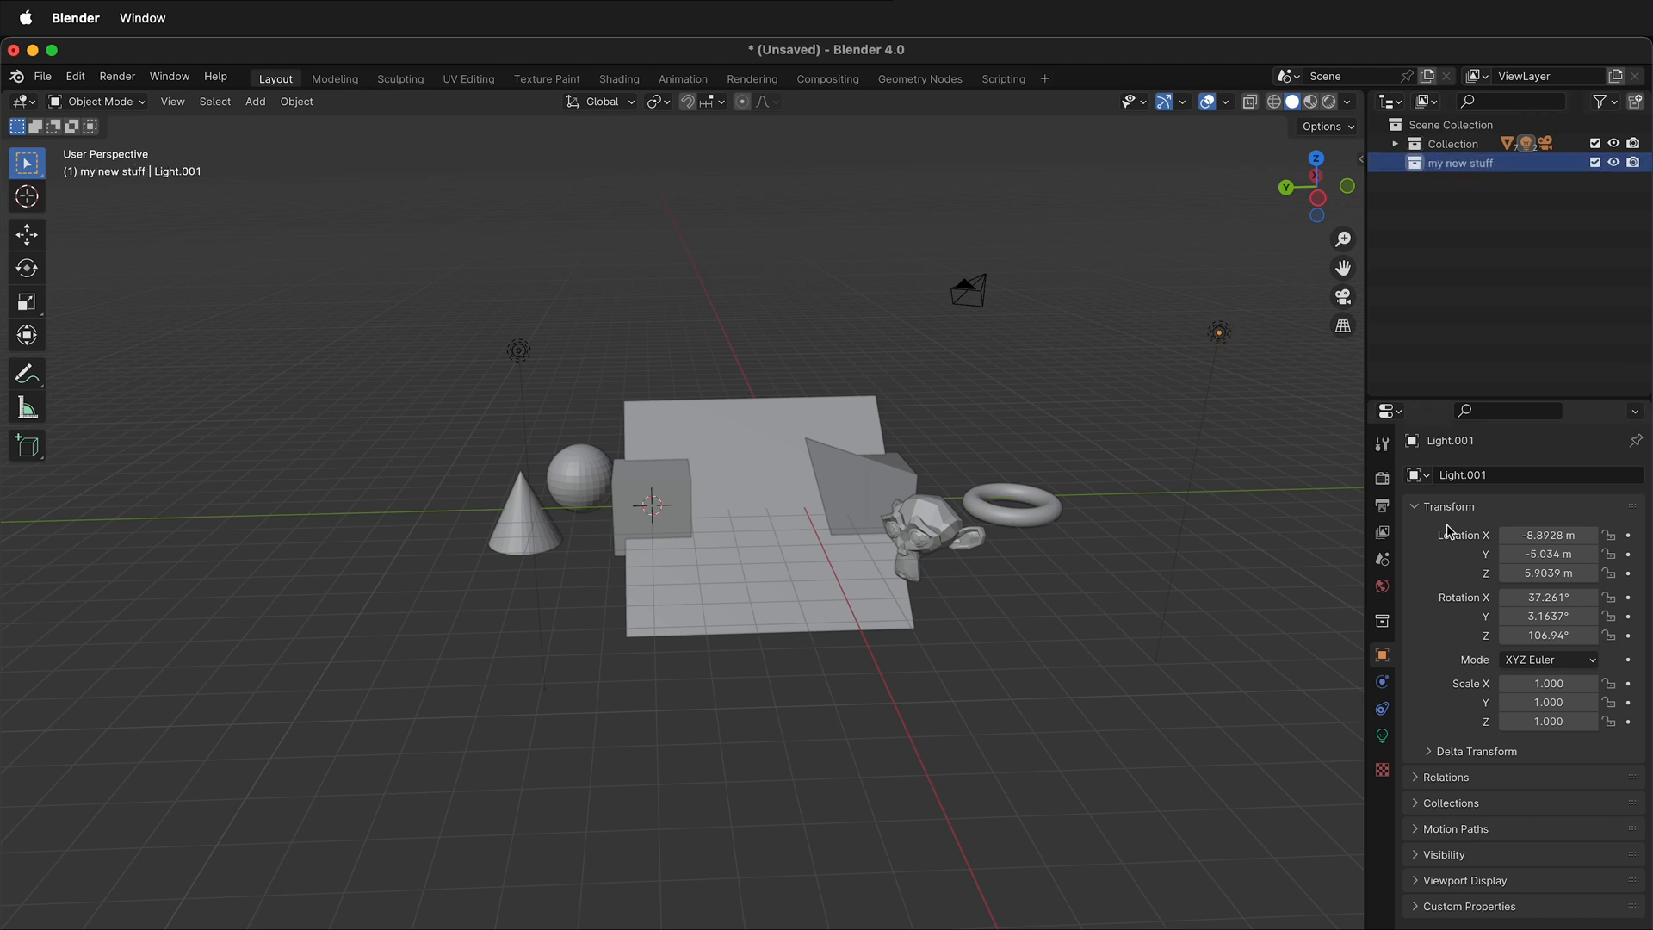
# Select the monkey head and look through the available interaction modes.
pyautogui.click(138, 102)
pyautogui.click(129, 121)
pyautogui.click(936, 532)
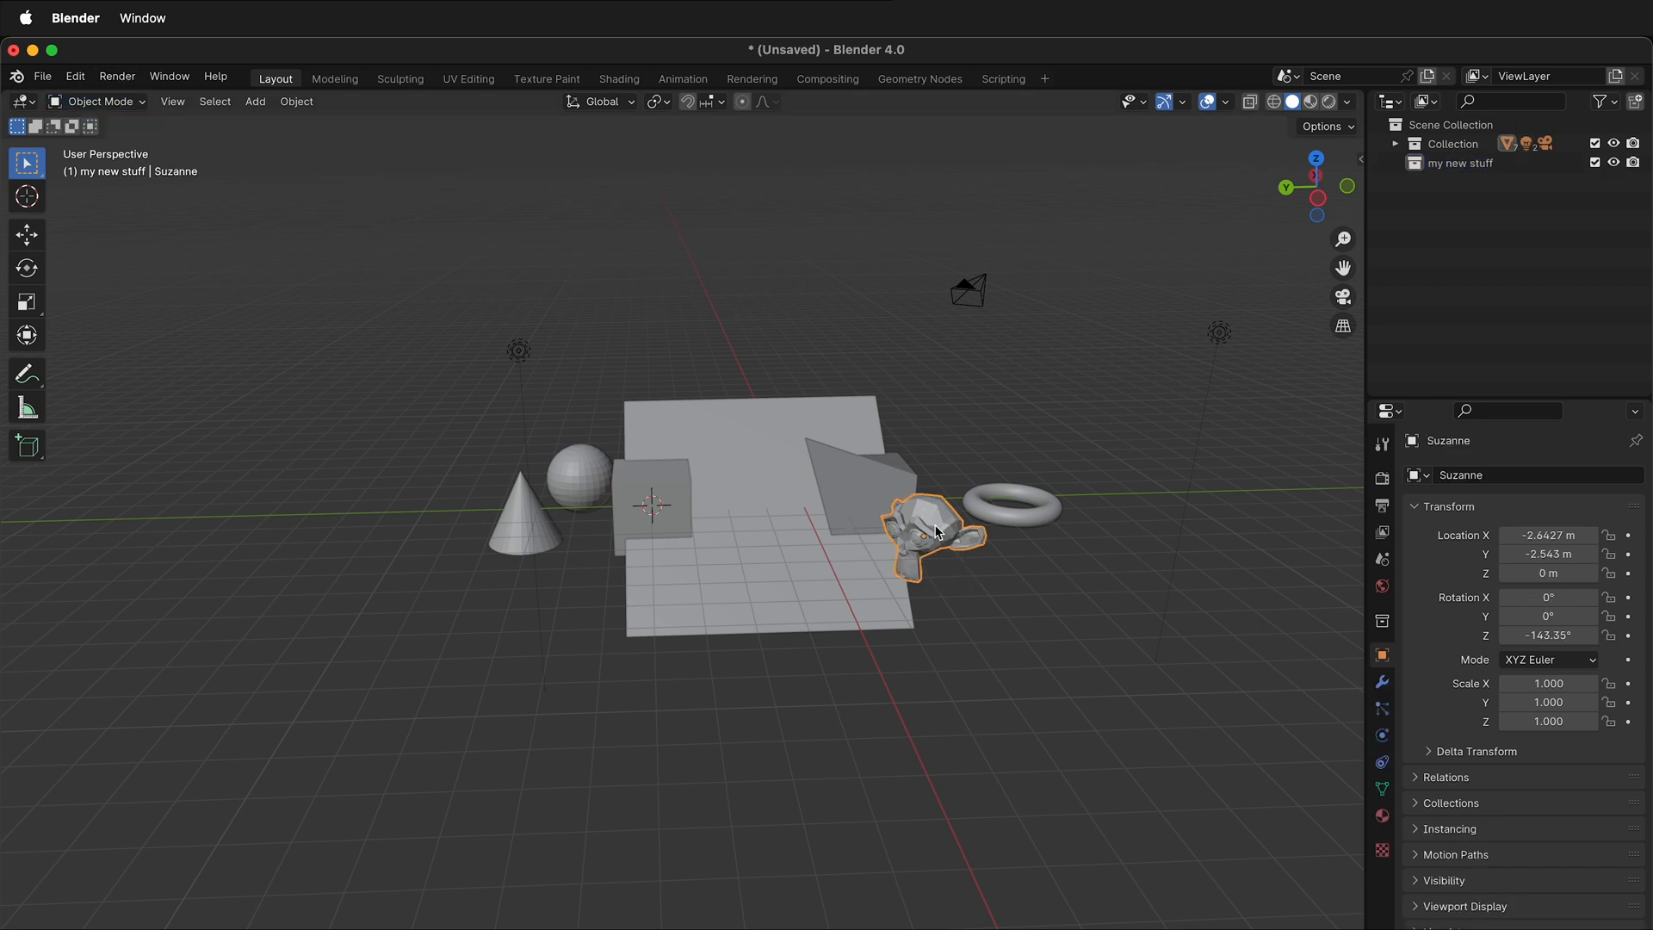
pyautogui.click(100, 104)
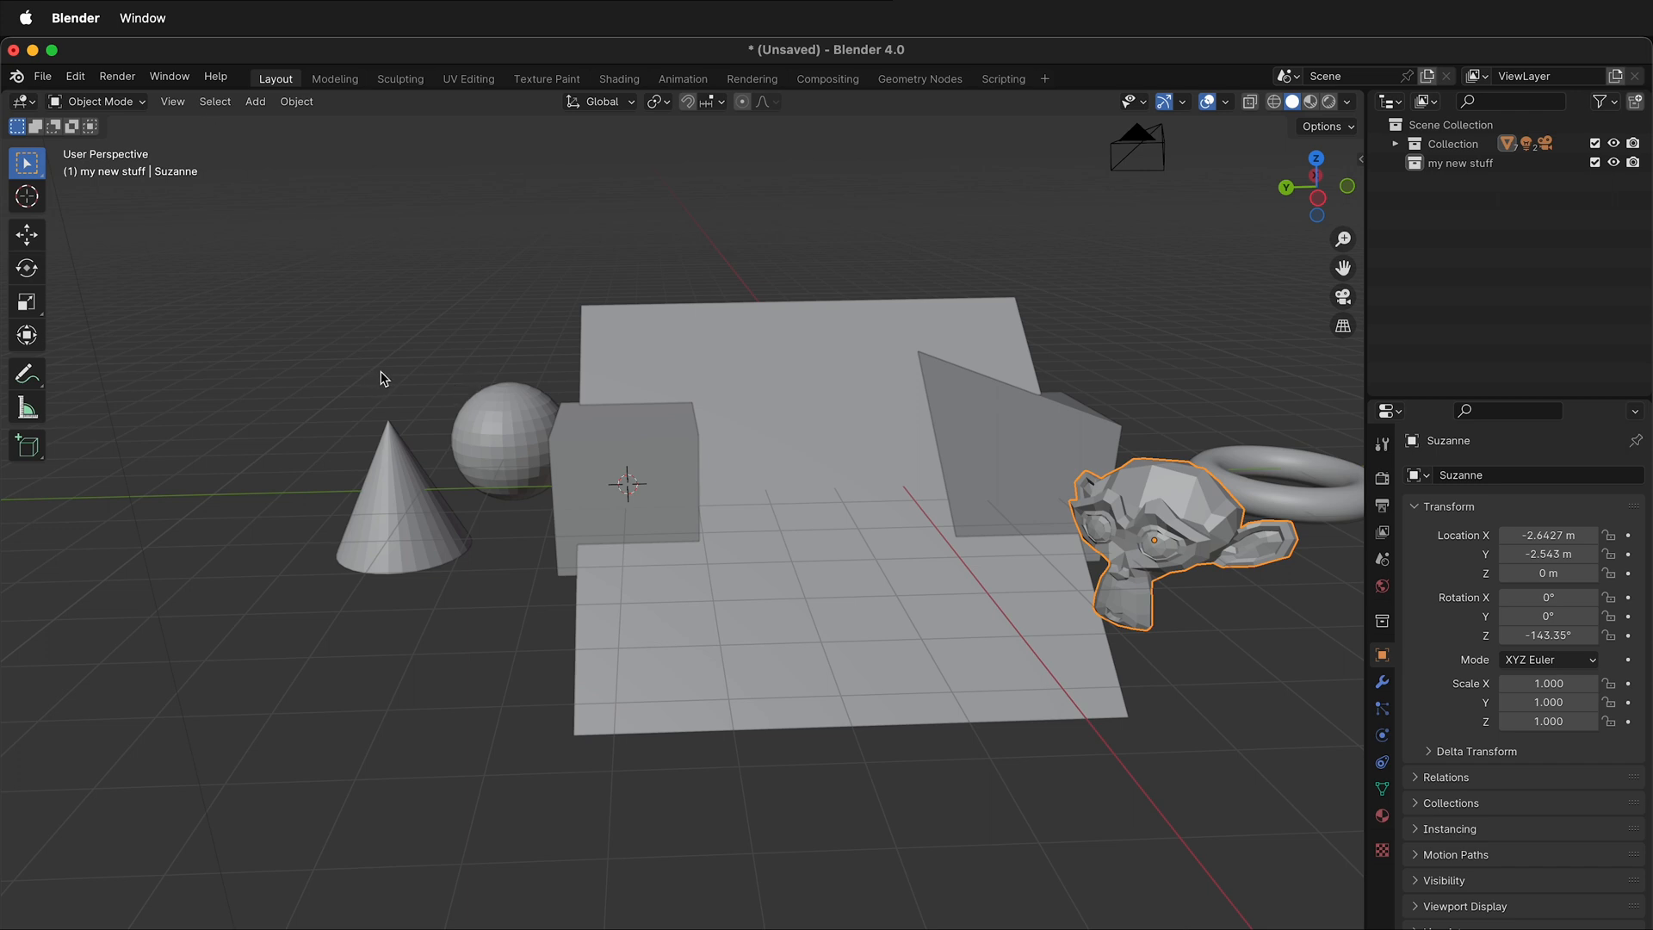
# Select the sphere beside the cone and switch it to Sculpt Mode.
pyautogui.keyDown('shift'); pyautogui.moveTo(382, 372); pyautogui.dragTo(456, 373, button='middle'); pyautogui.keyUp('shift')
pyautogui.moveTo(657, 520); pyautogui.dragTo(726, 514, button='middle')
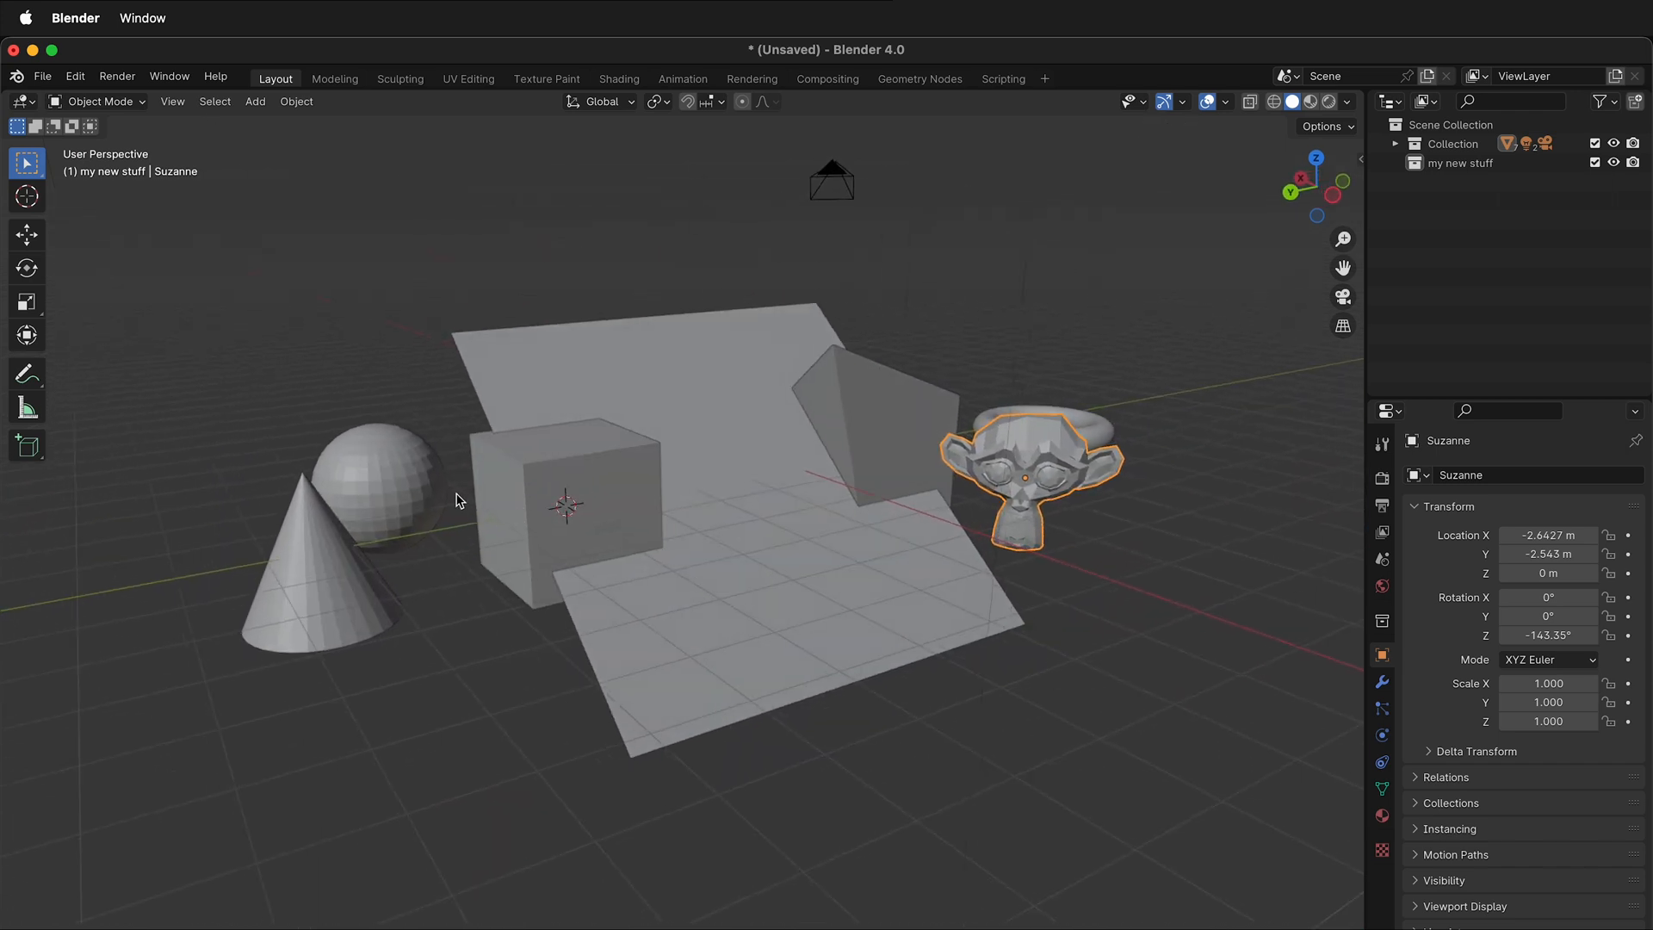
pyautogui.keyDown('shift'); pyautogui.moveTo(456, 501); pyautogui.dragTo(678, 567, button='middle'); pyautogui.keyUp('shift')
pyautogui.click(545, 525)
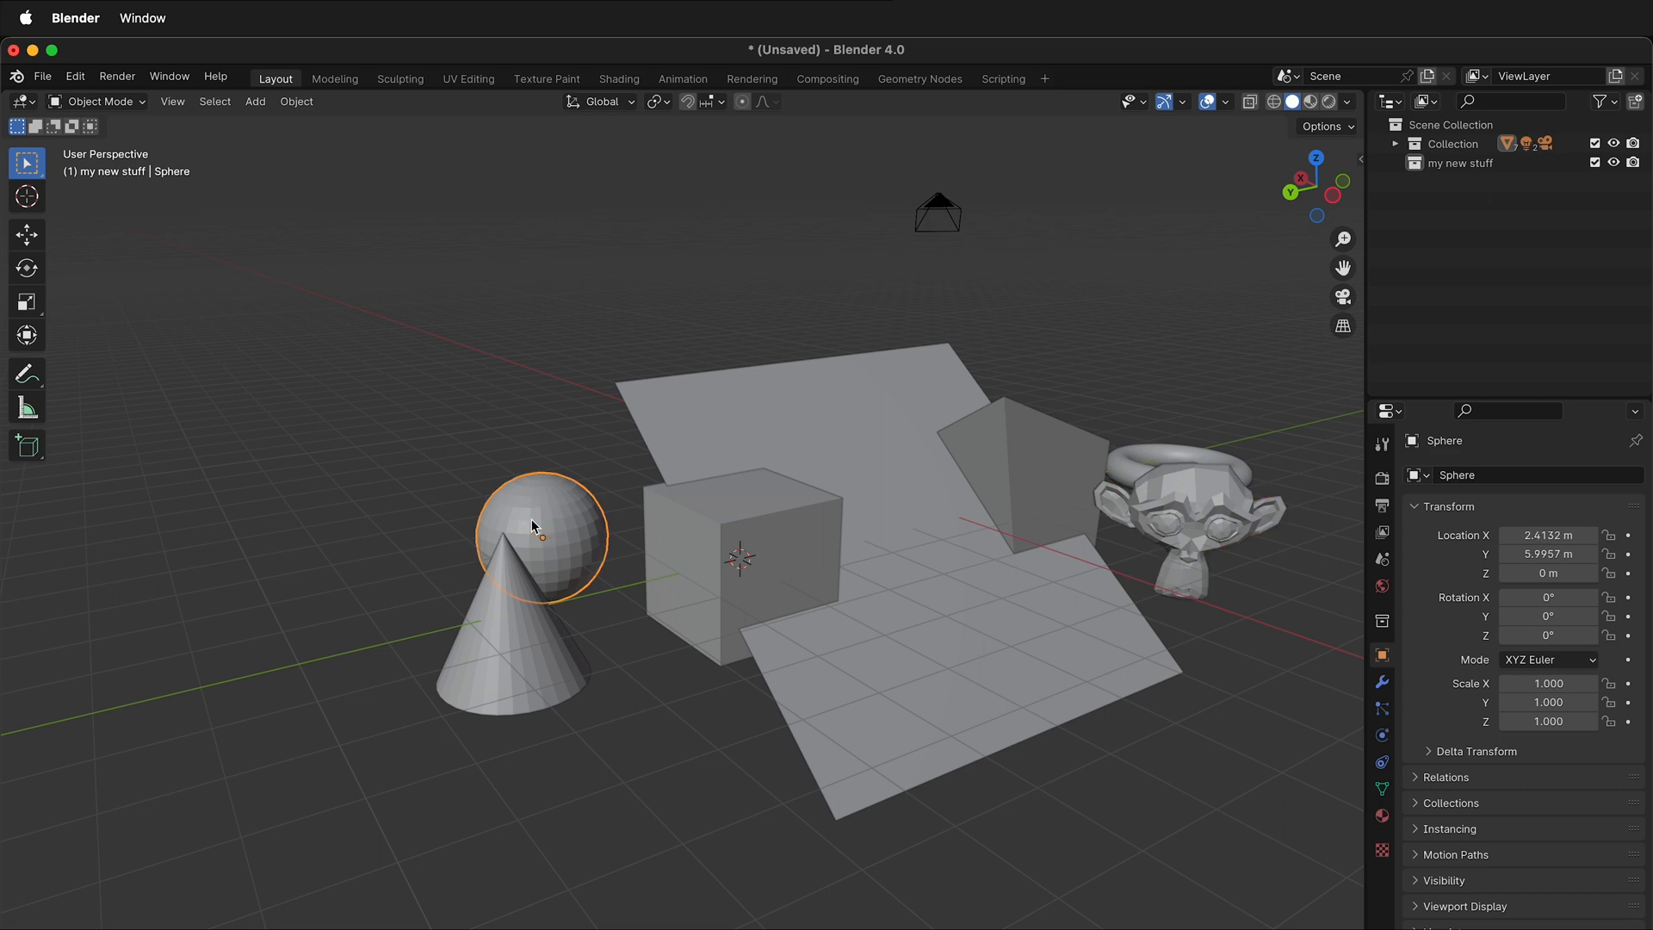
pyautogui.scroll(4, 526, 515)
pyautogui.keyDown('shift'); pyautogui.moveTo(317, 495); pyautogui.dragTo(733, 566, button='middle'); pyautogui.keyUp('shift')
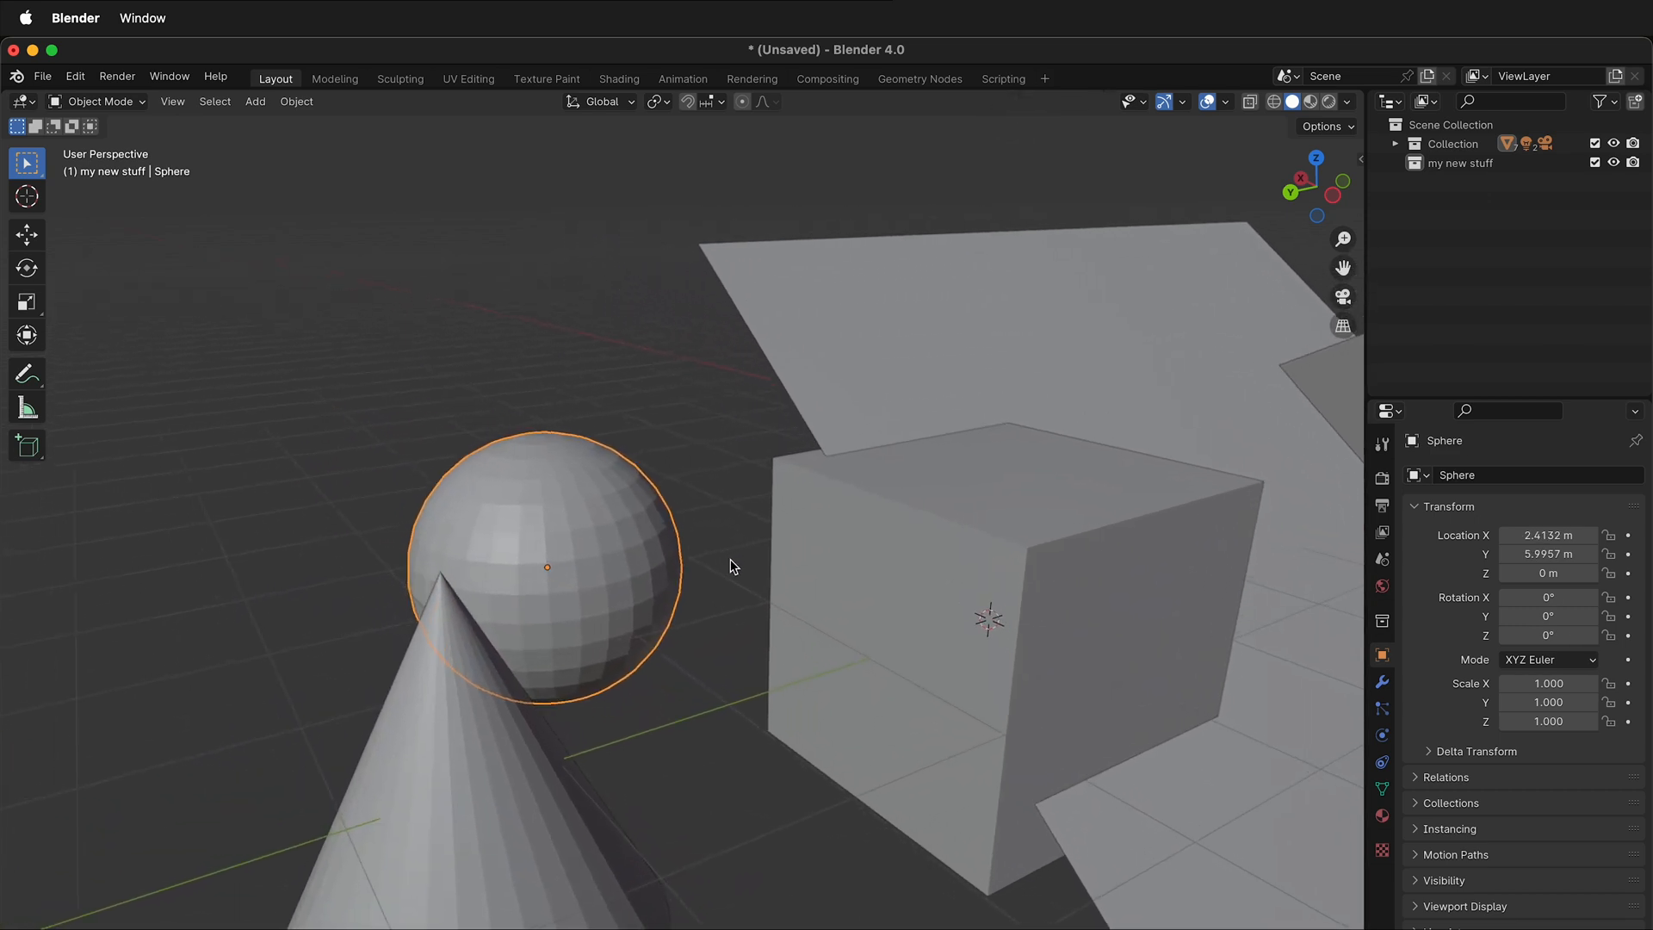
pyautogui.scroll(2, 508, 506)
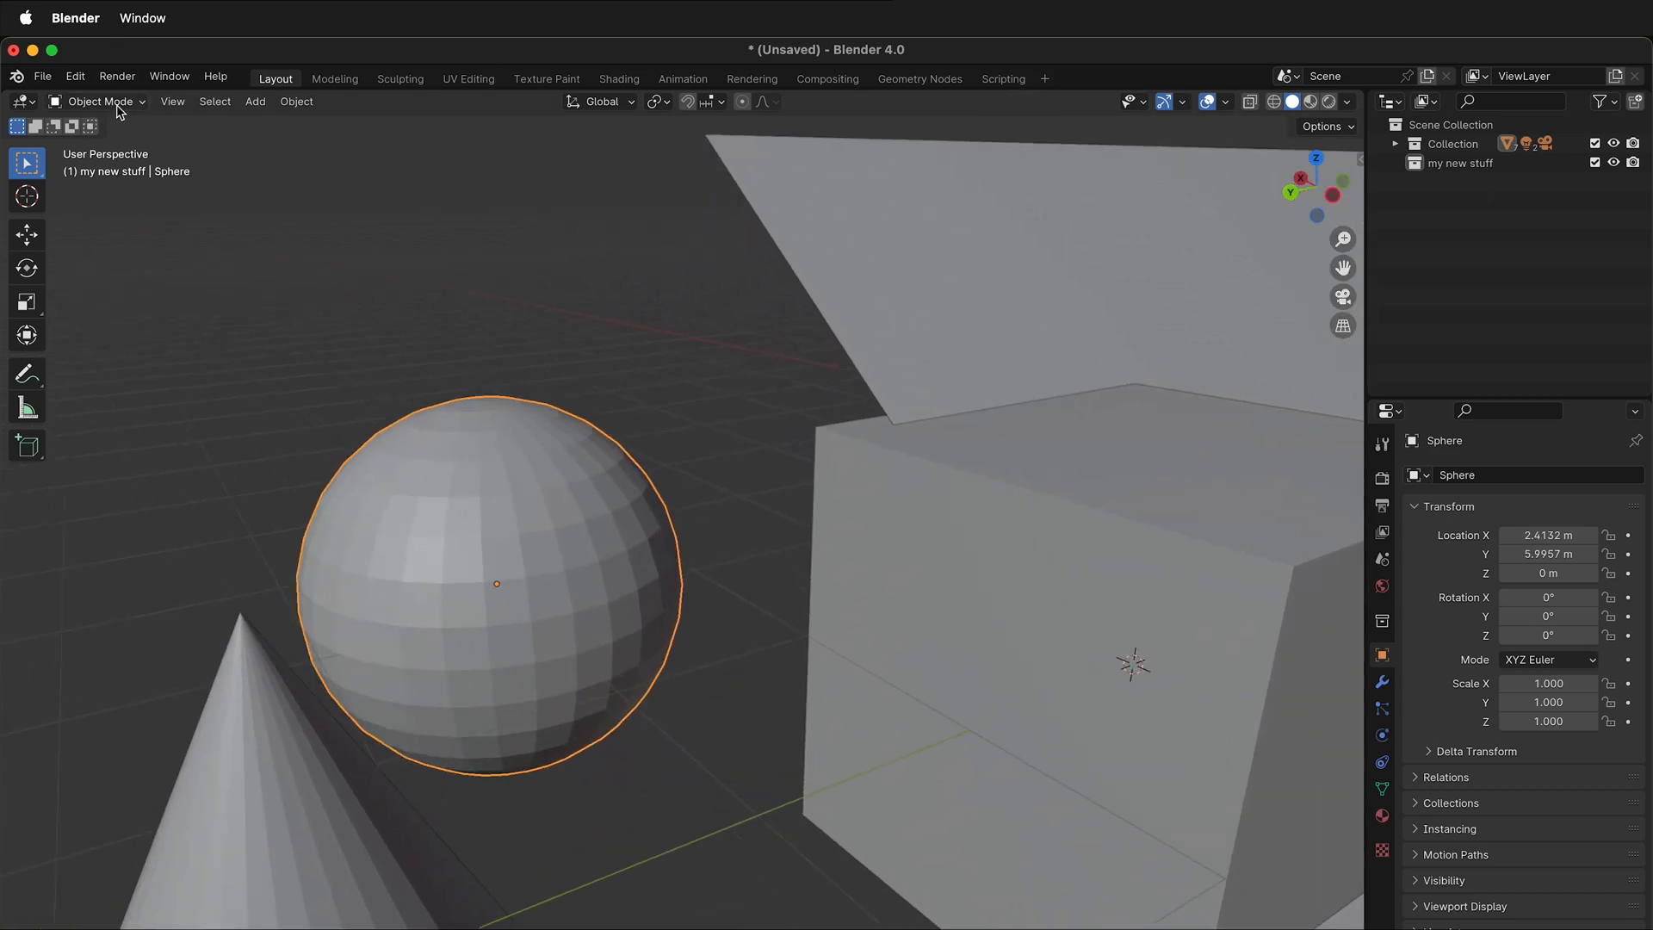
pyautogui.click(118, 107)
pyautogui.click(117, 167)
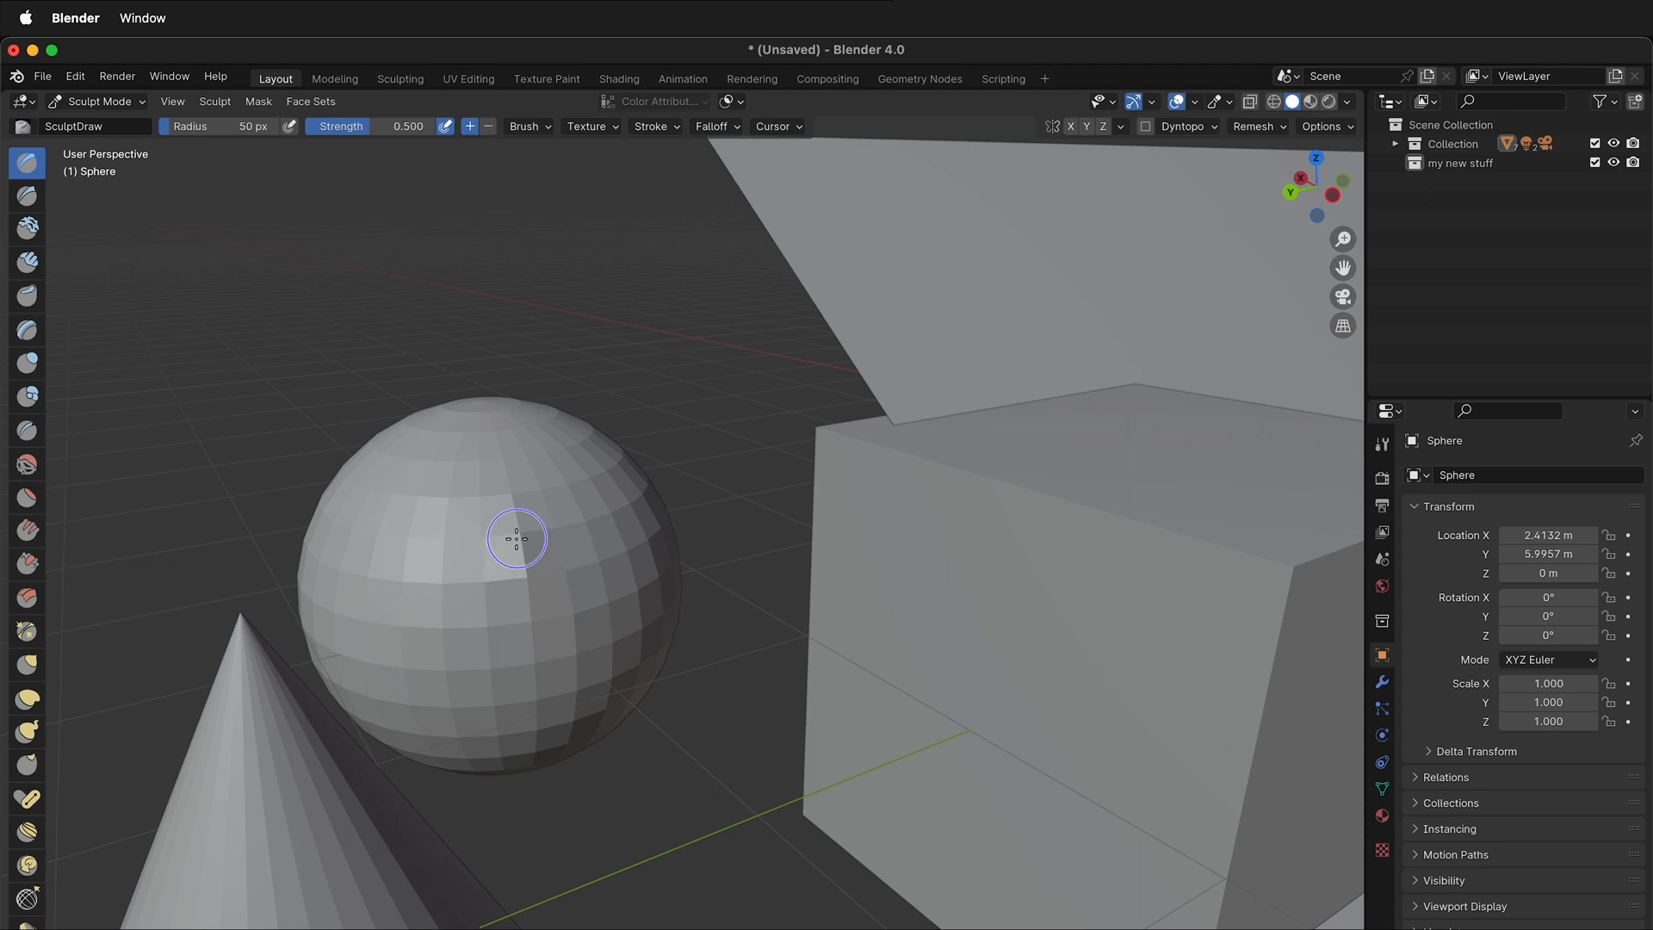
# Enable Dyntopo and sculpt strokes across the front of the sphere with the 50 px SculptDraw brush.
pyautogui.moveTo(485, 560); pyautogui.dragTo(517, 560, button='middle')
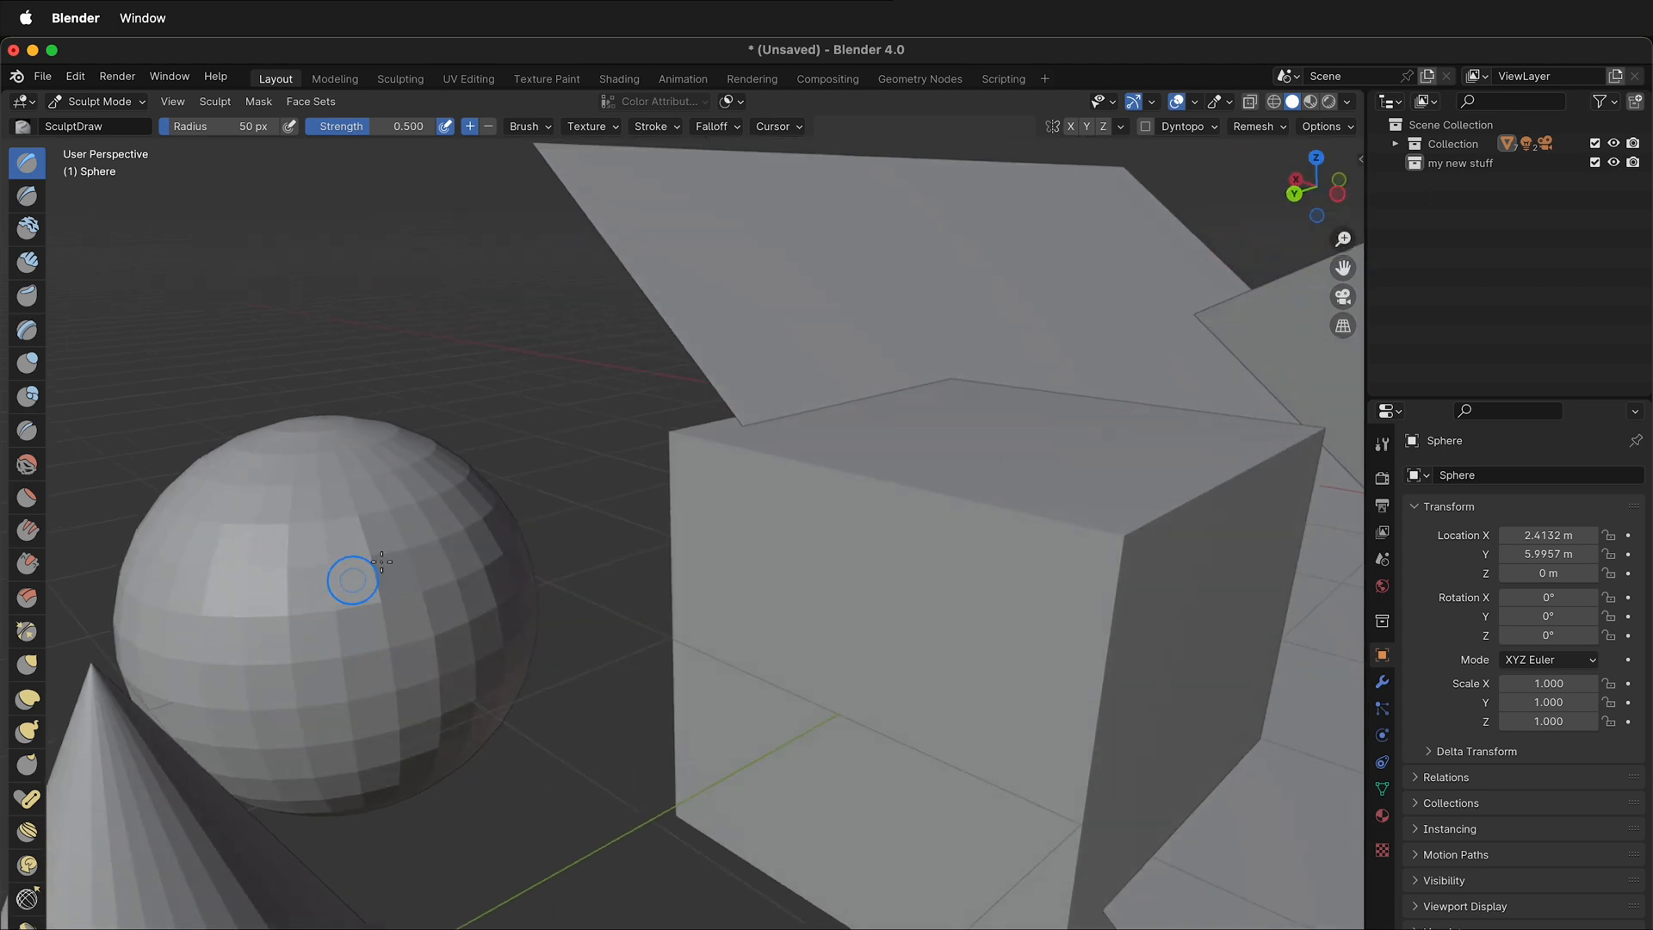
pyautogui.click(1148, 128)
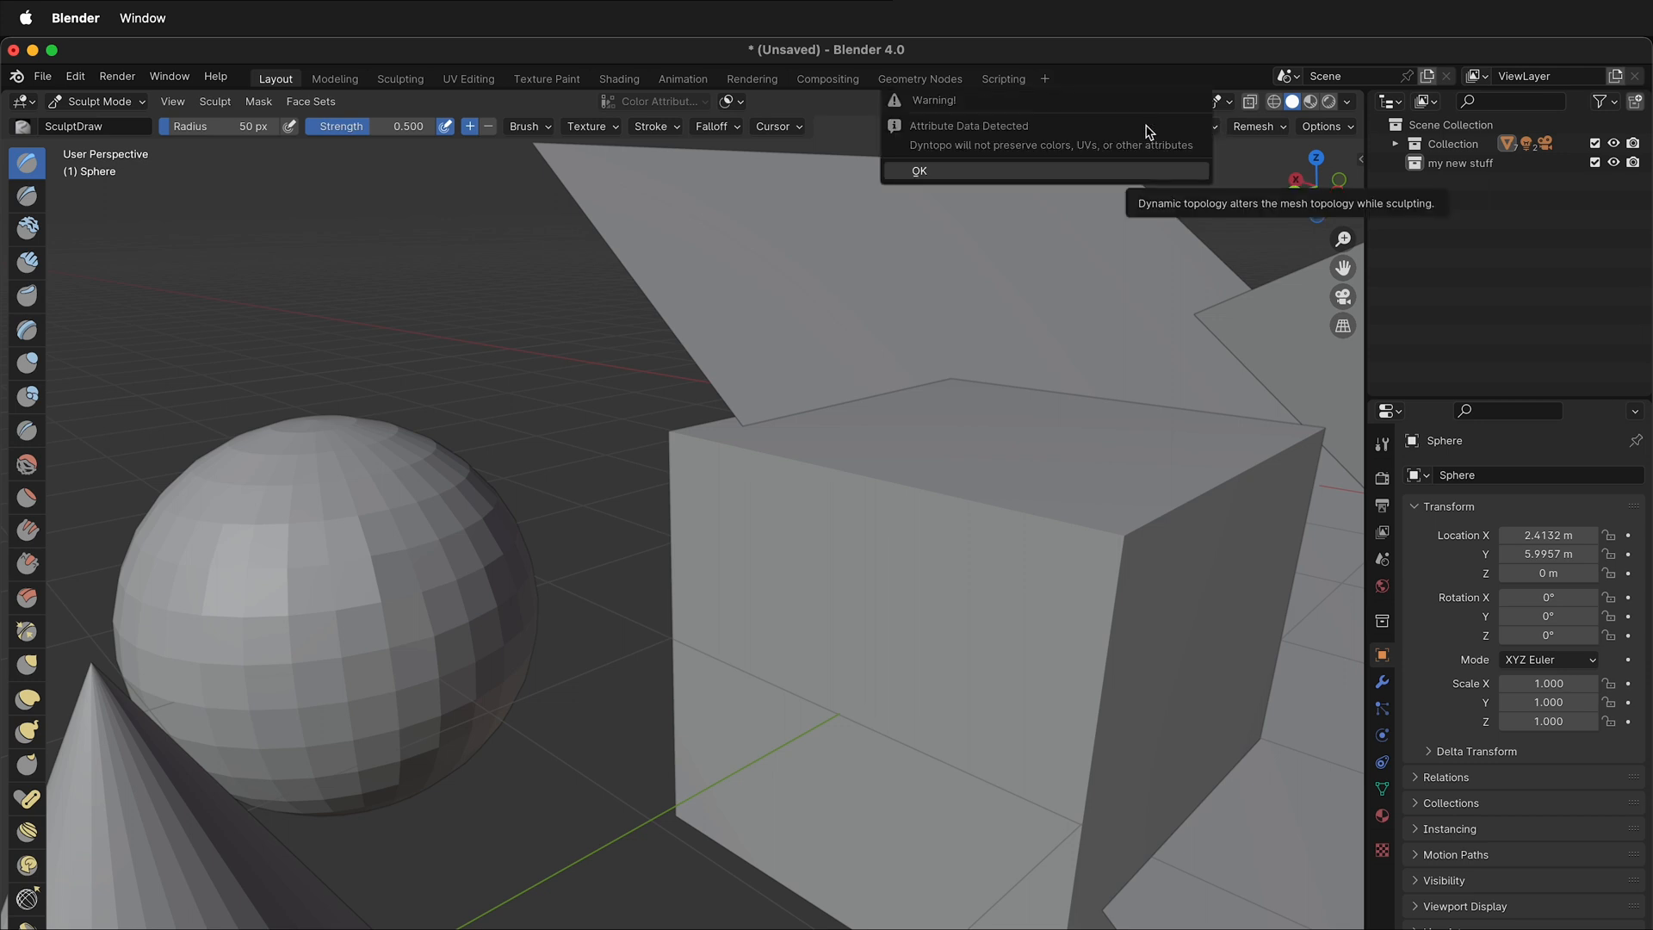
pyautogui.click(896, 171)
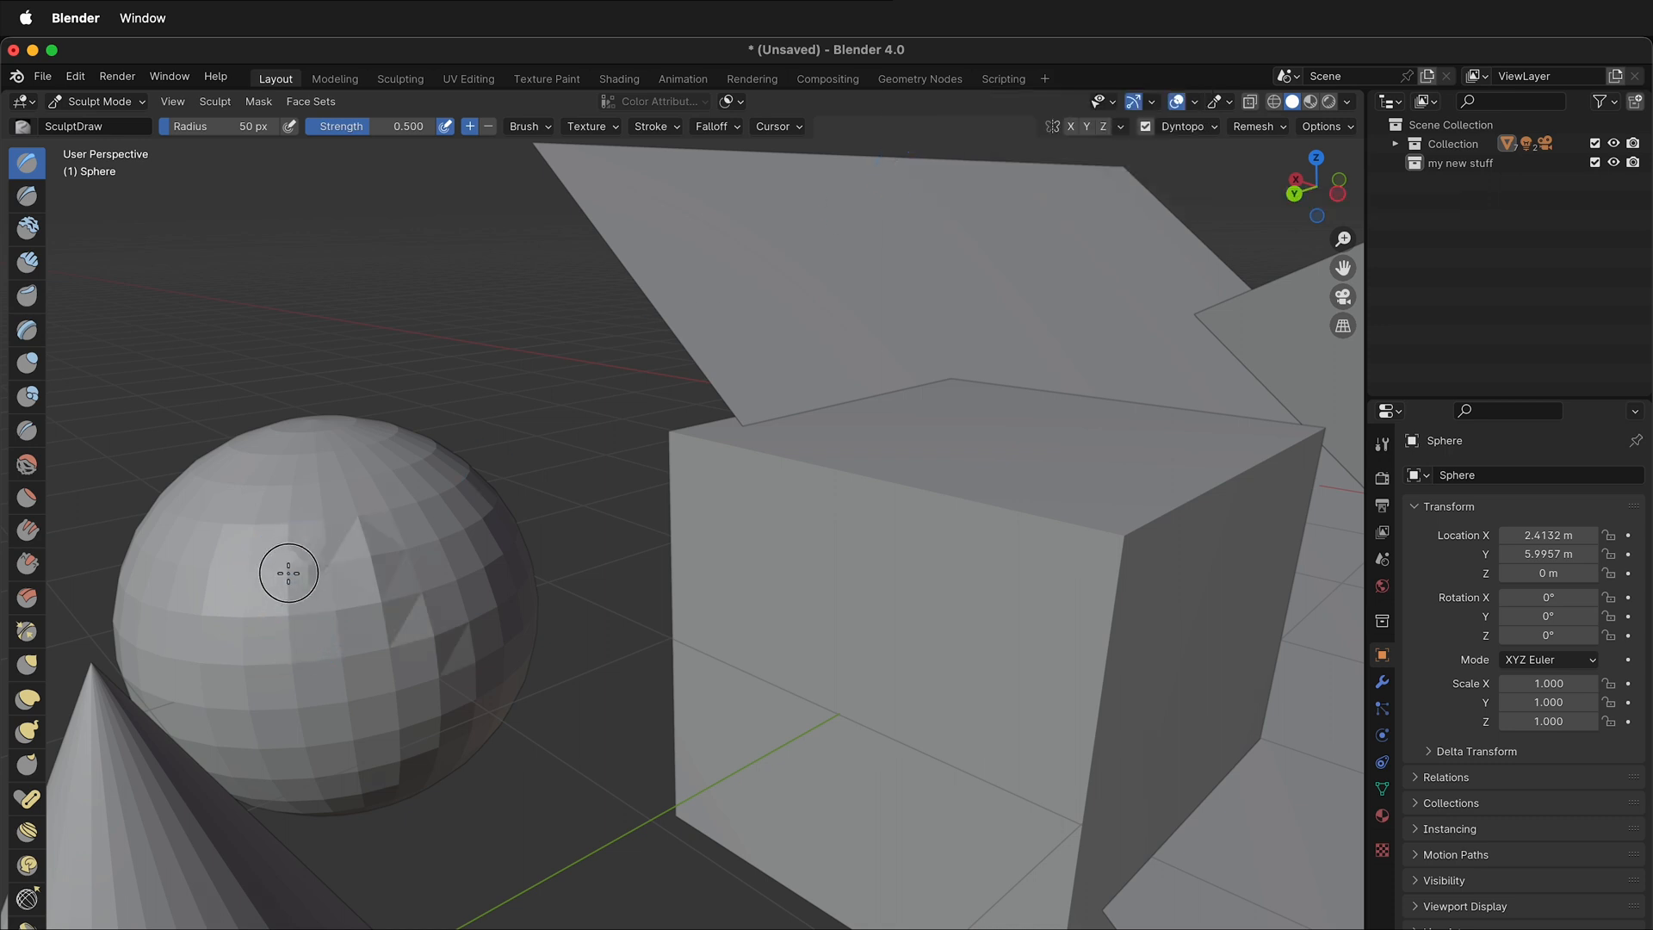
pyautogui.moveTo(288, 573)
pyautogui.mouseDown()
pyautogui.moveTo(303, 590)
pyautogui.moveTo(319, 555)
pyautogui.moveTo(388, 582)
pyautogui.moveTo(330, 598)
pyautogui.moveTo(320, 568)
pyautogui.mouseUp()
pyautogui.moveTo(334, 587)
pyautogui.keyDown('shift'); pyautogui.mouseDown(button='middle')
pyautogui.moveTo(356, 586)
pyautogui.moveTo(306, 628)
pyautogui.moveTo(31, 409)
pyautogui.moveTo(151, 383)
pyautogui.mouseUp(button='middle'); pyautogui.keyUp('shift')
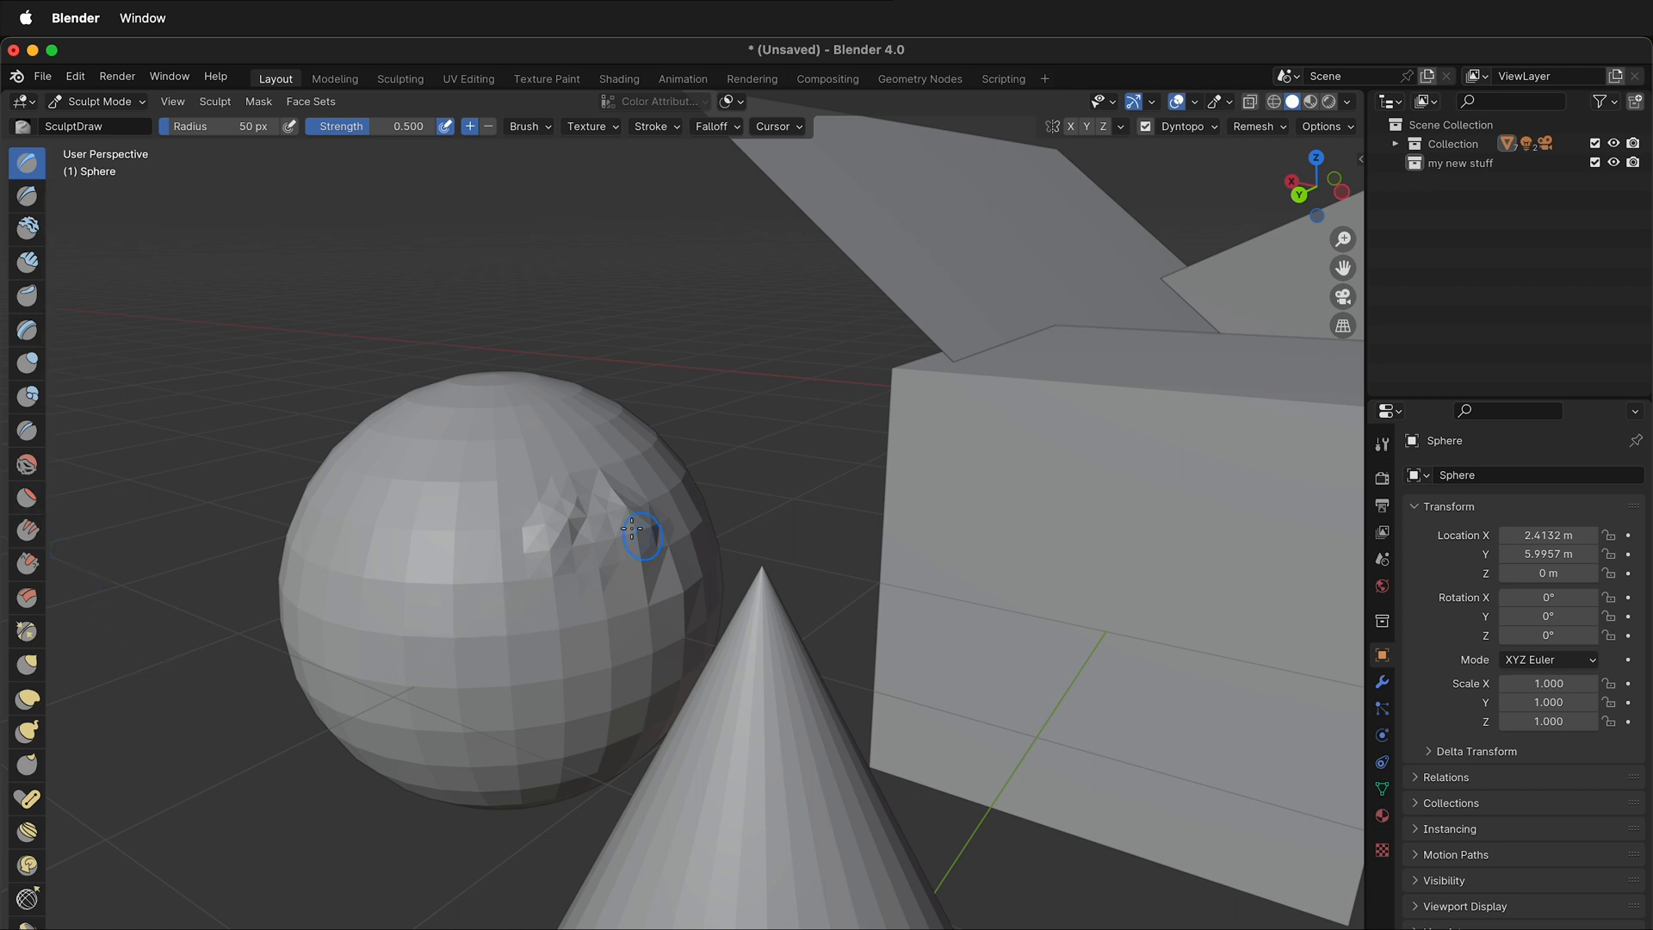
pyautogui.moveTo(498, 546)
pyautogui.mouseDown()
pyautogui.moveTo(469, 559)
pyautogui.moveTo(516, 571)
pyautogui.moveTo(489, 544)
pyautogui.moveTo(465, 594)
pyautogui.moveTo(490, 561)
pyautogui.moveTo(516, 571)
pyautogui.moveTo(545, 493)
pyautogui.moveTo(509, 428)
pyautogui.moveTo(479, 443)
pyautogui.moveTo(495, 426)
pyautogui.mouseUp()
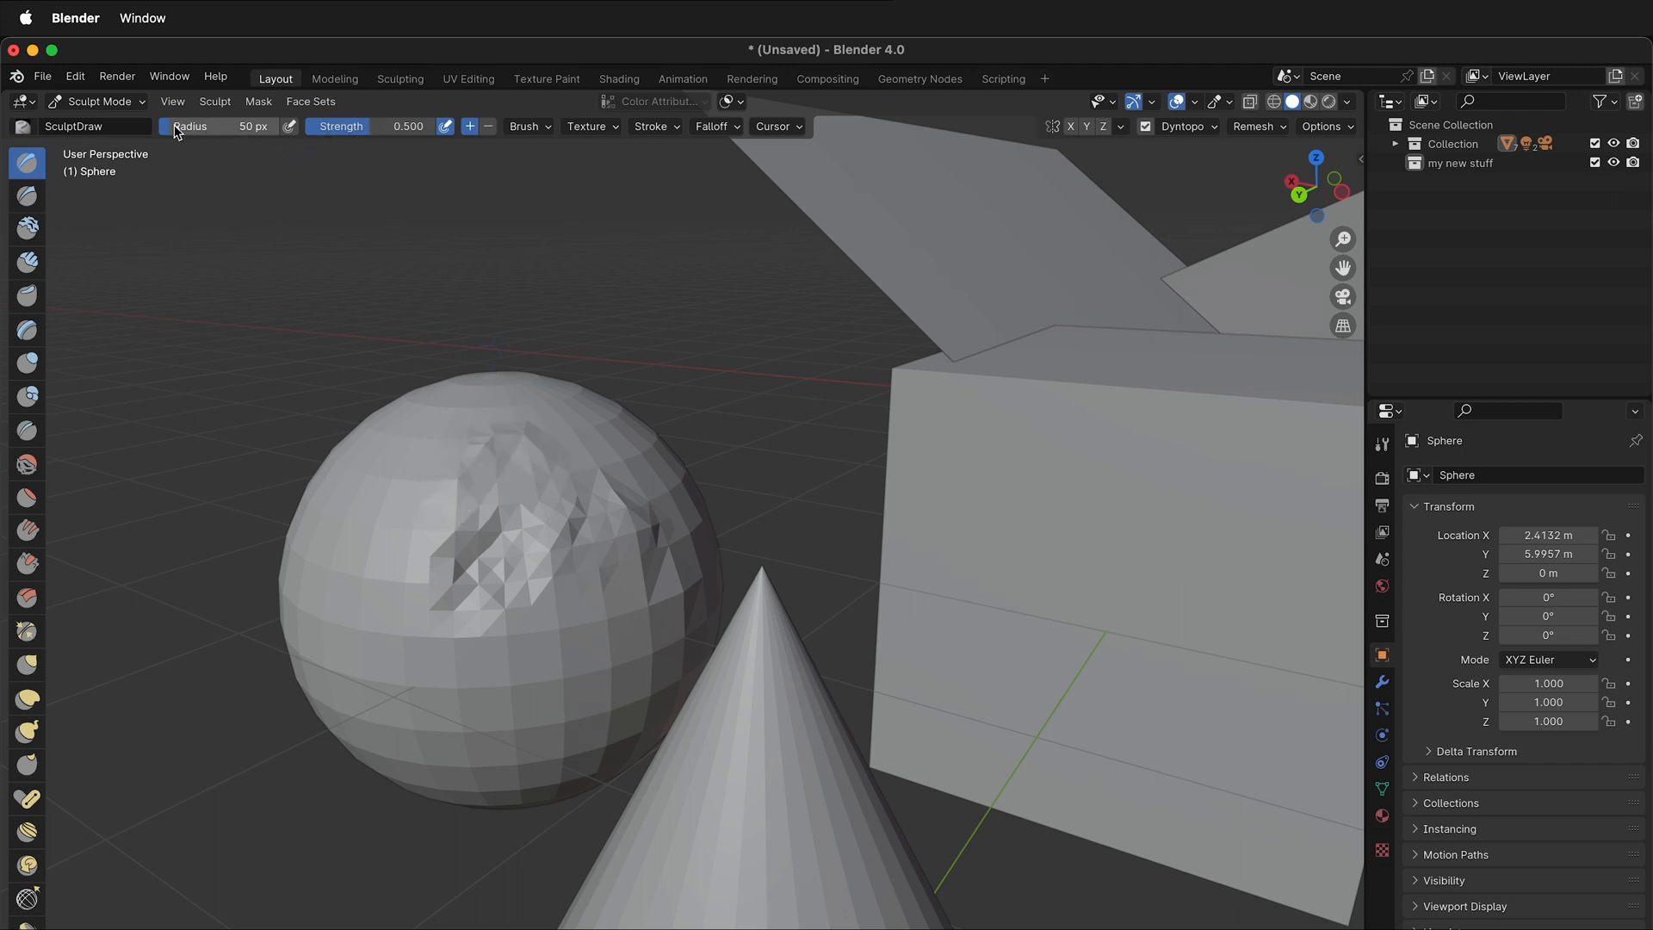
# Set the SculptDraw brush radius to 159 px and sculpt large bulges and ridges around the sphere.
pyautogui.press('f')
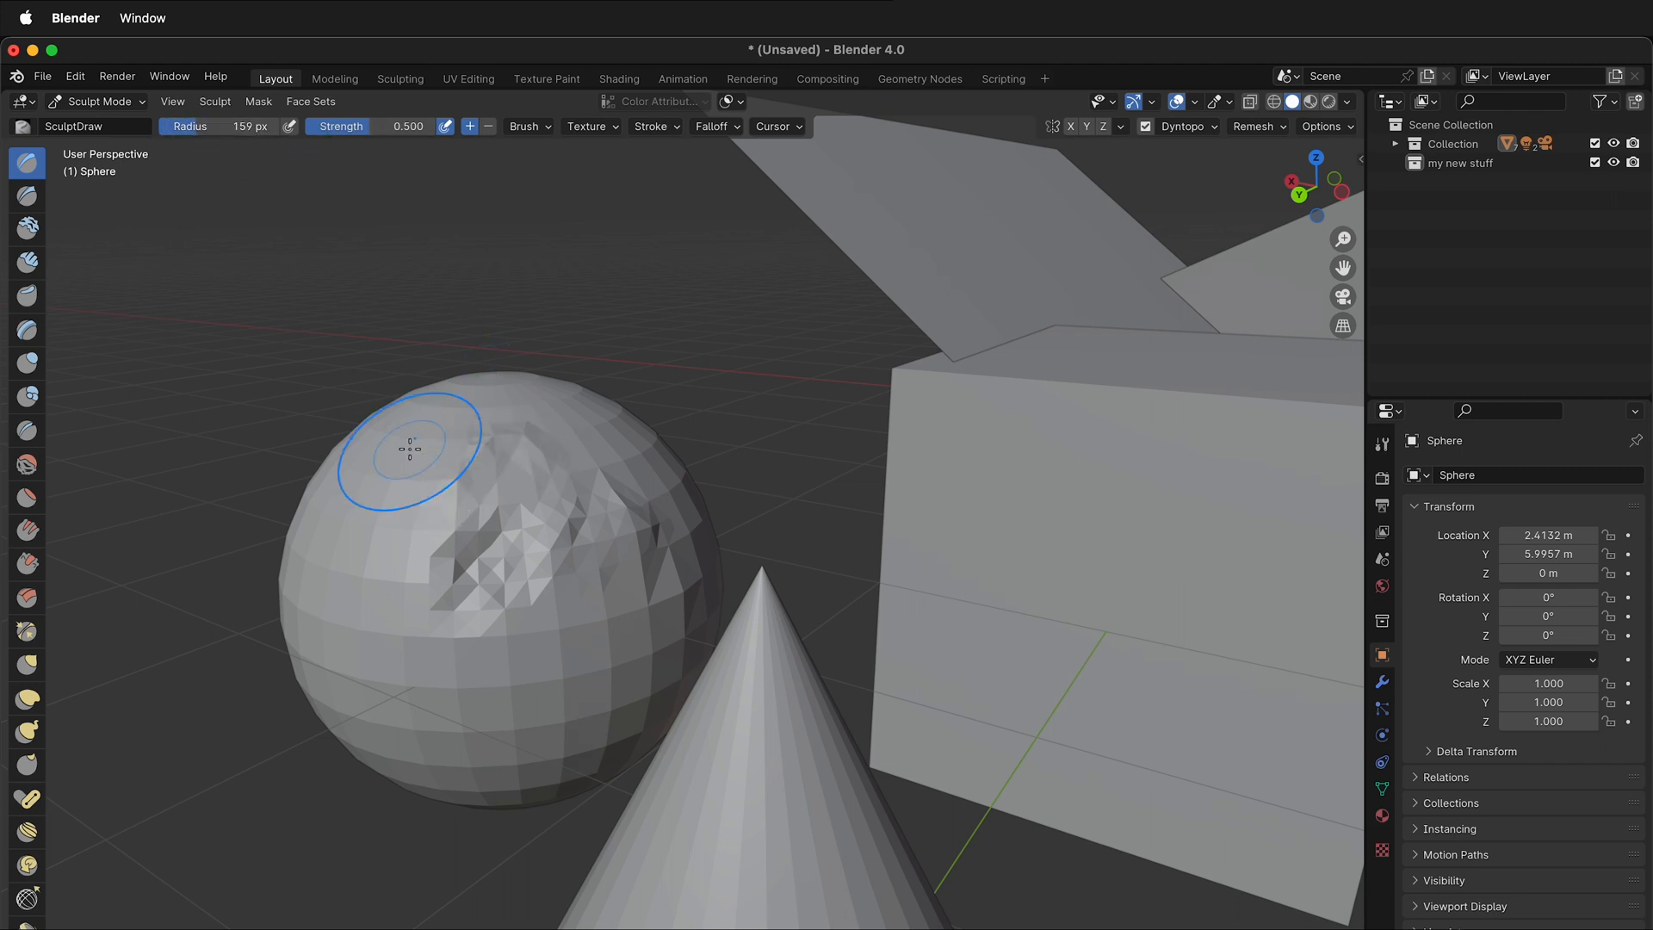
pyautogui.click(413, 461)
pyautogui.moveTo(350, 513)
pyautogui.mouseDown()
pyautogui.moveTo(431, 424)
pyautogui.moveTo(313, 572)
pyautogui.moveTo(339, 627)
pyautogui.moveTo(461, 682)
pyautogui.moveTo(542, 649)
pyautogui.moveTo(436, 679)
pyautogui.moveTo(460, 594)
pyautogui.moveTo(516, 620)
pyautogui.moveTo(472, 553)
pyautogui.moveTo(451, 613)
pyautogui.mouseUp()
pyautogui.moveTo(451, 614); pyautogui.dragTo(6, 309, button='middle')
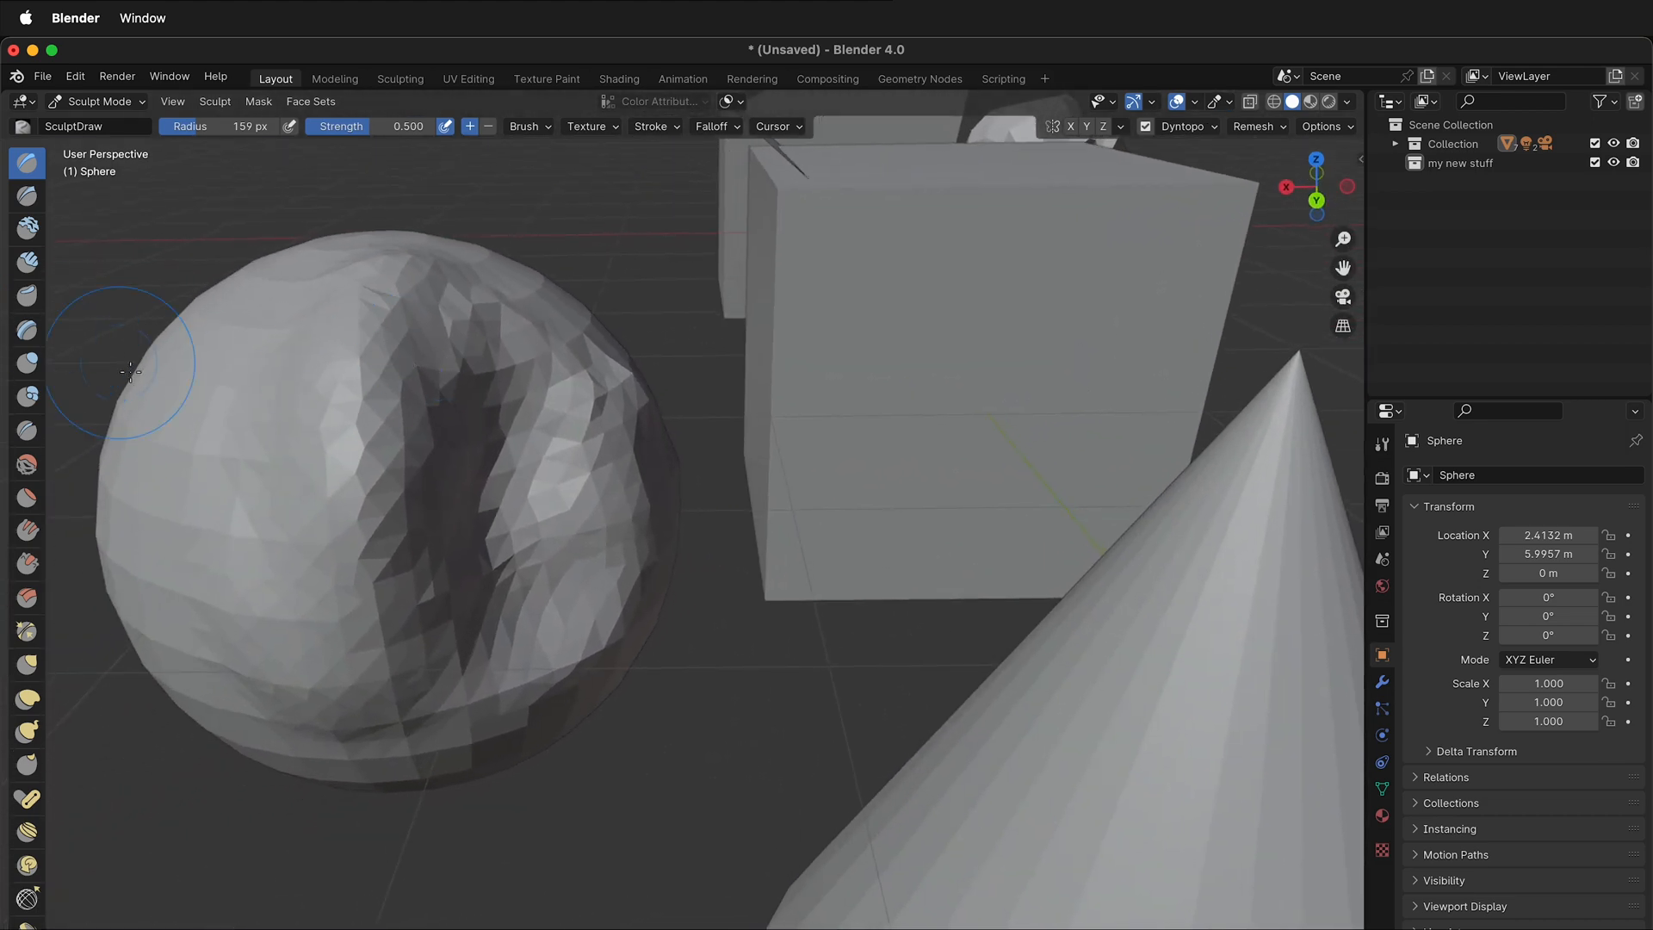
pyautogui.moveTo(221, 464)
pyautogui.mouseDown()
pyautogui.moveTo(250, 372)
pyautogui.moveTo(350, 325)
pyautogui.moveTo(225, 336)
pyautogui.moveTo(192, 471)
pyautogui.moveTo(225, 523)
pyautogui.moveTo(294, 528)
pyautogui.moveTo(270, 524)
pyautogui.mouseUp()
pyautogui.moveTo(229, 518)
pyautogui.mouseDown(button='middle')
pyautogui.moveTo(344, 530)
pyautogui.moveTo(705, 396)
pyautogui.moveTo(922, 229)
pyautogui.mouseUp(button='middle')
pyautogui.scroll(1, 863, 350)
pyautogui.scroll(-6, 863, 351)
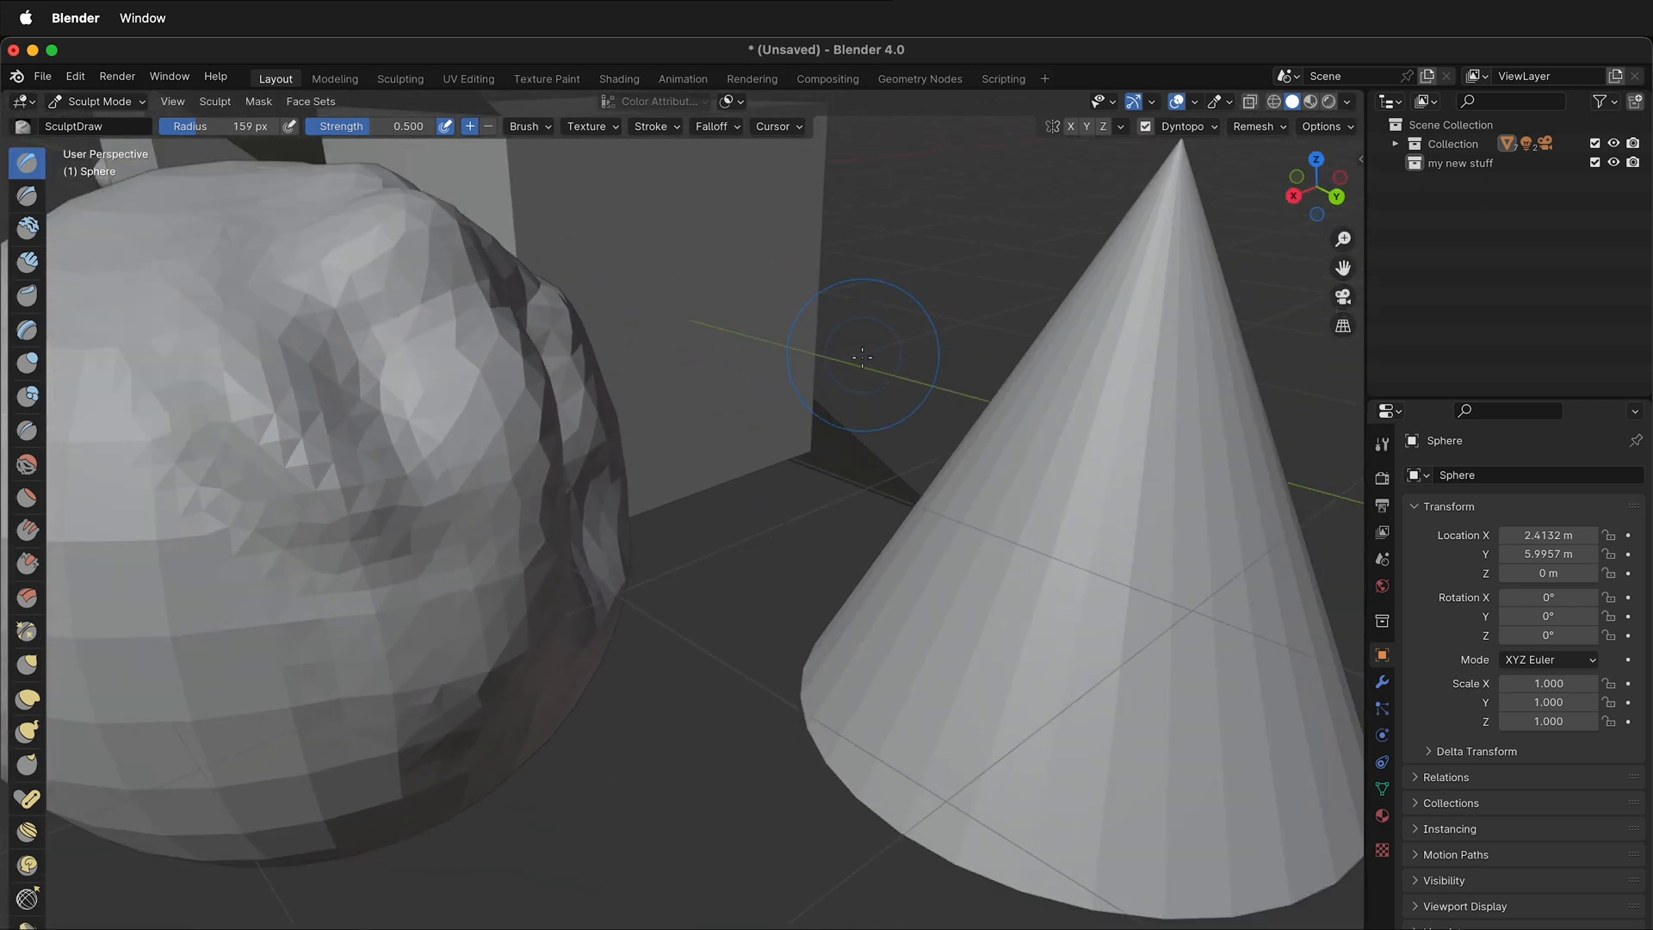
pyautogui.moveTo(315, 616)
pyautogui.mouseDown()
pyautogui.moveTo(370, 555)
pyautogui.moveTo(436, 553)
pyautogui.moveTo(354, 413)
pyautogui.moveTo(379, 498)
pyautogui.moveTo(325, 473)
pyautogui.moveTo(350, 479)
pyautogui.mouseUp()
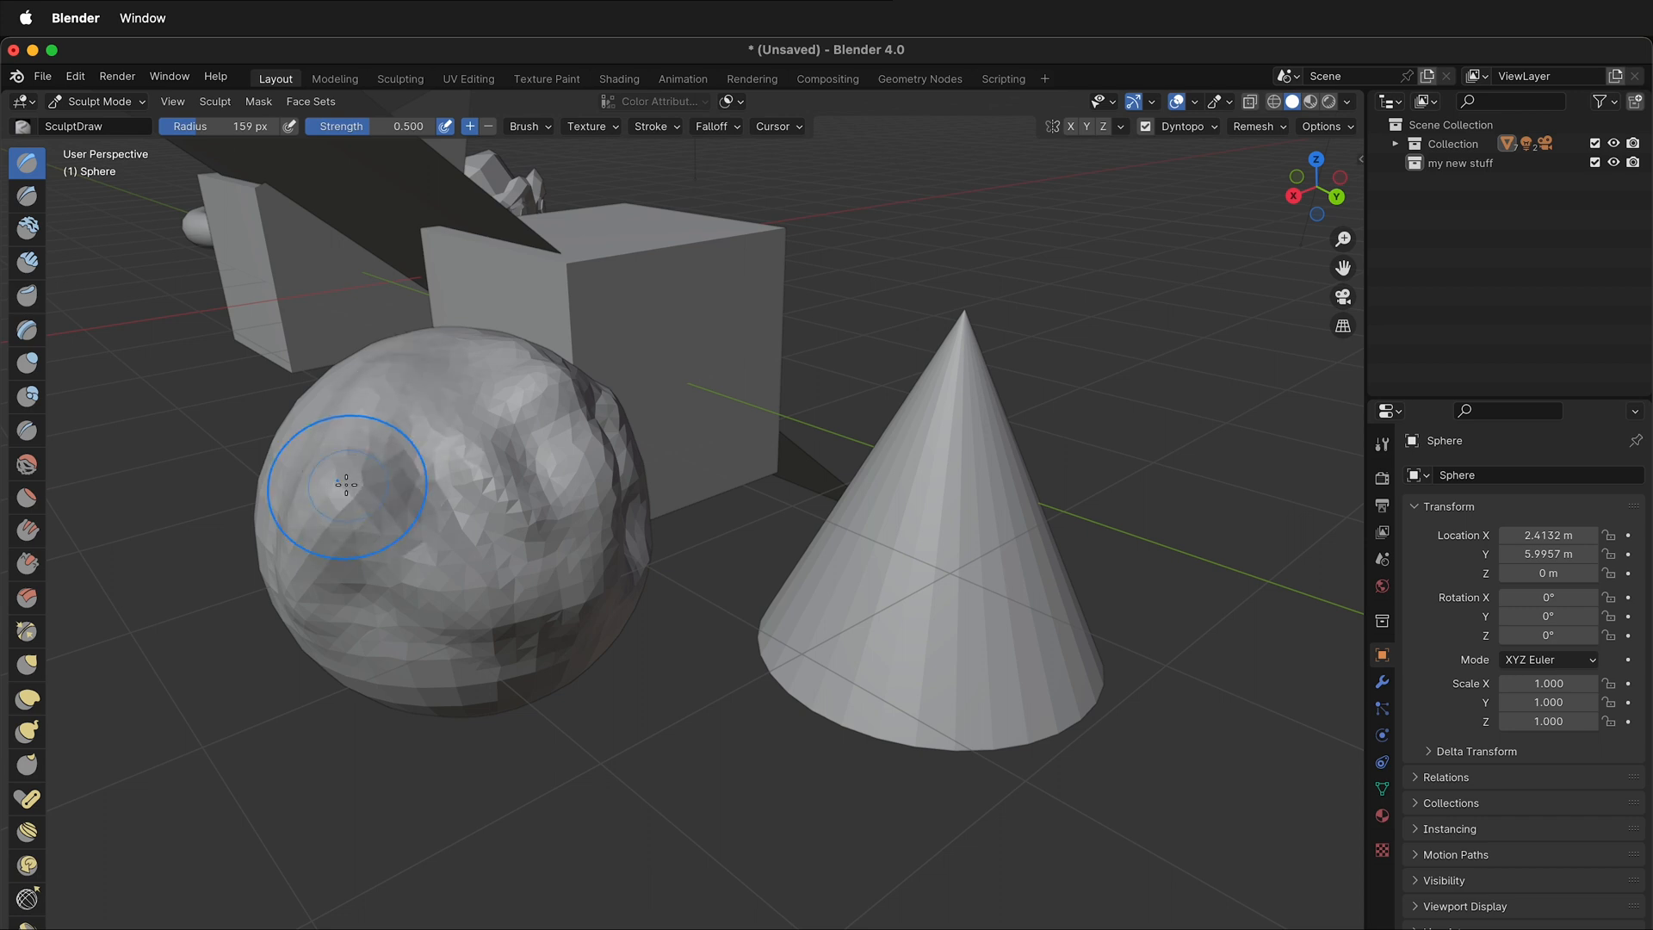
# Smooth the sphere's bumps with the Smooth brush, first at 159 px and then with the radius set to 85 px.
pyautogui.click(28, 466)
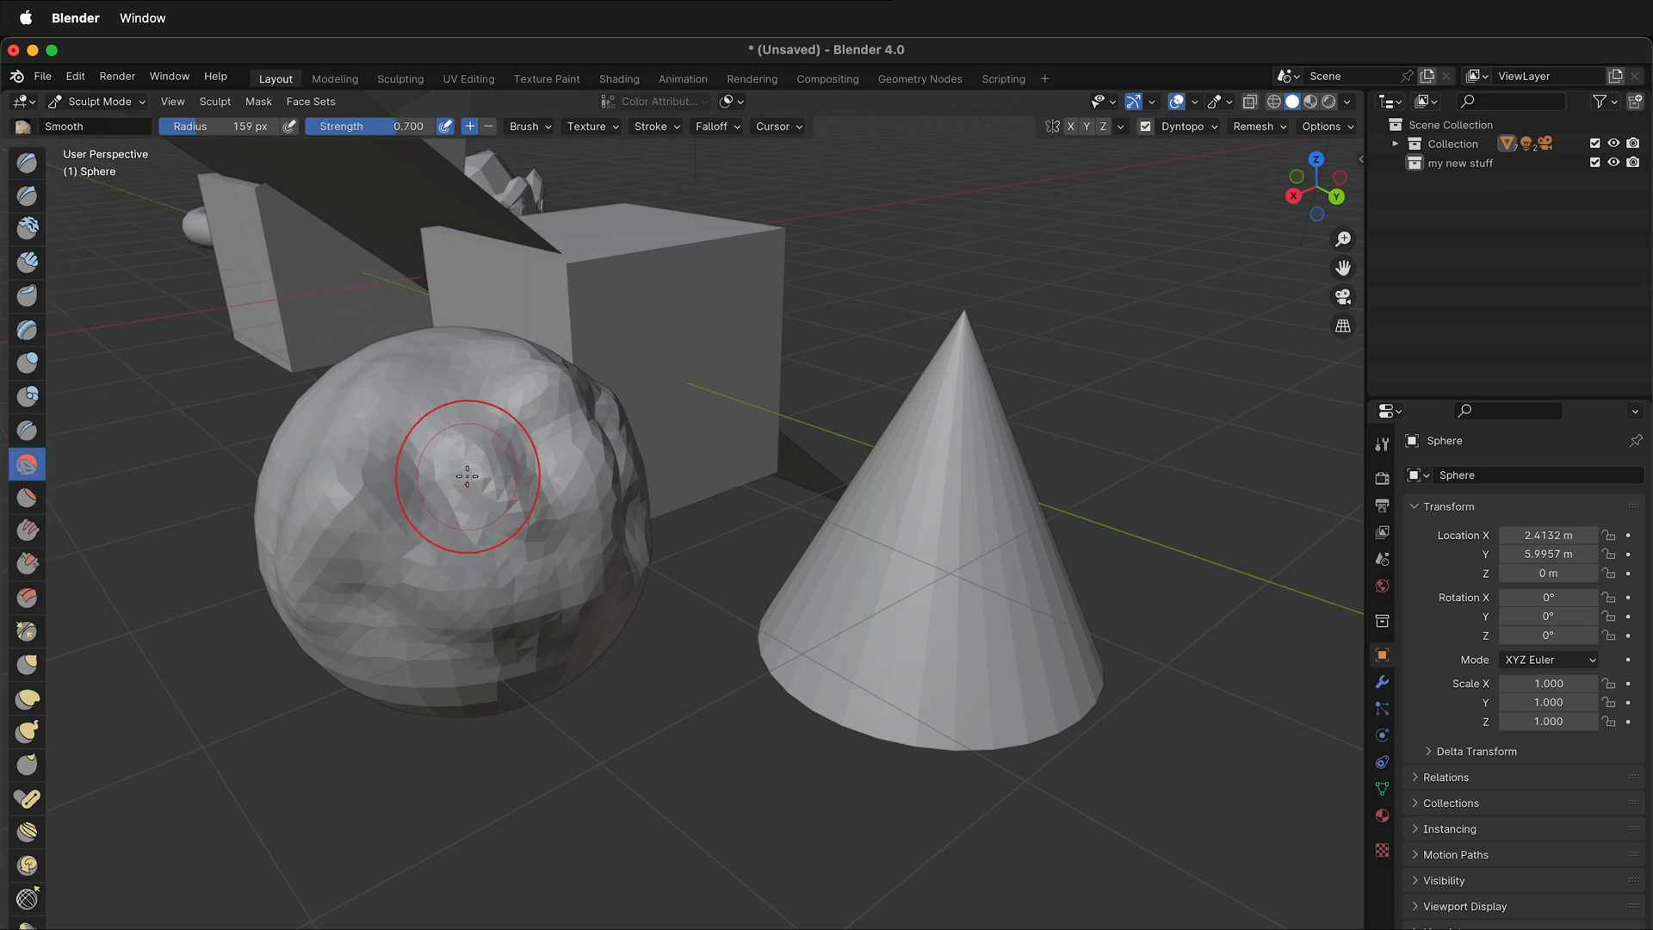
pyautogui.moveTo(473, 451)
pyautogui.mouseDown()
pyautogui.moveTo(474, 493)
pyautogui.moveTo(443, 443)
pyautogui.moveTo(468, 545)
pyautogui.moveTo(339, 542)
pyautogui.moveTo(503, 305)
pyautogui.mouseUp()
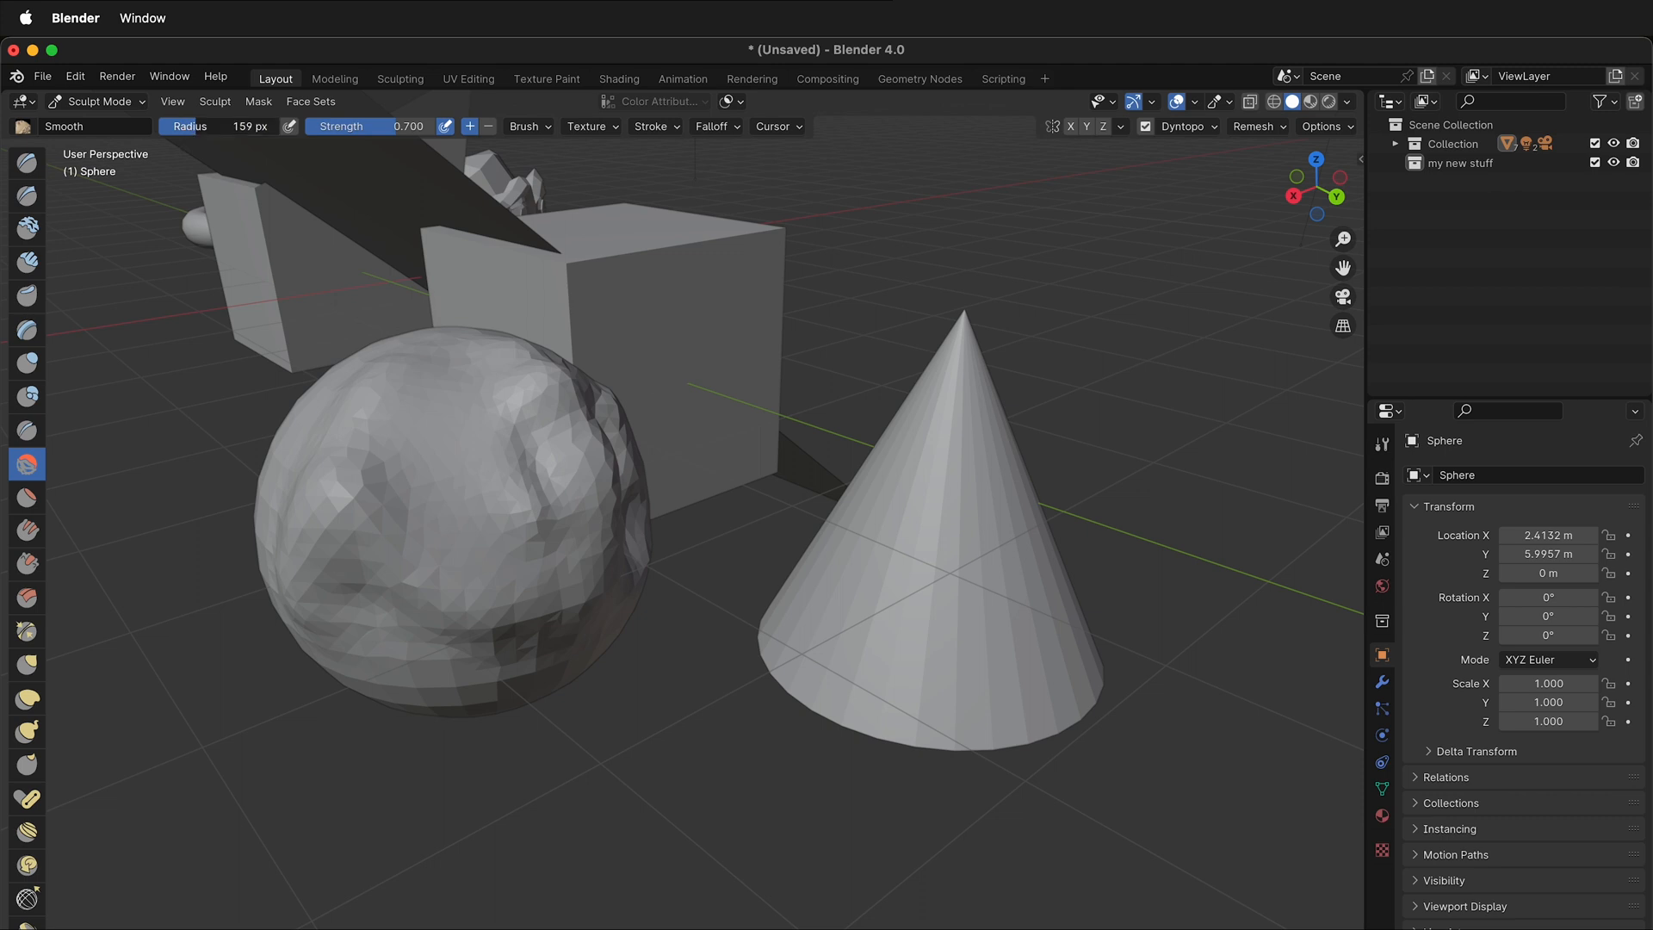
pyautogui.moveTo(220, 126); pyautogui.dragTo(215, 125)
pyautogui.moveTo(325, 534)
pyautogui.mouseDown()
pyautogui.moveTo(346, 558)
pyautogui.moveTo(557, 608)
pyautogui.moveTo(435, 568)
pyautogui.moveTo(370, 406)
pyautogui.moveTo(482, 706)
pyautogui.mouseUp()
pyautogui.moveTo(483, 706); pyautogui.dragTo(345, 675, button='middle')
pyautogui.scroll(5, 276, 659)
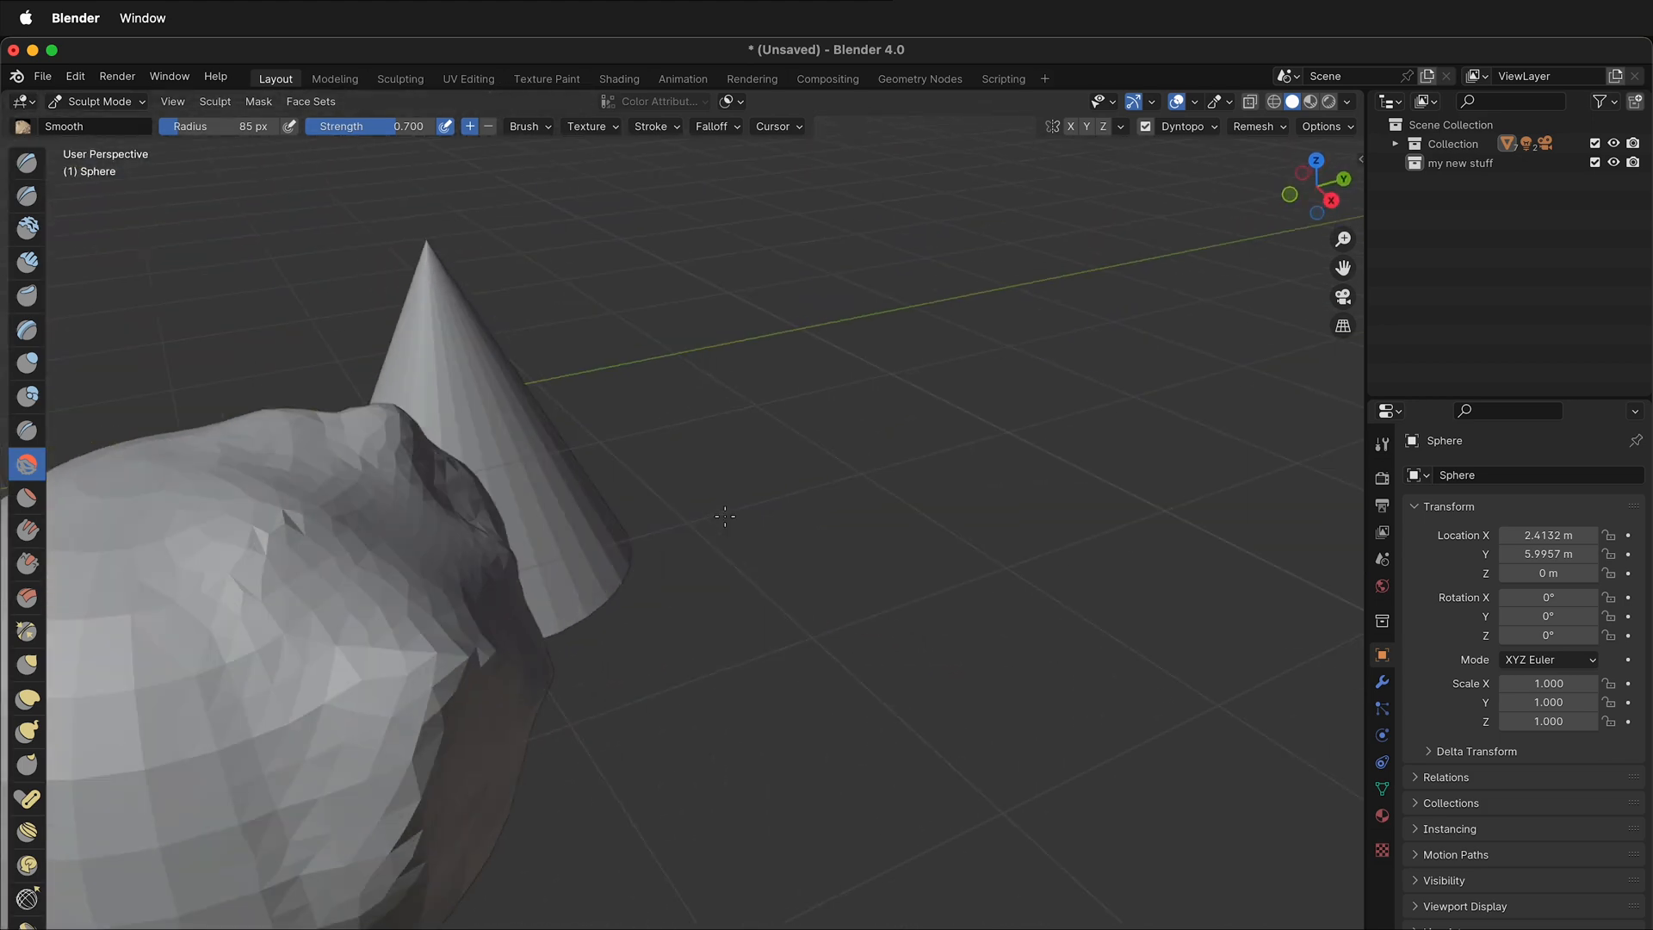
pyautogui.moveTo(276, 656)
pyautogui.mouseDown()
pyautogui.moveTo(258, 542)
pyautogui.moveTo(162, 723)
pyautogui.moveTo(173, 745)
pyautogui.mouseUp()
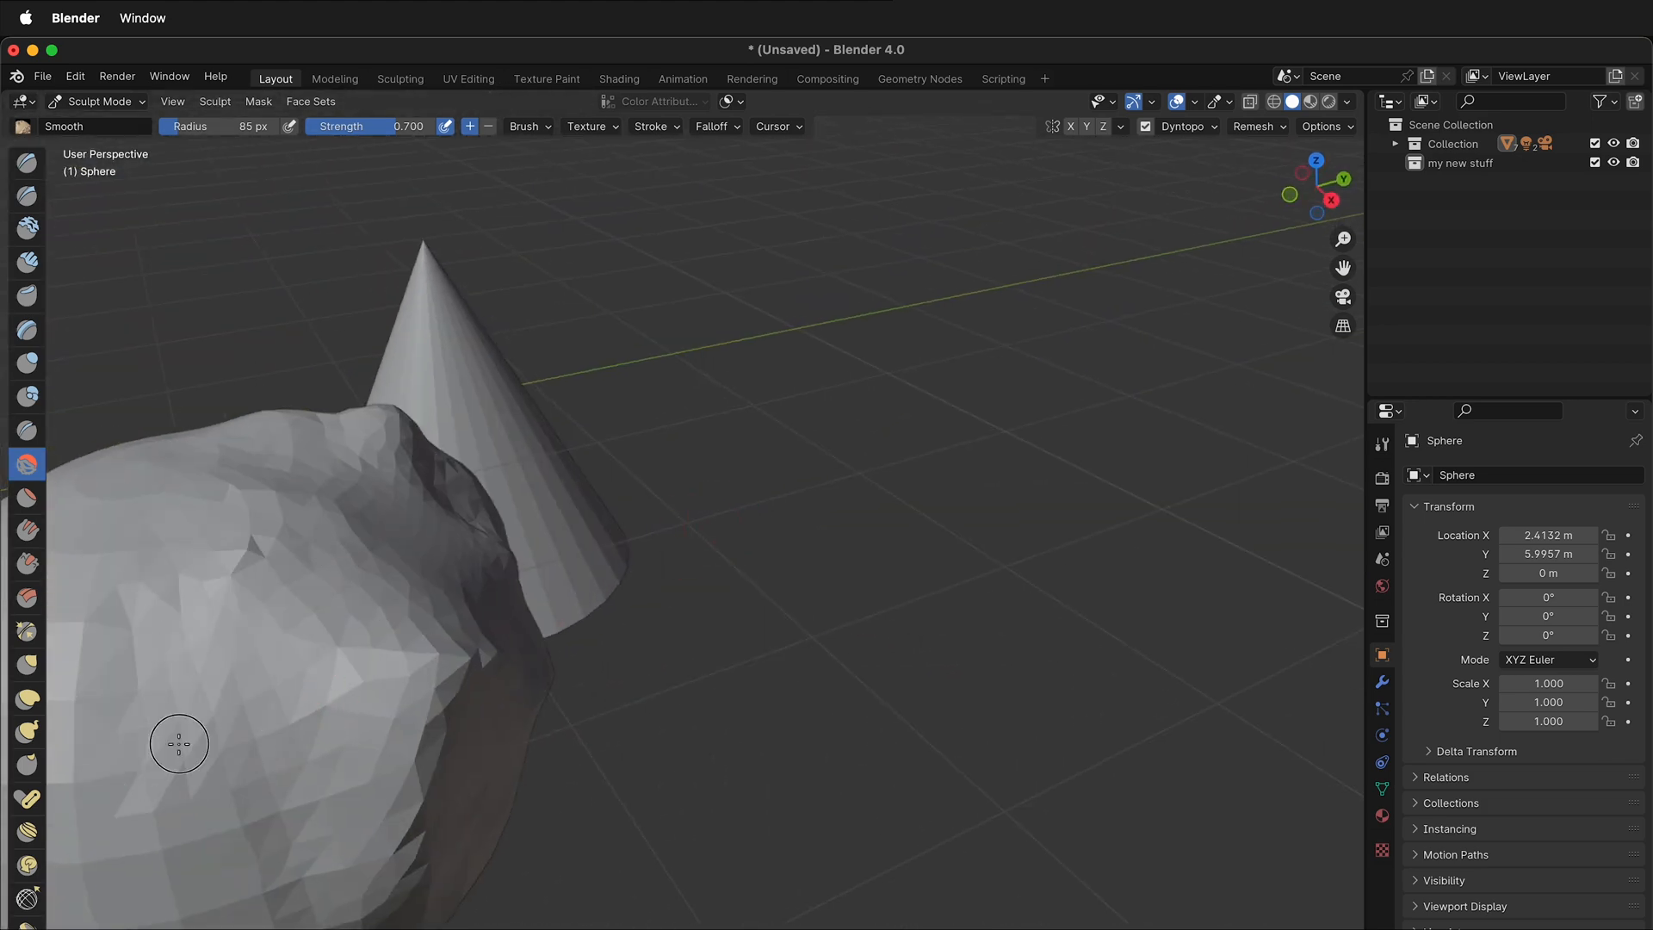
pyautogui.moveTo(266, 565); pyautogui.dragTo(277, 658)
pyautogui.scroll(5, 432, 572)
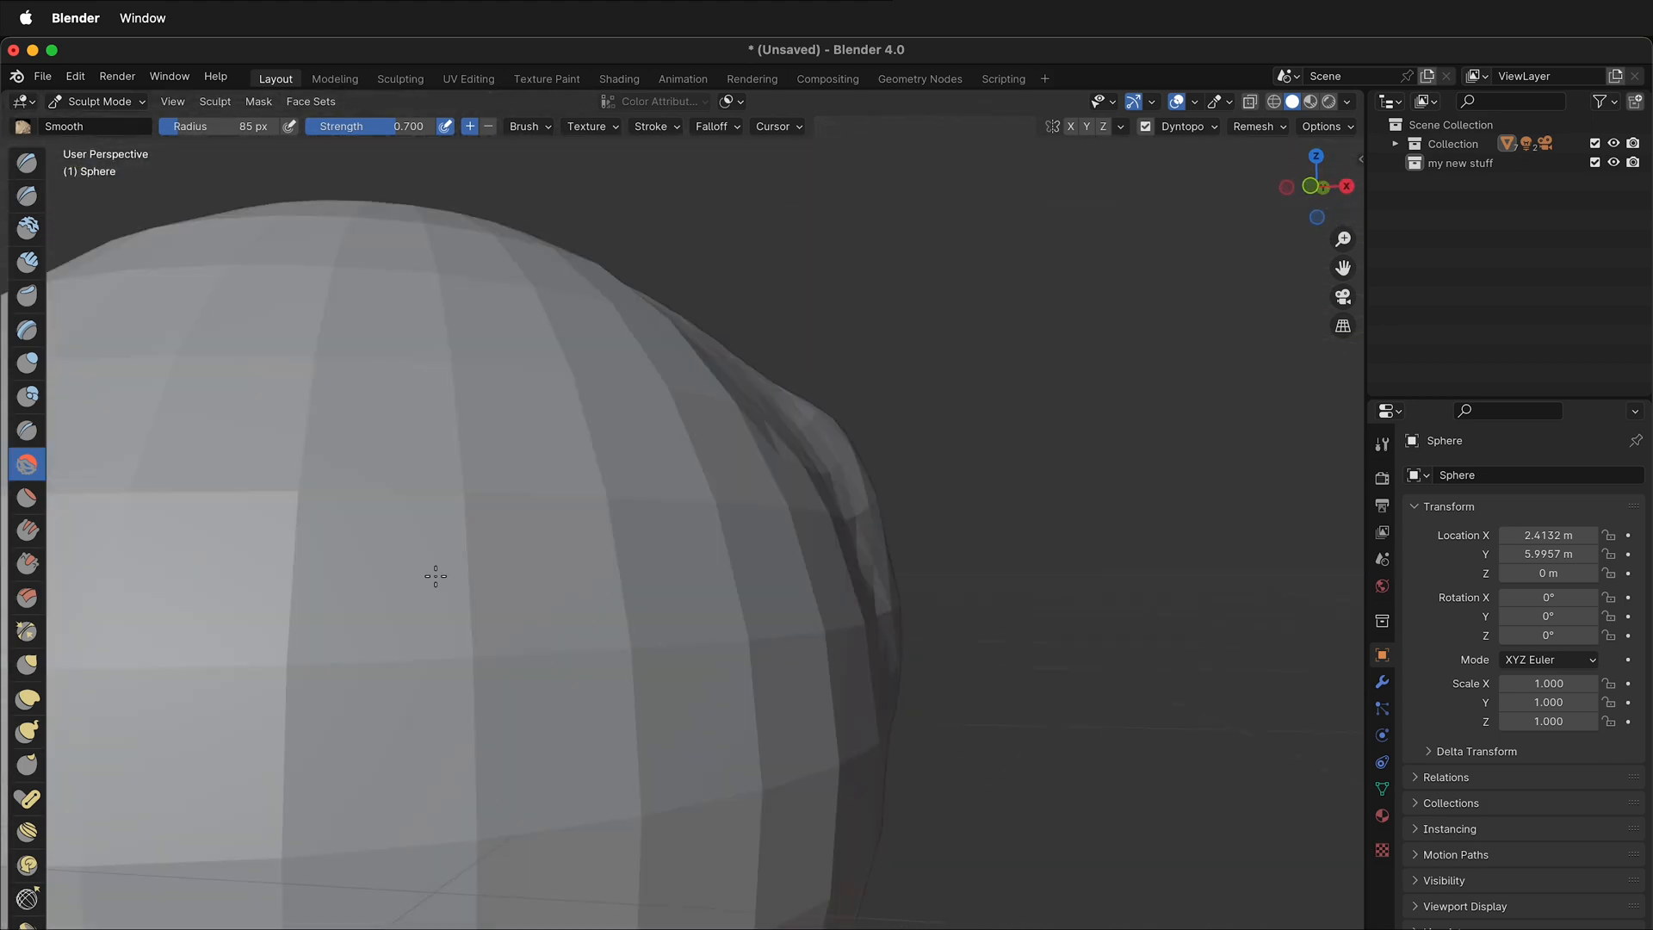
# Examine the sculpted sphere's surface up close from its other sides.
pyautogui.moveTo(431, 571); pyautogui.dragTo(523, 582, button='middle')
pyautogui.scroll(-3, 524, 582)
pyautogui.scroll(6, 516, 583)
pyautogui.scroll(-6, 517, 584)
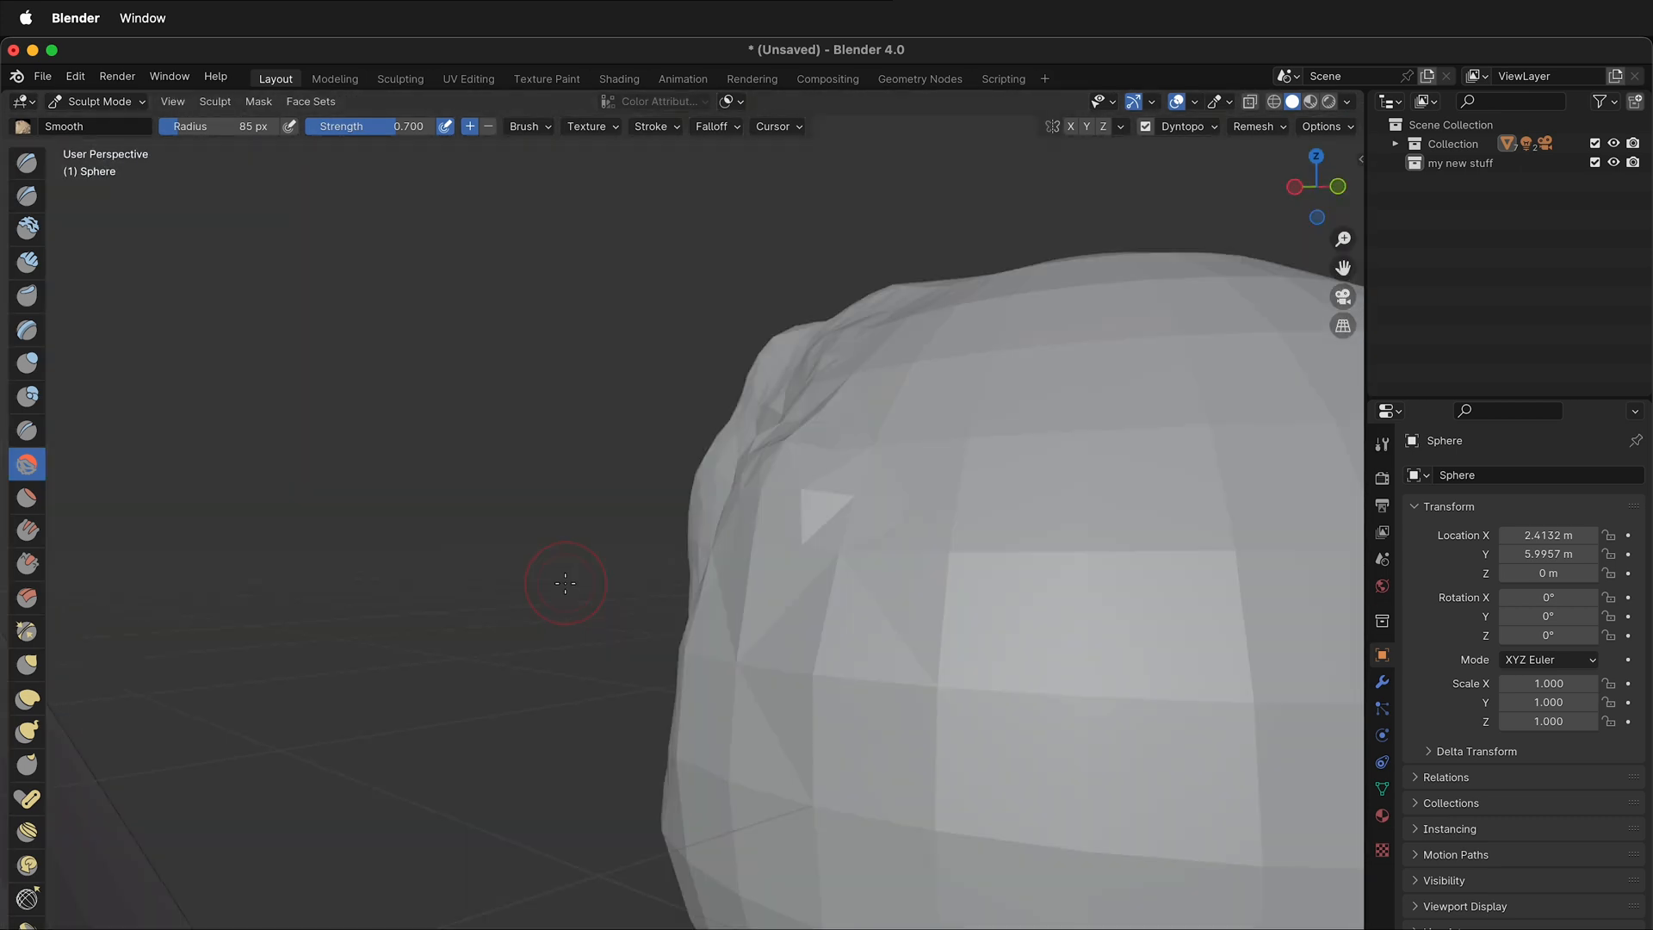
pyautogui.scroll(4, 512, 585)
pyautogui.scroll(-3, 818, 579)
pyautogui.scroll(6, 818, 580)
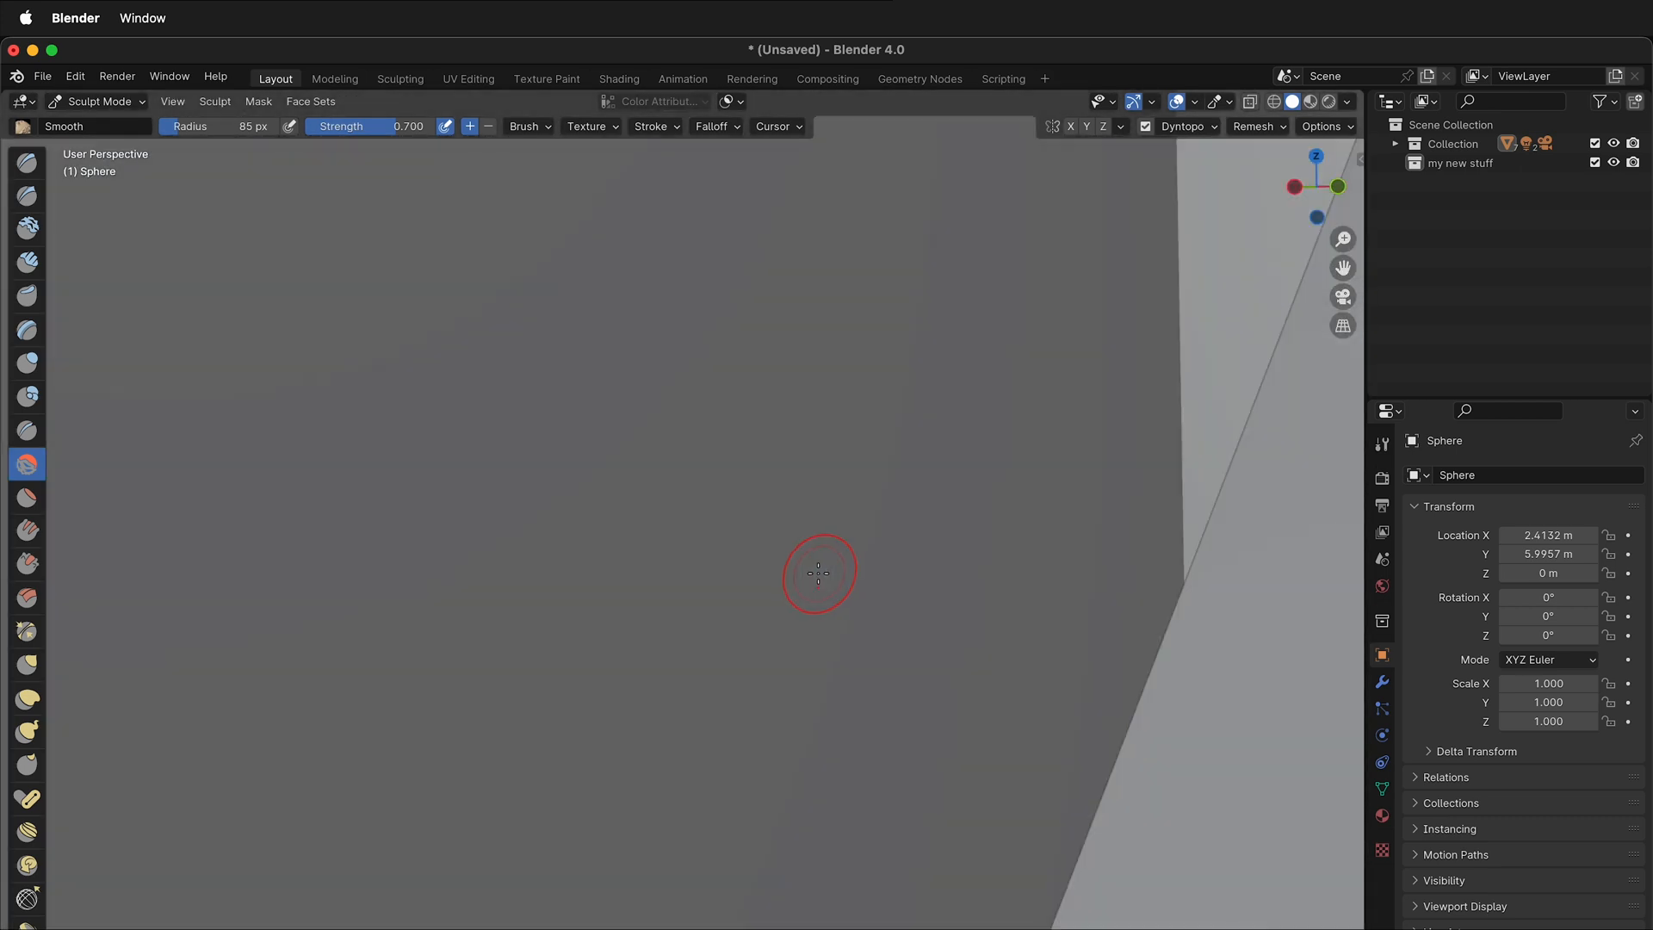
pyautogui.scroll(-3, 818, 574)
pyautogui.scroll(2, 819, 579)
pyautogui.scroll(-3, 801, 564)
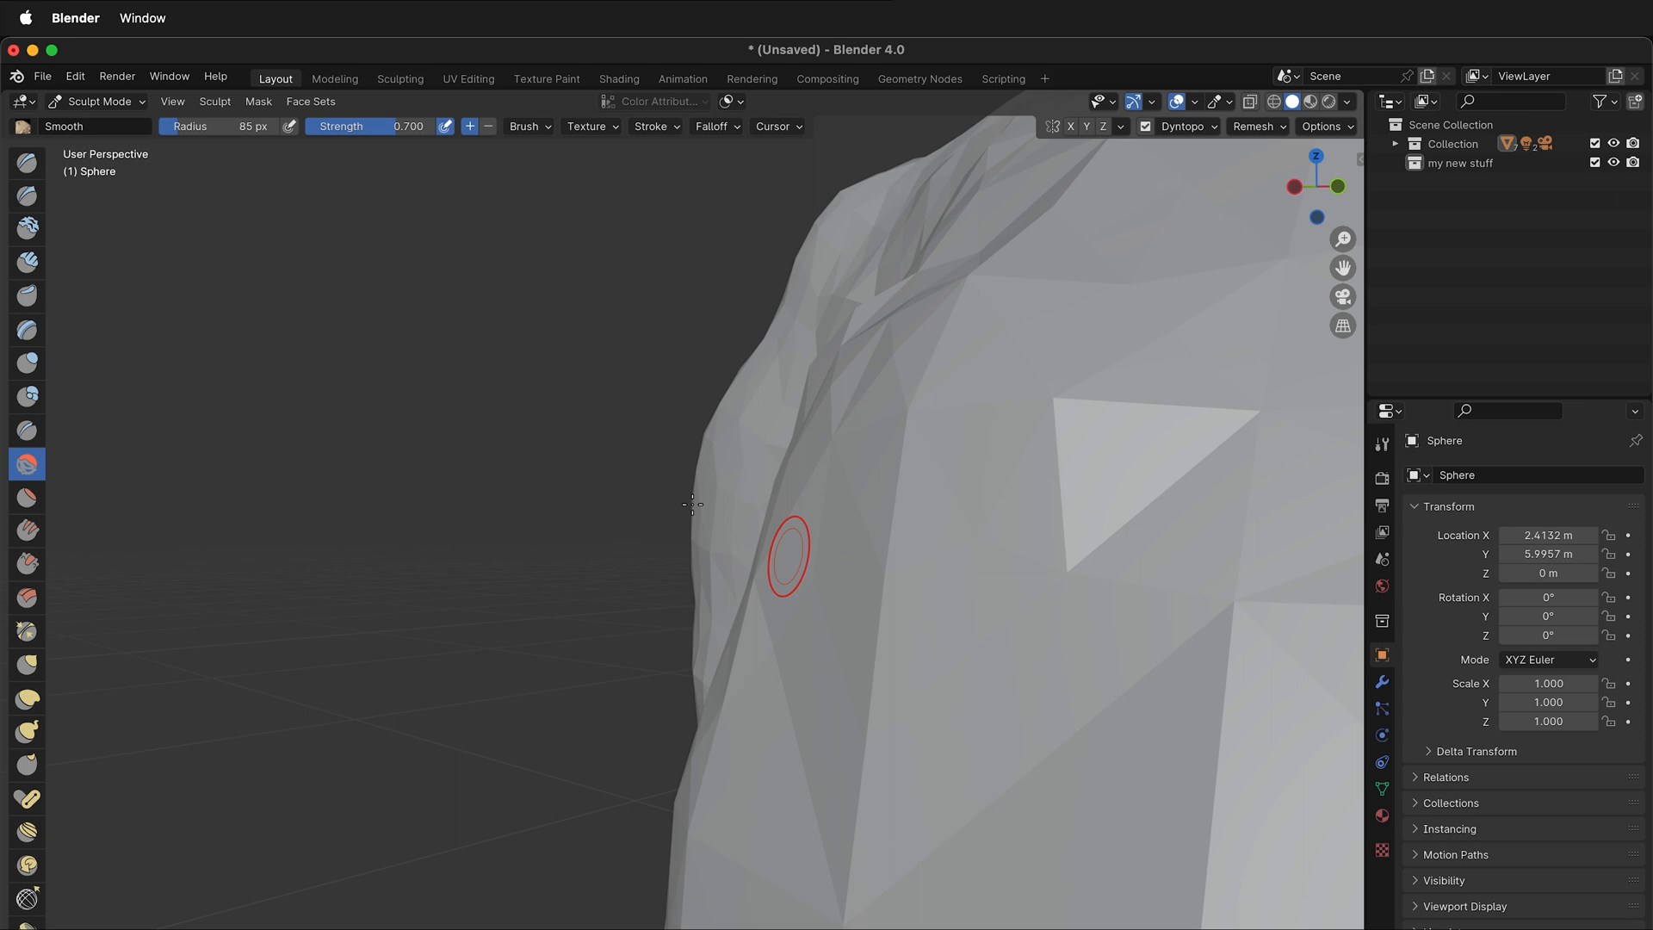
# Return to Object Mode and apply Shade Smooth to the sculpted sphere.
pyautogui.click(110, 103)
pyautogui.click(94, 126)
pyautogui.scroll(-5, 802, 542)
pyautogui.moveTo(803, 542); pyautogui.dragTo(488, 608, button='middle')
pyautogui.scroll(3, 365, 575)
pyautogui.keyDown('shift'); pyautogui.moveTo(361, 572); pyautogui.dragTo(963, 541, button='middle'); pyautogui.keyUp('shift')
pyautogui.scroll(5, 809, 609)
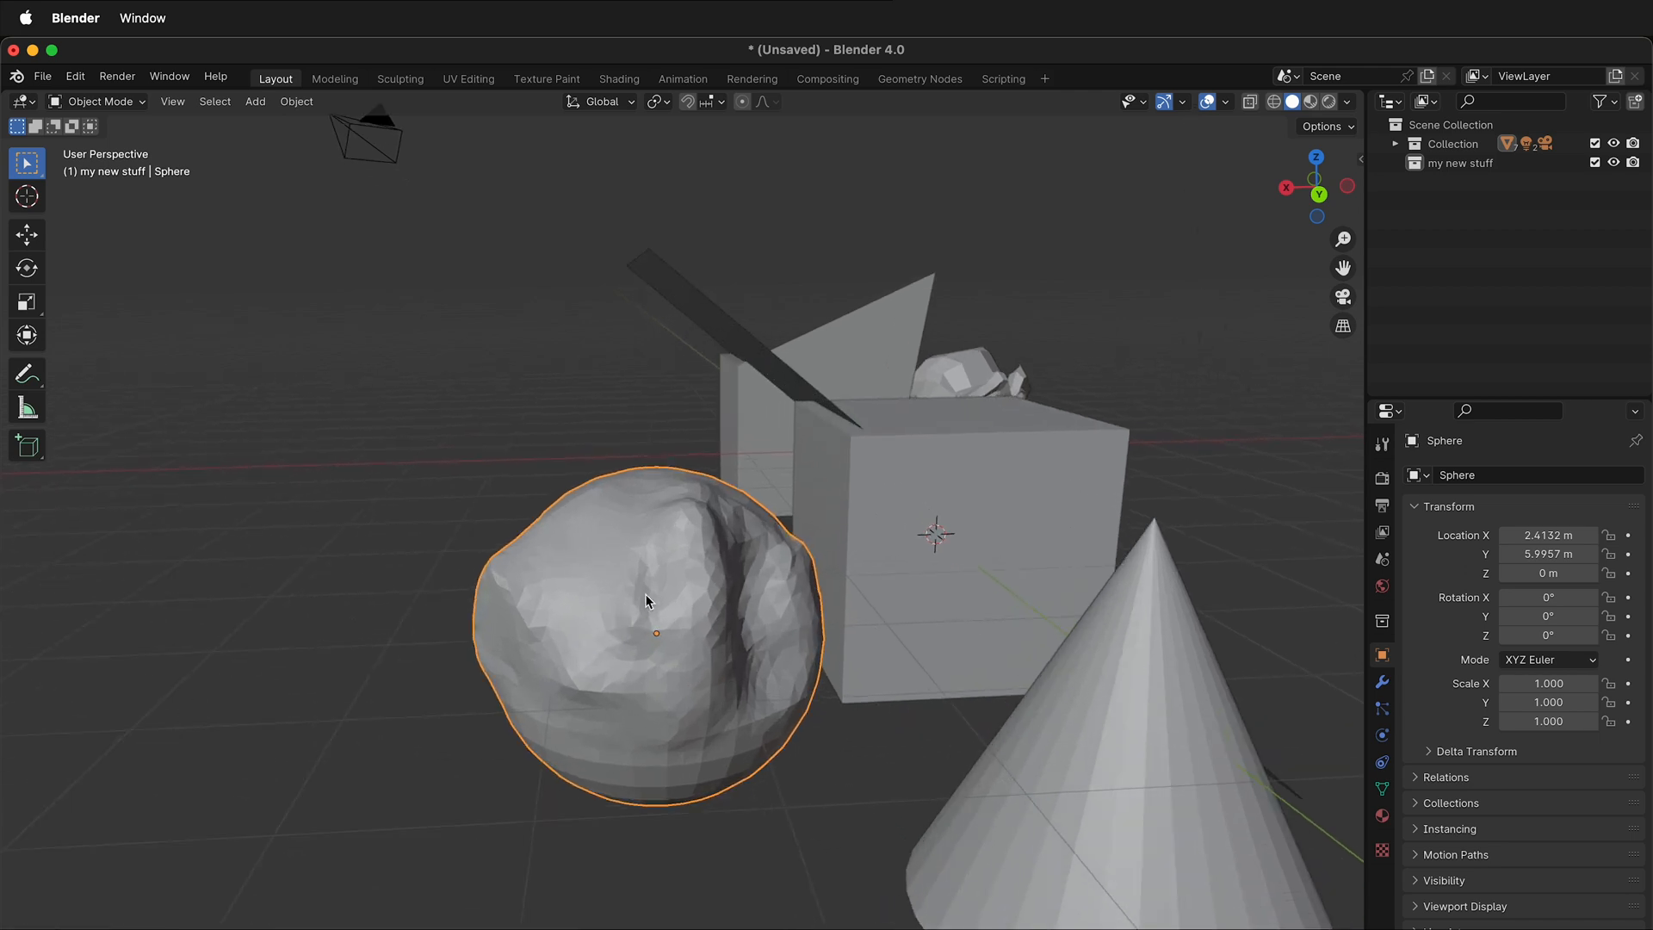
pyautogui.rightClick(647, 601)
pyautogui.click(647, 595)
pyautogui.scroll(1, 705, 561)
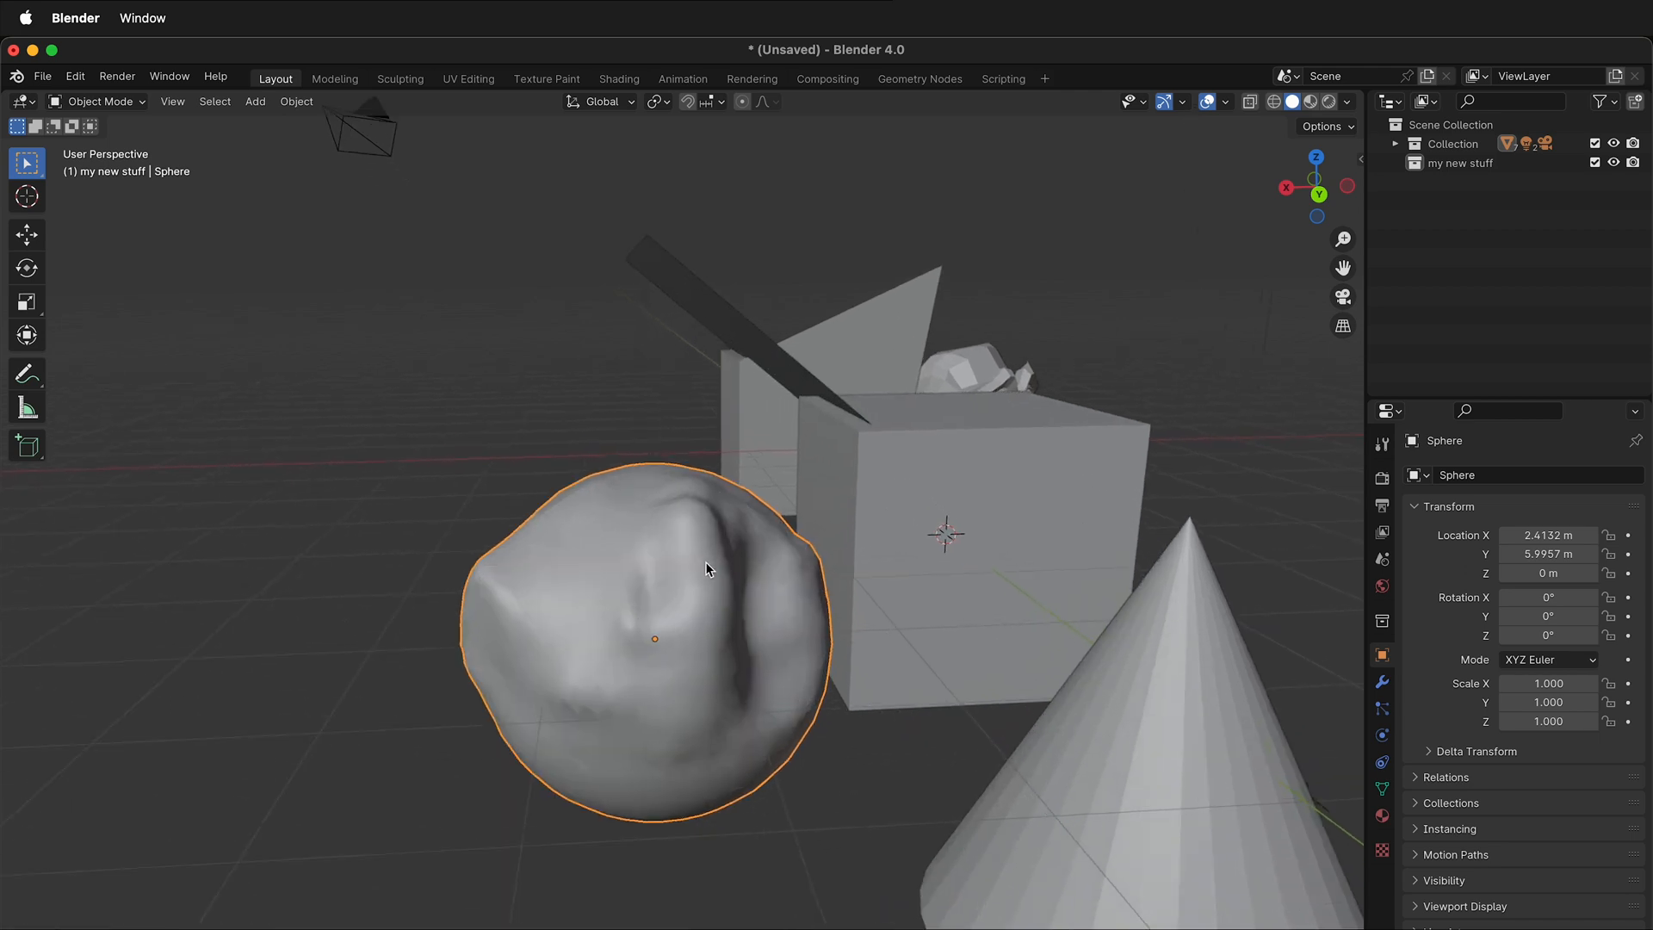
pyautogui.moveTo(660, 722)
pyautogui.mouseDown(button='middle')
pyautogui.moveTo(613, 727)
pyautogui.moveTo(628, 714)
pyautogui.moveTo(649, 747)
pyautogui.mouseUp(button='middle')
pyautogui.scroll(-5, 725, 442)
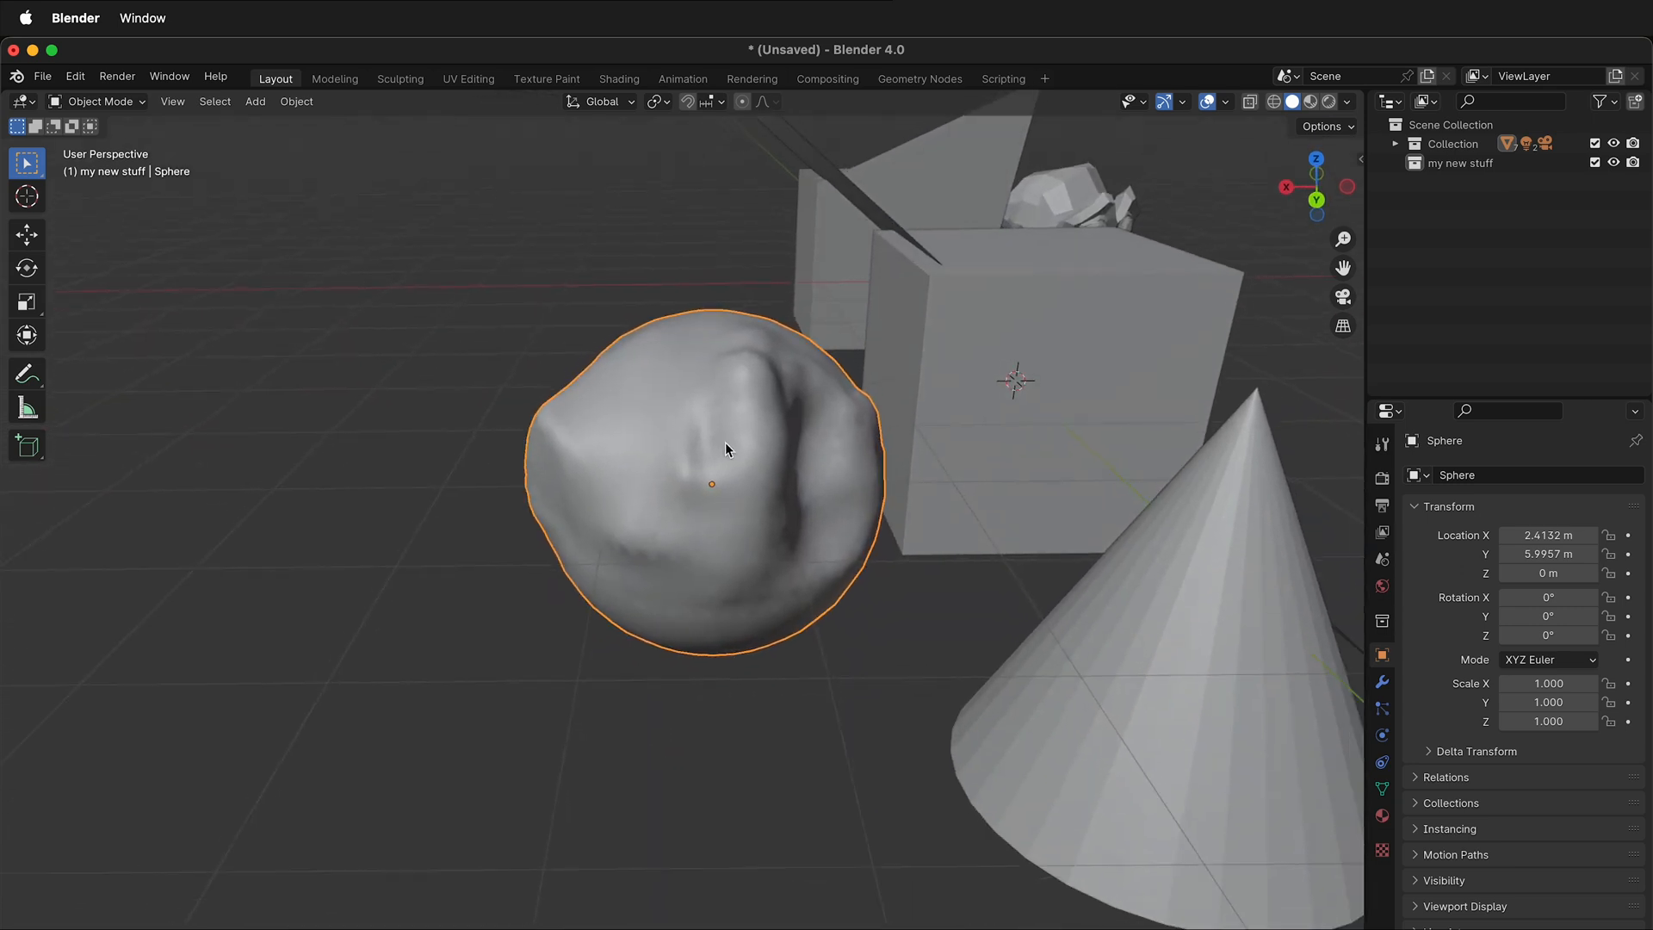
pyautogui.keyDown('shift'); pyautogui.moveTo(725, 537); pyautogui.dragTo(864, 447, button='middle'); pyautogui.keyUp('shift')
pyautogui.scroll(-3, 863, 446)
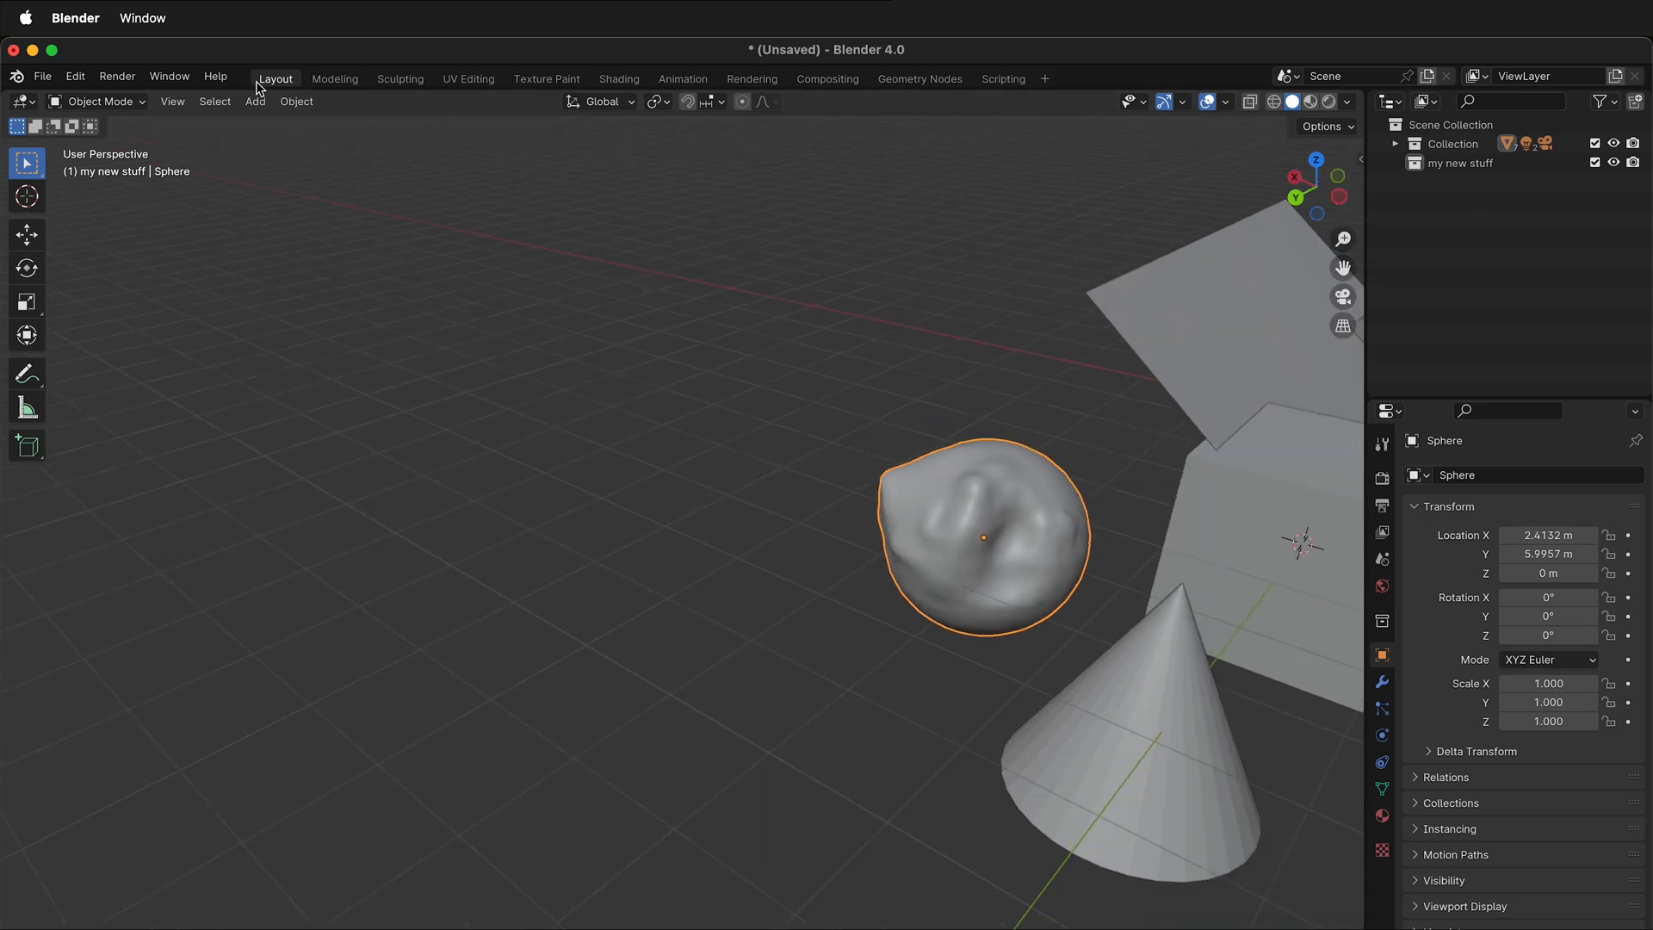
# Look through the workspaces from Modeling to Scripting, including UV Editing, Texture Paint, Animation and Compositing, and return to Layout.
pyautogui.click(344, 82)
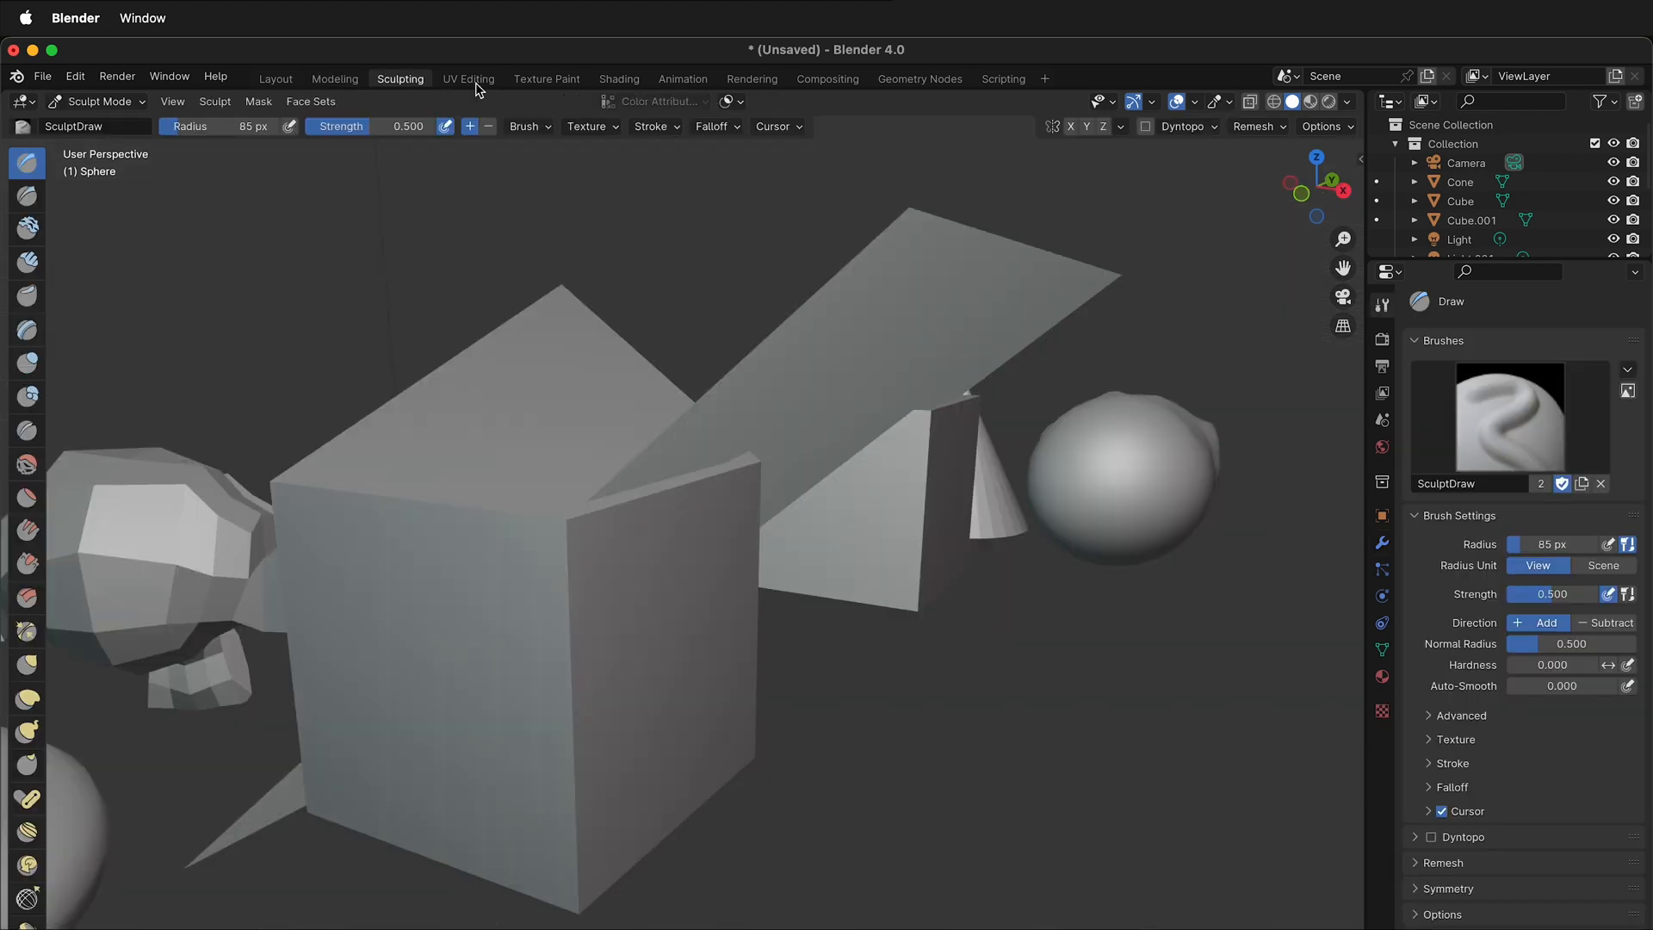
pyautogui.click(469, 79)
pyautogui.click(569, 81)
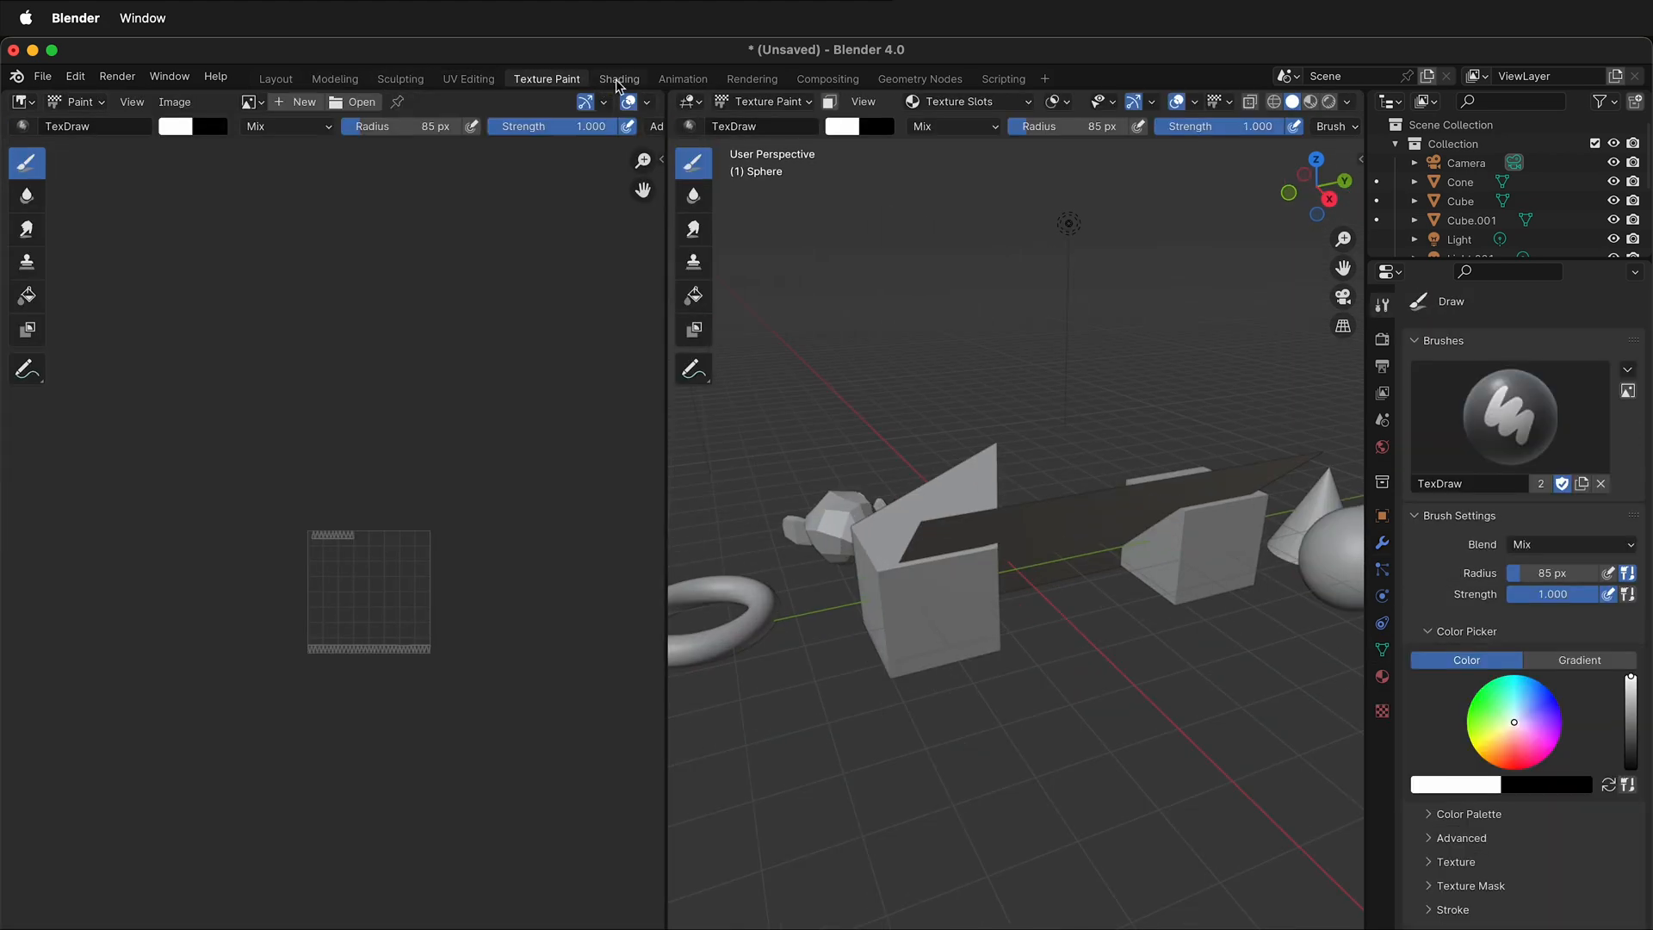
pyautogui.click(681, 80)
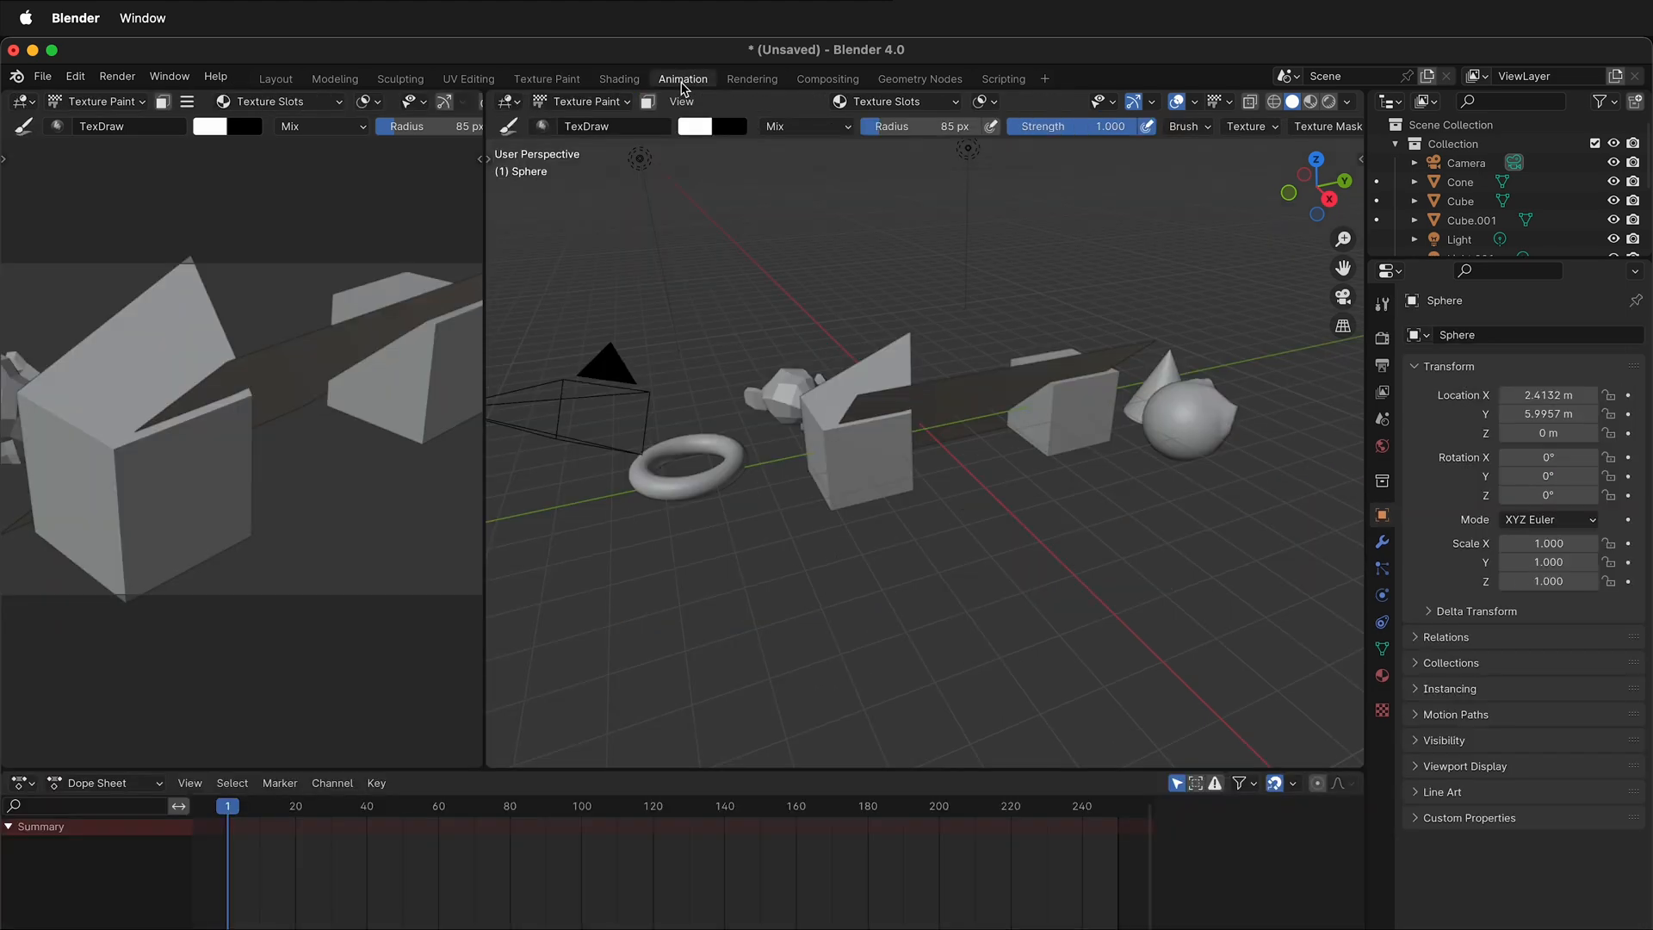
pyautogui.click(747, 80)
pyautogui.click(794, 82)
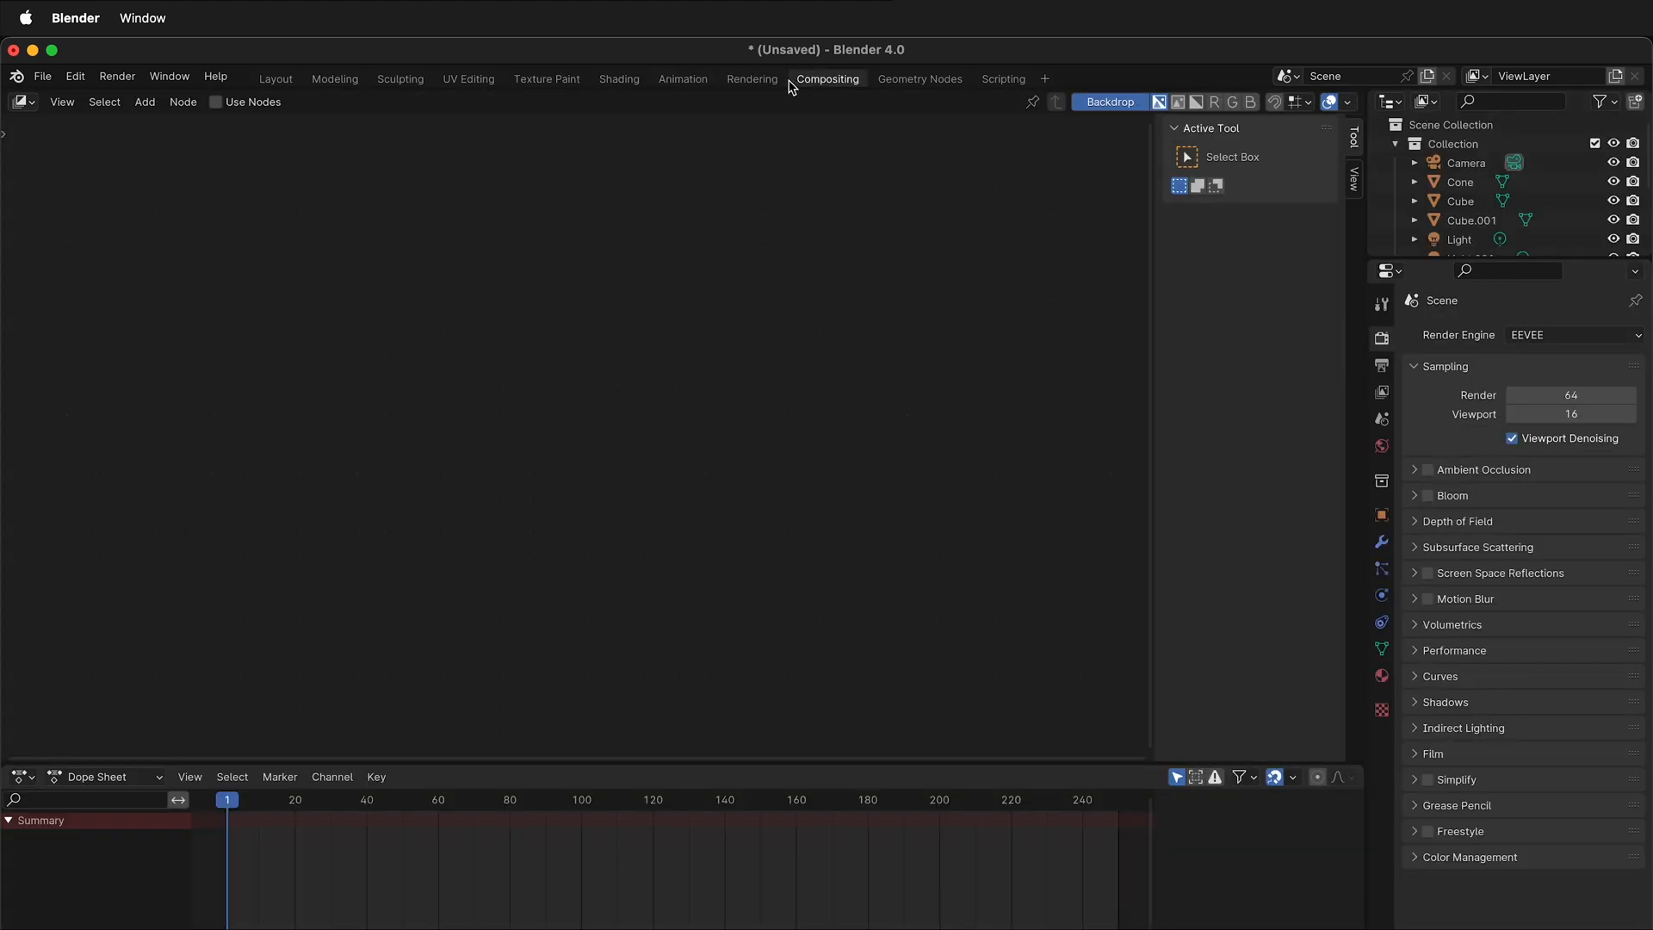
pyautogui.click(919, 80)
pyautogui.click(998, 80)
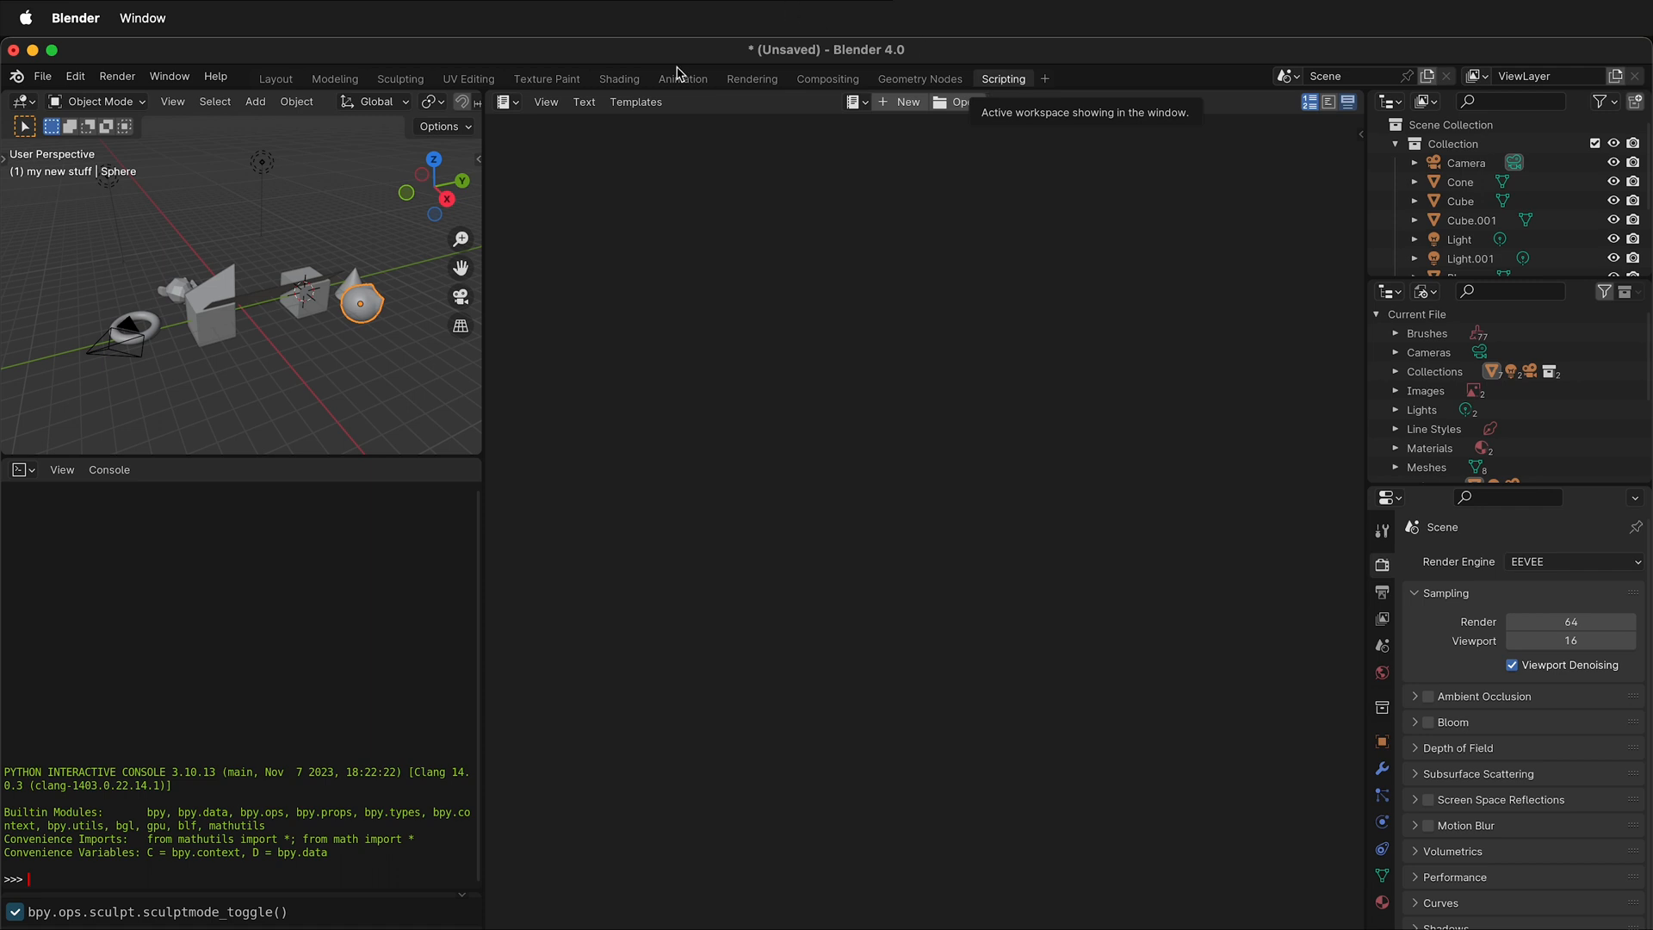
pyautogui.click(274, 79)
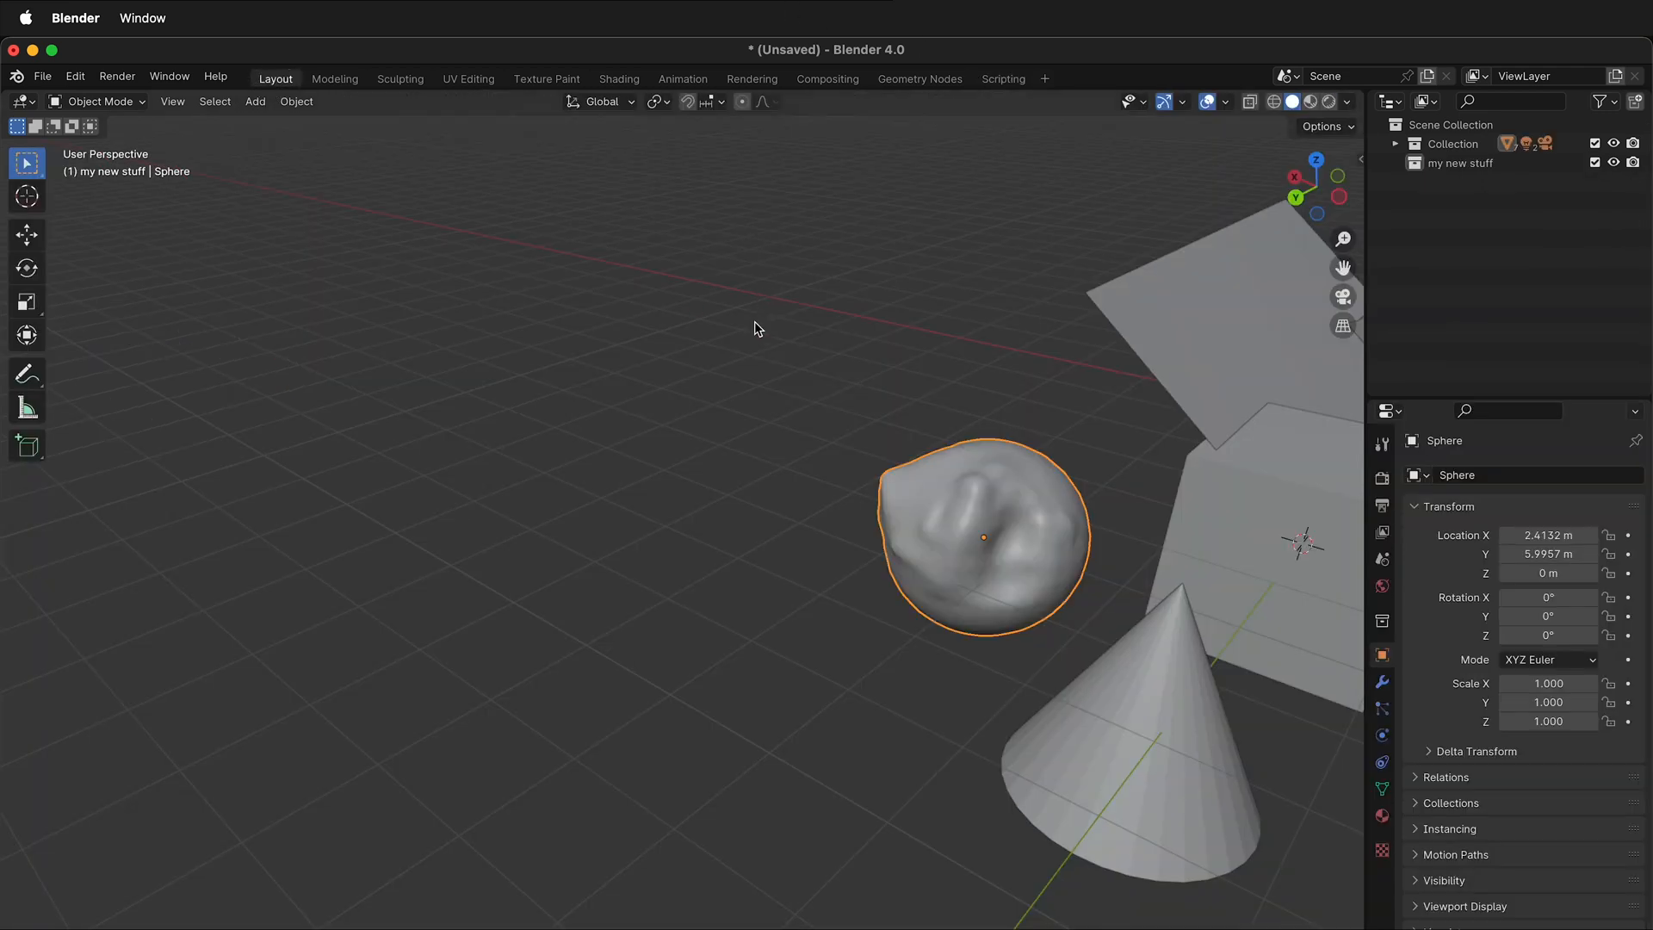
# Compare the active tool settings of the Move tool with those of Select Box, ending on Select Box.
pyautogui.keyDown('shift'); pyautogui.moveTo(1135, 378); pyautogui.dragTo(185, 345, button='middle'); pyautogui.keyUp('shift')
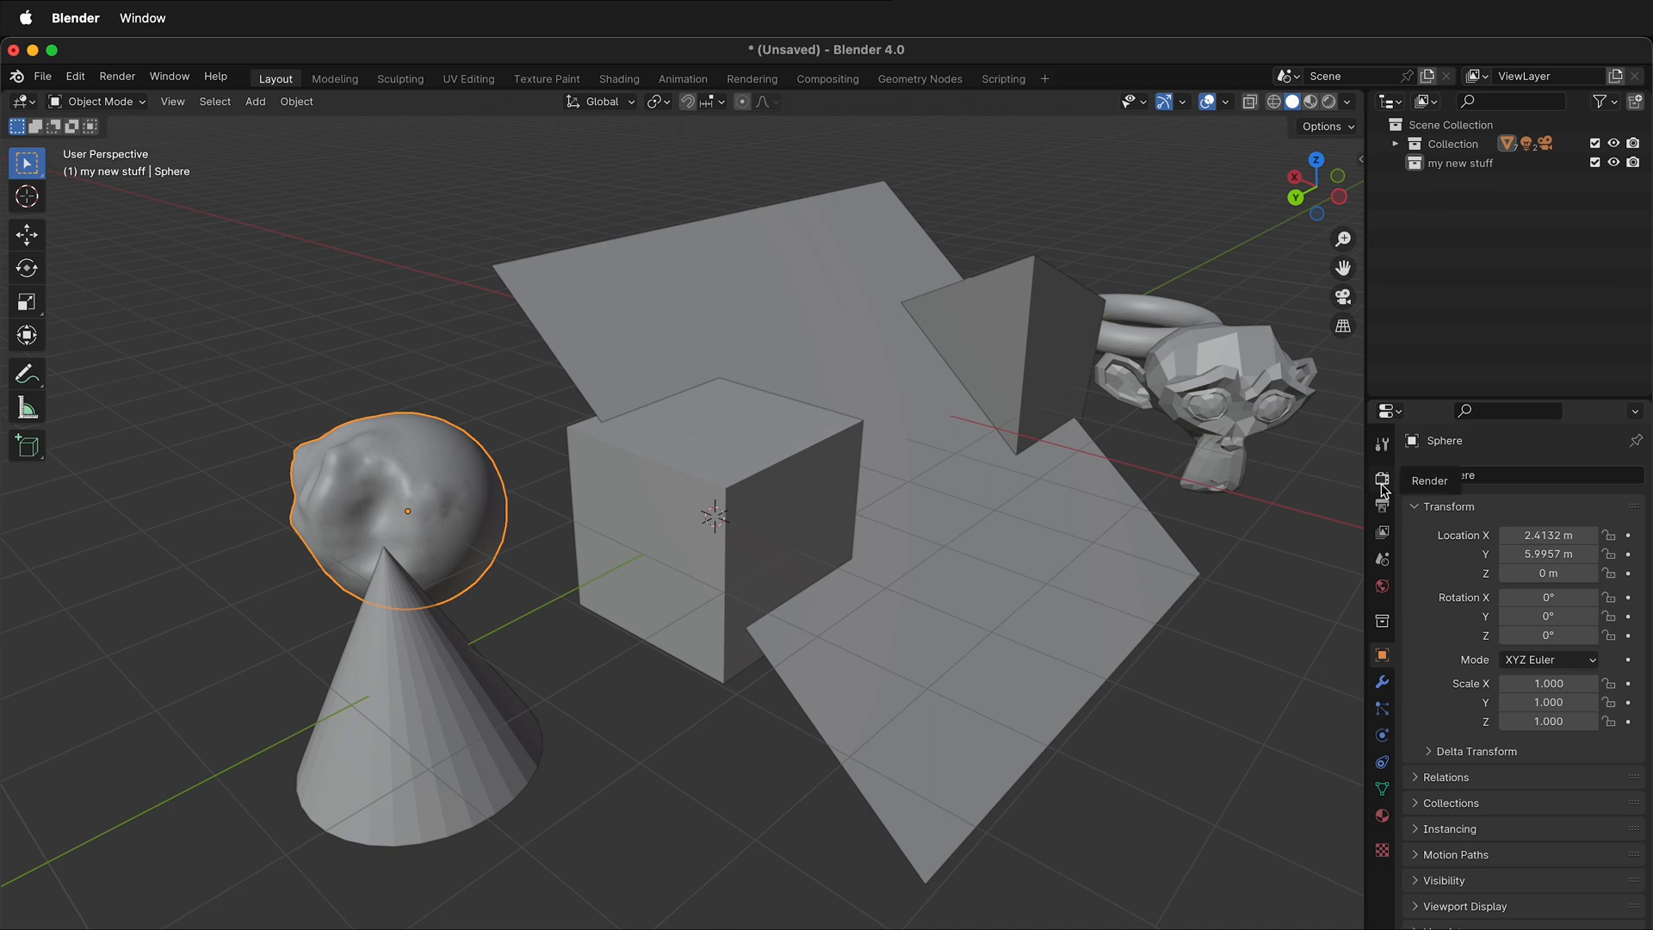
pyautogui.click(1382, 446)
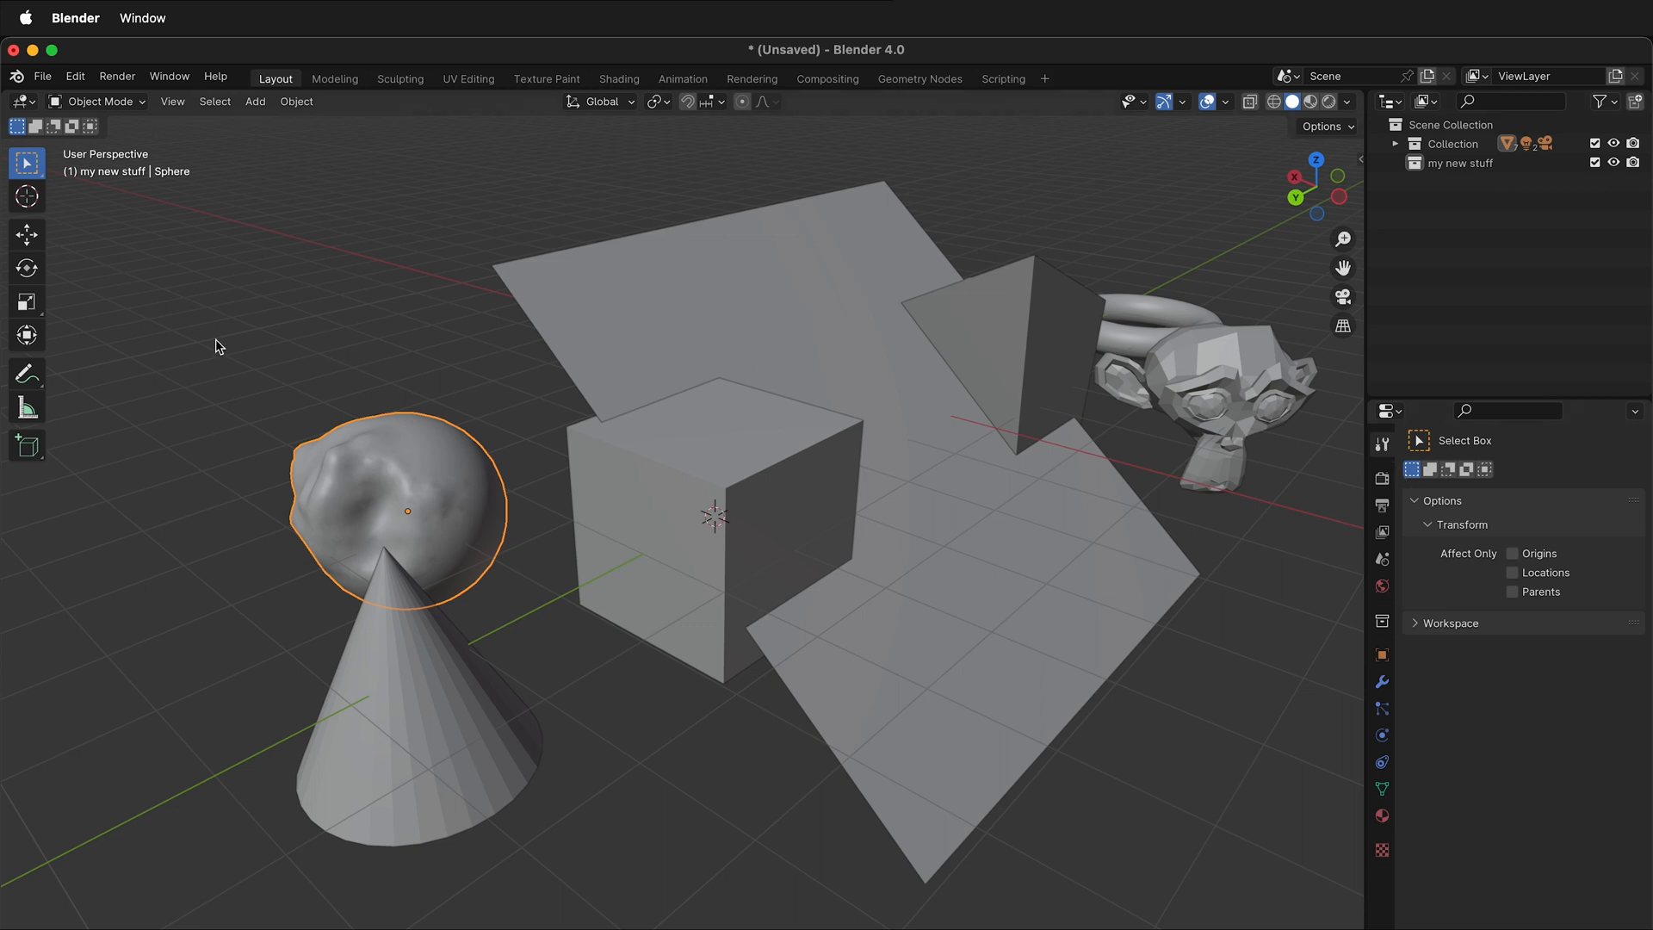
pyautogui.click(27, 234)
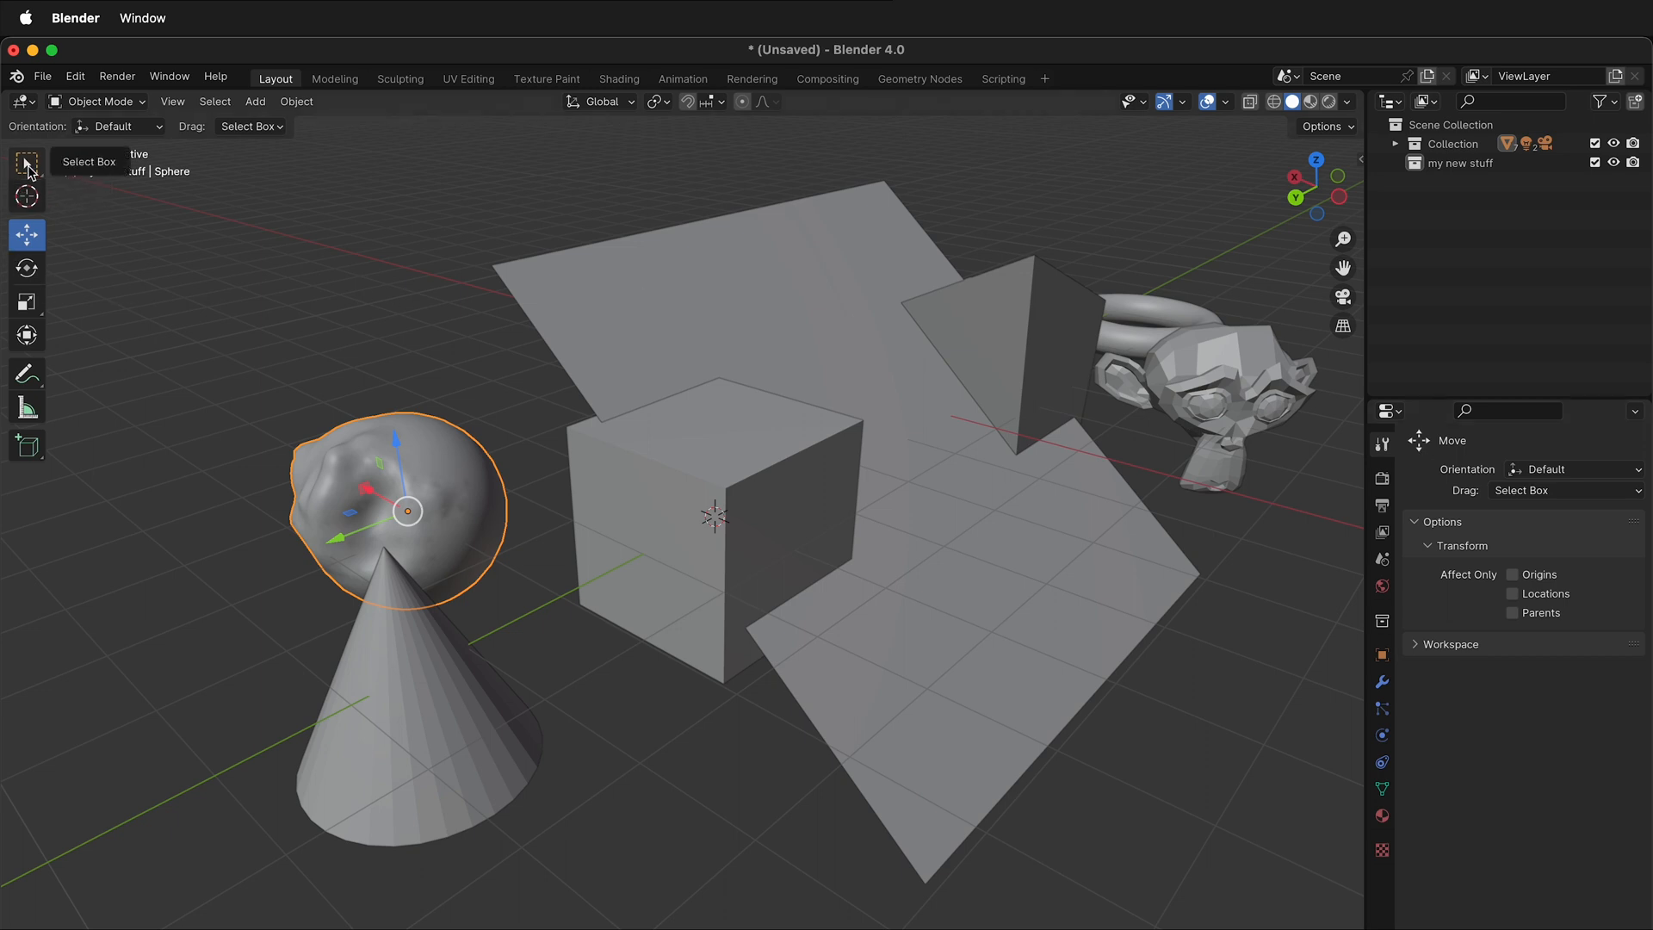
pyautogui.click(26, 163)
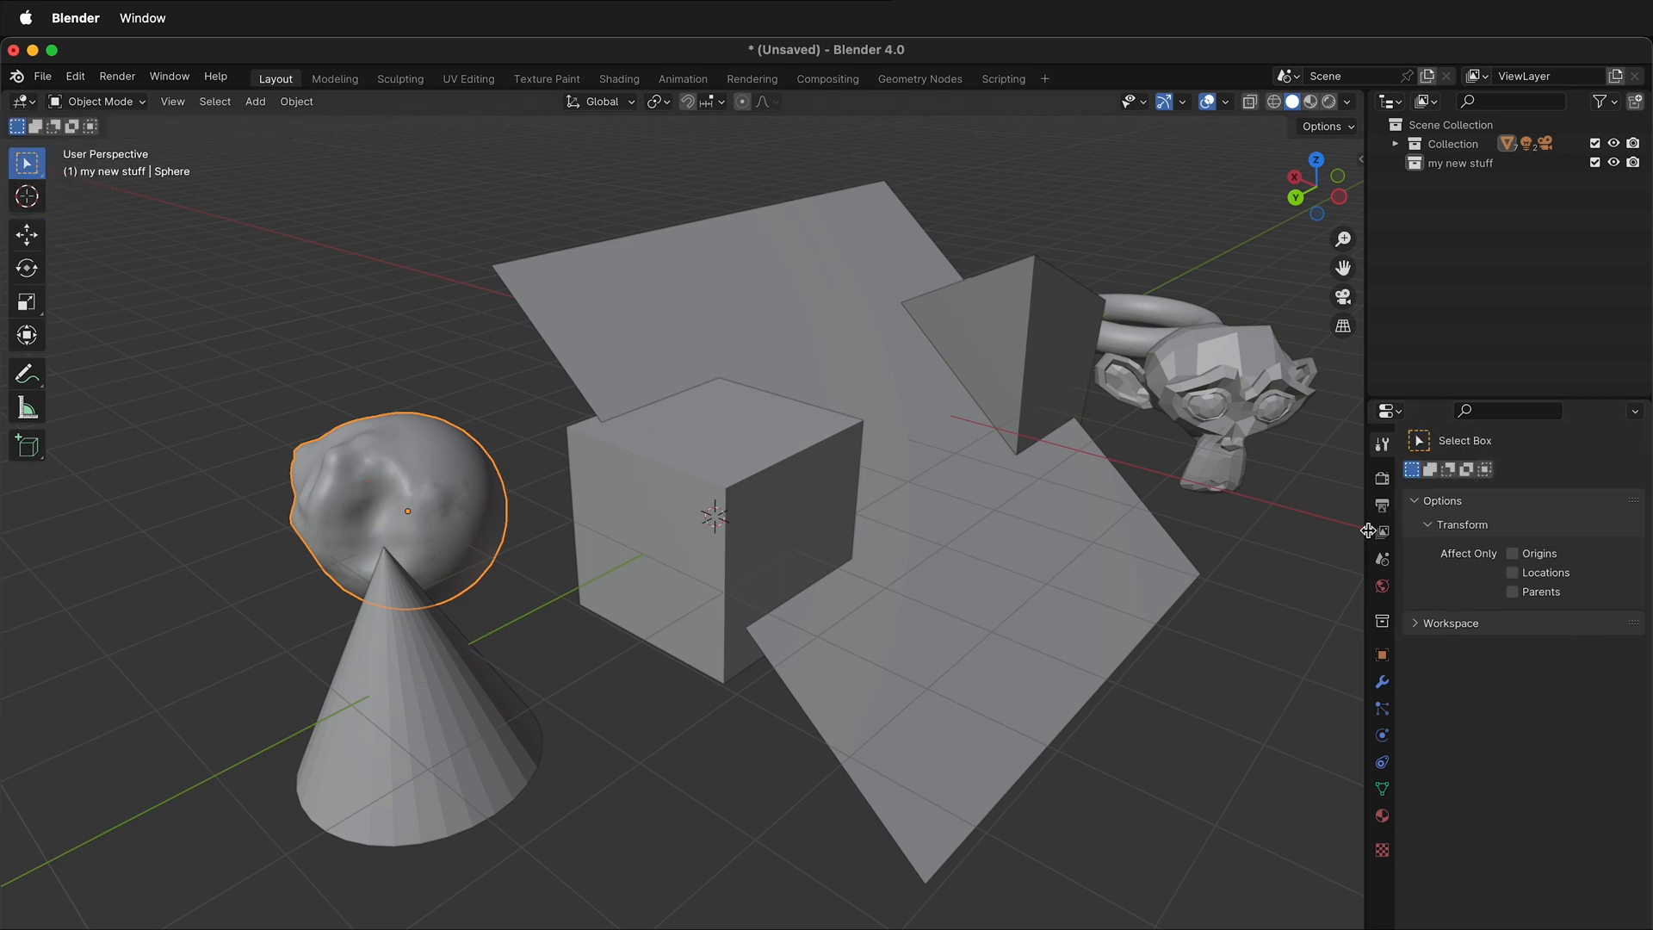
# Set the render engine to Cycles with GPU Compute as the device, and preview the scene in Rendered shading before returning to Solid.
pyautogui.click(1383, 480)
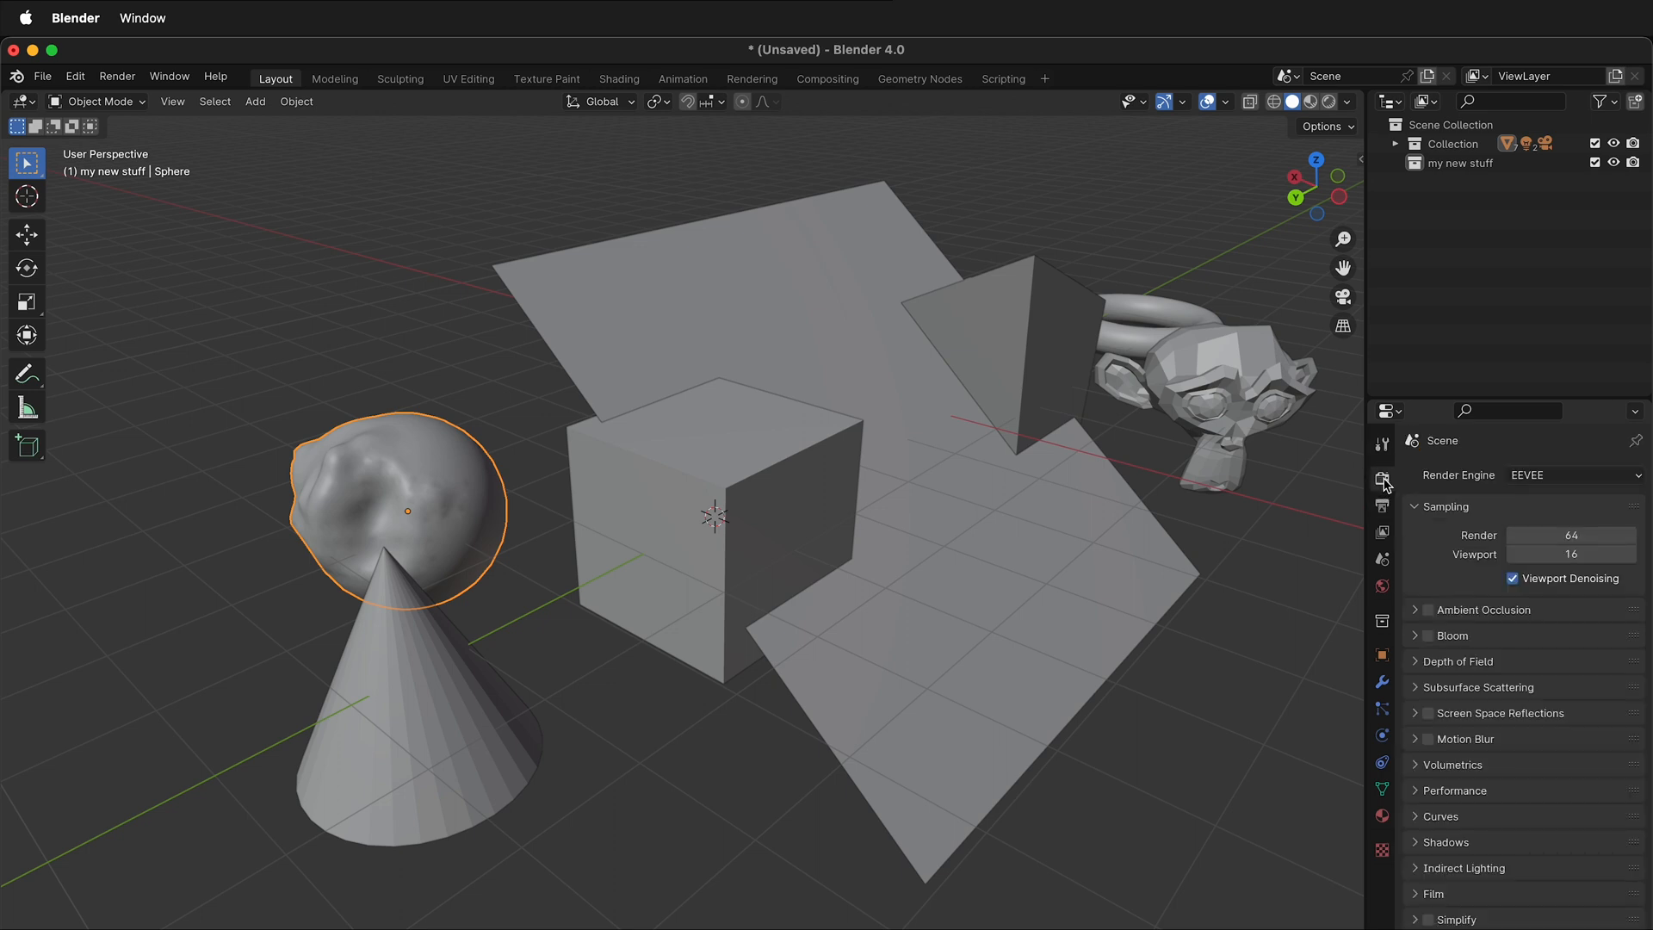
pyautogui.click(1550, 480)
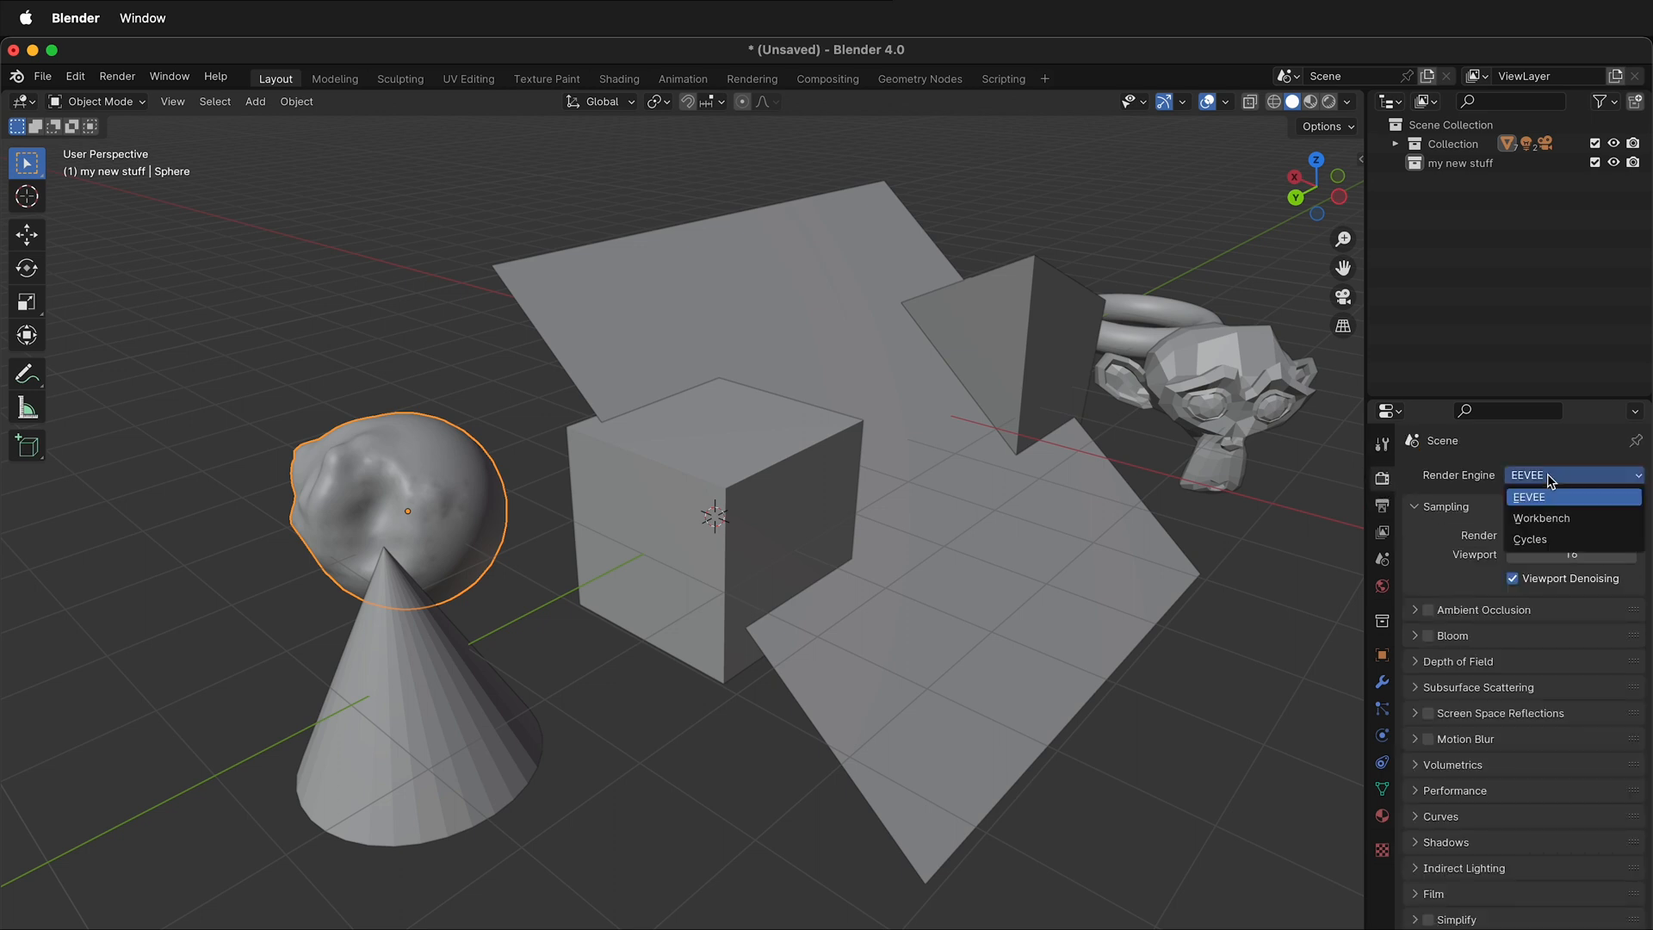
pyautogui.click(1549, 541)
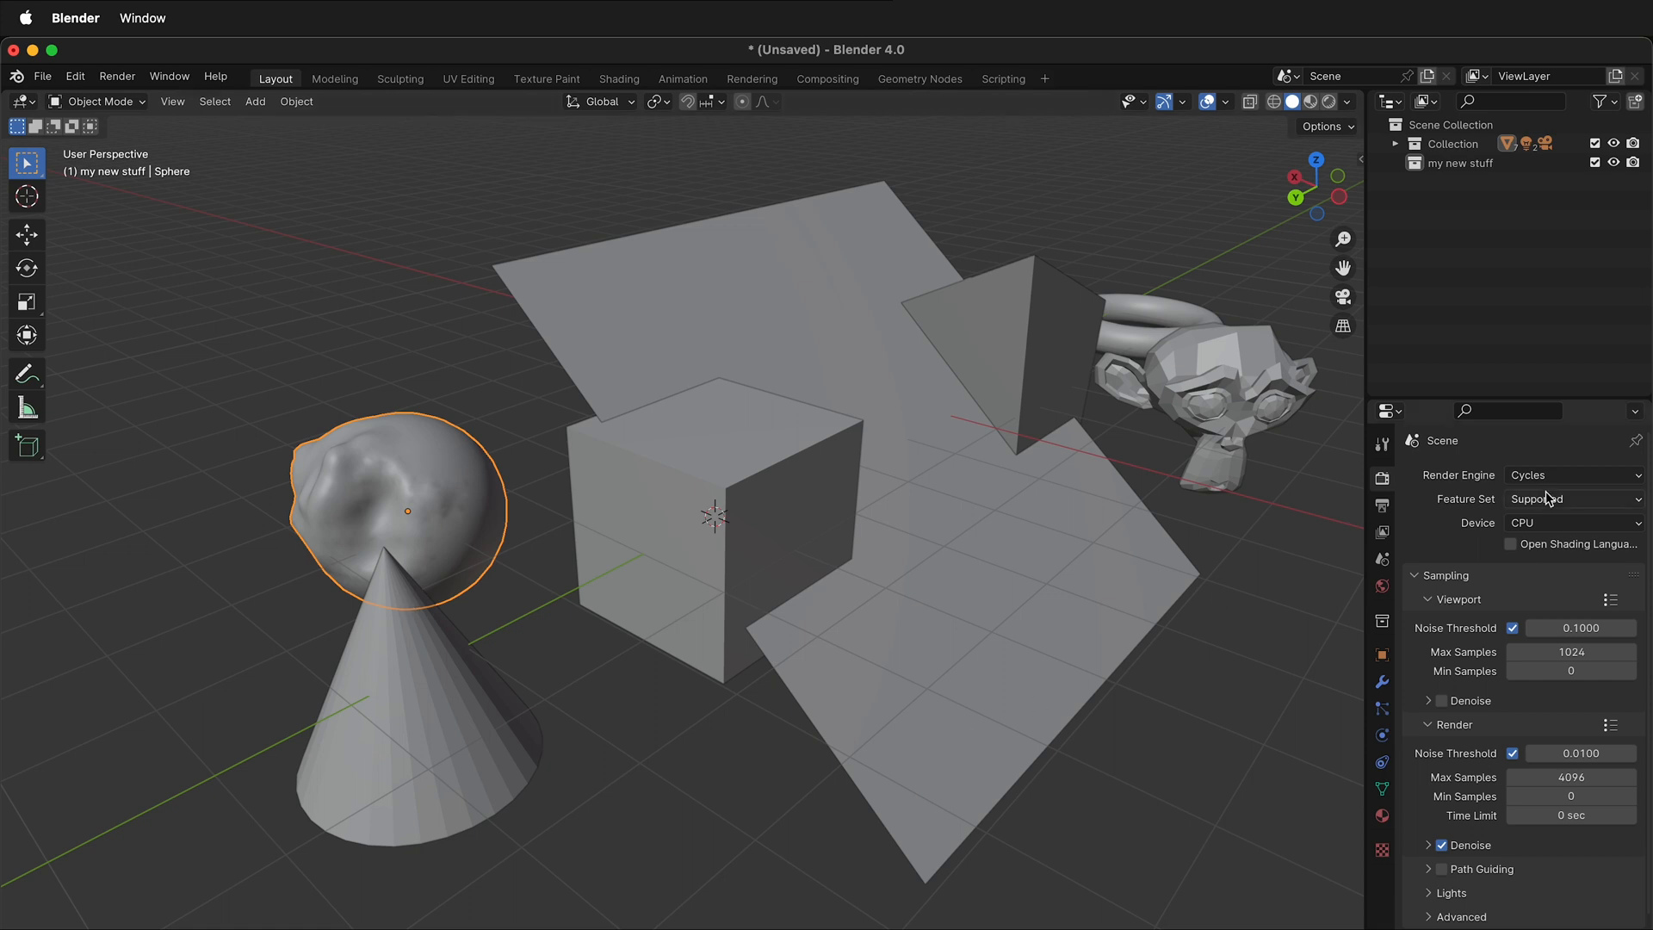
pyautogui.click(1544, 525)
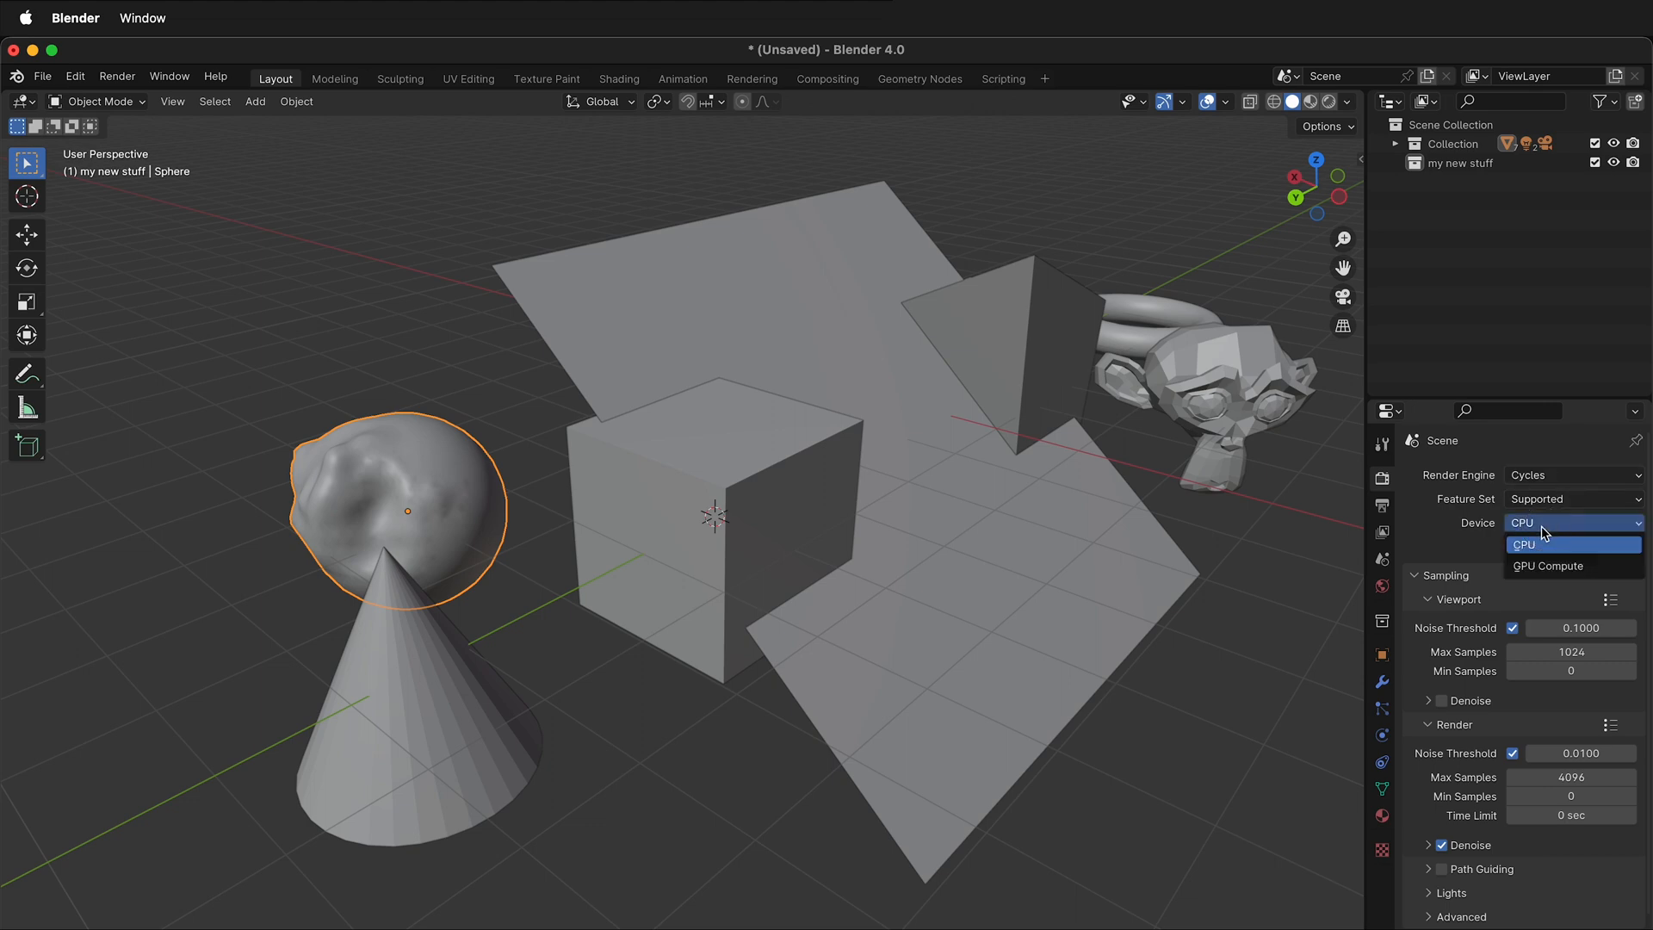
pyautogui.click(1547, 567)
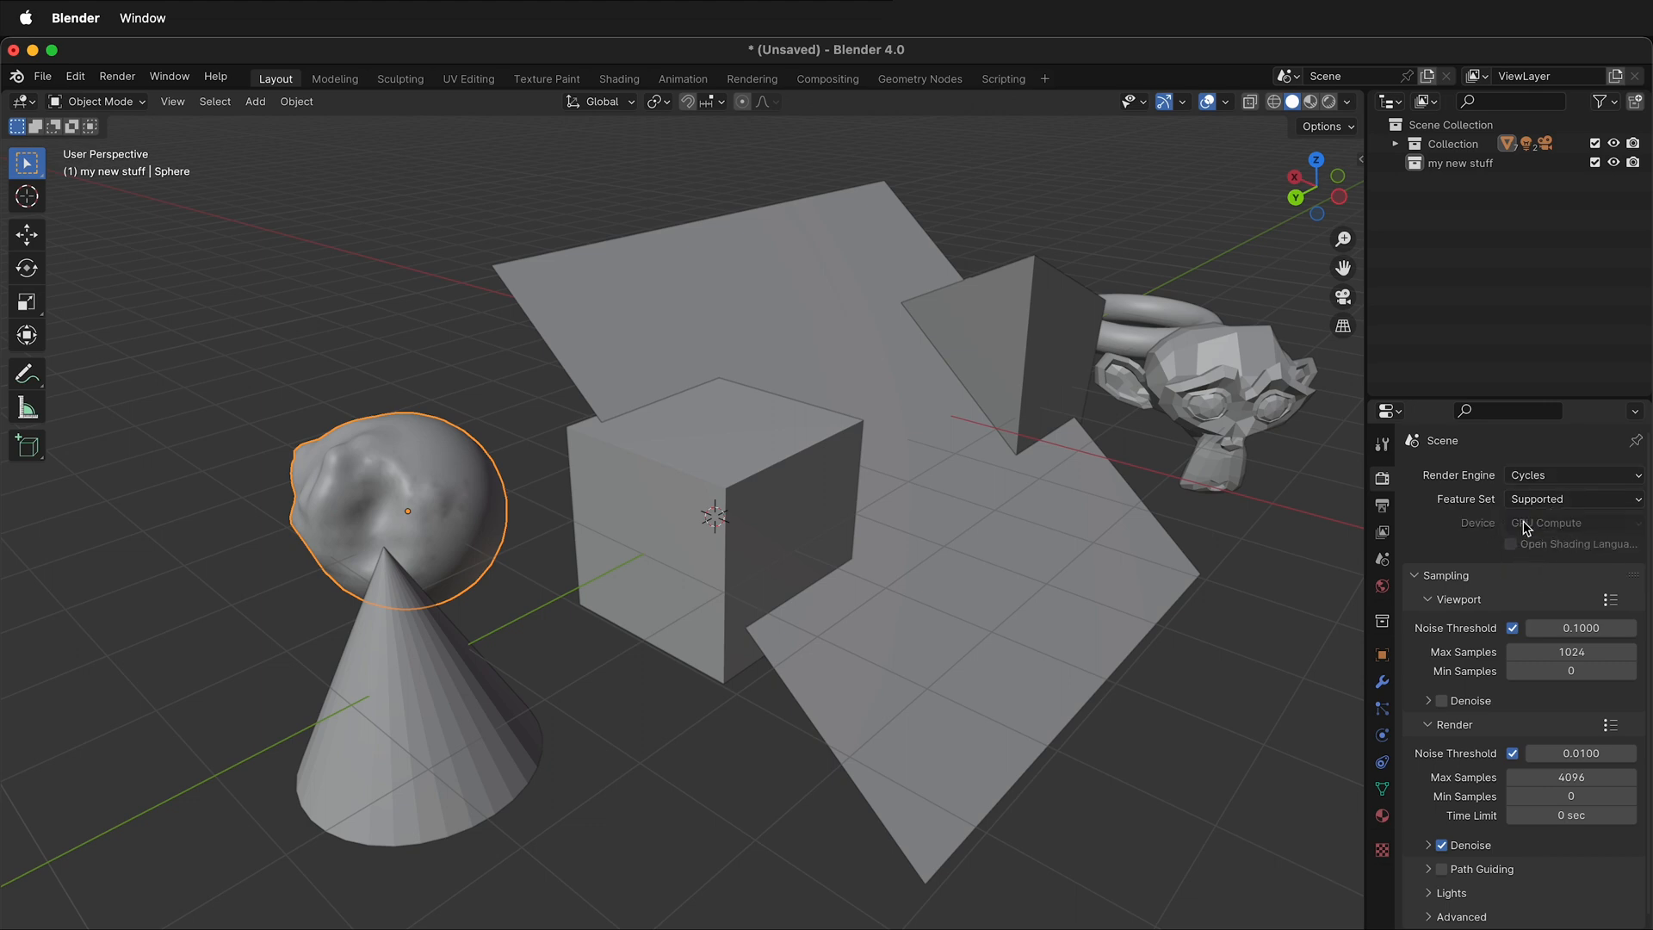
pyautogui.click(1329, 102)
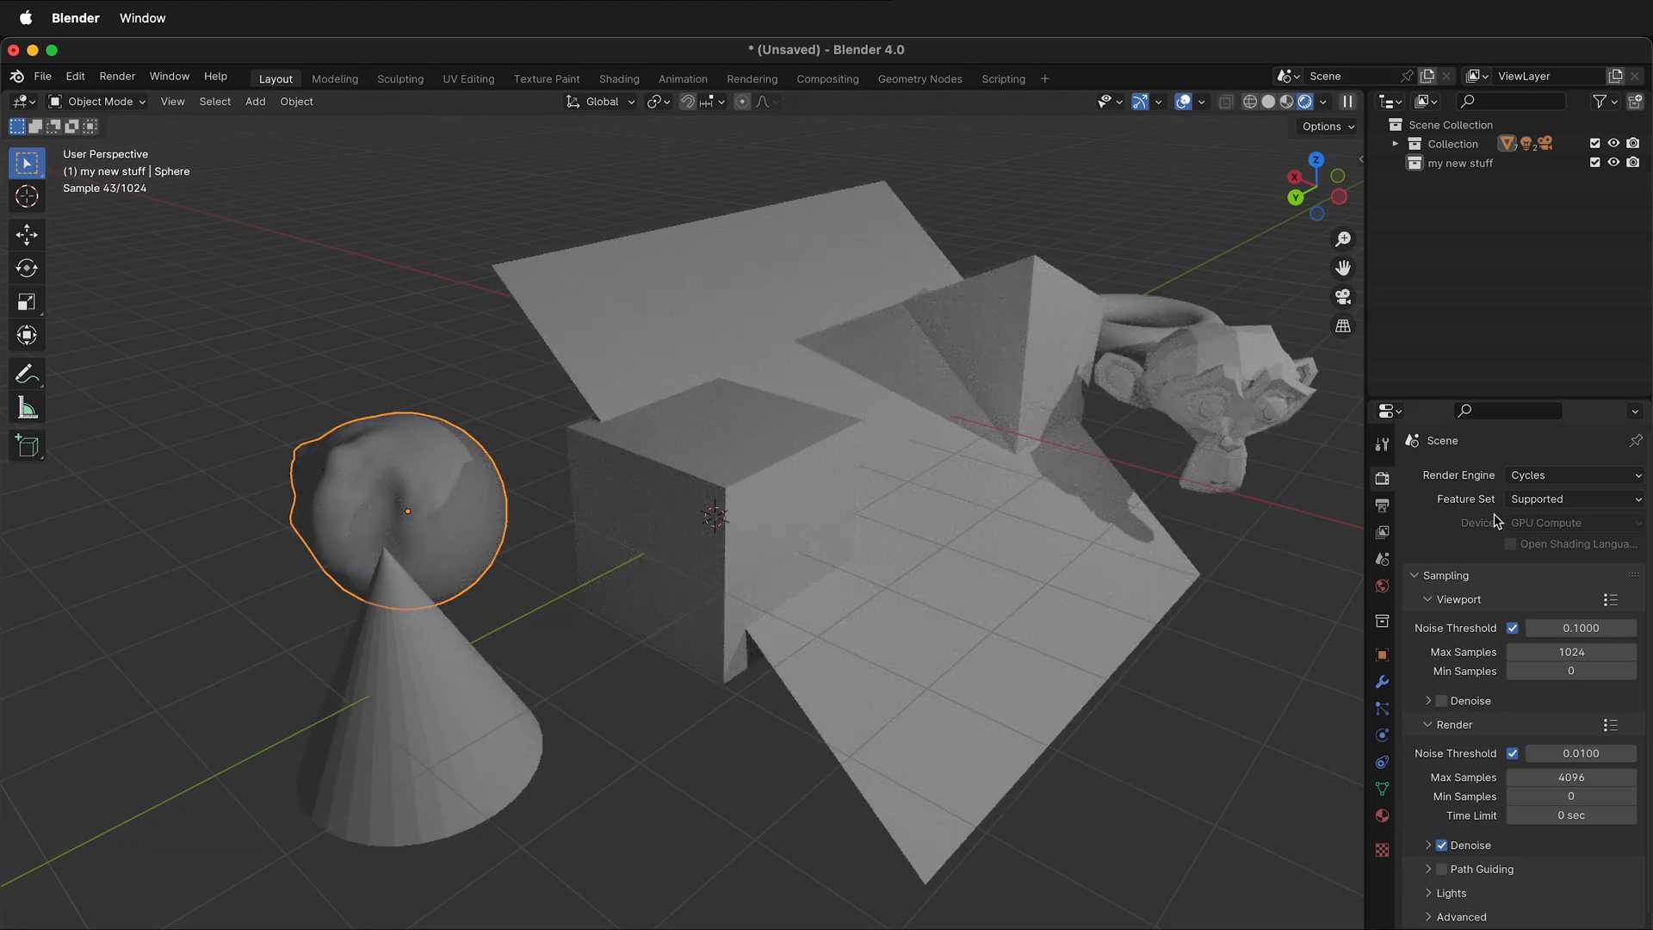
pyautogui.click(1269, 101)
# Review the output resolution, frame range and output path settings, and the view layer's render passes.
pyautogui.click(1381, 505)
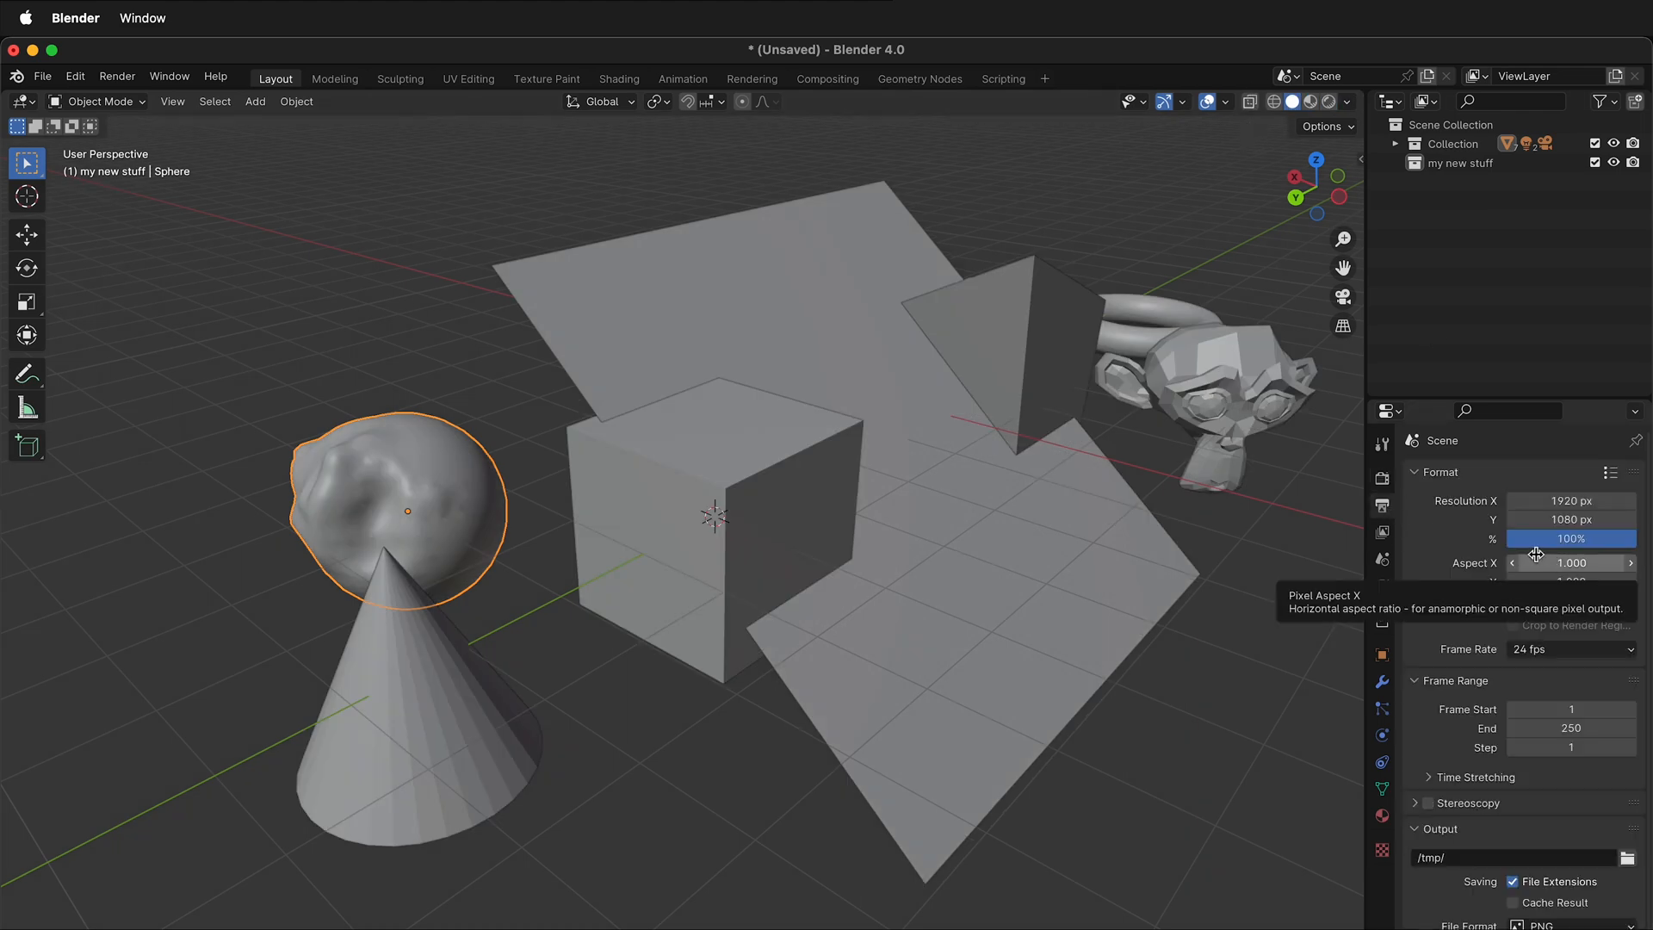
pyautogui.scroll(-3, 1509, 699)
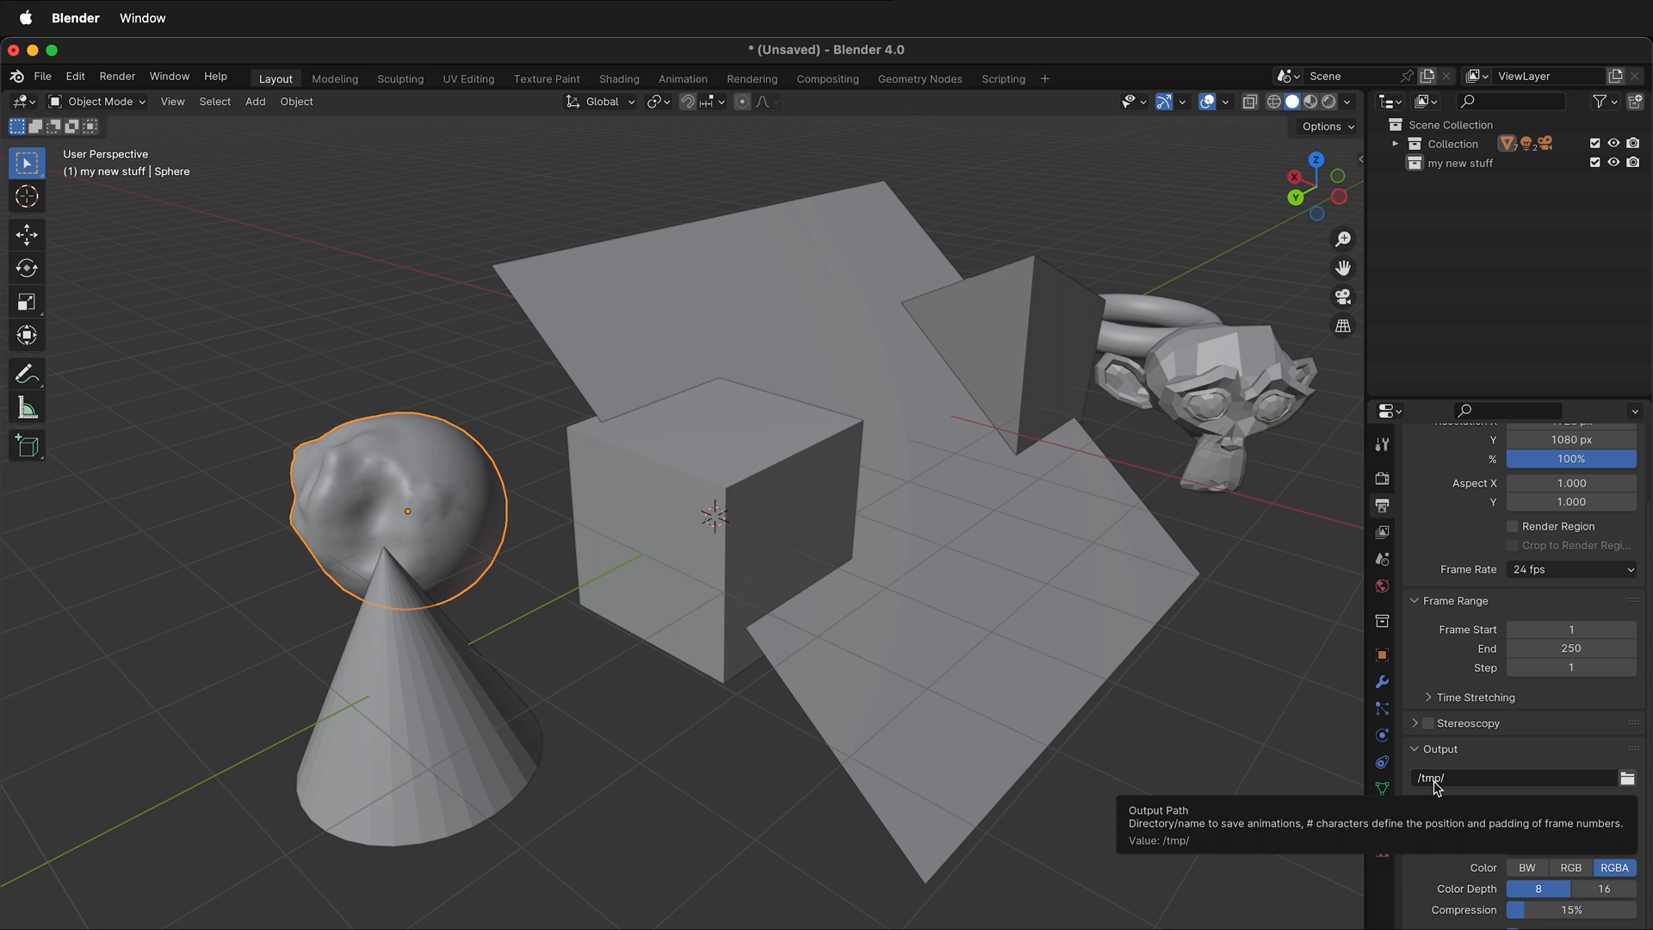
pyautogui.click(1382, 532)
pyautogui.scroll(2, 1519, 577)
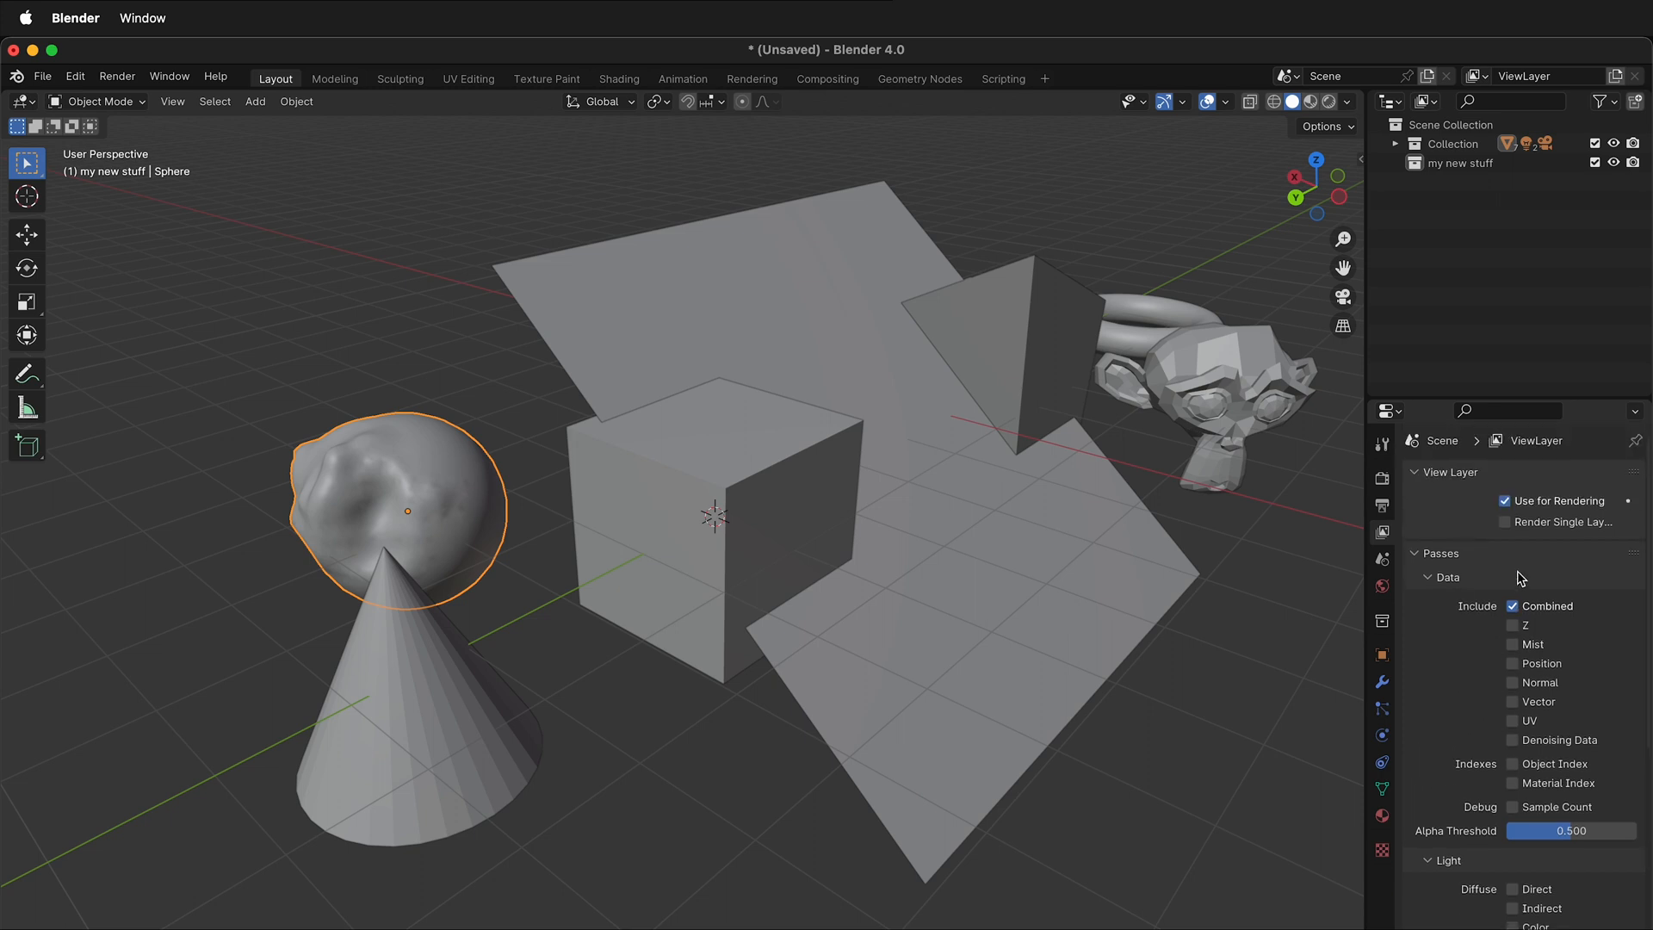
pyautogui.scroll(-3, 1522, 534)
pyautogui.scroll(-4, 1508, 684)
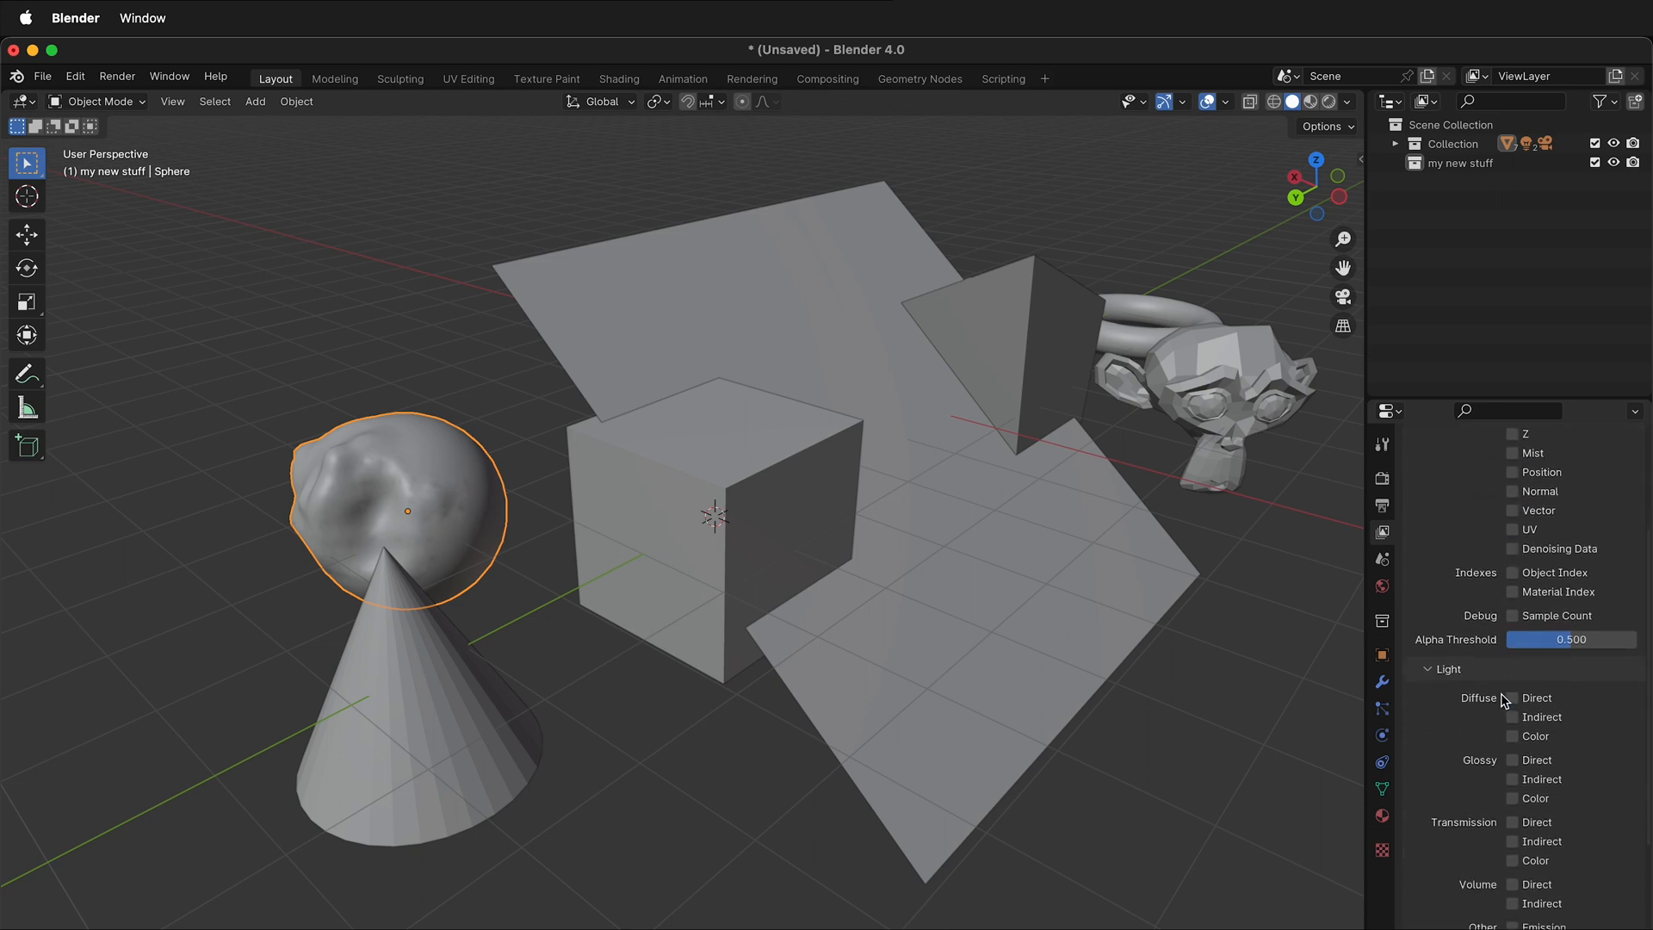
# Check the scene's unit system options without changing them, and collapse the Units section.
pyautogui.click(1382, 559)
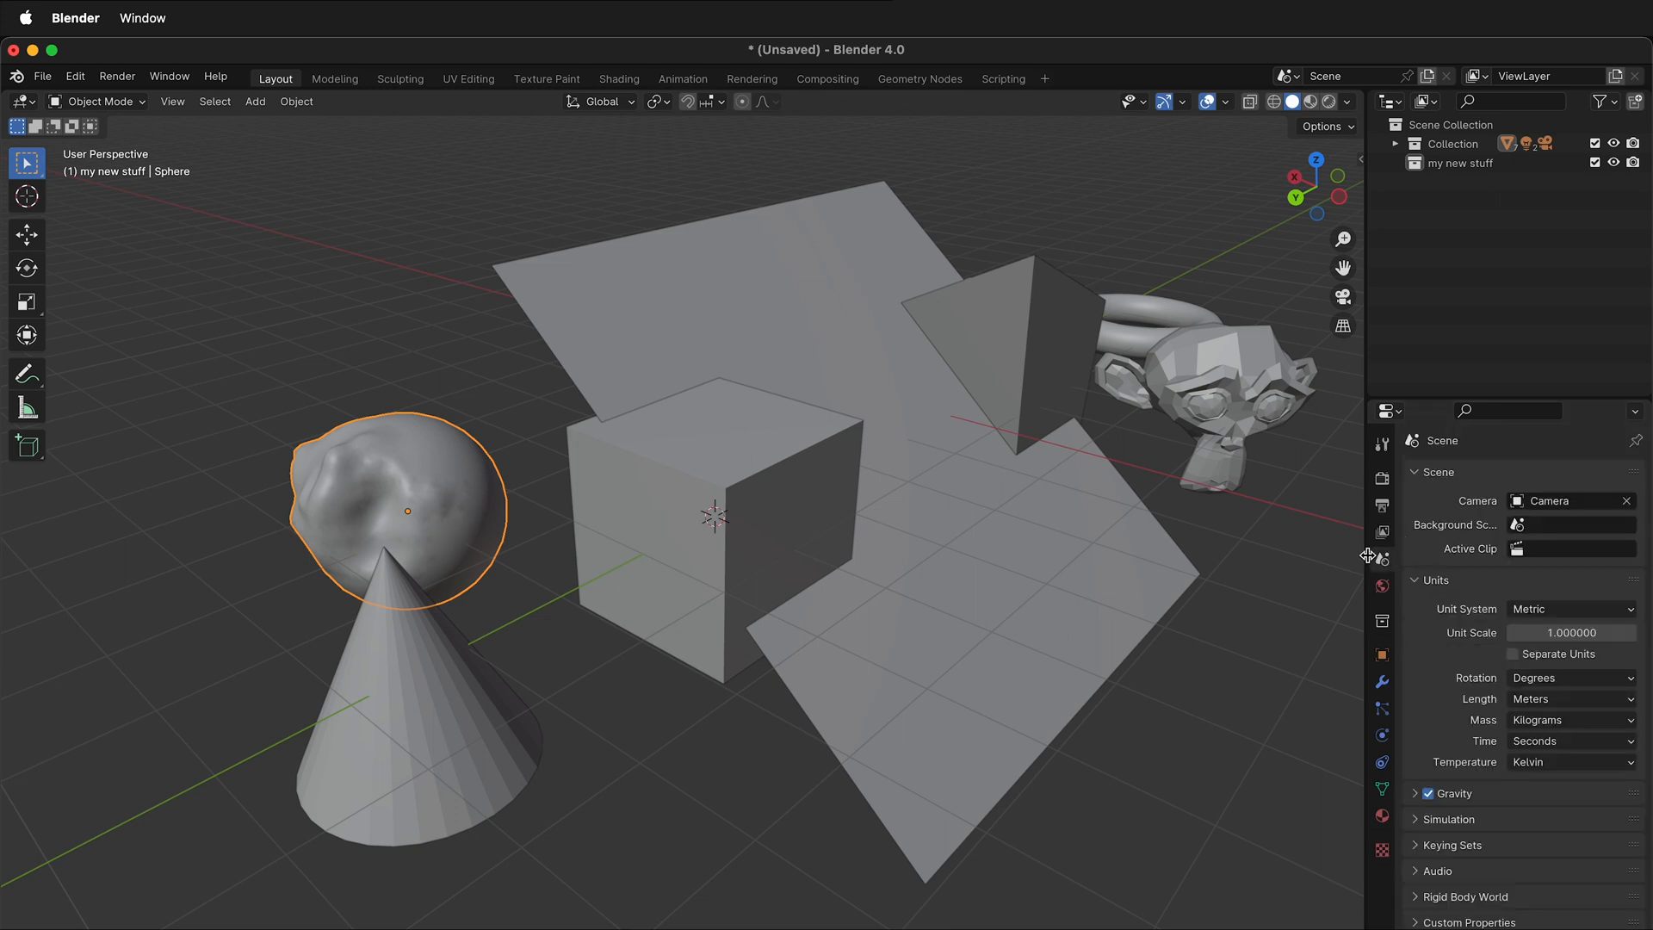
pyautogui.click(1568, 610)
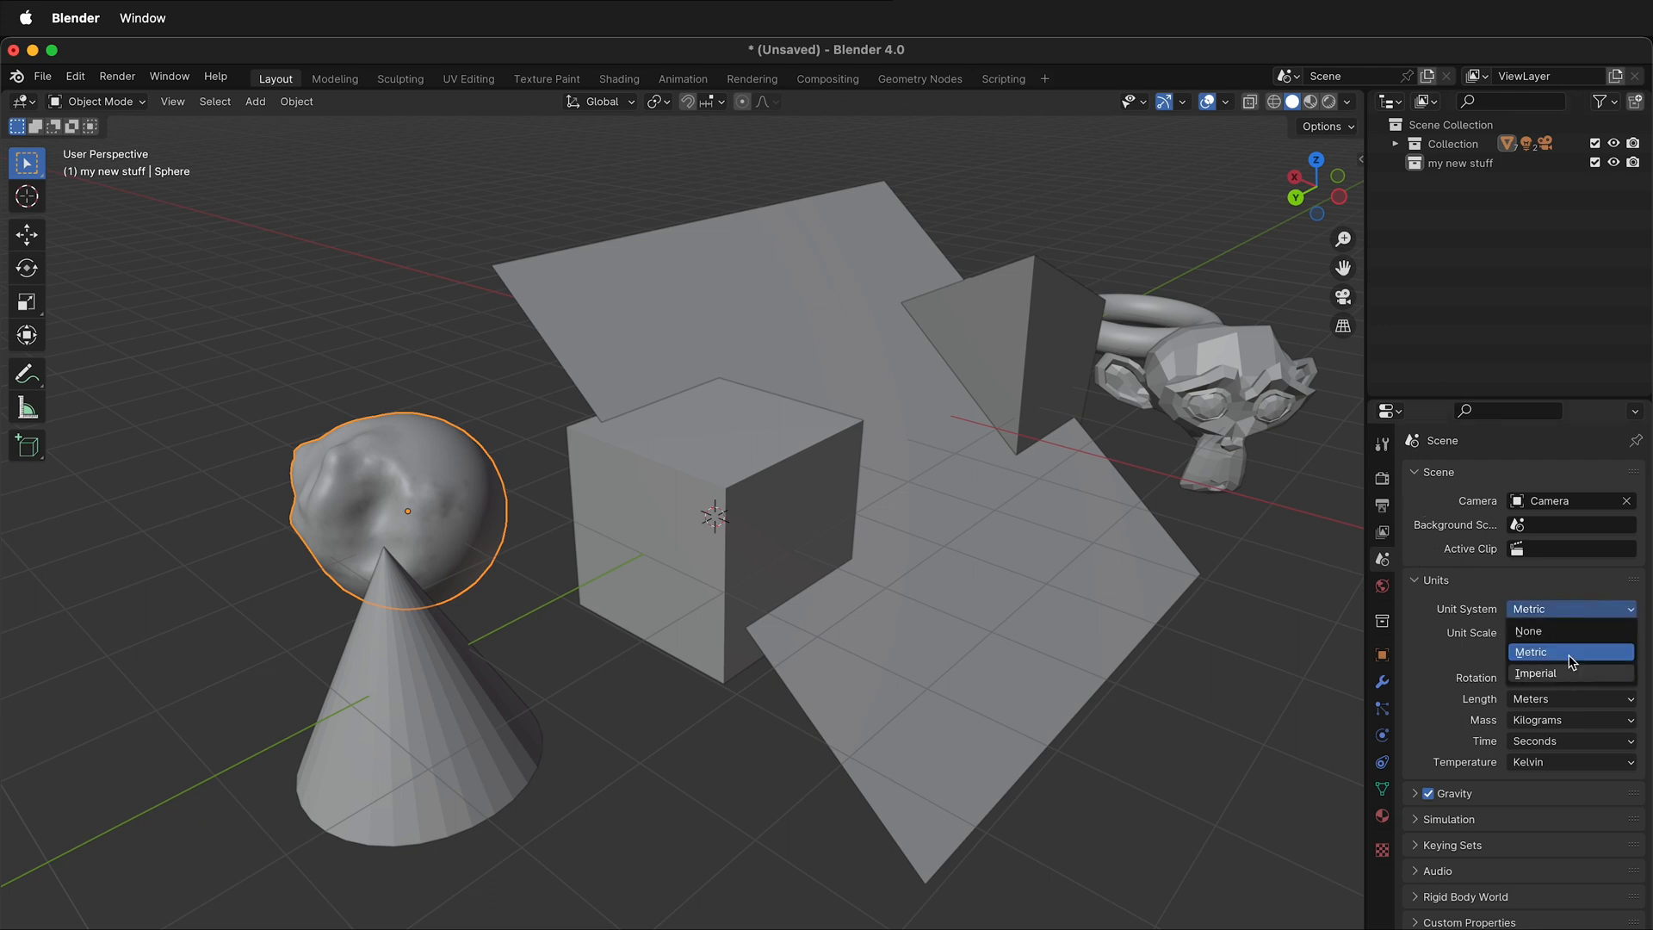
pyautogui.click(1581, 582)
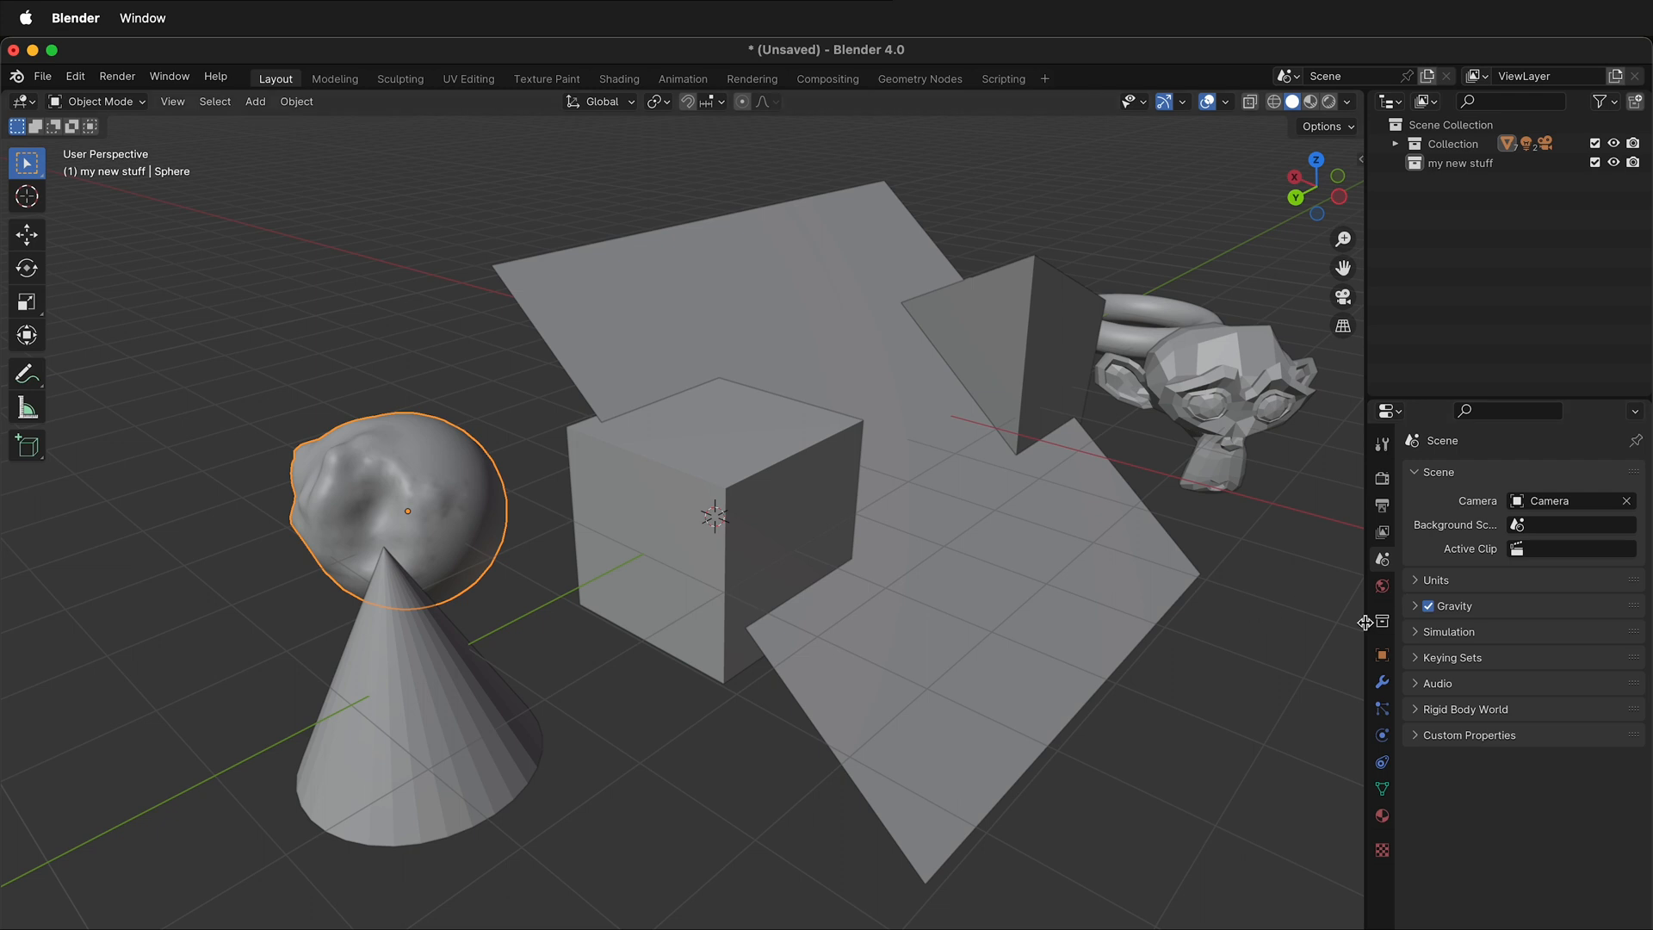
# Assign a Sky Texture to the world background's color.
pyautogui.click(1380, 589)
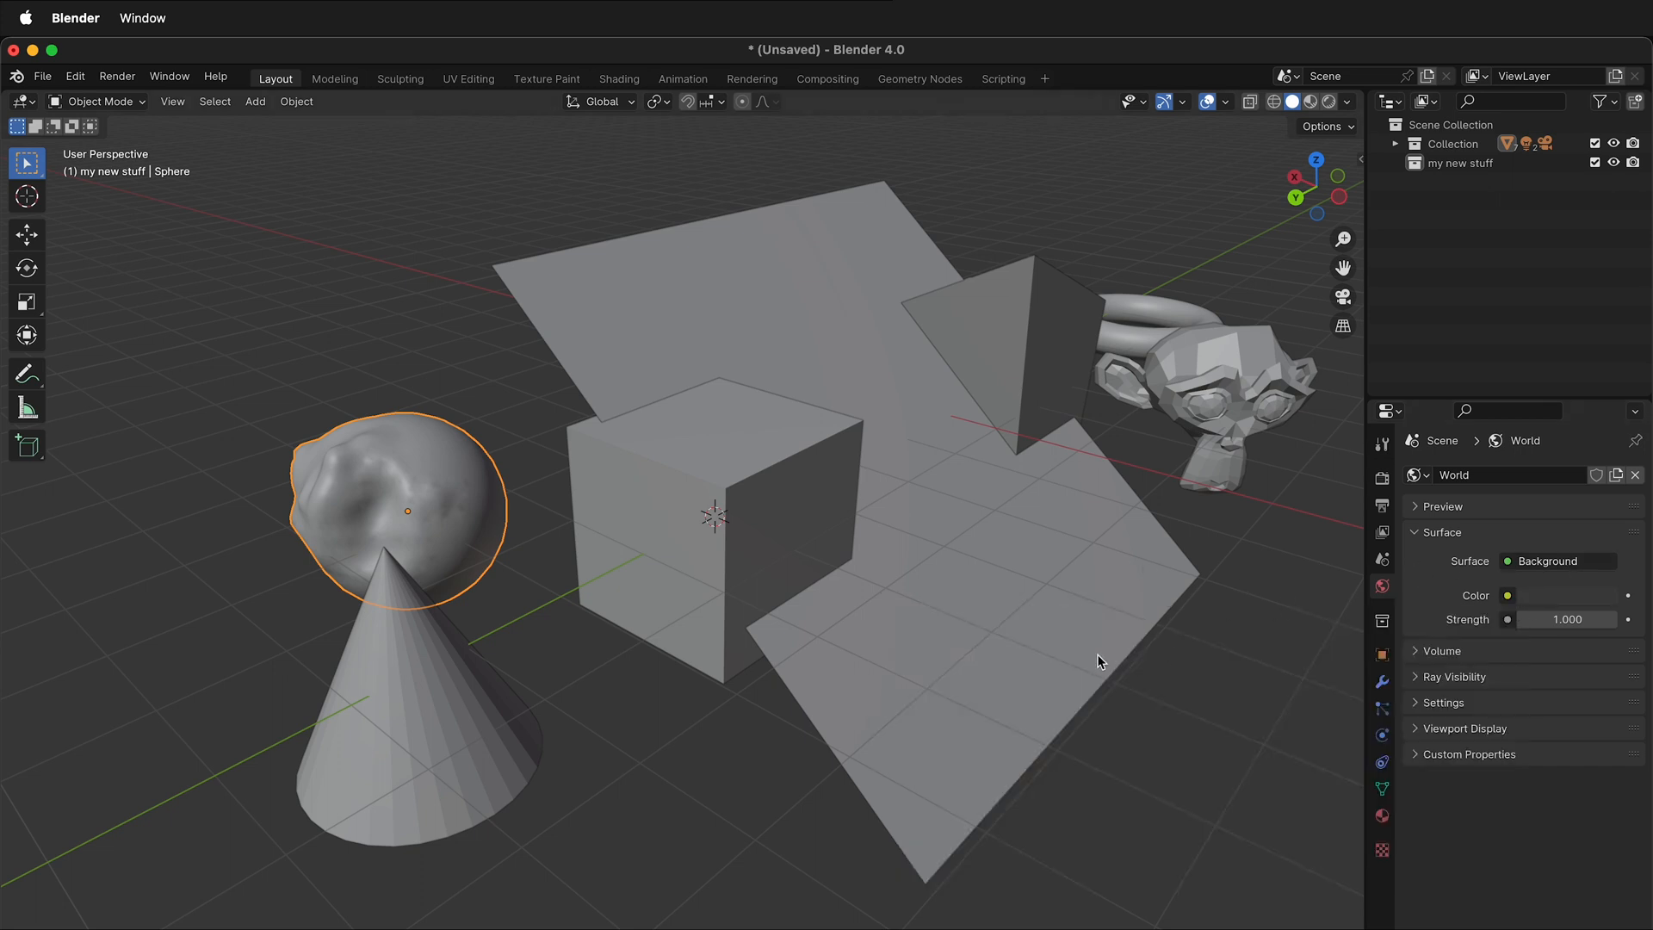
pyautogui.click(1508, 595)
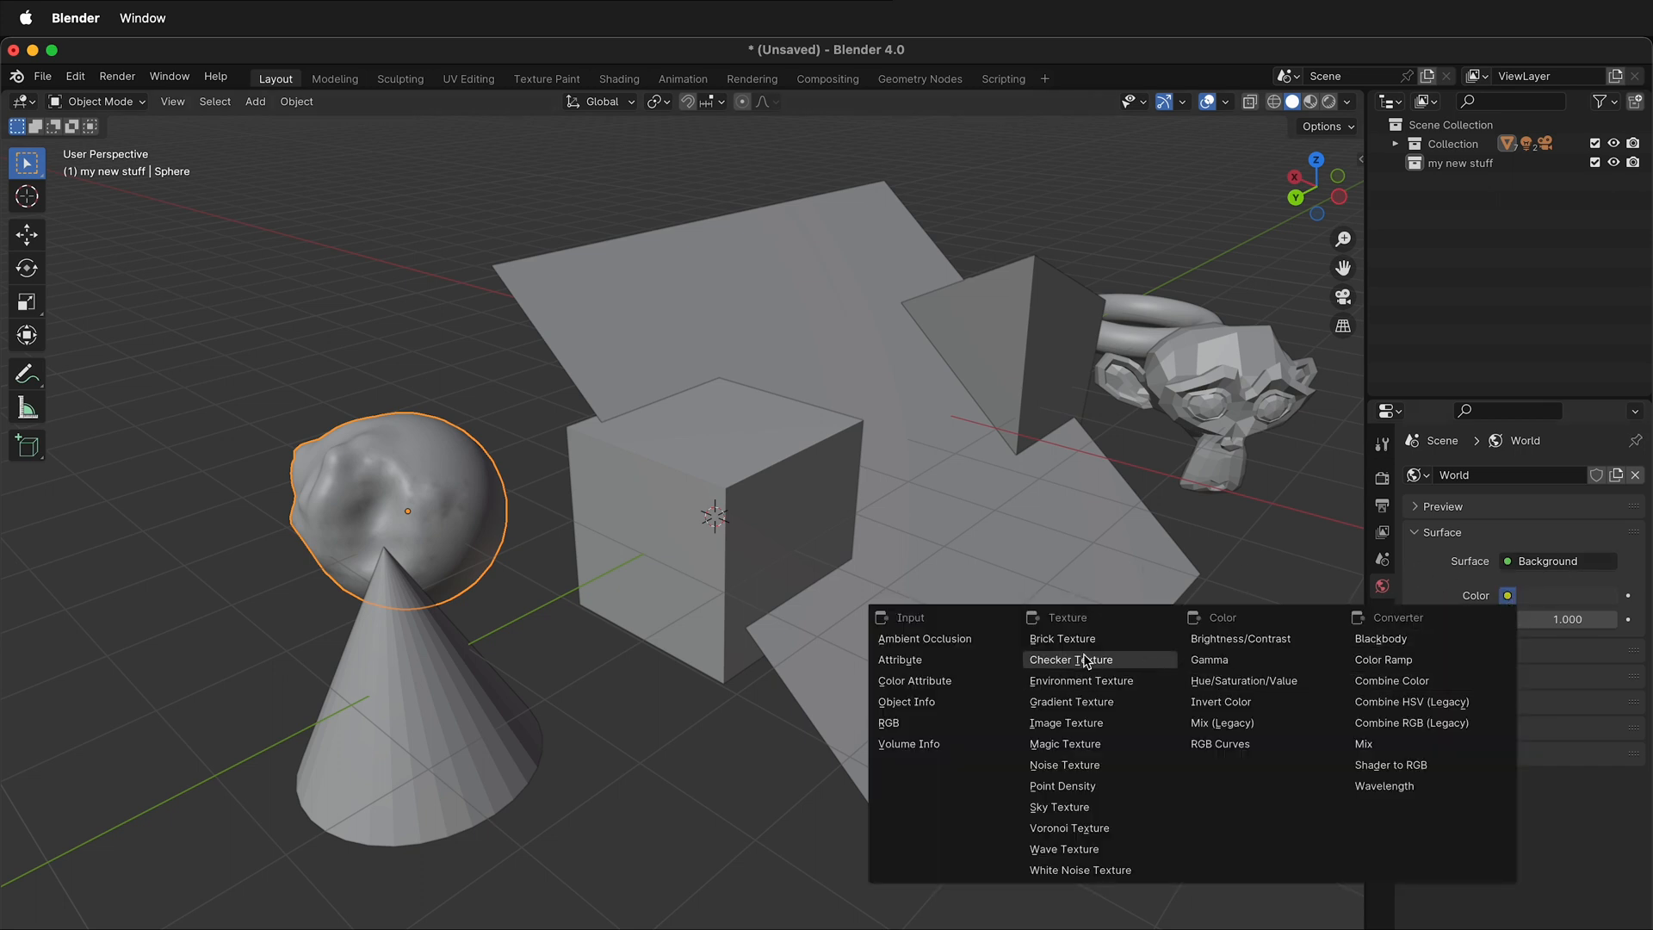
pyautogui.click(1063, 806)
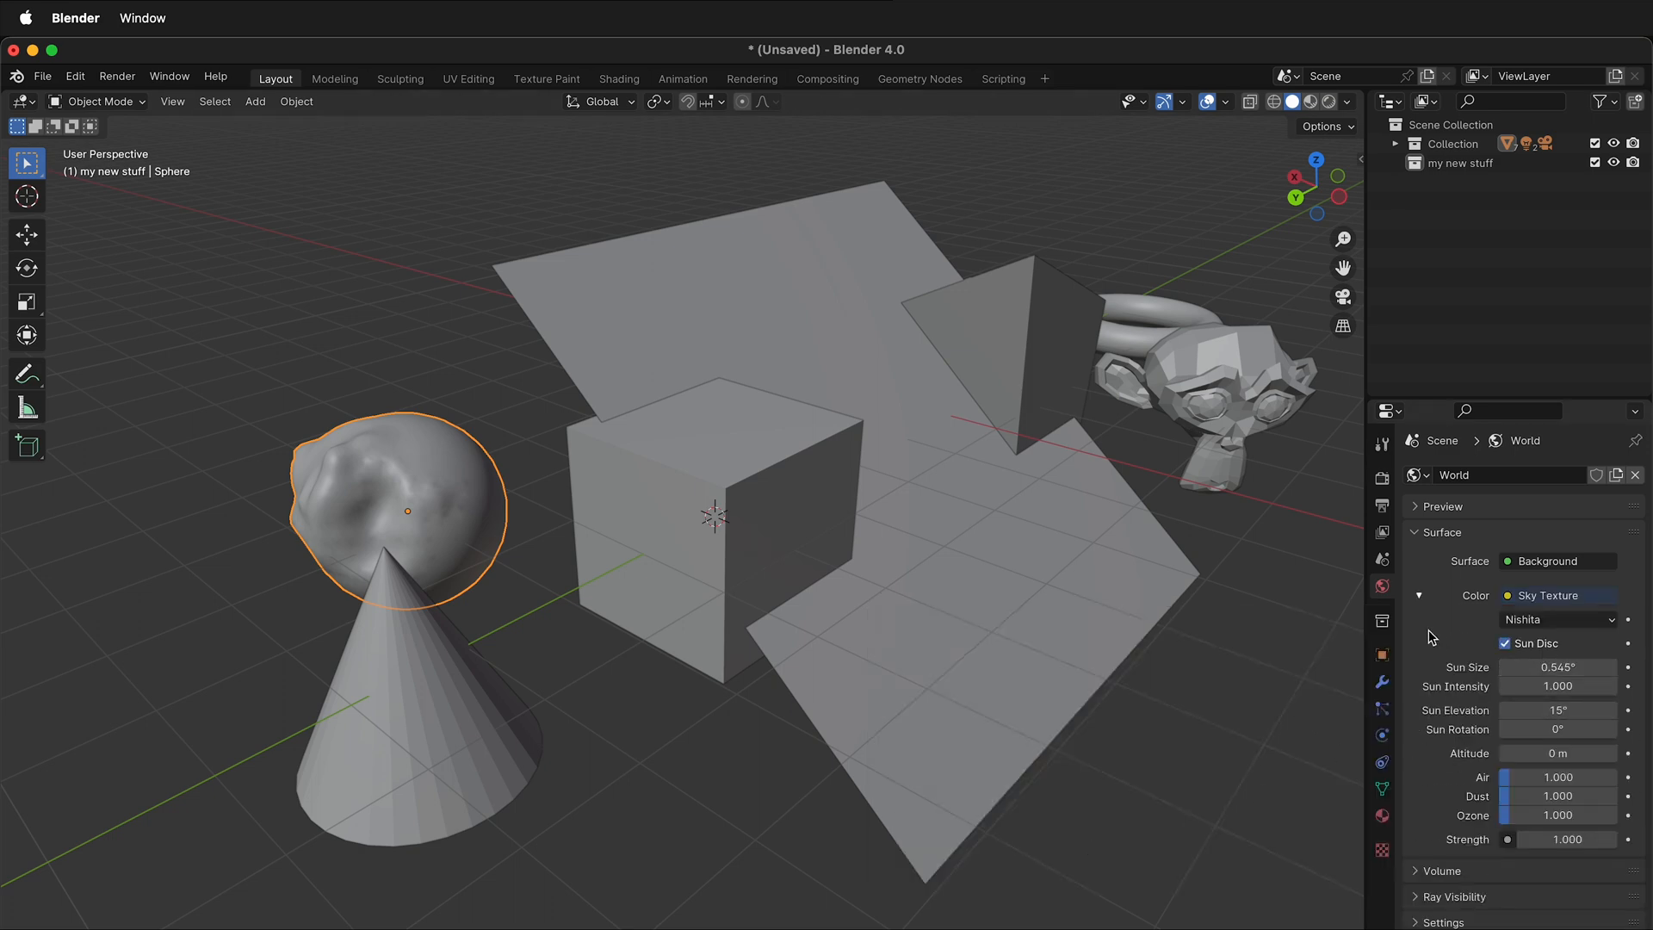
# Show the scene in Rendered shading and set the sky's sun elevation to 1.4°.
pyautogui.scroll(-4, 1007, 602)
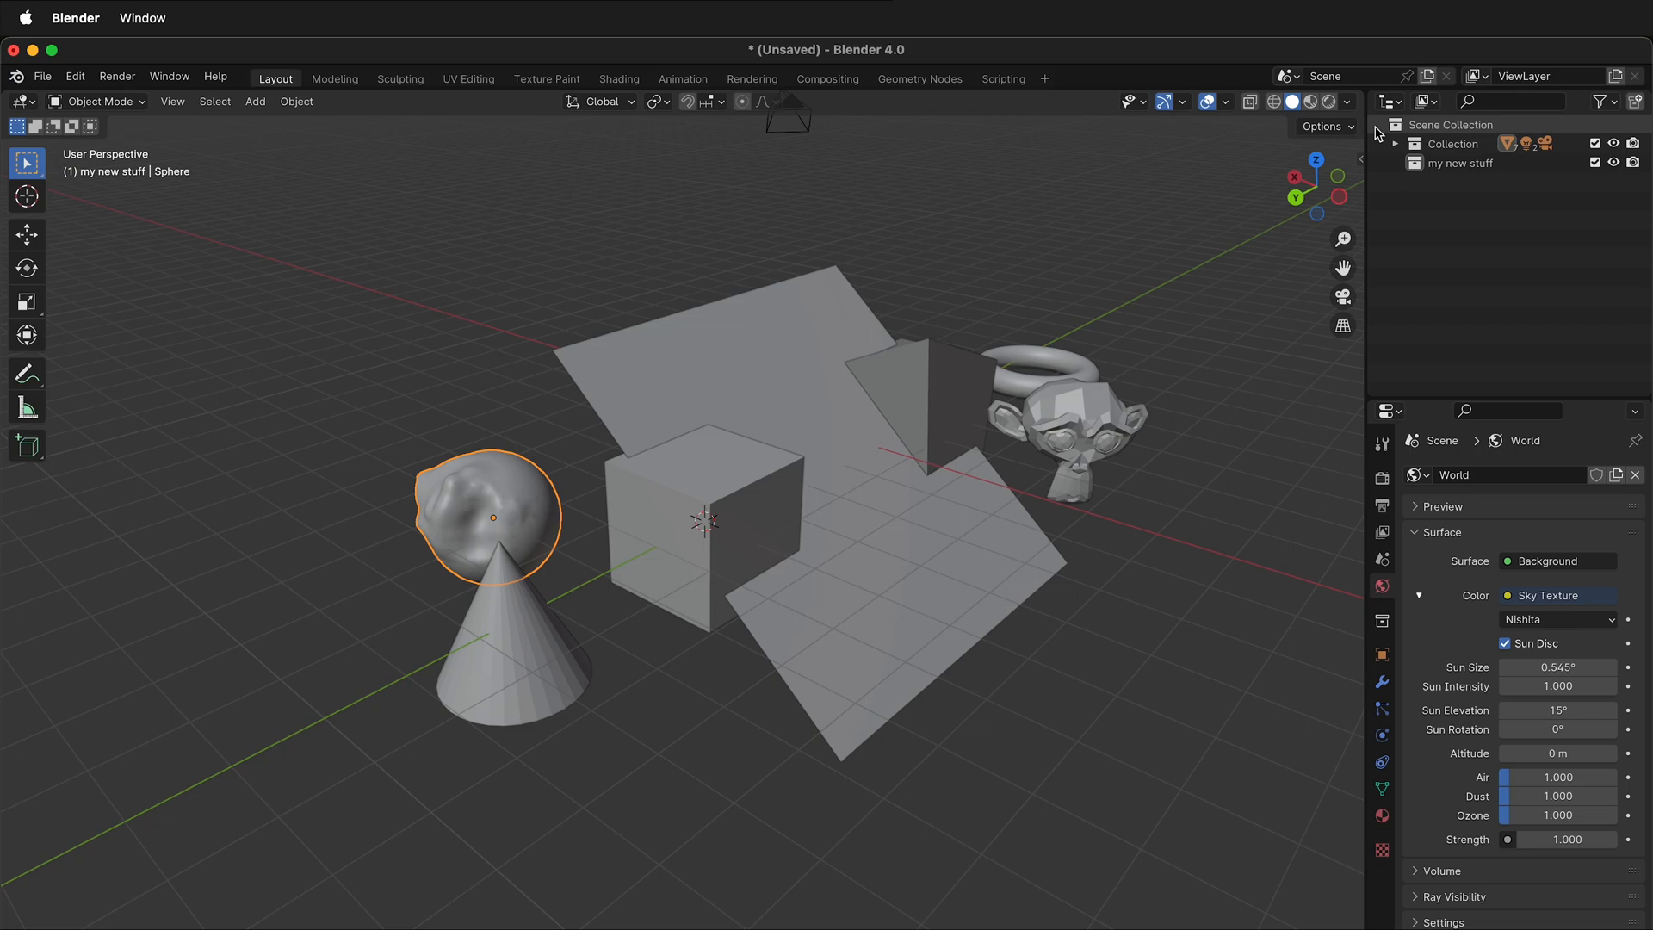
pyautogui.click(1328, 101)
pyautogui.moveTo(962, 515); pyautogui.dragTo(909, 448, button='middle')
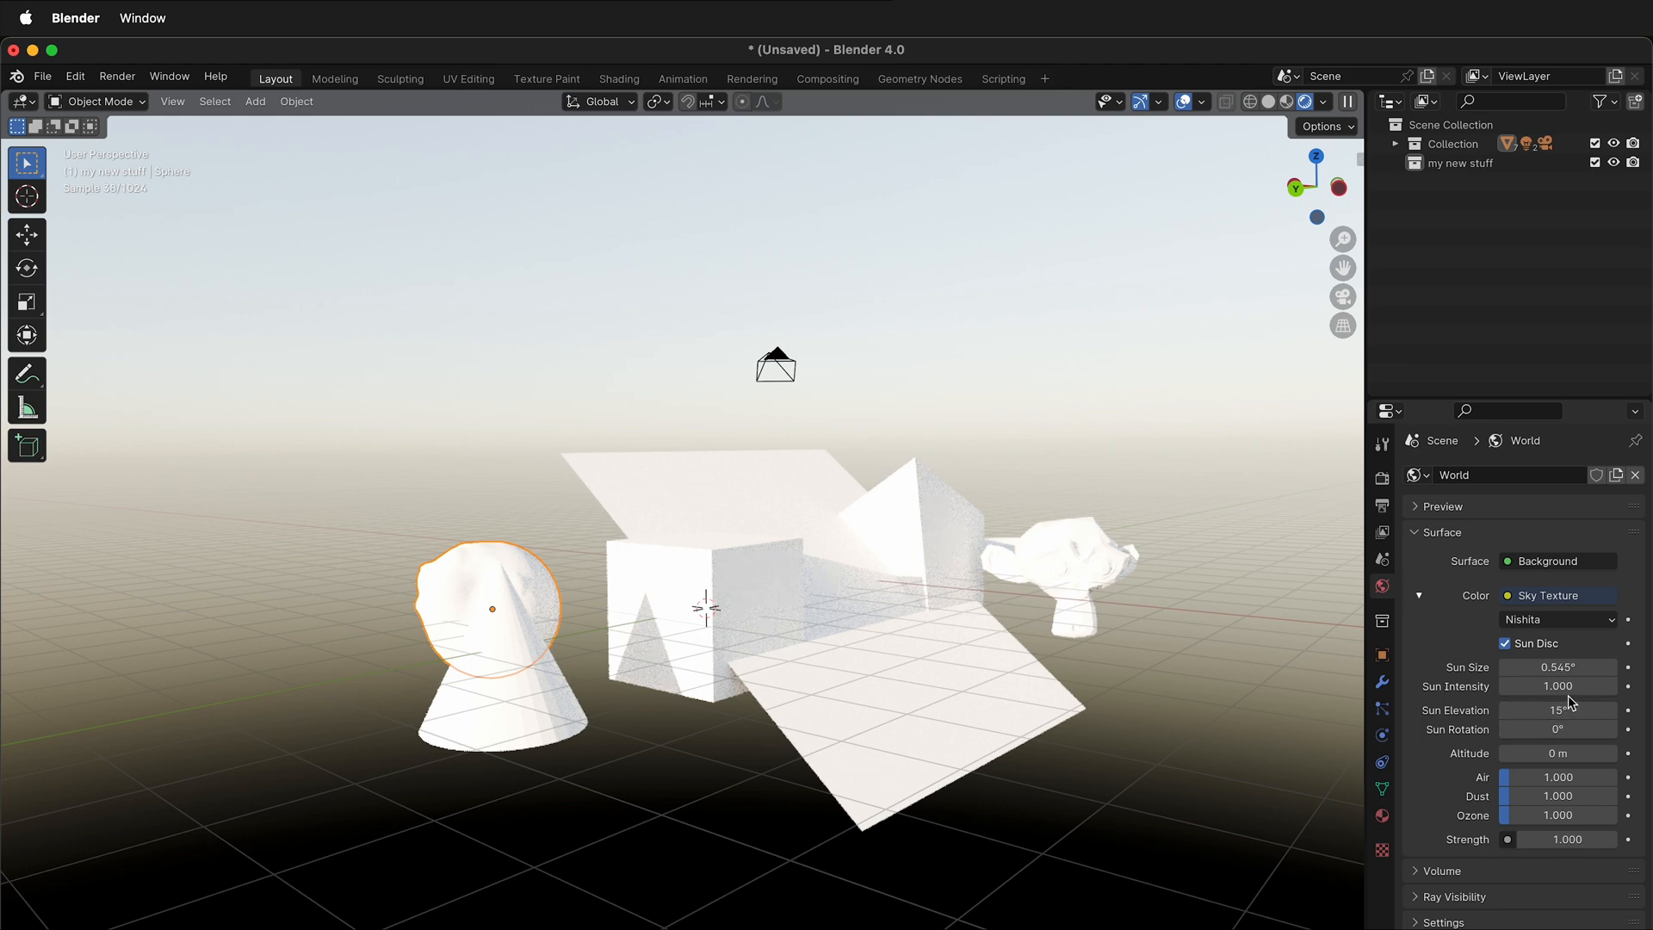
pyautogui.moveTo(1545, 711); pyautogui.dragTo(1474, 711)
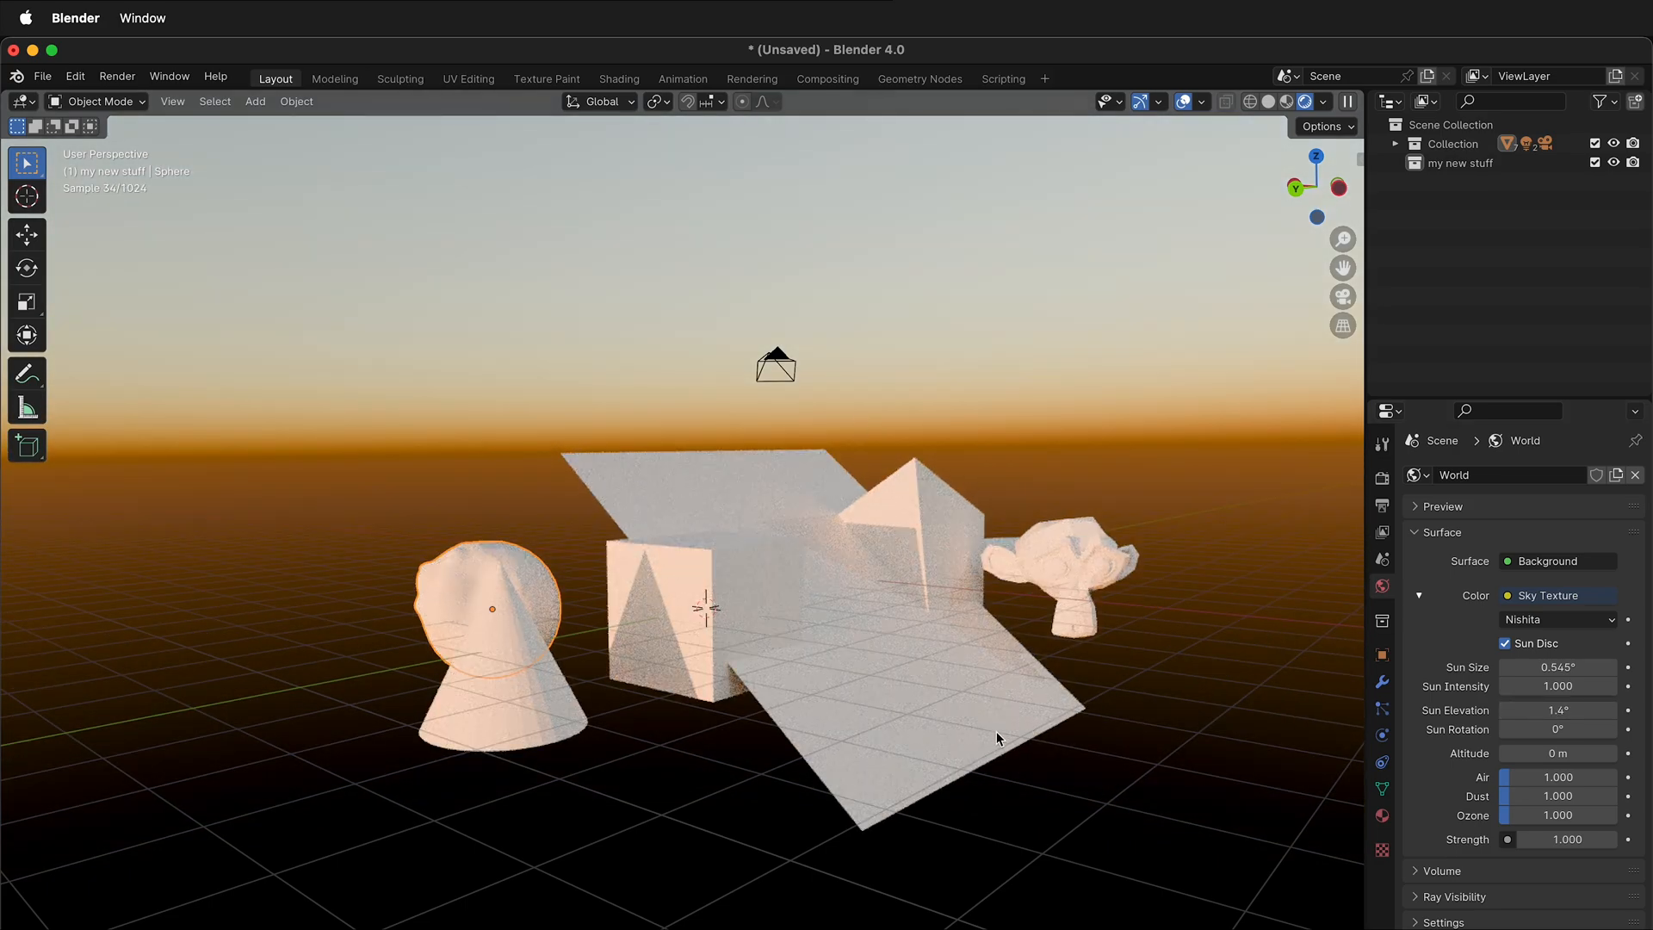
pyautogui.moveTo(995, 731); pyautogui.dragTo(947, 734, button='middle')
pyautogui.moveTo(1030, 653); pyautogui.dragTo(948, 639, button='middle')
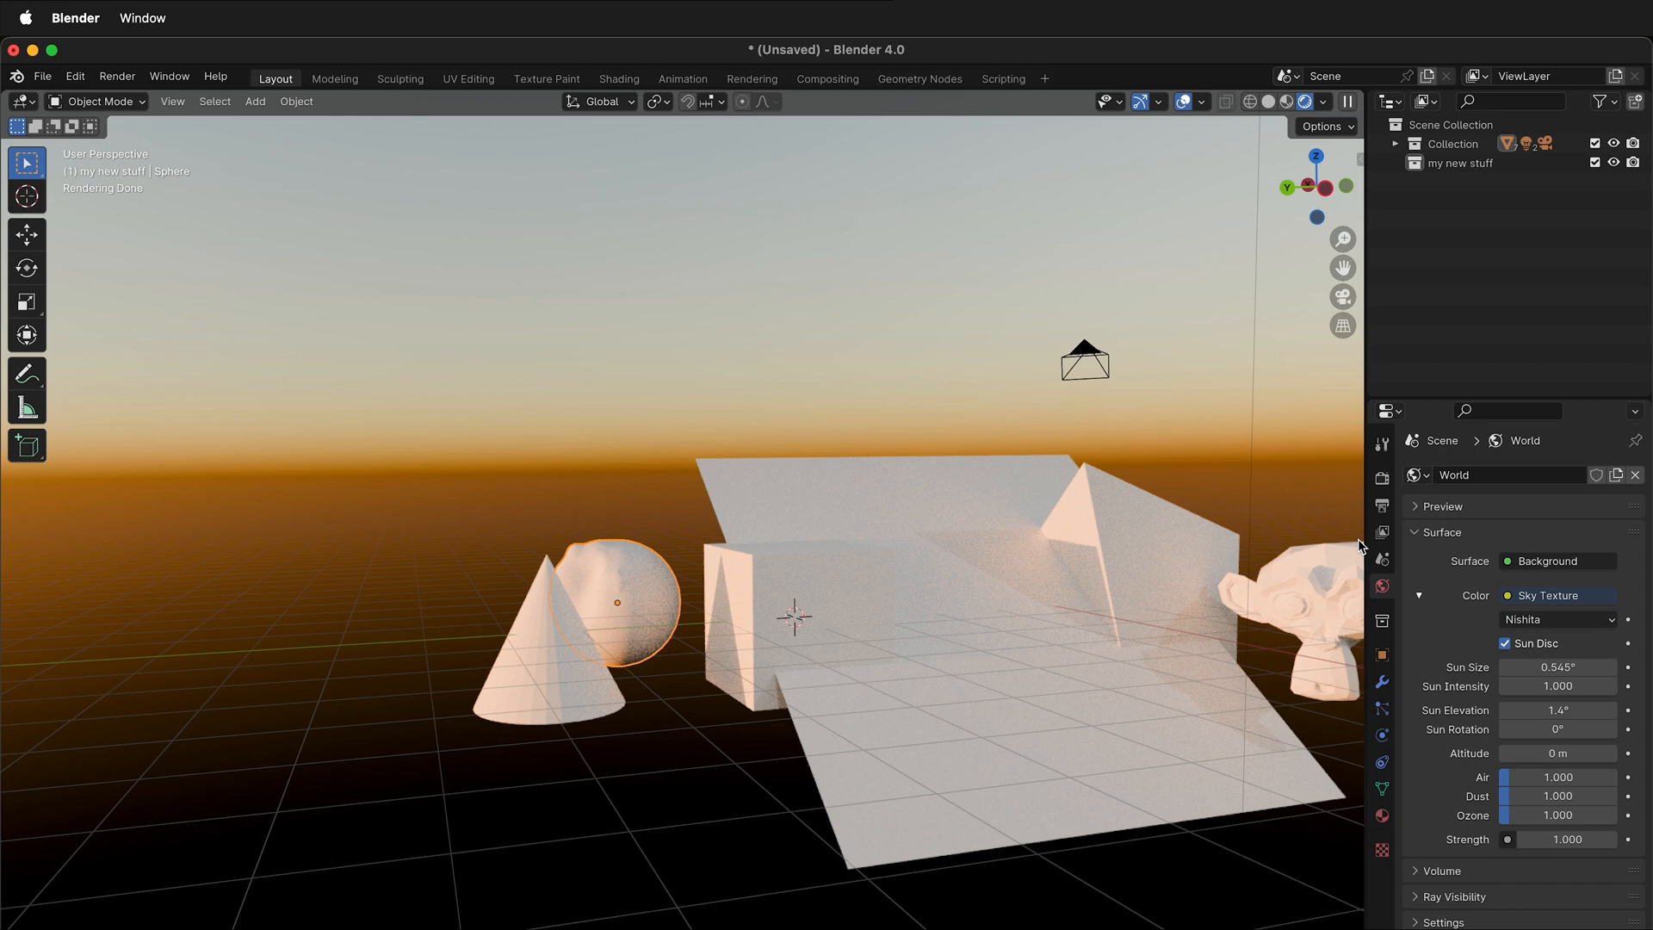
# Compare the object properties of the different meshes by selecting the cubes, cone and sphere in turn.
pyautogui.click(1382, 655)
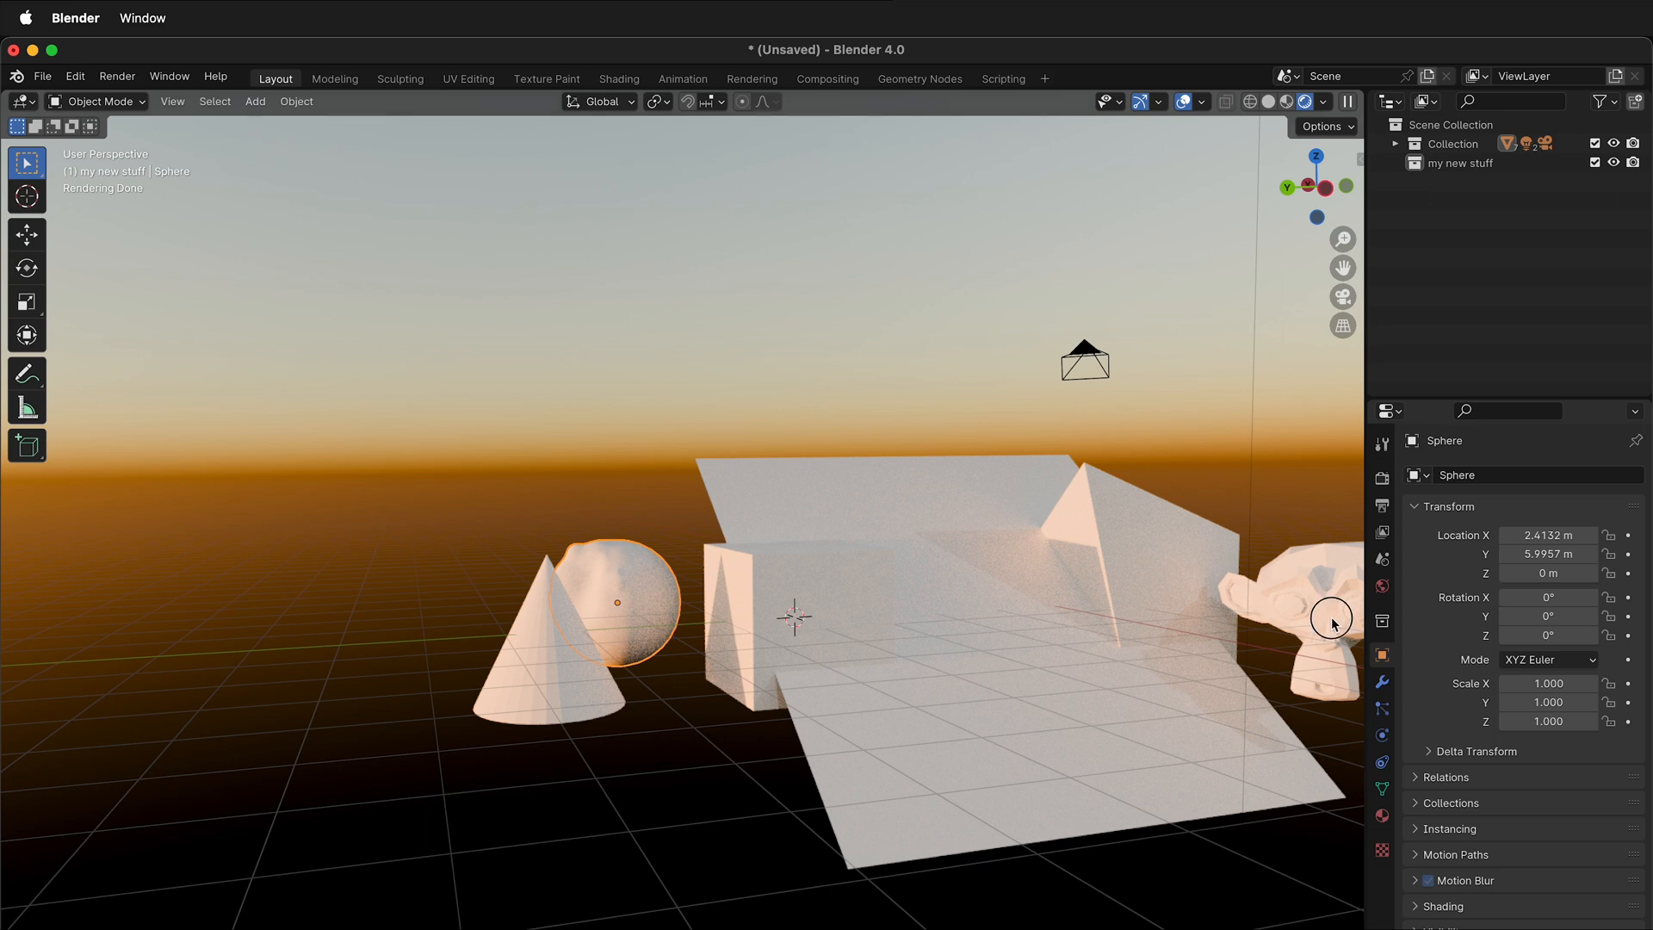
pyautogui.click(1163, 556)
pyautogui.click(754, 603)
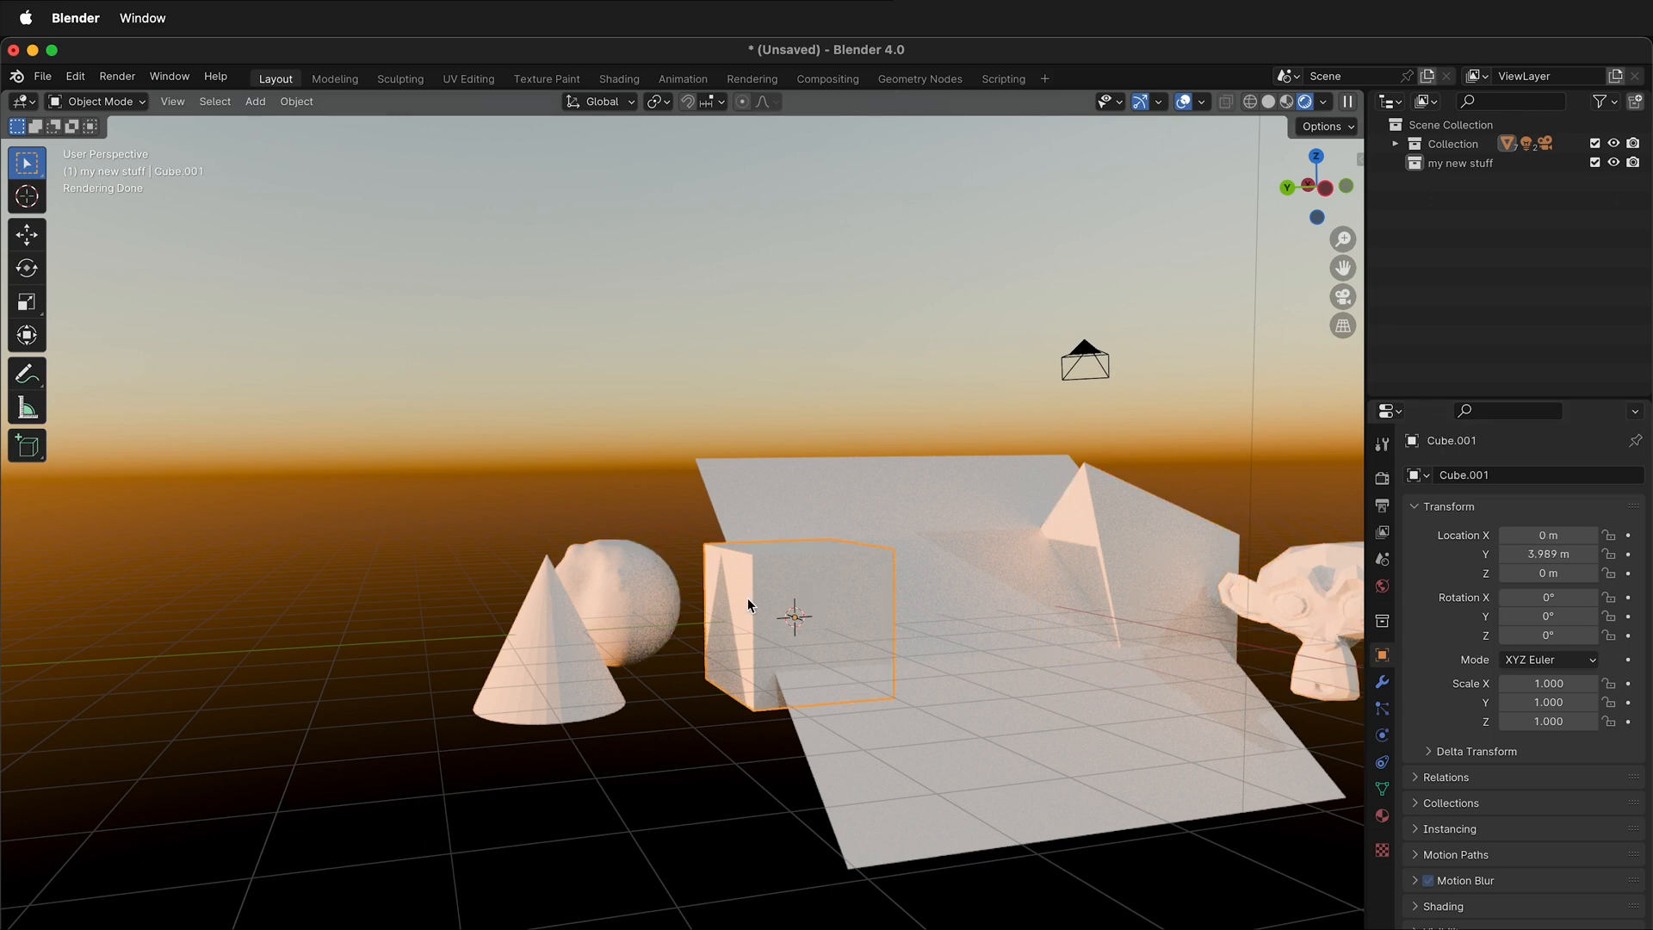
pyautogui.click(516, 700)
pyautogui.click(625, 587)
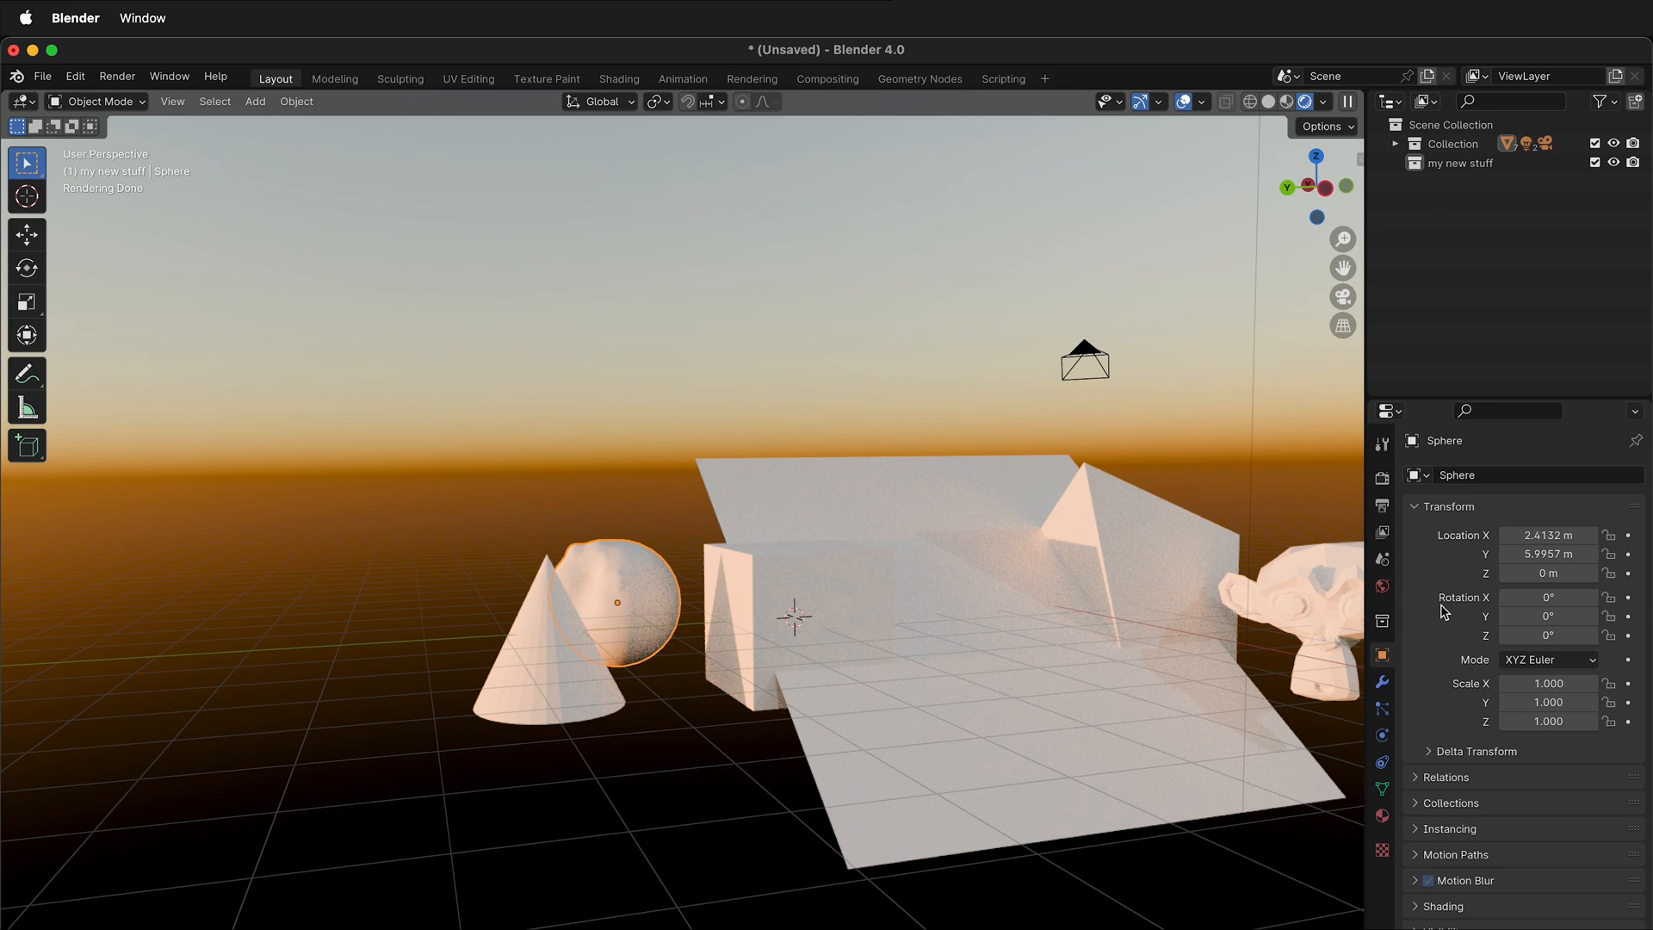
# Show the scene in Solid shading and add a Subdivision Surface modifier to the monkey head.
pyautogui.click(1382, 682)
pyautogui.click(1269, 102)
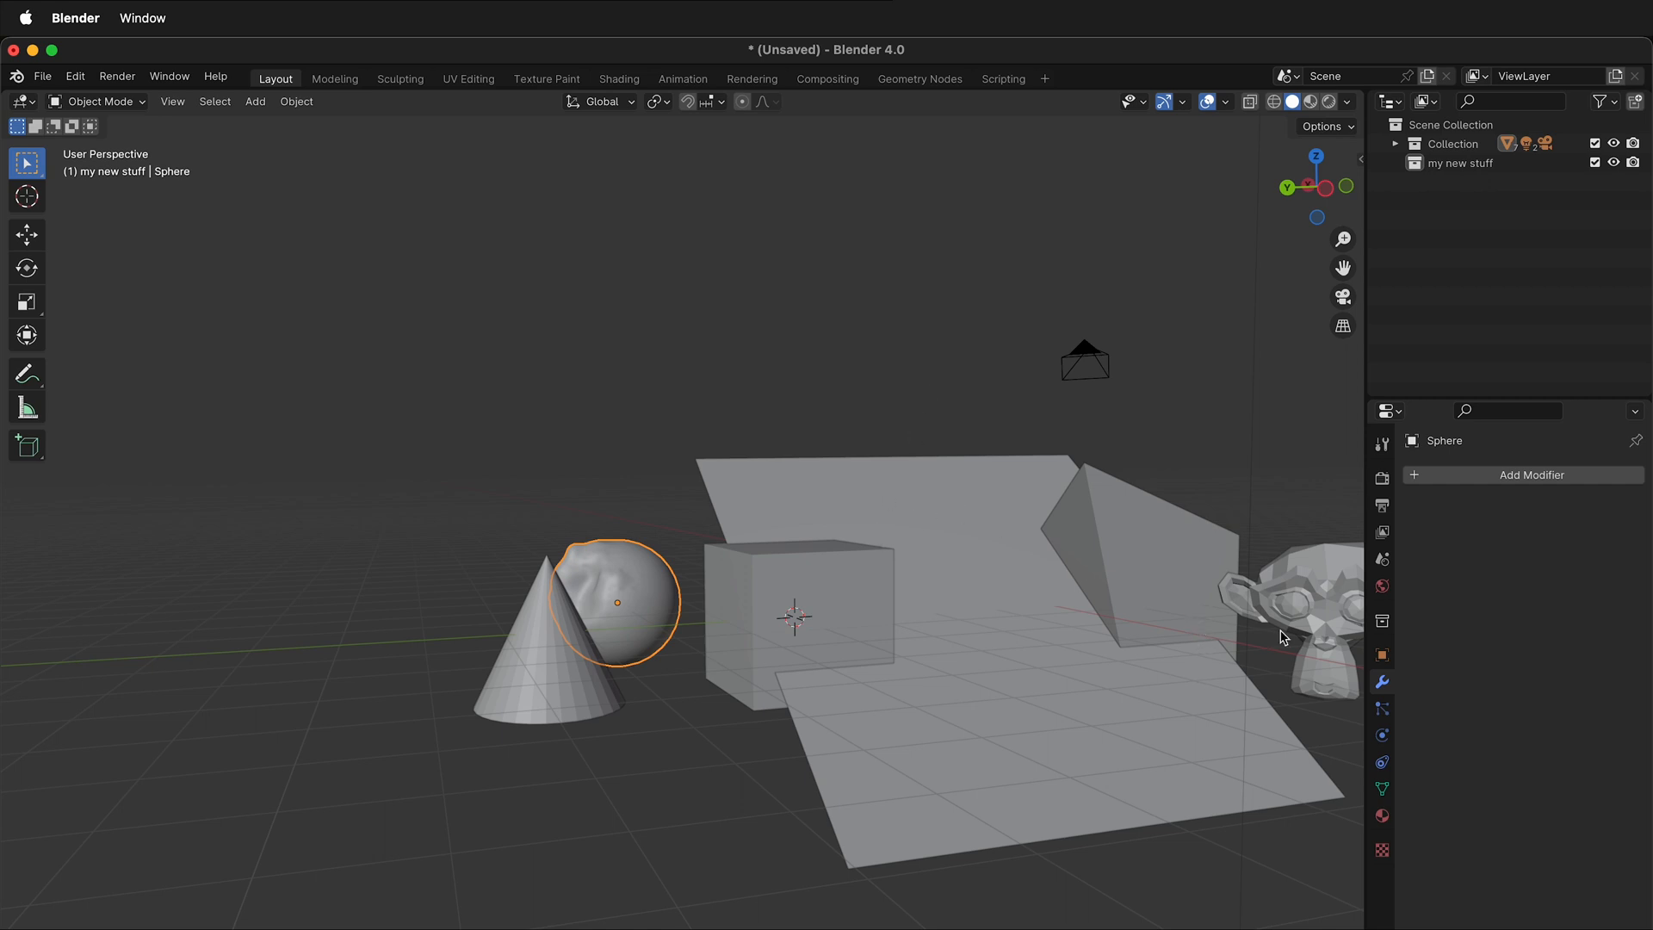
pyautogui.click(1301, 606)
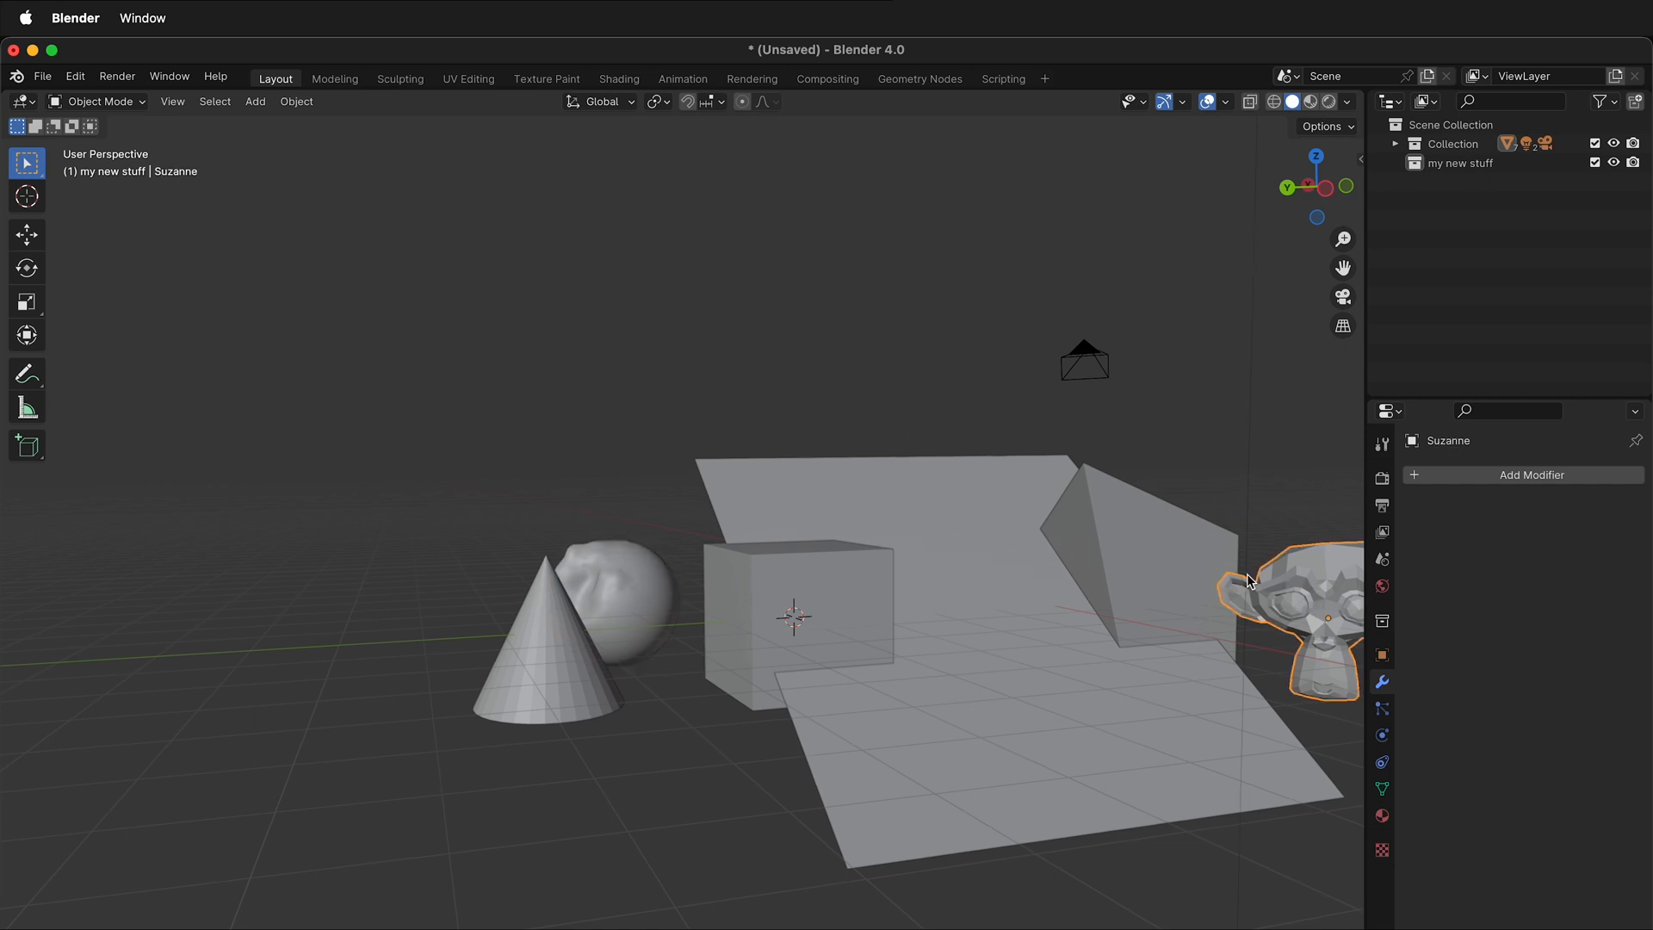
pyautogui.keyDown('shift'); pyautogui.moveTo(1229, 575); pyautogui.dragTo(874, 590, button='middle'); pyautogui.keyUp('shift')
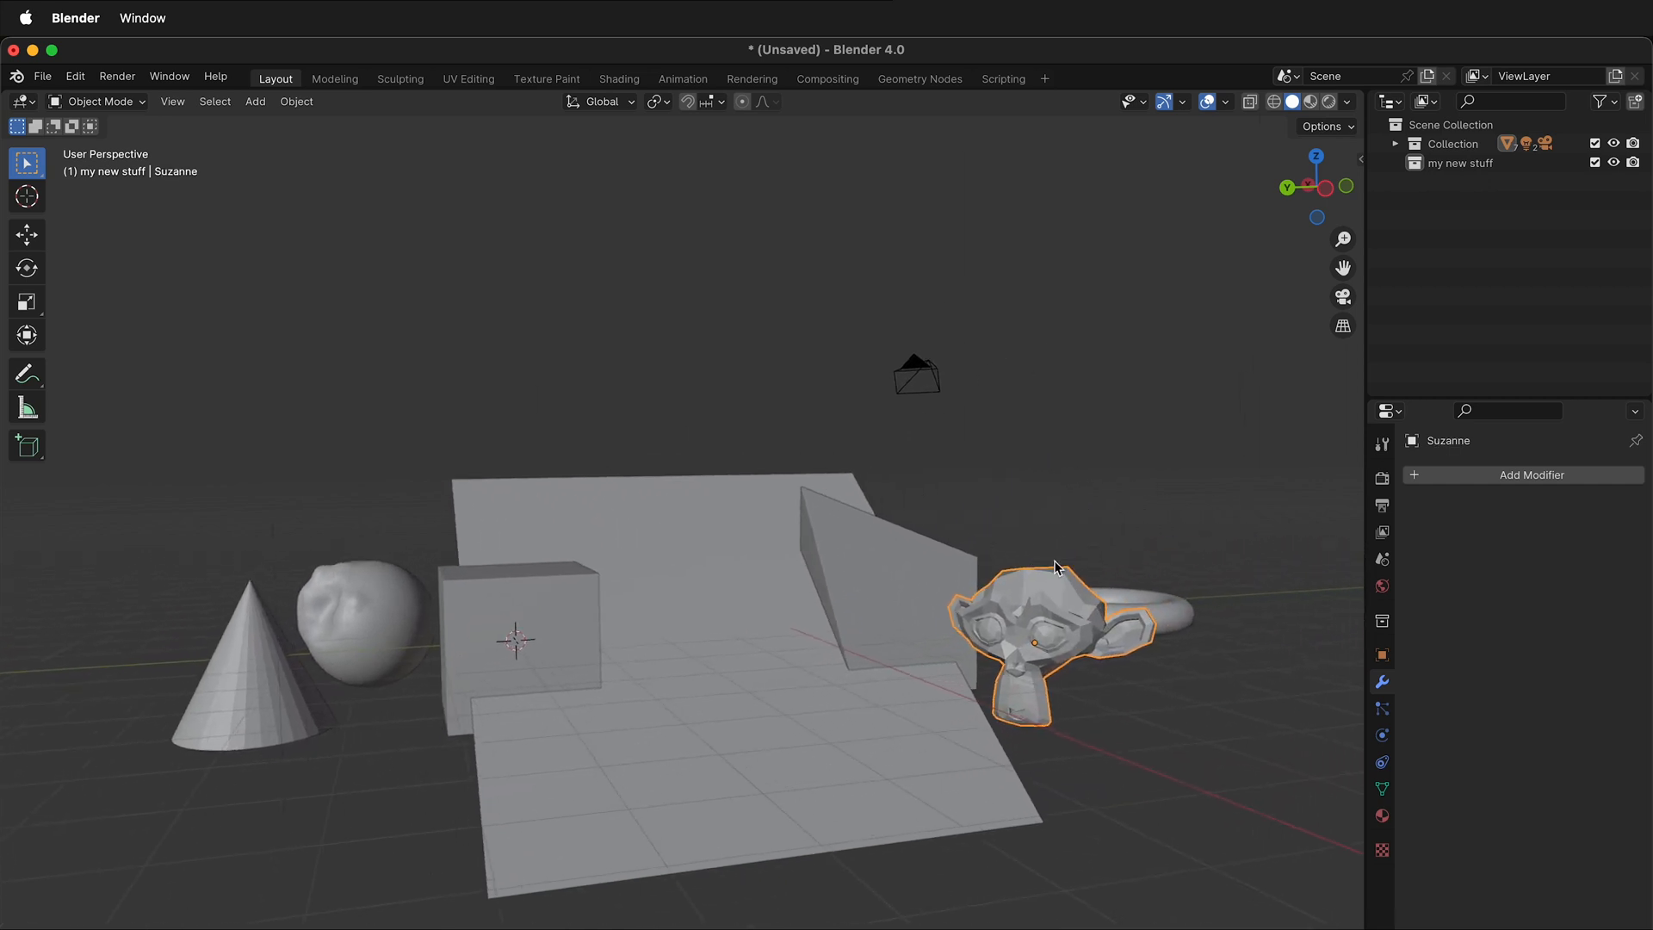
pyautogui.click(1478, 477)
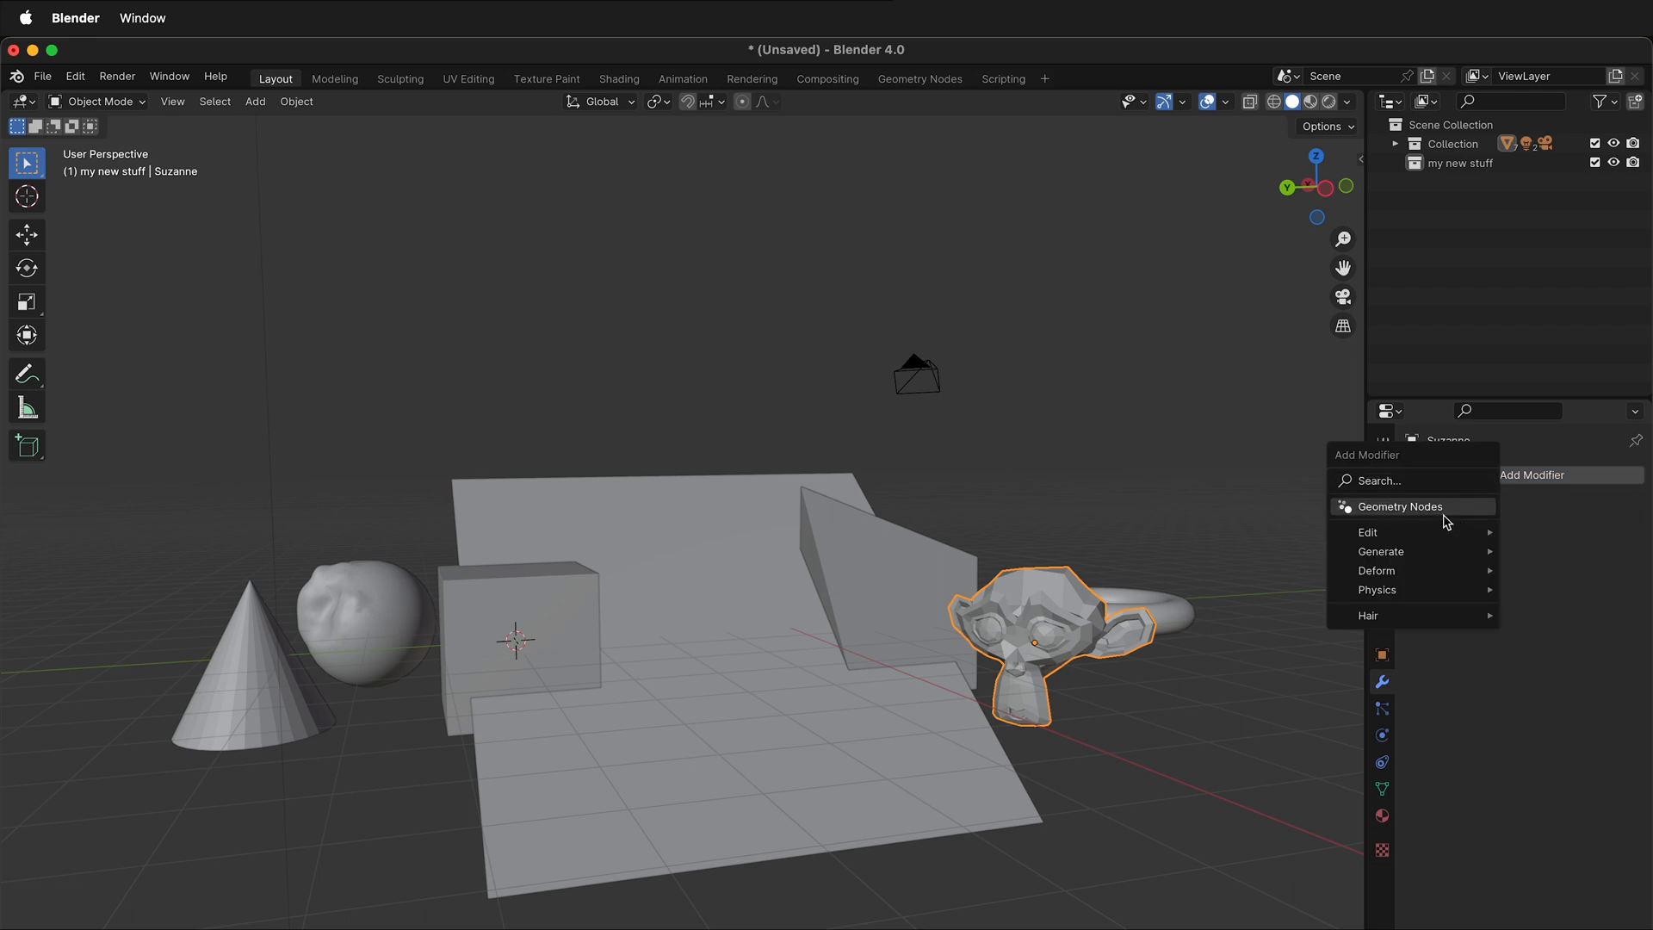
pyautogui.moveTo(1423, 534)
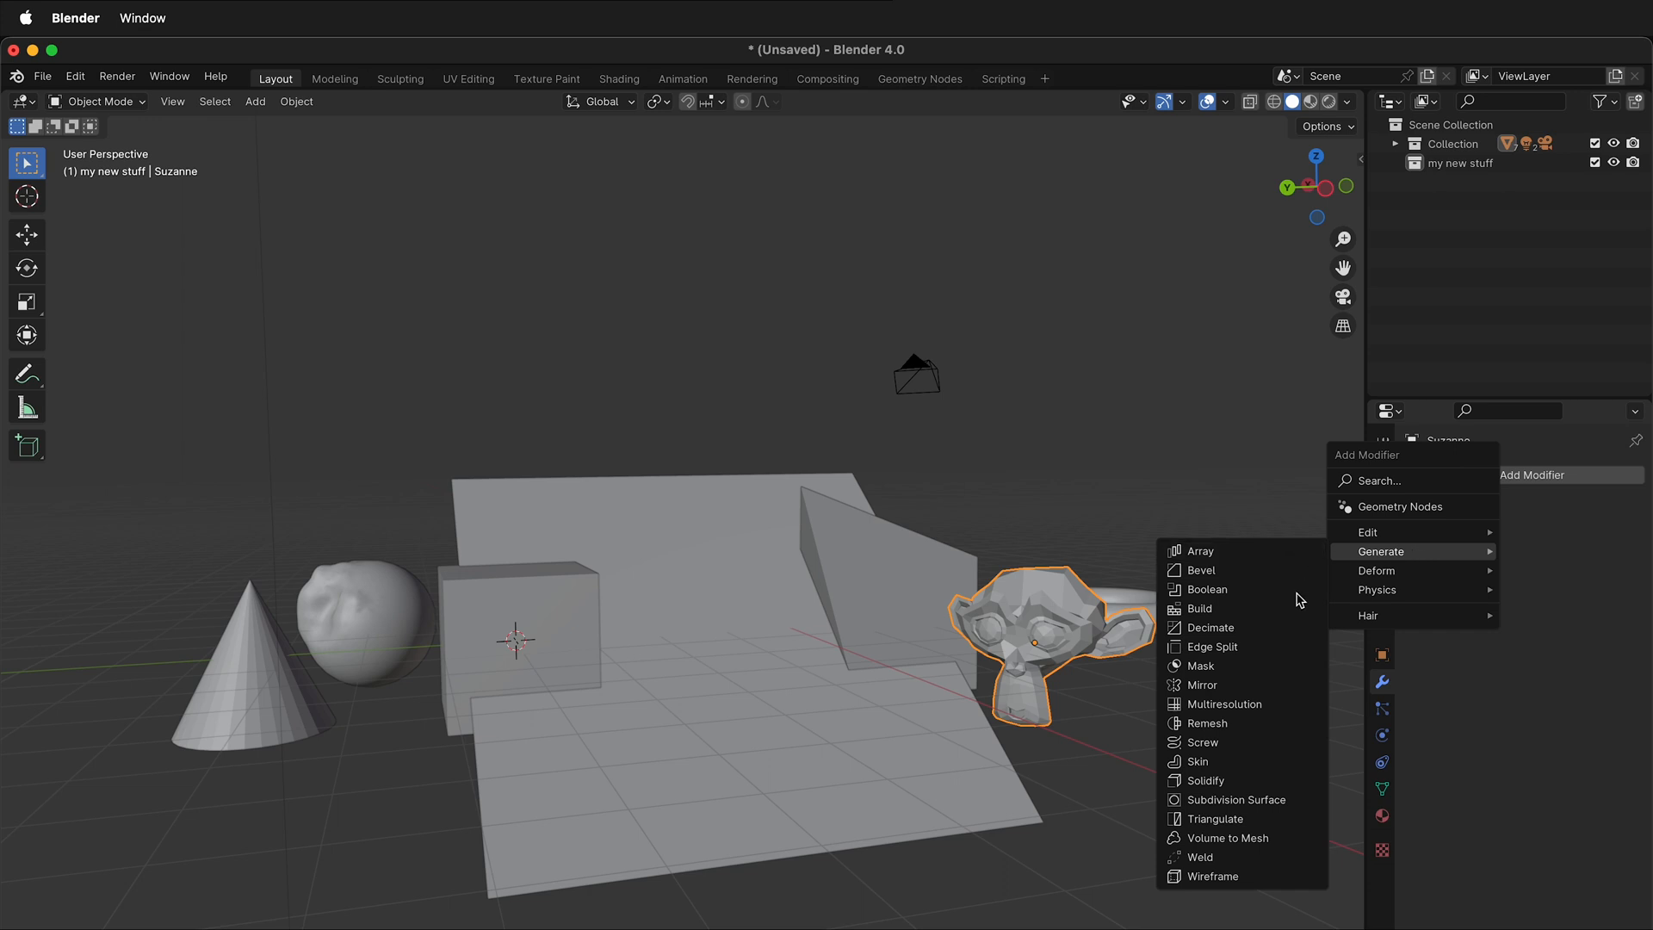
pyautogui.click(1259, 800)
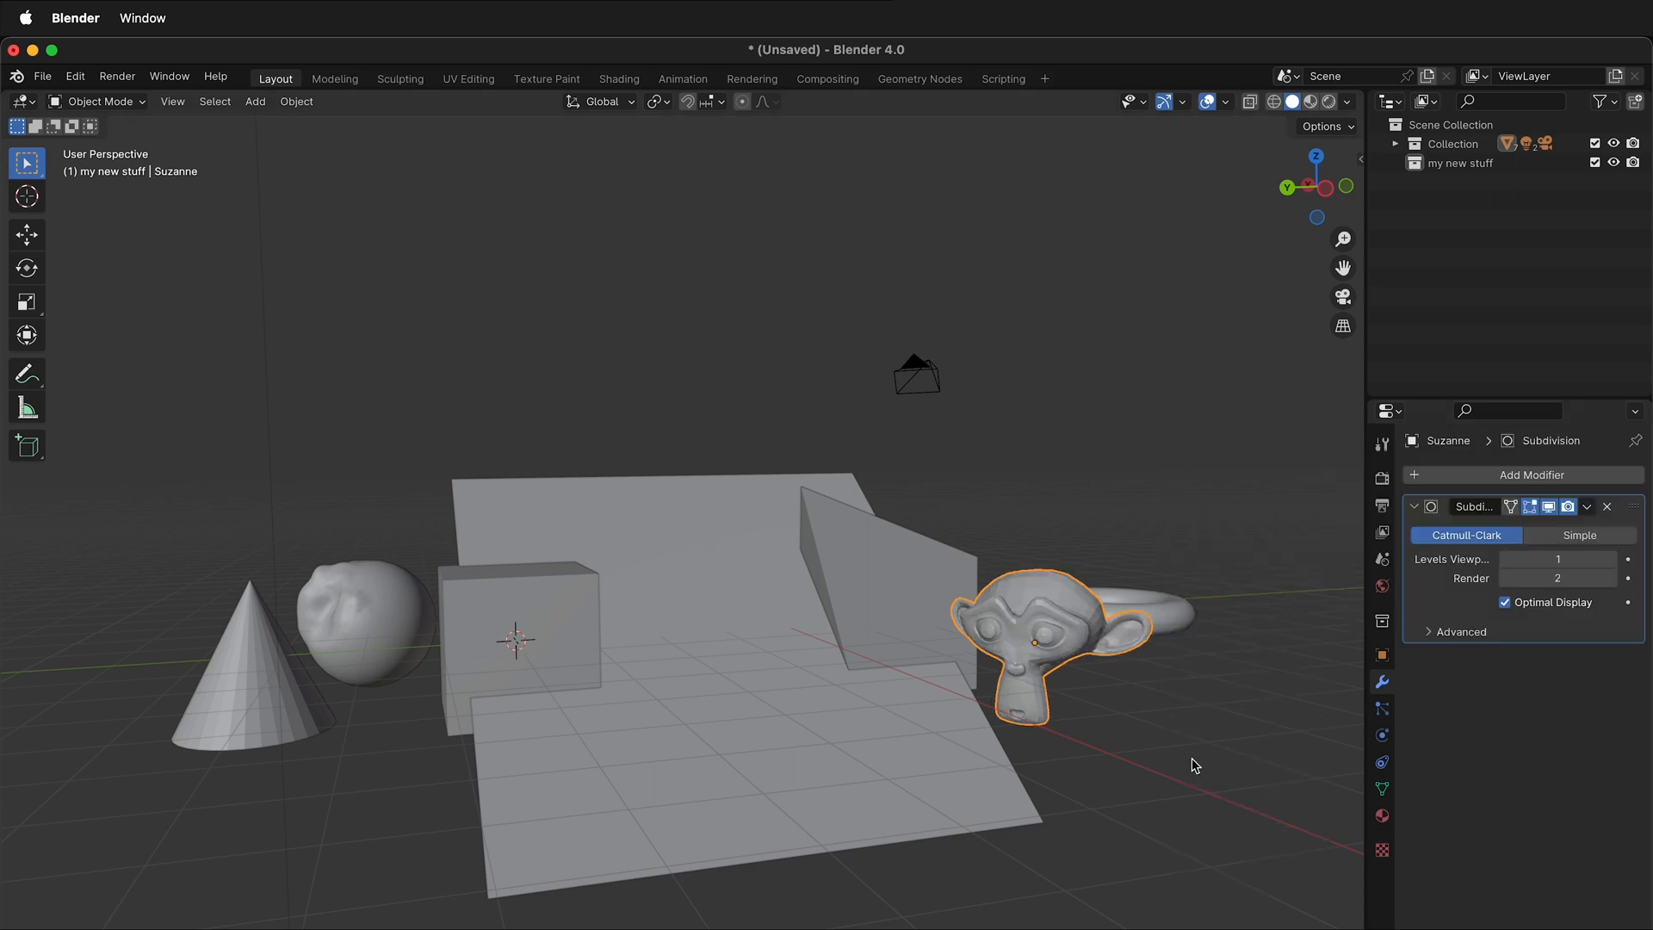
# Set the monkey head's subdivision viewport level to 2 and shade the mesh smooth.
pyautogui.scroll(2, 1045, 622)
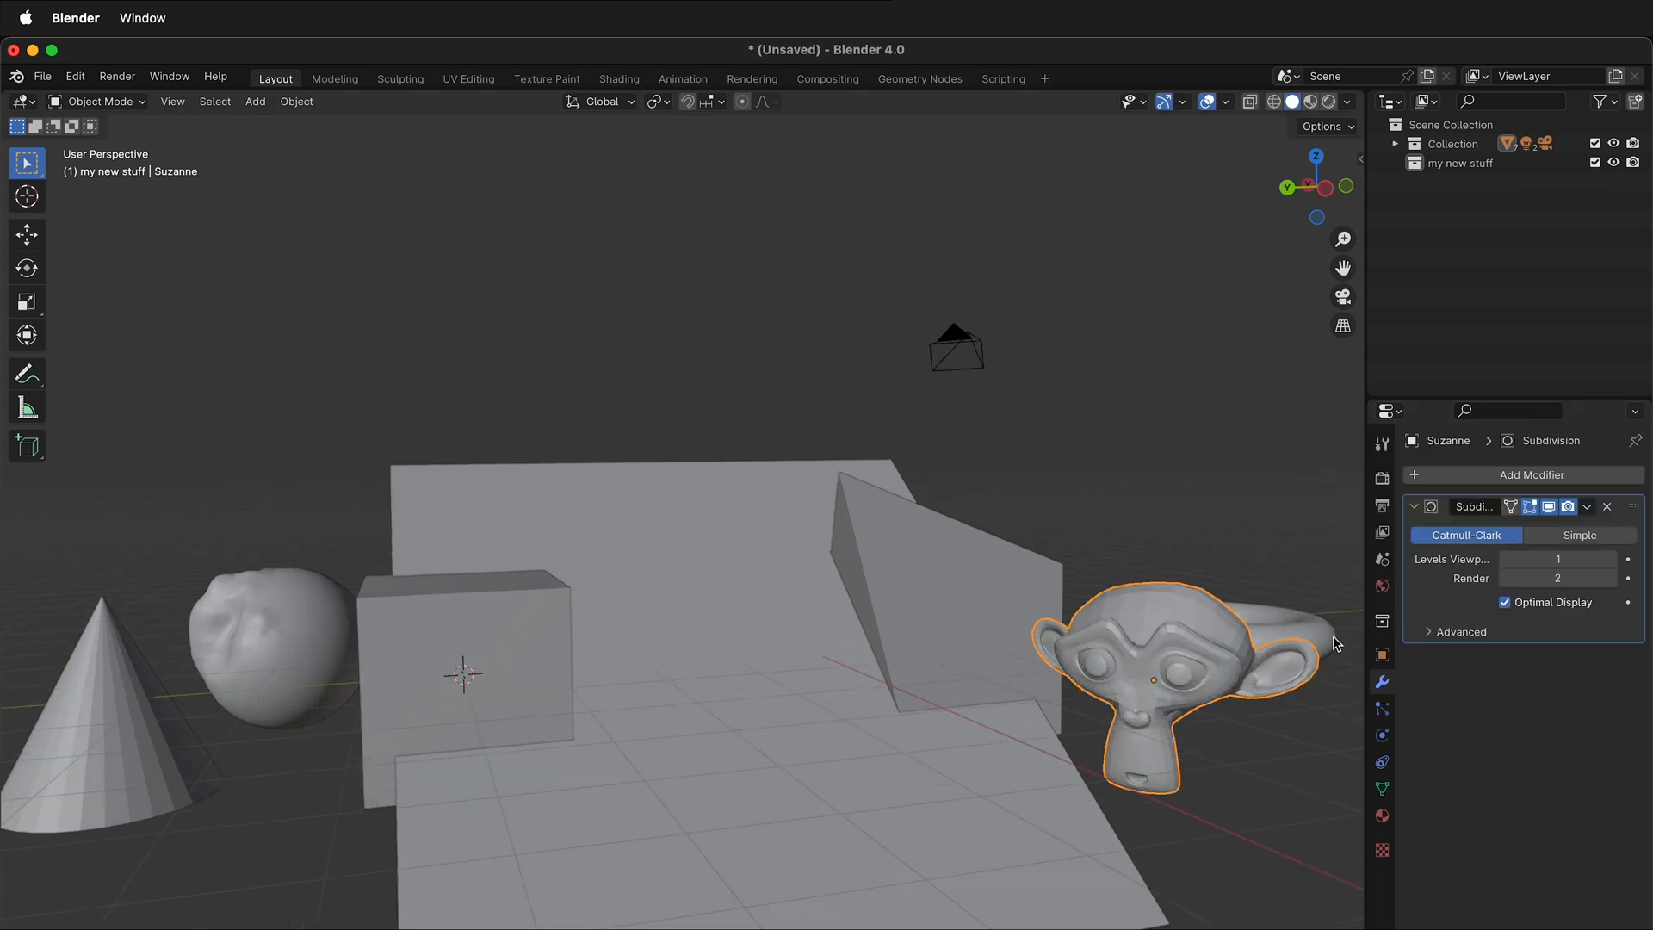
pyautogui.keyDown('shift'); pyautogui.hscroll(5, 1336, 654); pyautogui.keyUp('shift')
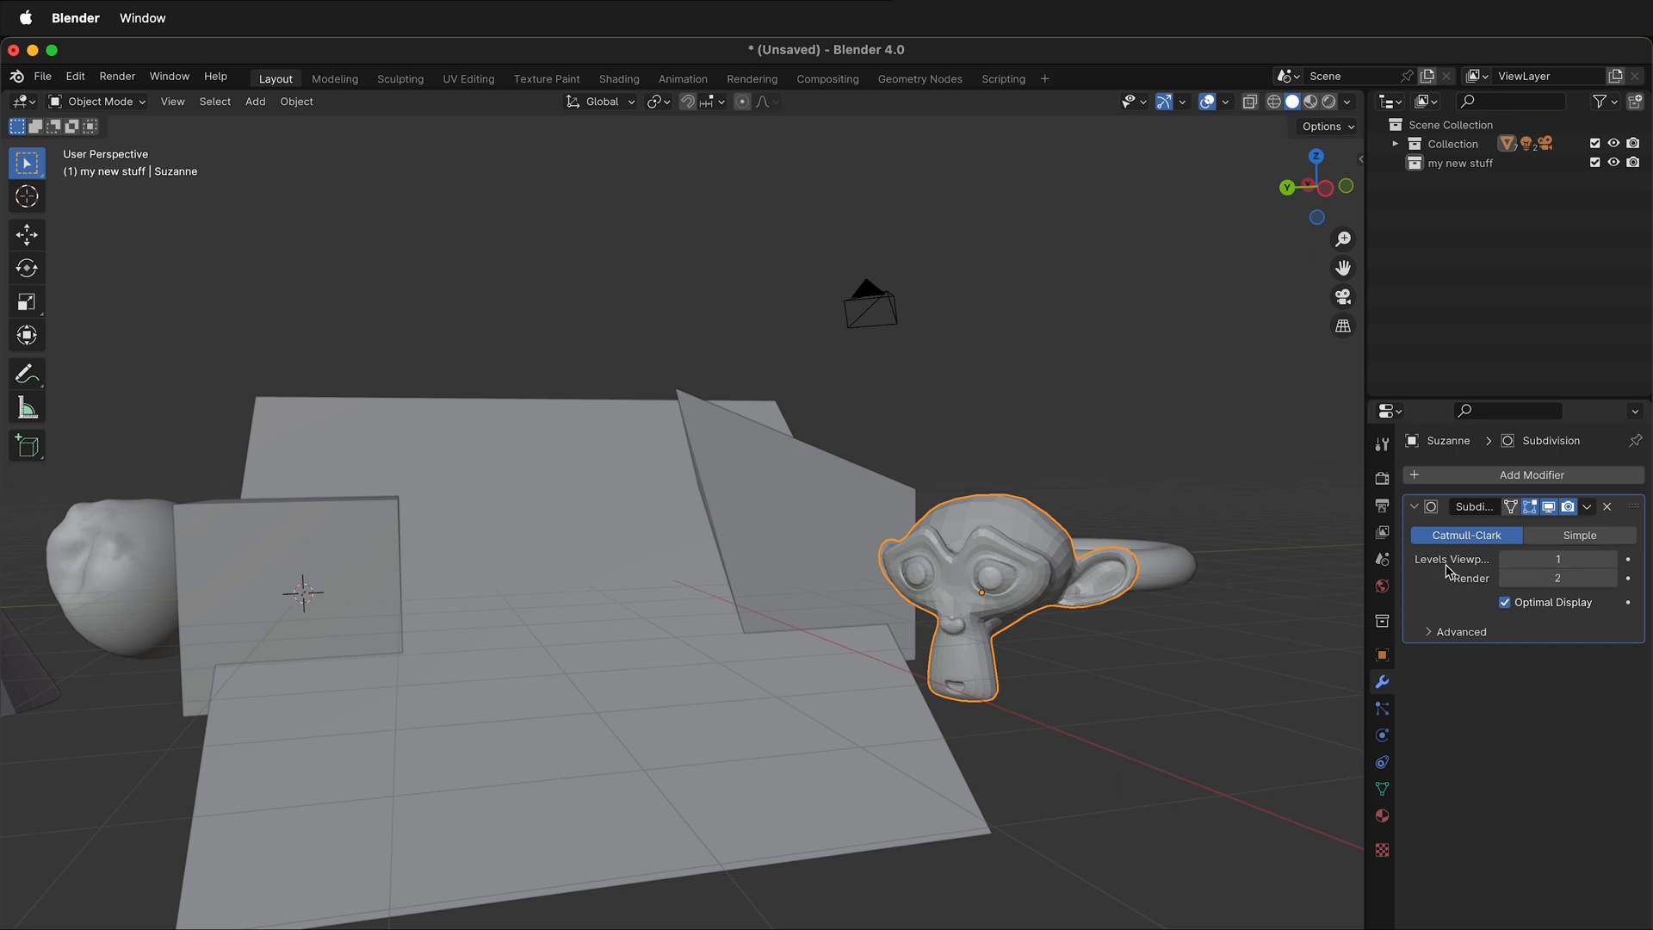
pyautogui.click(1612, 559)
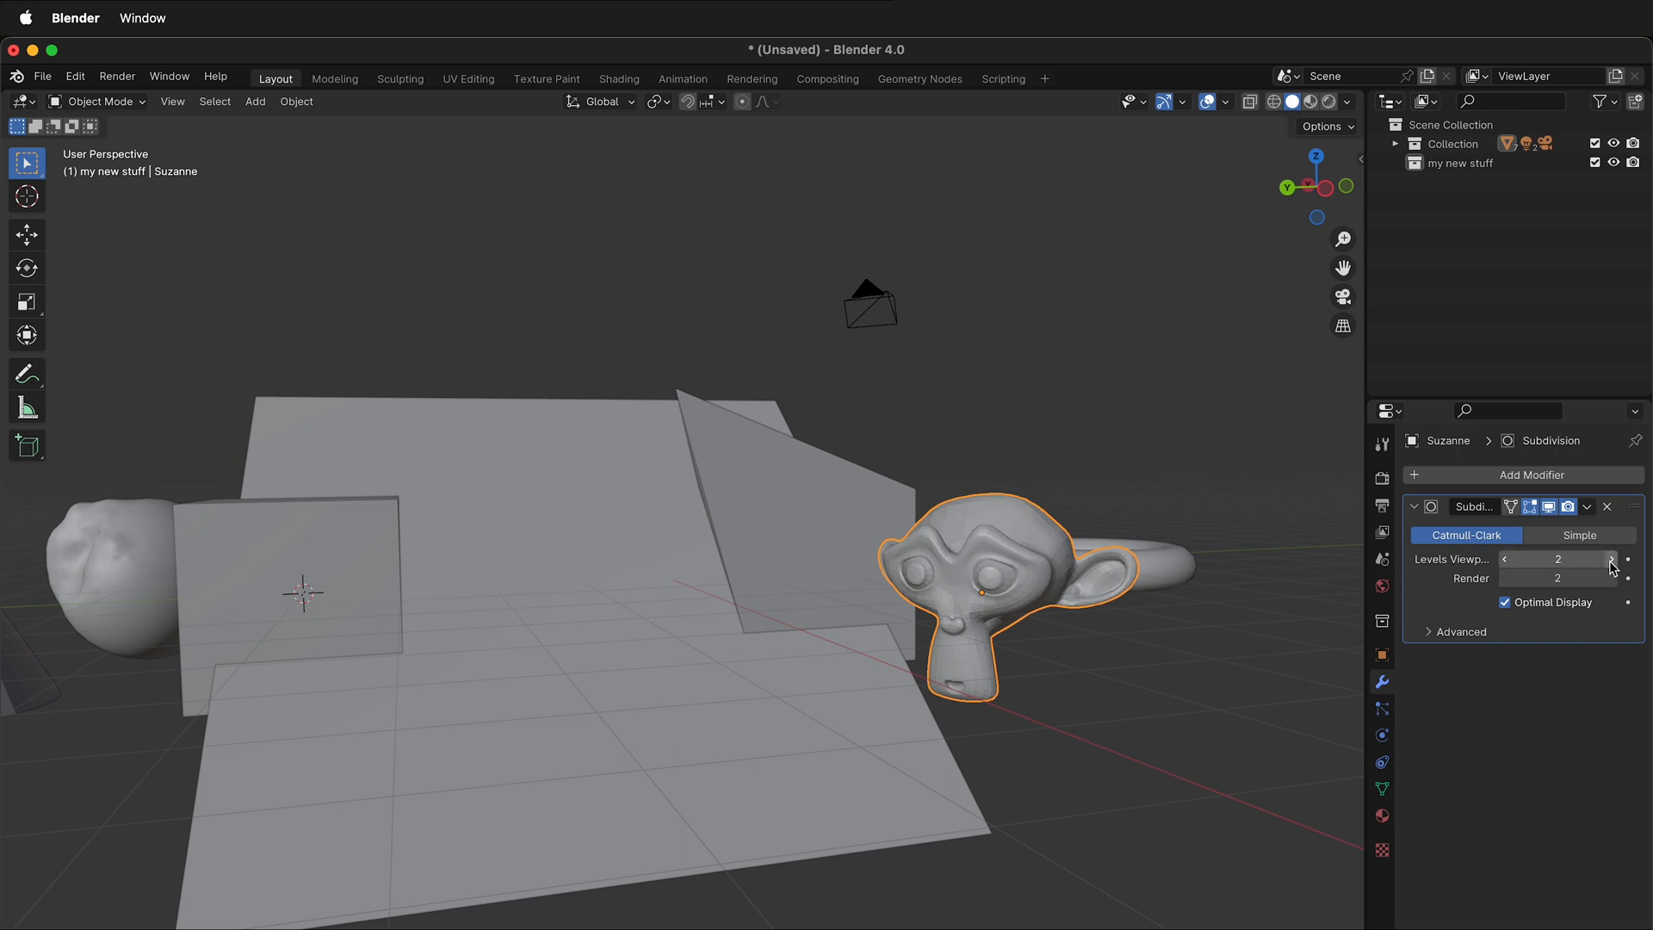
pyautogui.scroll(4, 1042, 571)
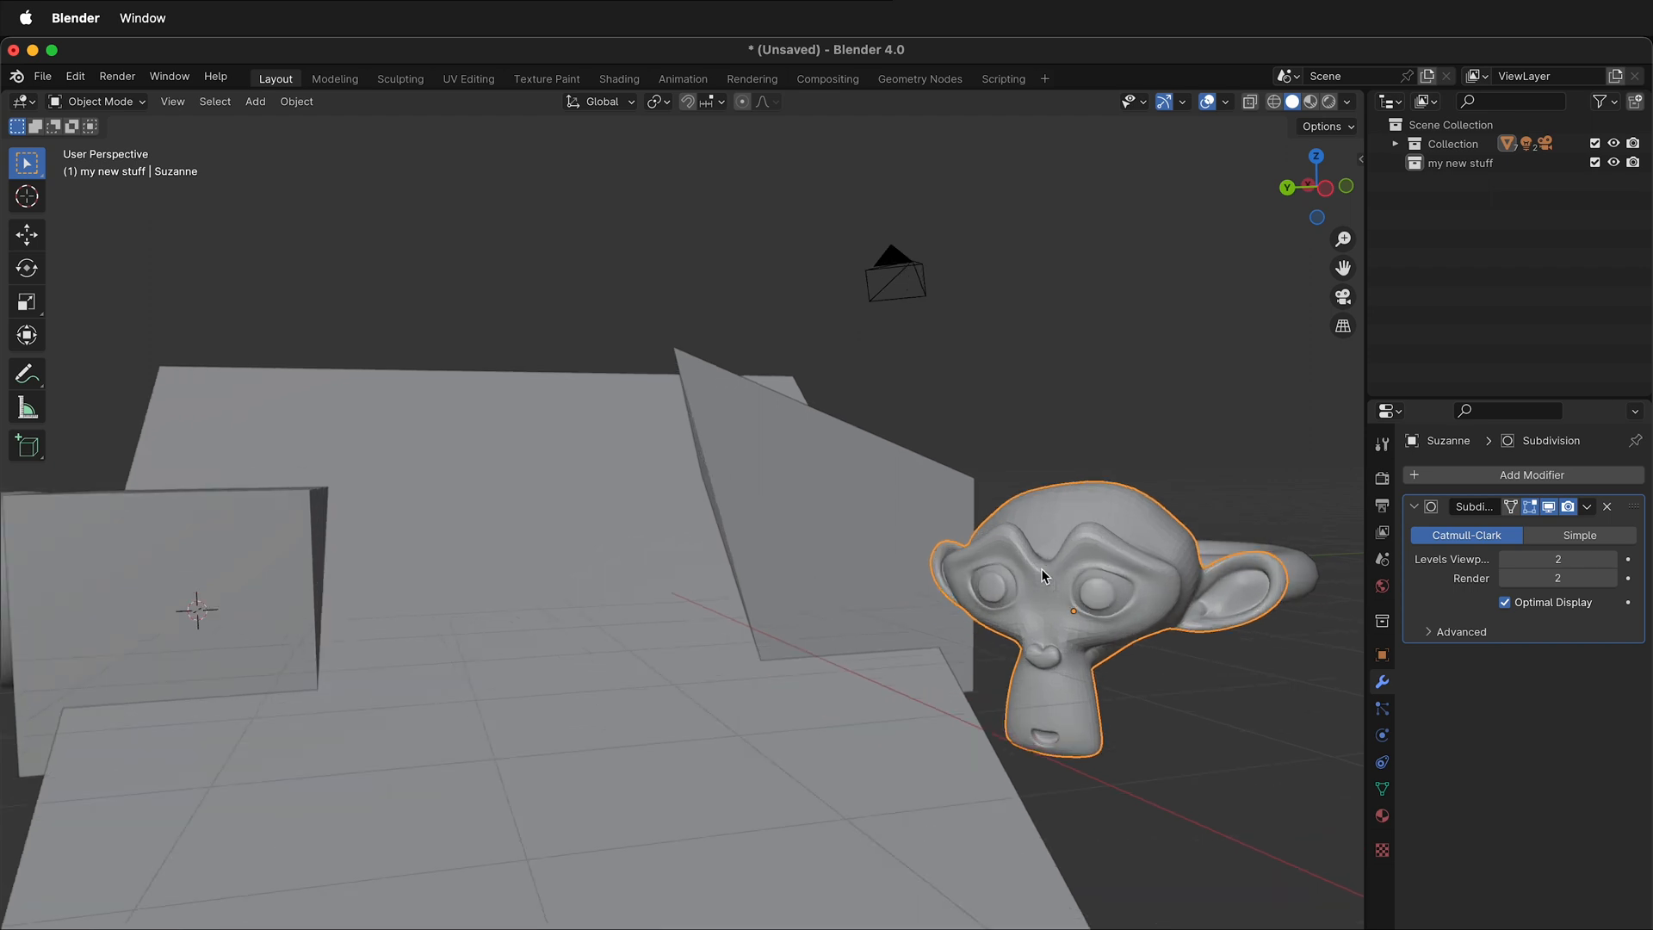
pyautogui.rightClick(1149, 572)
pyautogui.click(1146, 568)
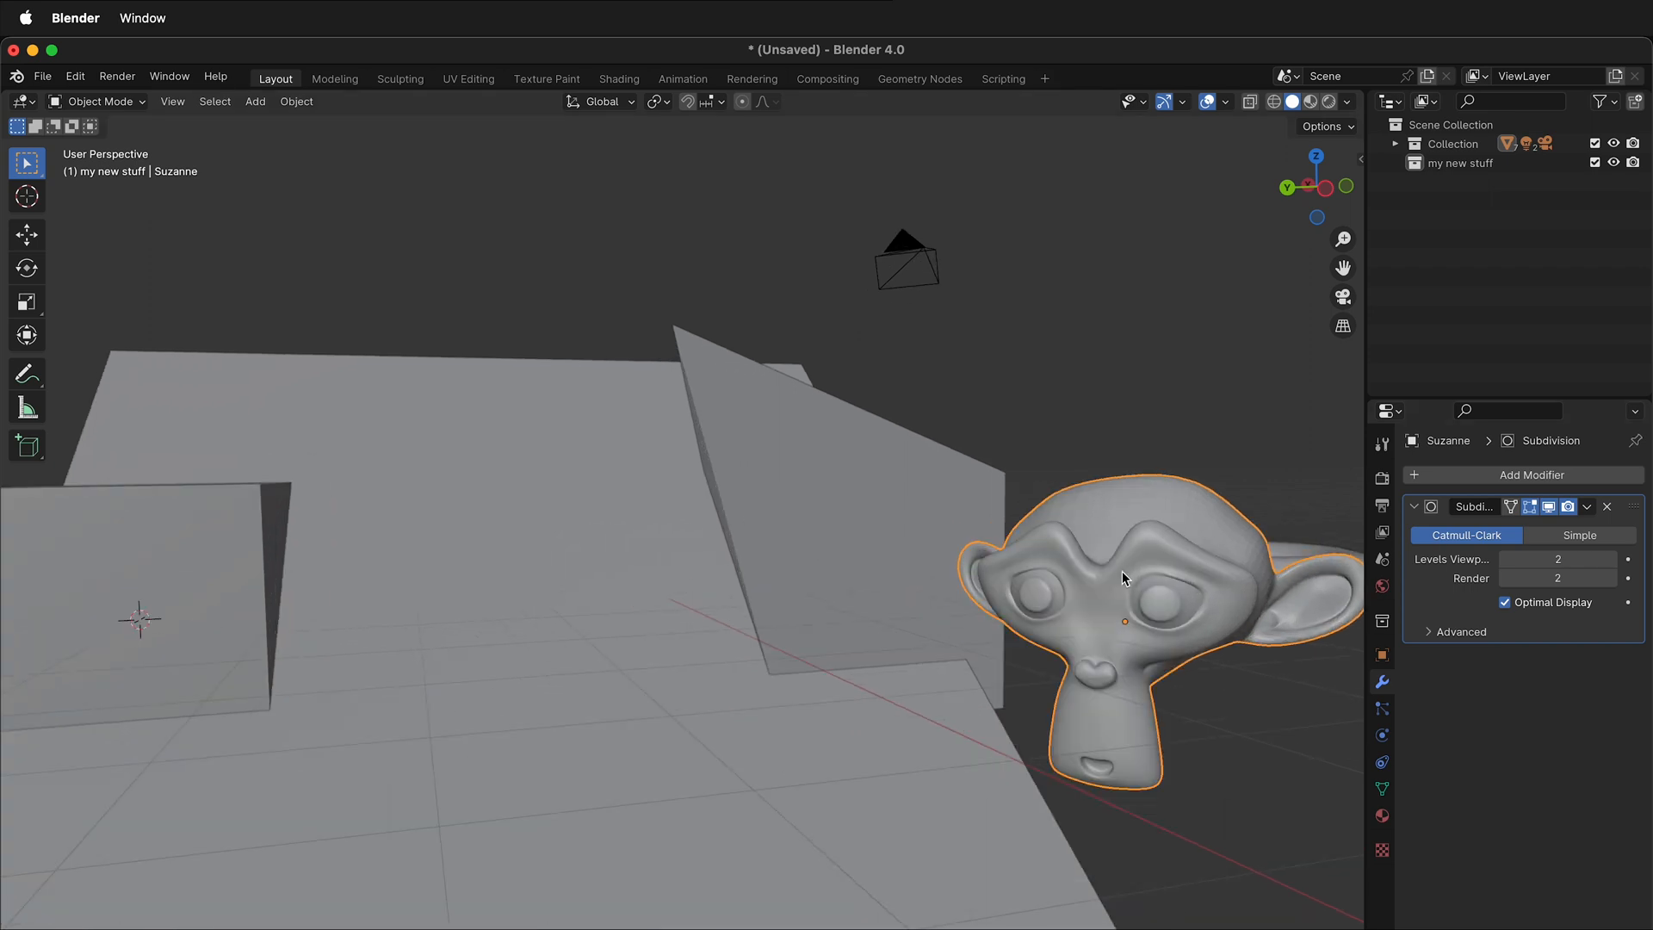
pyautogui.keyDown('shift'); pyautogui.moveTo(1085, 751); pyautogui.dragTo(1033, 474, button='middle'); pyautogui.keyUp('shift')
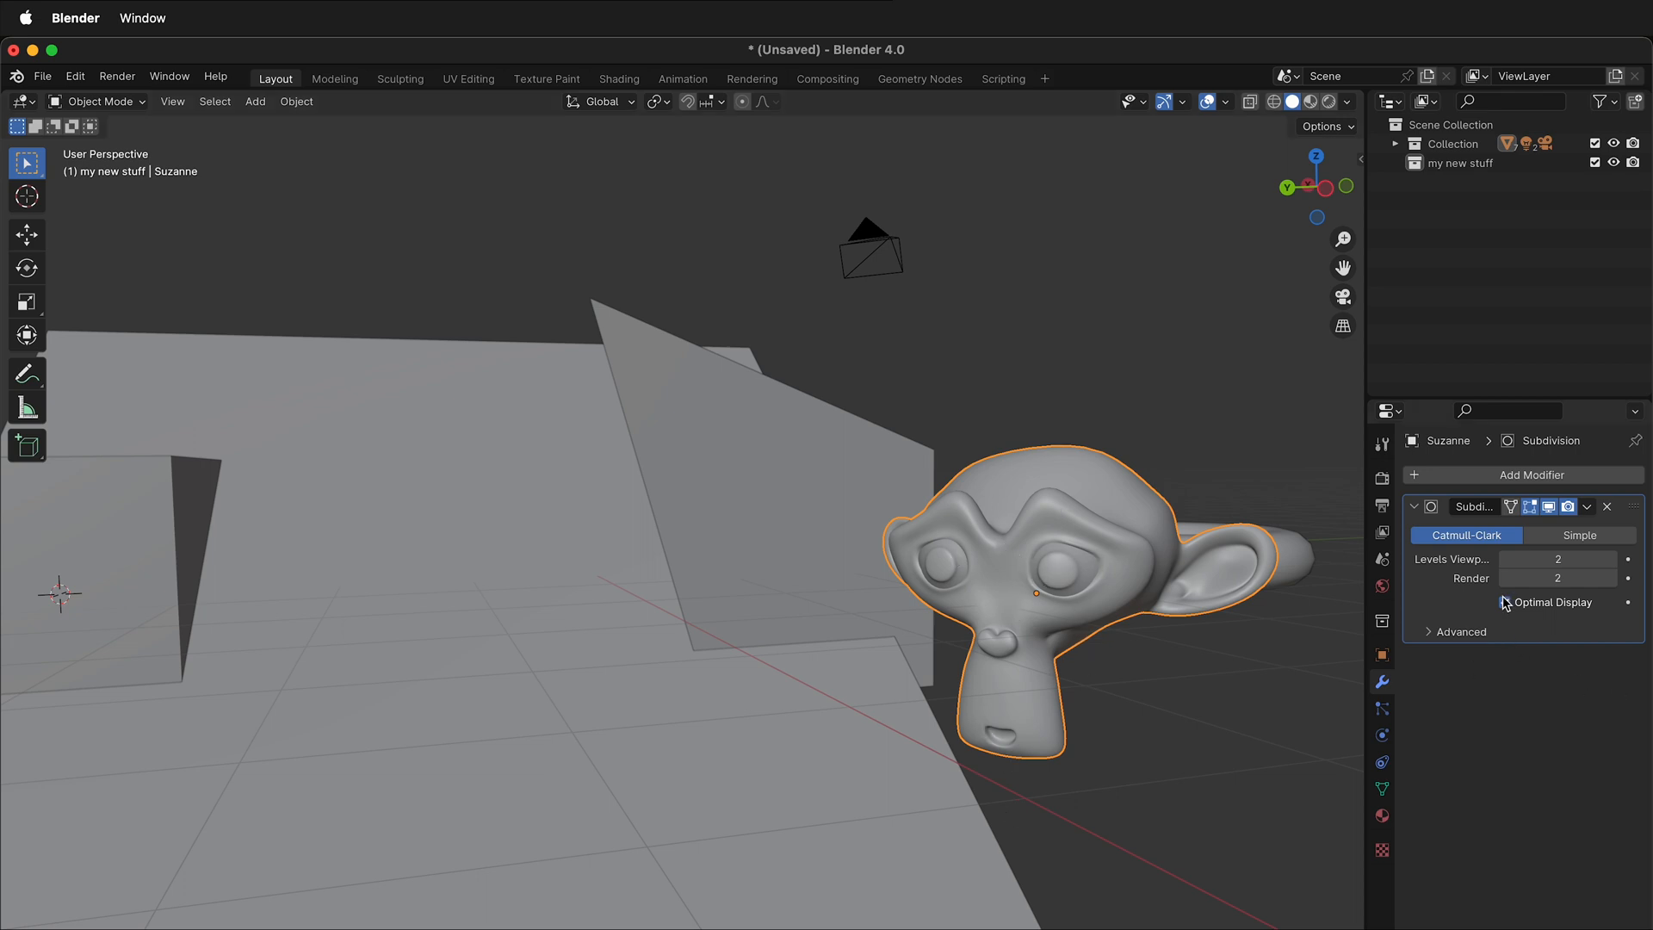
# Turn the Subdivision modifier's viewport display off and on again to compare the monkey head with and without it.
pyautogui.click(1546, 512)
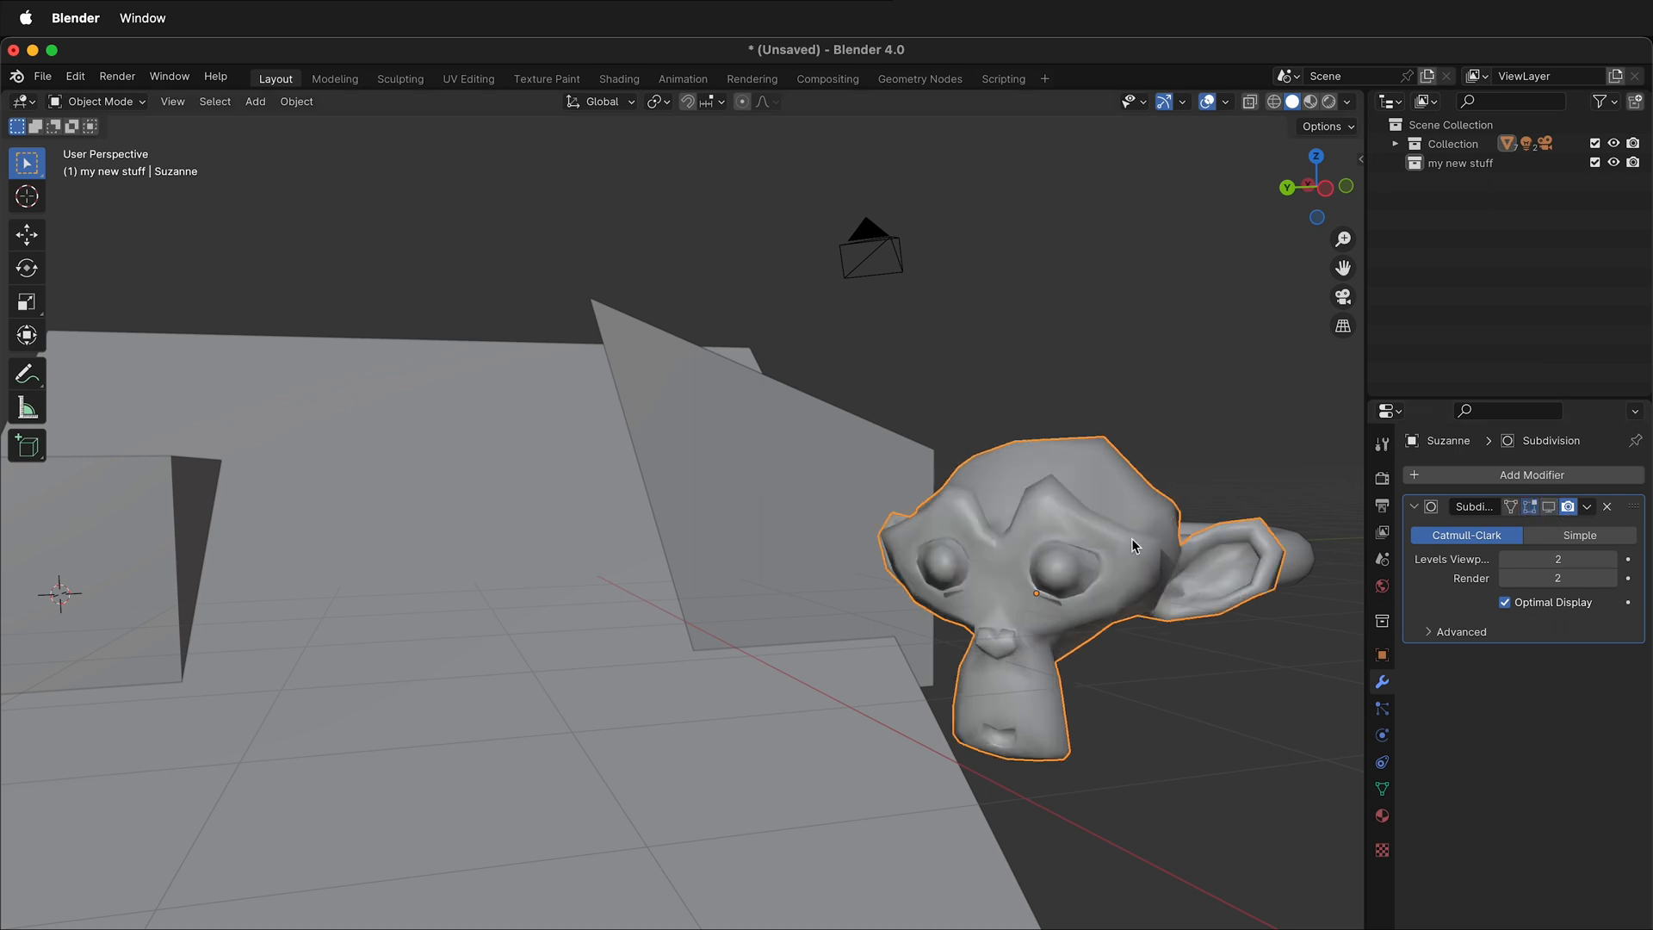
pyautogui.click(1548, 508)
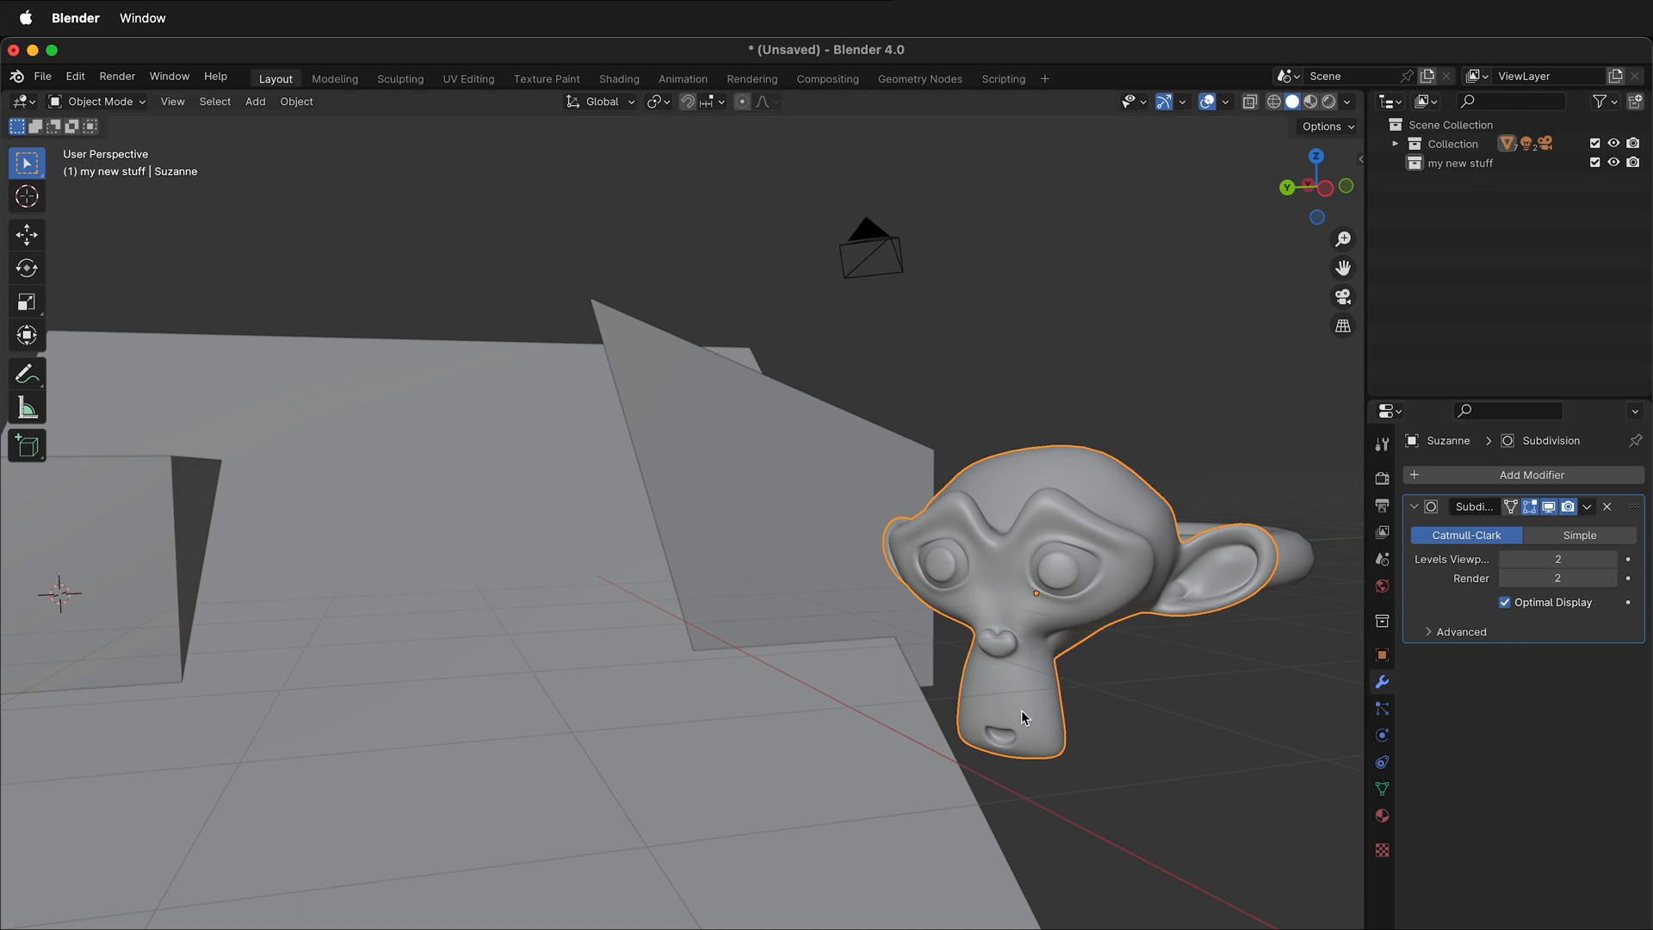
pyautogui.moveTo(1088, 775); pyautogui.dragTo(919, 615, button='middle')
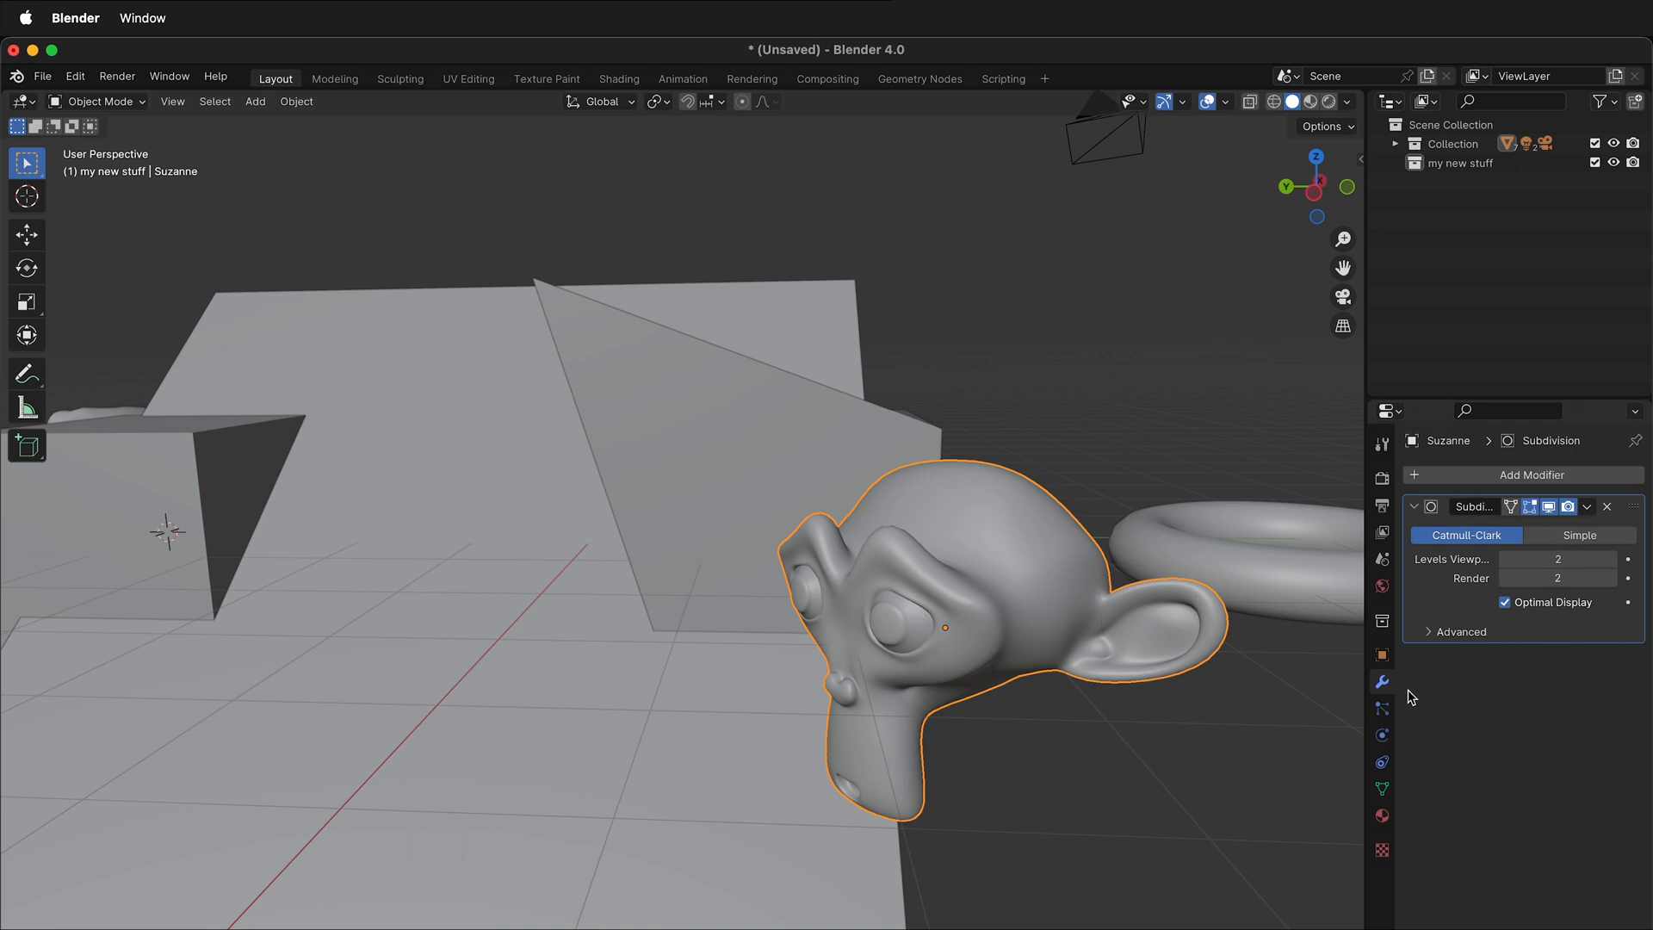
# Browse the Generate and Deform modifier types without adding one, and view the monkey head's particle and physics properties.
pyautogui.click(1514, 473)
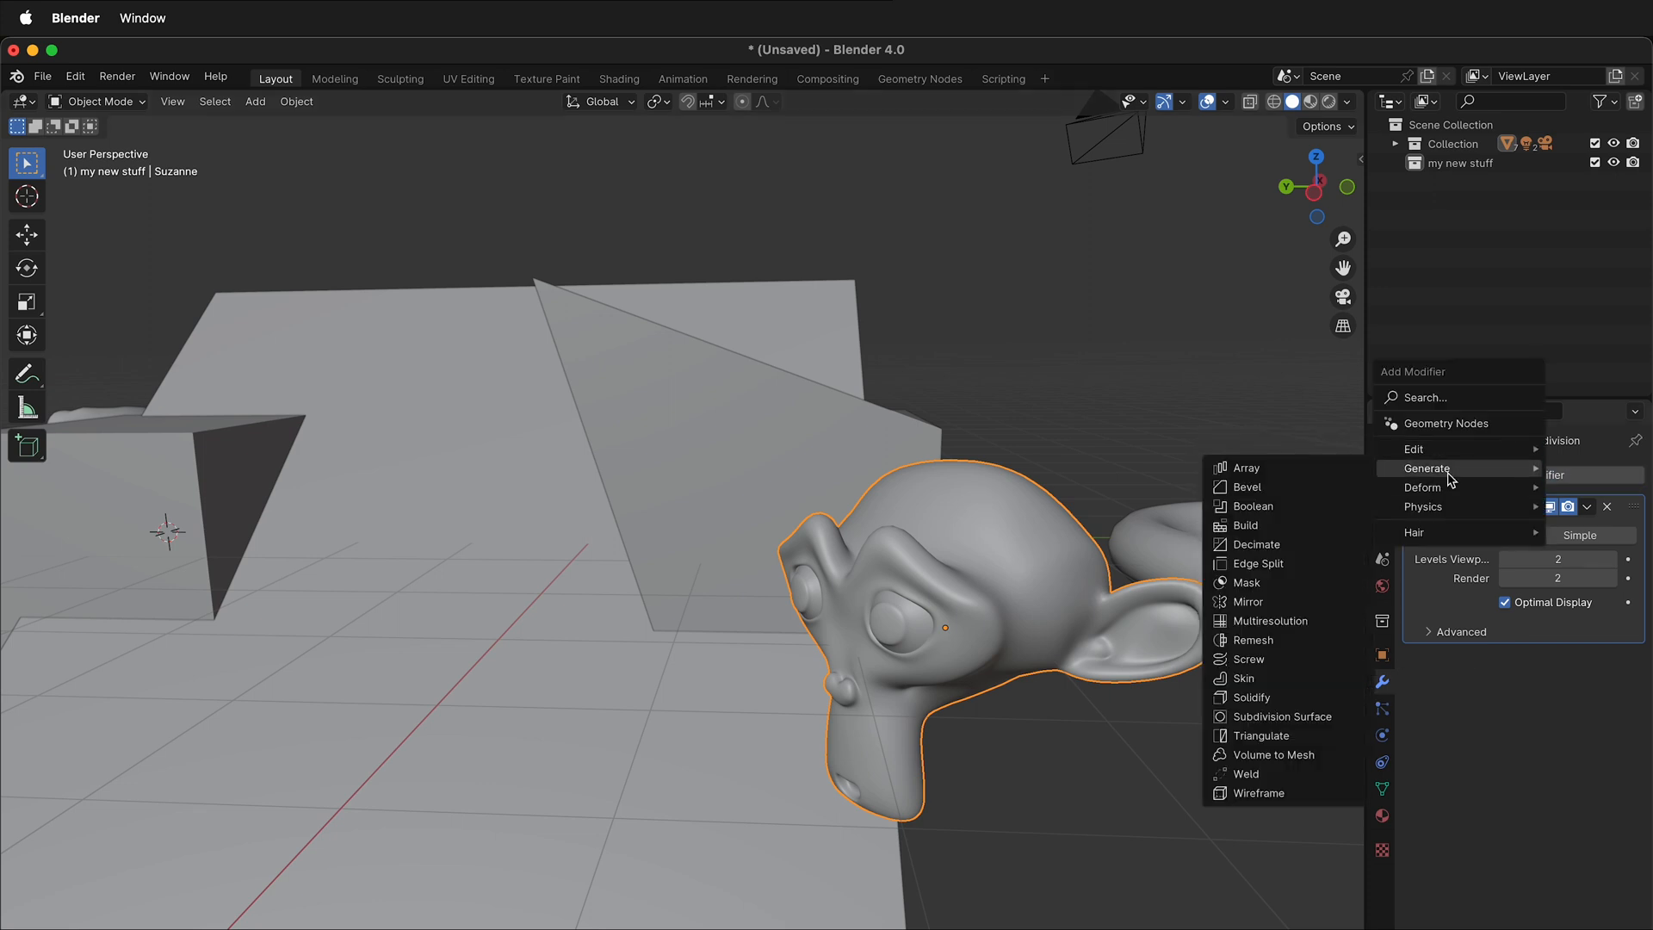
pyautogui.moveTo(1454, 487)
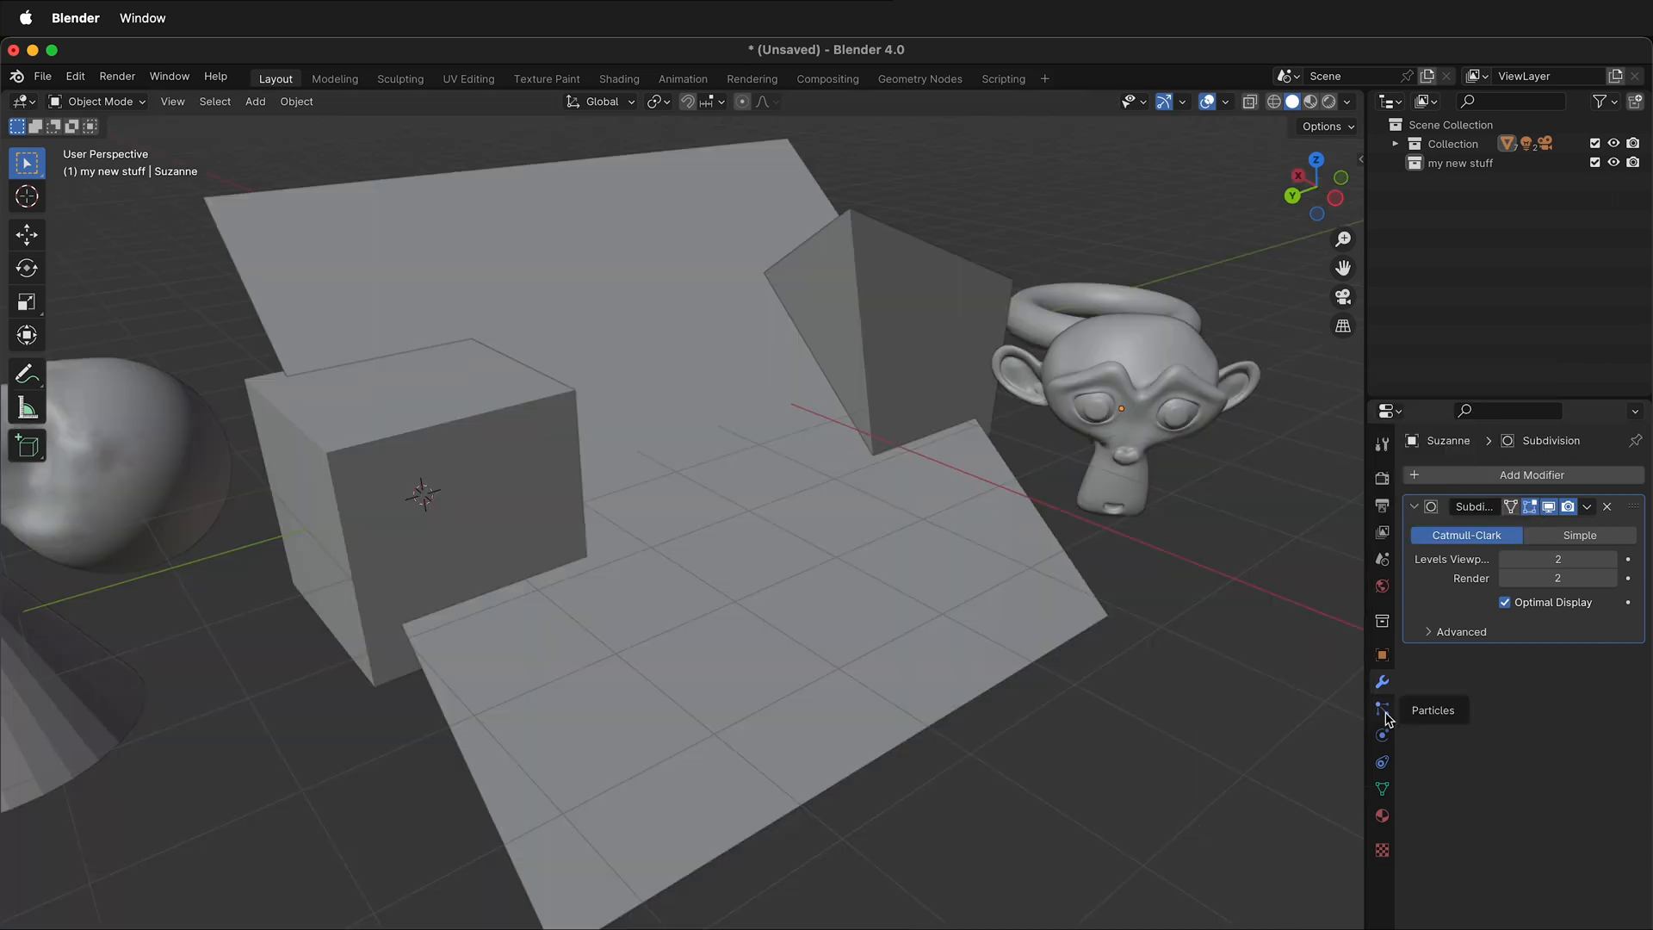
pyautogui.click(1383, 714)
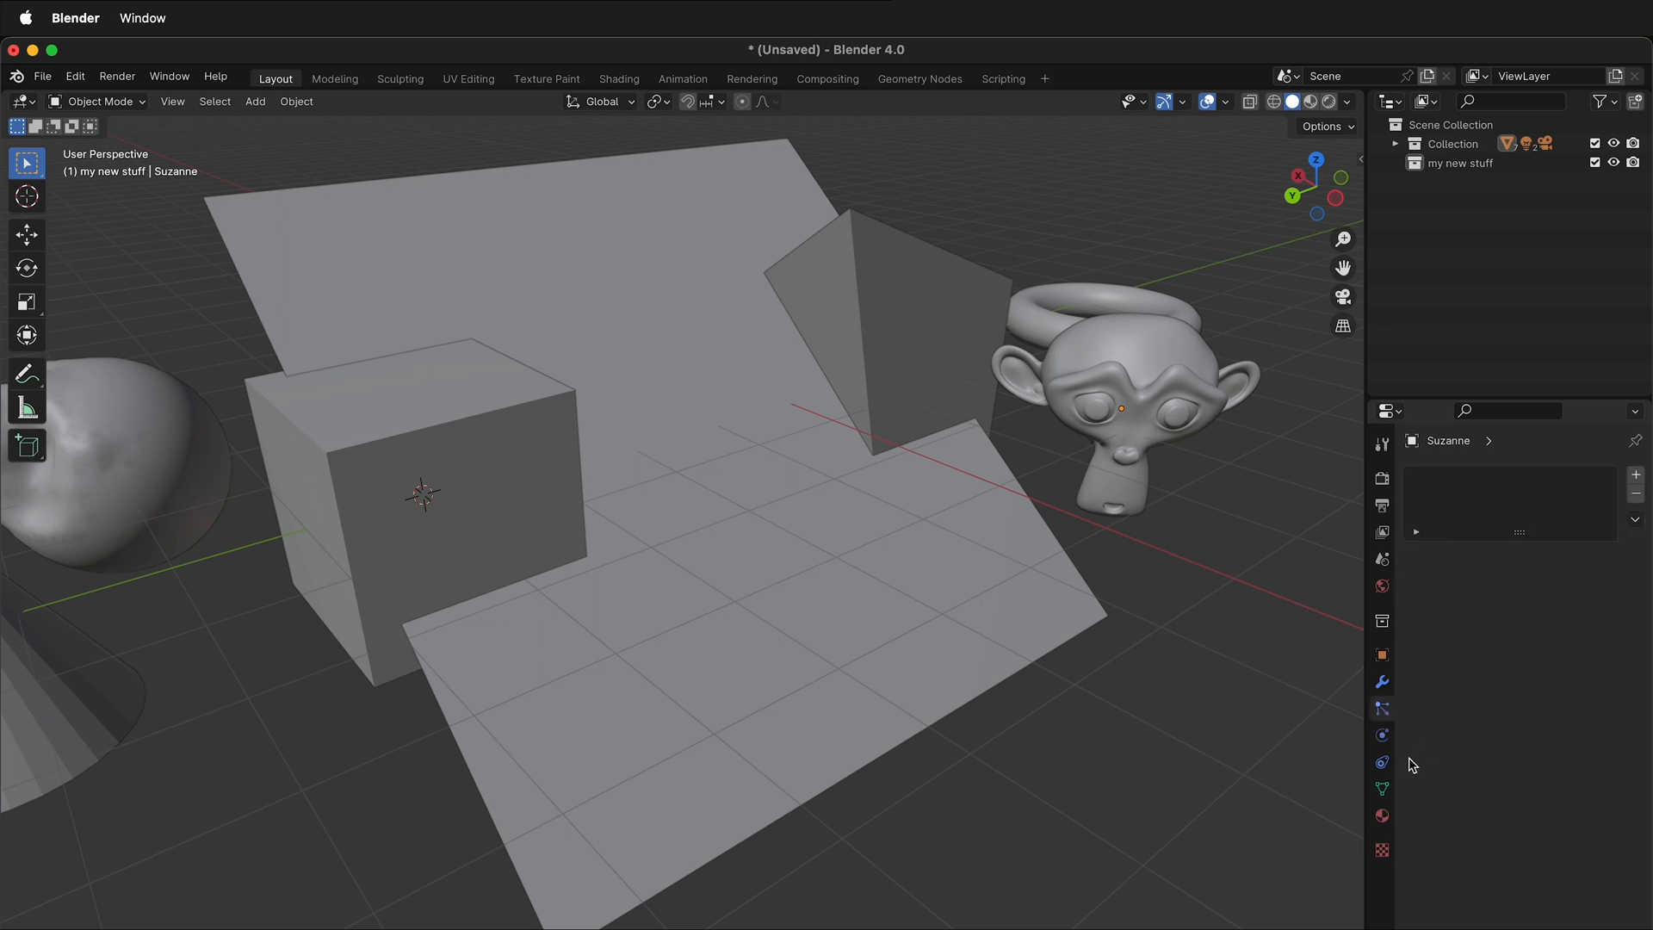
pyautogui.click(1386, 738)
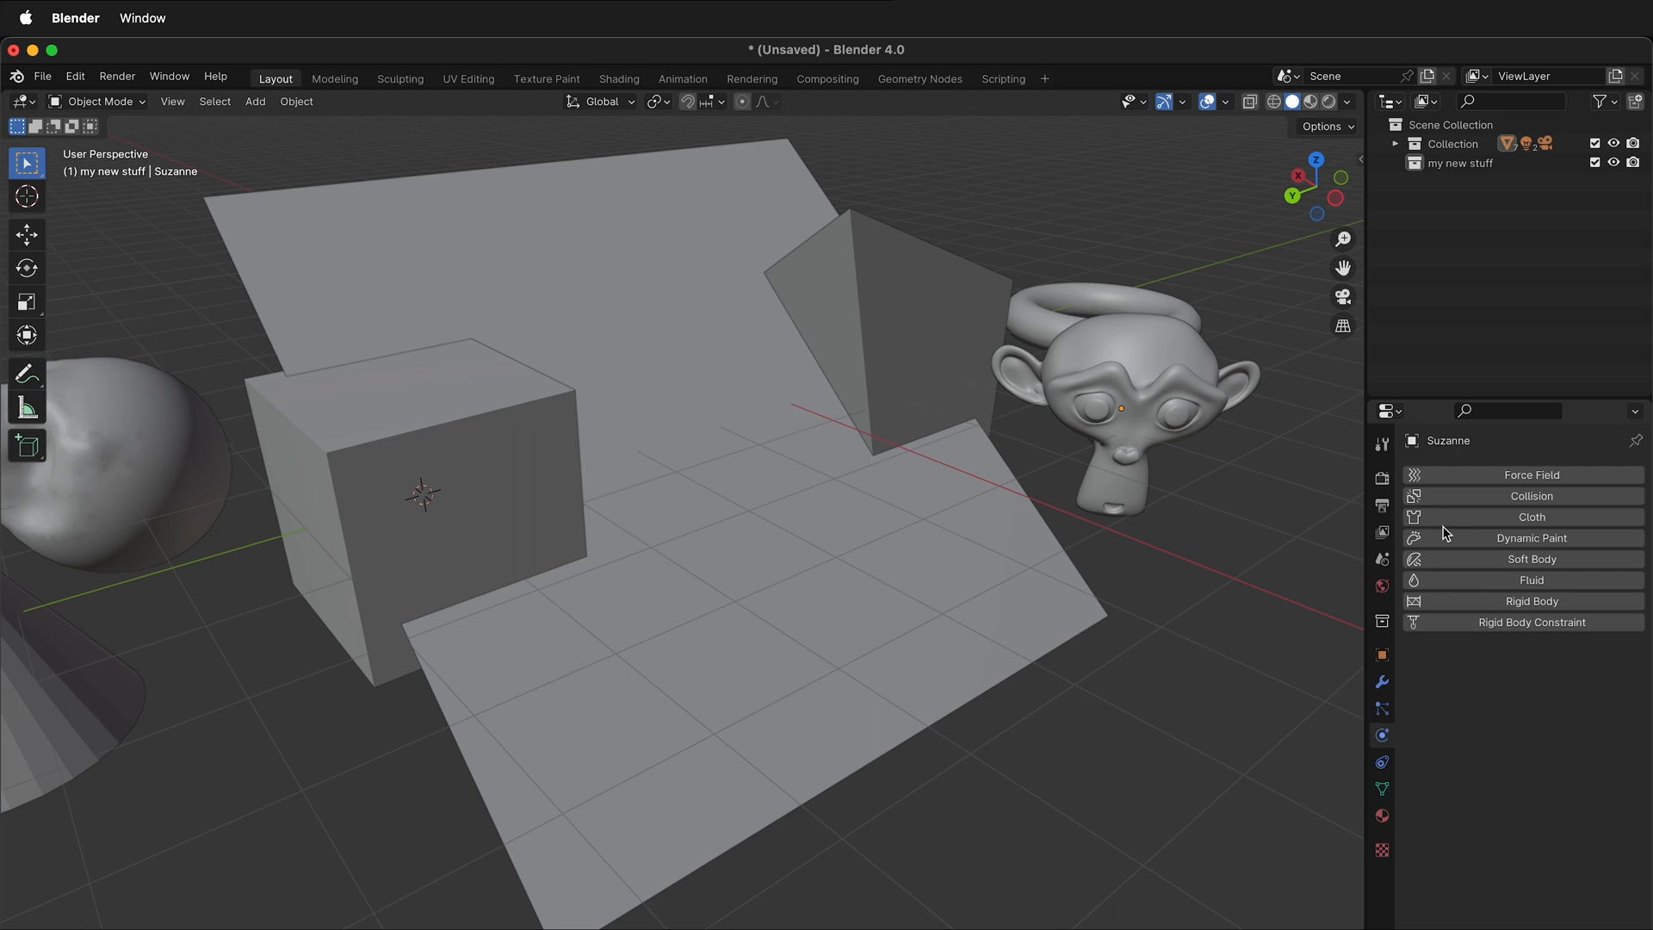
# Create a new material for the plane with an orange base color and show the scene in Material Preview.
pyautogui.click(1381, 818)
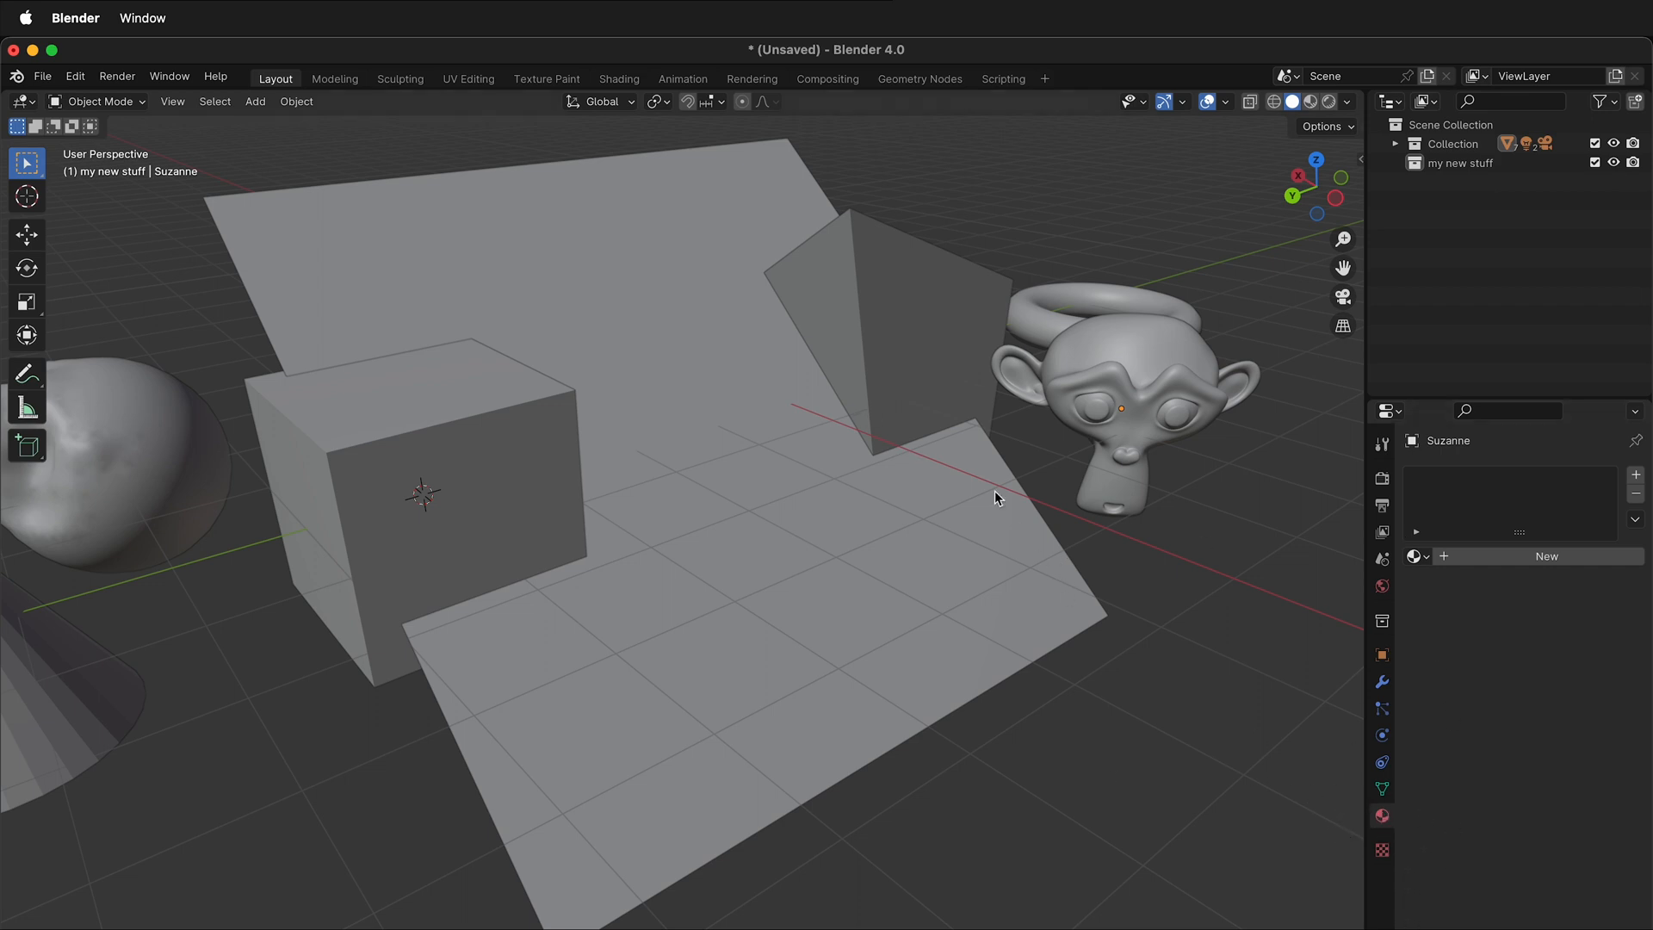
pyautogui.click(795, 577)
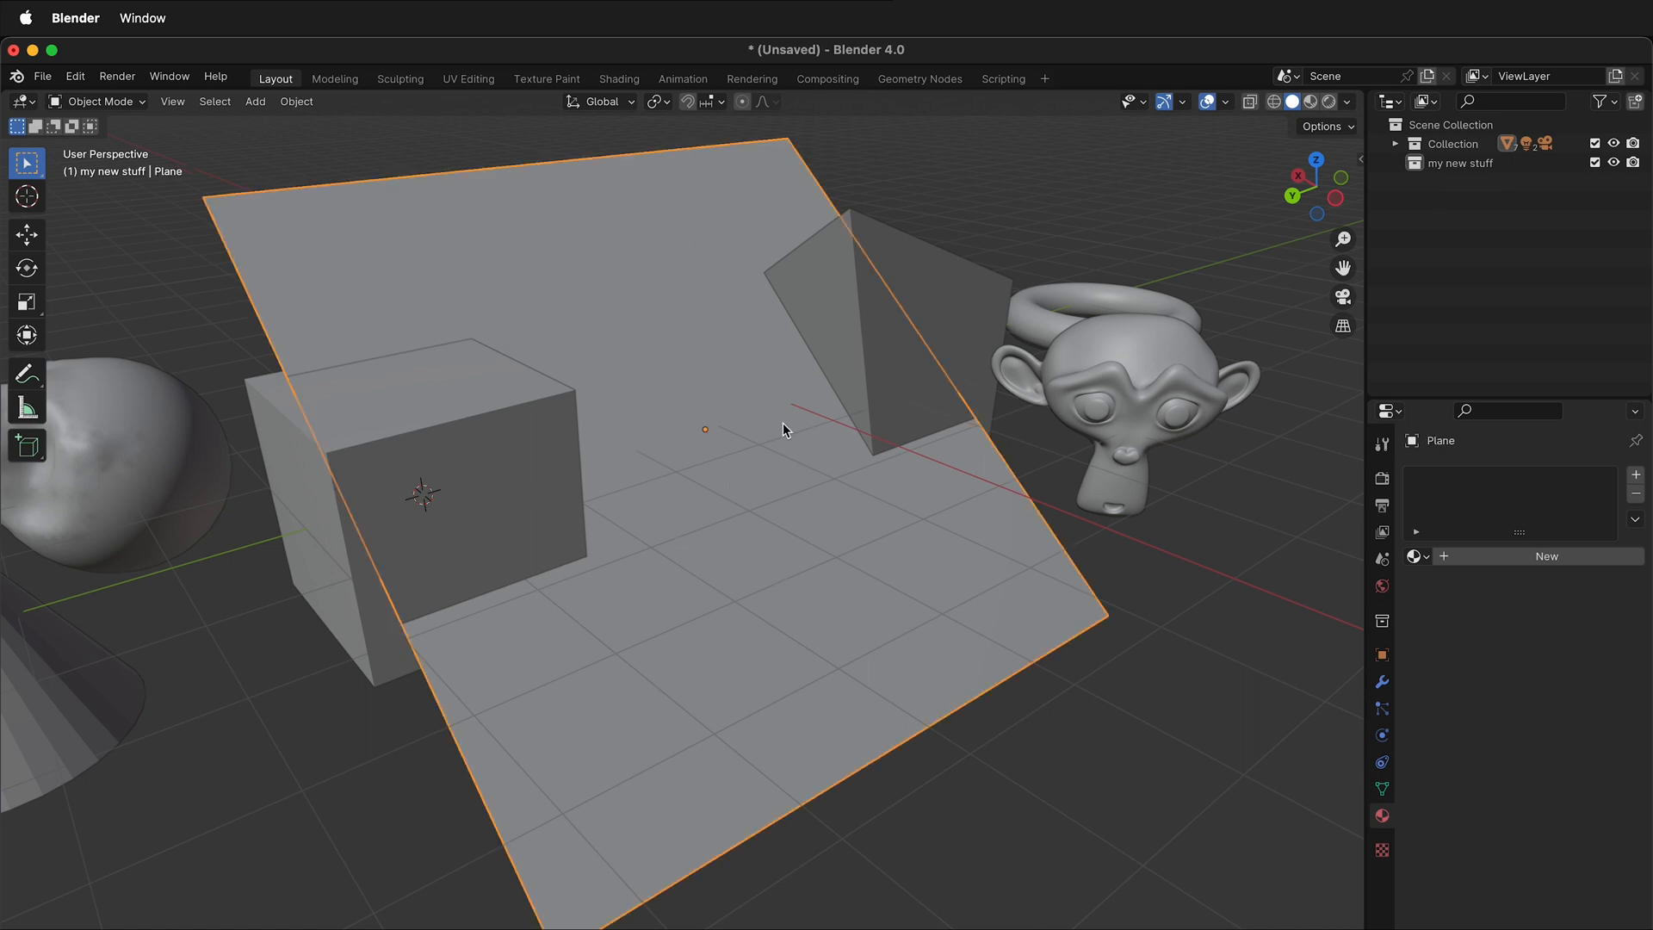
pyautogui.click(1522, 557)
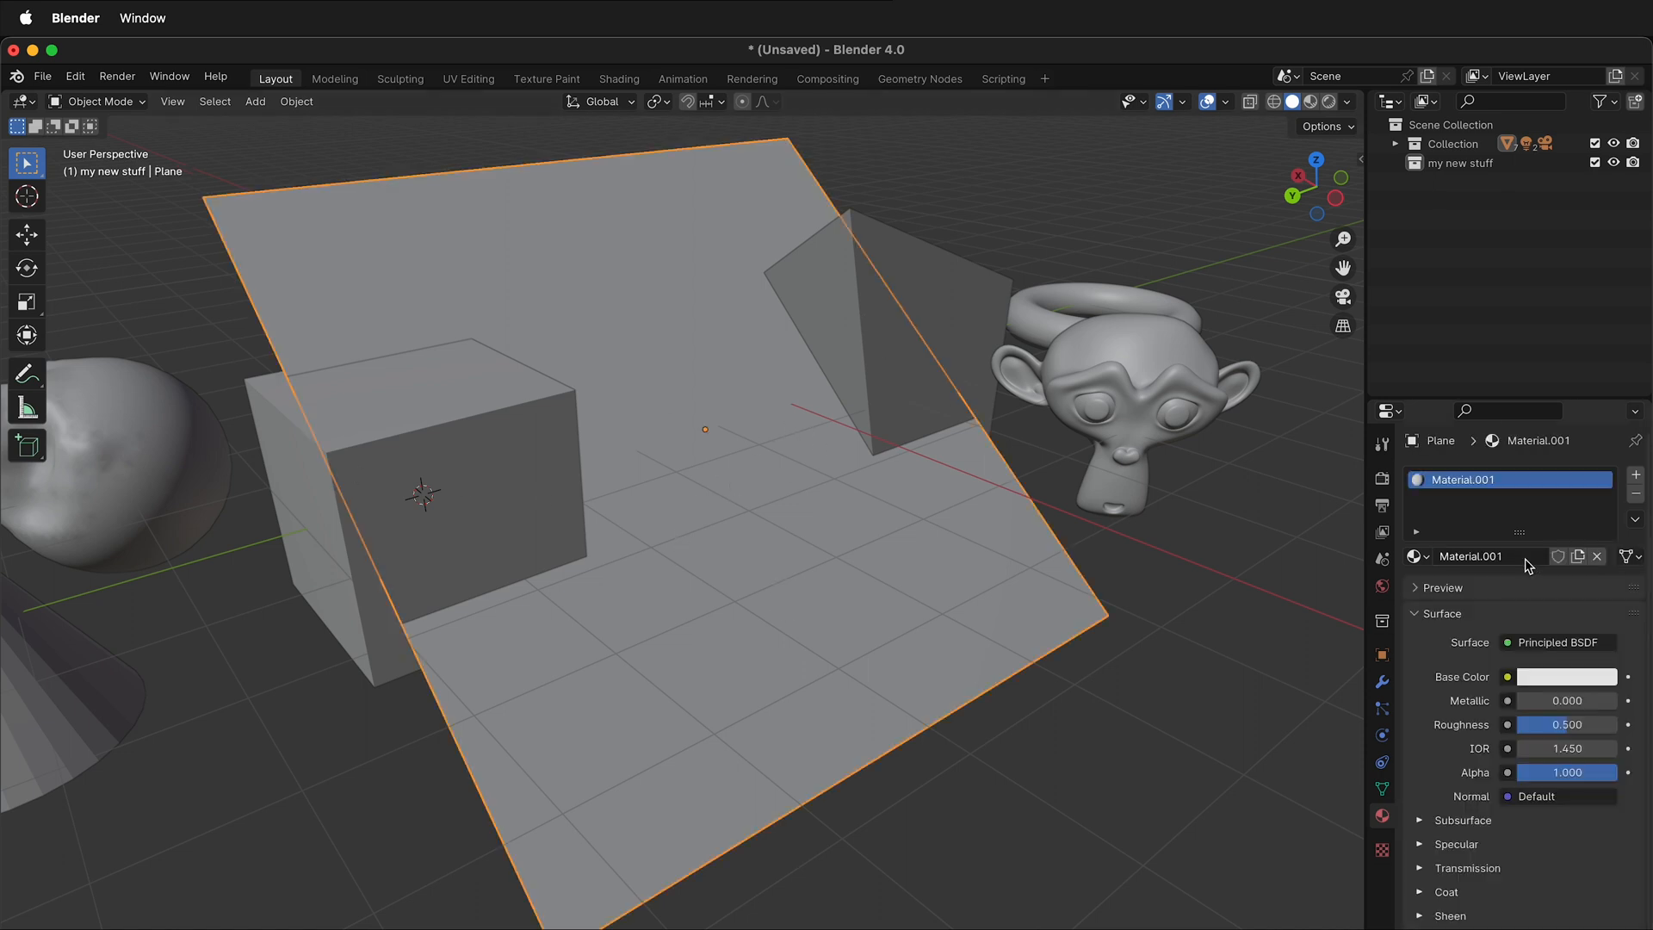
pyautogui.click(1567, 678)
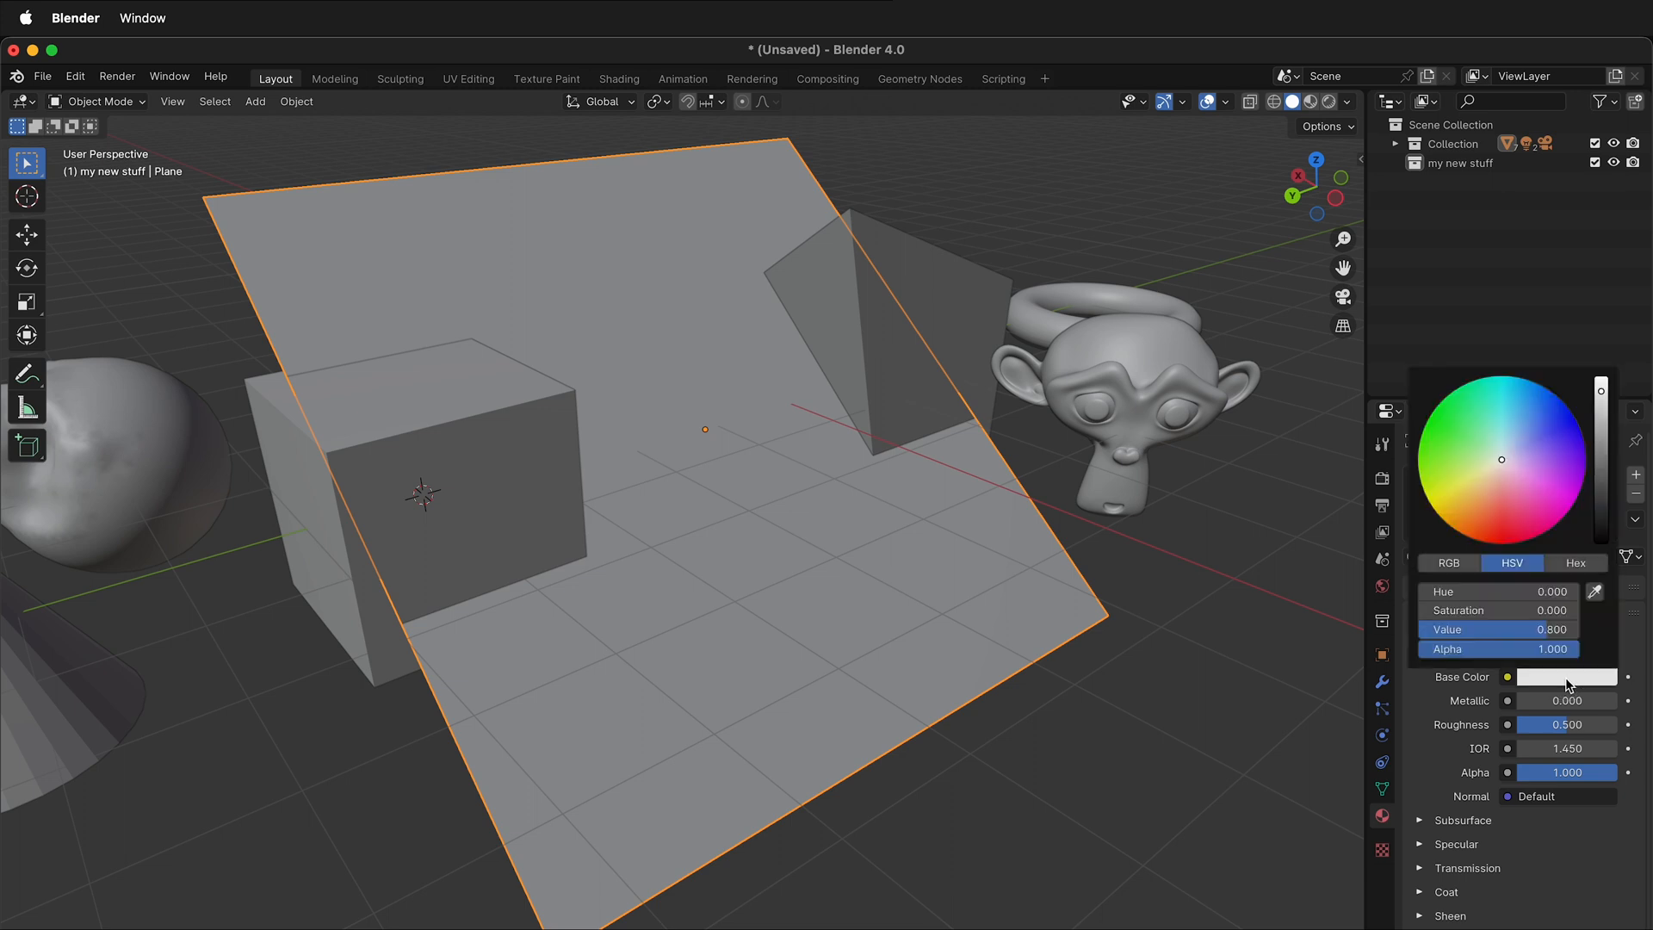
pyautogui.moveTo(1499, 465); pyautogui.dragTo(1477, 503)
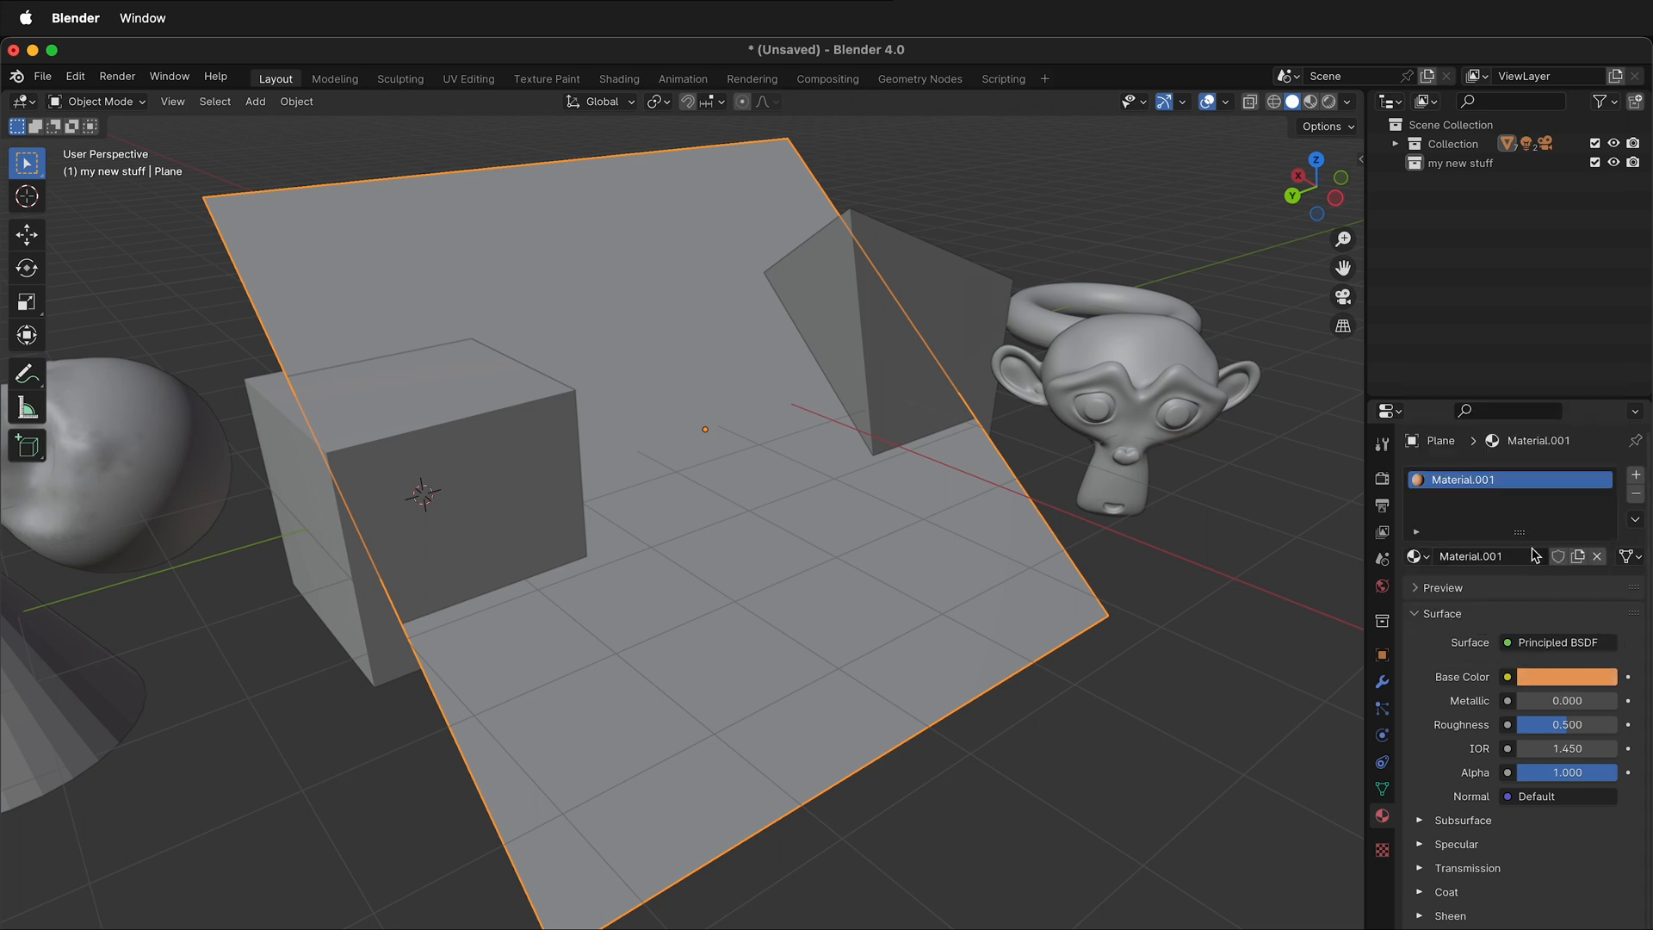
pyautogui.click(1311, 103)
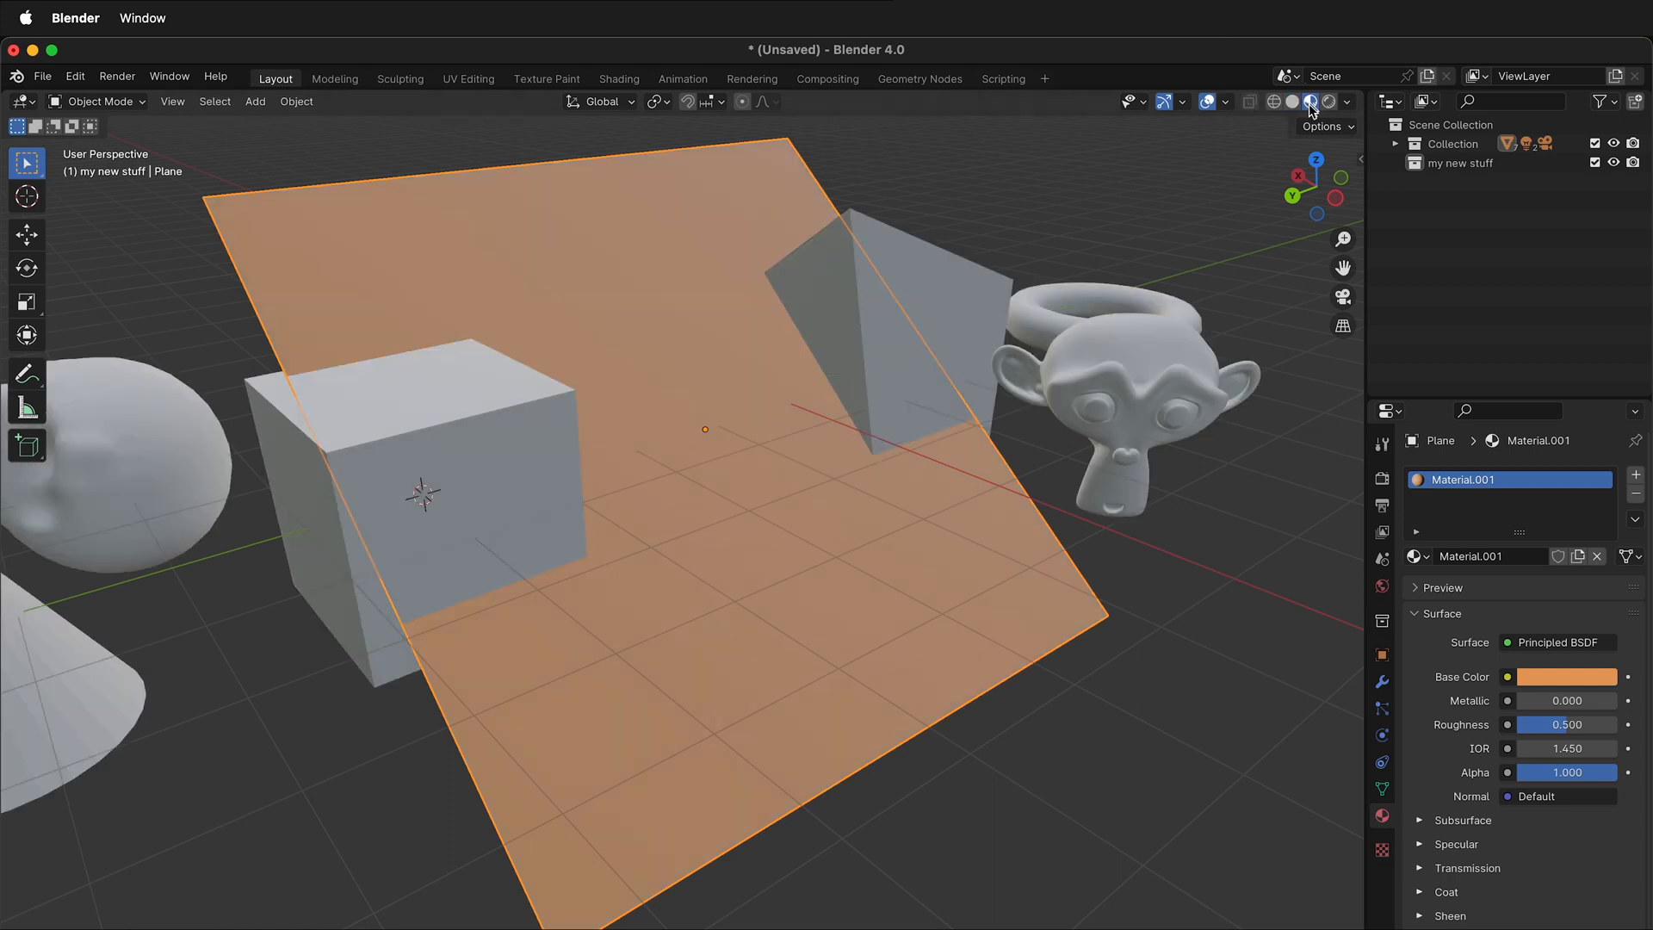
# Set the plane material's Metallic to 1.000 and show the scene in Rendered shading.
pyautogui.keyDown('shift'); pyautogui.moveTo(935, 499); pyautogui.dragTo(869, 519, button='middle'); pyautogui.keyUp('shift')
pyautogui.scroll(-3, 1492, 827)
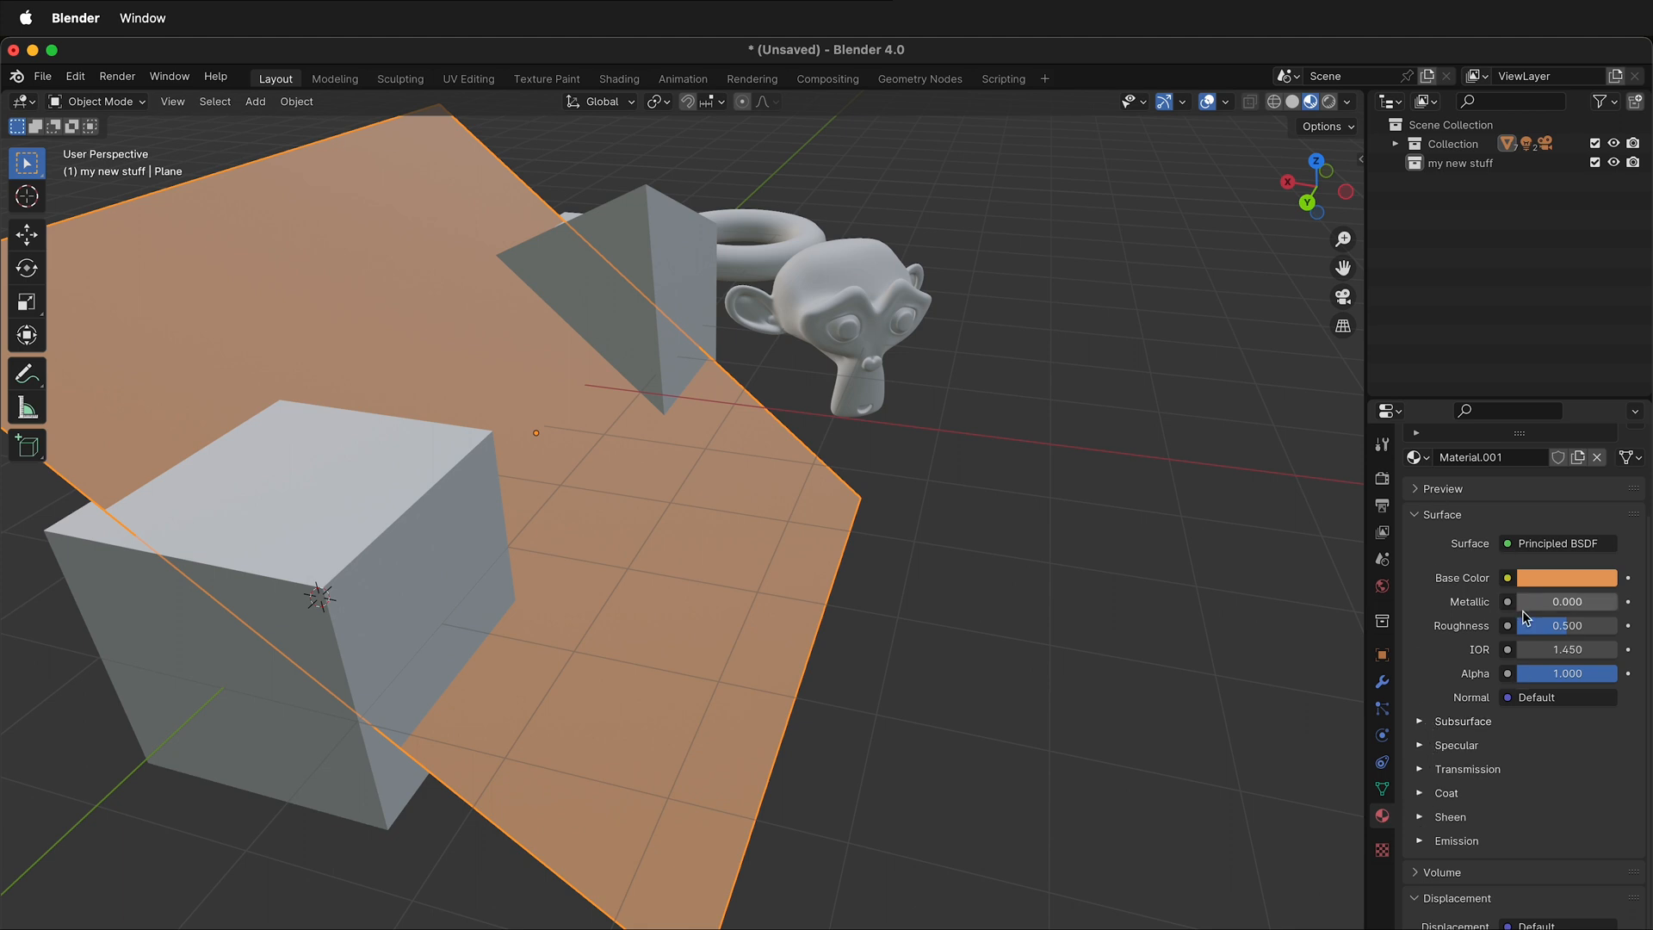
pyautogui.moveTo(1549, 613); pyautogui.dragTo(1631, 613)
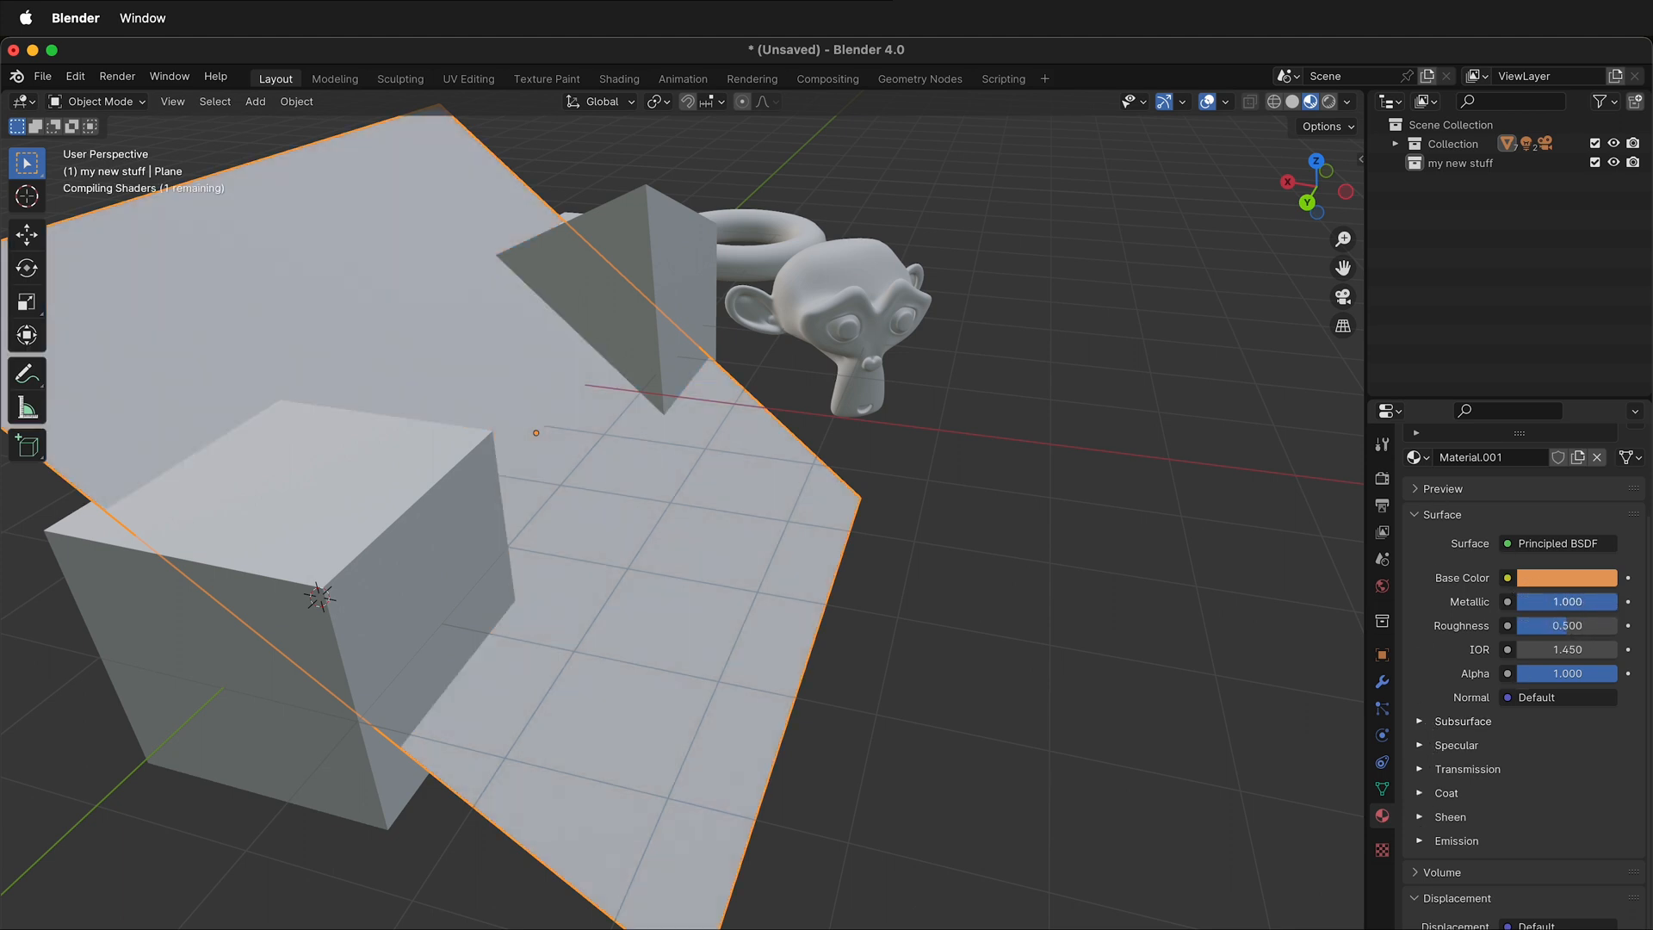
pyautogui.click(1328, 101)
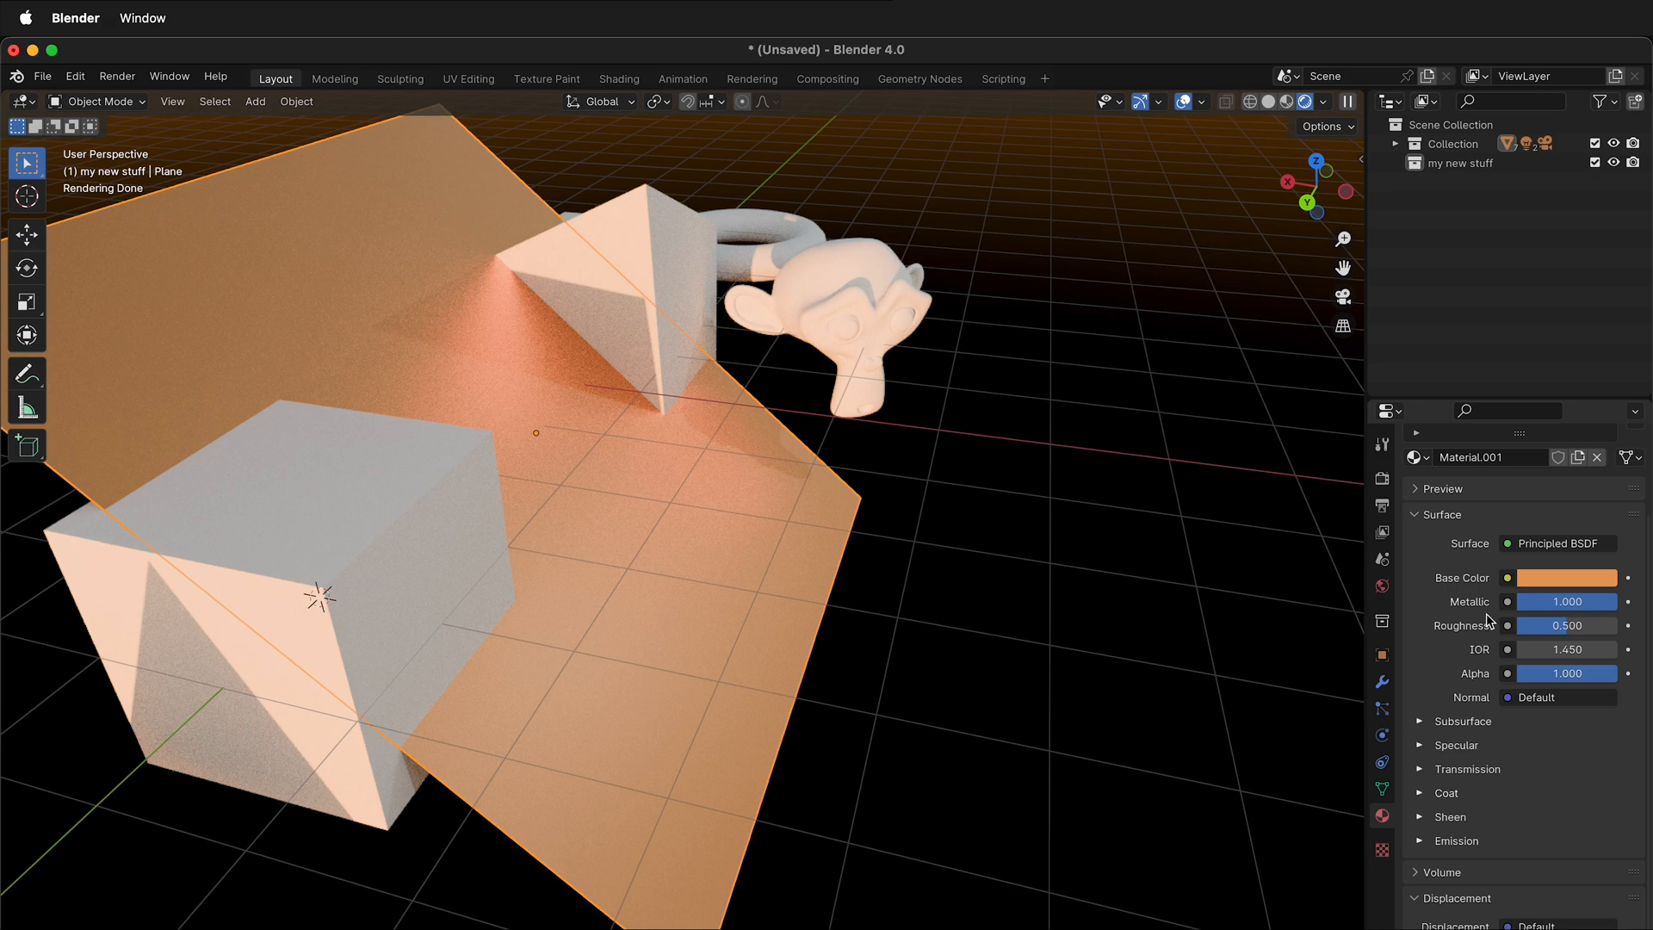
# Compare the plane's reflections at Roughness 0.000 and 1.000, and leave the material's Roughness at 0.000.
pyautogui.moveTo(1568, 633); pyautogui.dragTo(1547, 624)
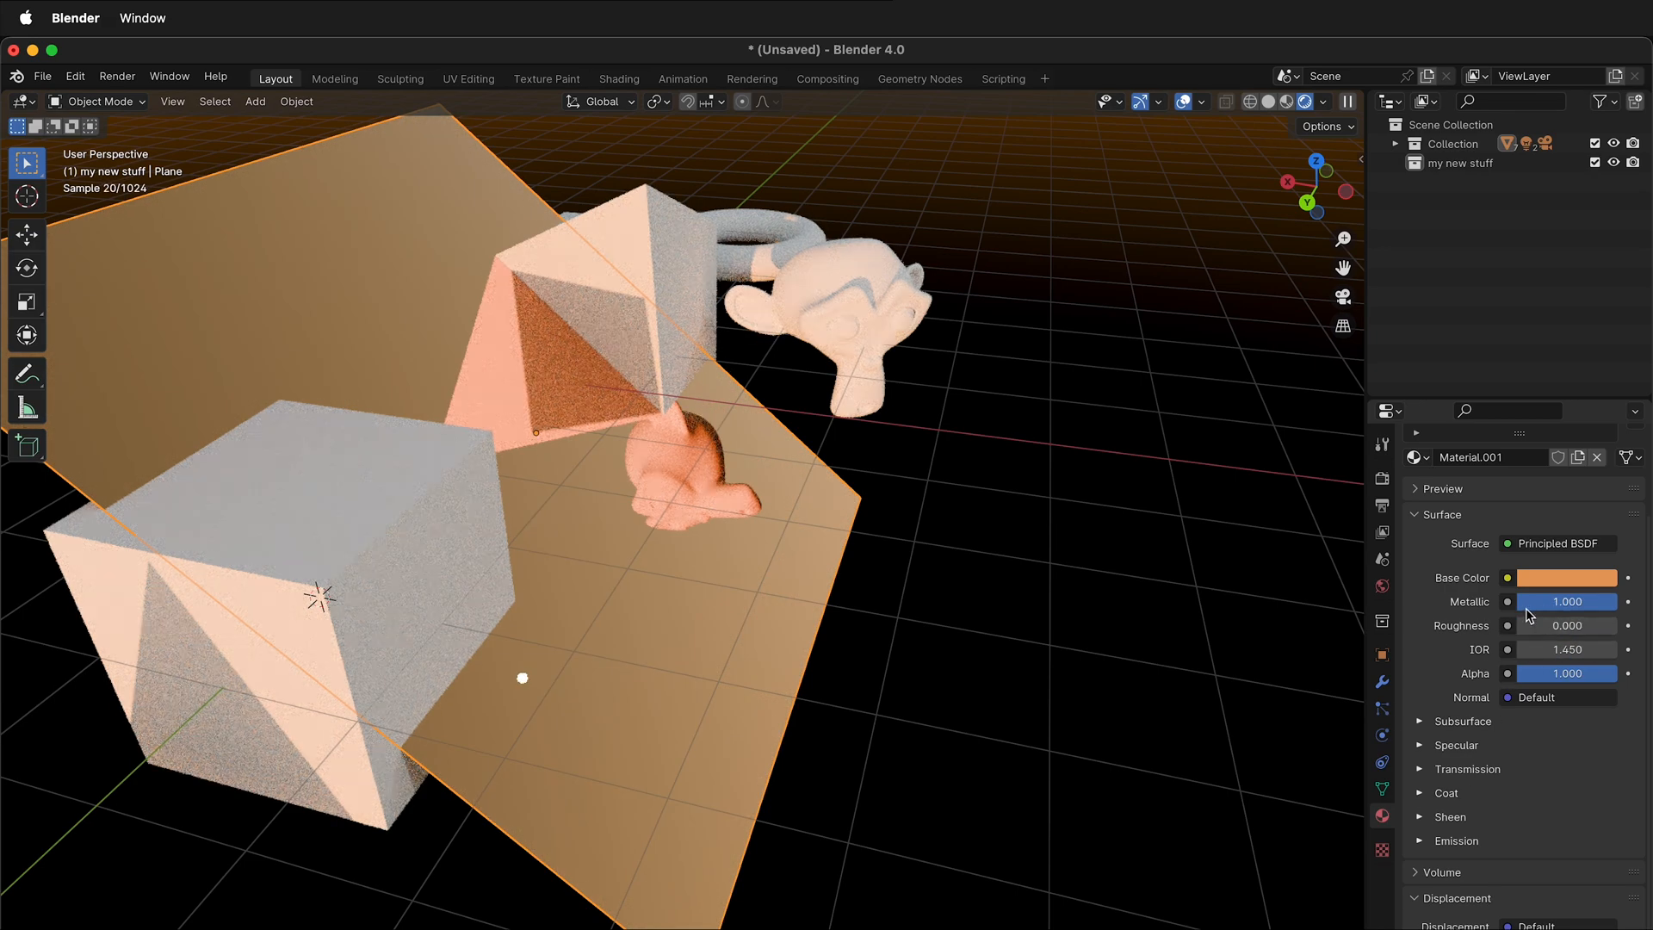
pyautogui.moveTo(1523, 625); pyautogui.dragTo(1617, 625)
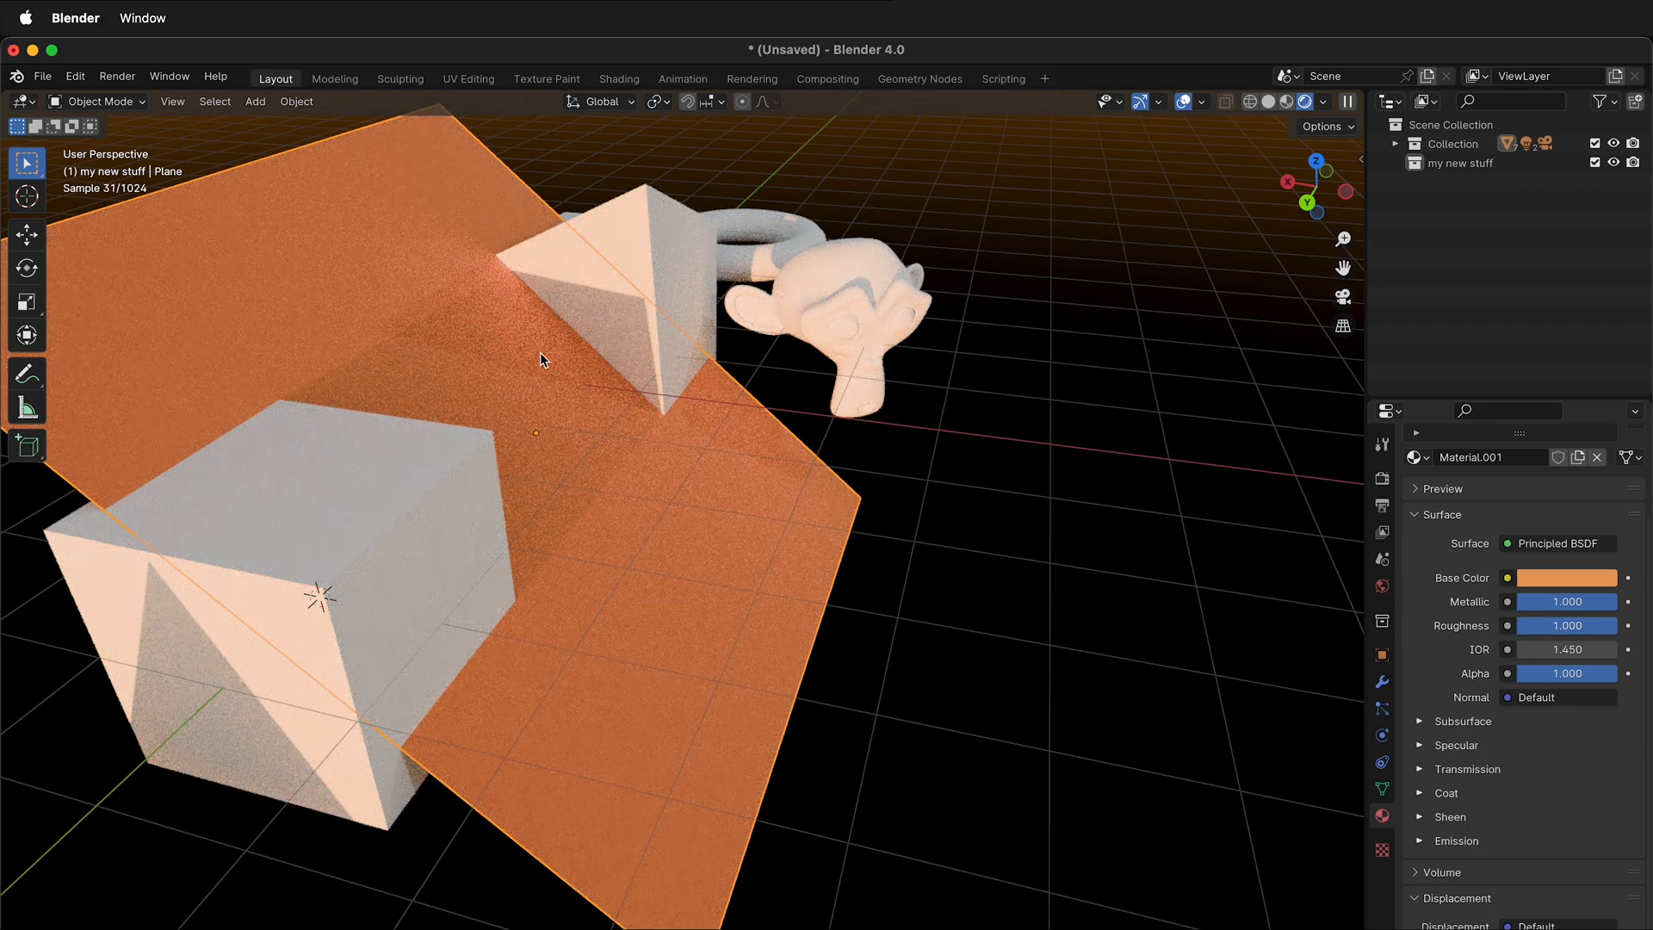
pyautogui.moveTo(1615, 625); pyautogui.dragTo(1517, 625)
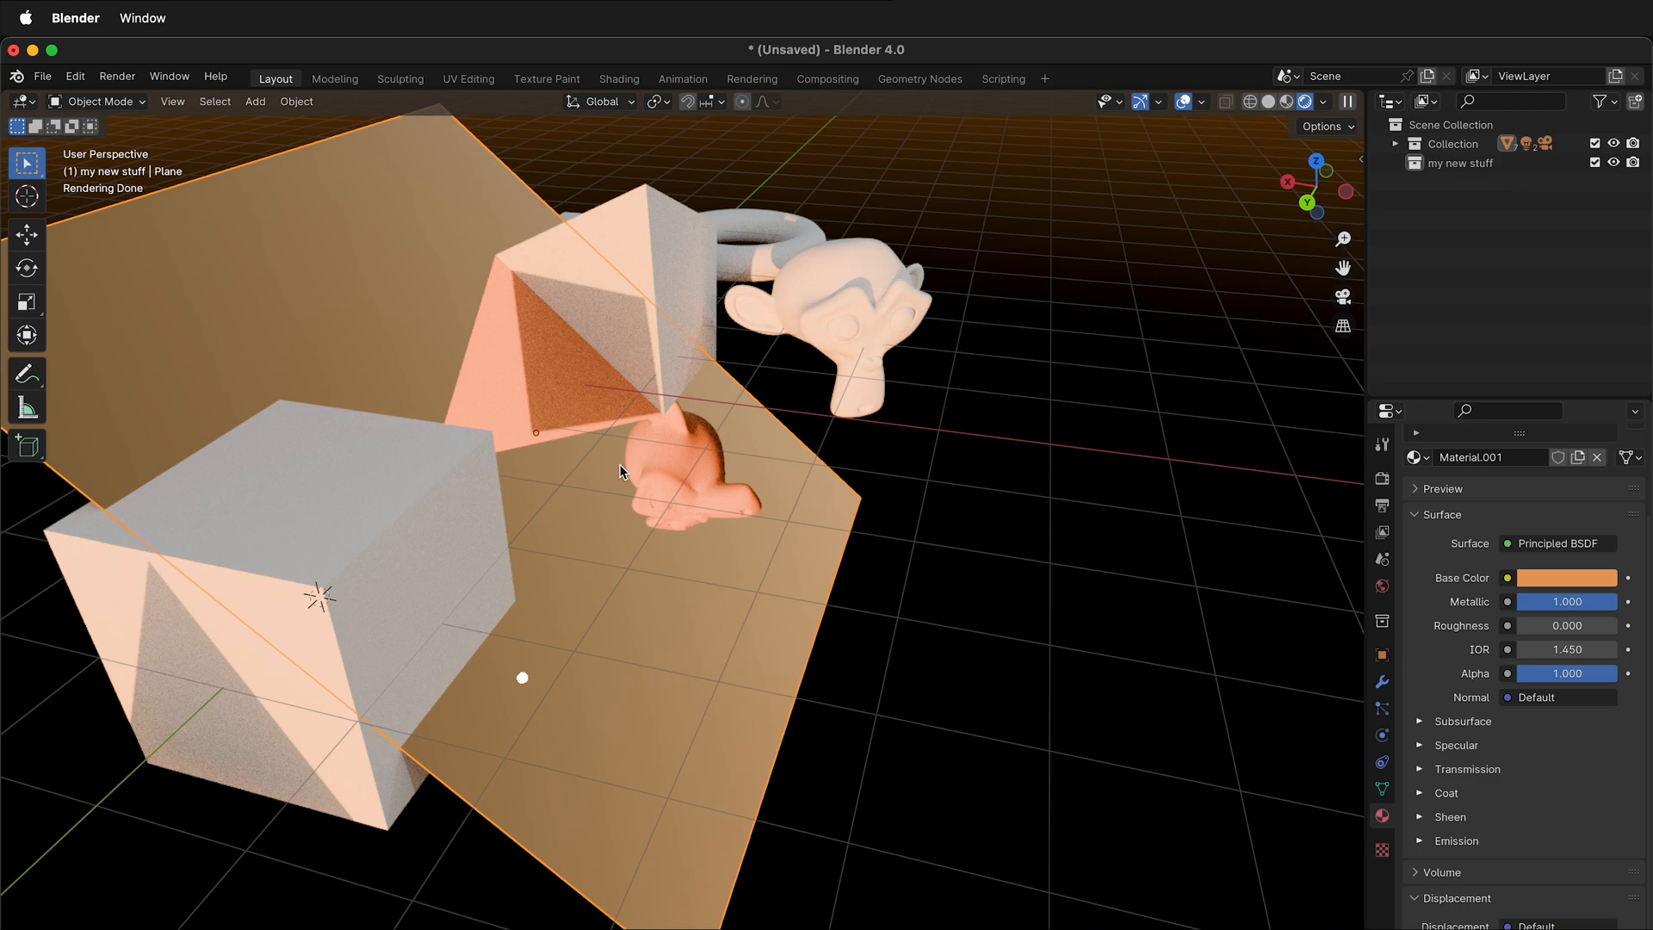
pyautogui.moveTo(592, 360); pyautogui.dragTo(551, 517, button='middle')
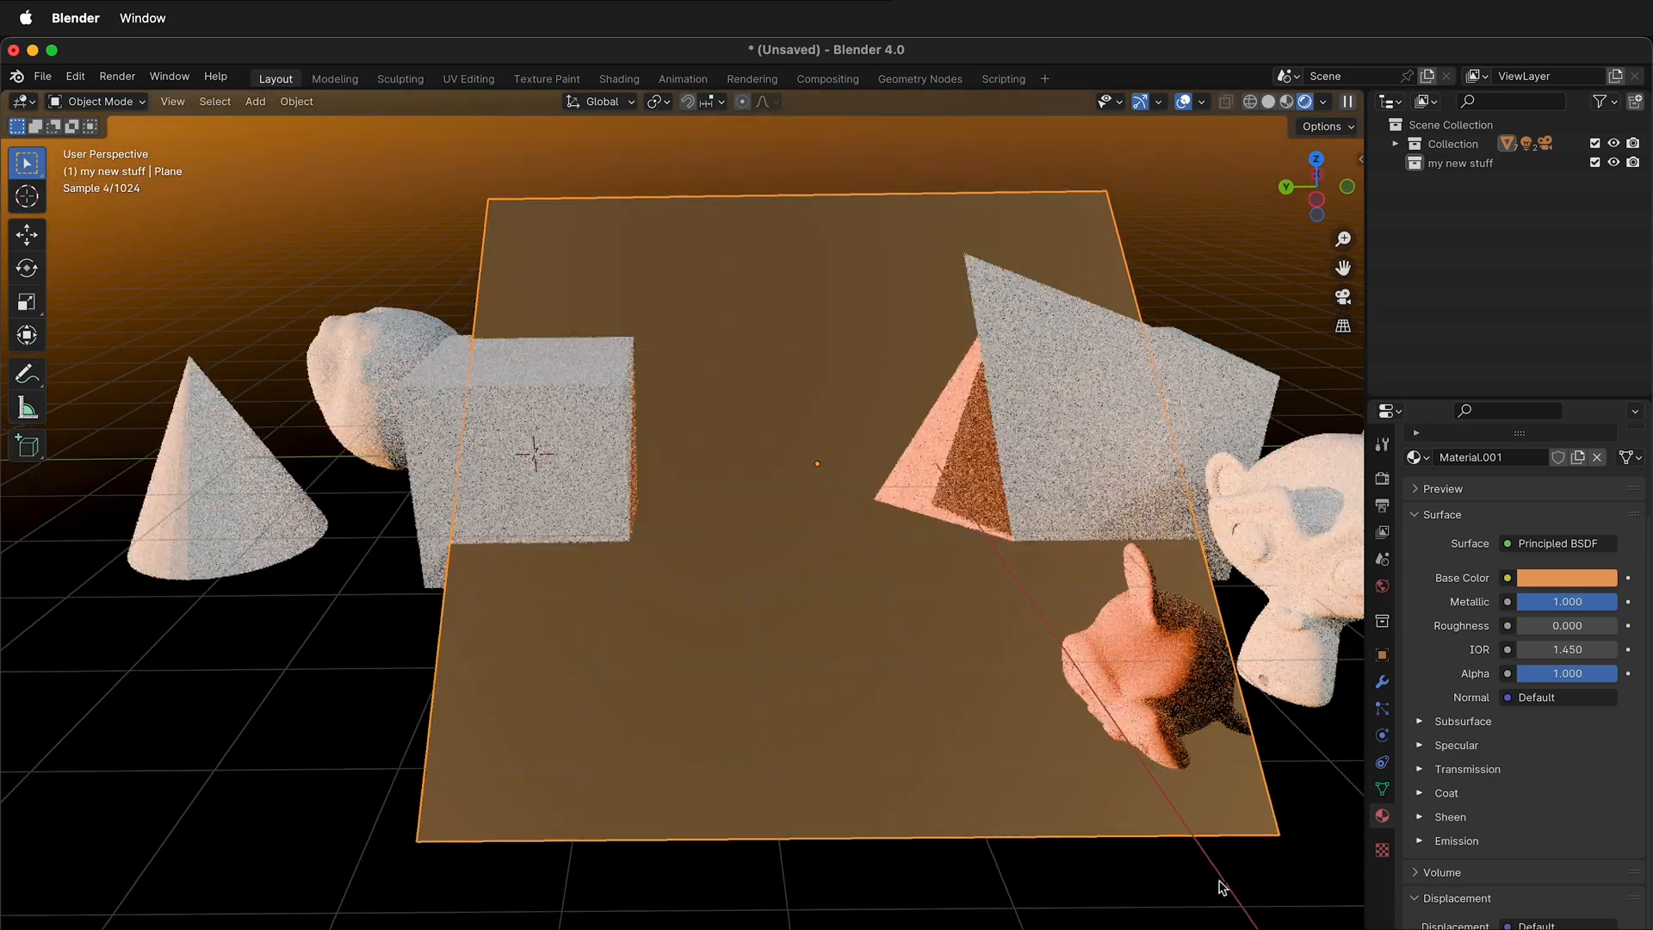
# Create a new material for the monkey head beside the plane with a green base color, Metallic 1.000 and Roughness 0.000.
pyautogui.click(1281, 561)
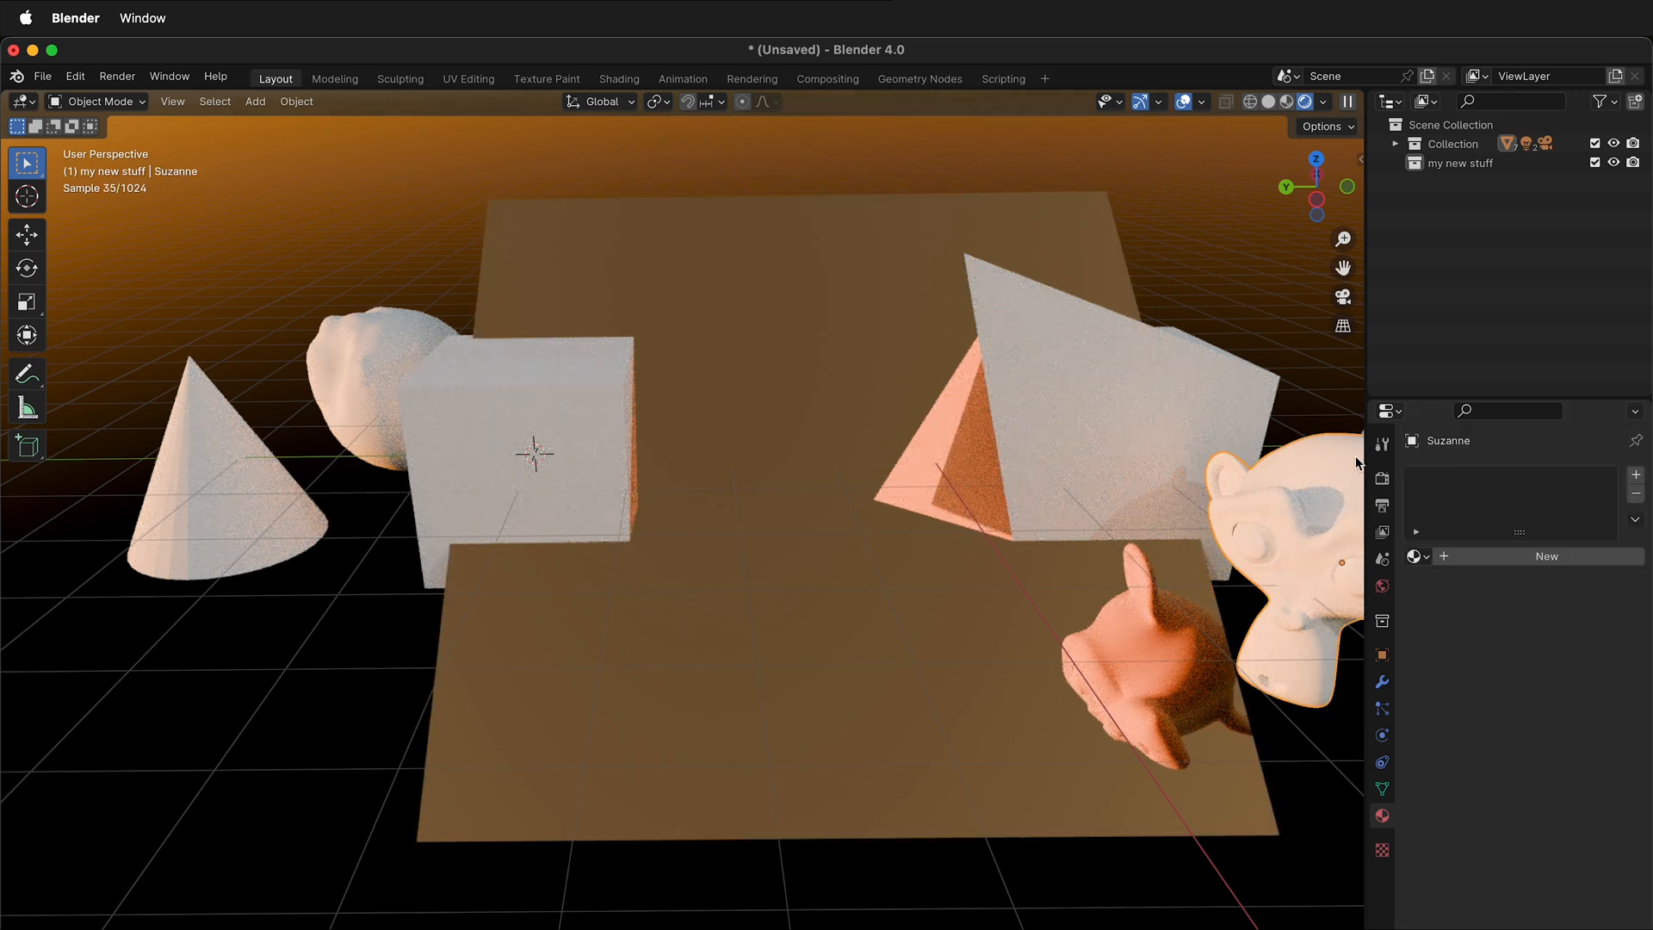
pyautogui.click(1491, 560)
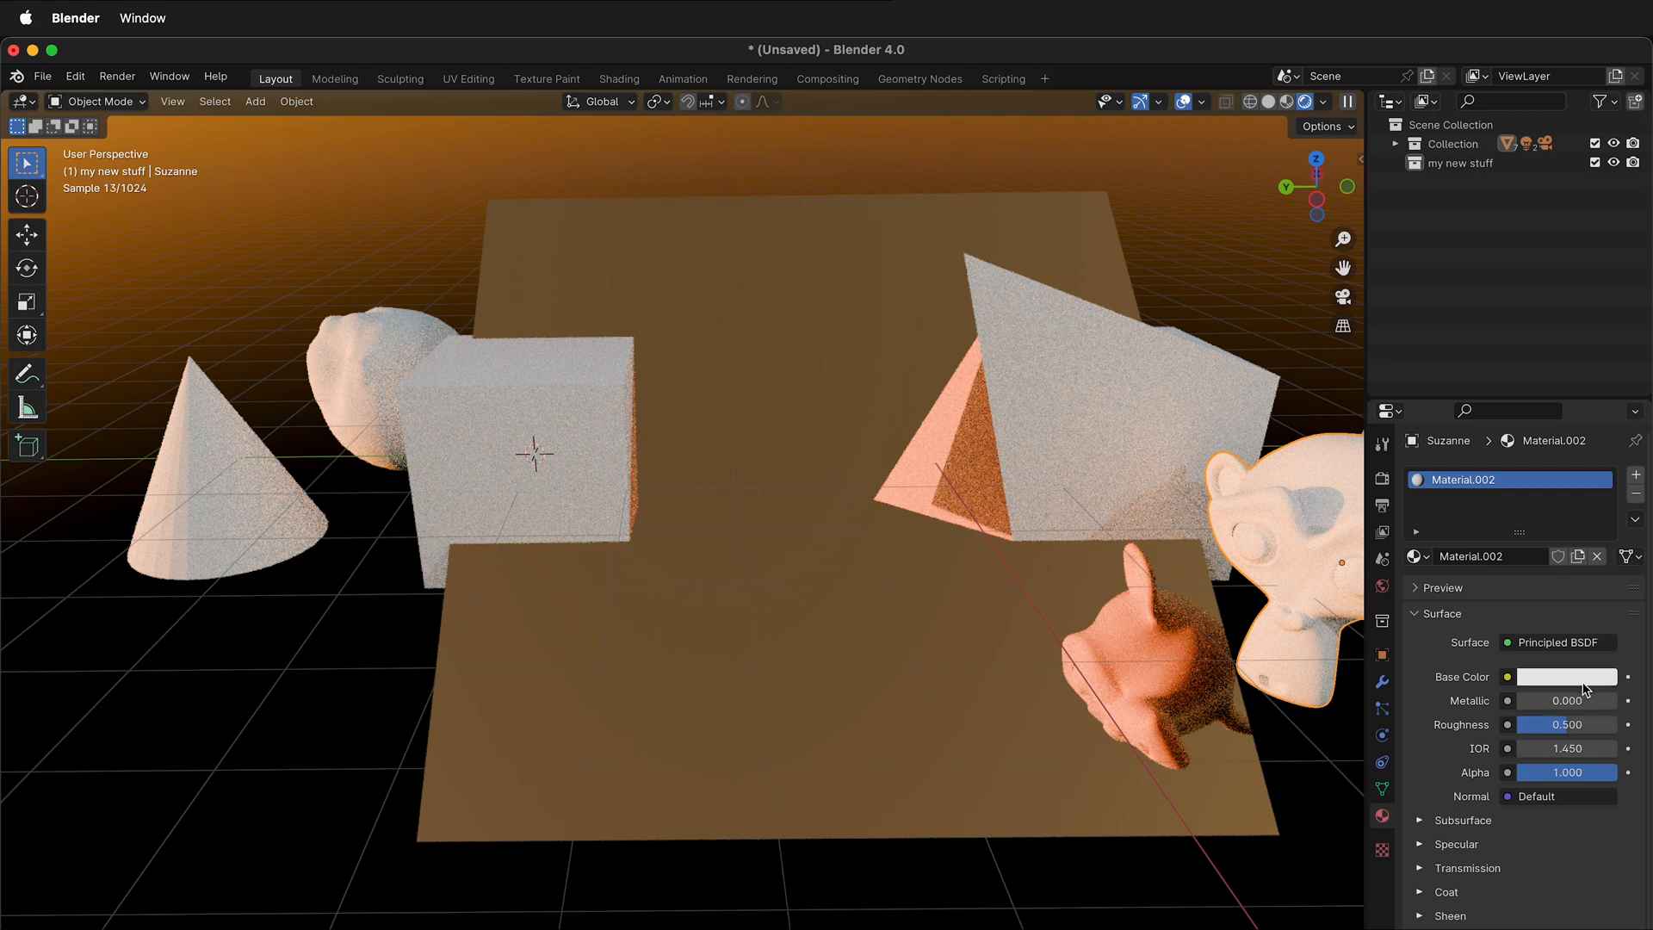
pyautogui.click(1584, 687)
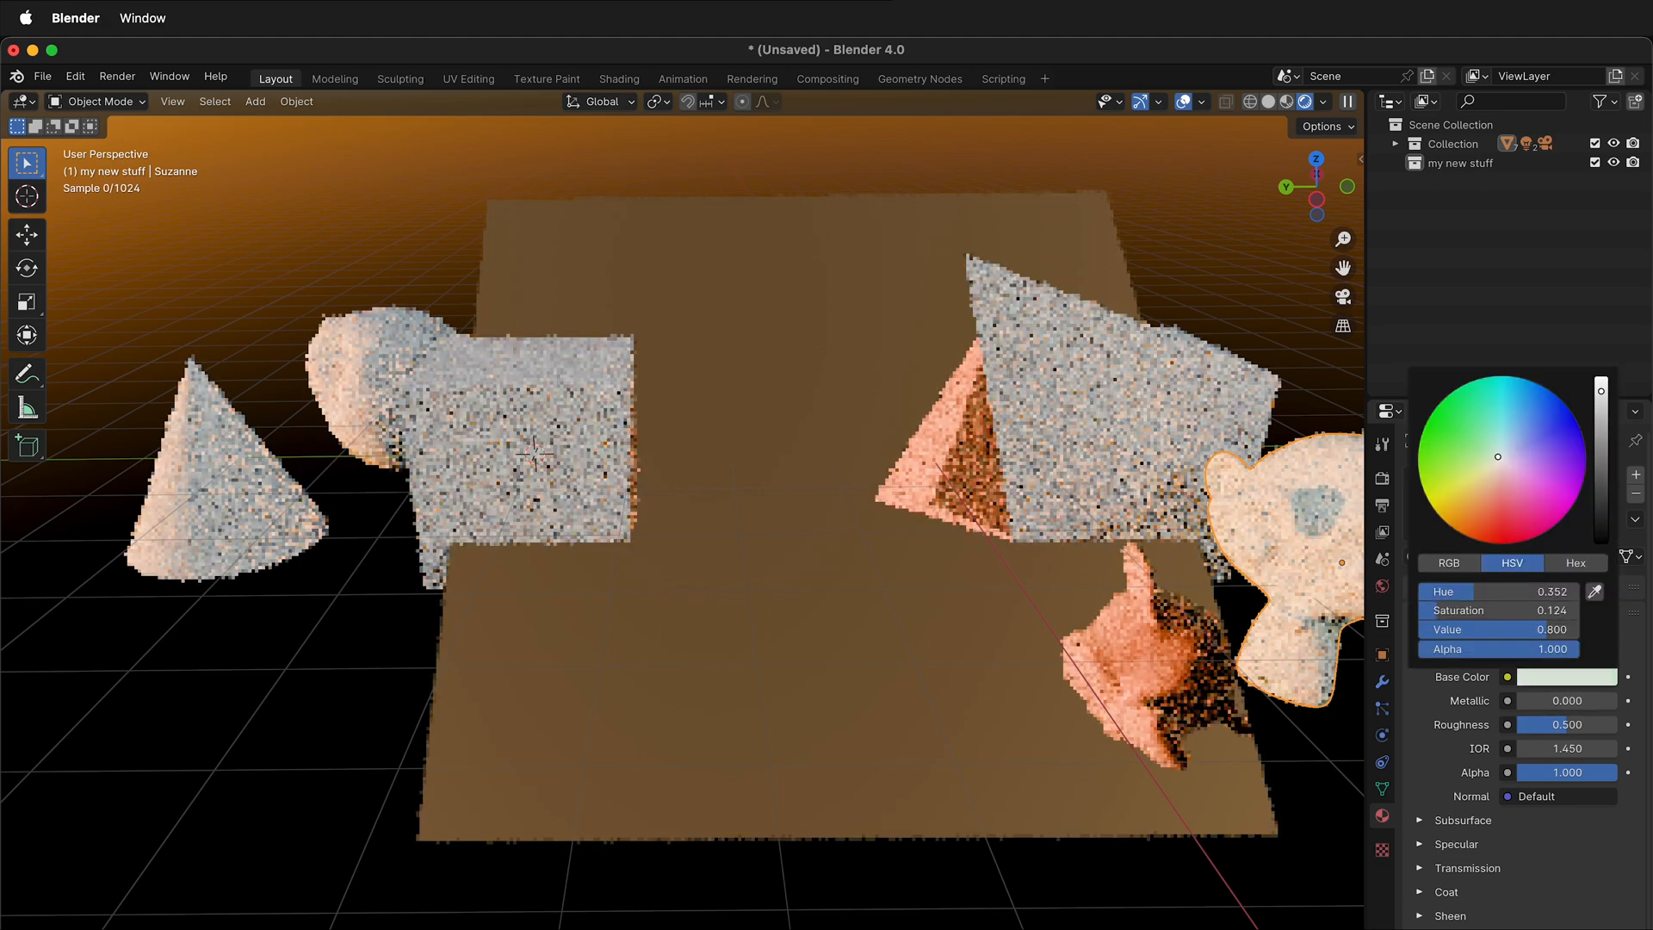
pyautogui.click(1460, 429)
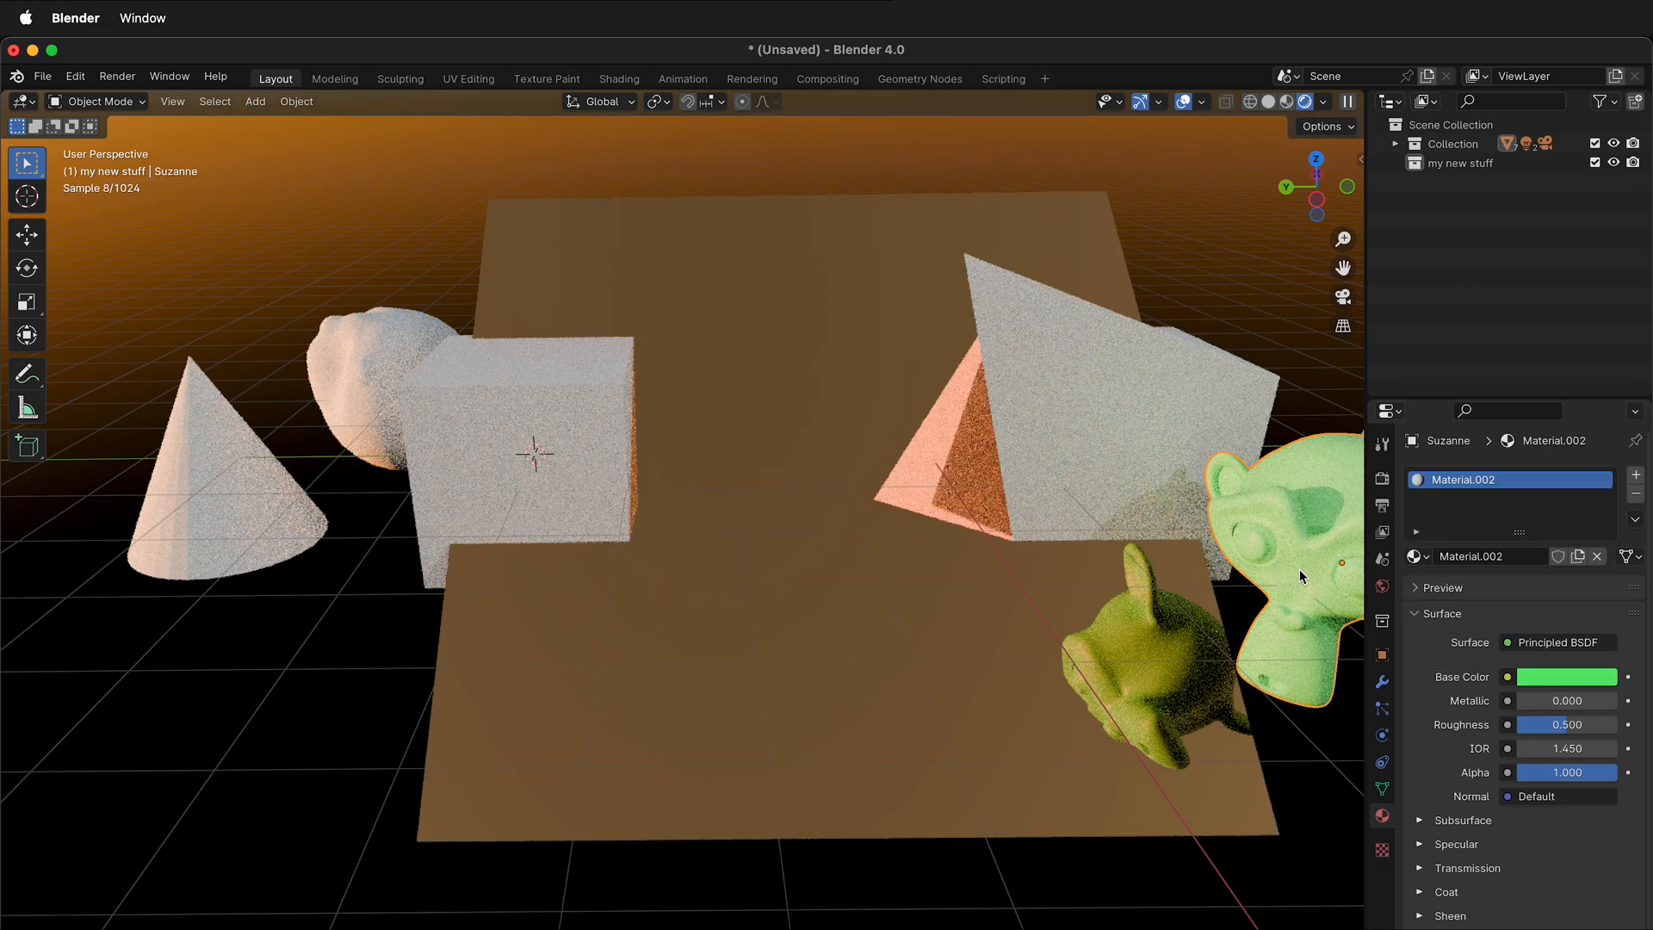
pyautogui.keyDown('shift'); pyautogui.moveTo(1117, 786); pyautogui.dragTo(914, 763, button='middle'); pyautogui.keyUp('shift')
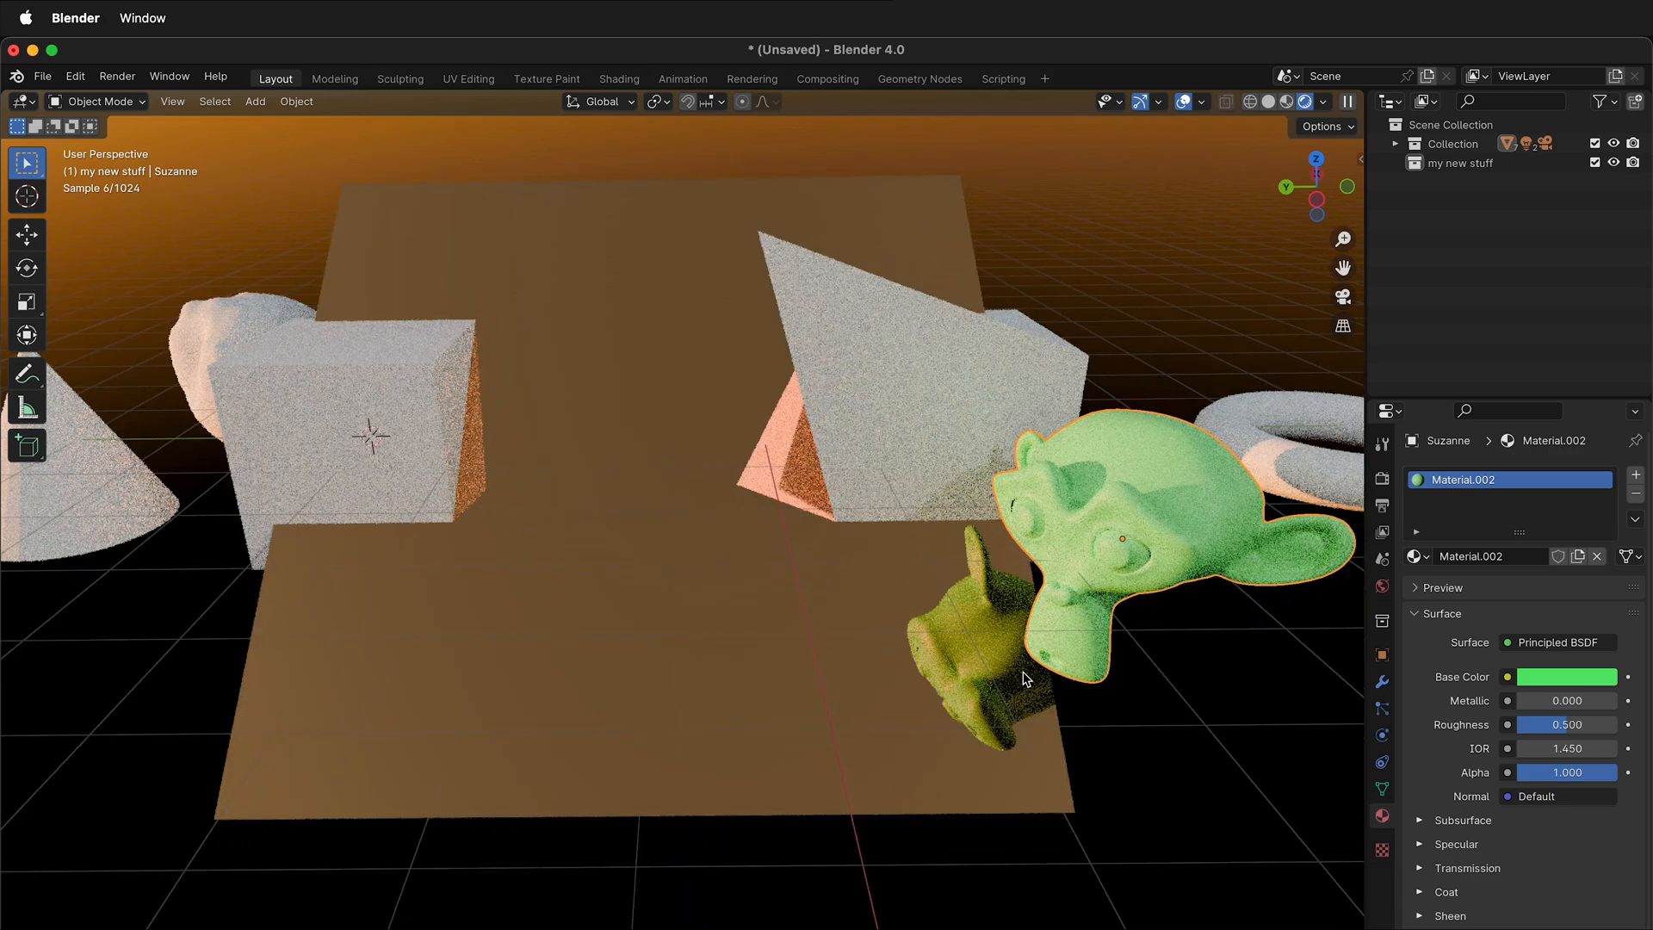
pyautogui.moveTo(1541, 700)
pyautogui.mouseDown()
pyautogui.moveTo(1616, 699)
pyautogui.moveTo(1519, 724)
pyautogui.mouseUp()
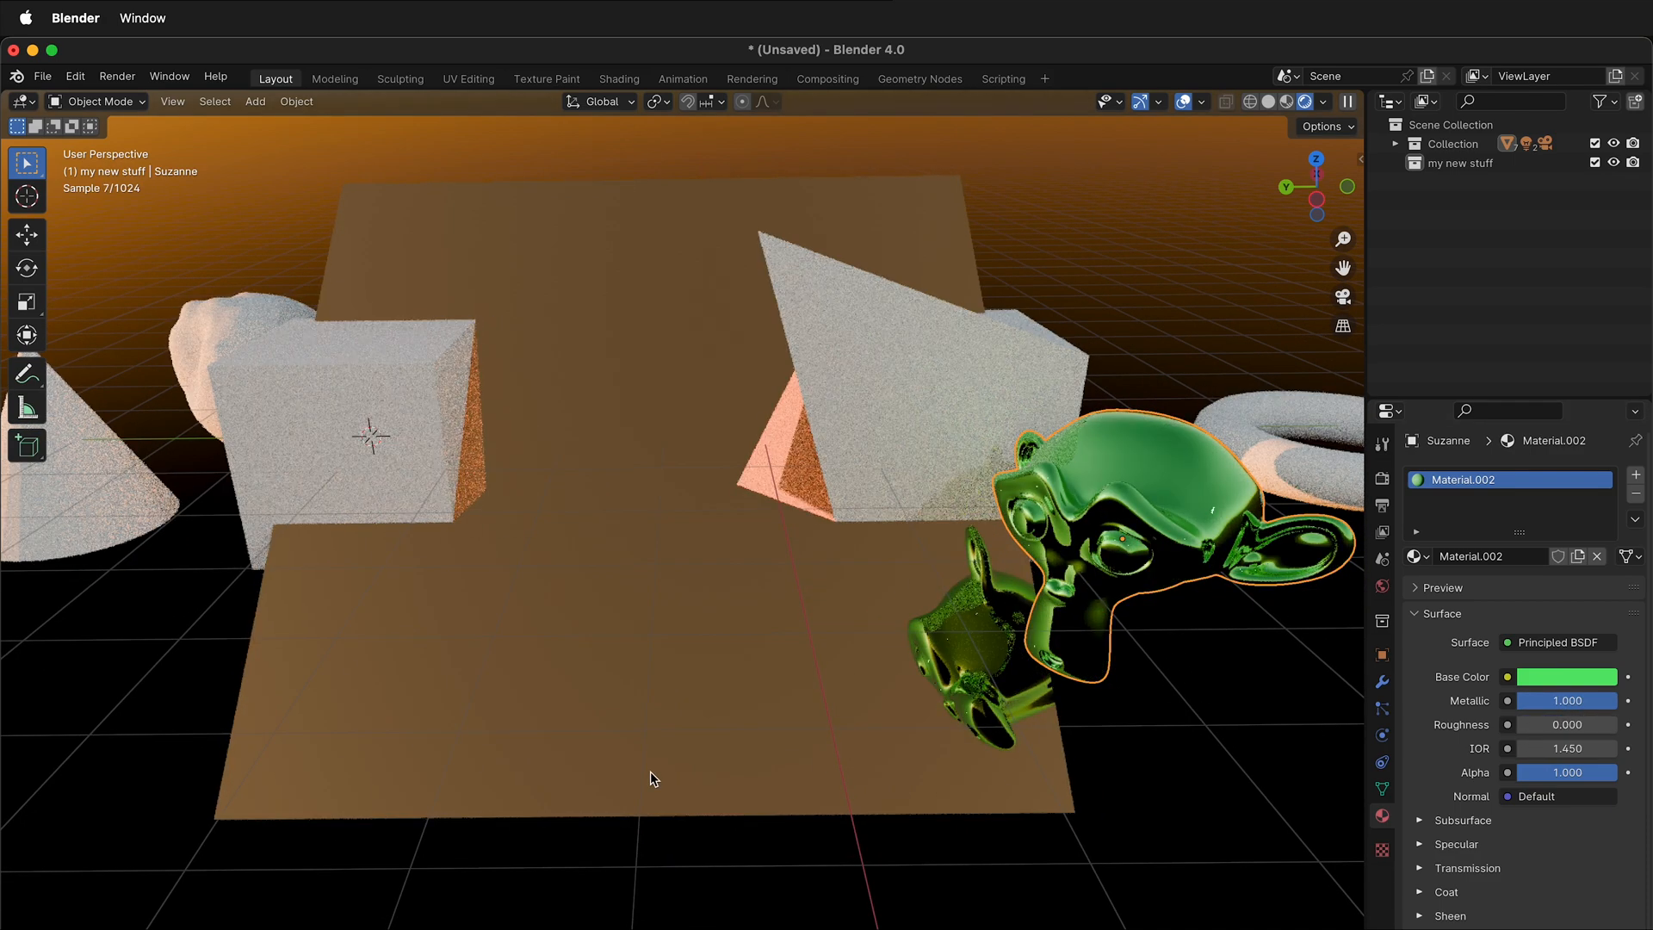
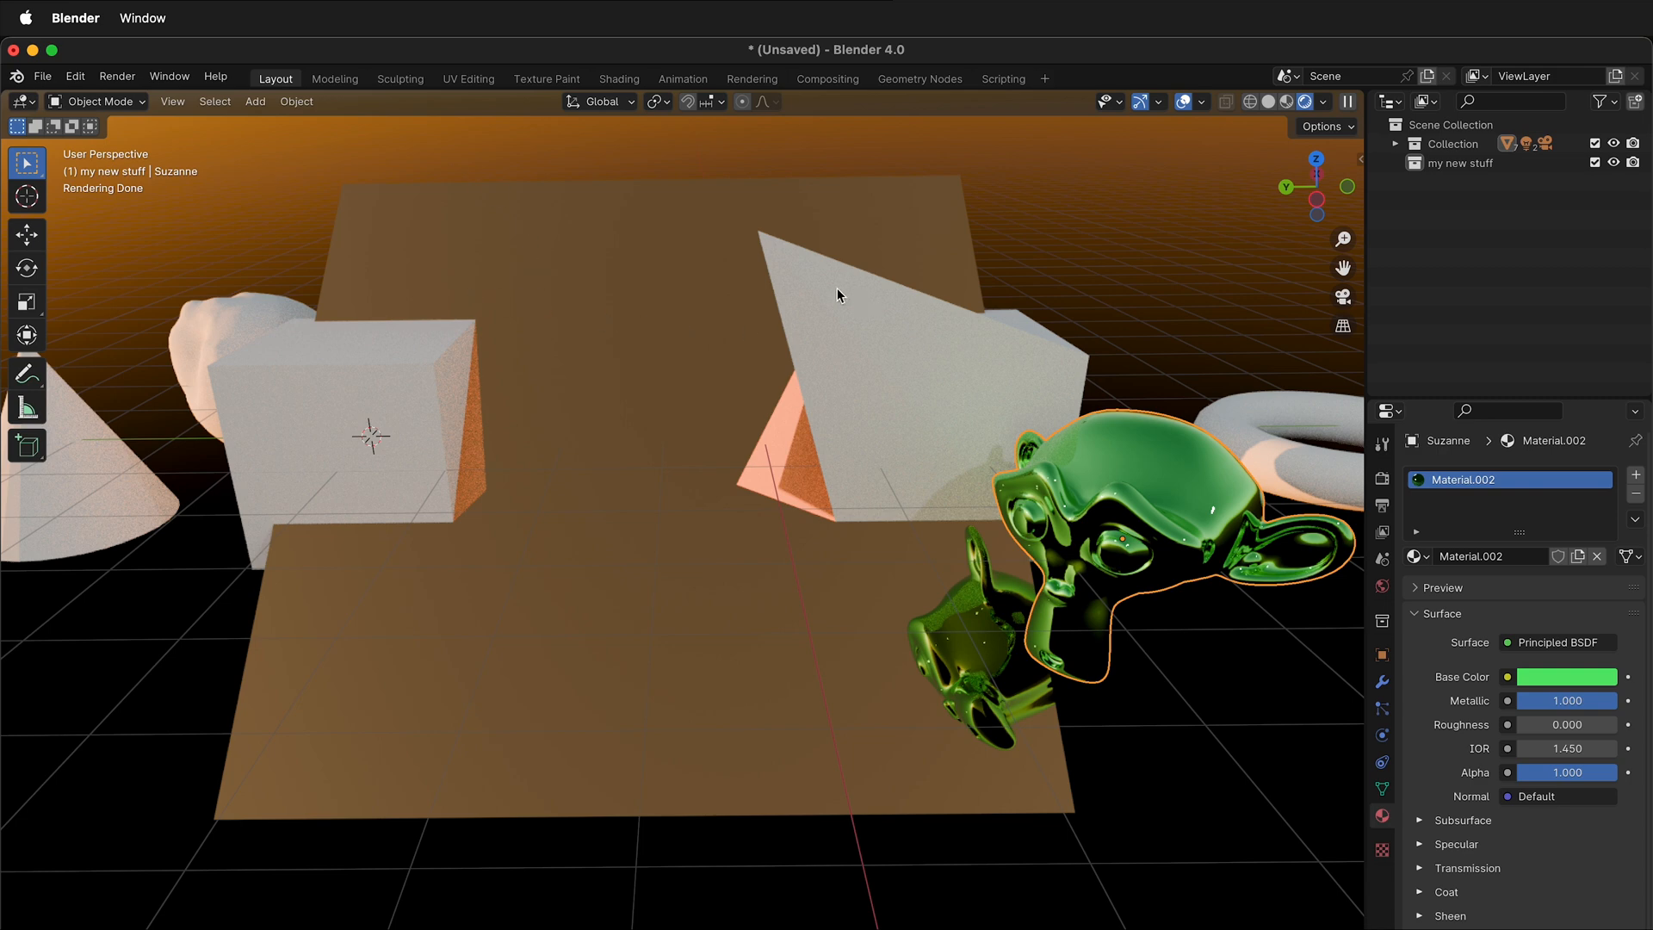
# Select the camera and show the 3D viewport's View and View Lock settings.
pyautogui.press('space')
pyautogui.scroll(-3, 827, 319)
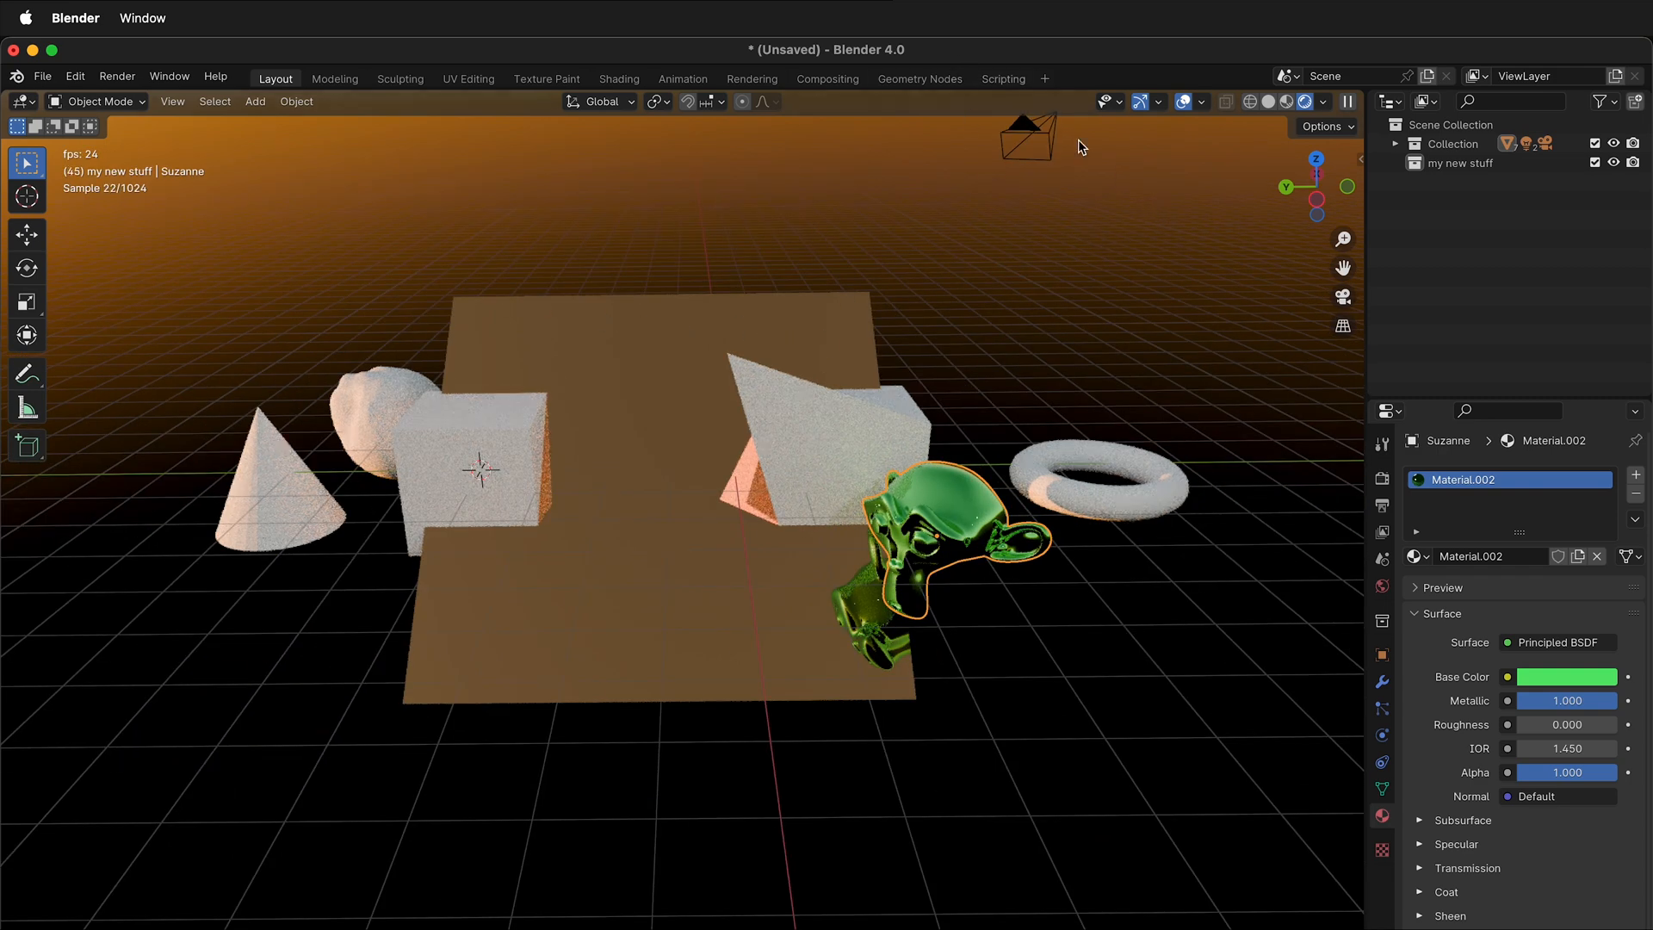
pyautogui.click(1030, 133)
pyautogui.press('space')
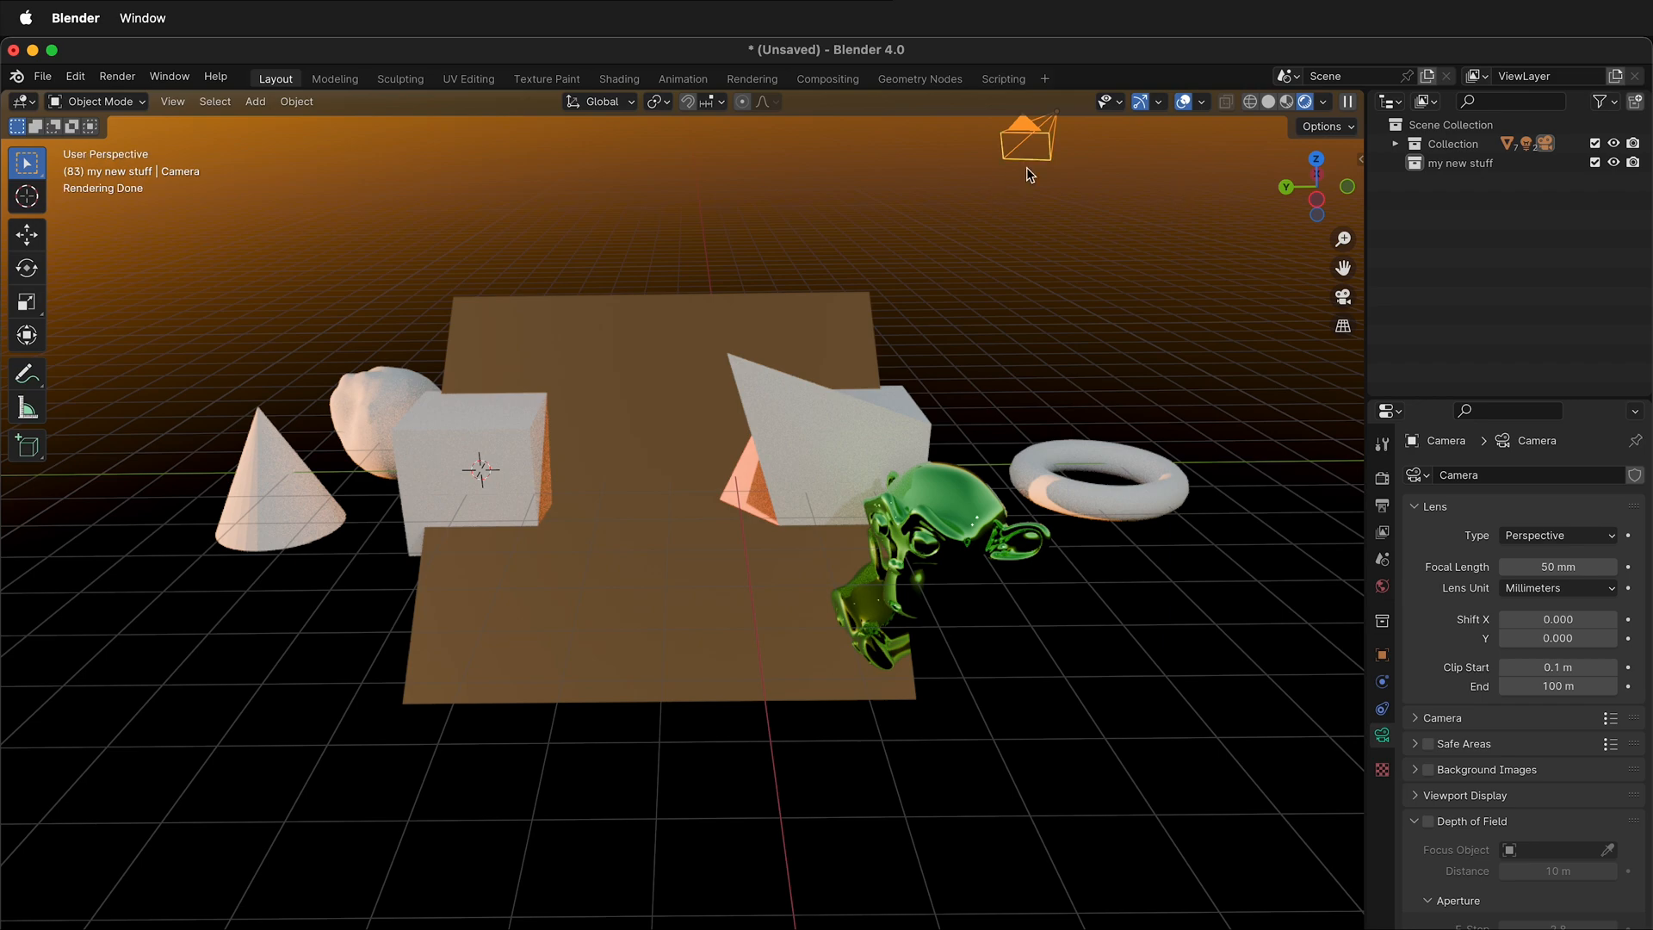
pyautogui.moveTo(1074, 464); pyautogui.dragTo(817, 229, button='middle')
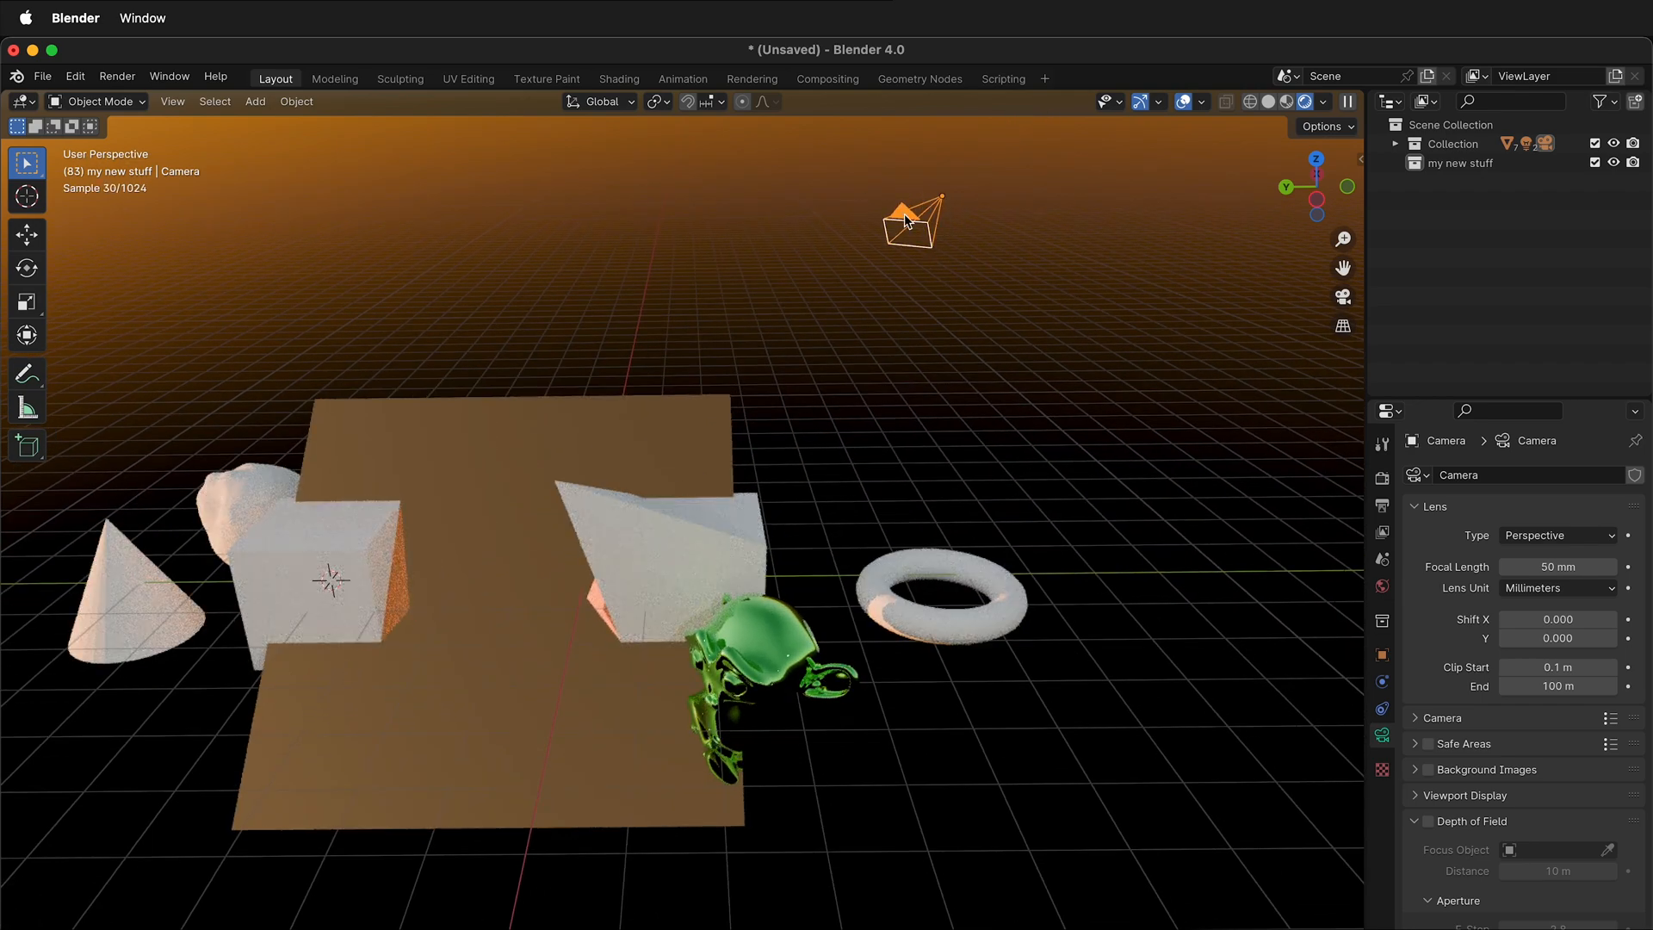
pyautogui.click(1359, 165)
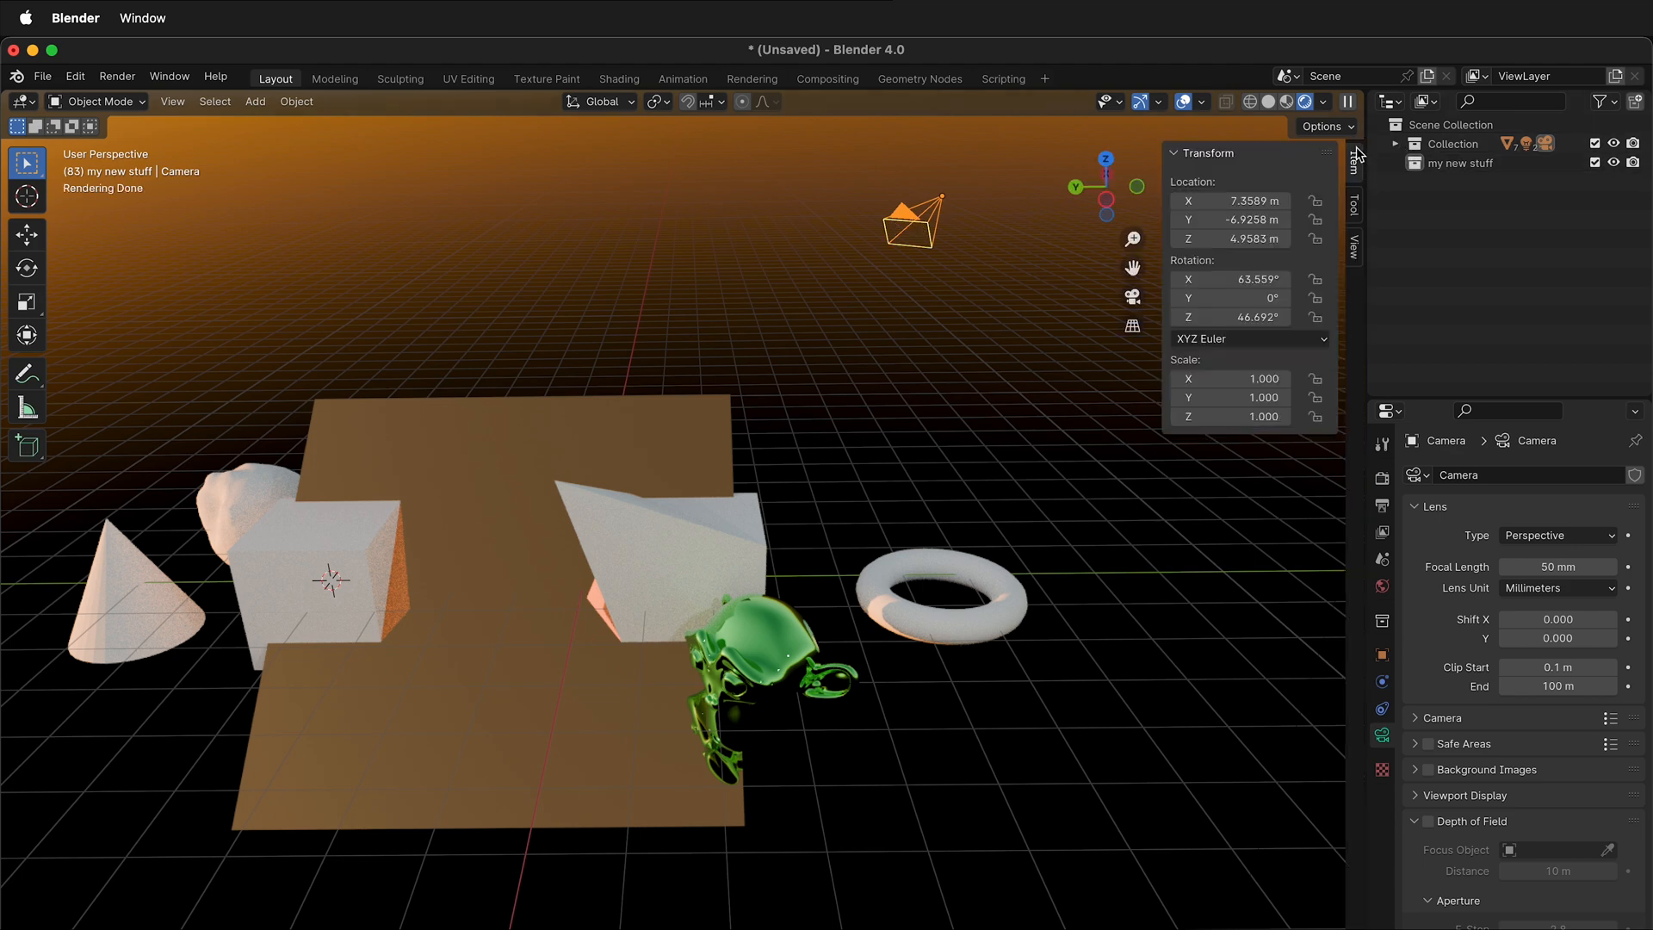
pyautogui.click(1354, 250)
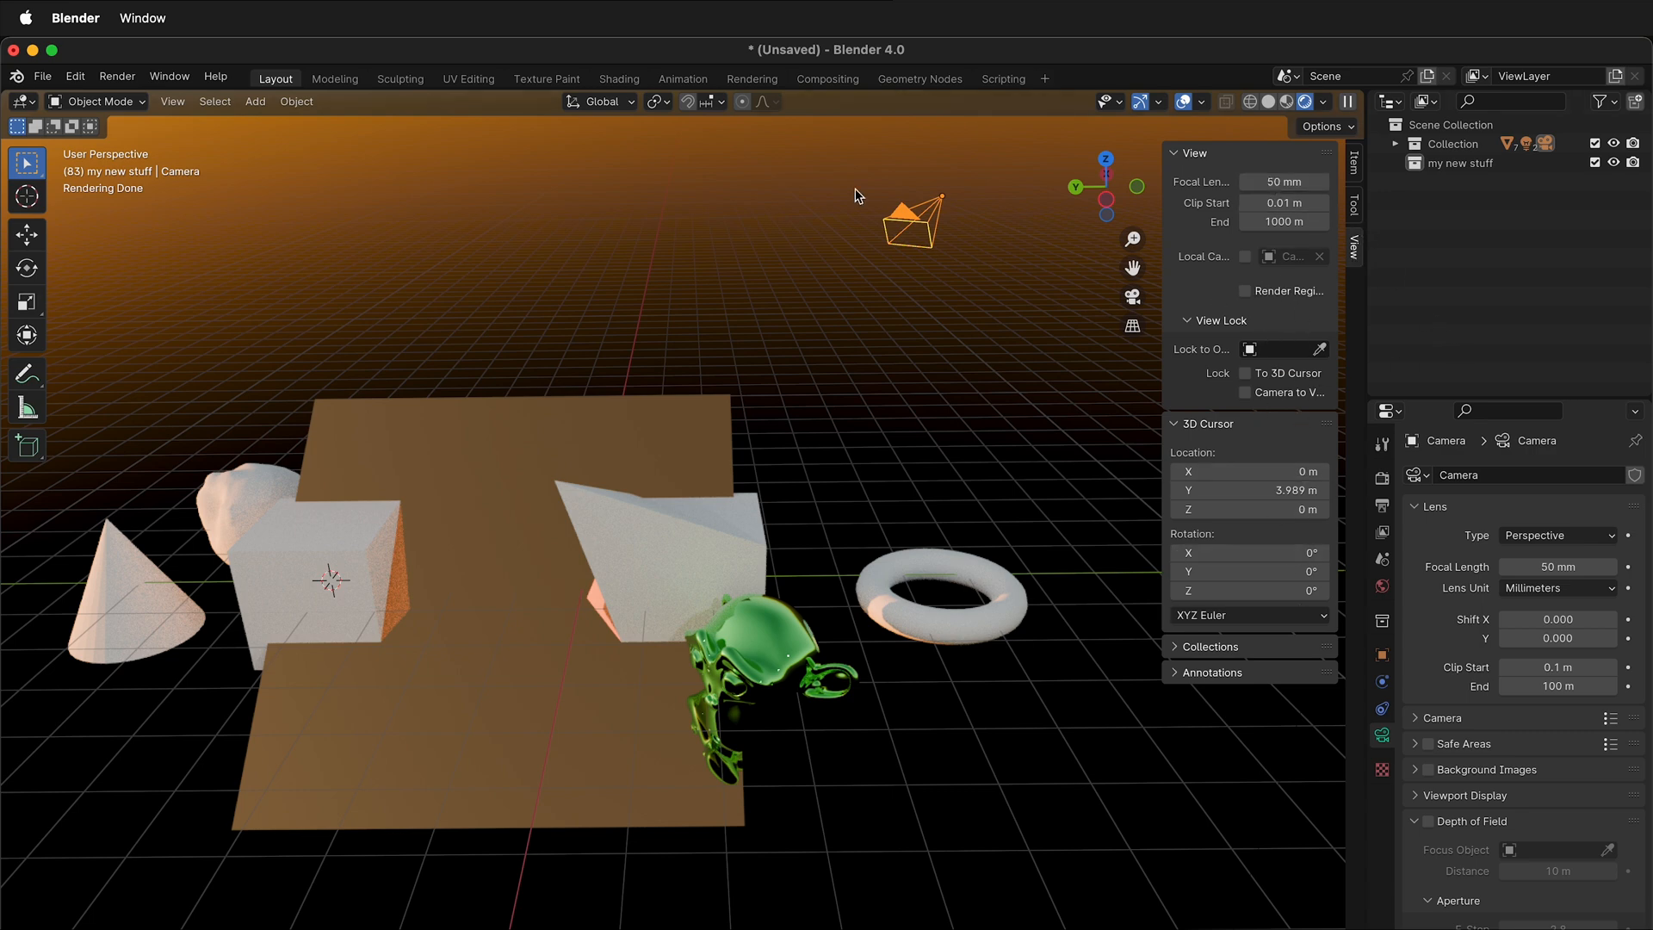
# Look at the camera view options, and switch the viewport to the active camera's perspective.
pyautogui.click(171, 101)
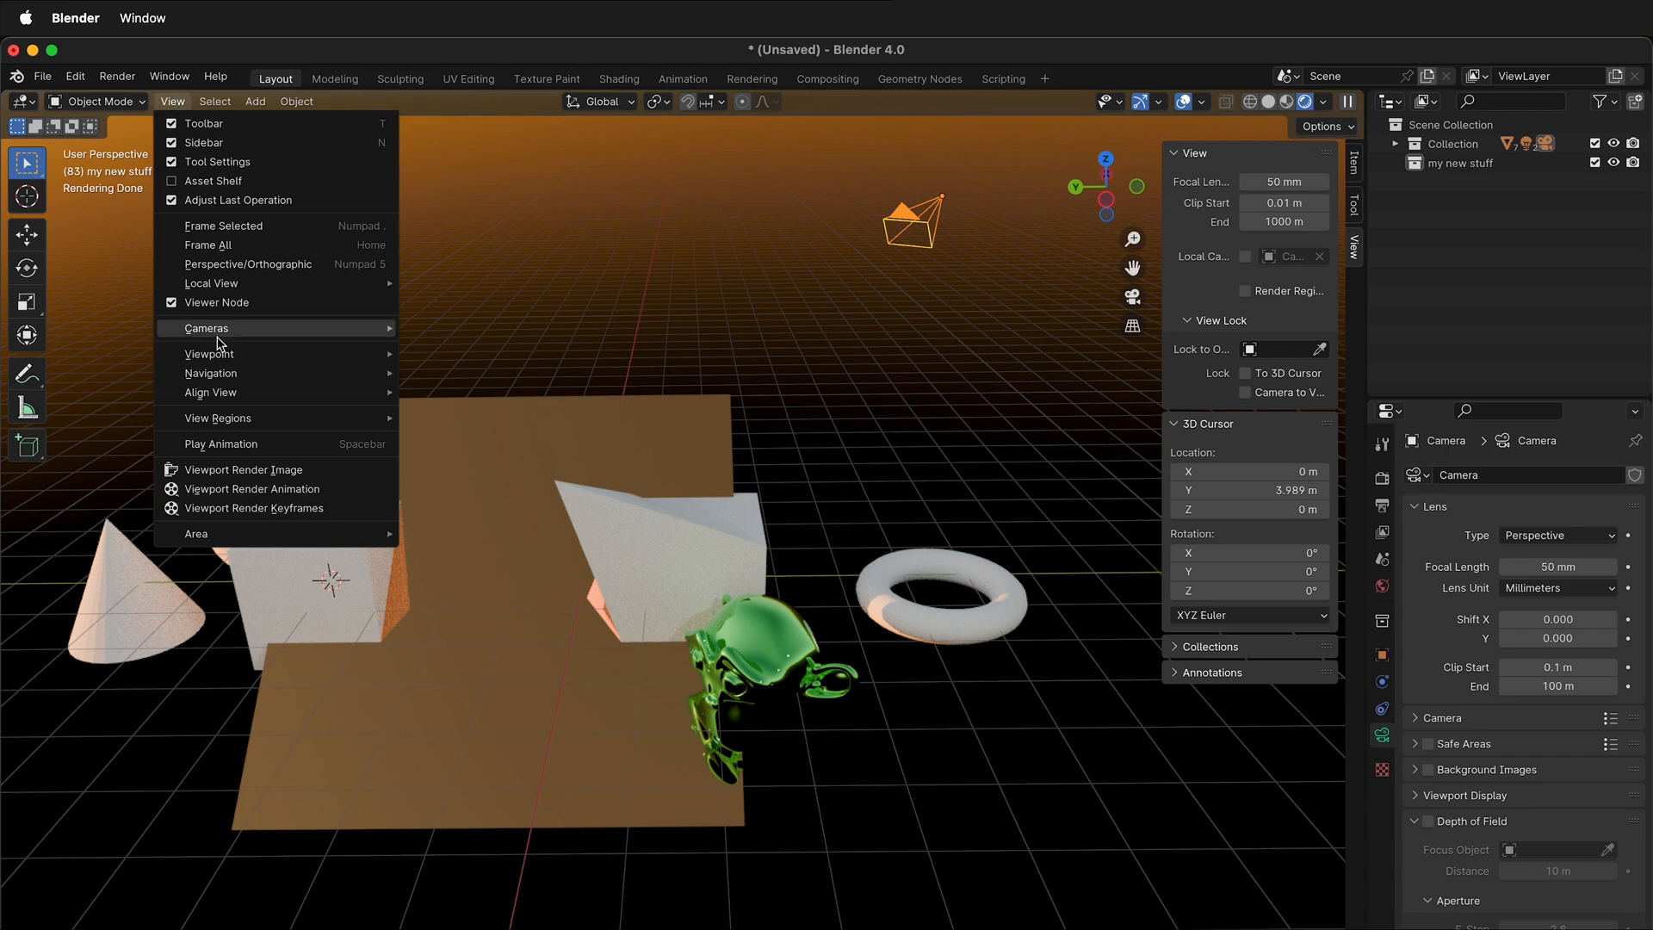
pyautogui.moveTo(219, 330)
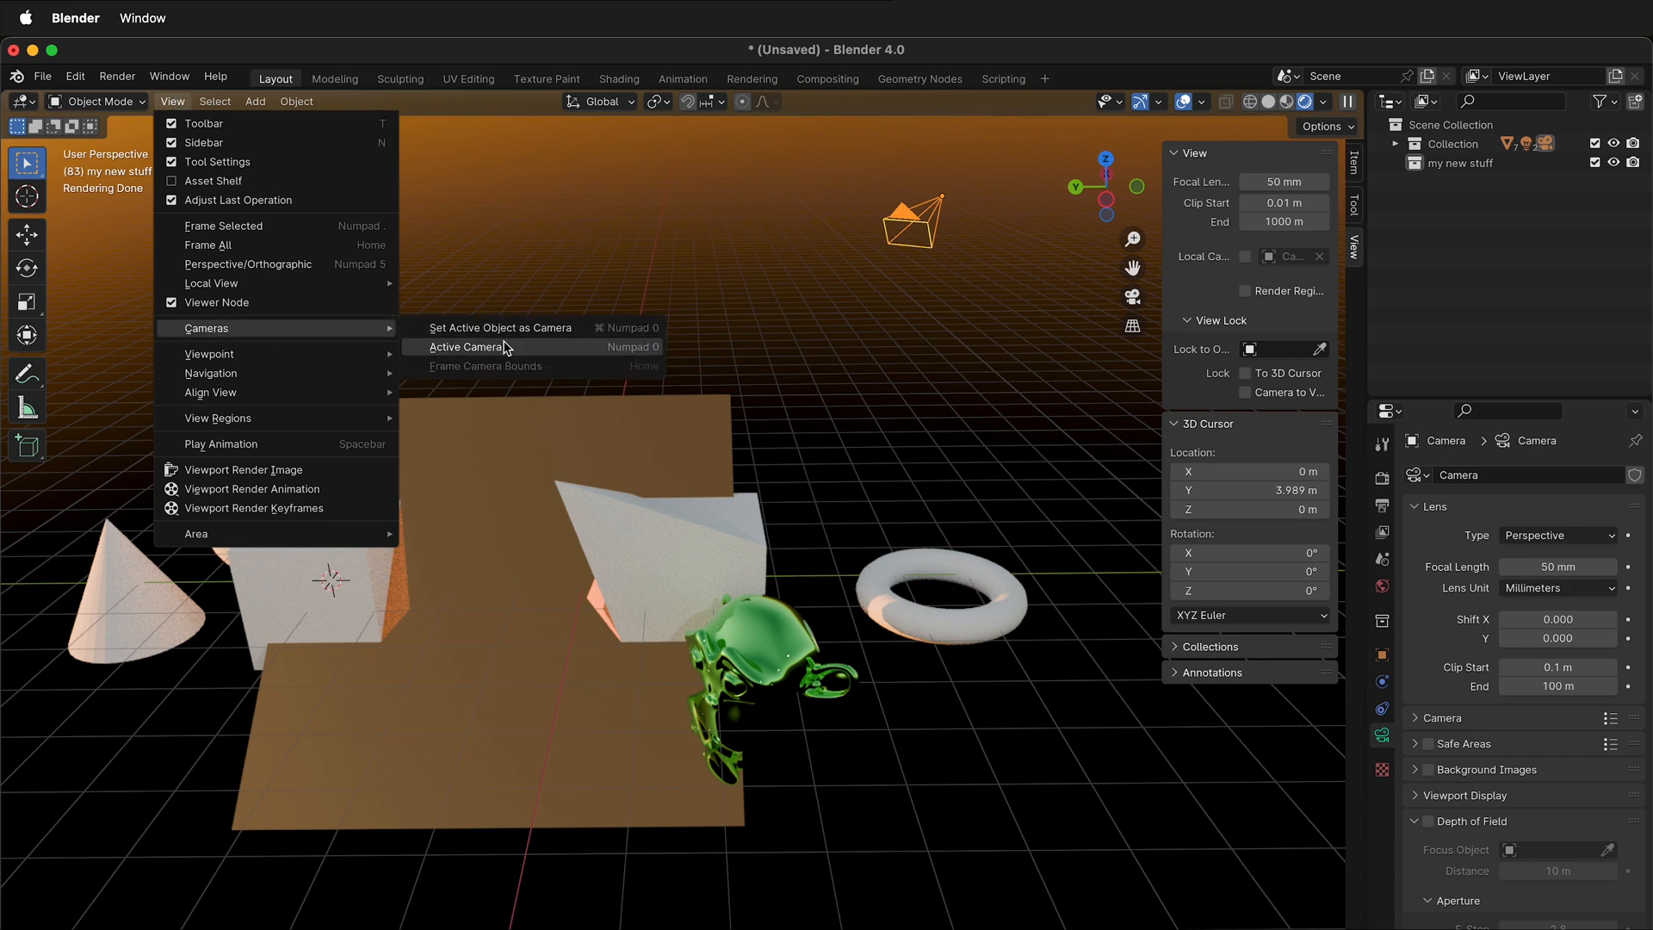
pyautogui.click(1132, 297)
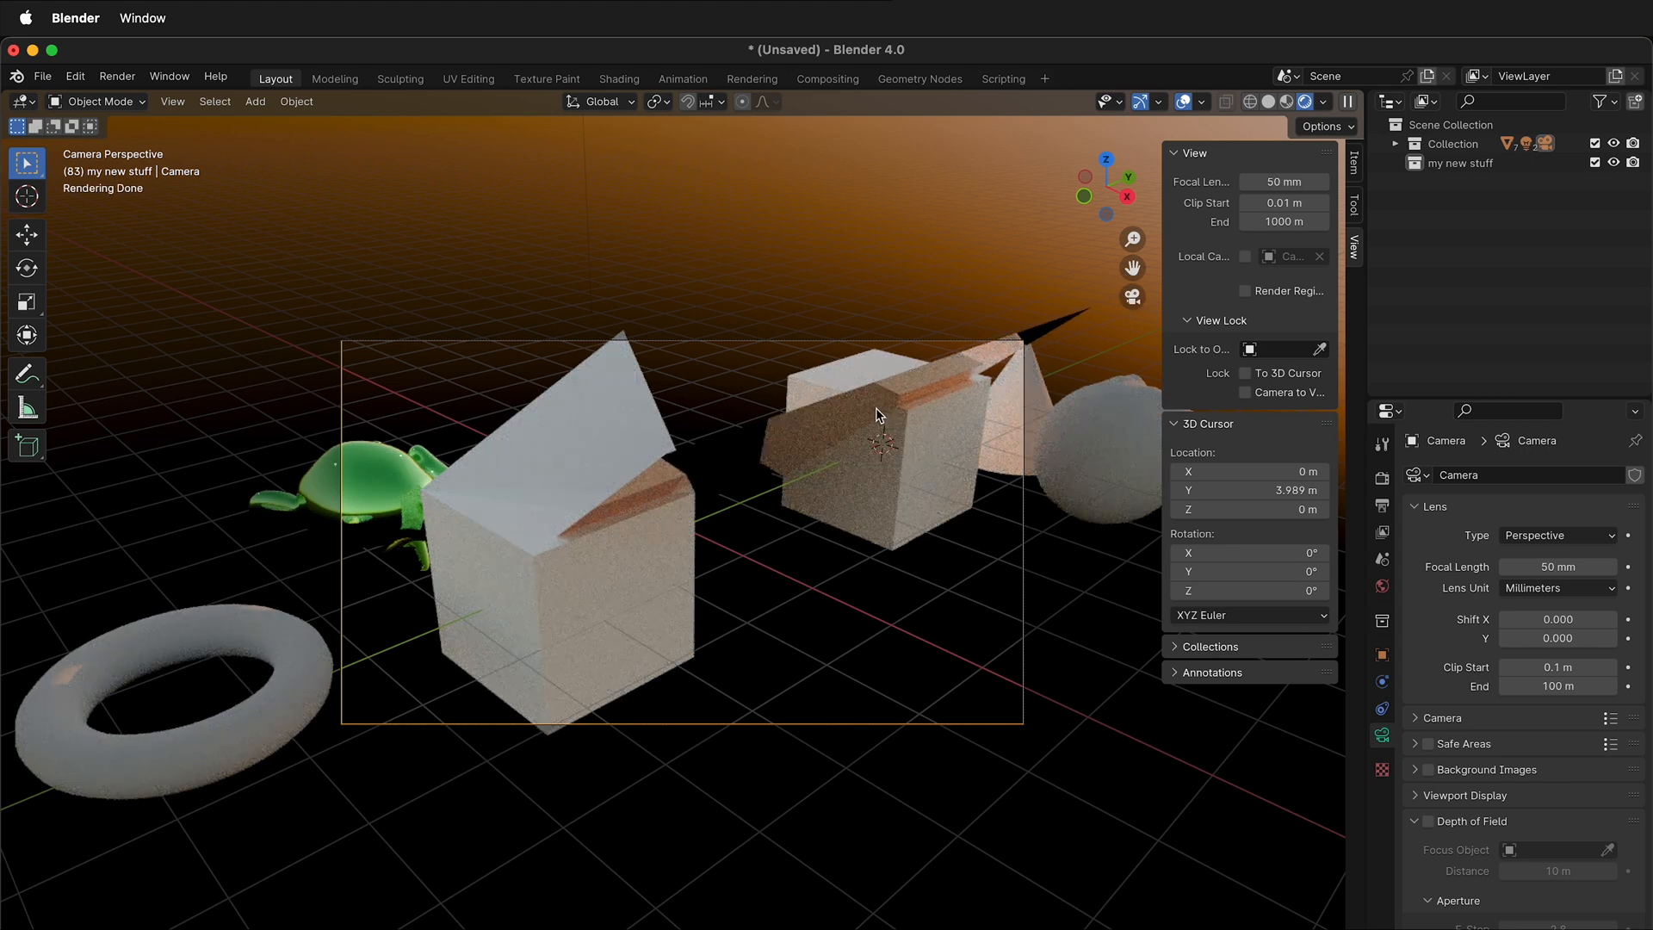
# Lock the camera to the view, reframe it on the plane, cubes and green monkey head, and unlock it.
pyautogui.click(1245, 393)
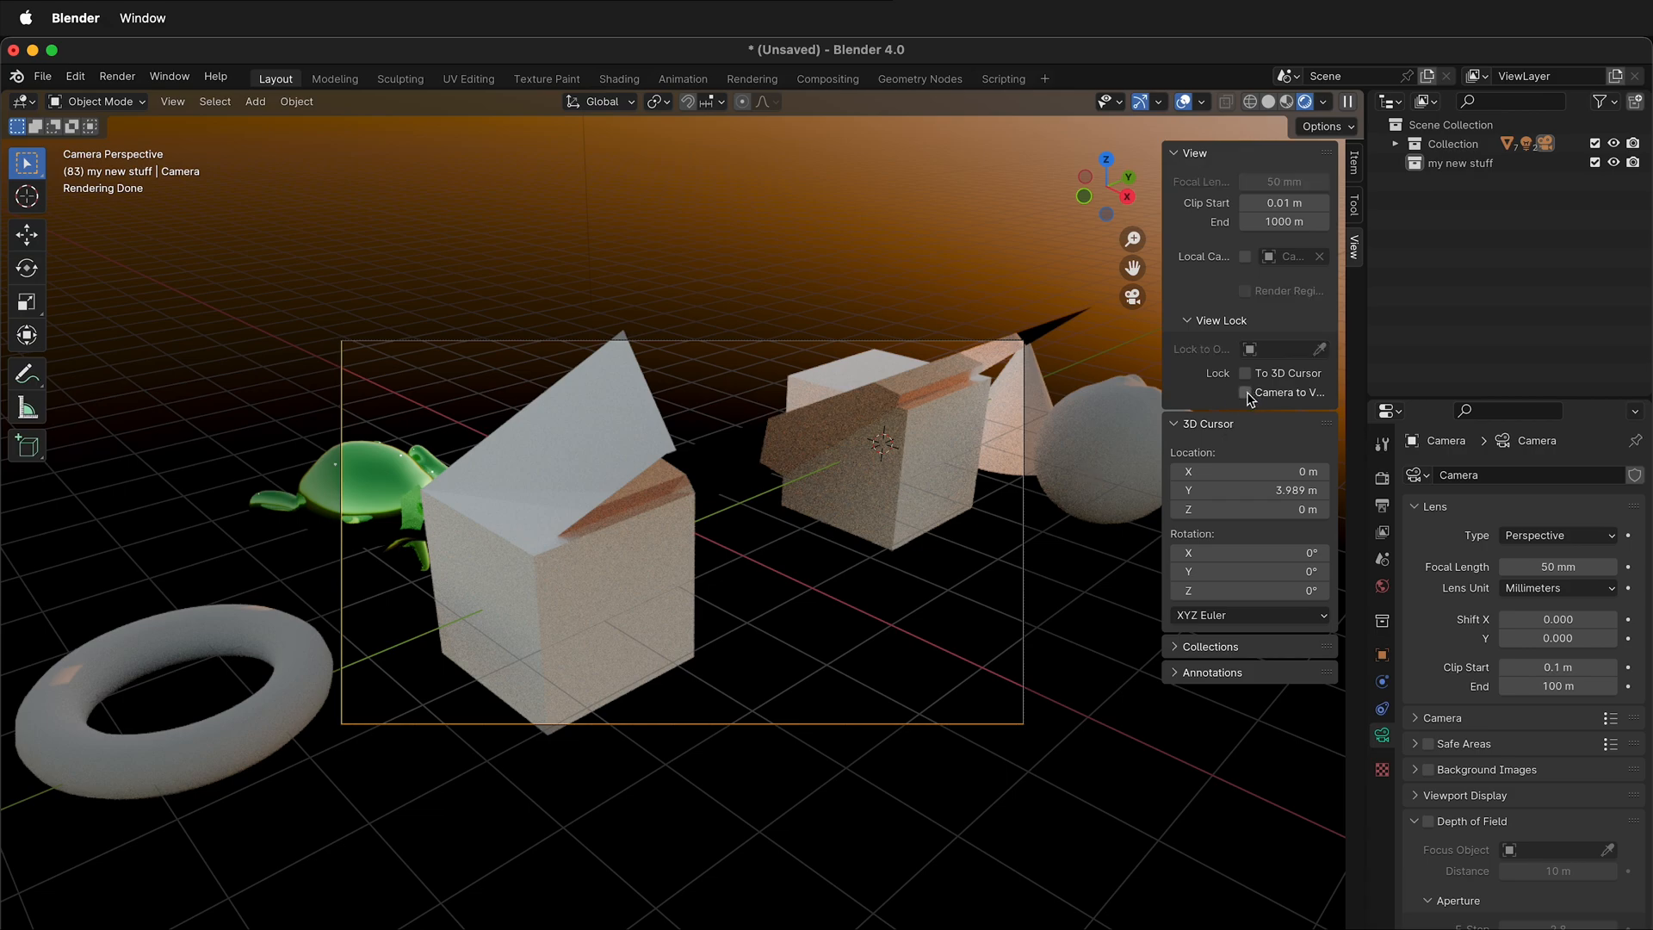
pyautogui.moveTo(731, 488); pyautogui.dragTo(778, 470, button='middle')
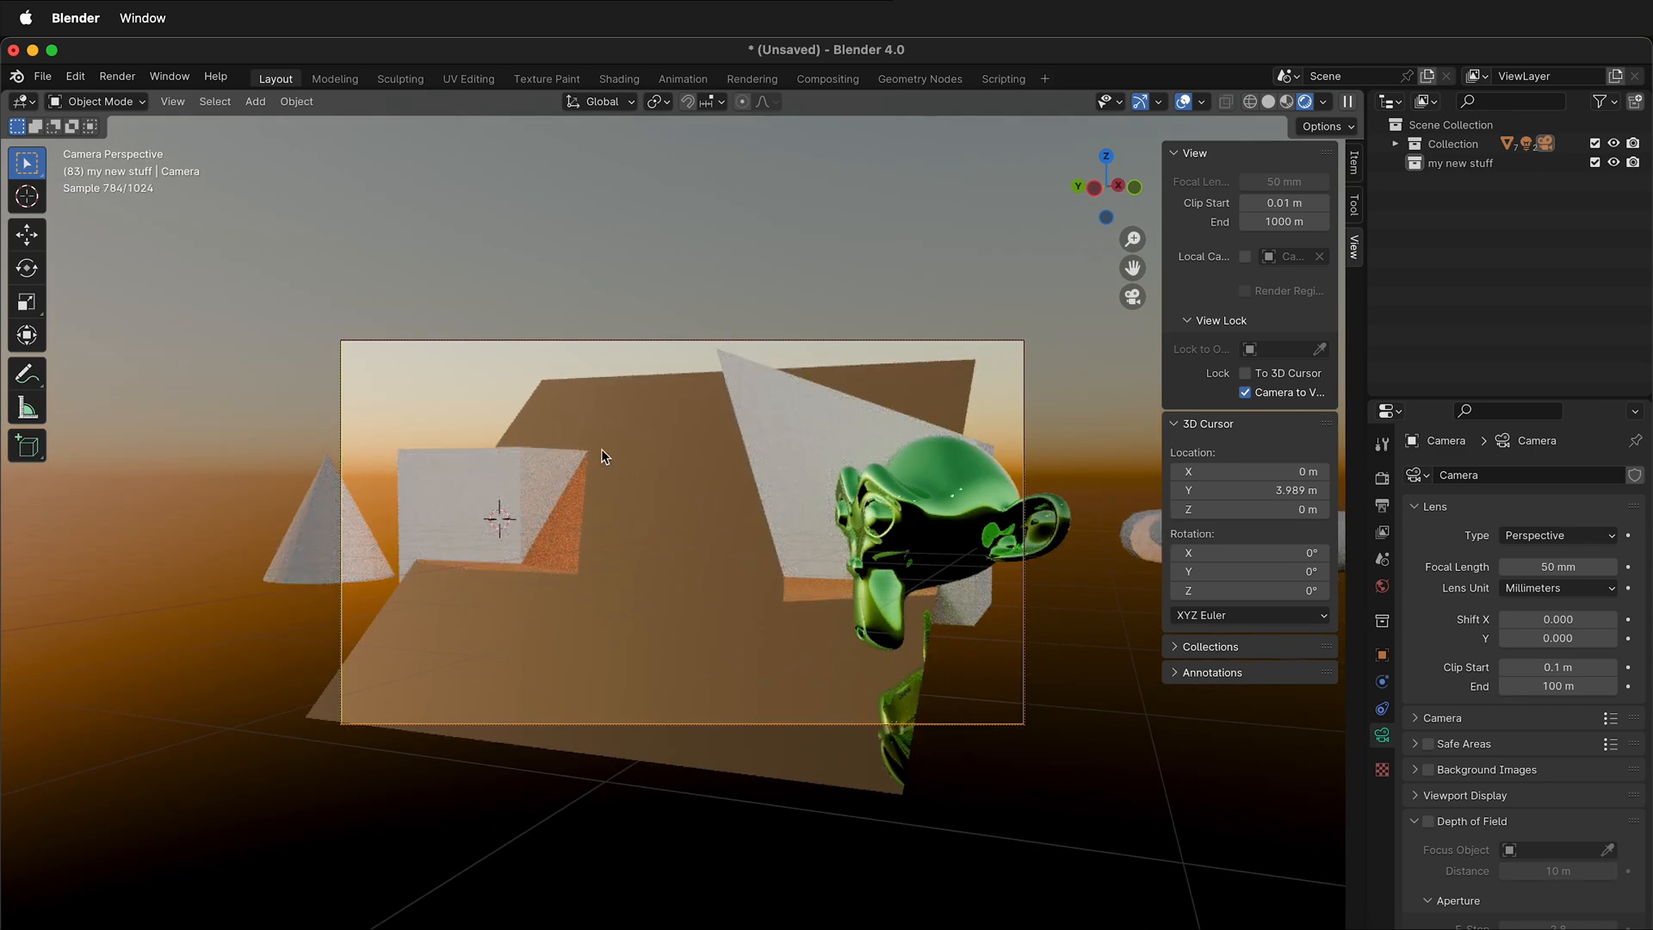
pyautogui.click(1259, 394)
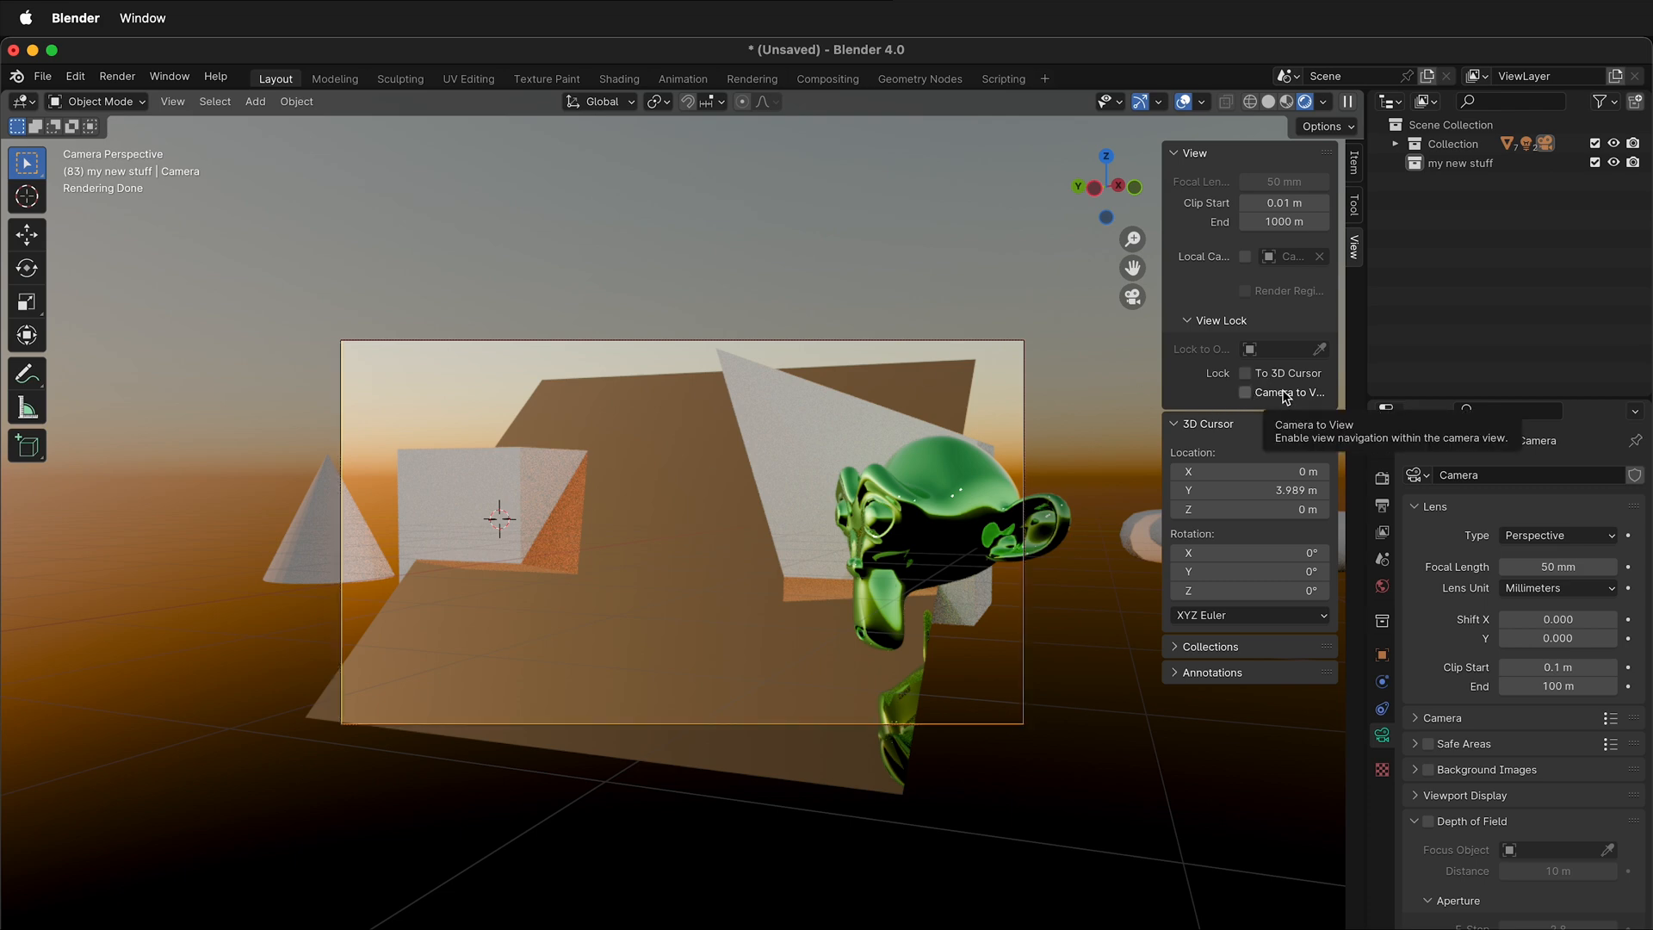
# Render a still image from the camera, inspect the render result and dismiss its window.
pyautogui.click(127, 77)
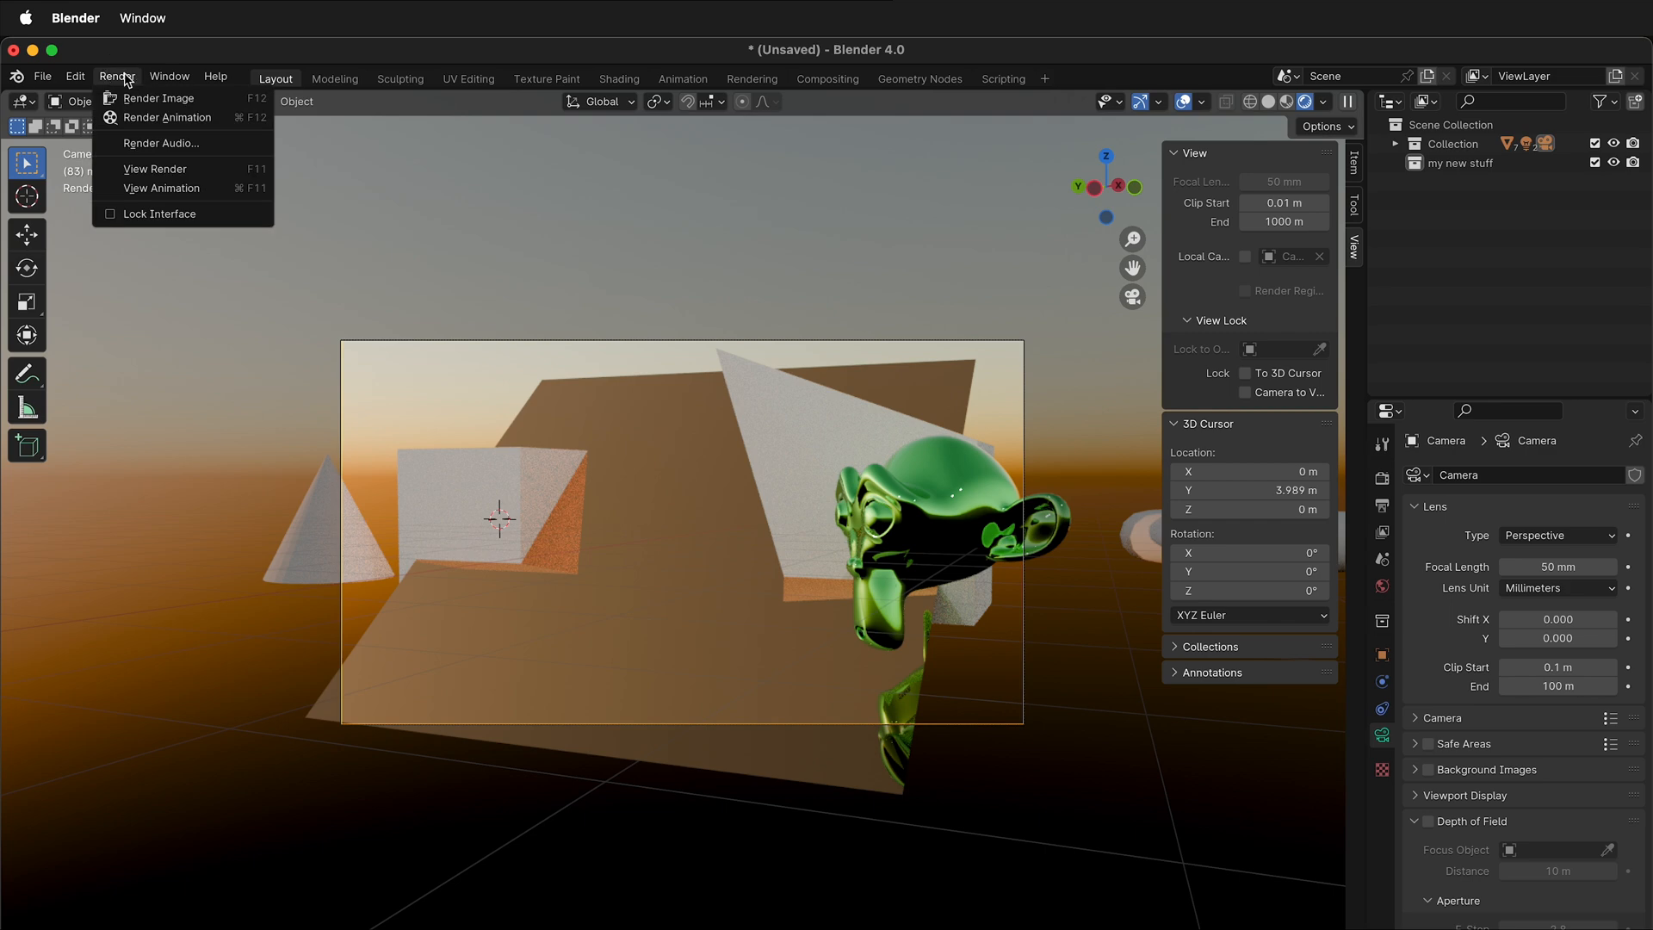
pyautogui.click(130, 97)
pyautogui.moveTo(328, 58); pyautogui.dragTo(576, 192)
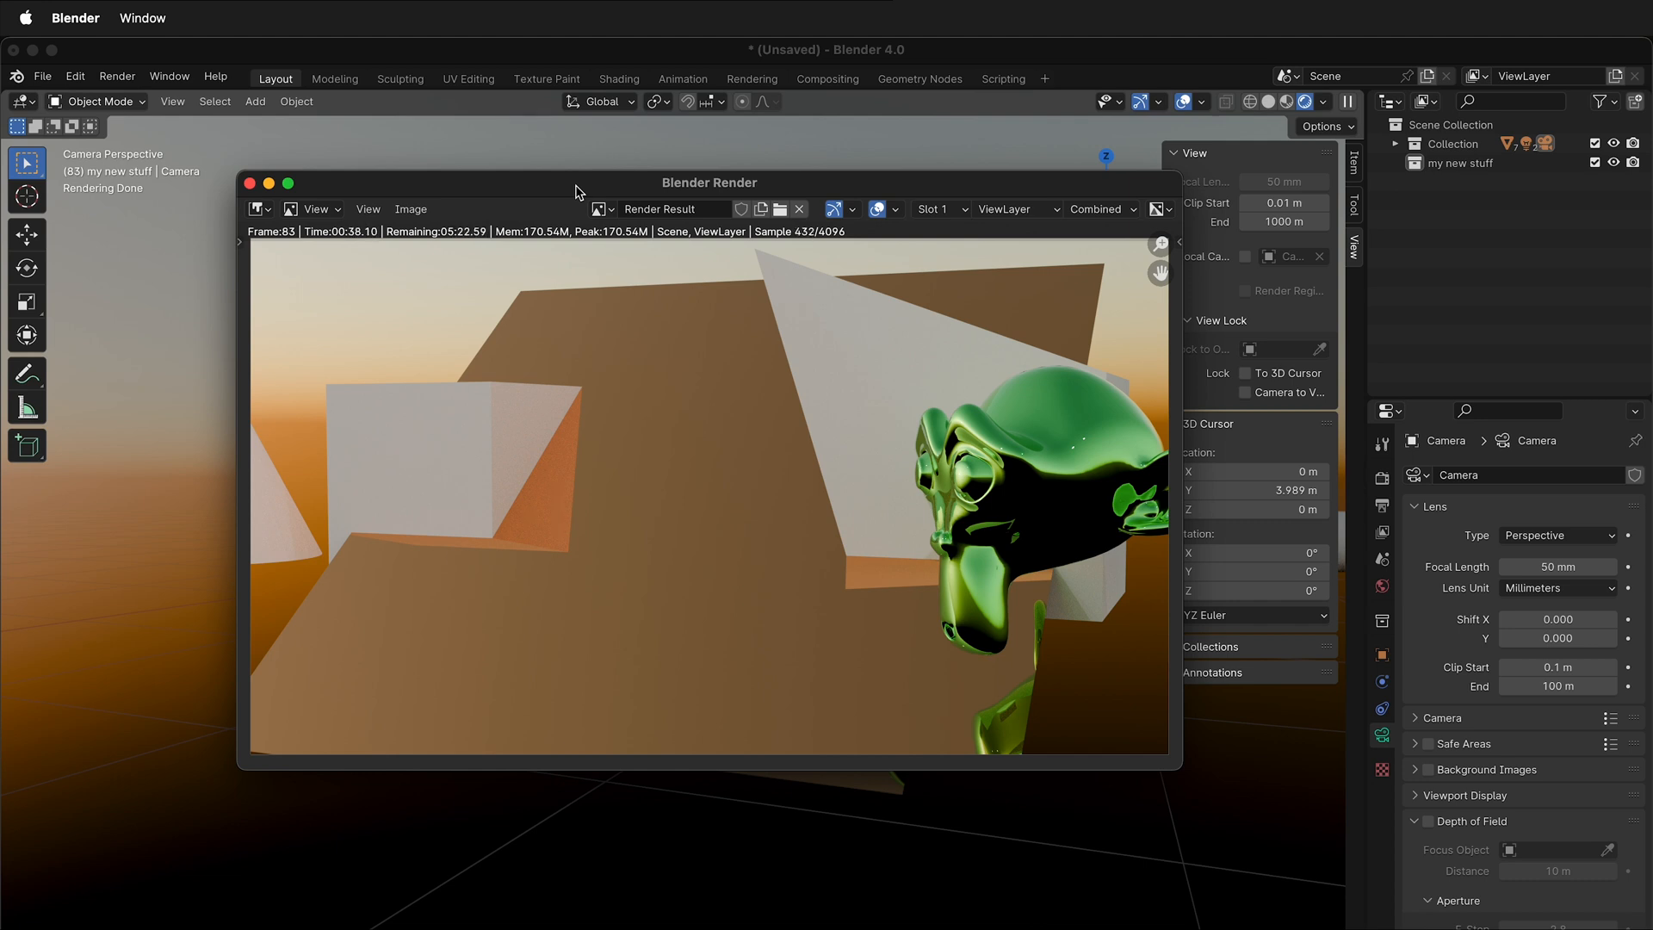
pyautogui.click(269, 184)
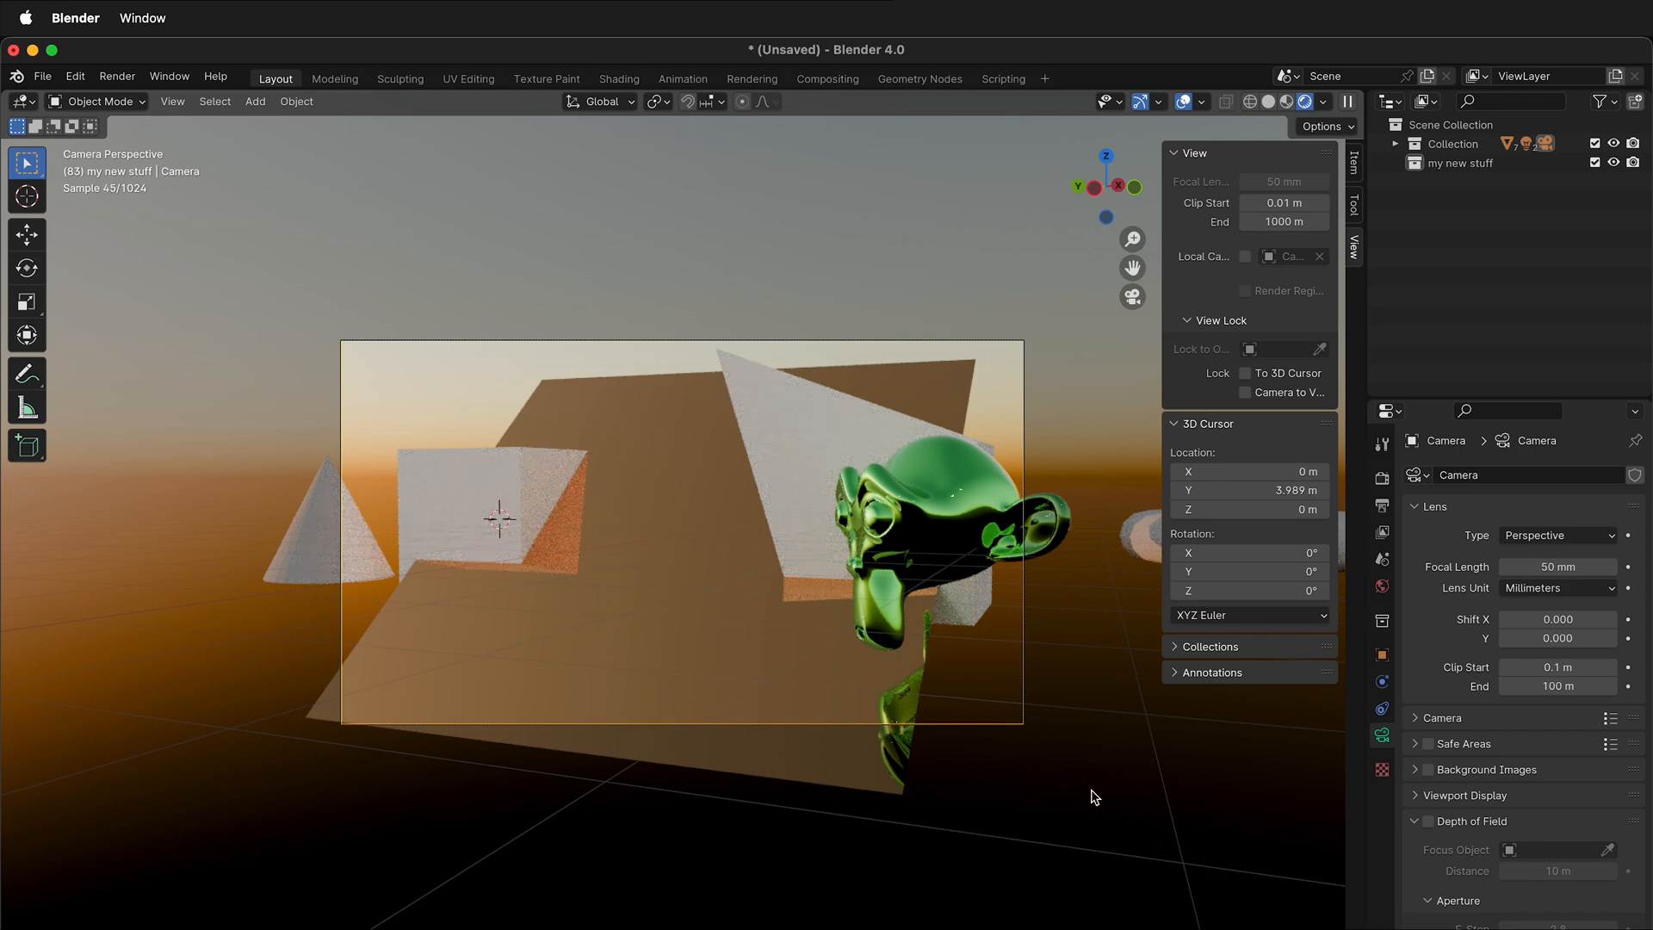